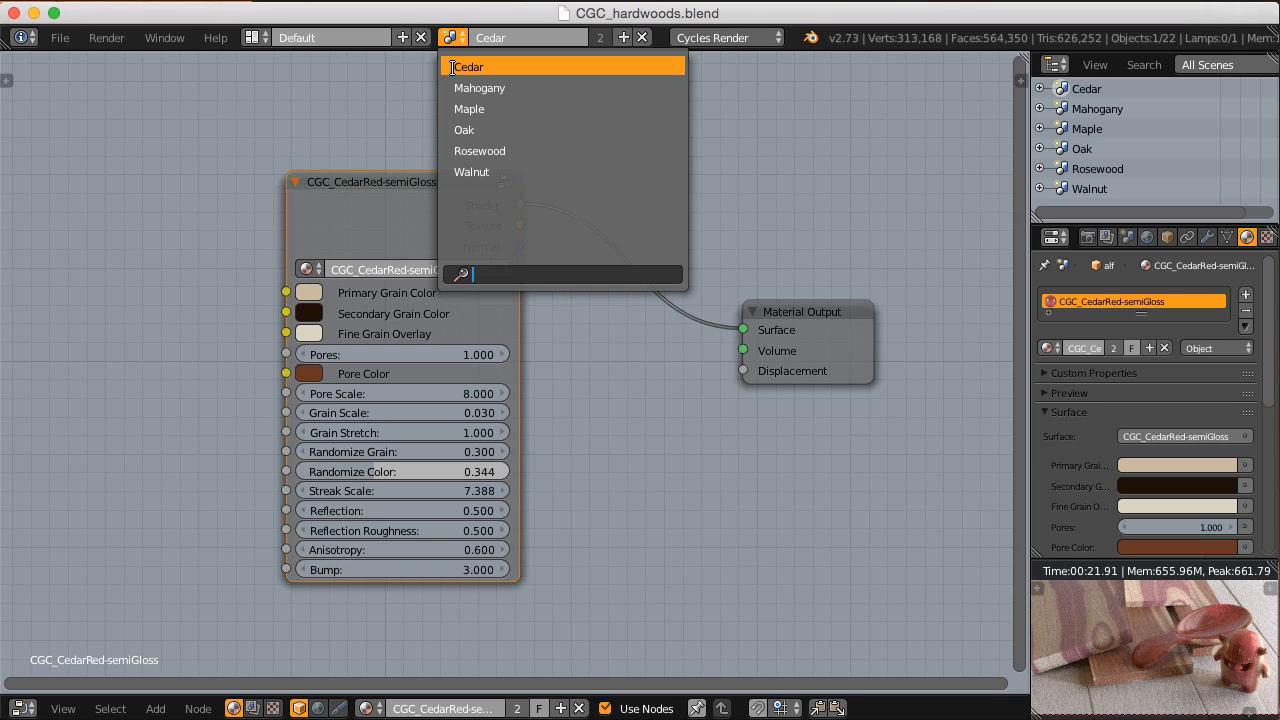
Step: Switch to the Mahogany scene and select the small figure to view its glossy red mahogany material
click(453, 87)
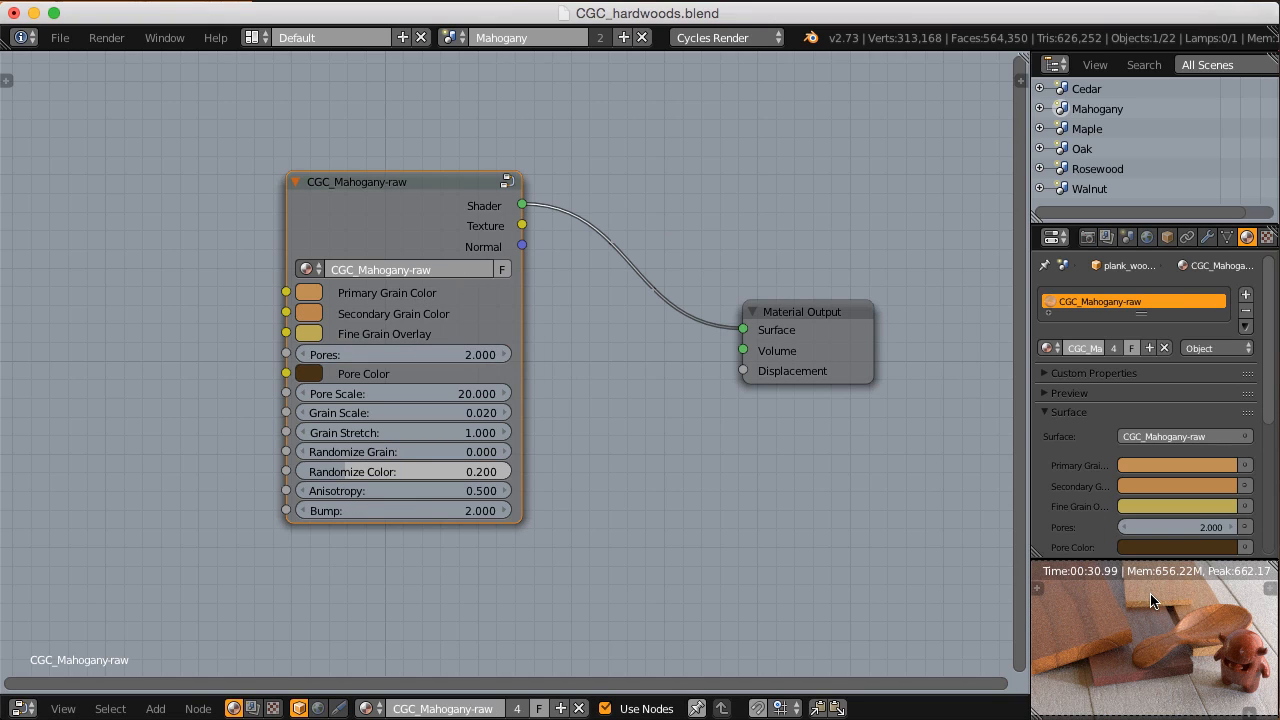
right_click(1257, 656)
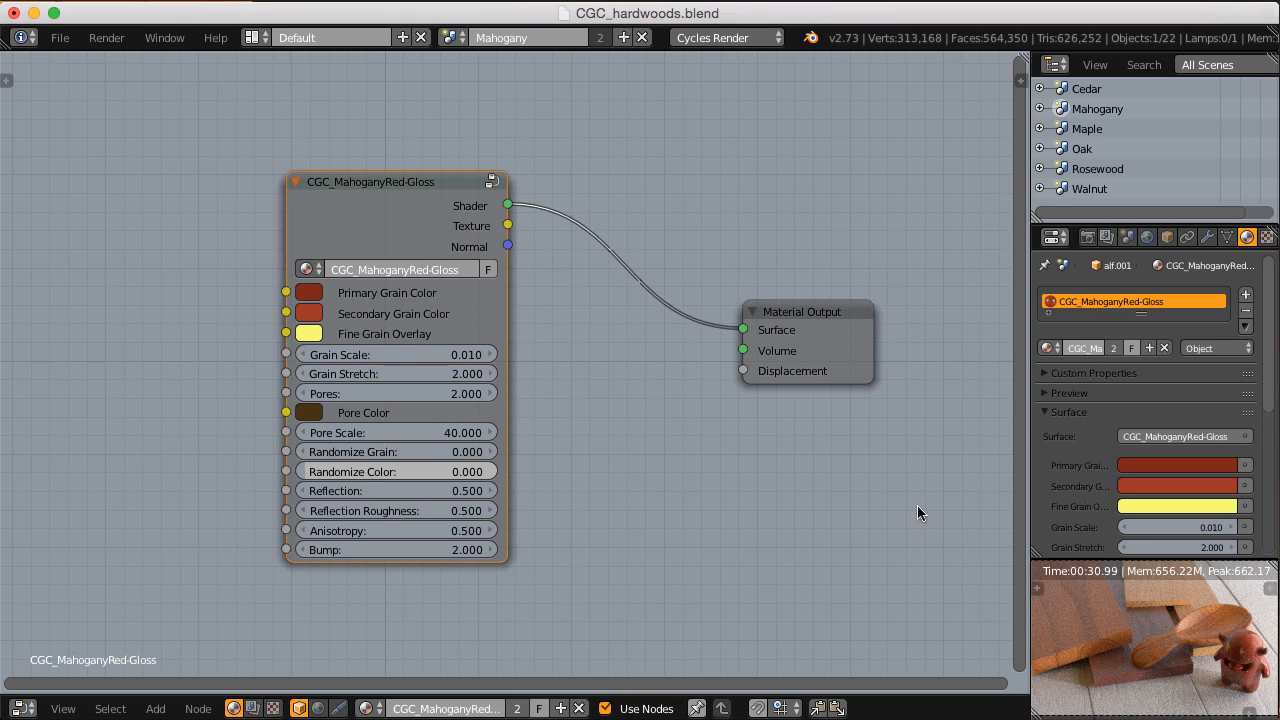
Step: Switch to the Maple scene and view the node setup of its figured raw maple material
click(451, 37)
click(478, 106)
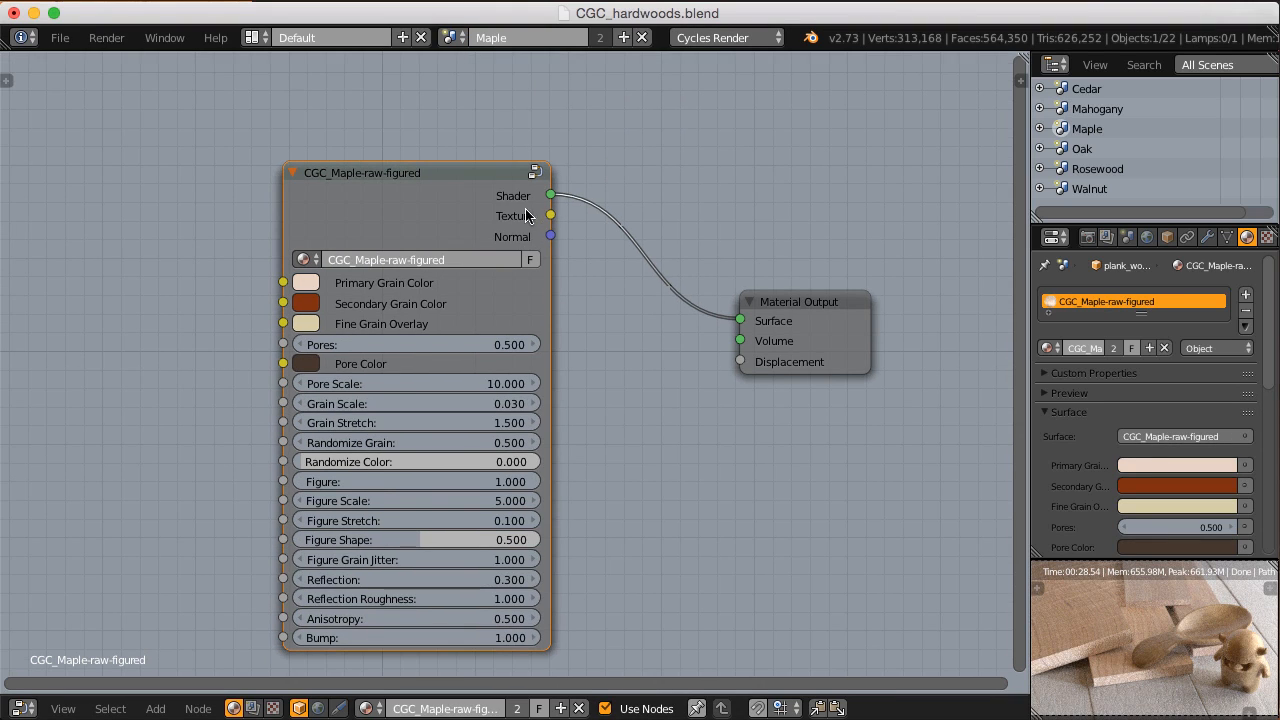
middle_drag(527, 215, 525, 189)
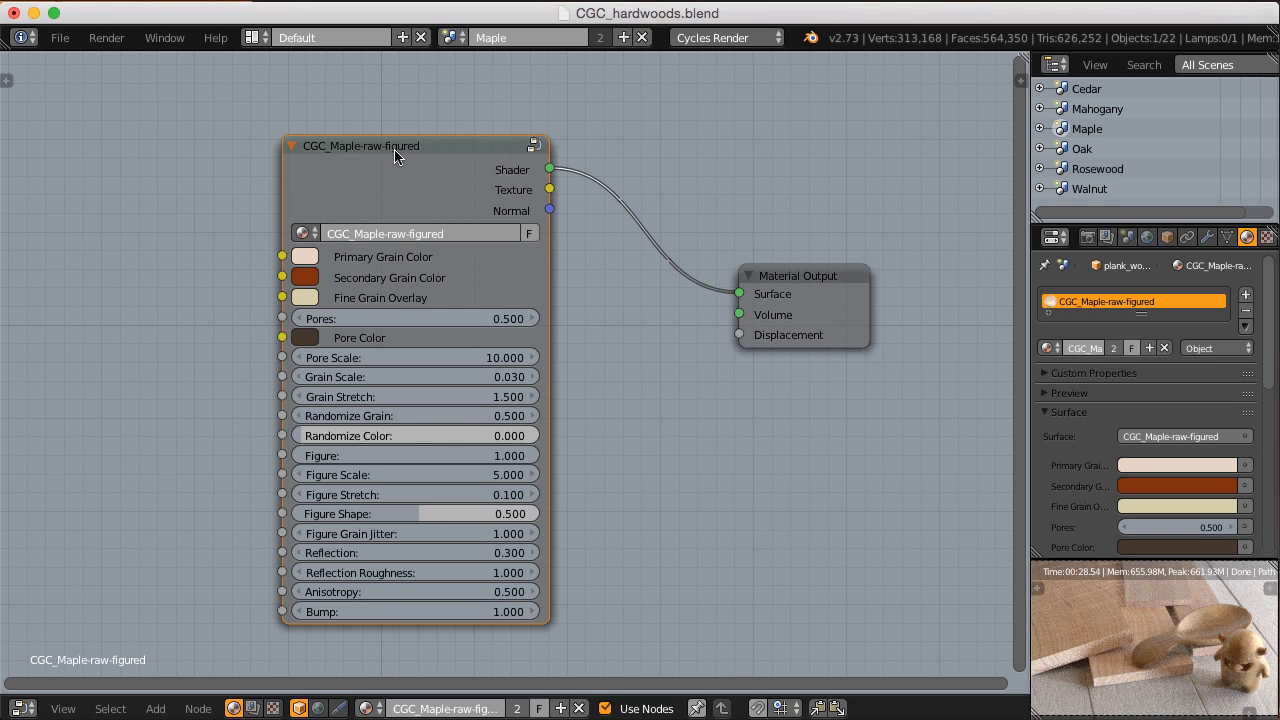
Step: Enter the CGC_Maple-raw-figured node group, examine the CGC_hardwood node inside it, and exit the group
key(Tab)
scroll(397, 158, down, 6)
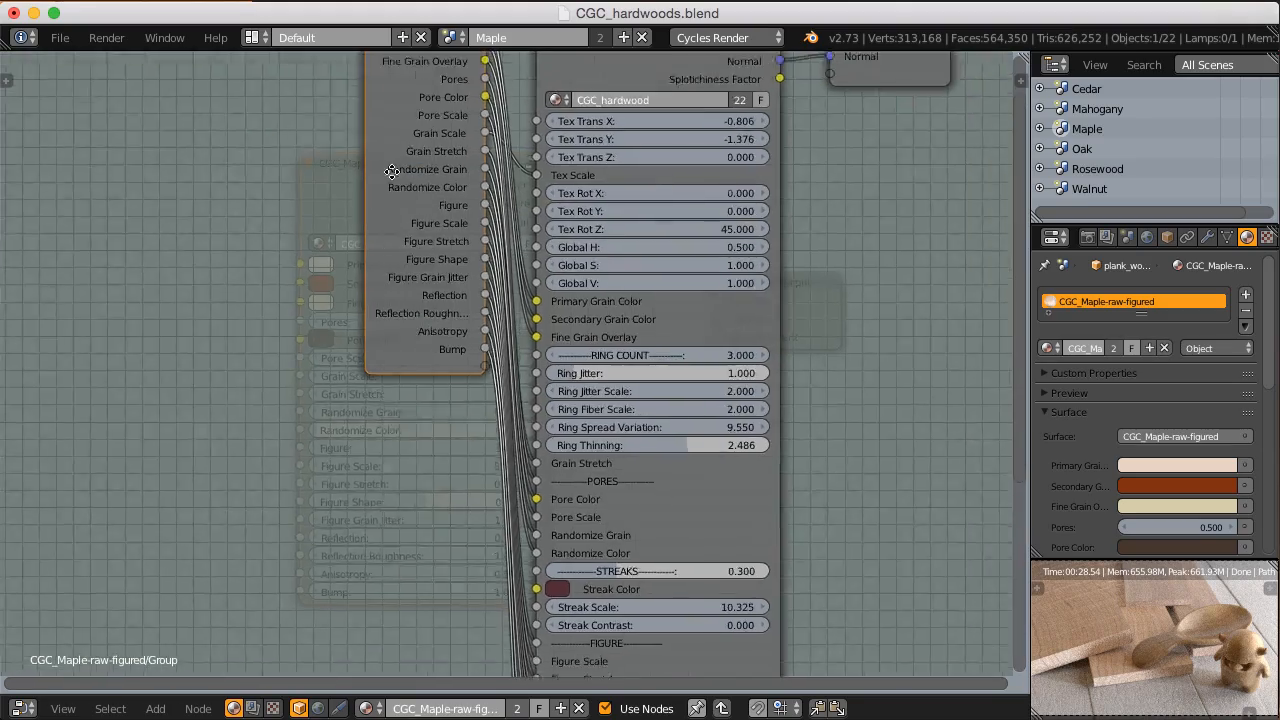
middle_drag(499, 309, 463, 235)
scroll(515, 296, down, 4)
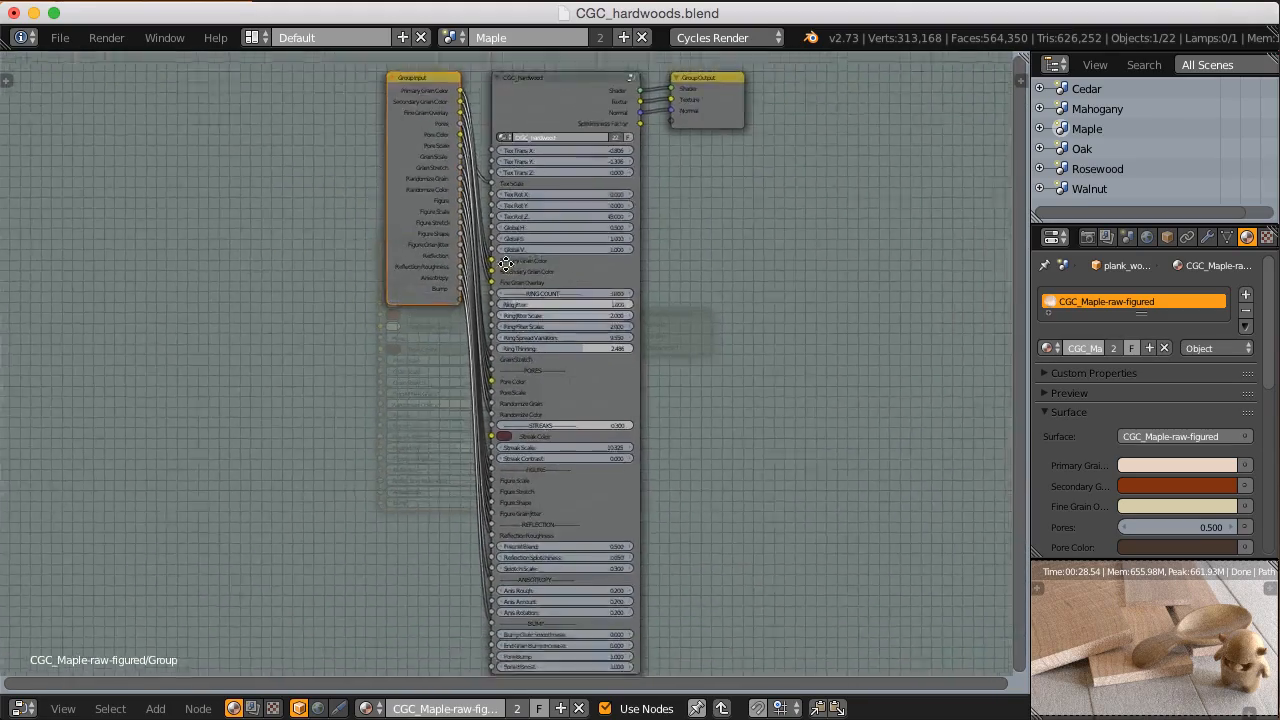
scroll(518, 290, up, 1)
scroll(527, 250, up, 5)
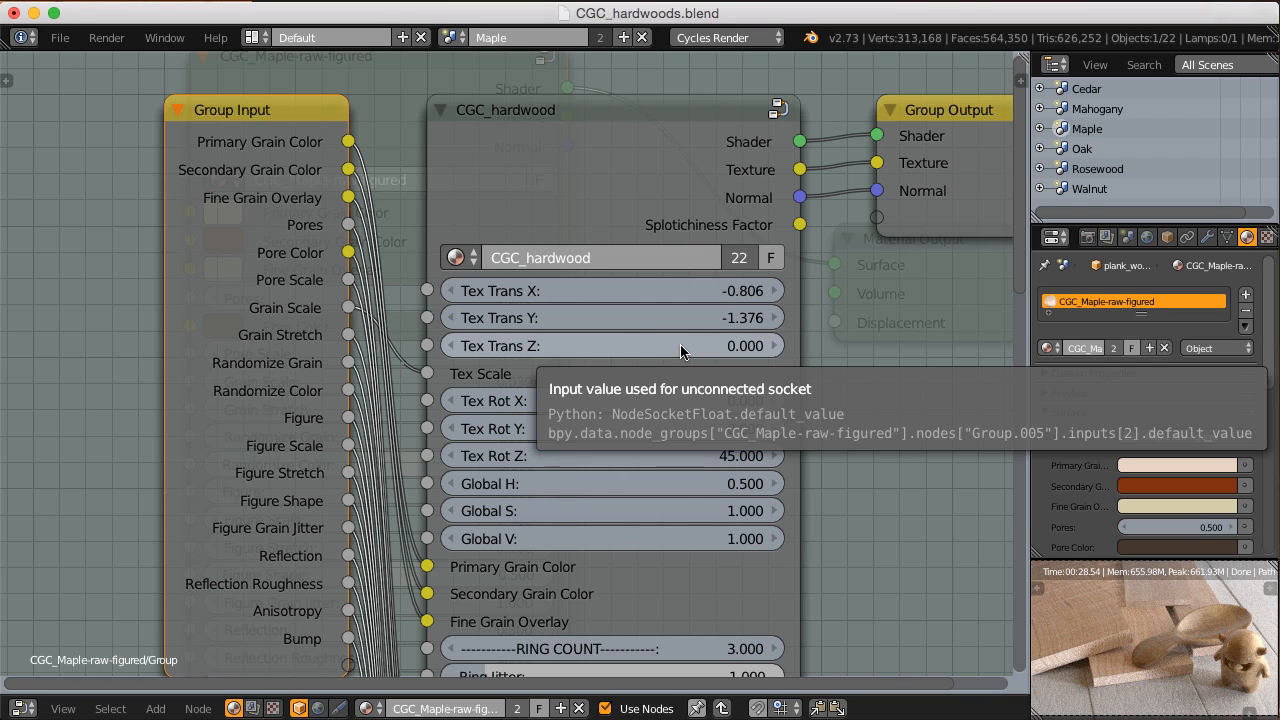
scroll(680, 350, down, 2)
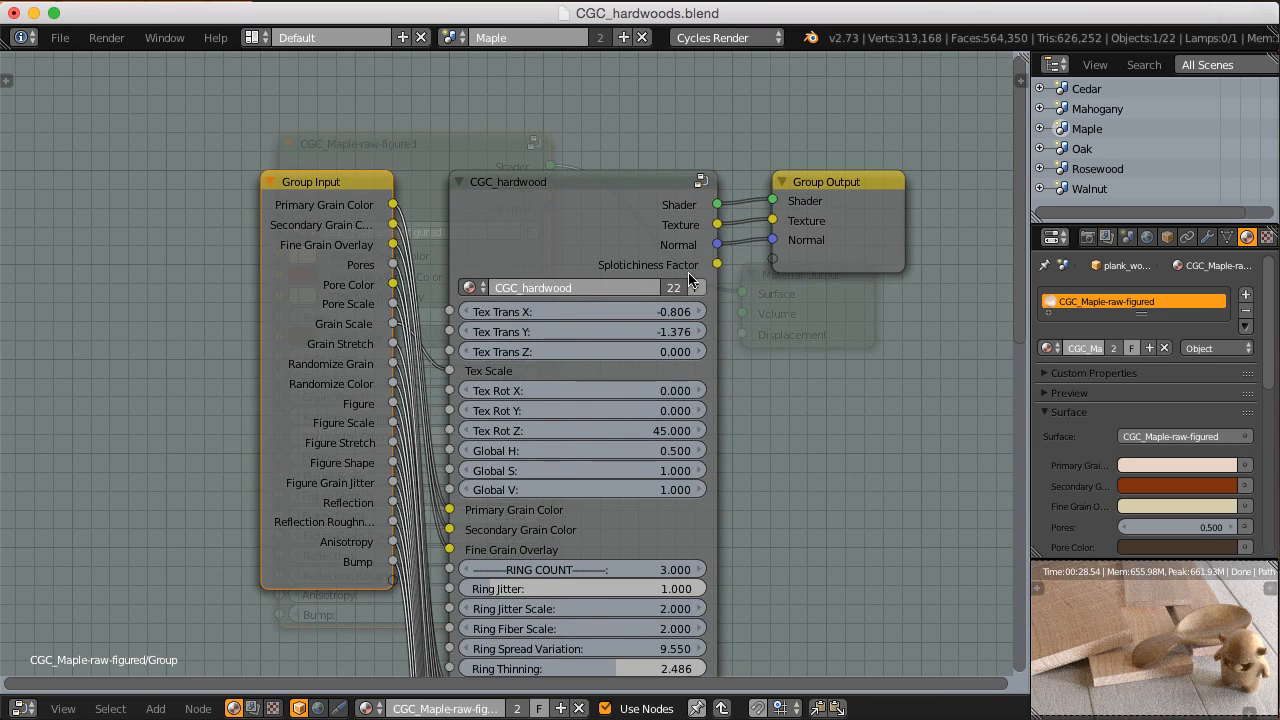
key(Tab)
Step: Review the exposed settings of the figured maple group and select the plank that uses the CGC_Maple-raw material
scroll(455, 285, up, 3)
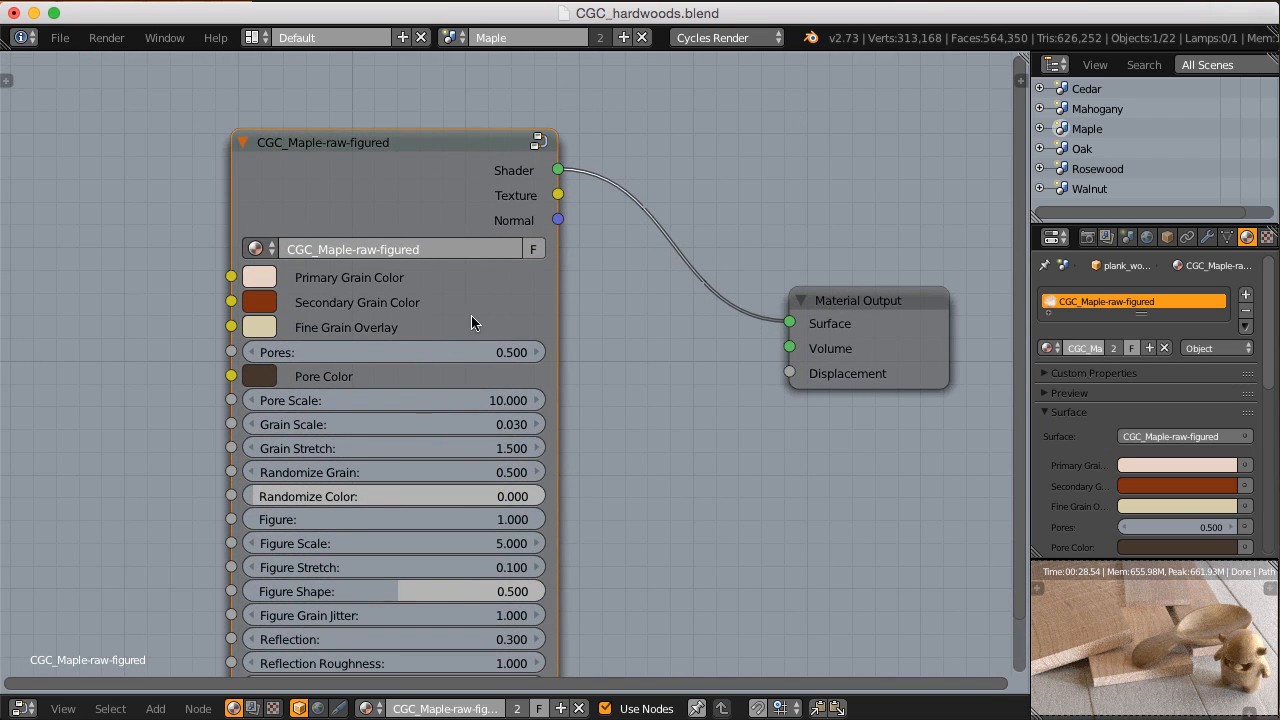
middle_drag(519, 425, 512, 363)
scroll(512, 363, down, 1)
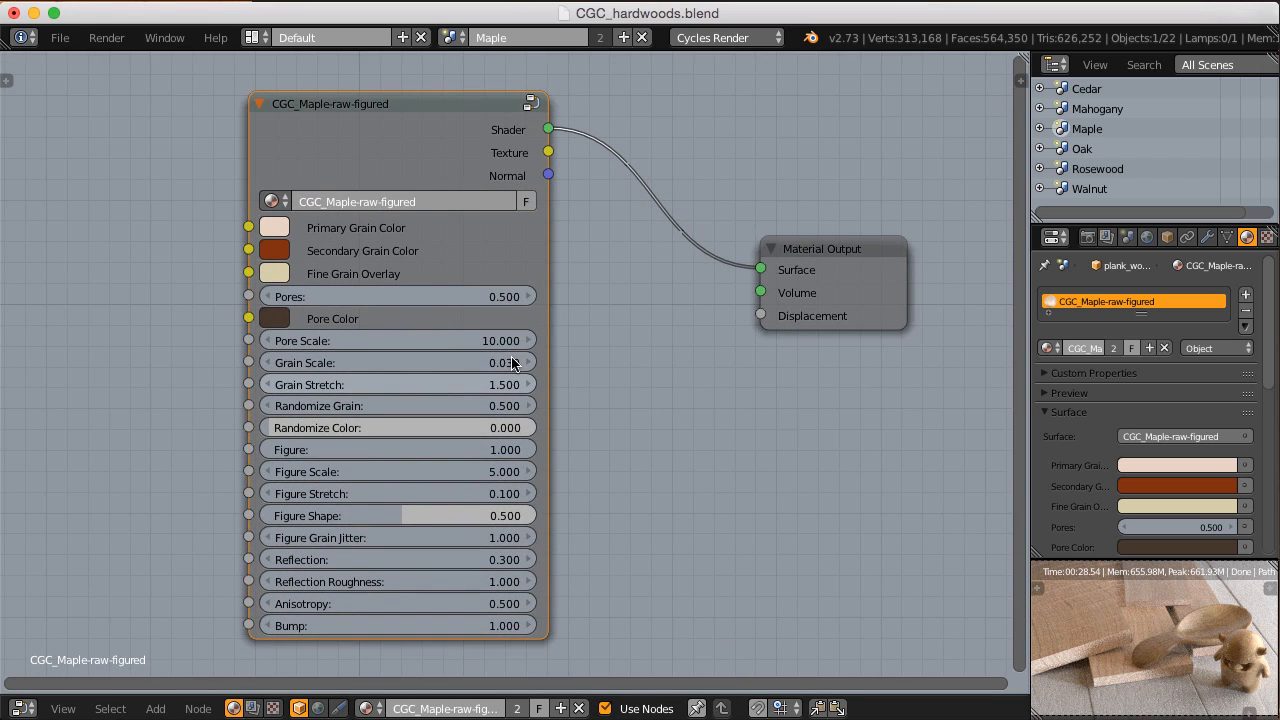
mouse_move(467, 322)
middle_down()
mouse_move(479, 336)
mouse_move(469, 326)
middle_up()
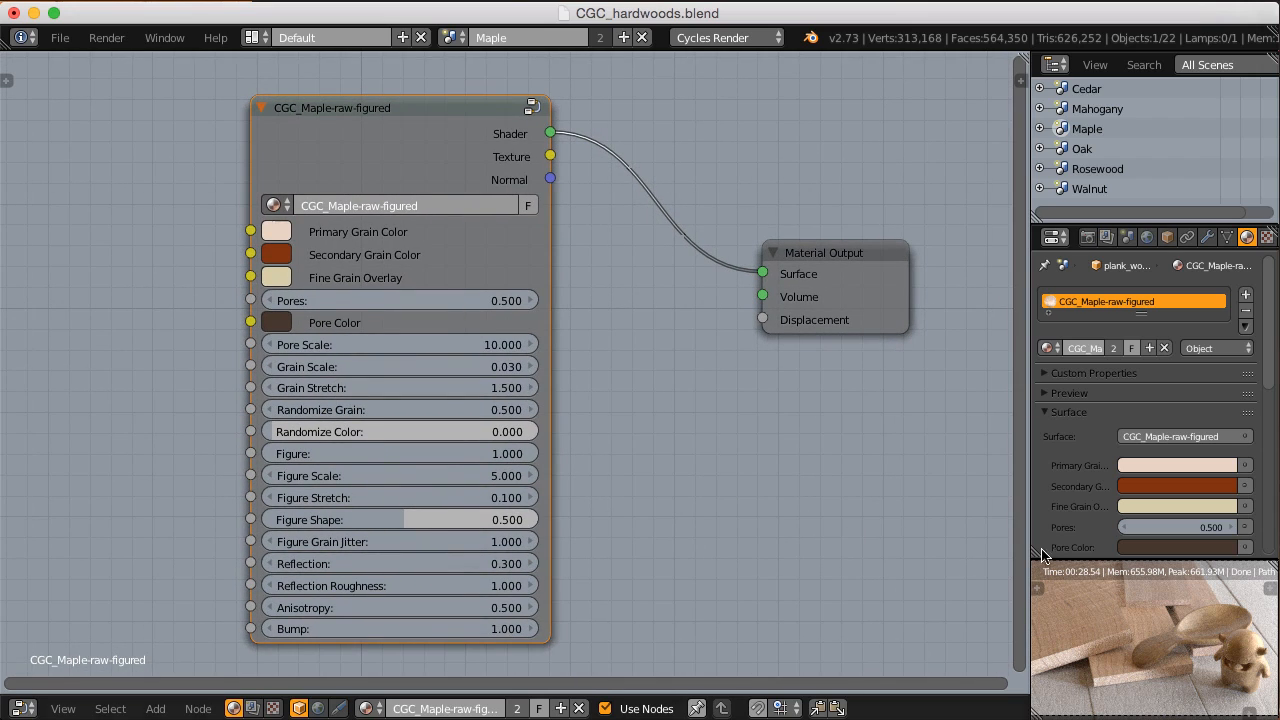
right_click(1168, 601)
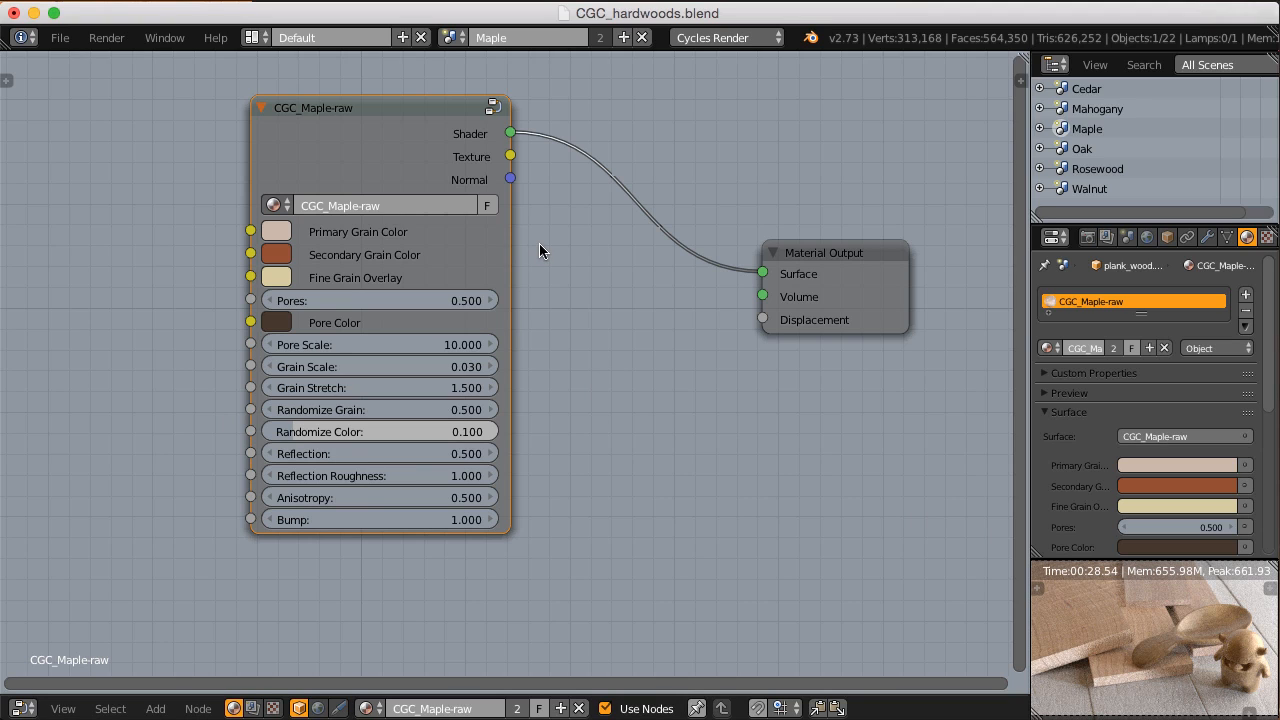
Step: Inspect the streak and figure settings inside the CGC_Maple-raw group and go back out to its exposed settings
key(Tab)
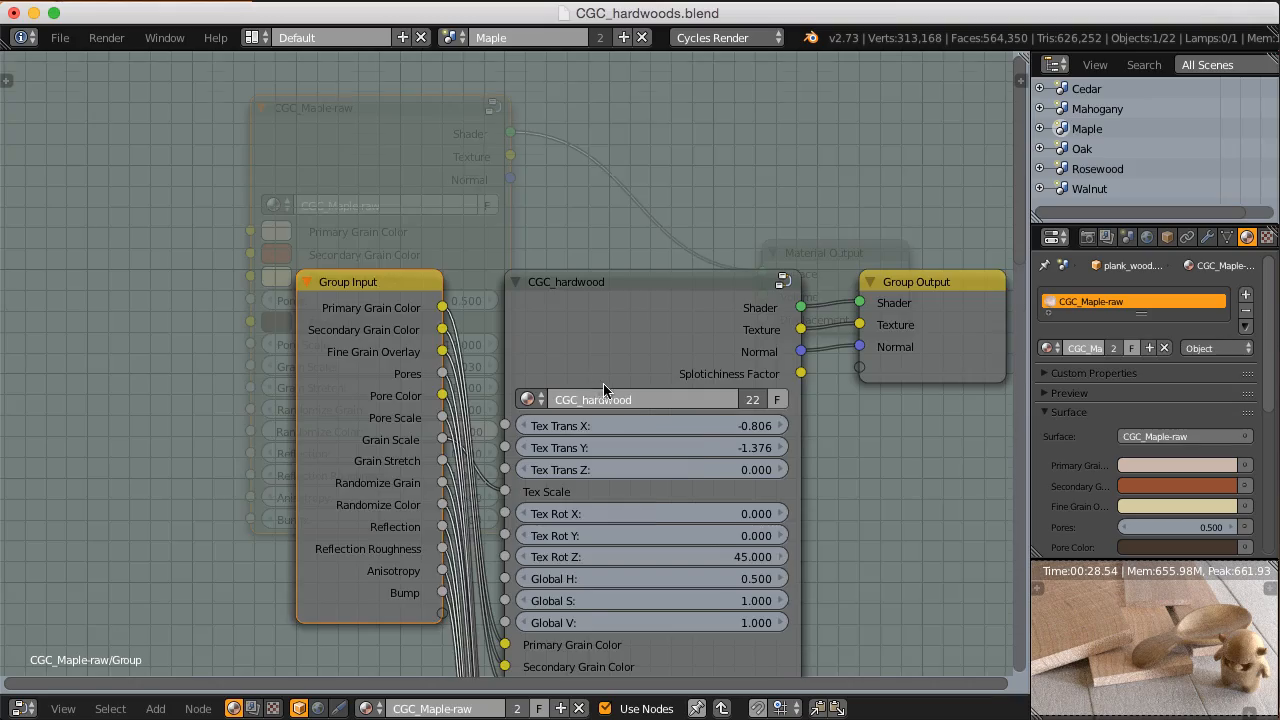
scroll(643, 352, down, 10)
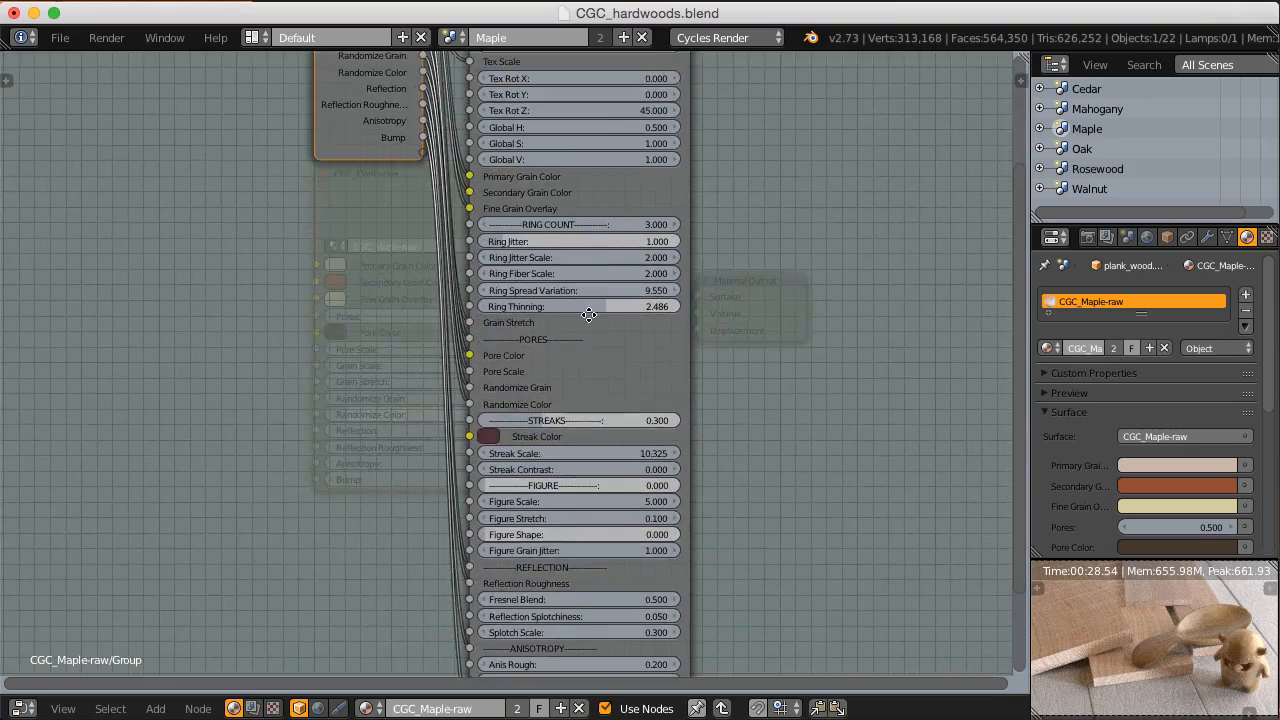
scroll(571, 328, up, 4)
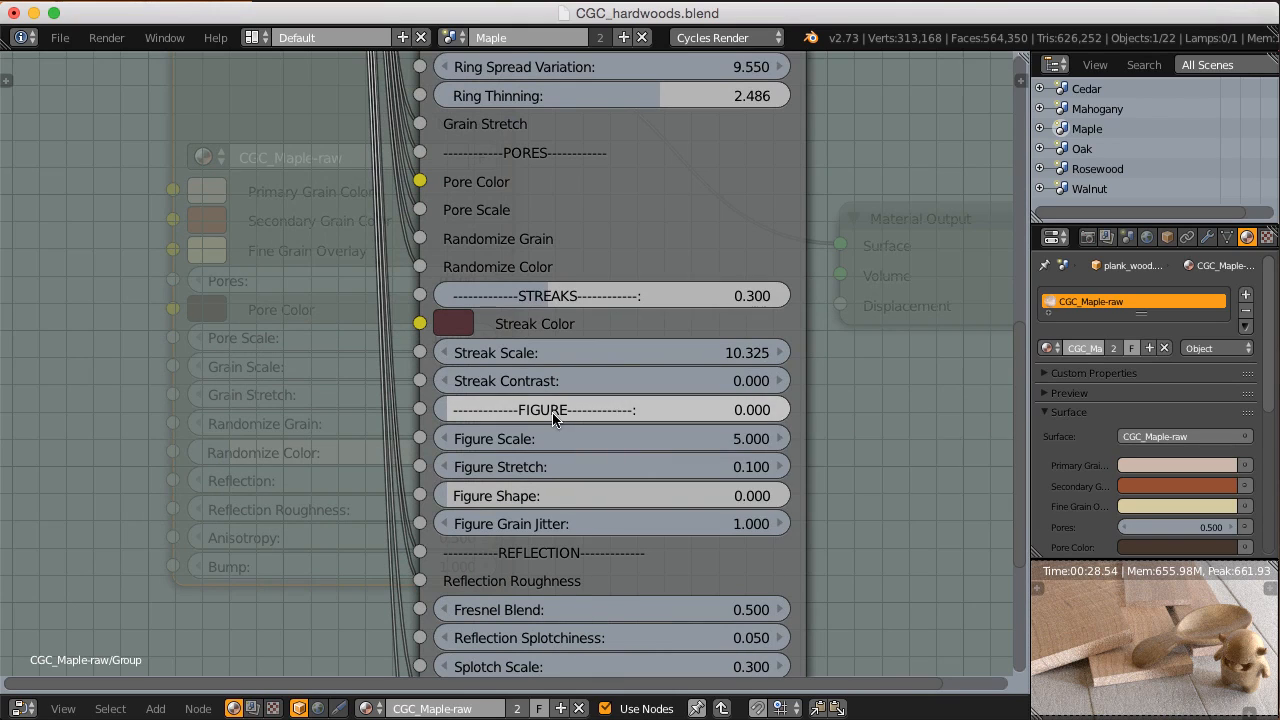
key(Tab)
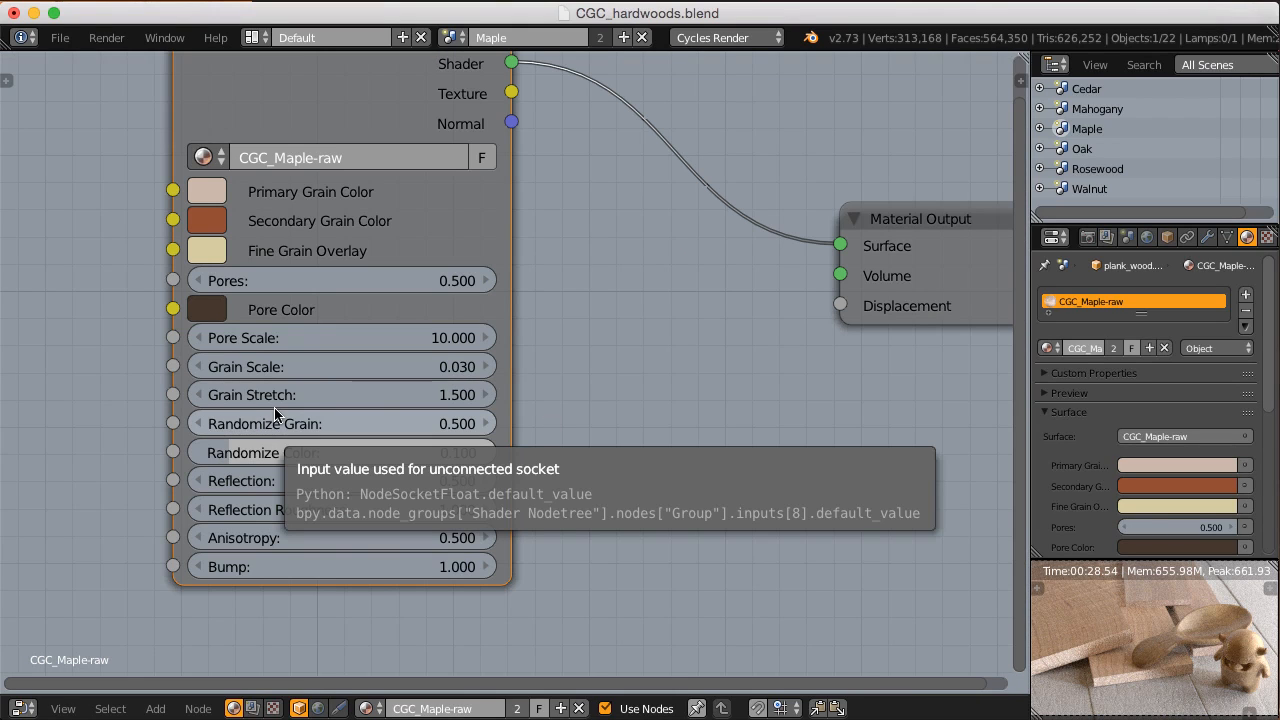
scroll(286, 345, down, 3)
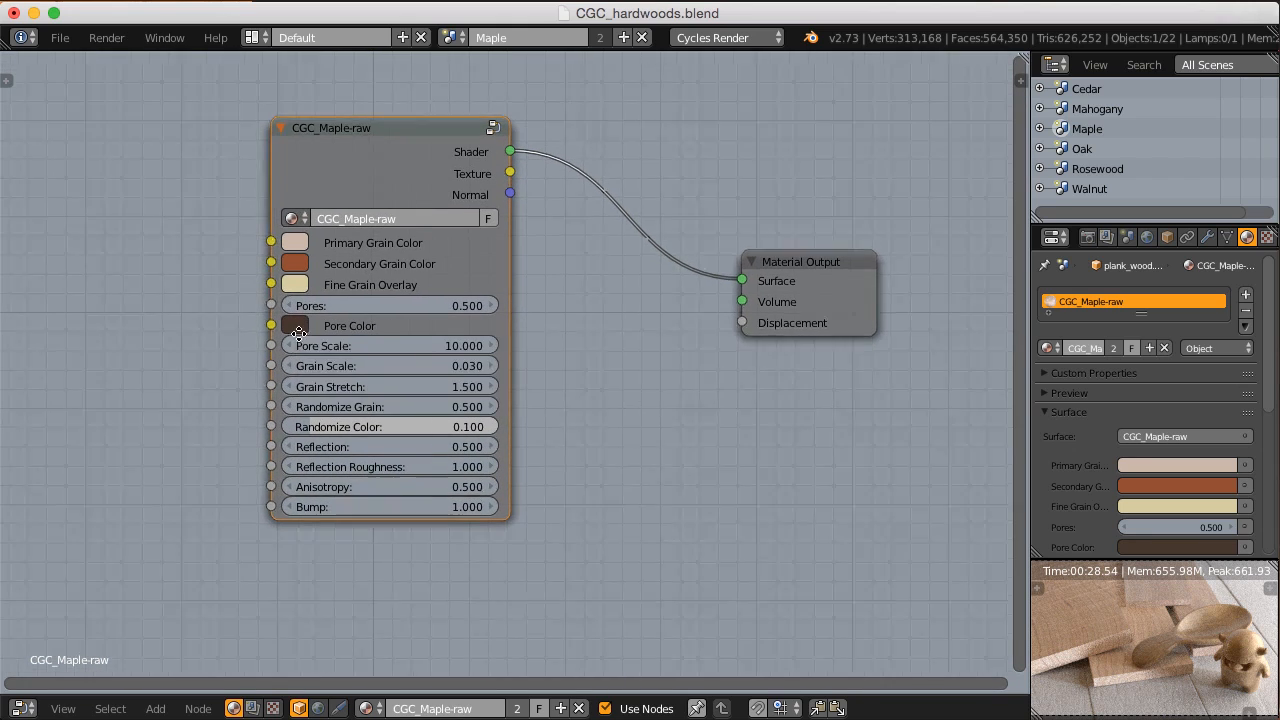
scroll(303, 340, up, 2)
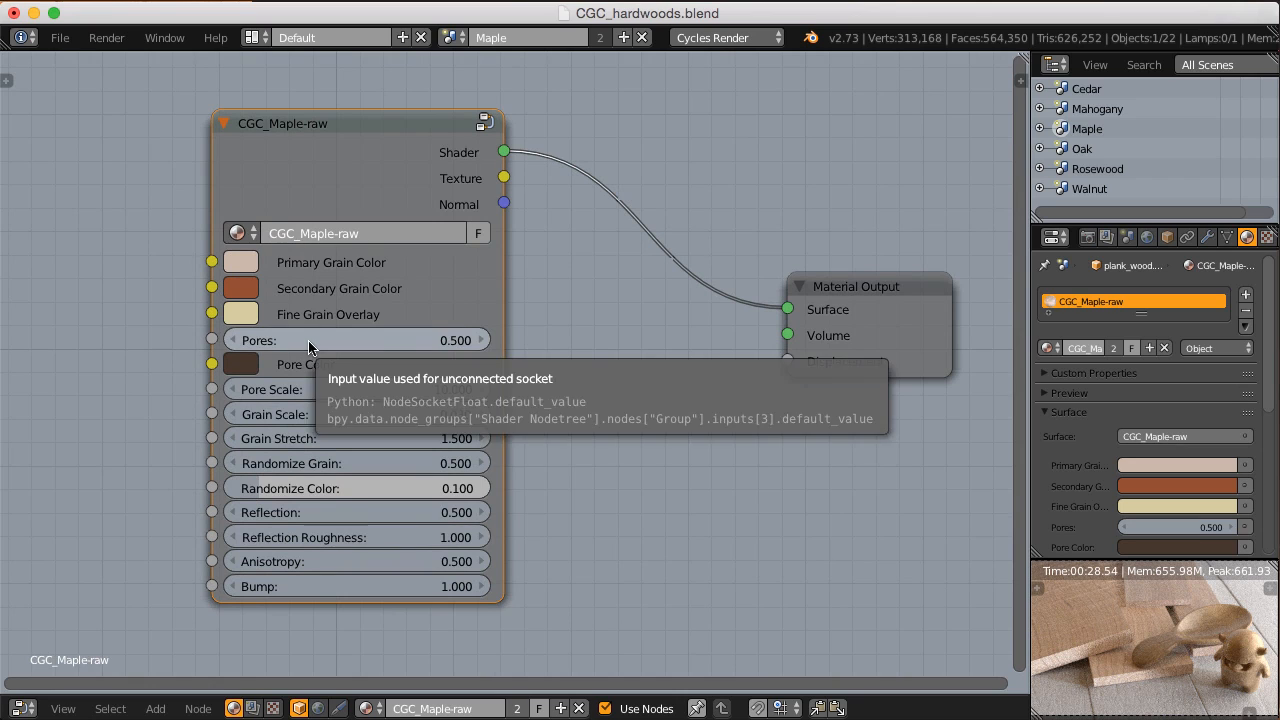
scroll(309, 346, down, 2)
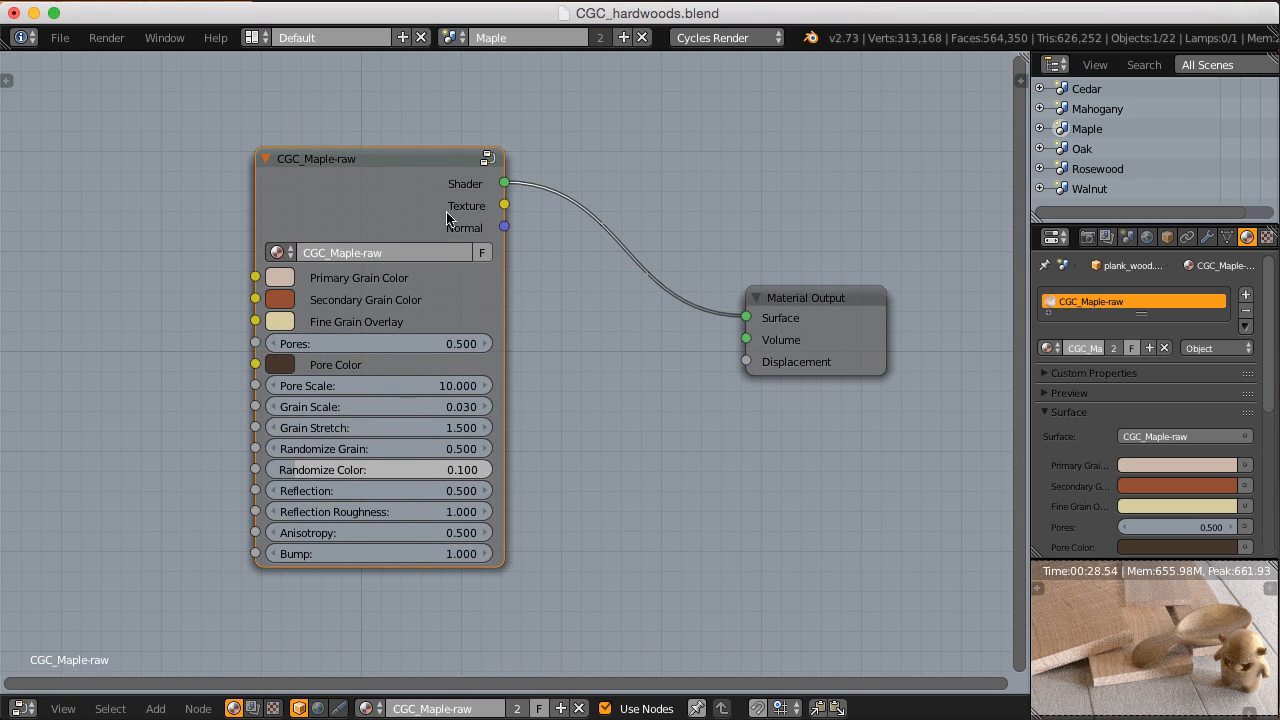
Step: Enter the CGC_Maple-raw group again and examine the full list of CGC_hardwood settings from bump up to texture placement
key(Tab)
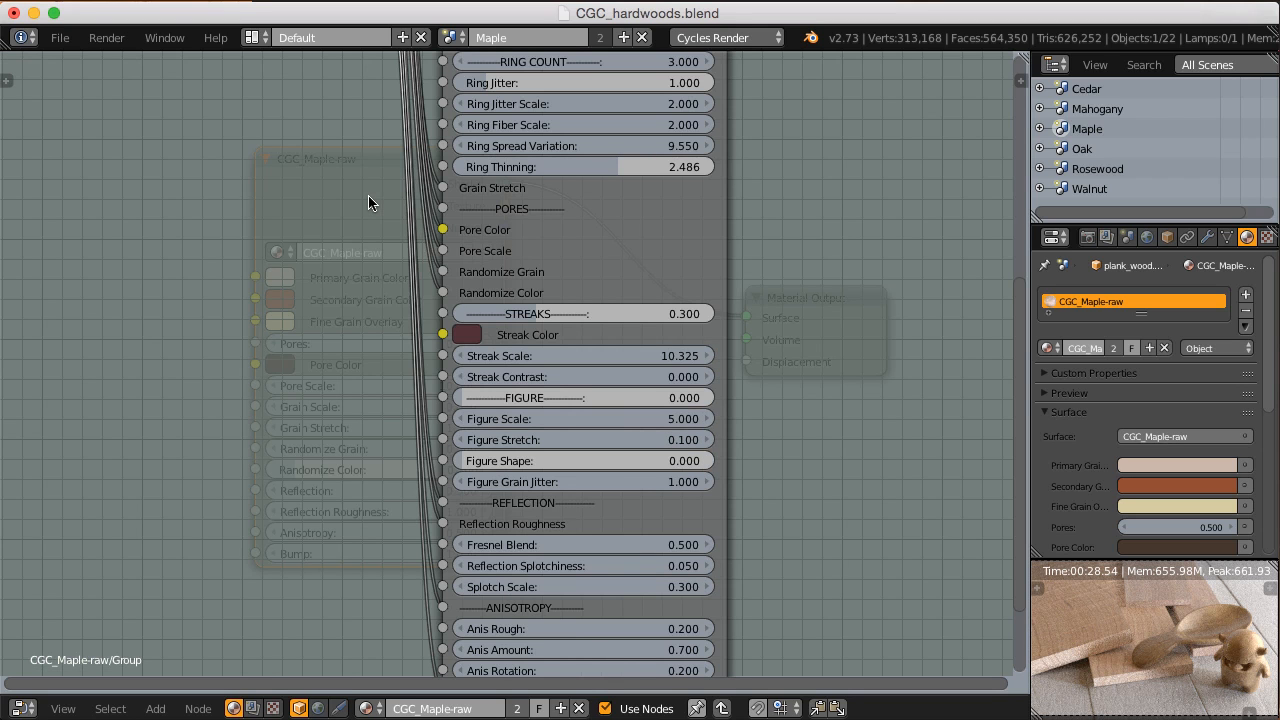
scroll(580, 265, down, 2)
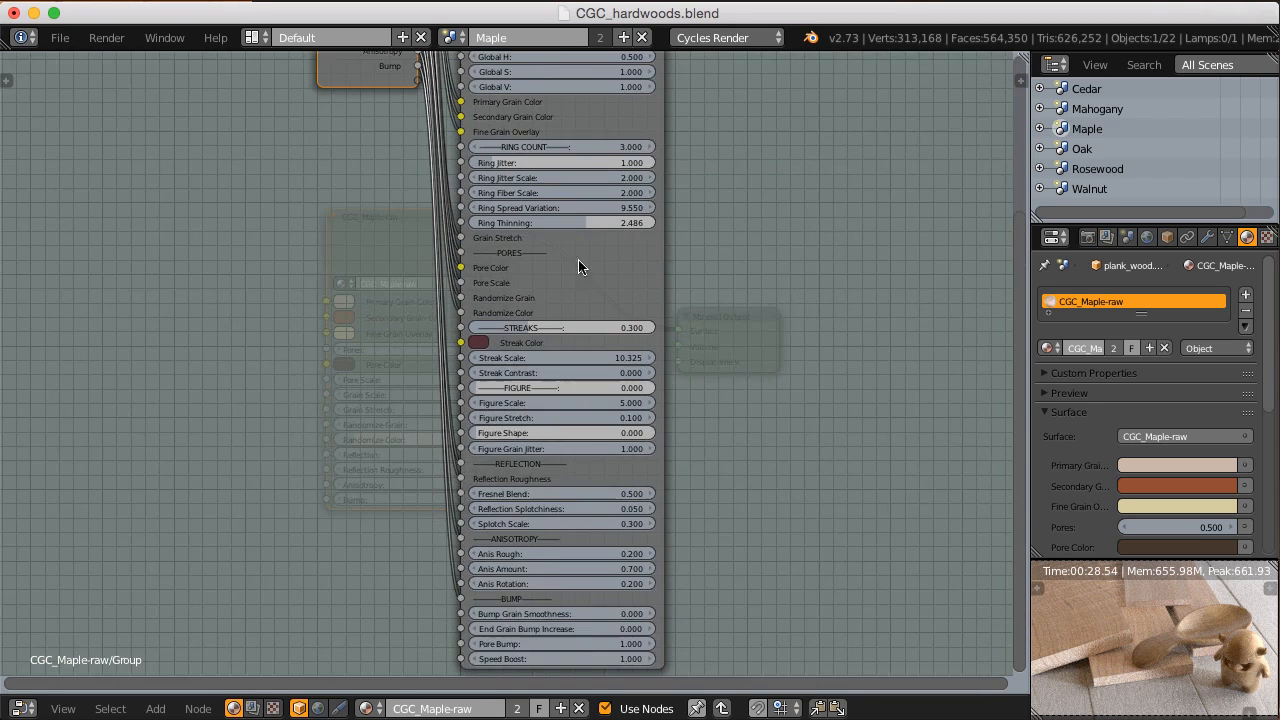
scroll(576, 250, down, 1)
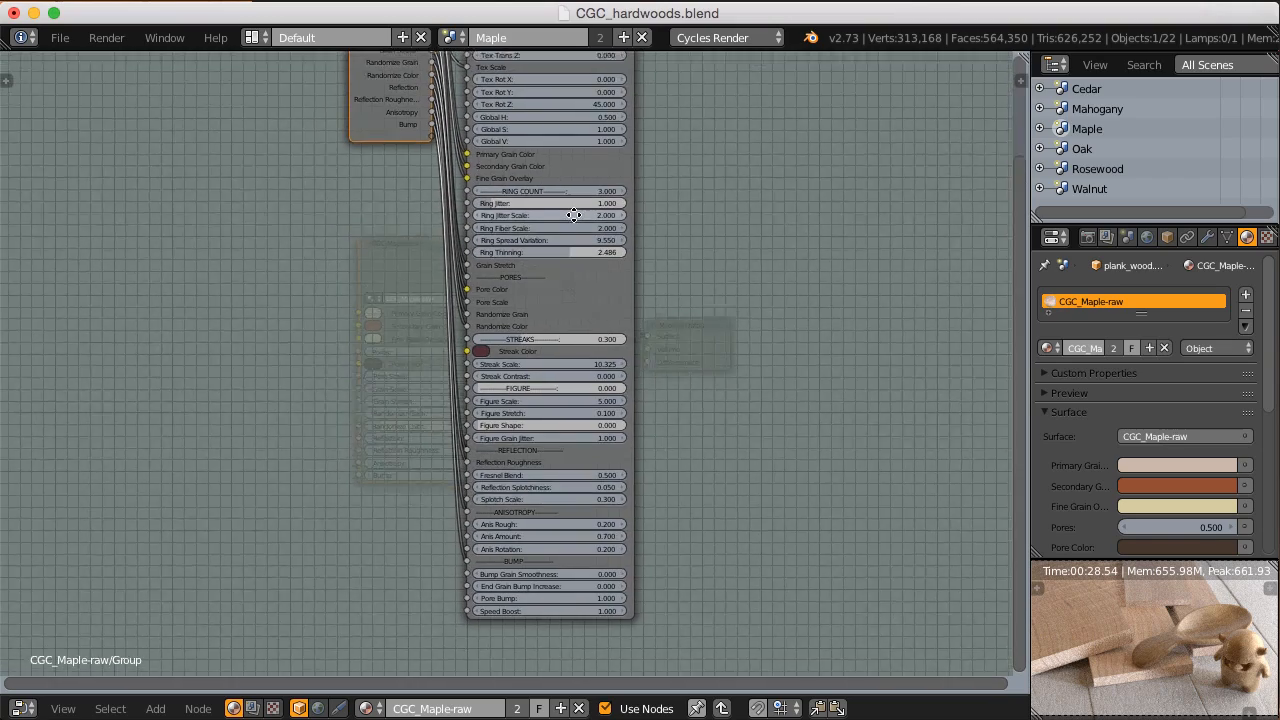
scroll(571, 238, up, 3)
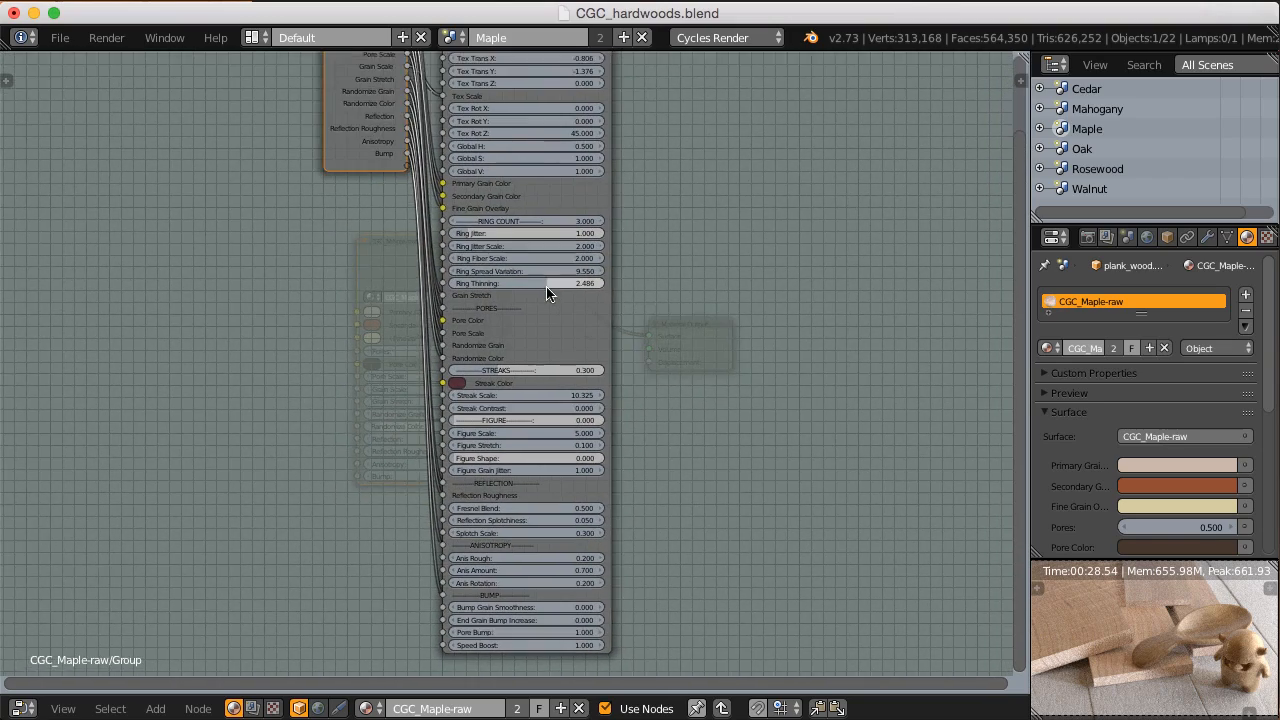
middle_drag(528, 221, 526, 292)
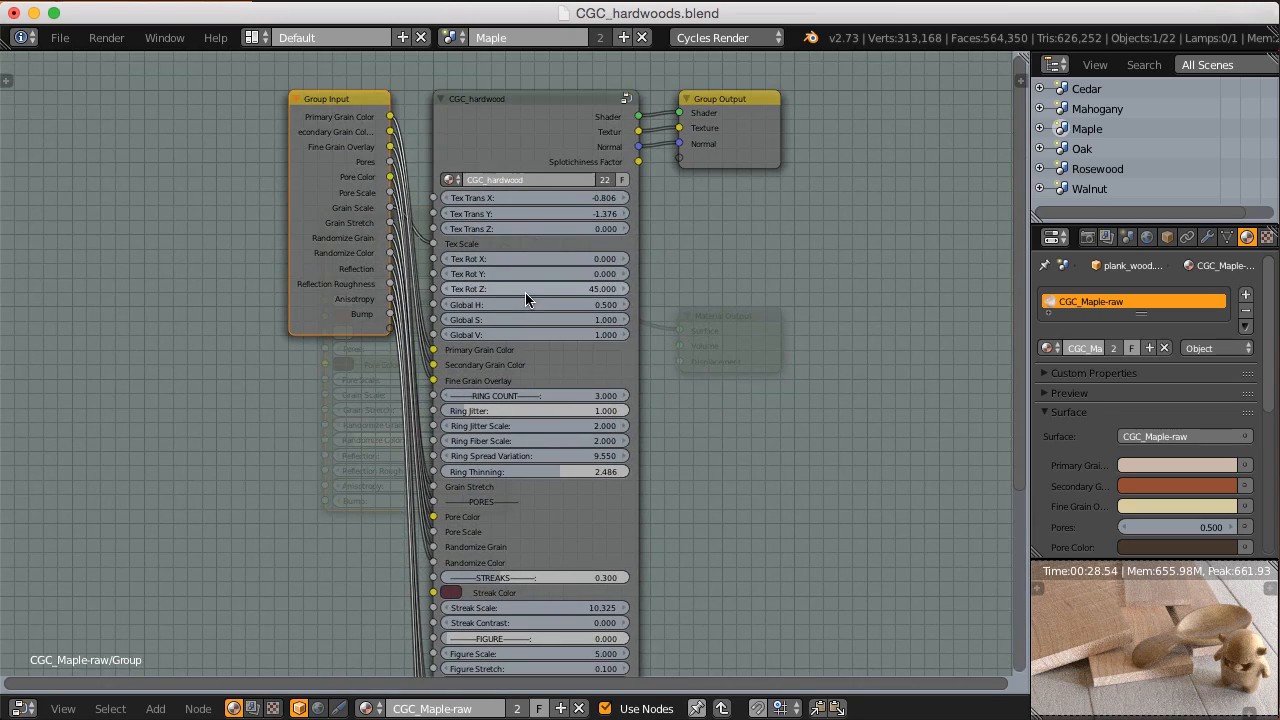
ctrl+middle_drag(524, 356, 539, 319)
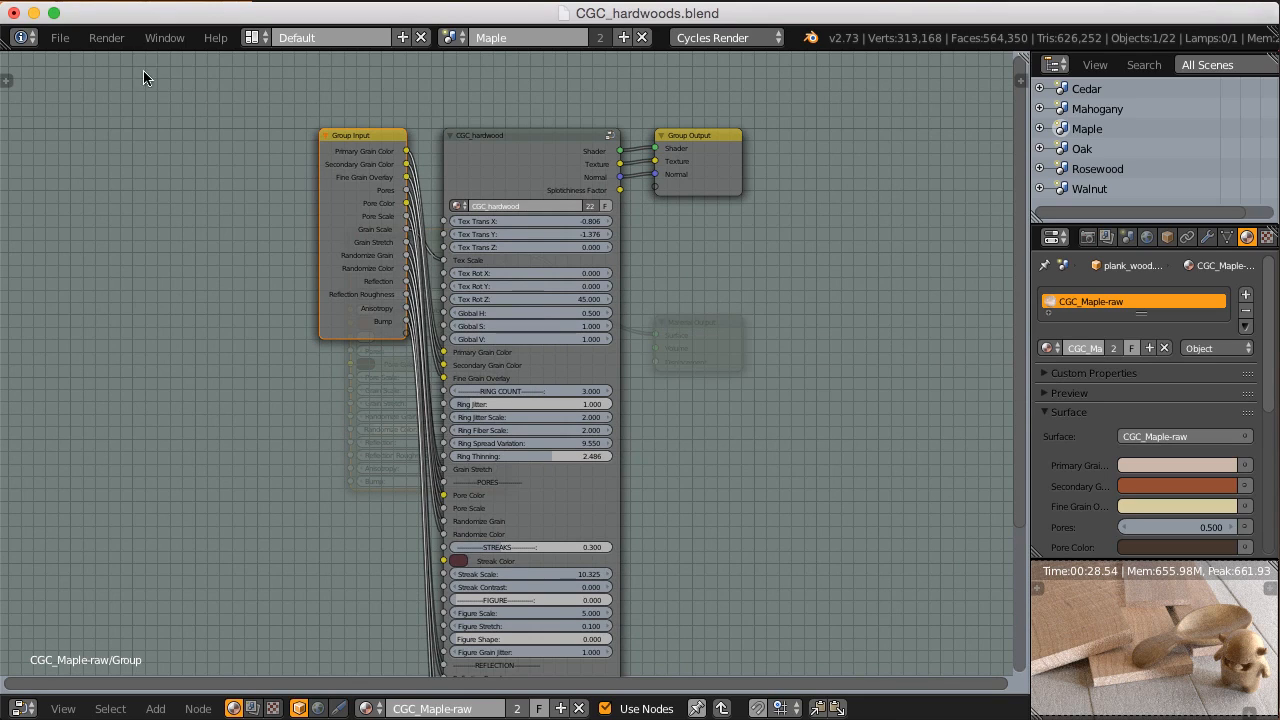
Step: Open the recent file demo.blend and show the tree layer together with layer1
click(60, 37)
mouse_move(92, 103)
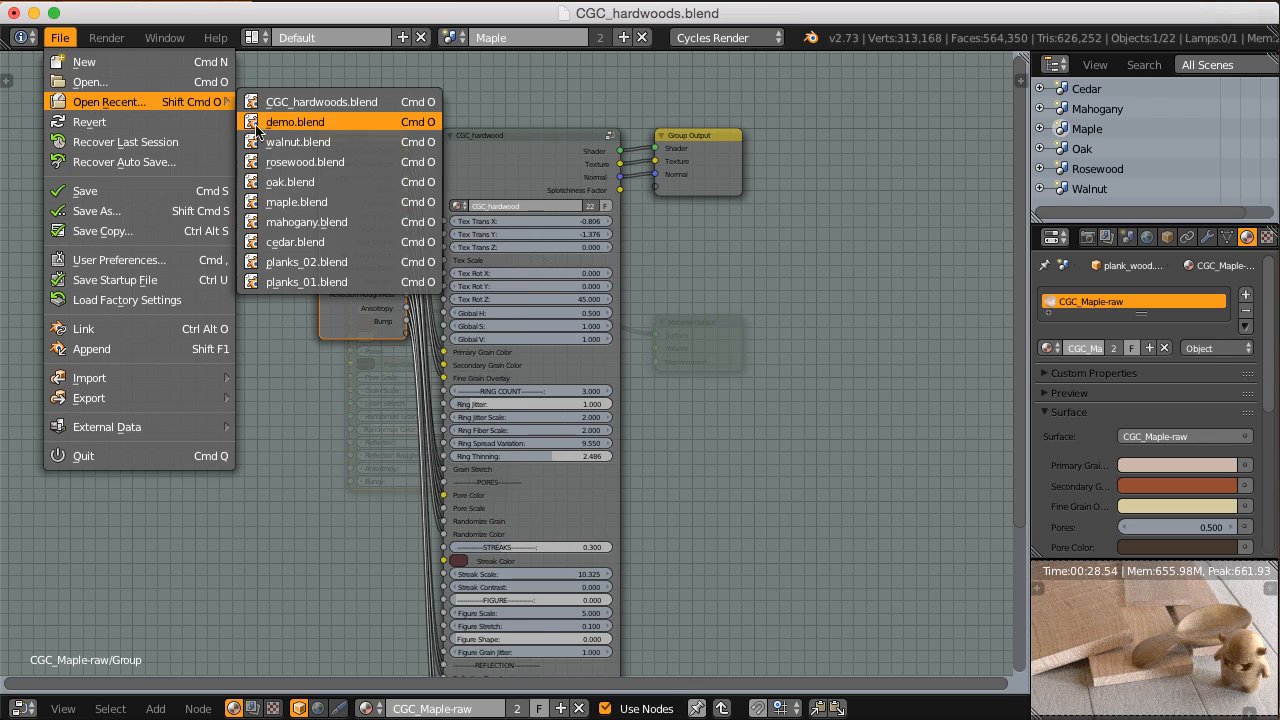
click(295, 121)
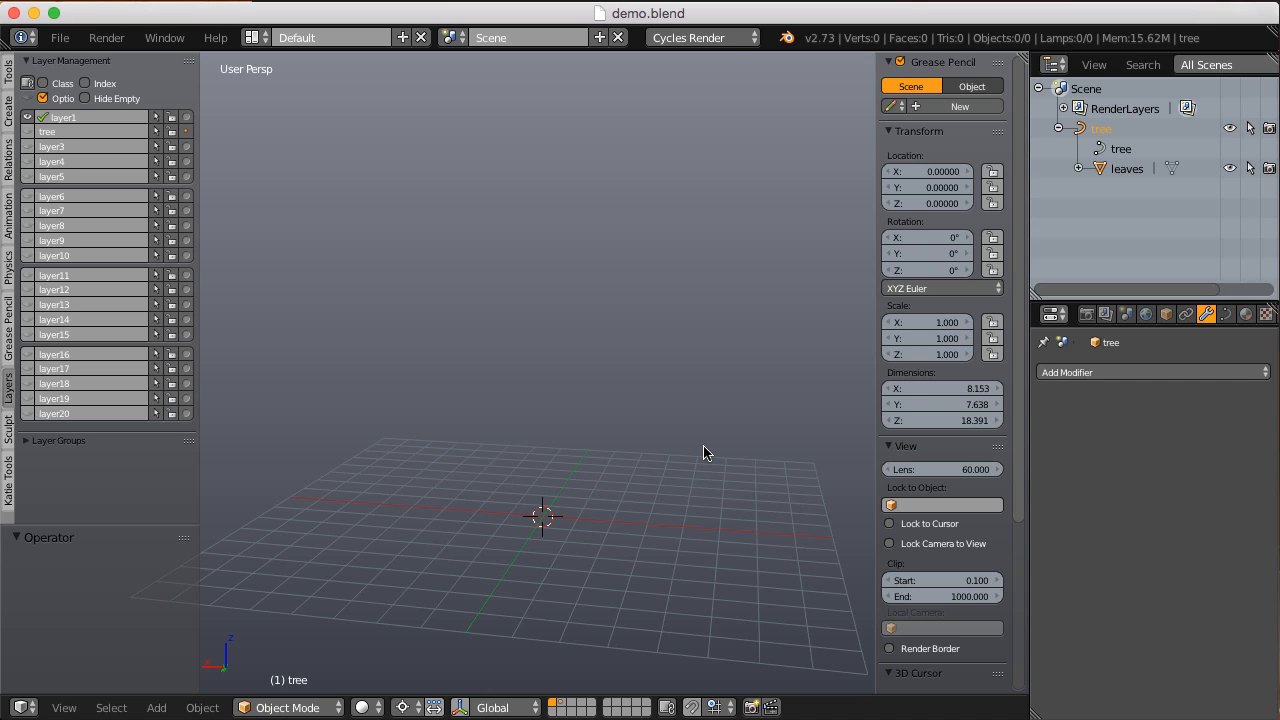
click(90, 131)
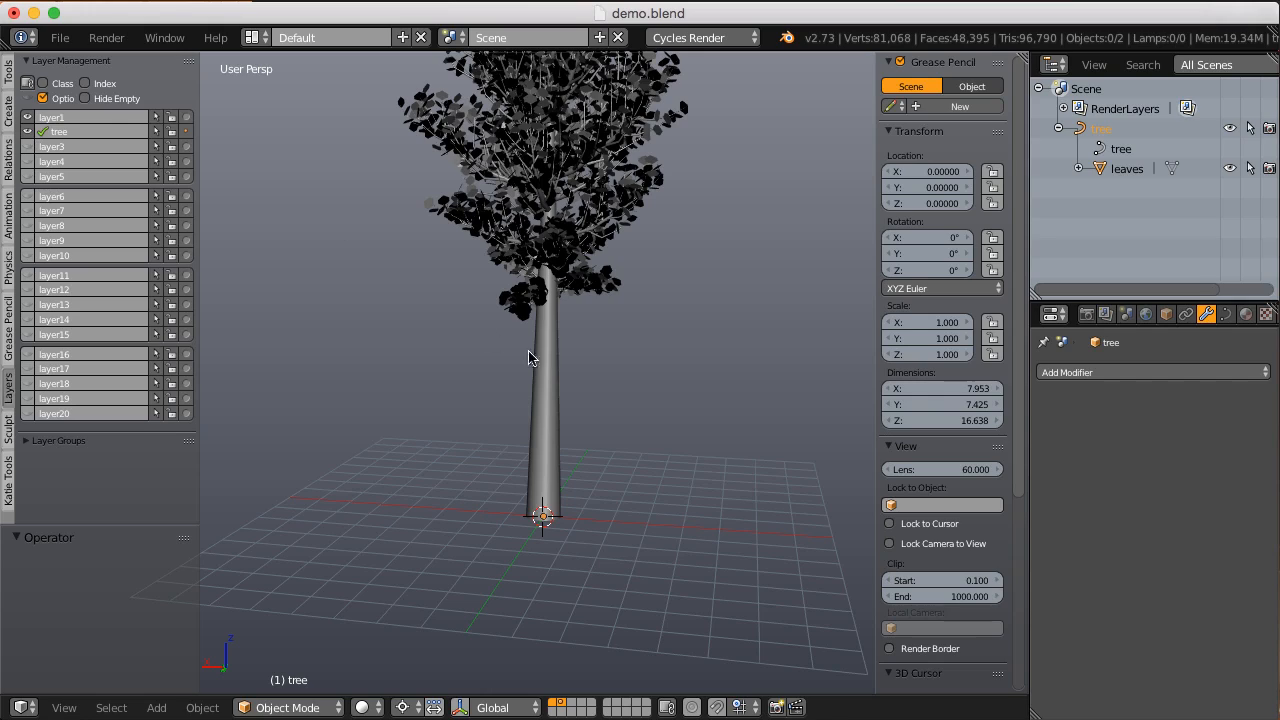
Step: Examine the base of the tree trunk up close from several angles
middle_drag(662, 374, 519, 340)
scroll(573, 402, up, 3)
scroll(522, 357, up, 3)
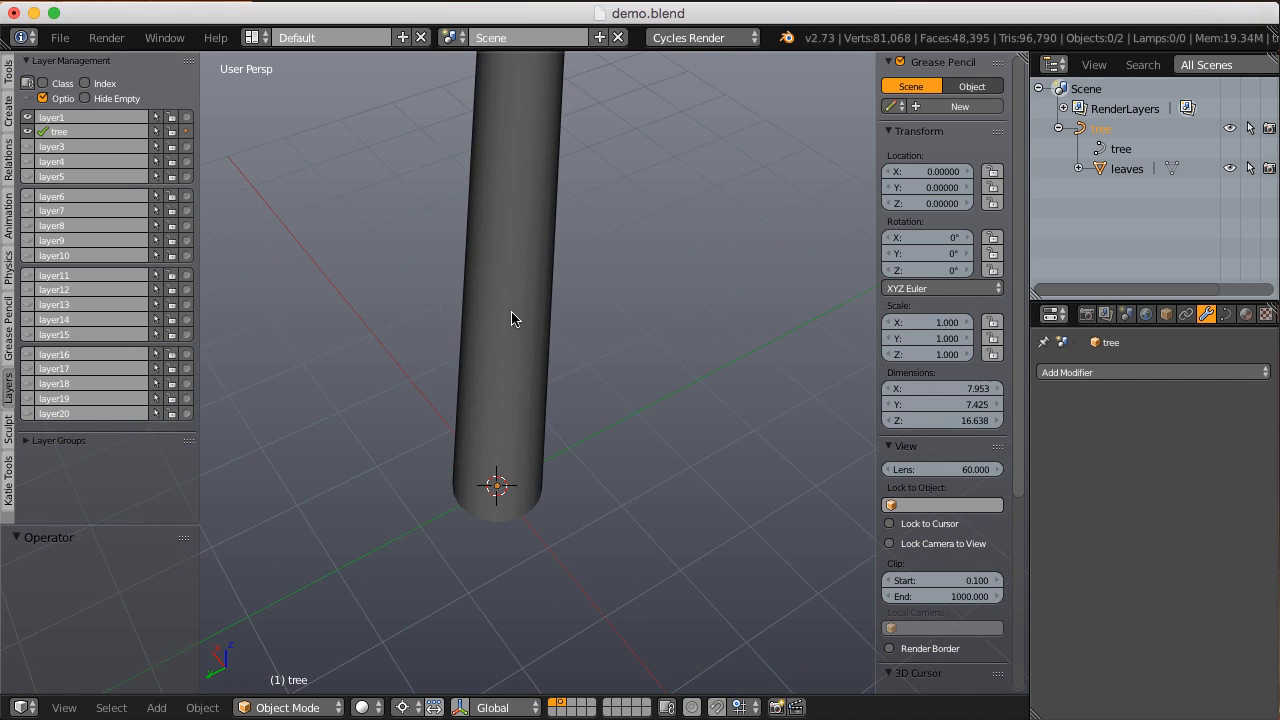
scroll(512, 340, up, 2)
scroll(510, 354, up, 1)
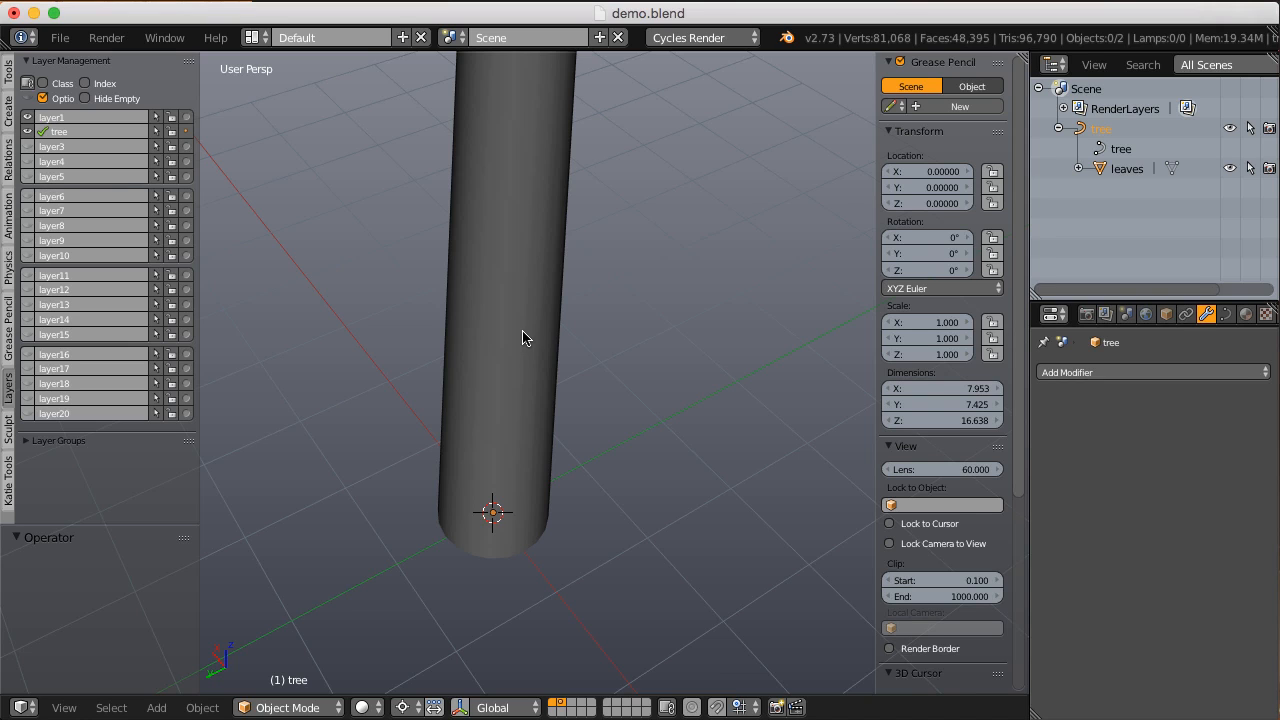
scroll(523, 338, up, 3)
middle_drag(525, 297, 480, 322)
scroll(525, 463, down, 2)
shift+middle_drag(572, 580, 480, 410)
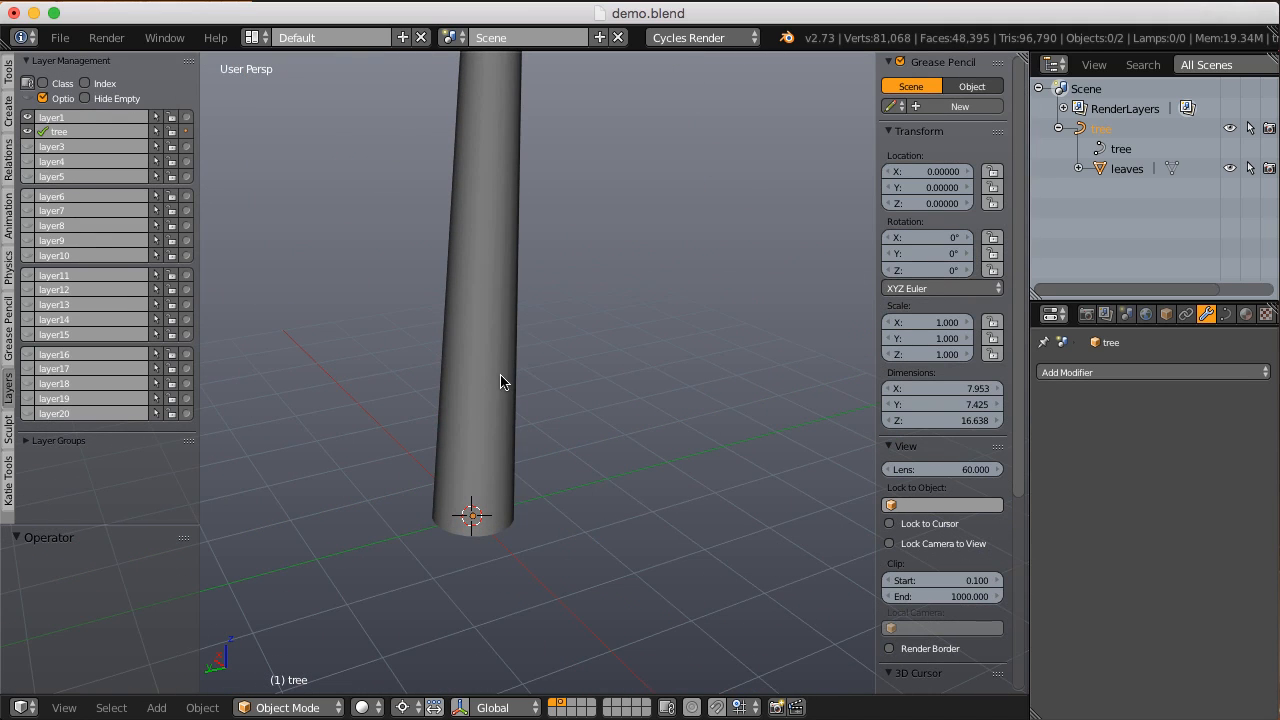
Step: Add a cube at the base of the trunk and flatten it along Z to a scale of about 0.117
key(shift+a)
mouse_move(501, 375)
click(572, 398)
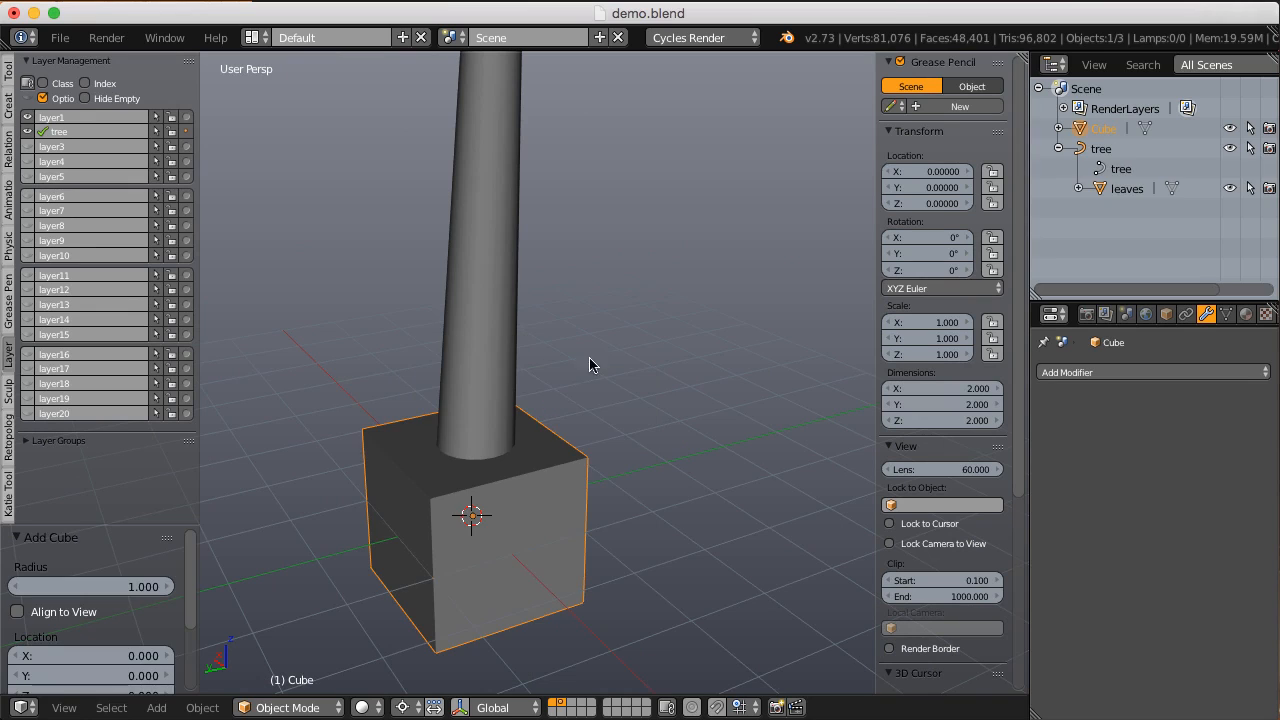
key(s)
key(z)
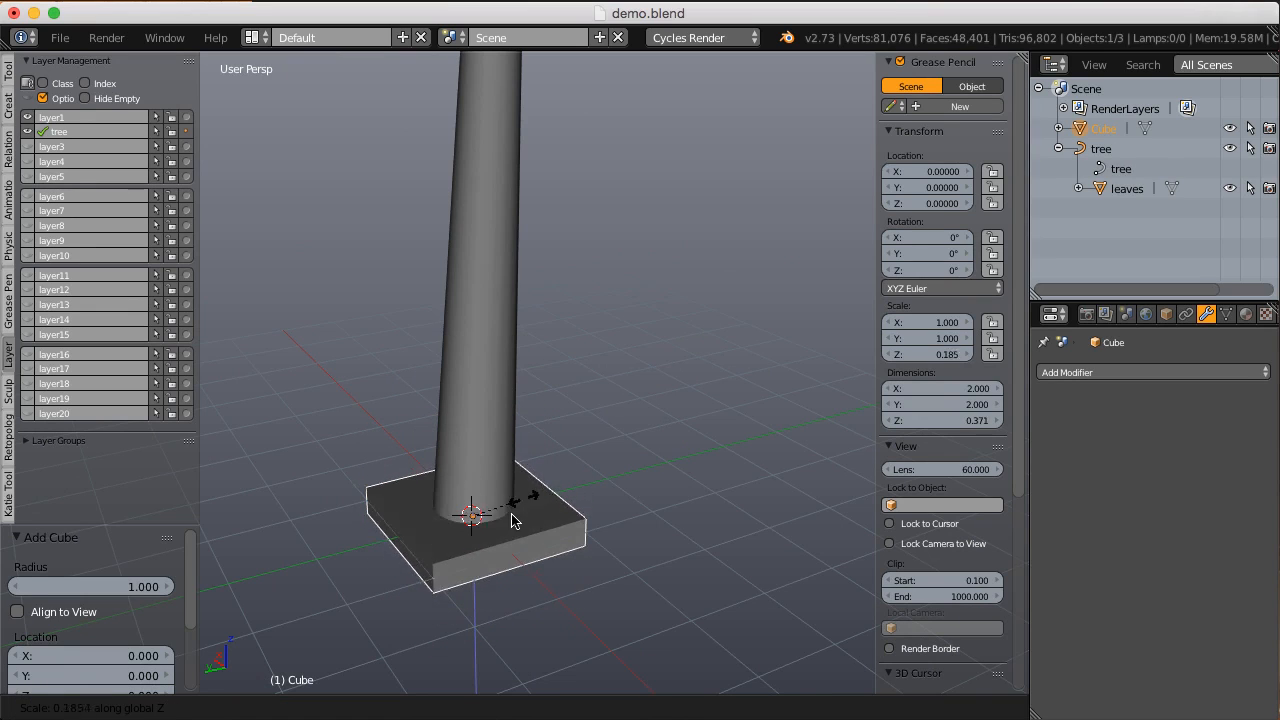
click(506, 522)
Step: Stretch the flattened cube along Y by a factor of about 6.09 and scale it down uniformly by about 0.47 into a plank
key(s)
key(y)
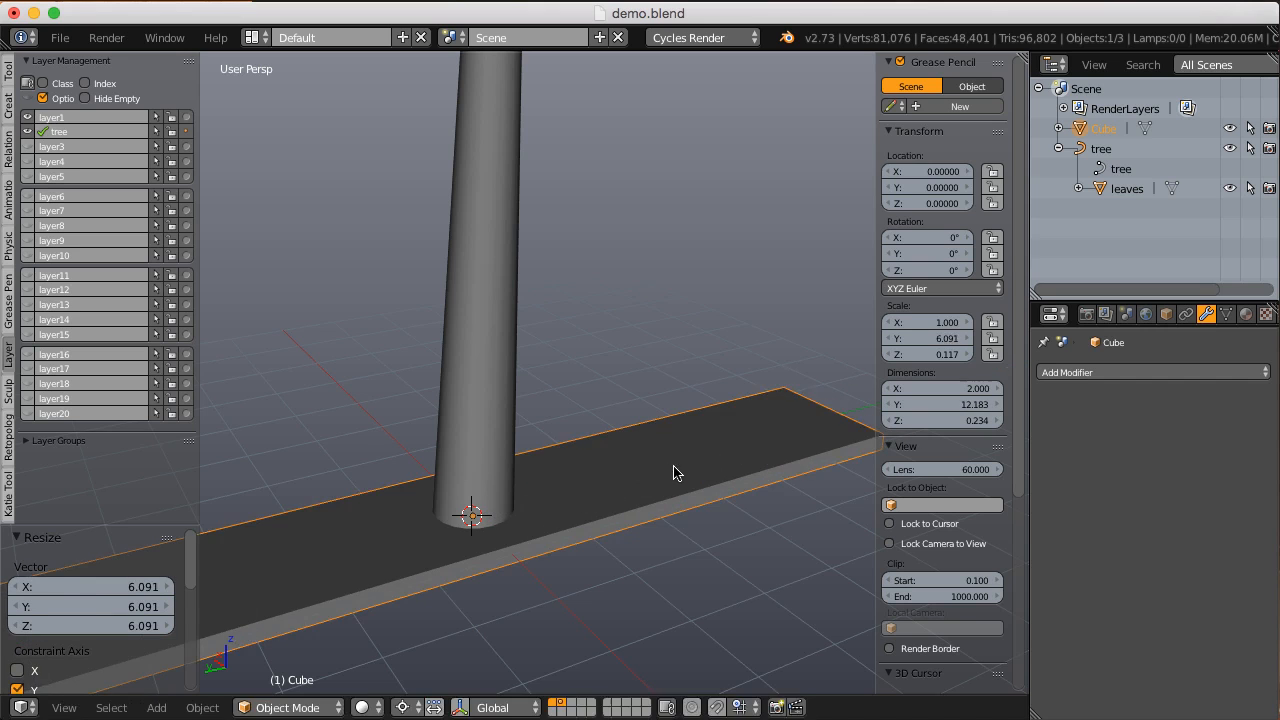
click(674, 471)
key(s)
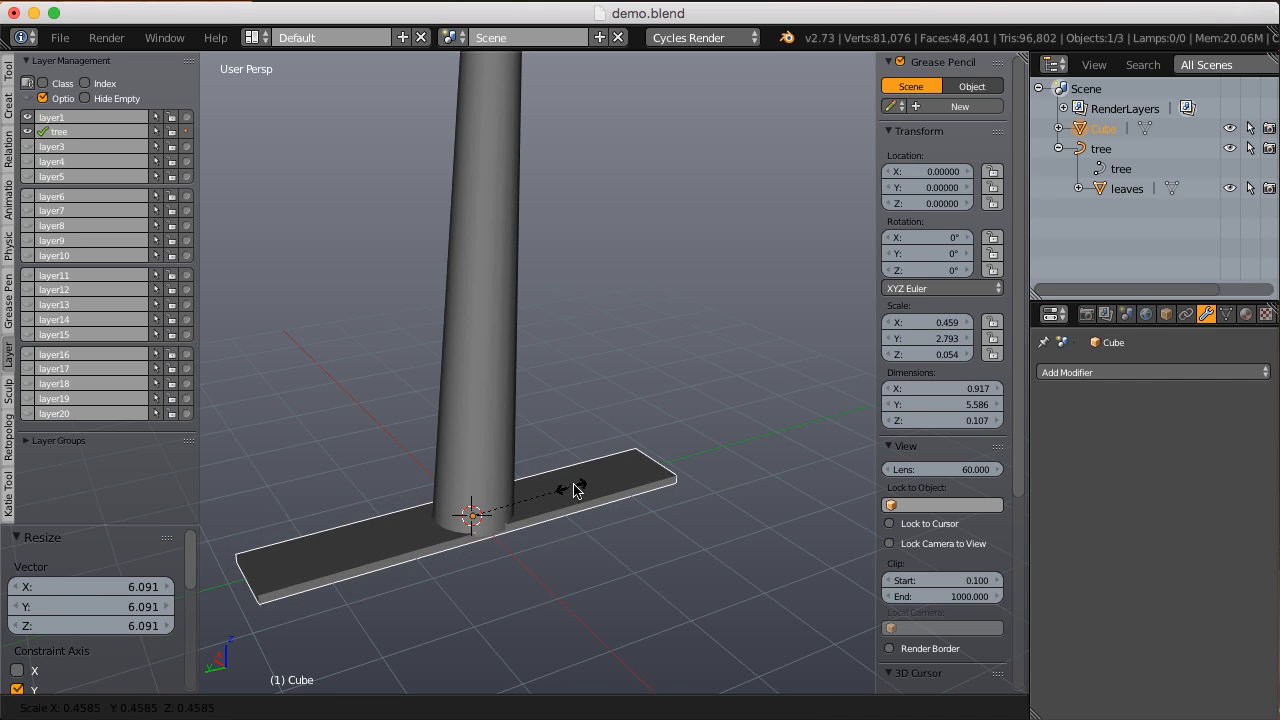
click(588, 480)
Step: Rotate the plank about 90.4° so it stands upright beside the trunk's axis and switch the viewport to wireframe display
scroll(606, 470, up, 3)
middle_drag(585, 456, 603, 405)
key(r)
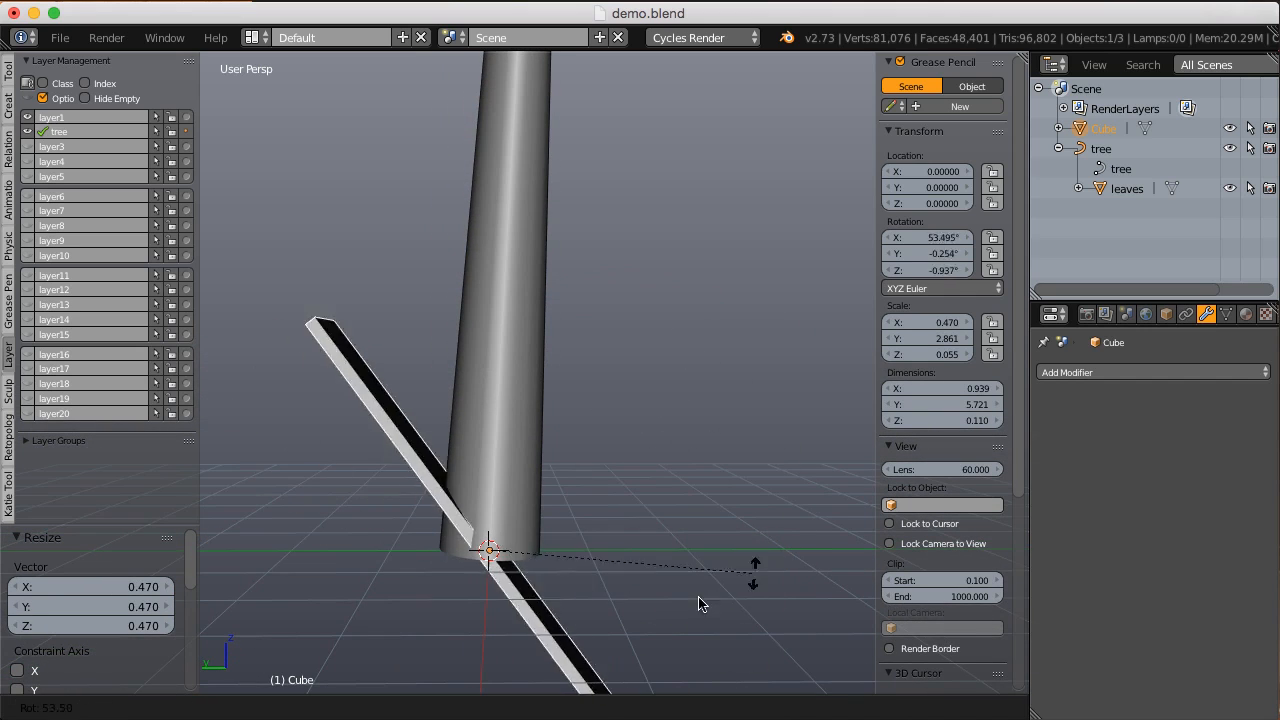
click(766, 525)
key(z)
Step: Scale the upright plank to about 0.293 in X and raise it inside the trunk to a Z location of about 2.46
key(s)
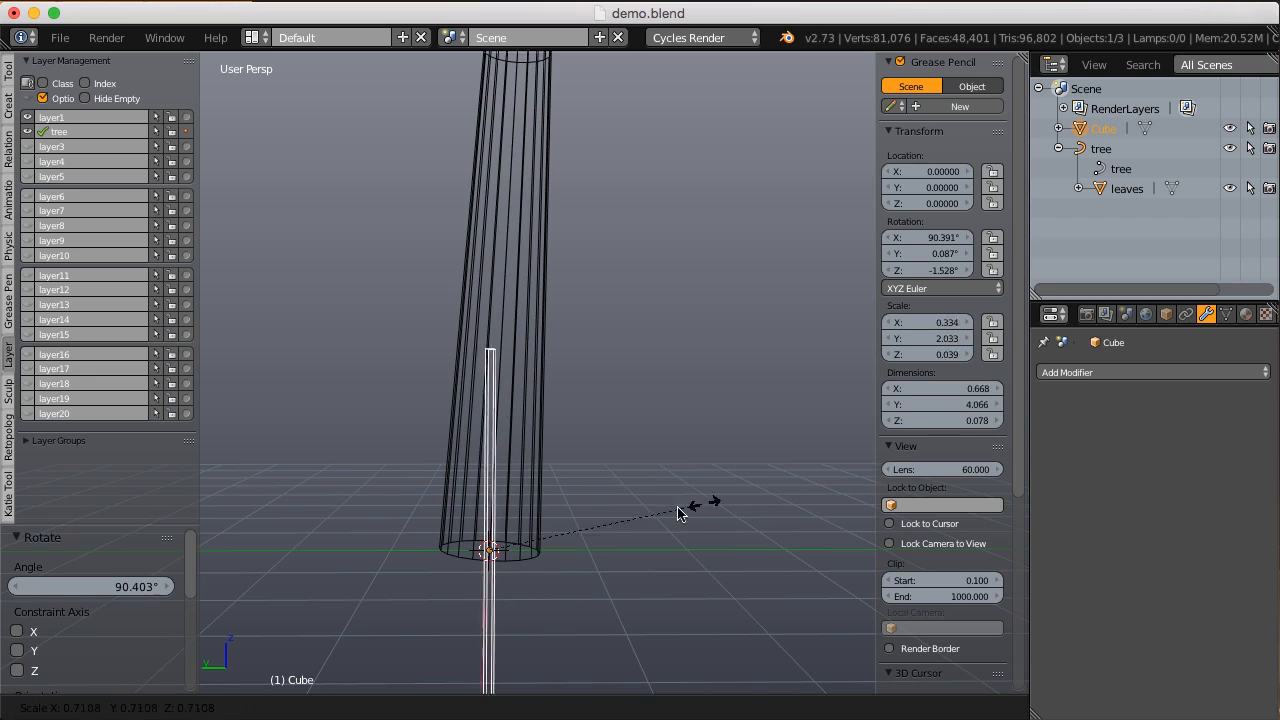
click(647, 514)
key(g)
click(667, 311)
key(s)
click(730, 283)
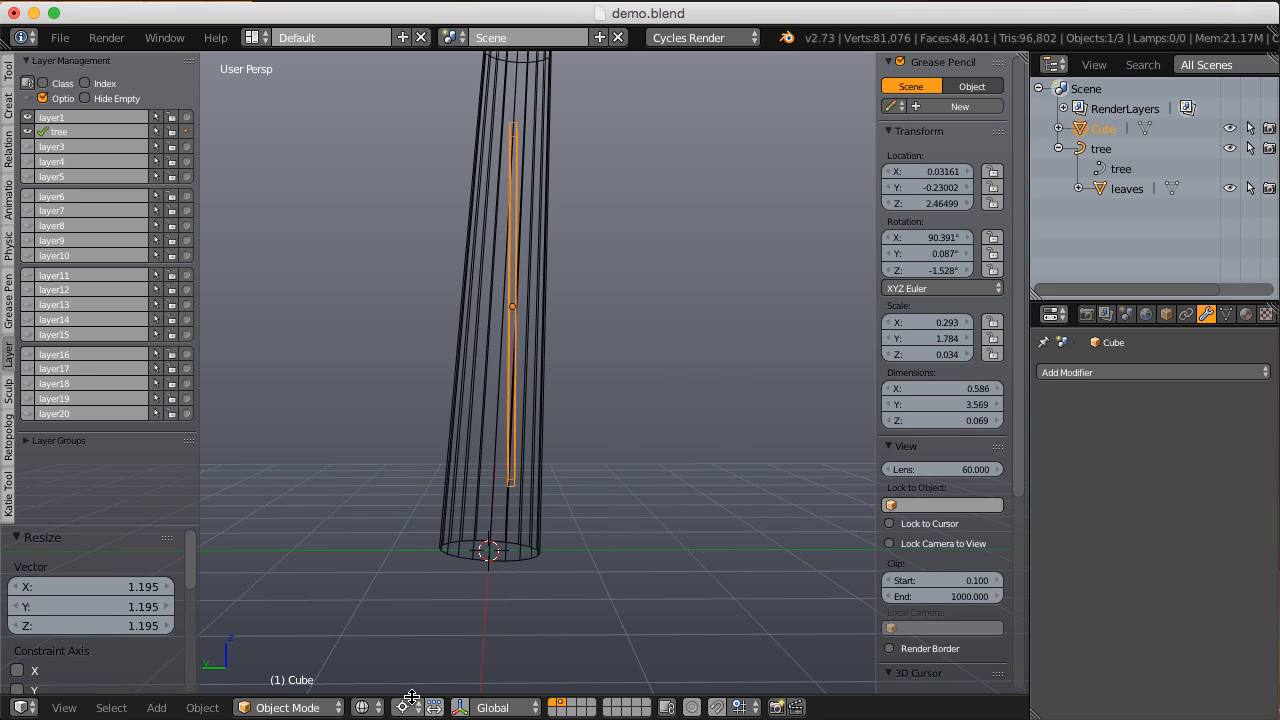
Step: Change the transform pivot point and tilt the plank about 2.9° to follow the slope of the trunk
click(401, 703)
click(460, 618)
shift+middle_drag(669, 284, 596, 328)
key(r)
click(686, 289)
scroll(596, 328, up, 4)
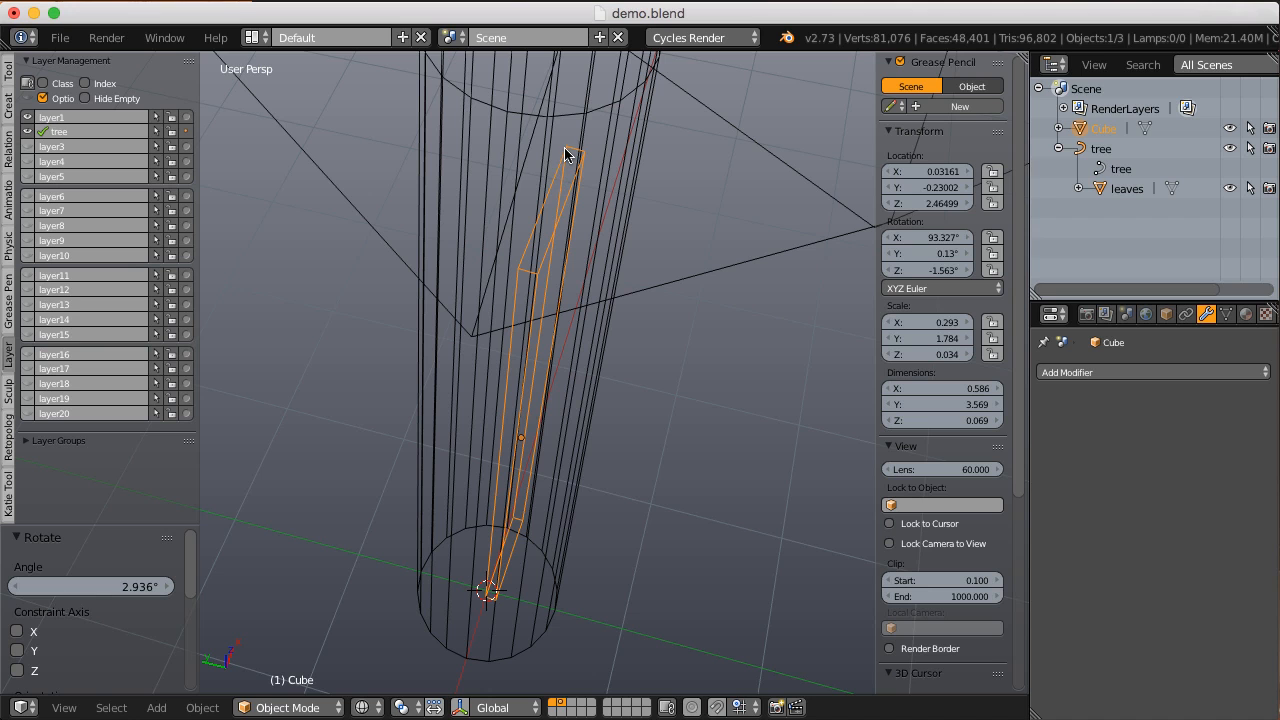
Step: Move the plank out of the trunk to stand beside it, at about X -0.577, Y 1.398, Z 2.554
middle_drag(520, 249, 486, 137)
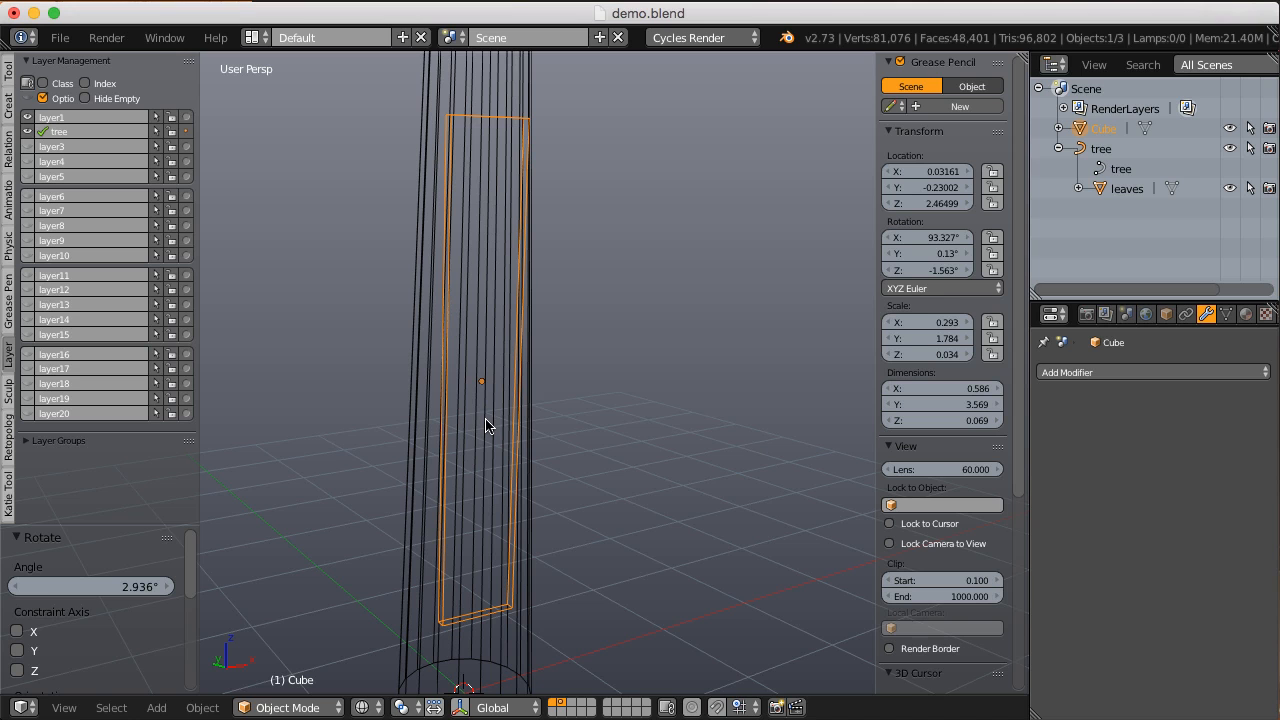
middle_drag(486, 423, 667, 392)
key(g)
click(454, 377)
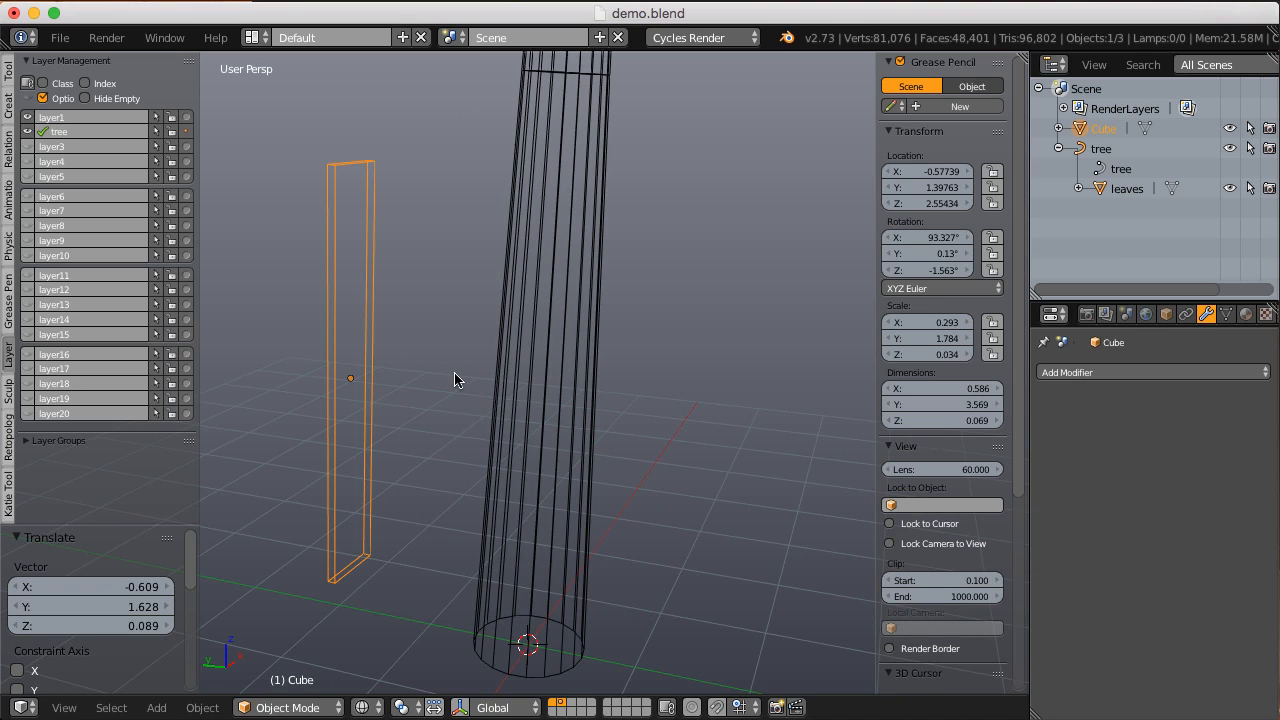
middle_drag(454, 379, 490, 372)
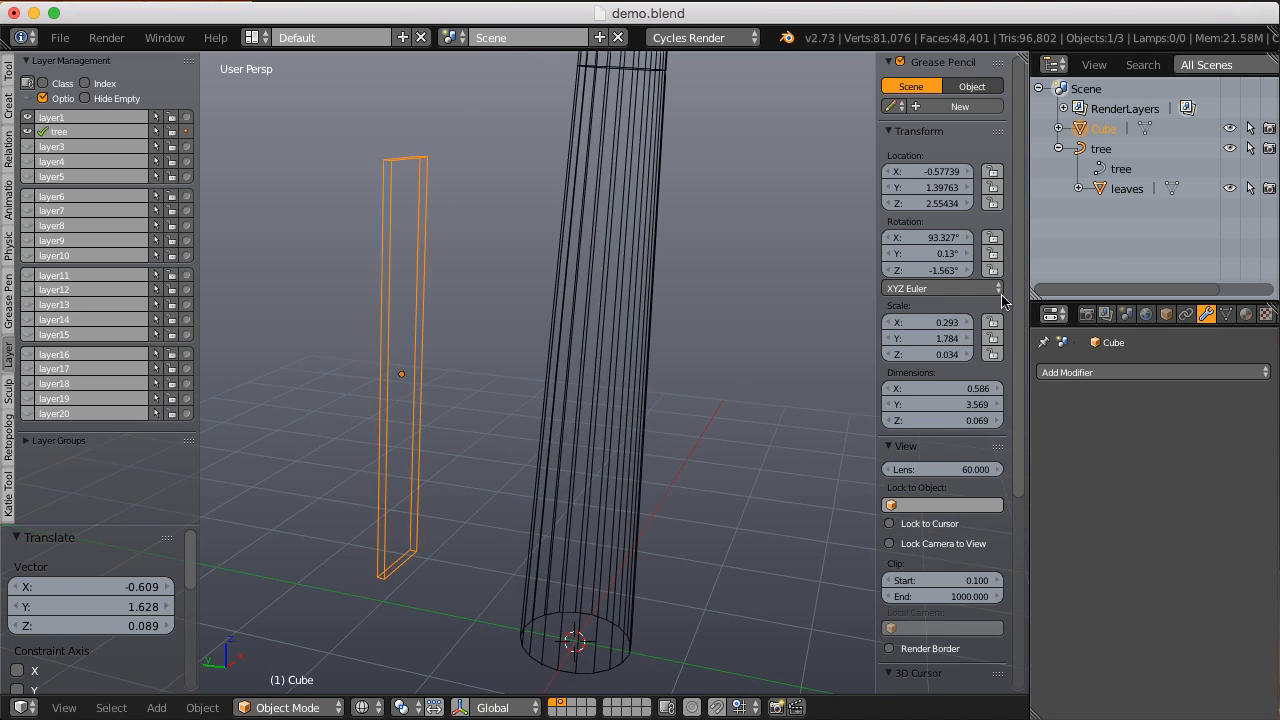
Step: Turn on the Axis display for the plank in its object properties
click(1166, 314)
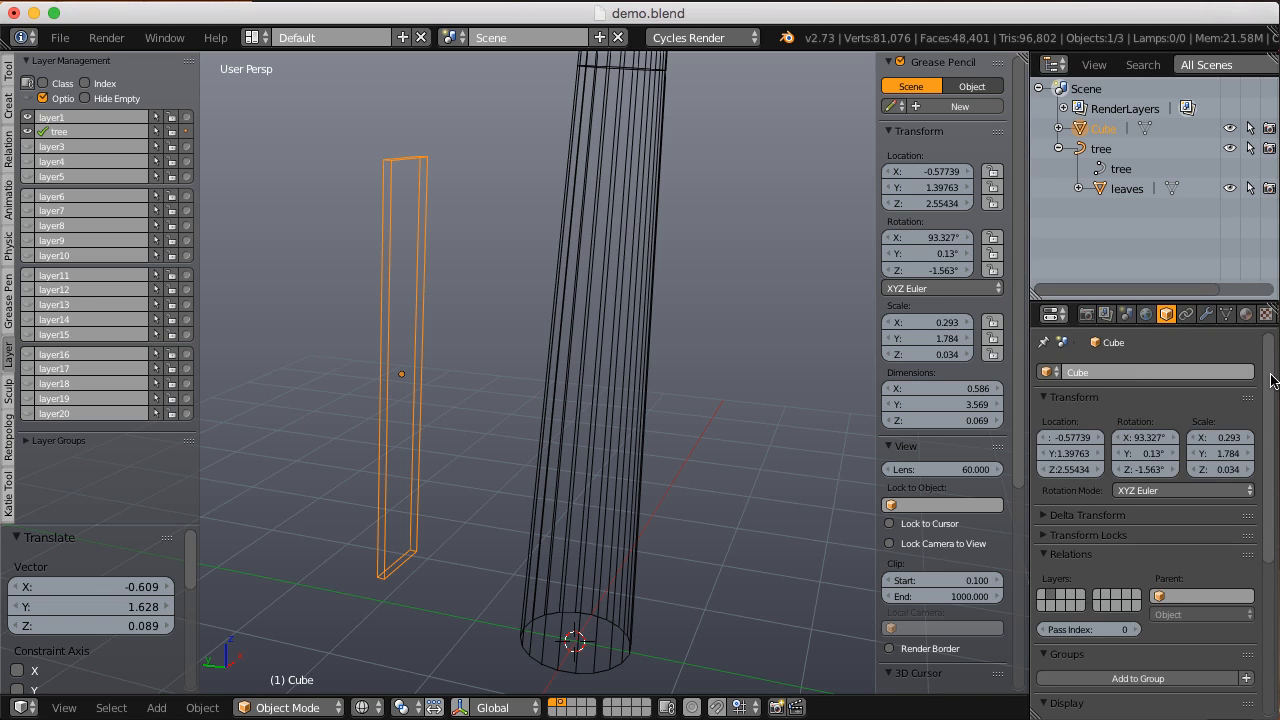
drag(1266, 378, 1268, 560)
click(1044, 485)
middle_drag(479, 311, 506, 371)
scroll(462, 349, up, 2)
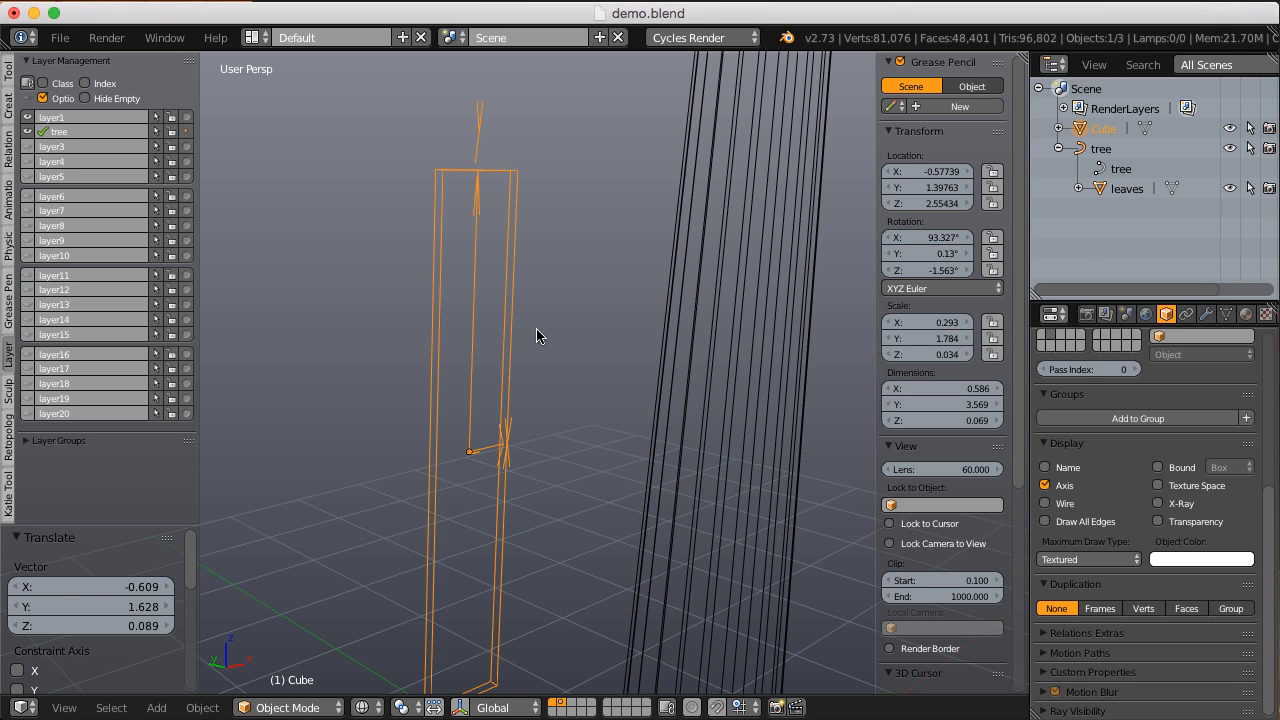
Step: Apply the plank's scale and examine the directions of its local axes up close
key(ctrl+a)
click(491, 353)
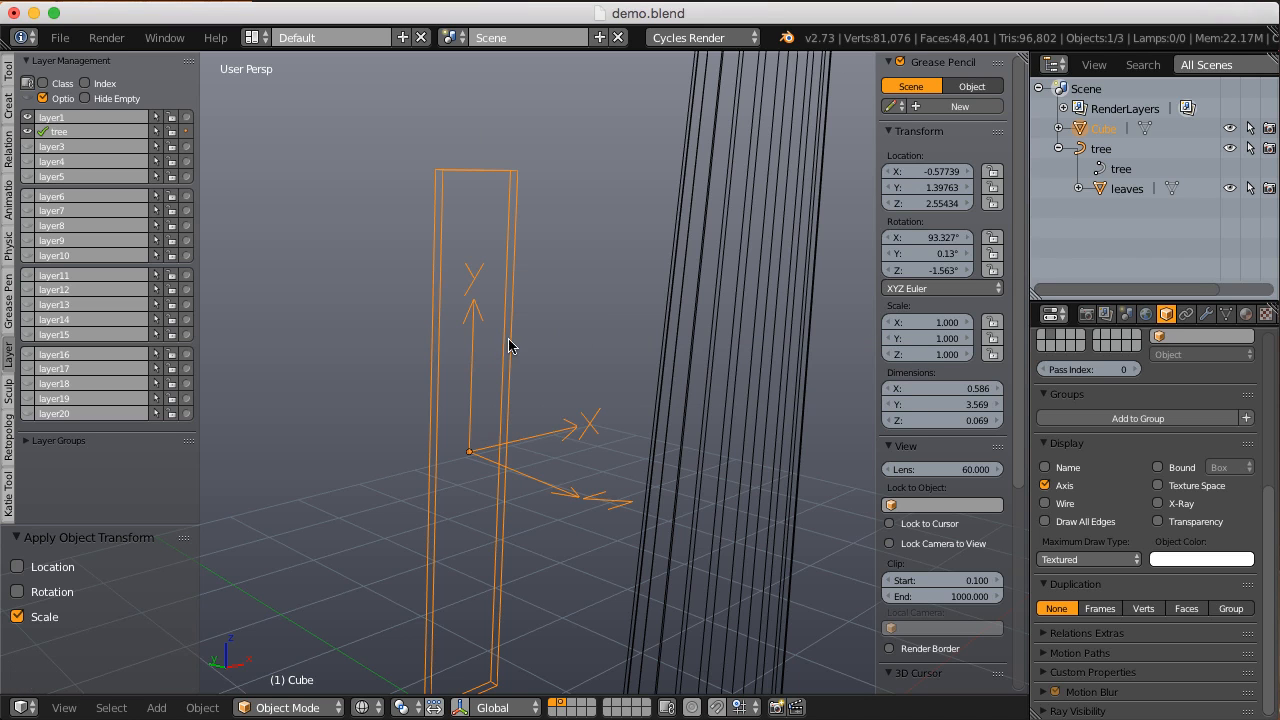
shift+middle_drag(537, 354, 577, 347)
middle_drag(543, 374, 503, 335)
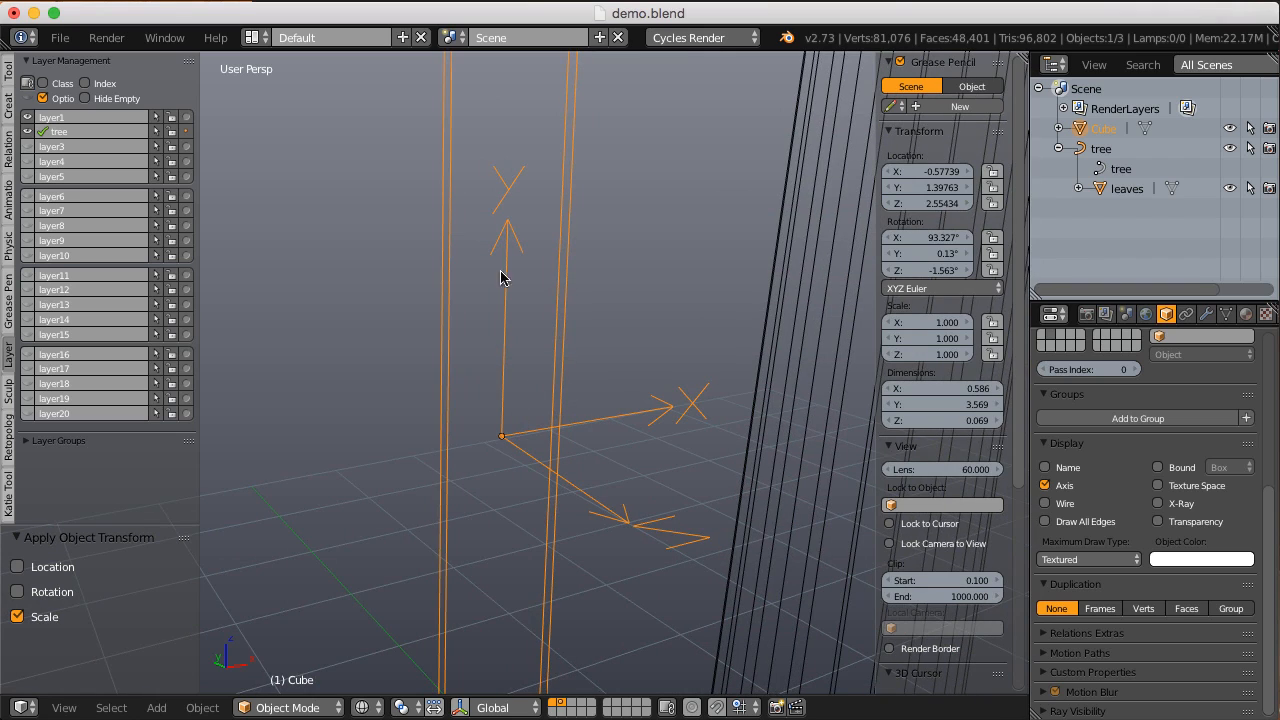
middle_drag(516, 236, 511, 437)
middle_drag(698, 528, 688, 485)
Step: Rotate the plank about -85.2° around X to lie nearly flat and scale it down to about 0.356
middle_drag(527, 274, 709, 366)
key(r)
key(x)
click(505, 314)
key(s)
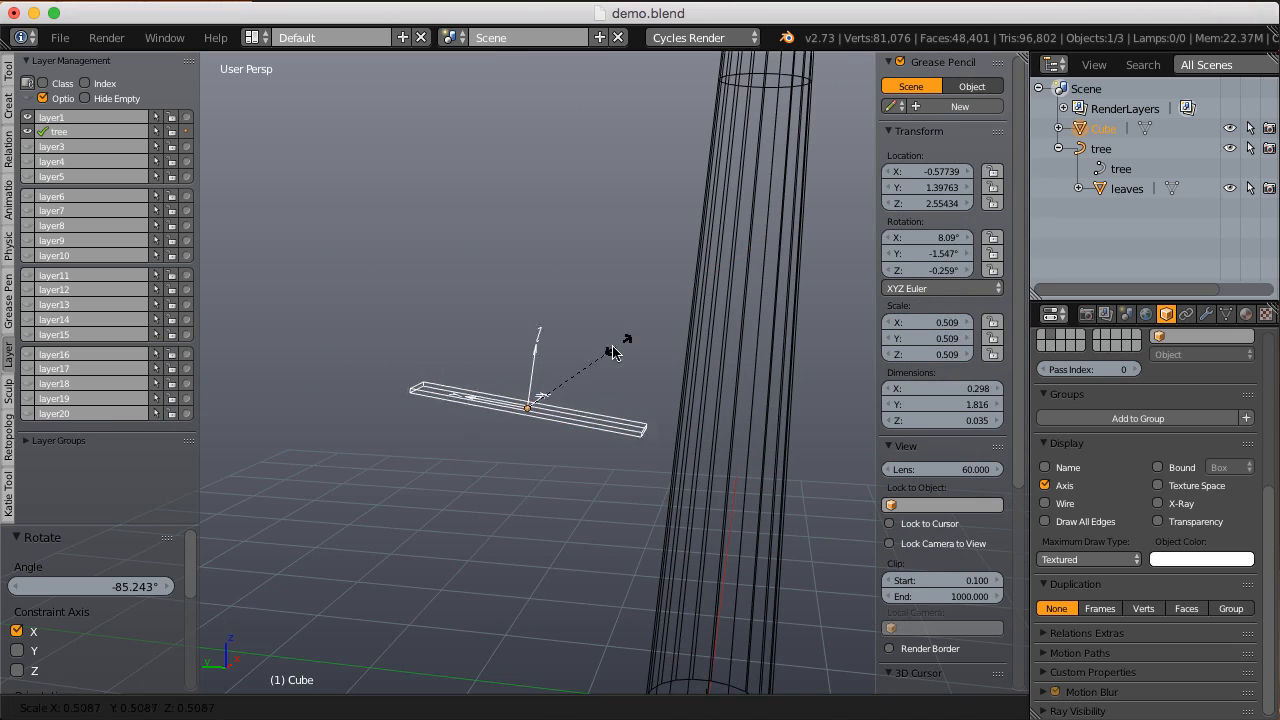
click(586, 357)
Step: Move the plank into the trunk and shrink it to a scale of about 0.160 so it fits inside
key(g)
click(663, 370)
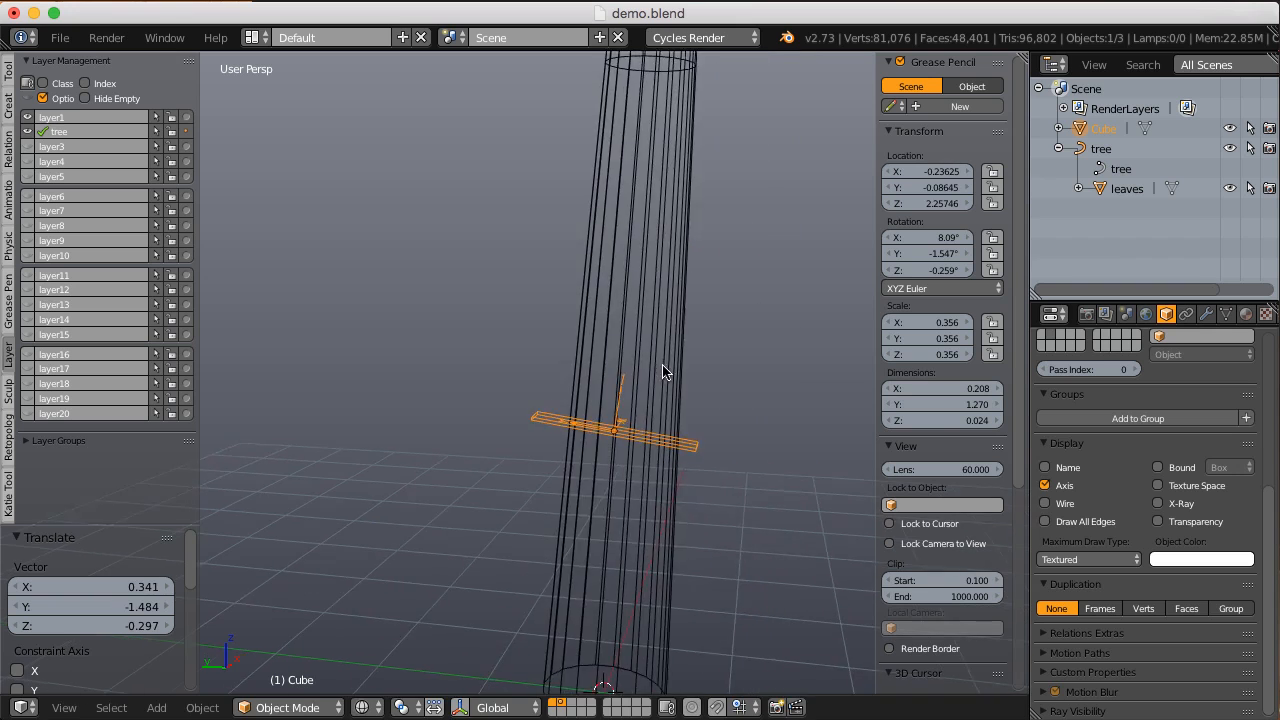
key(s)
click(694, 417)
key(g)
click(740, 385)
middle_drag(700, 374, 644, 319)
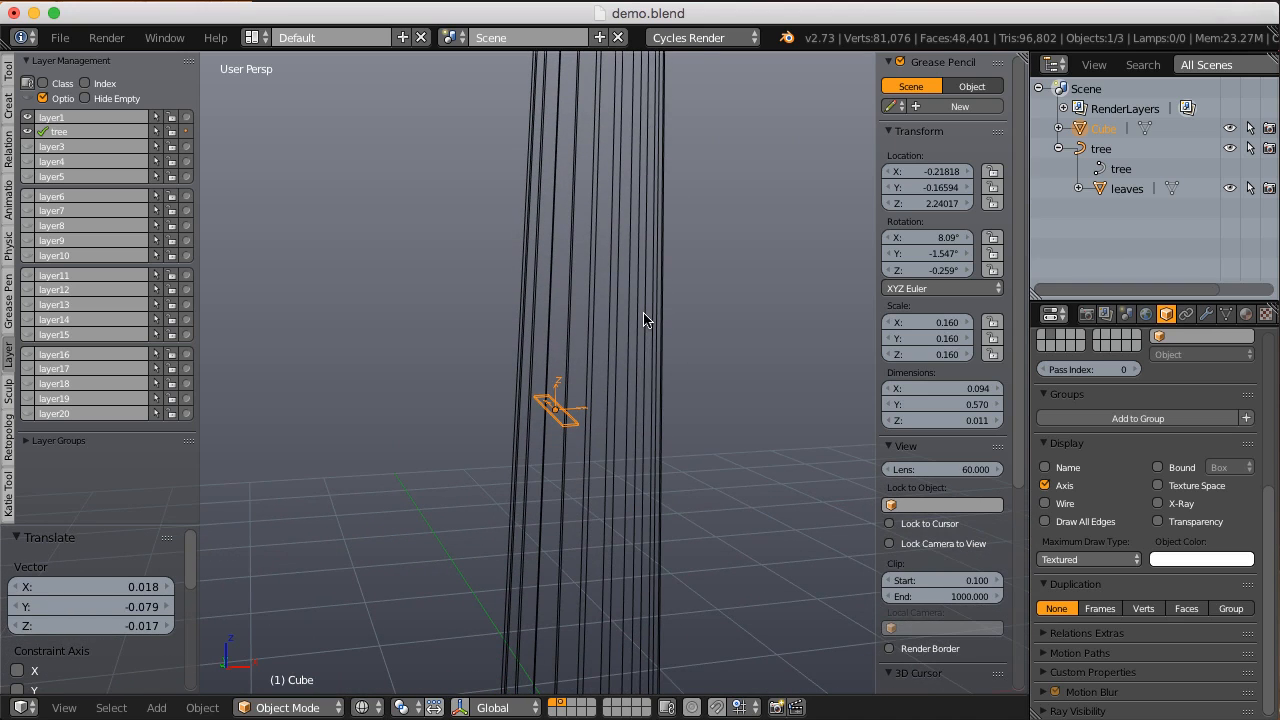
ctrl+middle_drag(634, 375, 626, 305)
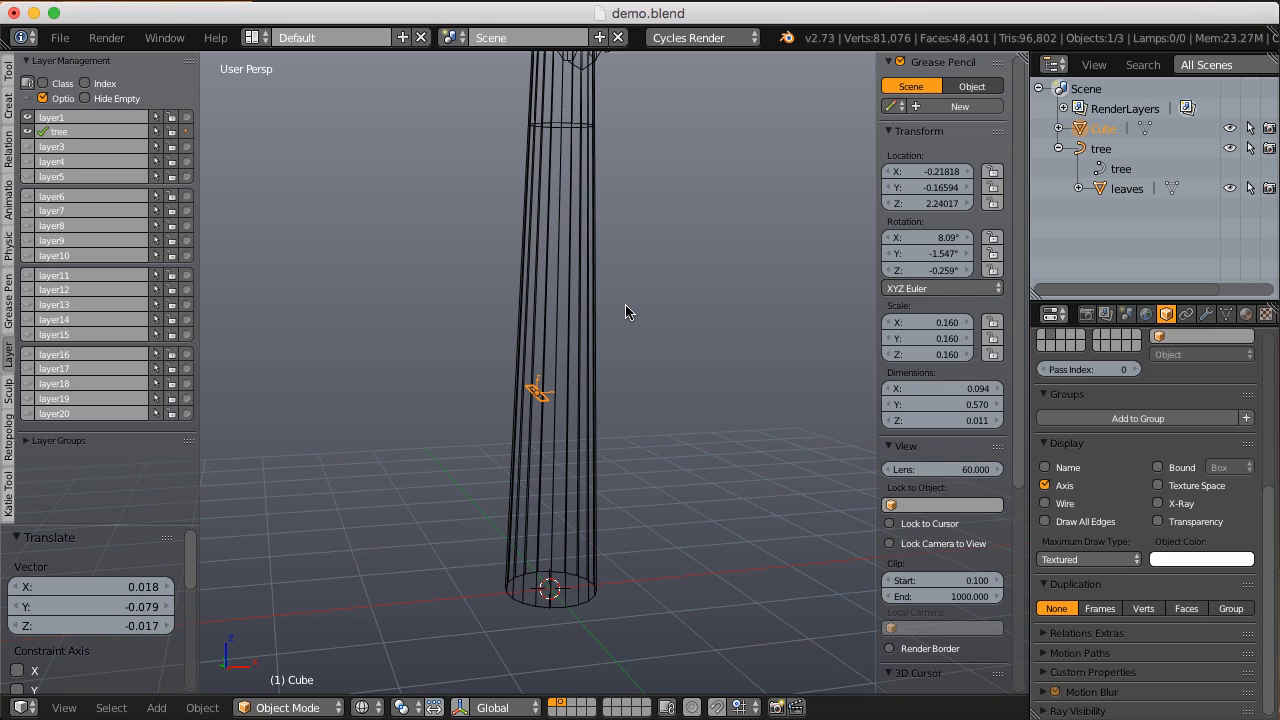
Step: Clear the plank's rotation and move it outside the trunk to about X -1.327, Y 0.136, Z 2.230
key(alt+r)
key(g)
click(498, 298)
middle_drag(498, 298, 575, 418)
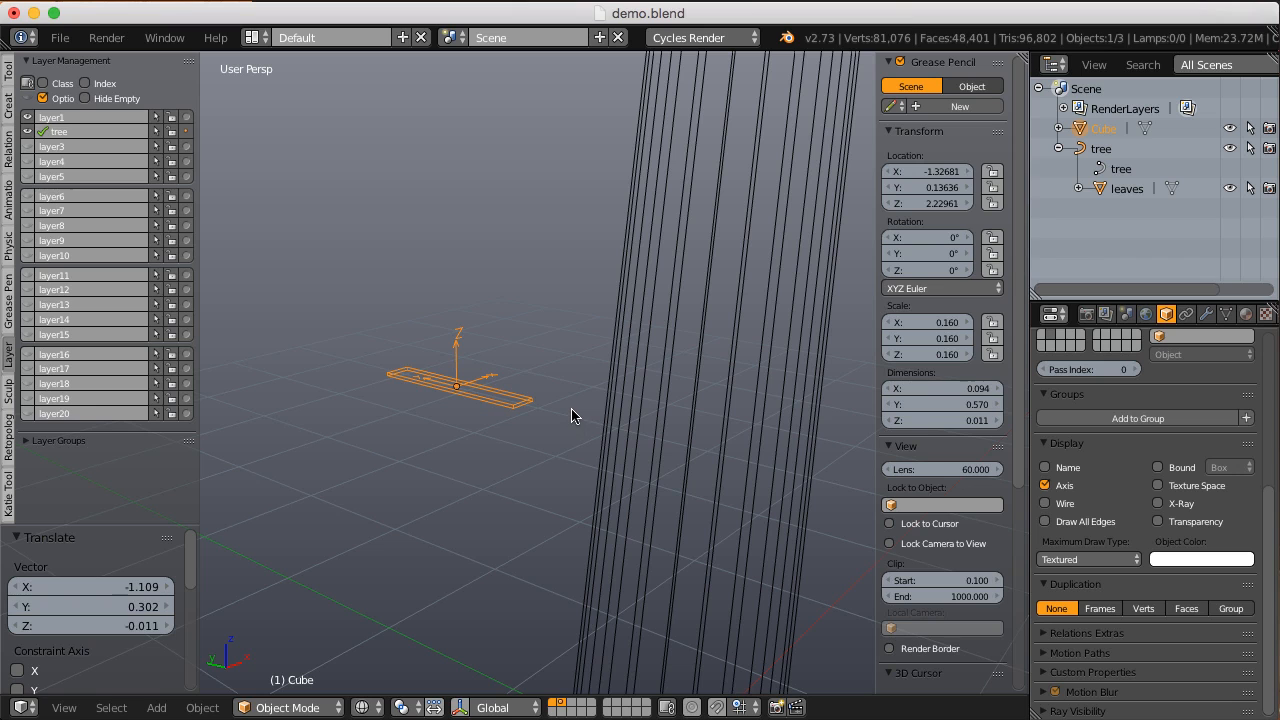
Step: Rotate the plank's mesh 90° around X in Edit Mode and return to Object Mode
key(Tab)
middle_drag(534, 371, 649, 390)
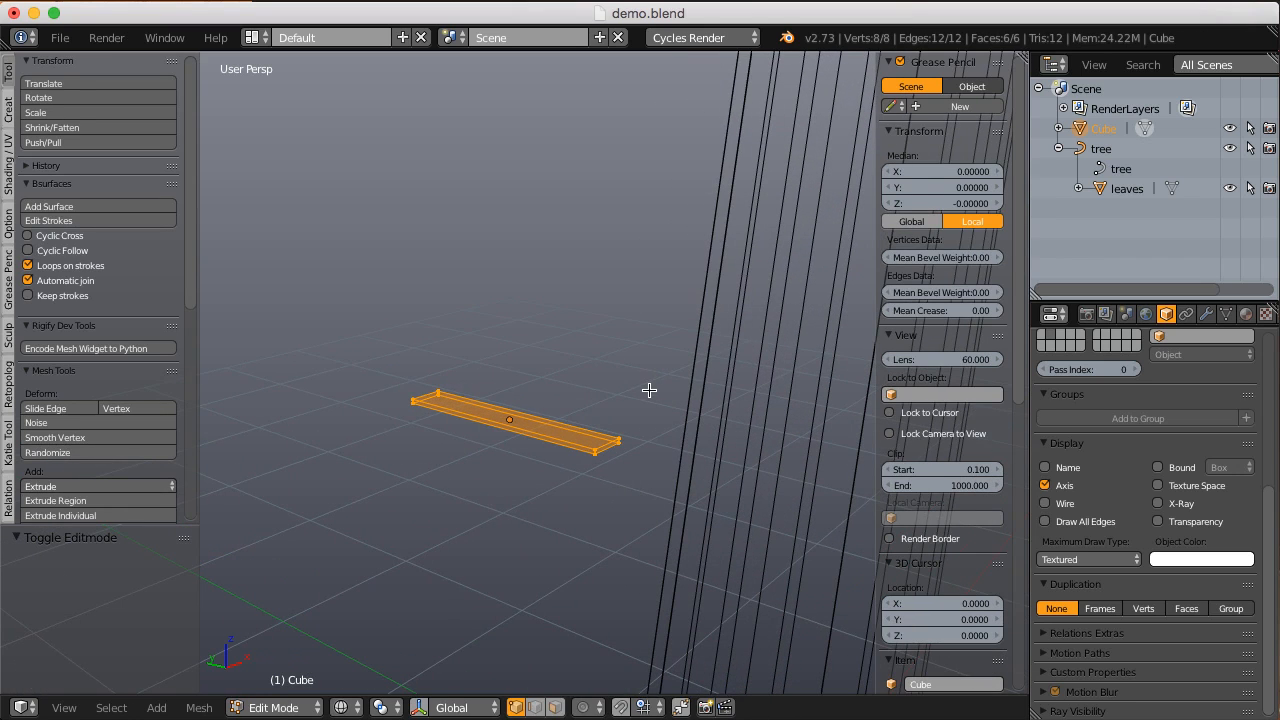
text(rx90)
key(Return)
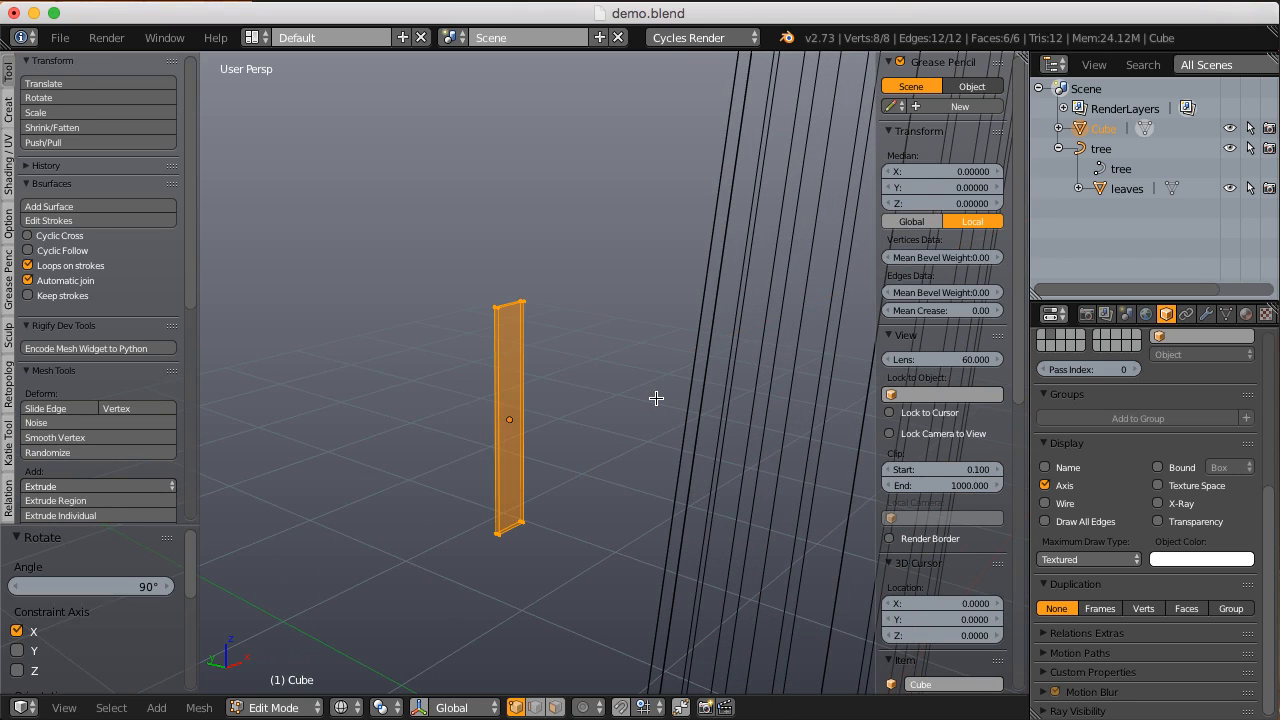
key(Tab)
Step: Examine the plank's local axes relative to its length and try moving it along local Z
ctrl+middle_drag(574, 374, 497, 503)
middle_drag(518, 320, 537, 502)
middle_drag(541, 129, 508, 397)
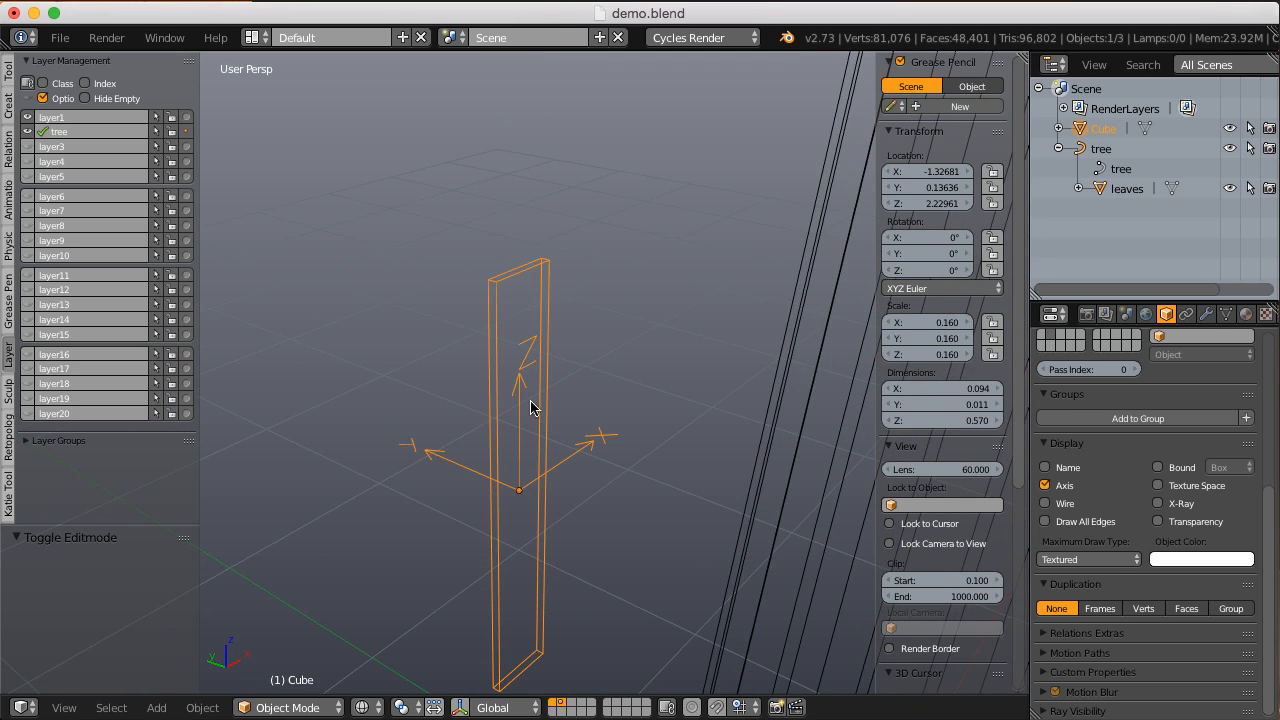
mouse_move(517, 380)
middle_down()
mouse_move(517, 405)
mouse_move(503, 357)
mouse_move(502, 374)
middle_up()
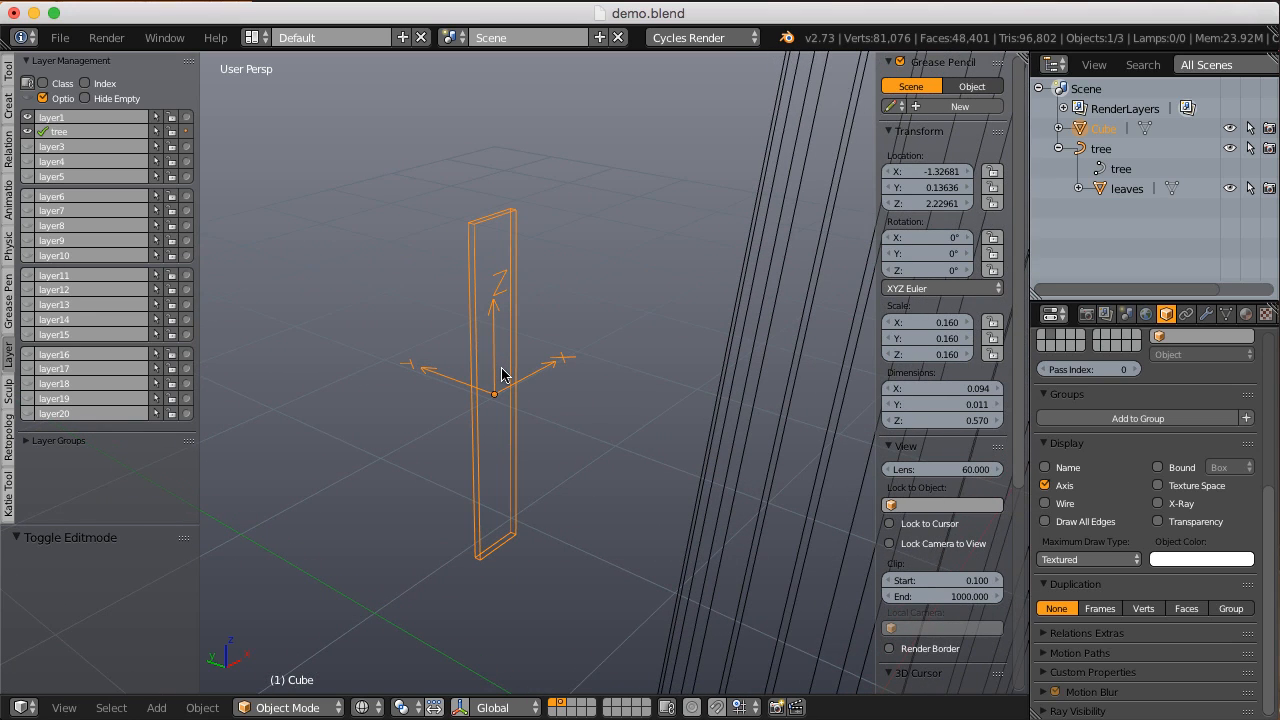
middle_drag(502, 374, 502, 359)
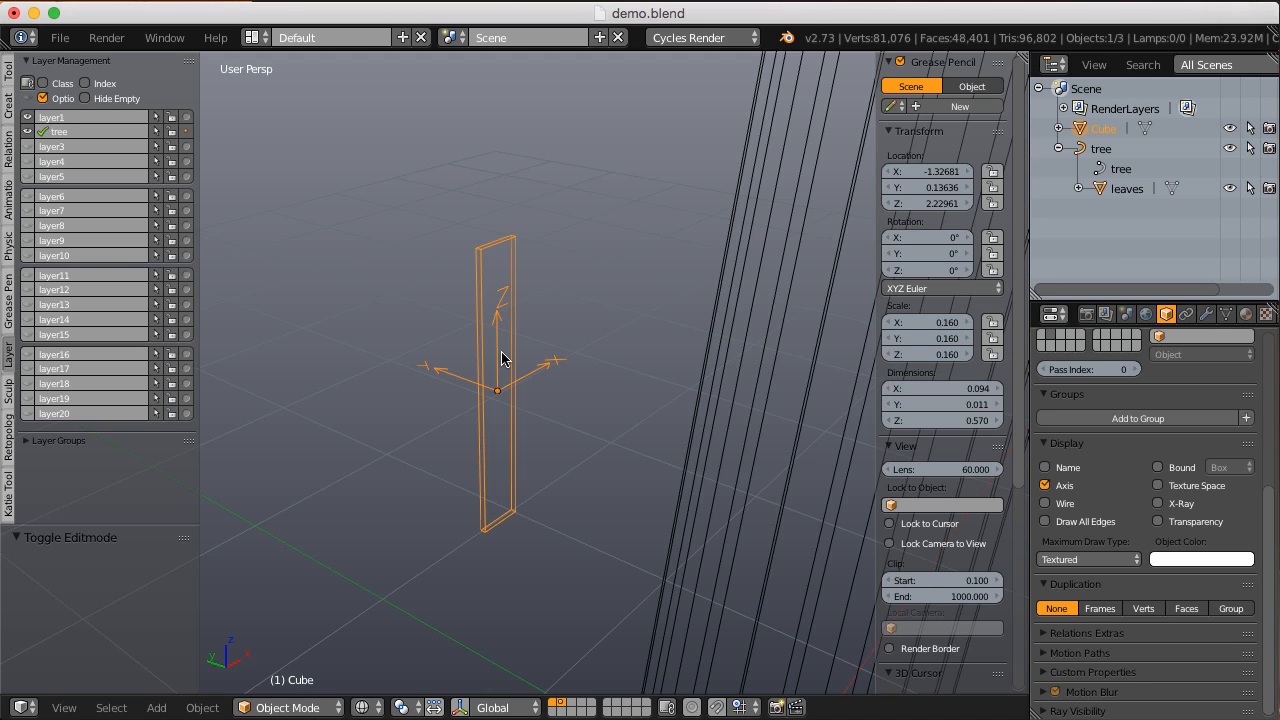
middle_drag(502, 359, 498, 358)
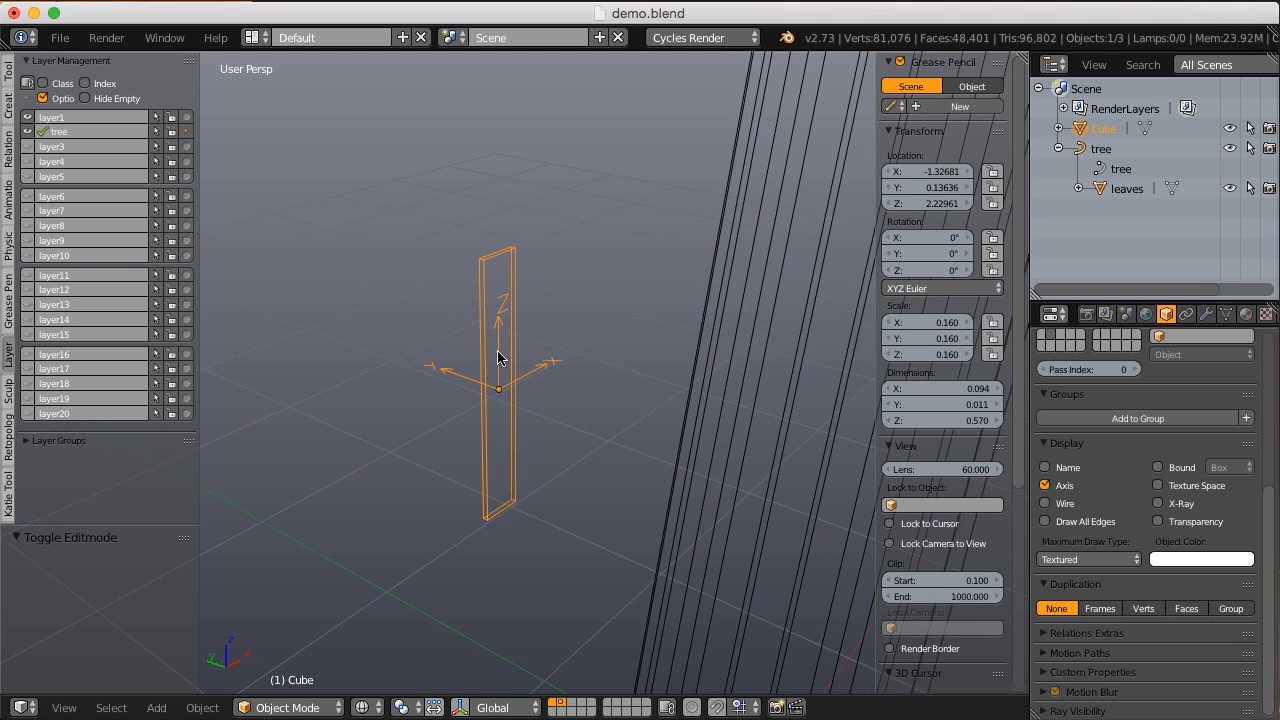
key(g)
key(z)
key(z)
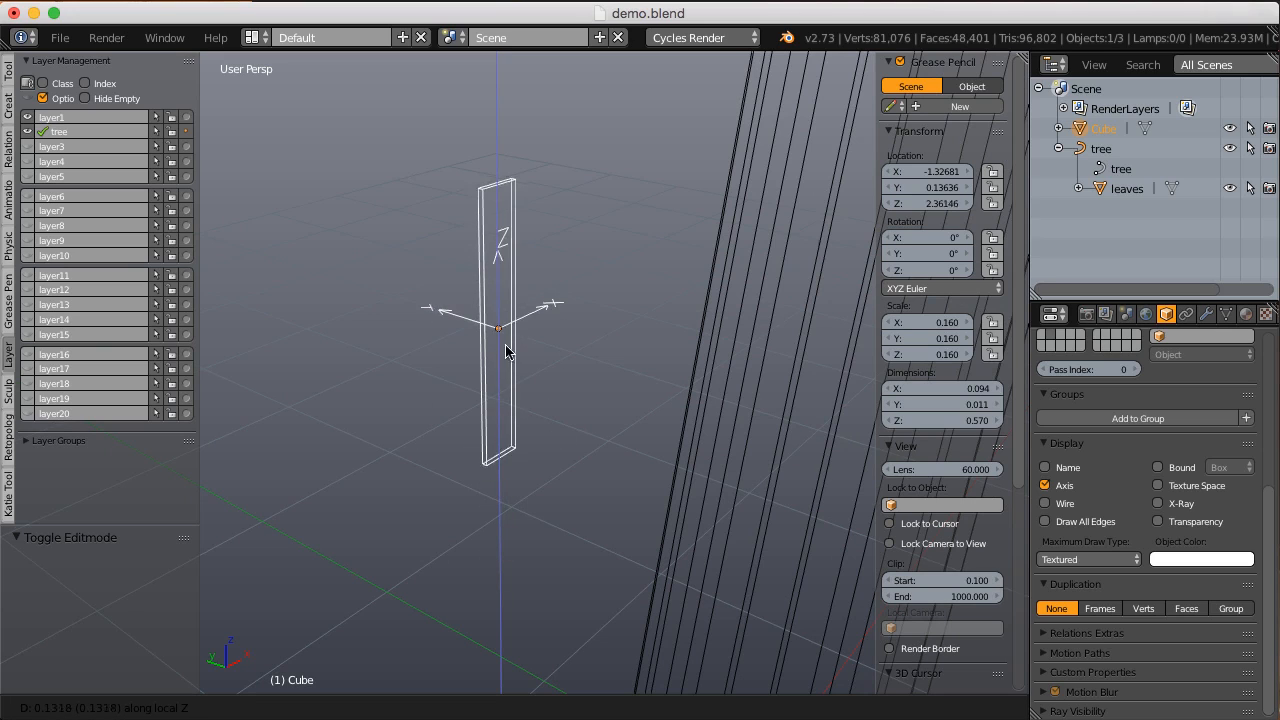
key(Escape)
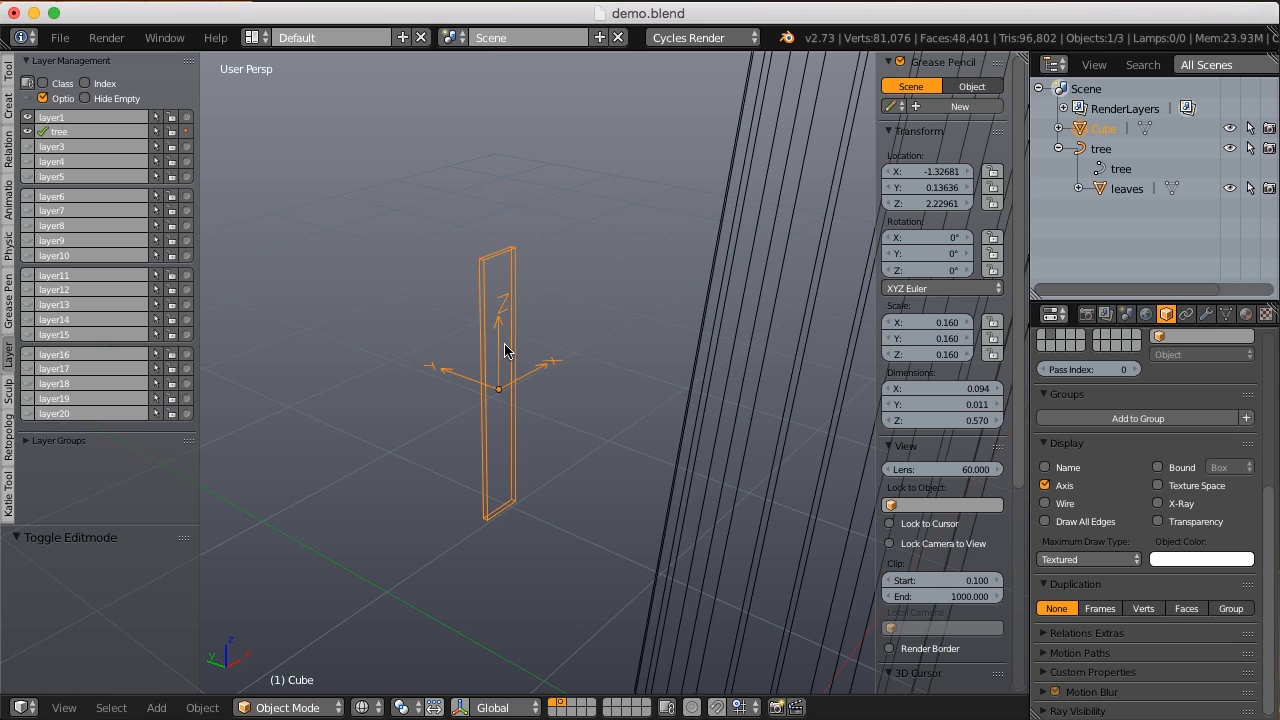
Step: Turn off the Axis display for the plank
click(1067, 488)
scroll(480, 346, down, 2)
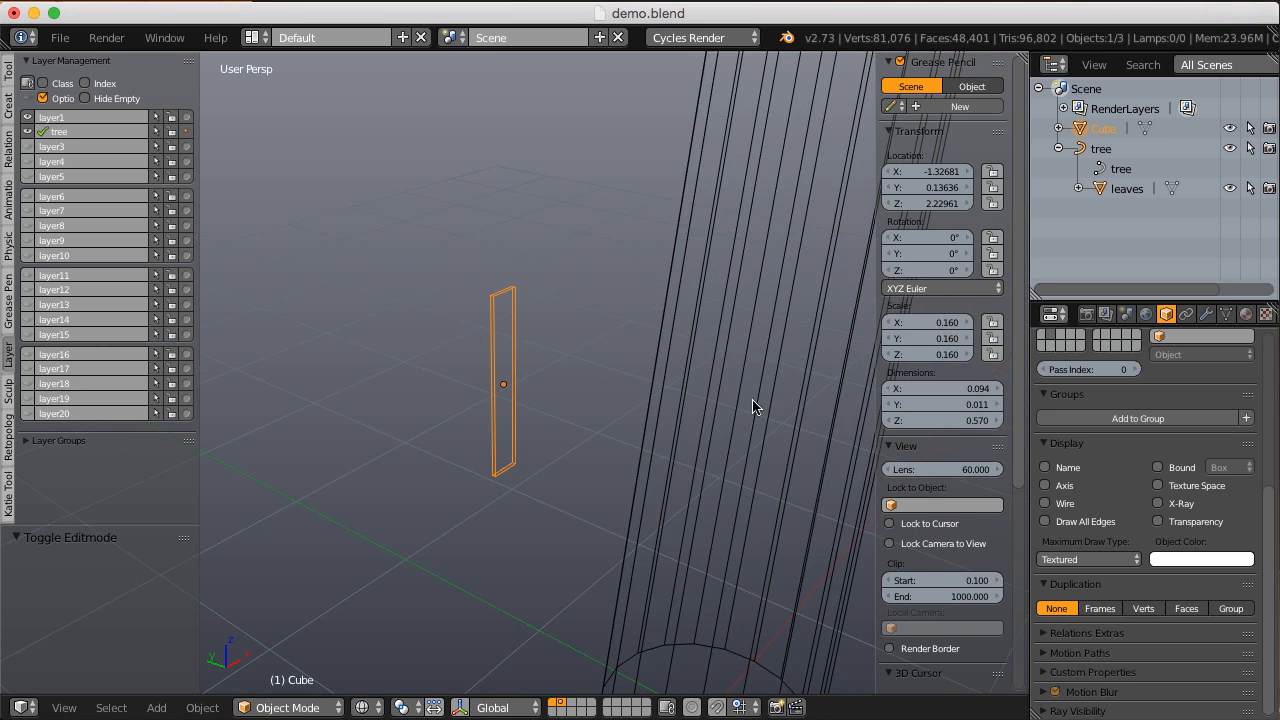
scroll(575, 368, down, 1)
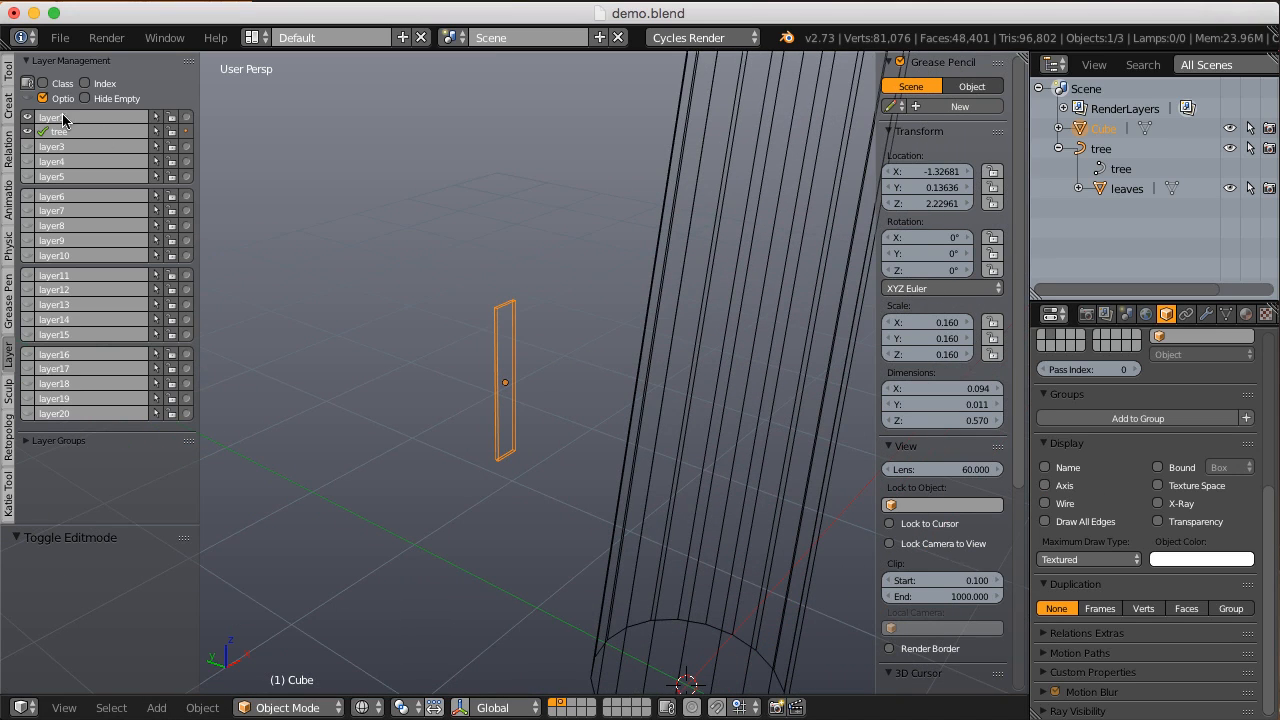
Step: Move the plank to layer1 and hide the tree layer
click(27, 131)
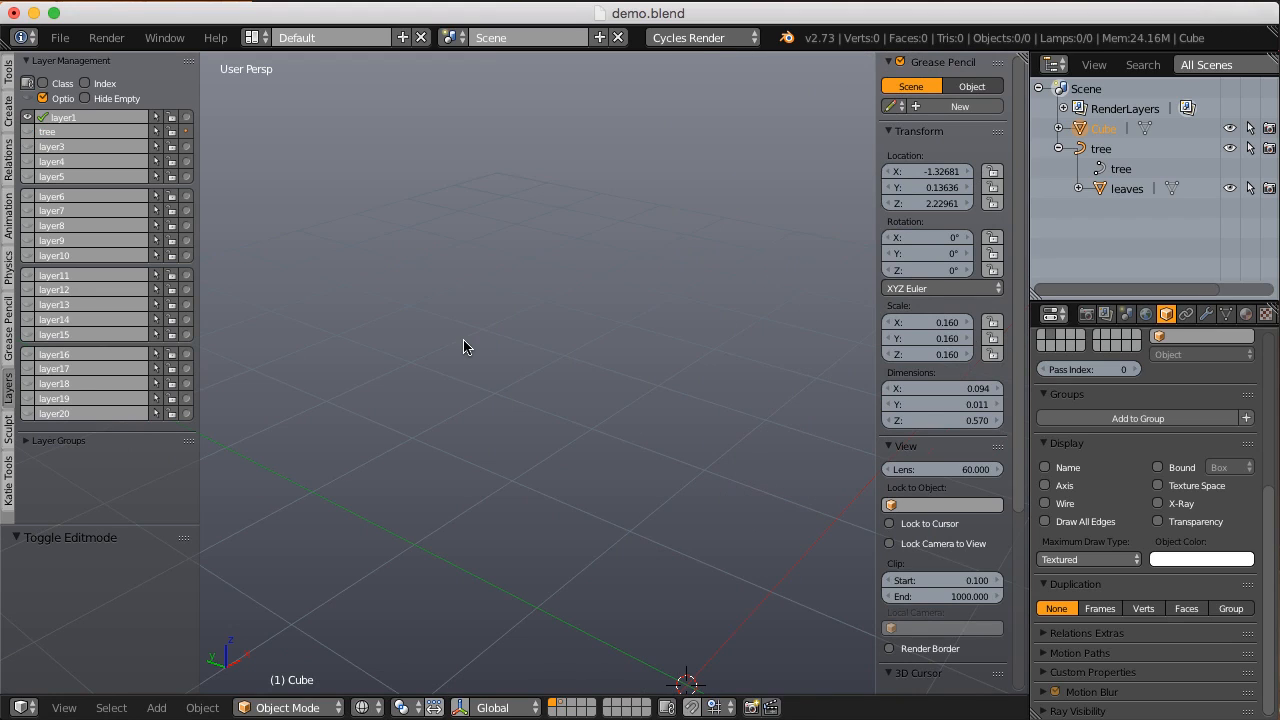
click(46, 131)
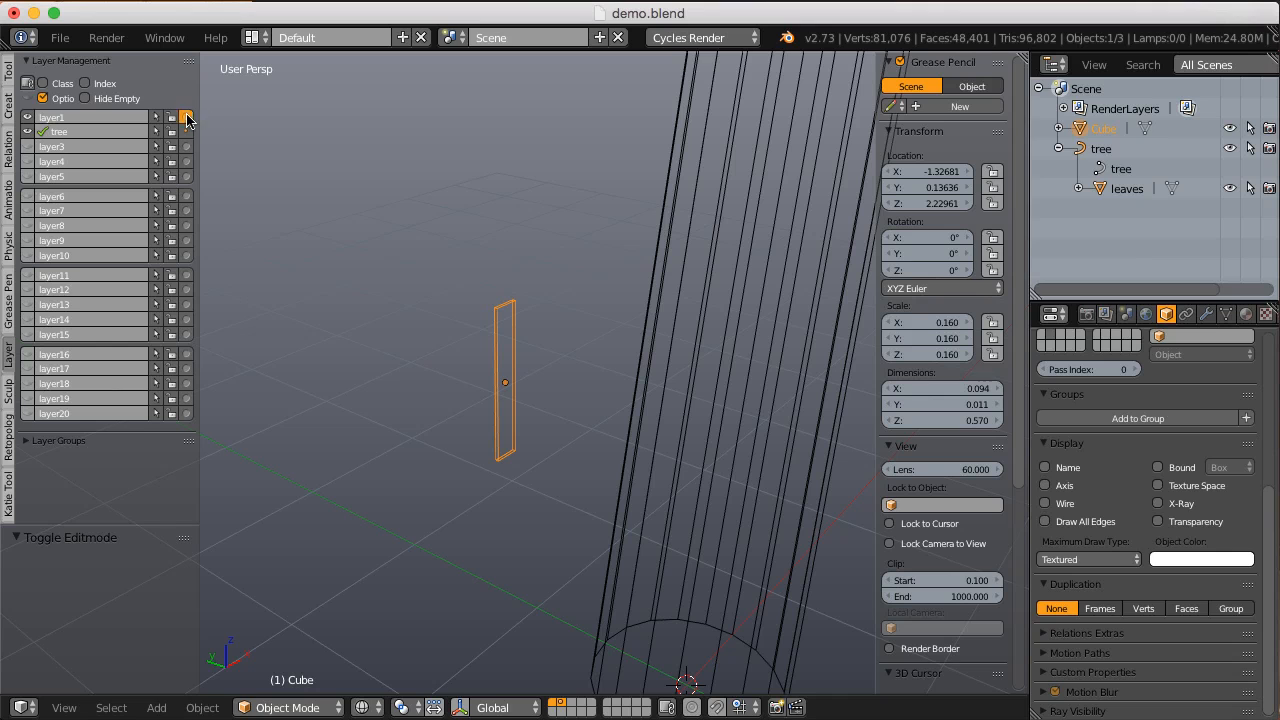
click(27, 131)
Step: Clear the plank's location and set its origin to its geometry
middle_drag(556, 360, 499, 373)
key(alt+g)
middle_drag(388, 334, 537, 236)
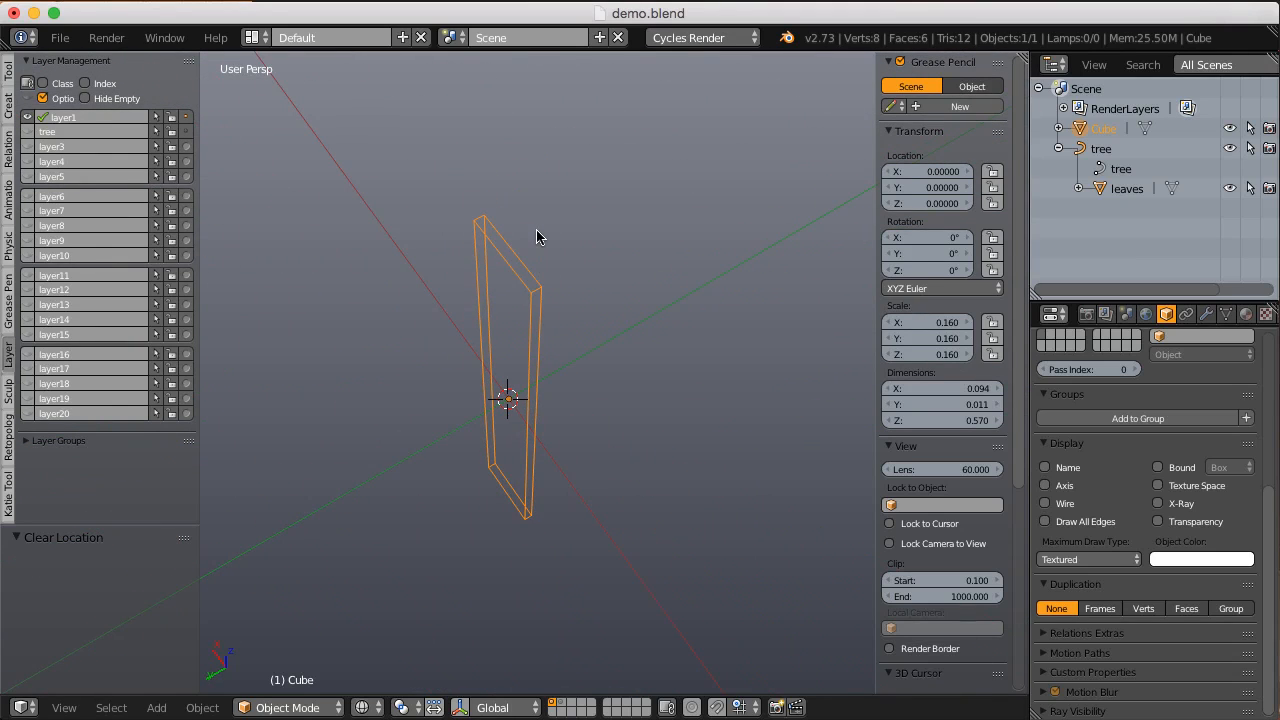
key(shift+ctrl+alt+c)
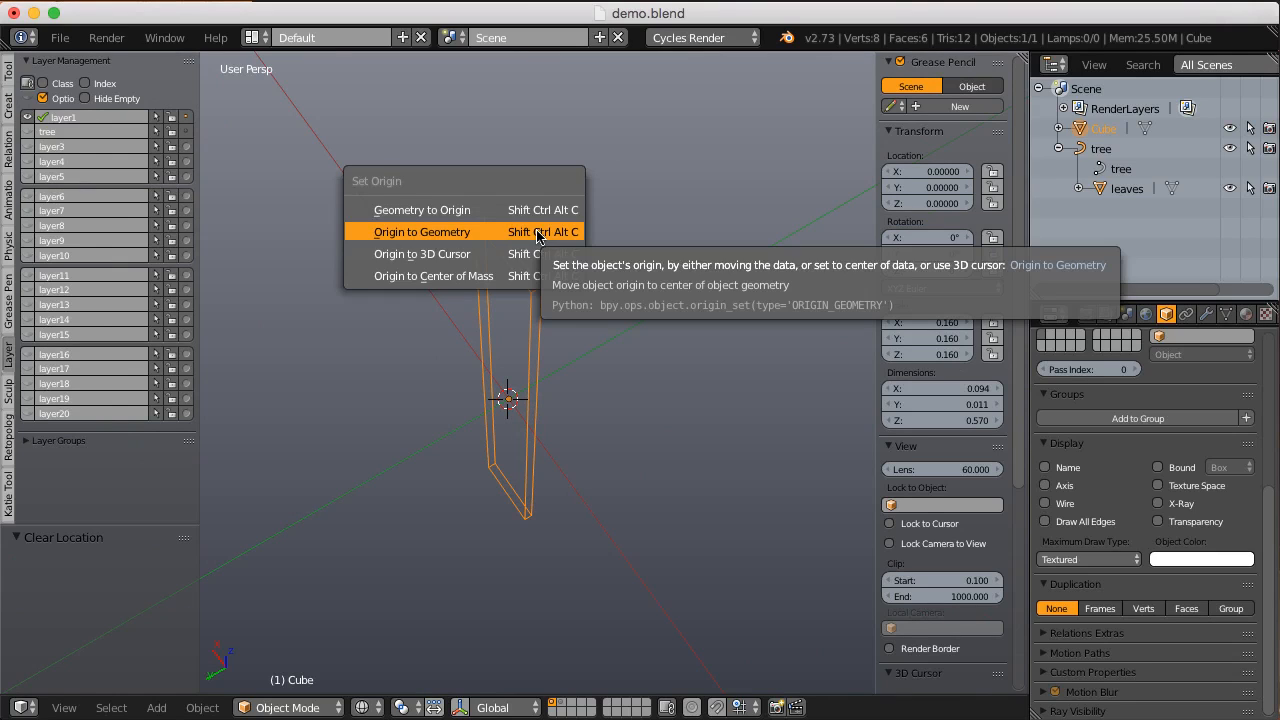
click(437, 233)
Step: Thicken the plank along Y to a dimension of about 0.083 and apply its scale
mouse_move(565, 313)
middle_down()
mouse_move(549, 303)
mouse_move(610, 325)
mouse_move(508, 308)
mouse_move(545, 309)
middle_up()
key(s)
key(y)
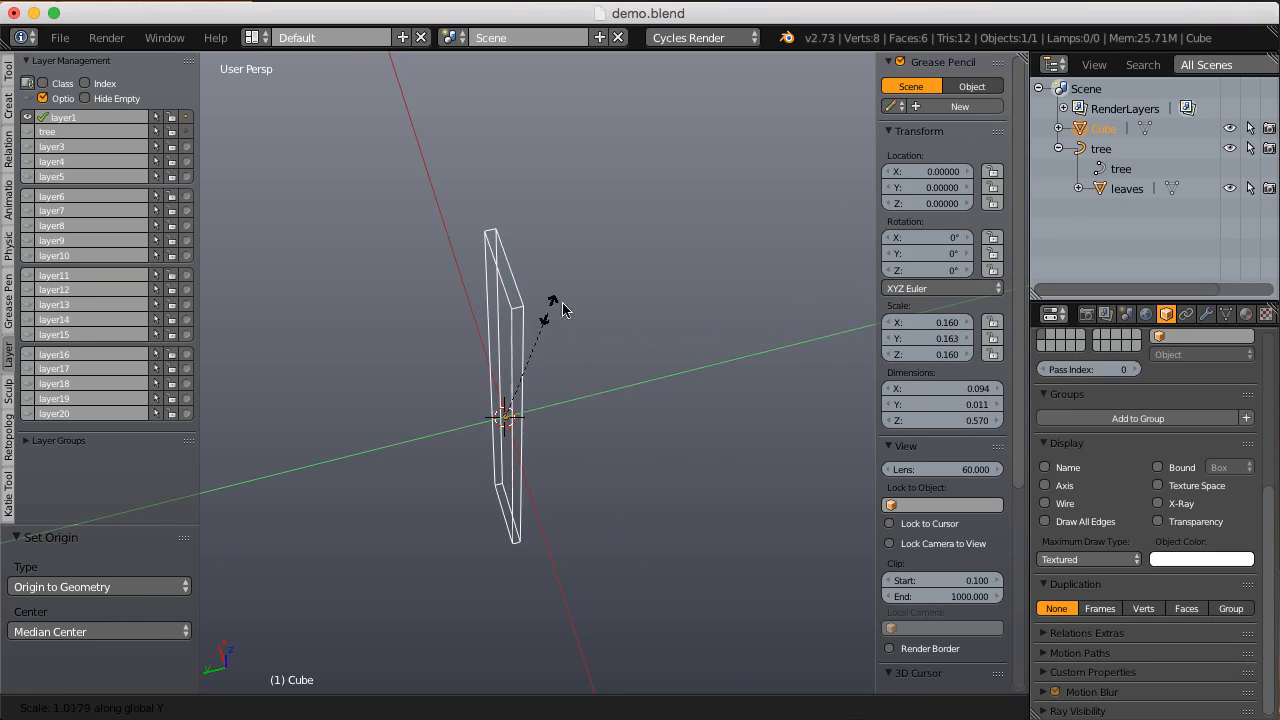
click(846, 150)
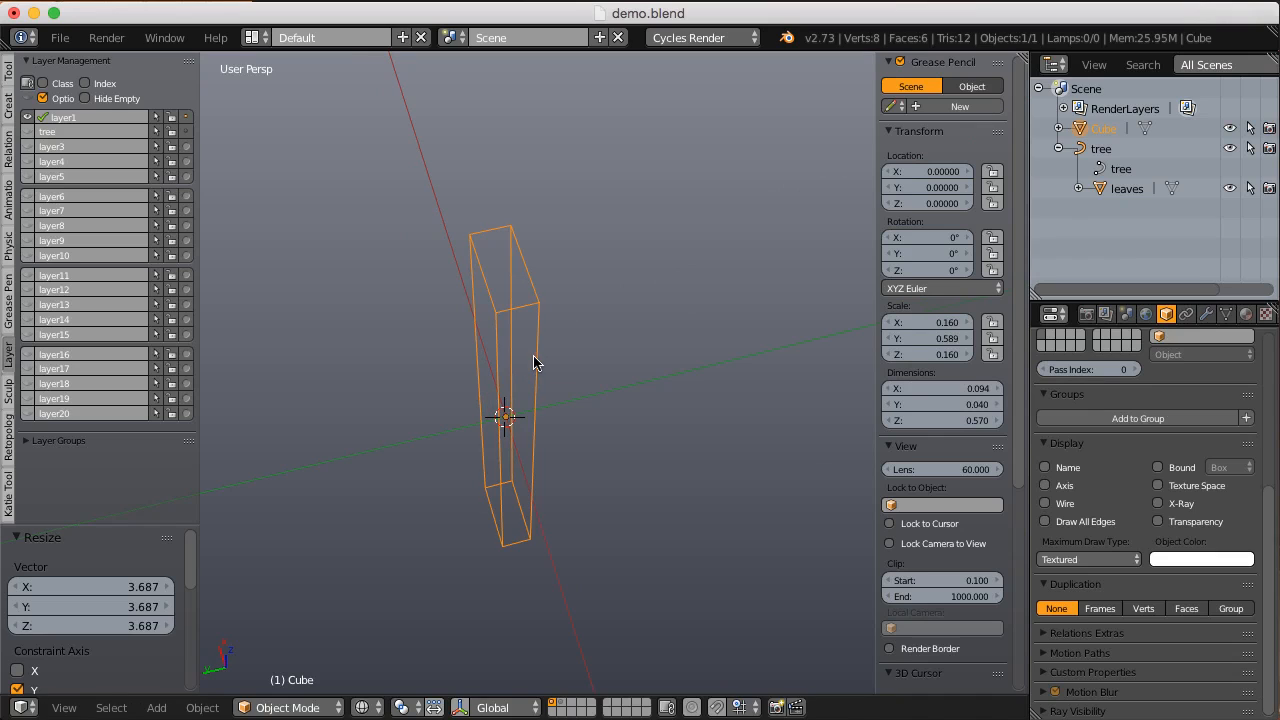
key(s)
key(y)
click(590, 312)
middle_drag(590, 312, 578, 283)
key(ctrl+a)
click(580, 352)
Step: Raise the thickened block along Z by about 0.336 above the scene origin
key(g)
key(z)
click(581, 170)
shift+middle_drag(581, 170, 590, 340)
scroll(590, 304, down, 1)
scroll(590, 347, up, 1)
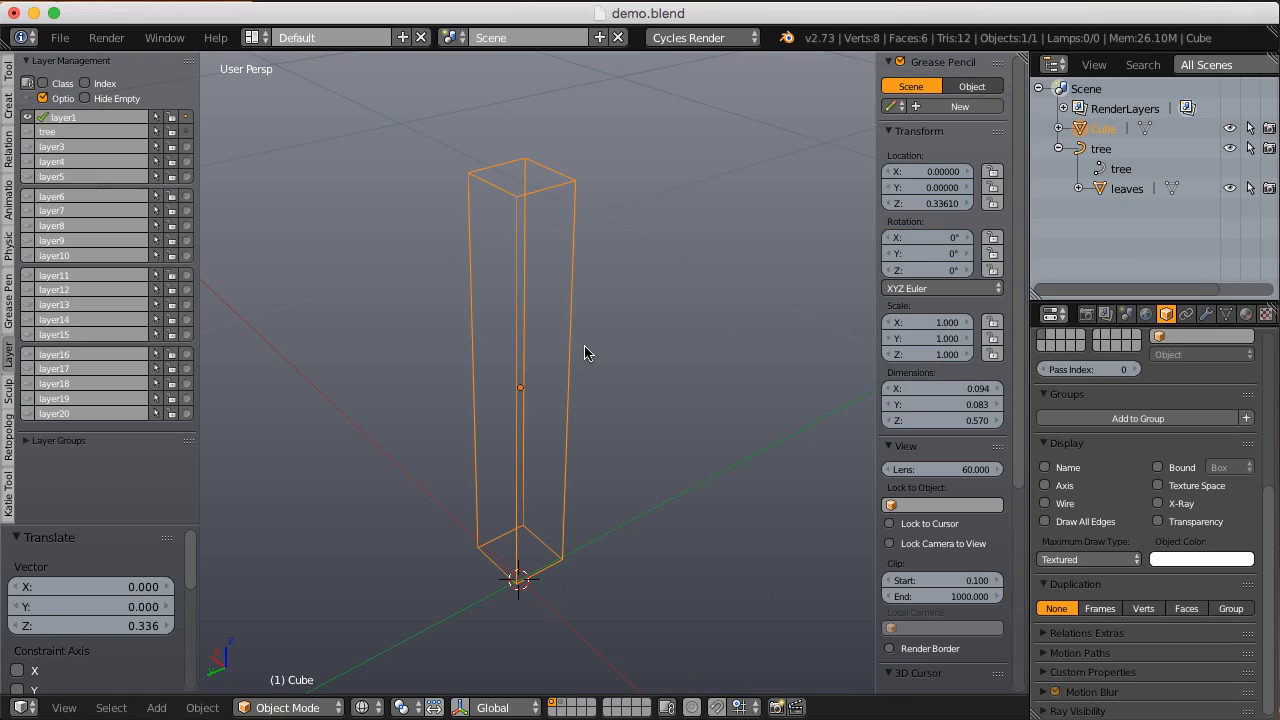
Step: Start appending data and browse to the NodeTree folder of CGC_hardwoods.blend in Downloads
scroll(582, 340, down, 1)
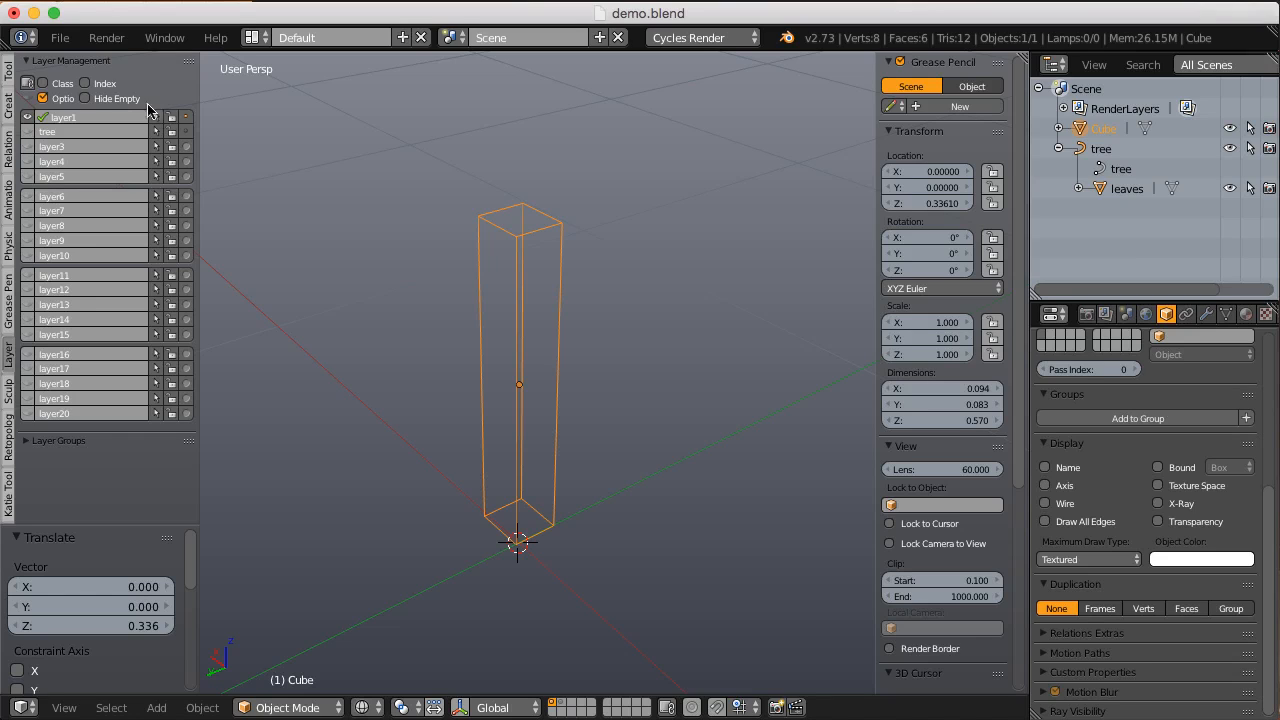
click(60, 37)
click(104, 351)
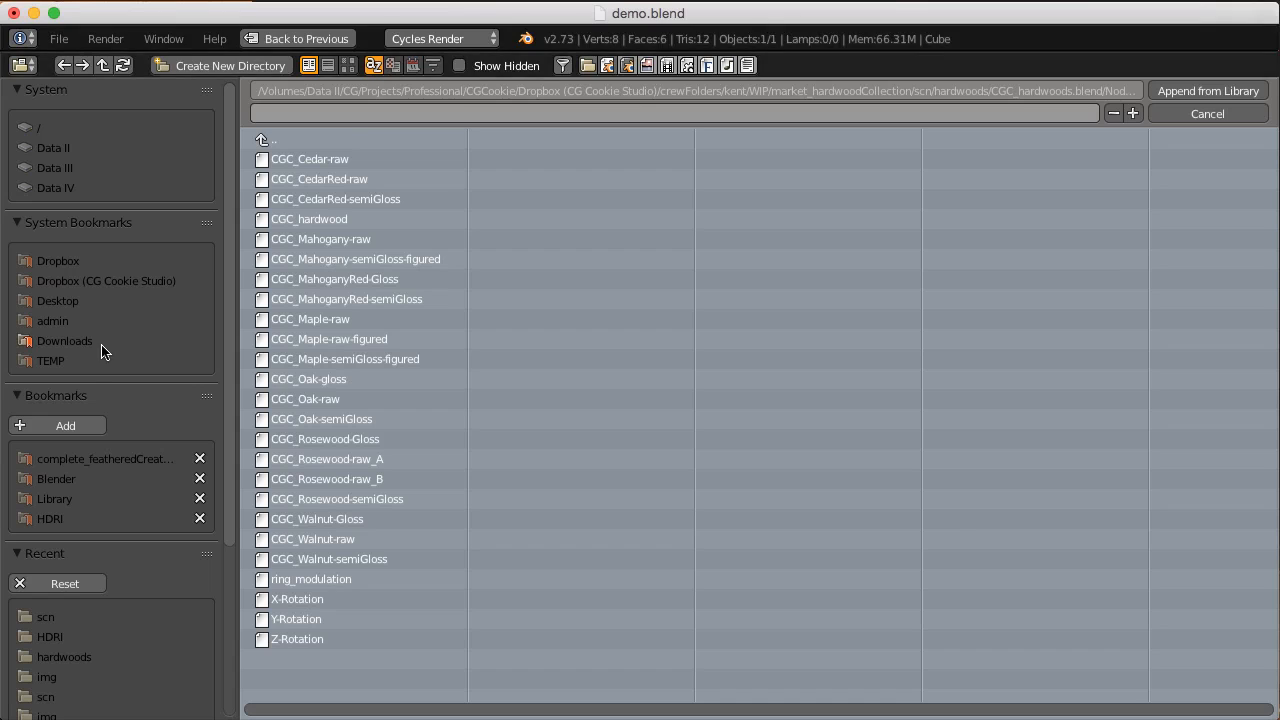
click(70, 341)
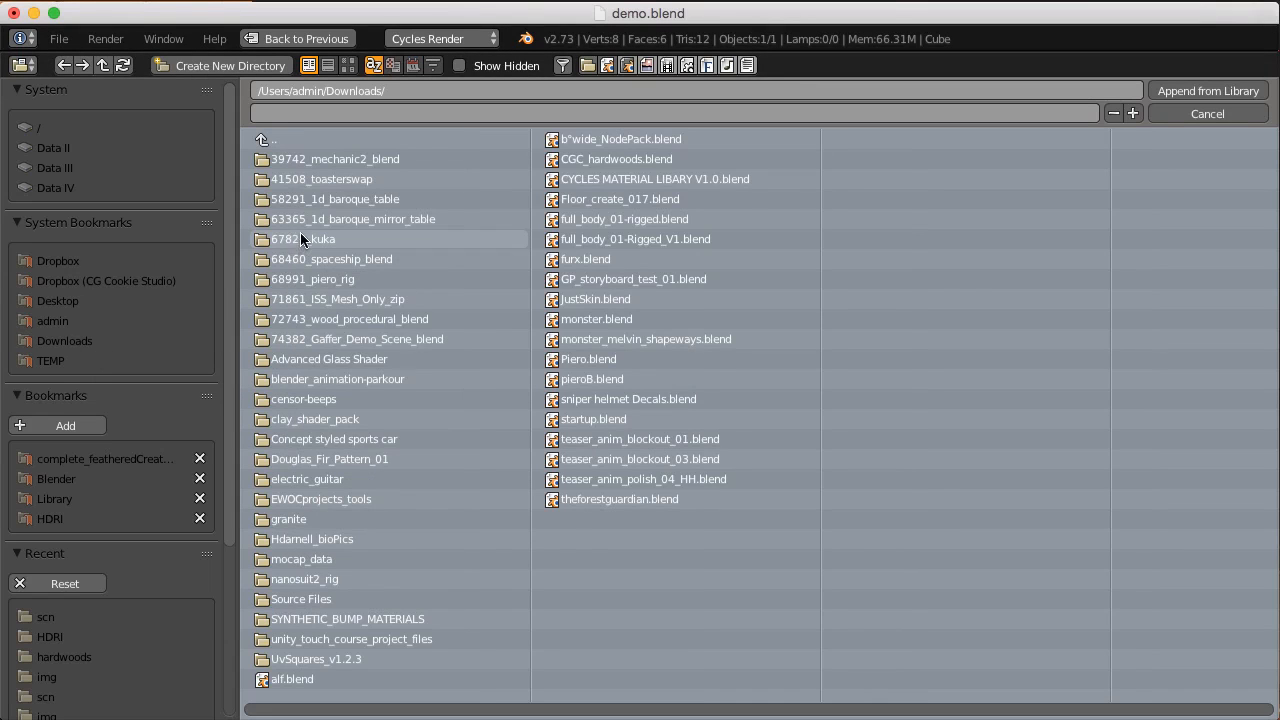
click(607, 159)
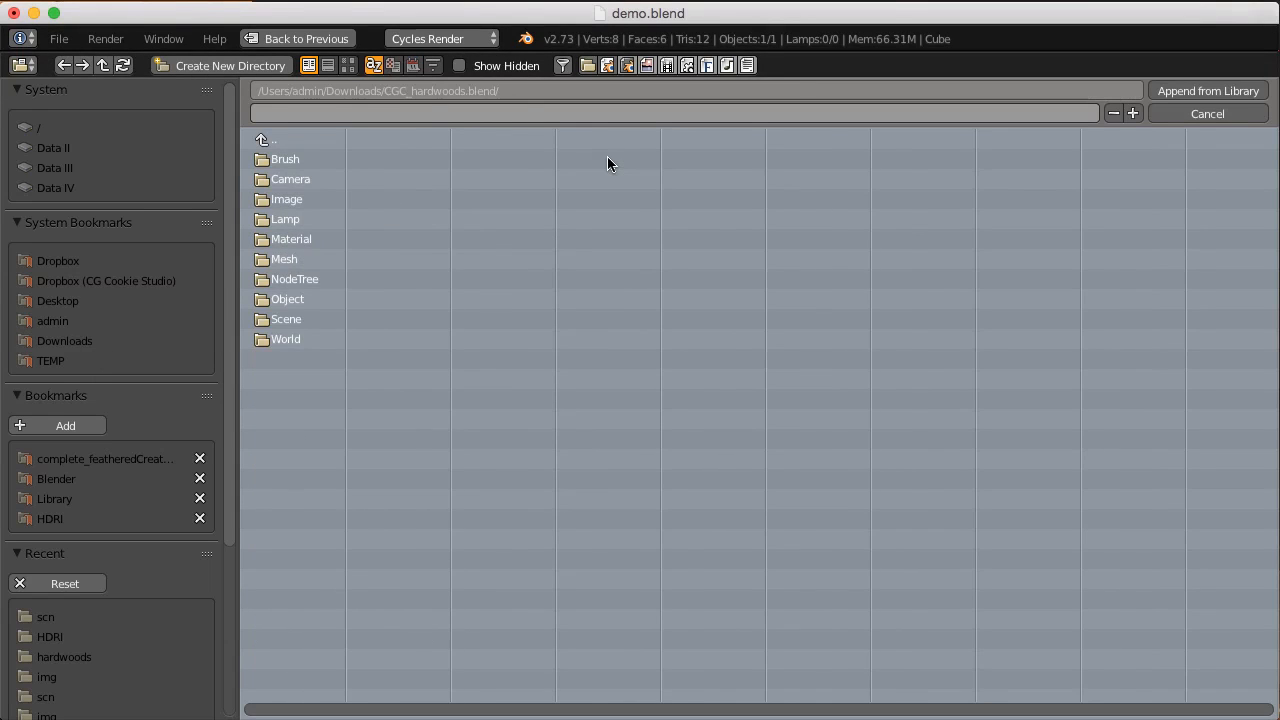
click(297, 278)
Step: Append all the node groups listed in the NodeTree folder, including the CGC hardwoods, ring_modulation and X/Y/Z-Rotation
click(312, 158)
click(309, 177)
click(342, 259)
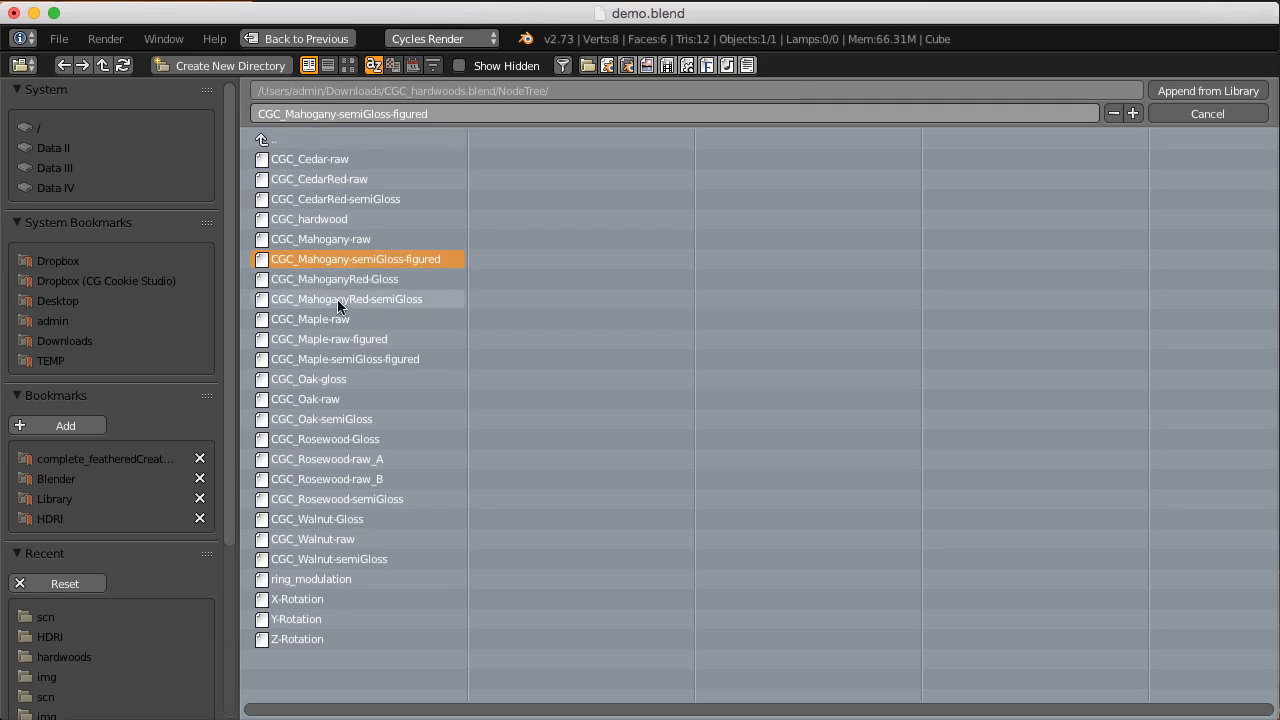
click(317, 378)
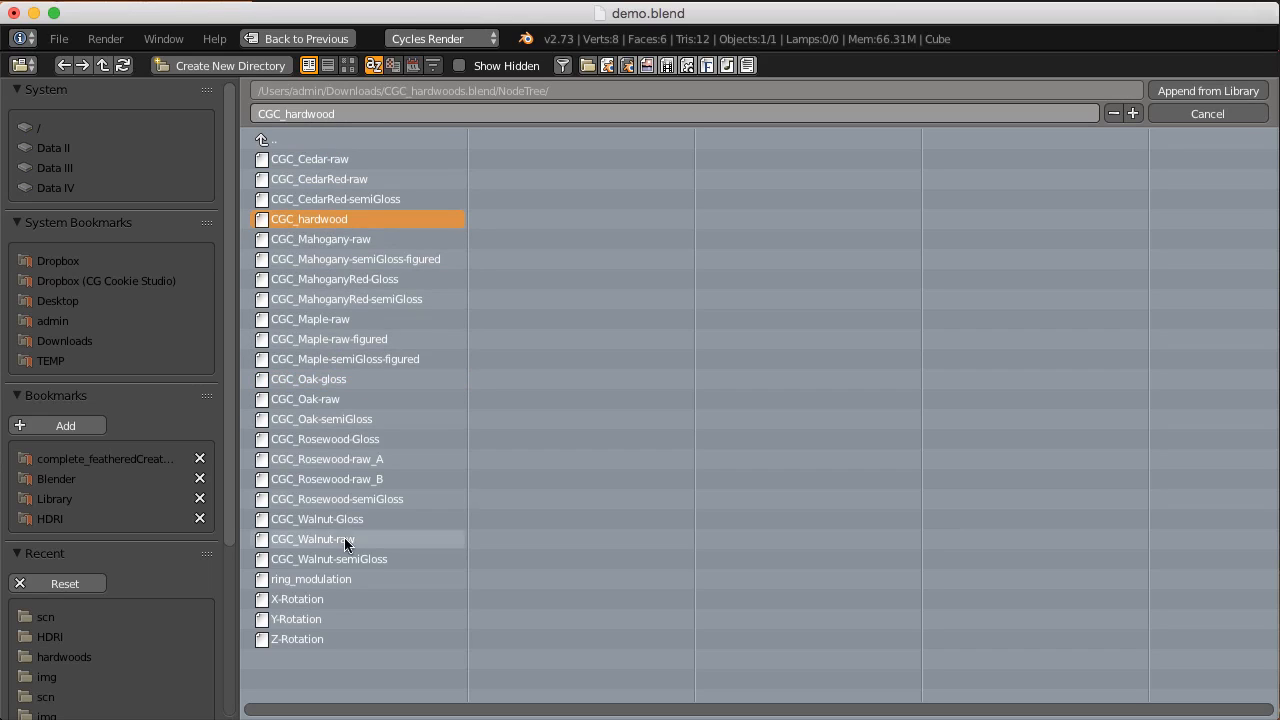
click(311, 579)
click(313, 599)
click(310, 619)
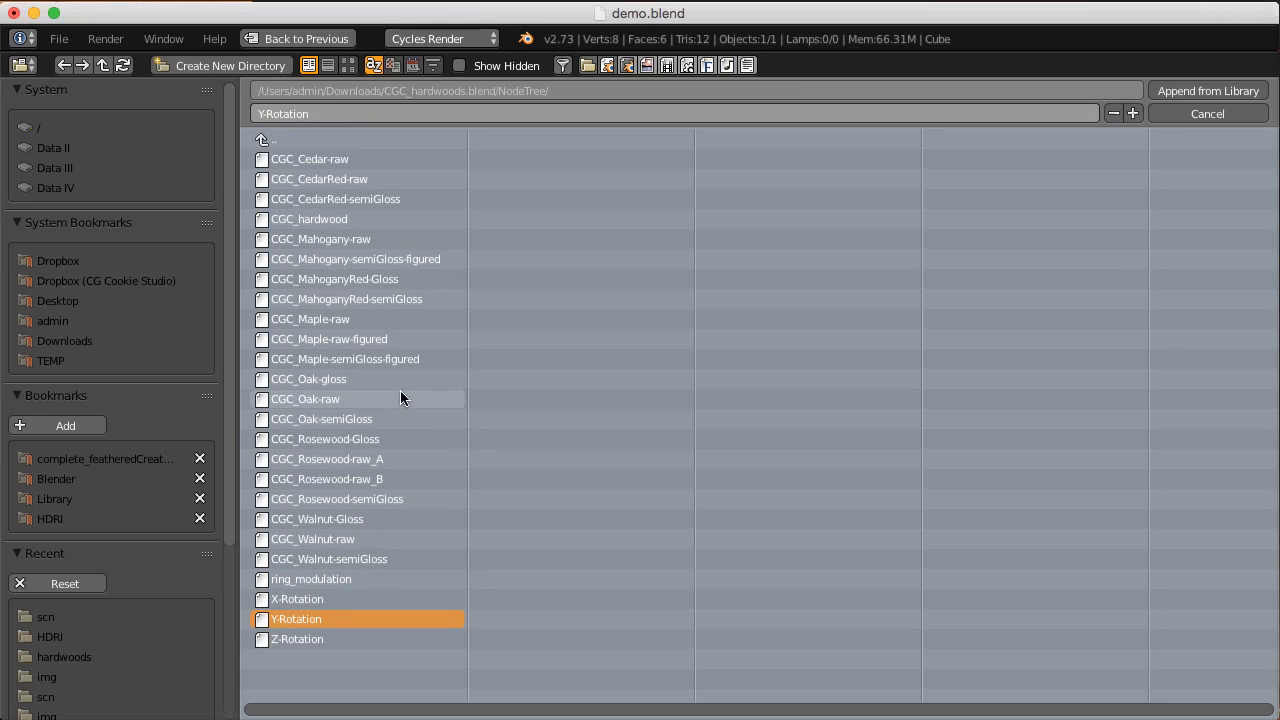
key(a)
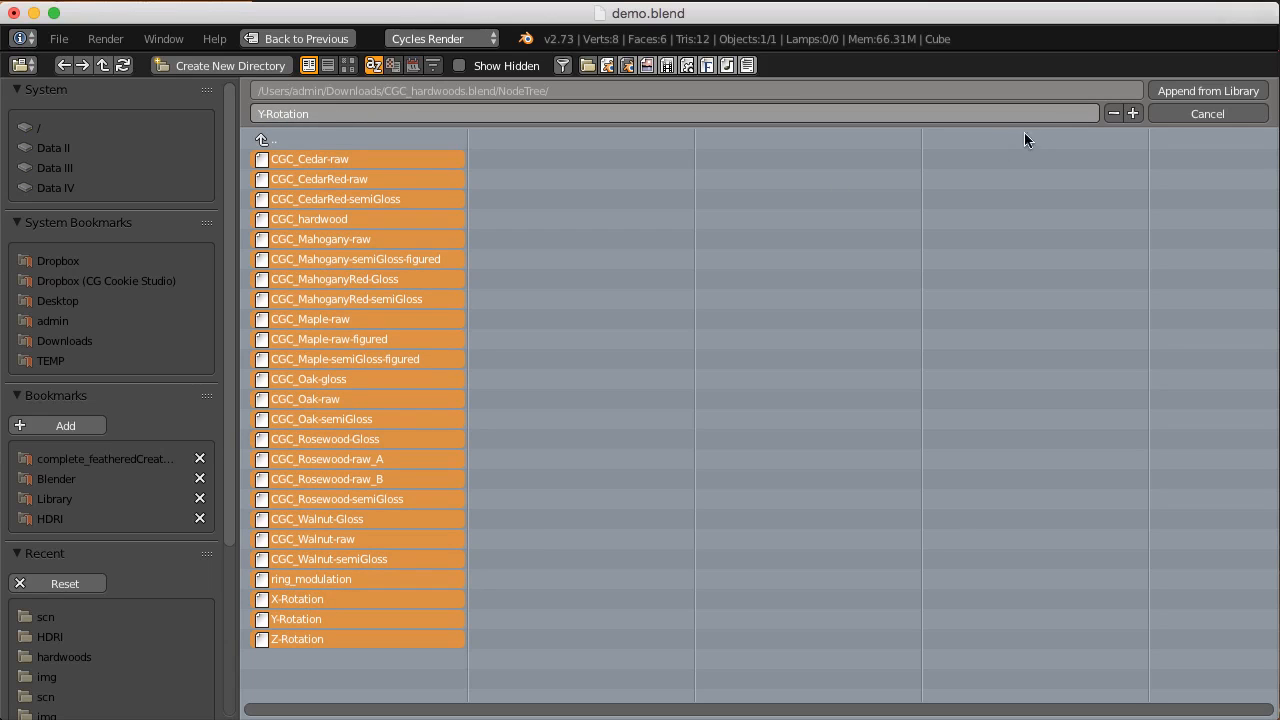
click(1205, 91)
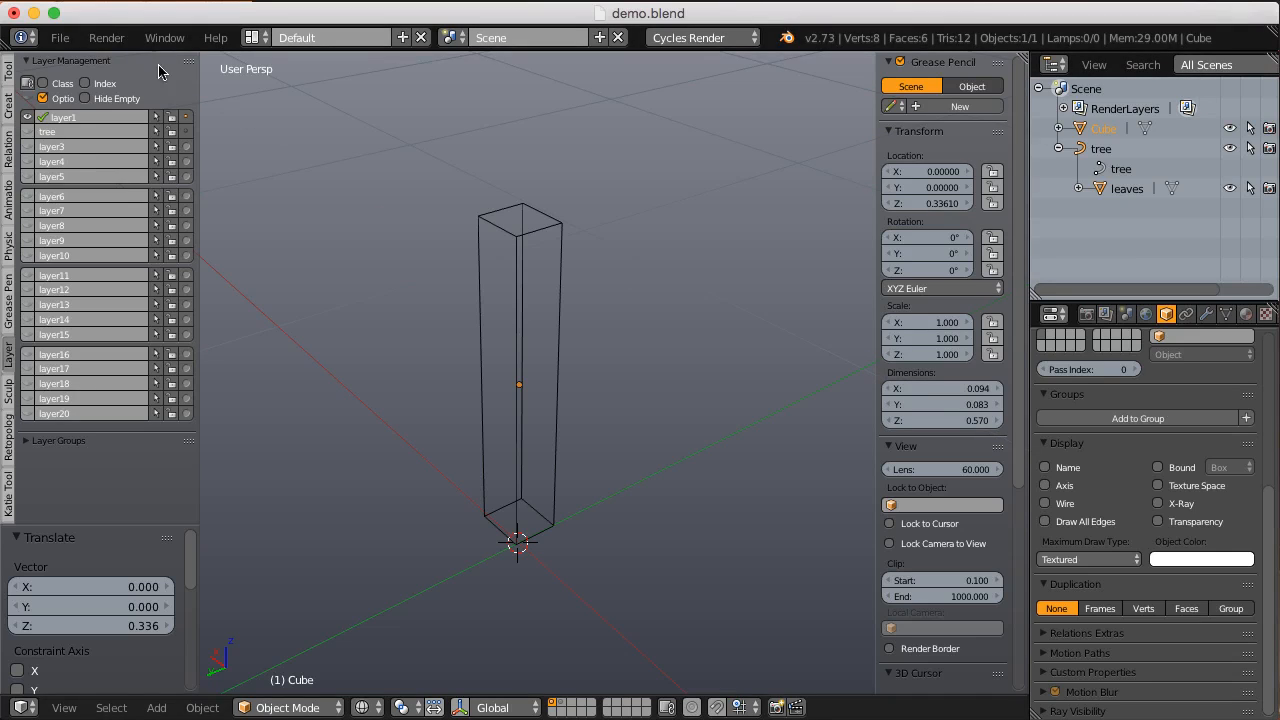
Step: Reopen the append browser, examine the Material folder of CGC_hardwoods.blend, and cancel without appending
click(60, 37)
click(108, 347)
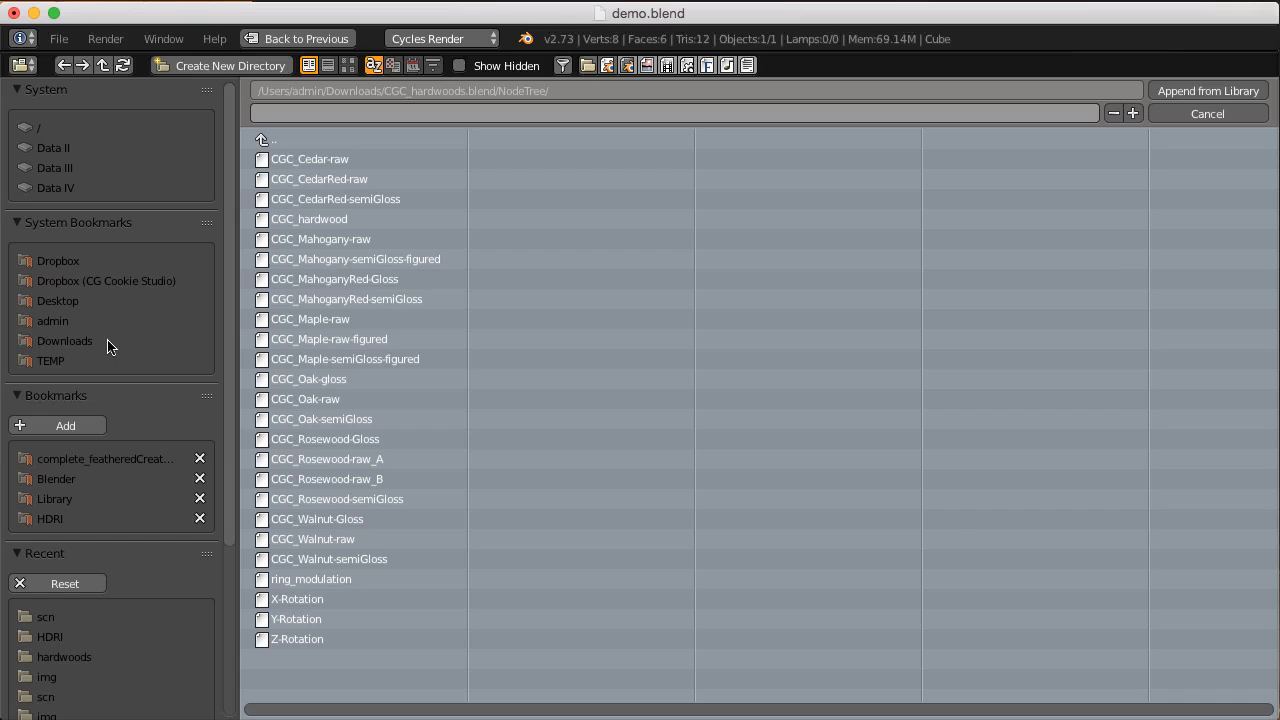
click(298, 139)
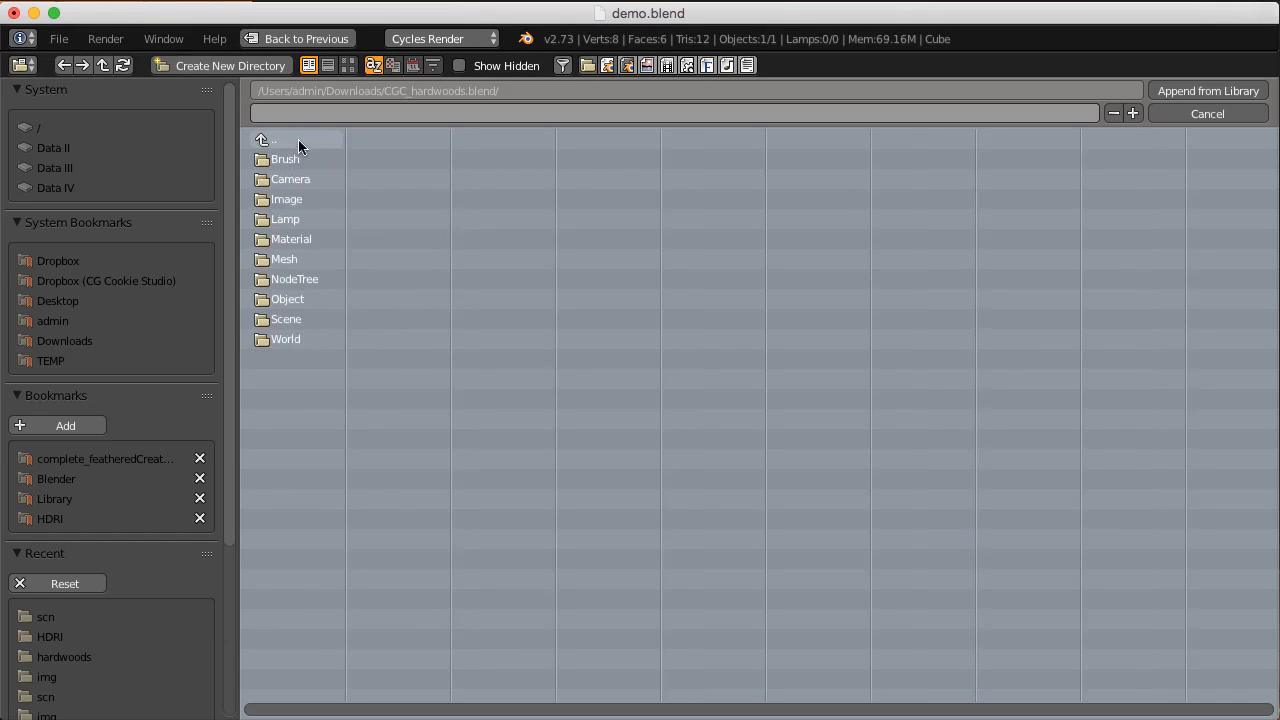
click(292, 257)
click(272, 138)
click(292, 236)
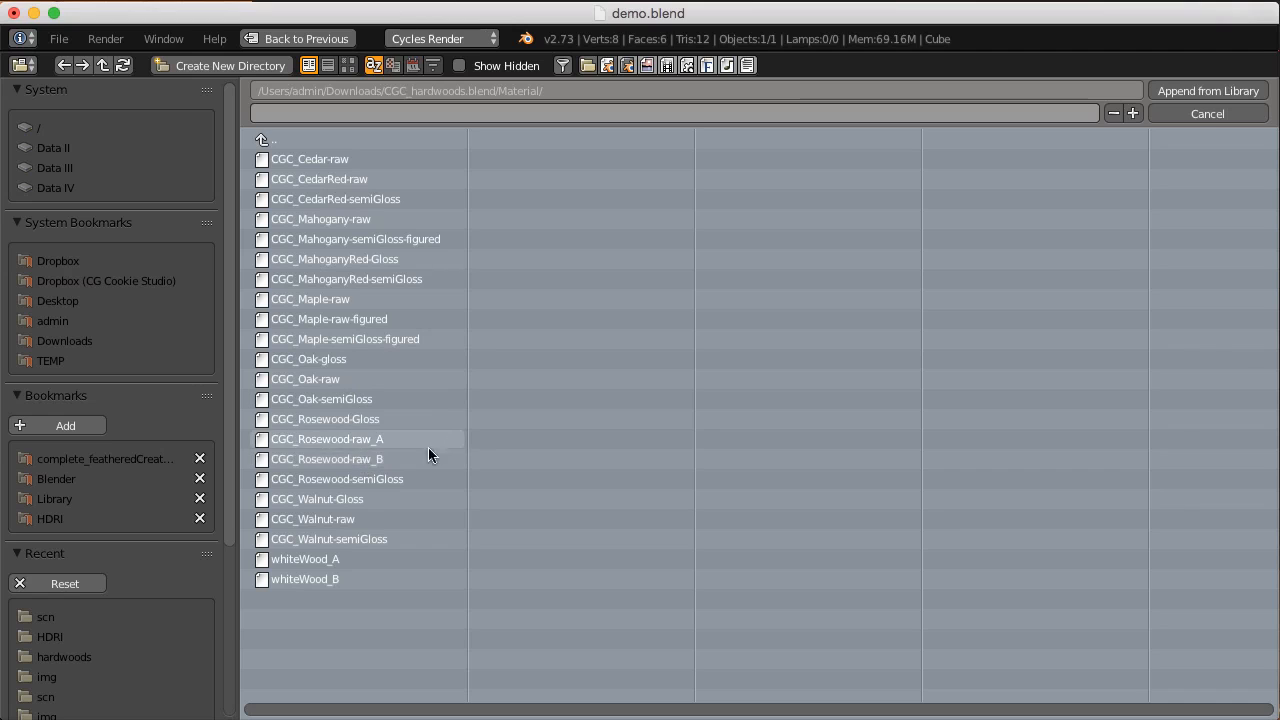
click(1195, 118)
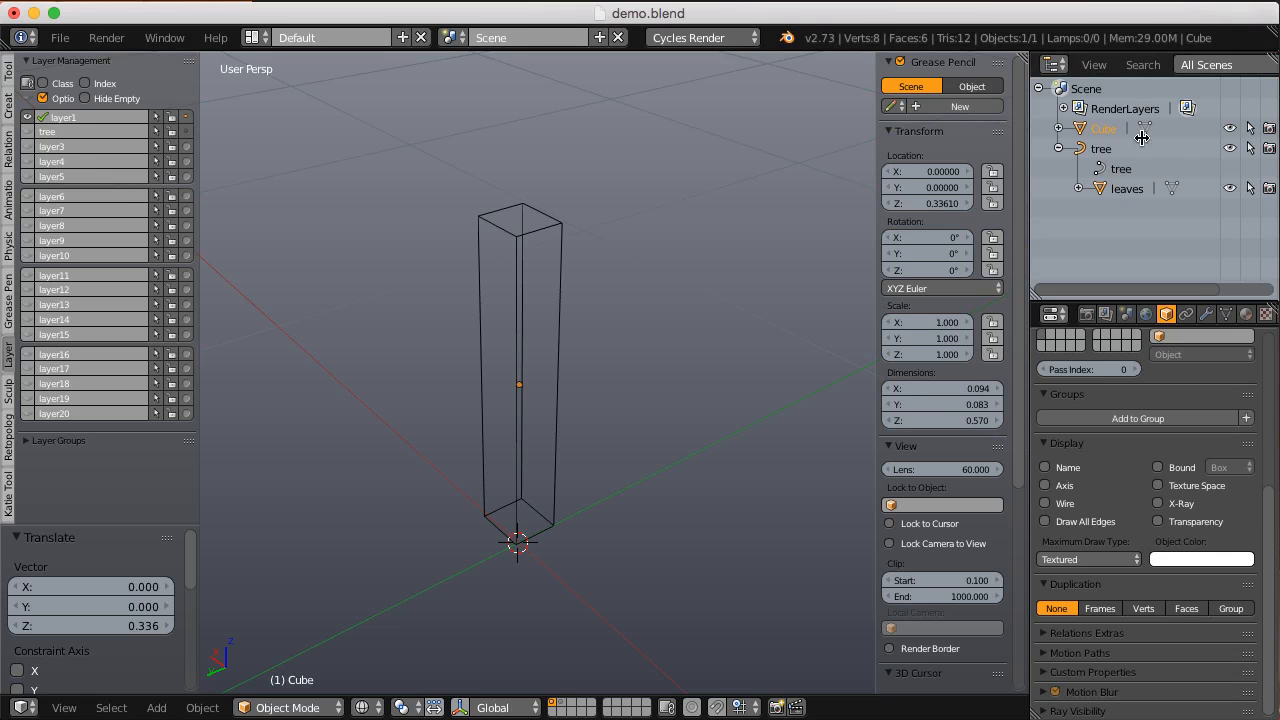
Step: Create a new material named "wood" on the block
click(1245, 316)
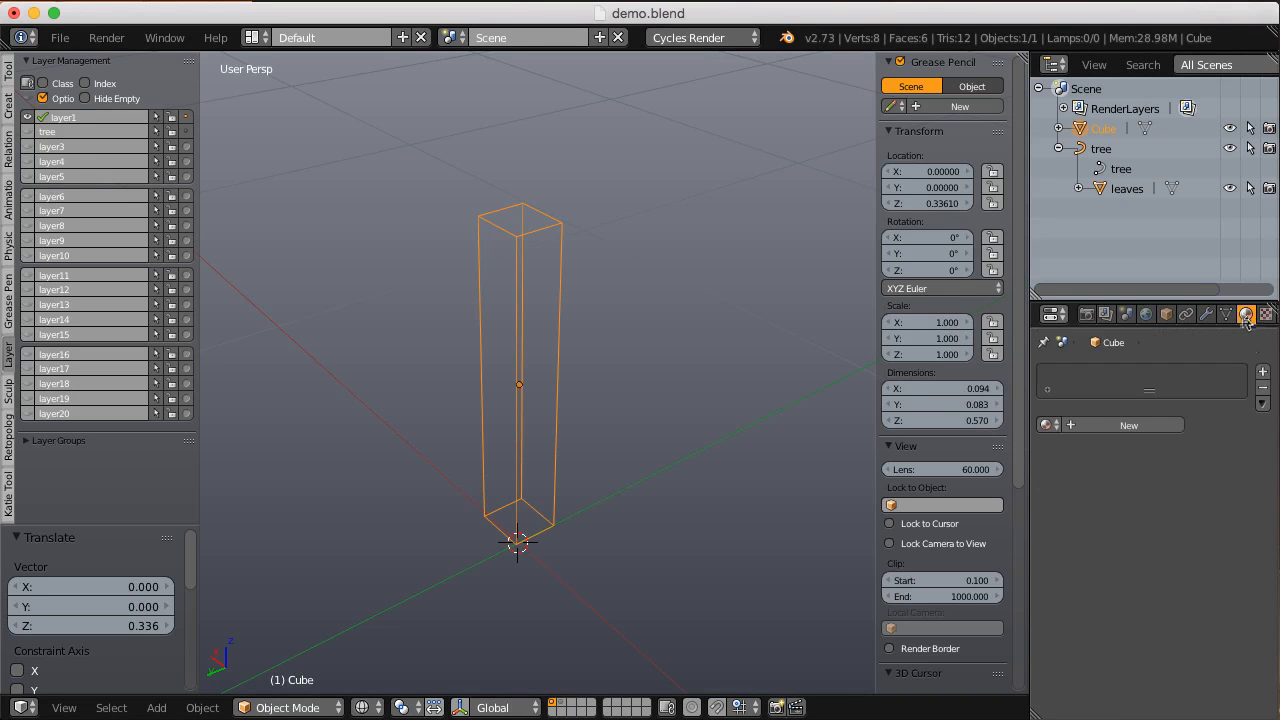
click(1128, 425)
text(wood)
key(Return)
Step: Enlarge and split the Properties editor, and turn its lower part into a small 3D view of the block
drag(1113, 301, 1122, 203)
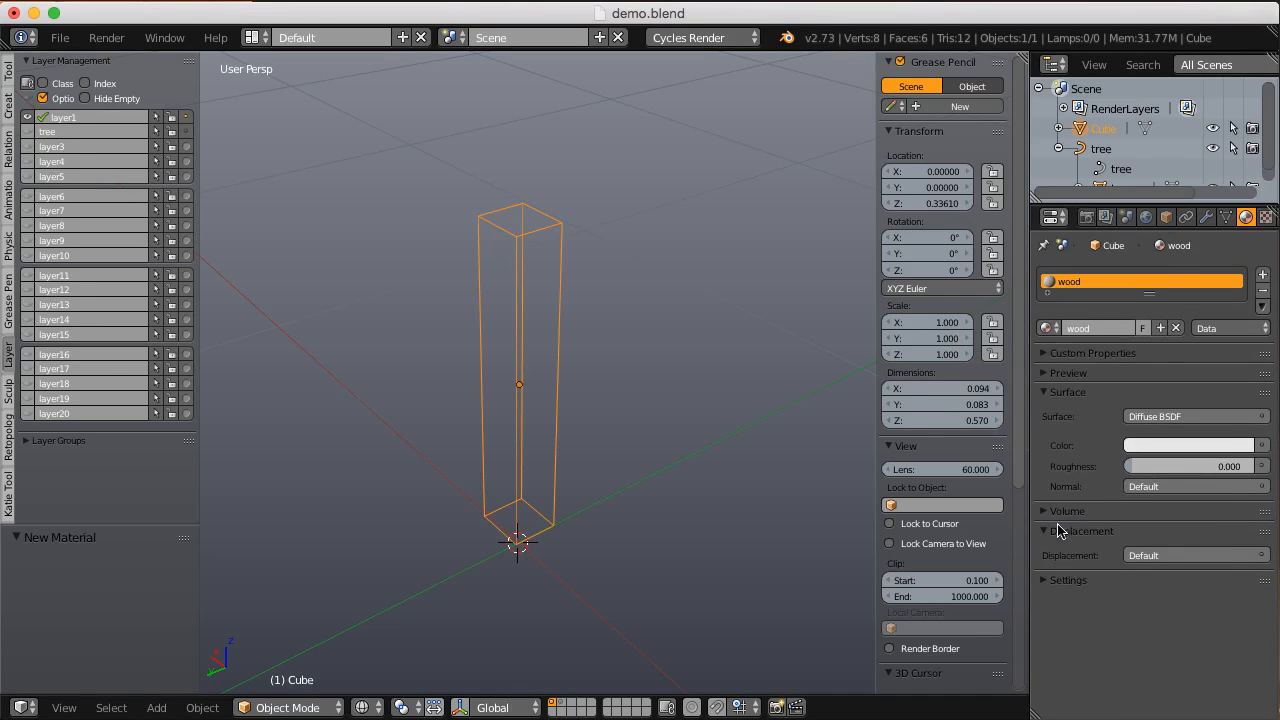
drag(1034, 712, 1055, 443)
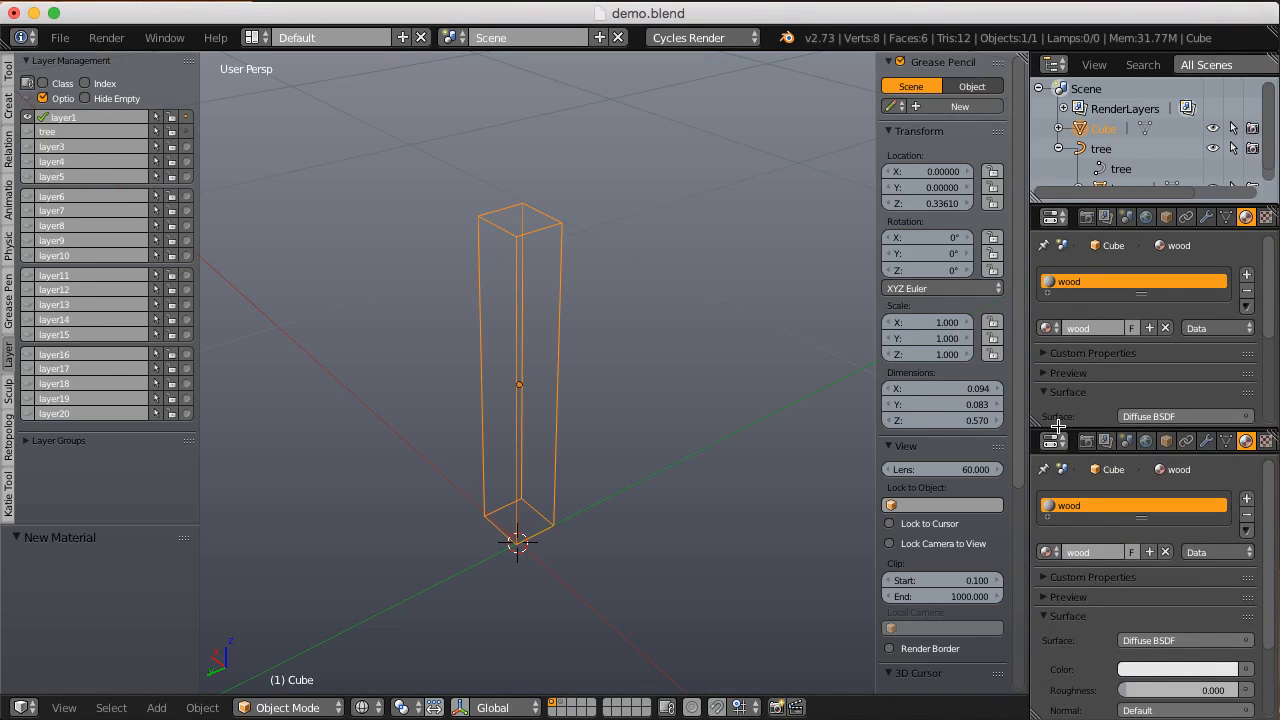
click(1055, 443)
click(1090, 417)
drag(1140, 432, 1140, 392)
scroll(1137, 517, up, 8)
Step: Switch the main 3D view to the Node Editor and delete the wood material's Diffuse BSDF node
click(22, 707)
click(60, 463)
scroll(491, 477, up, 3)
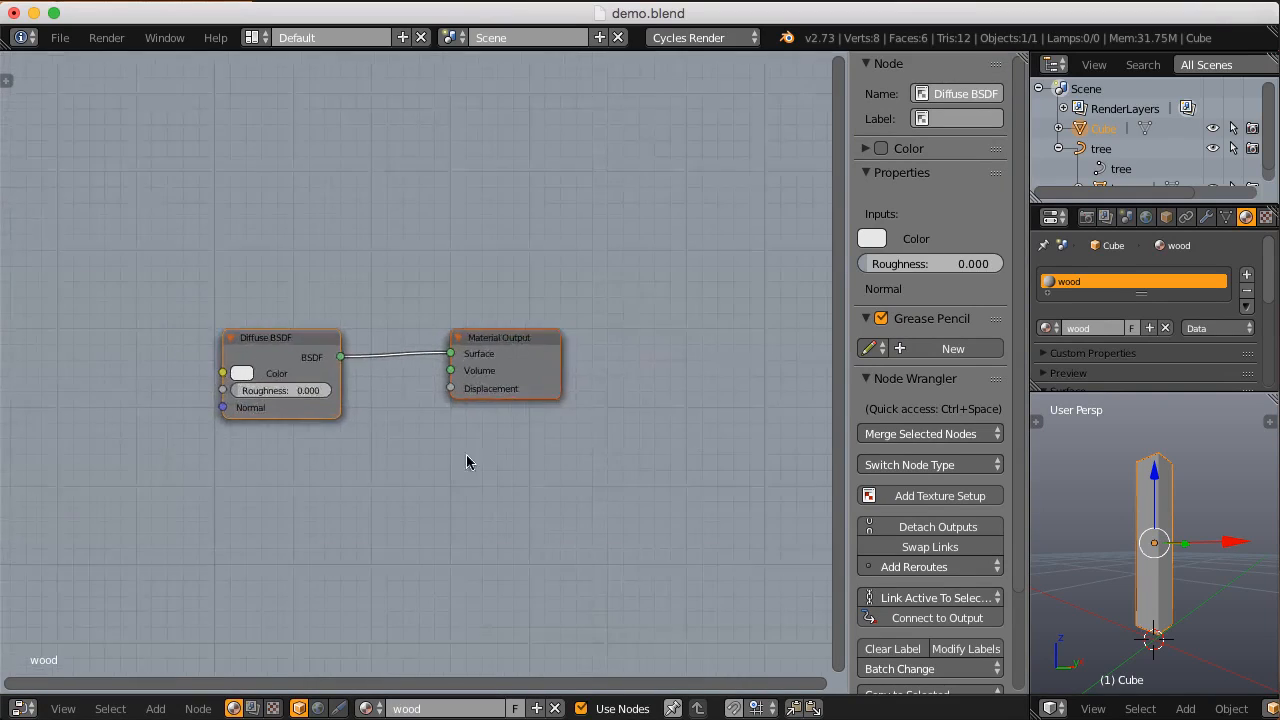
key(x)
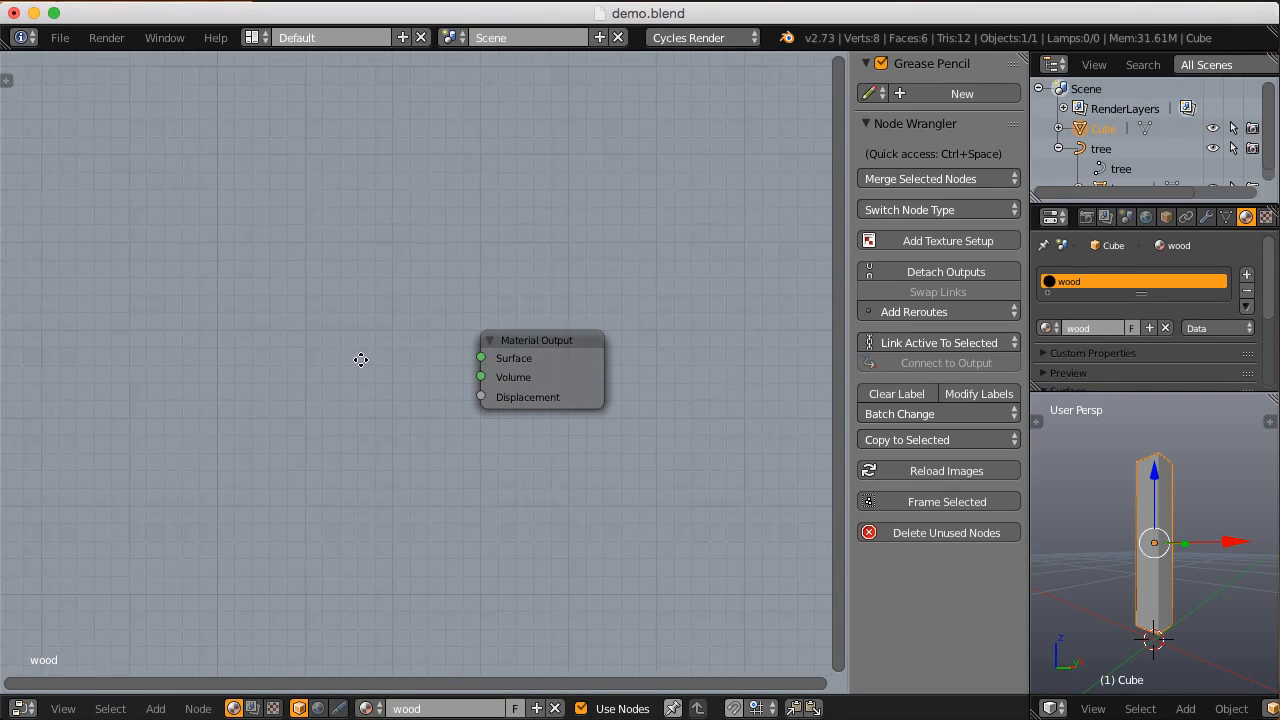
middle_drag(357, 360, 471, 306)
Step: Add the CGC_Oak-raw node group, widen it, and connect its Shader output to the Material Output's Surface
key(shift+a)
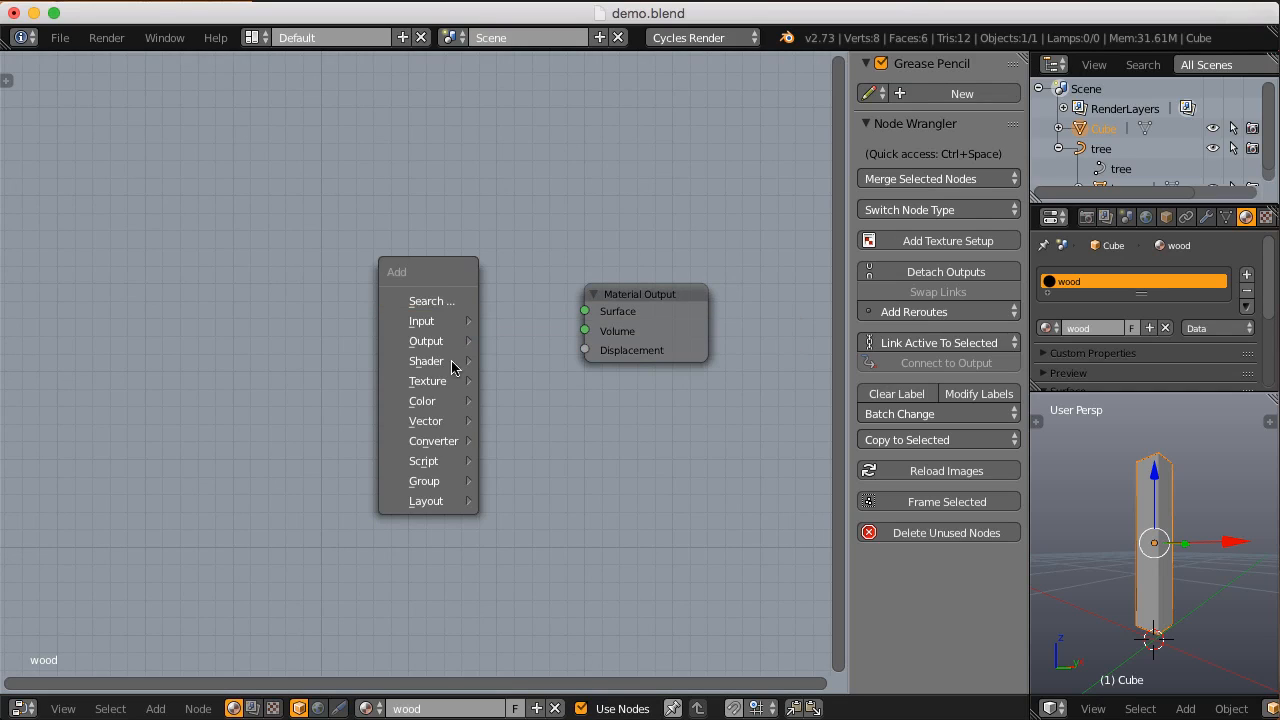
mouse_move(452, 484)
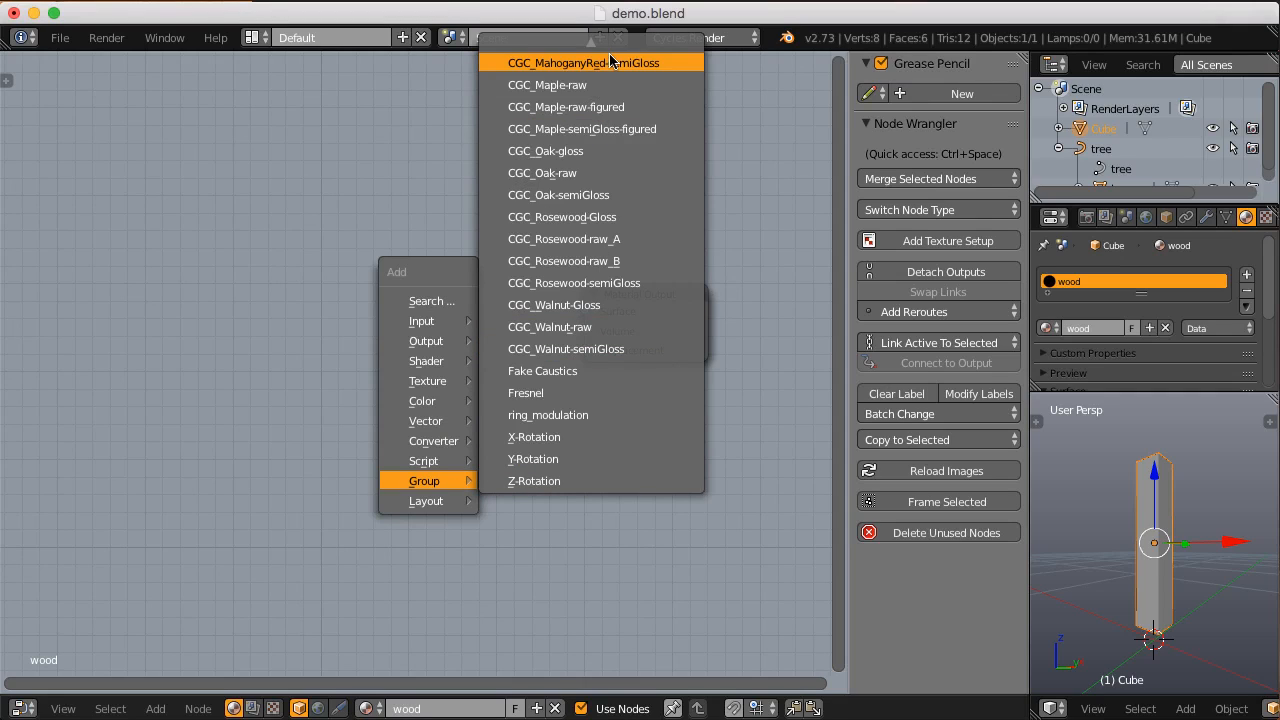
mouse_move(614, 46)
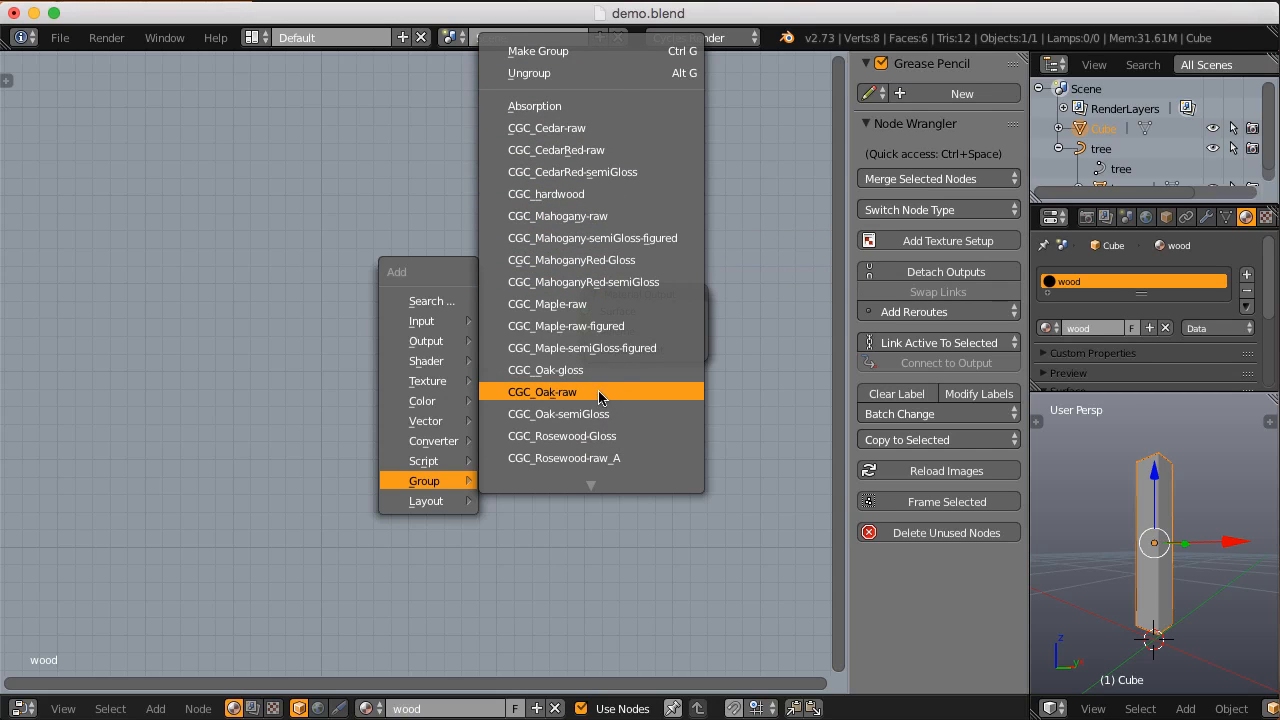
click(558, 393)
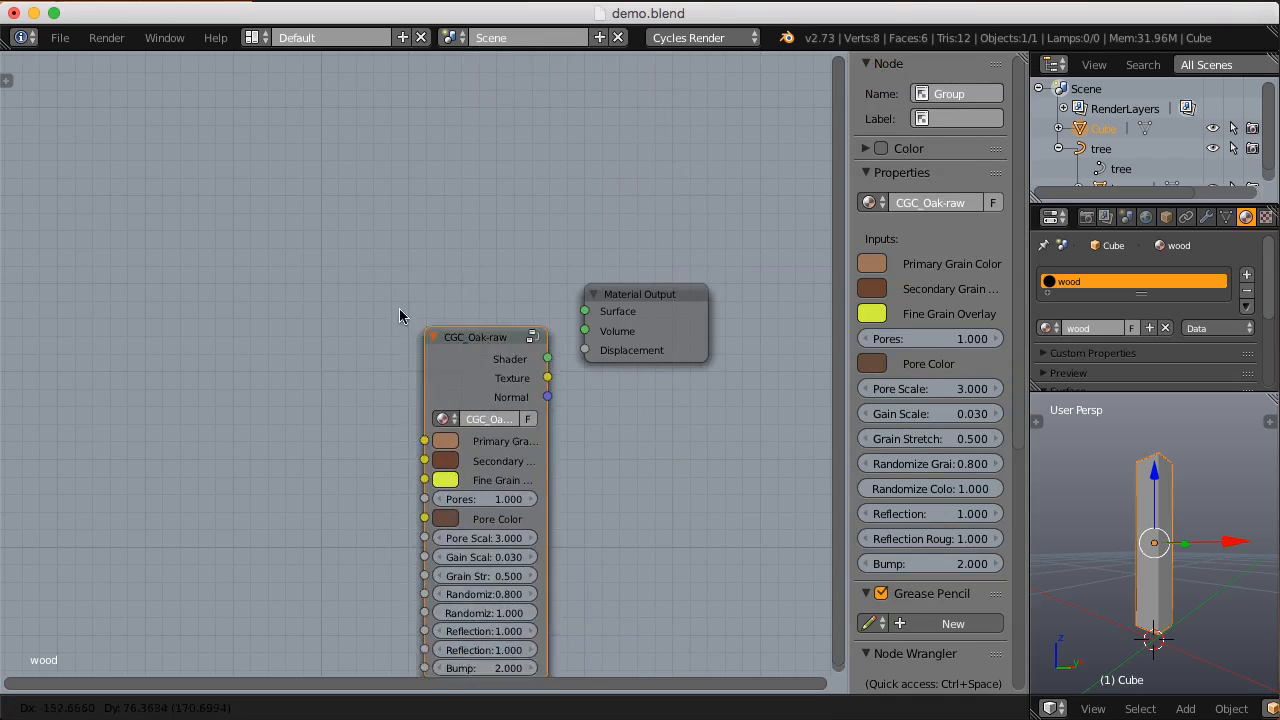
drag(400, 345, 492, 345)
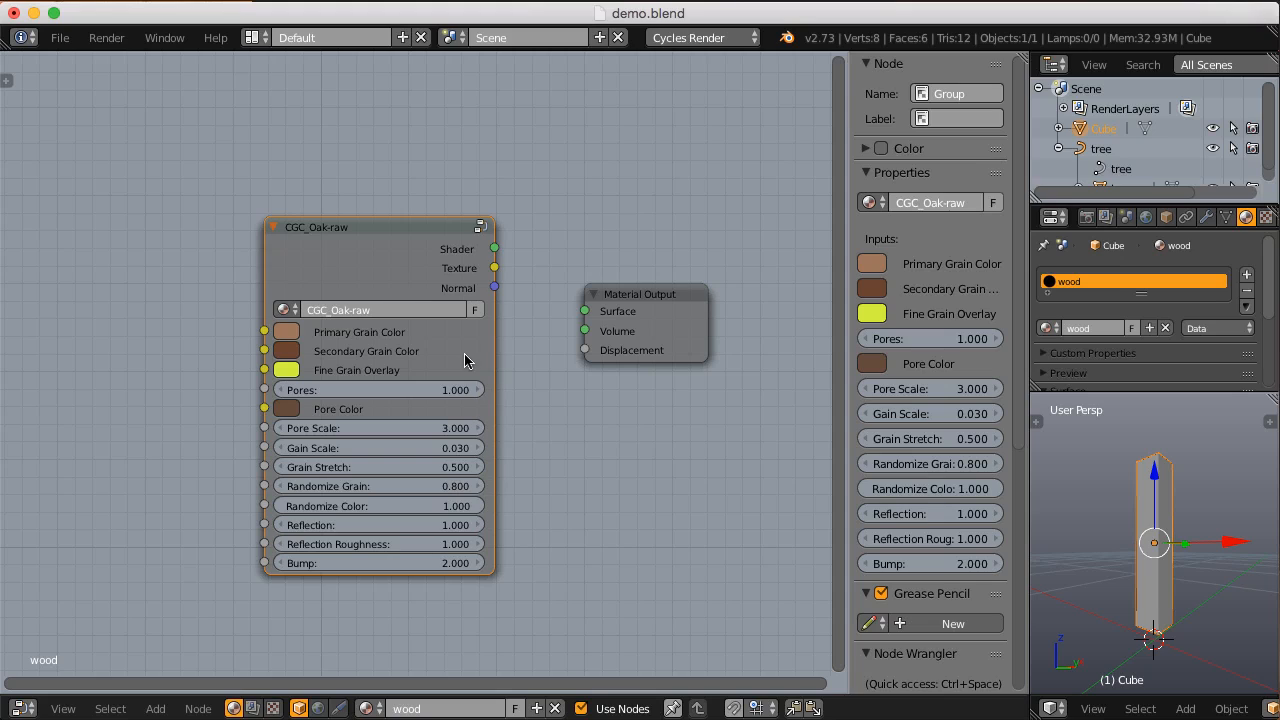
drag(494, 250, 585, 312)
Step: Preview the block in rendered shading, display the World settings, and leave rendered shading
key(shift+z)
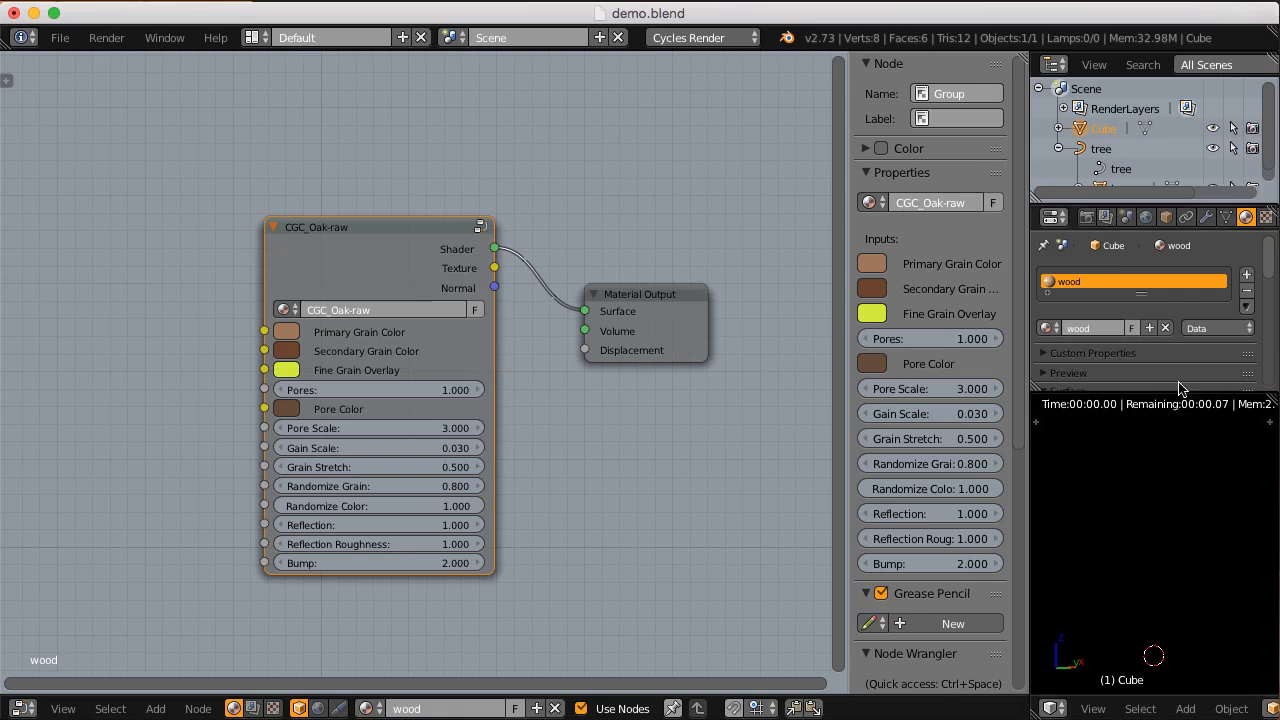
click(1146, 217)
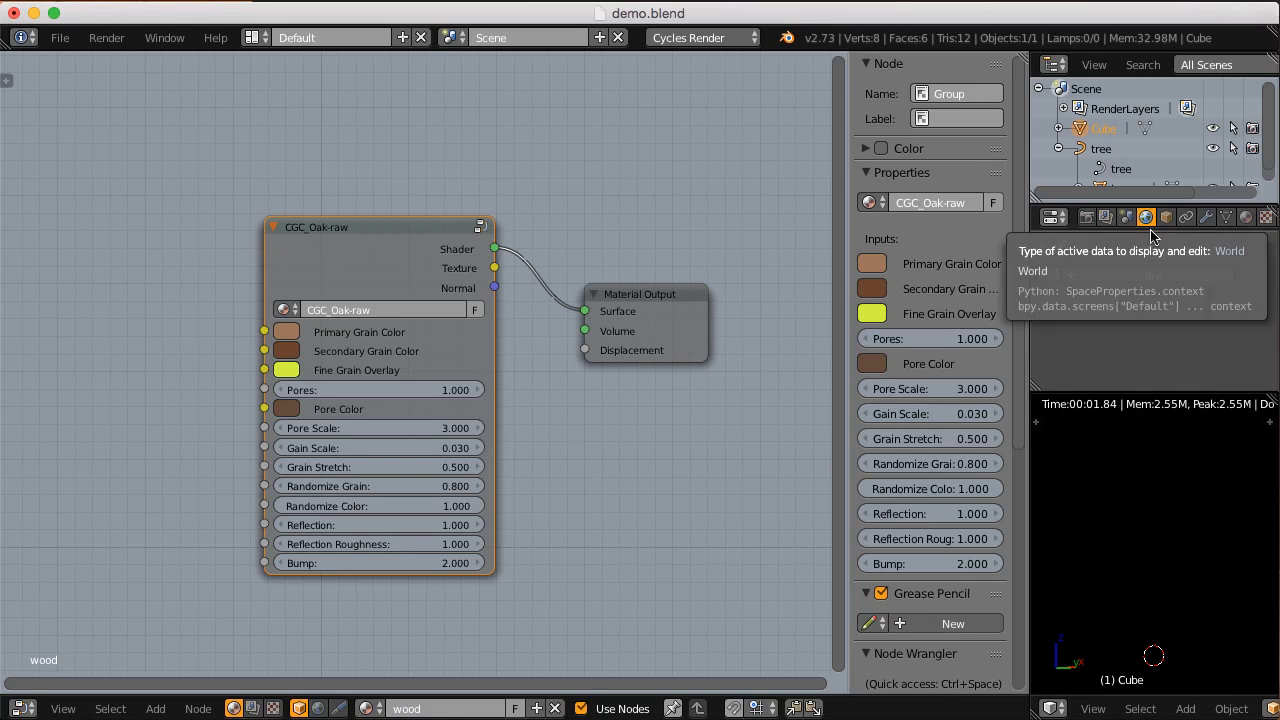
key(shift+z)
Step: Add a point lamp at the scene origin and check the block's lighting in rendered shading
key(shift+a)
mouse_move(1136, 524)
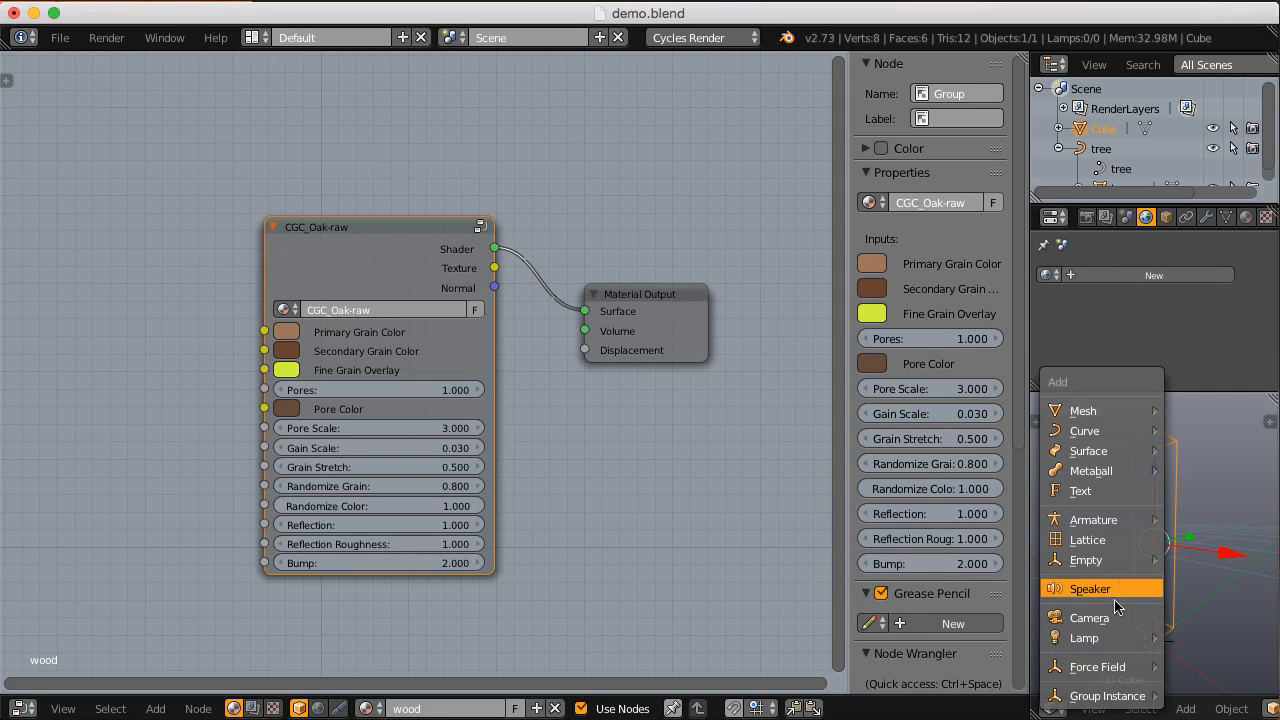
mouse_move(1106, 646)
click(956, 550)
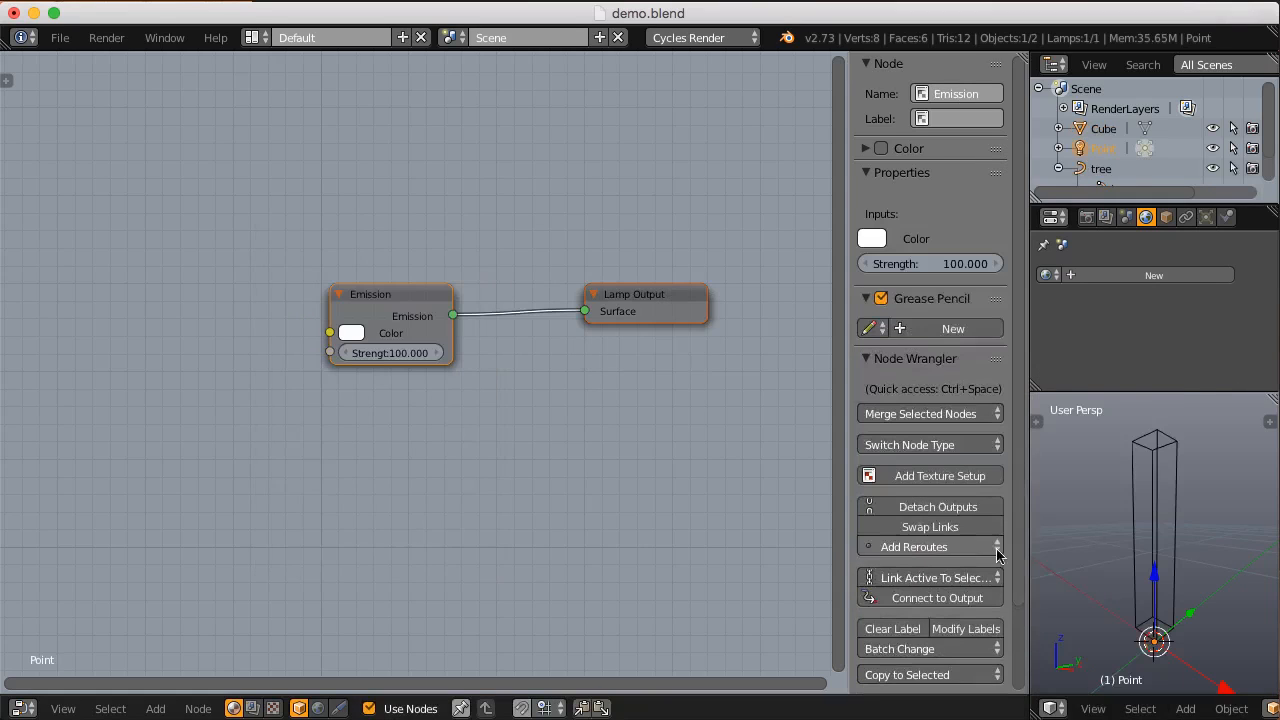
mouse_move(1118, 487)
middle_down()
mouse_move(1180, 554)
mouse_move(1188, 535)
middle_up()
key(shift+z)
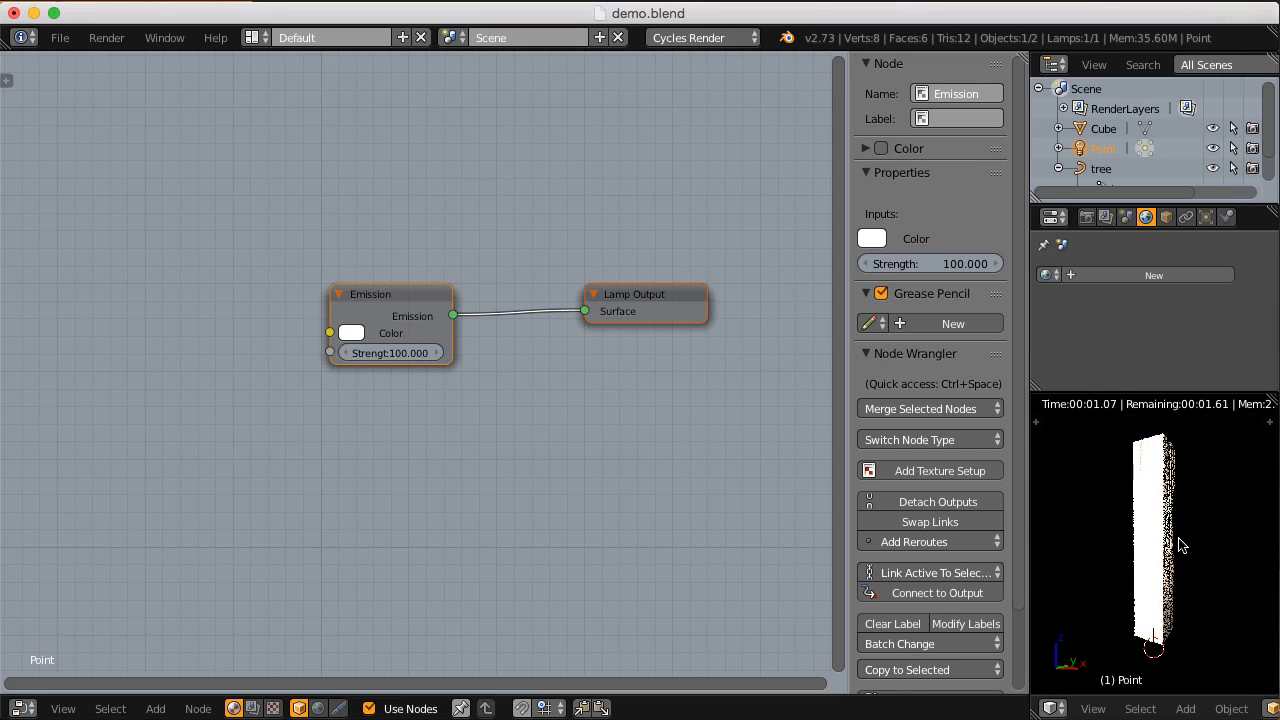
key(shift+z)
Step: Move the point lamp well away to one side of the block
scroll(1174, 516, down, 4)
middle_drag(1174, 516, 1159, 503)
right_click(1158, 505)
key(g)
right_click(1175, 514)
right_click(1131, 551)
key(g)
click(1090, 540)
Step: Reselect the block and set the scene units to Imperial
right_click(1154, 543)
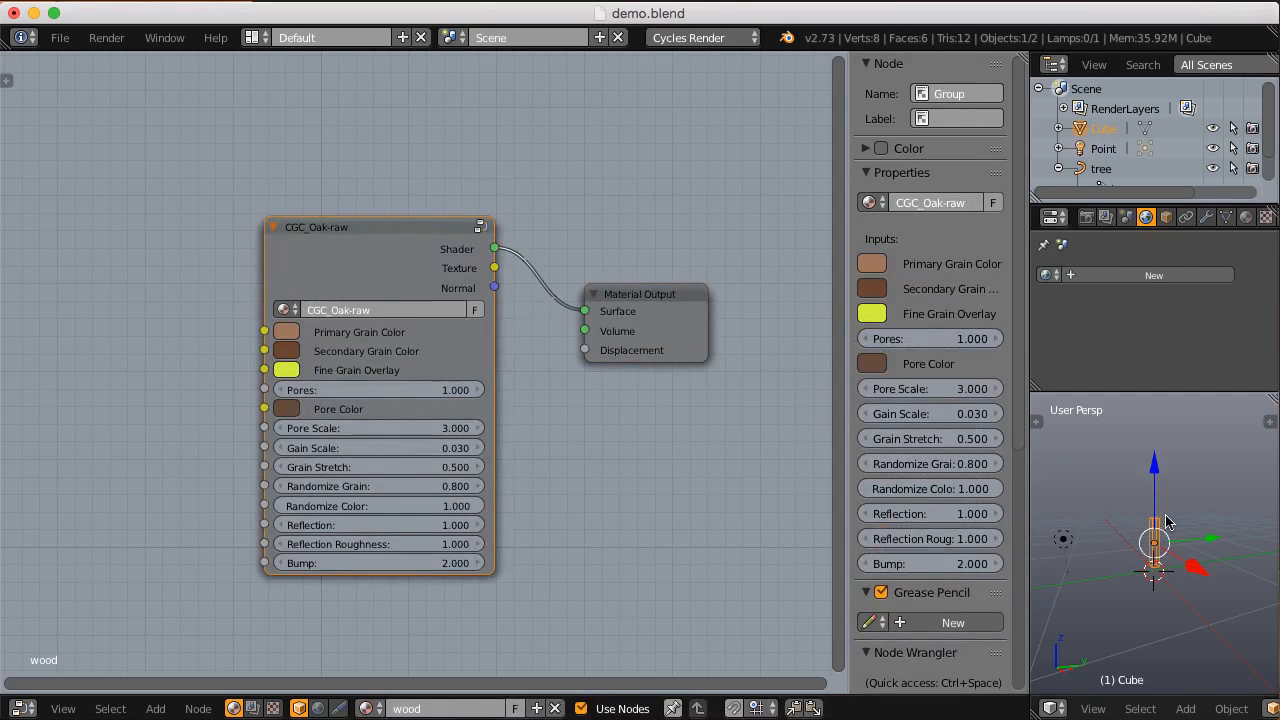
click(1126, 217)
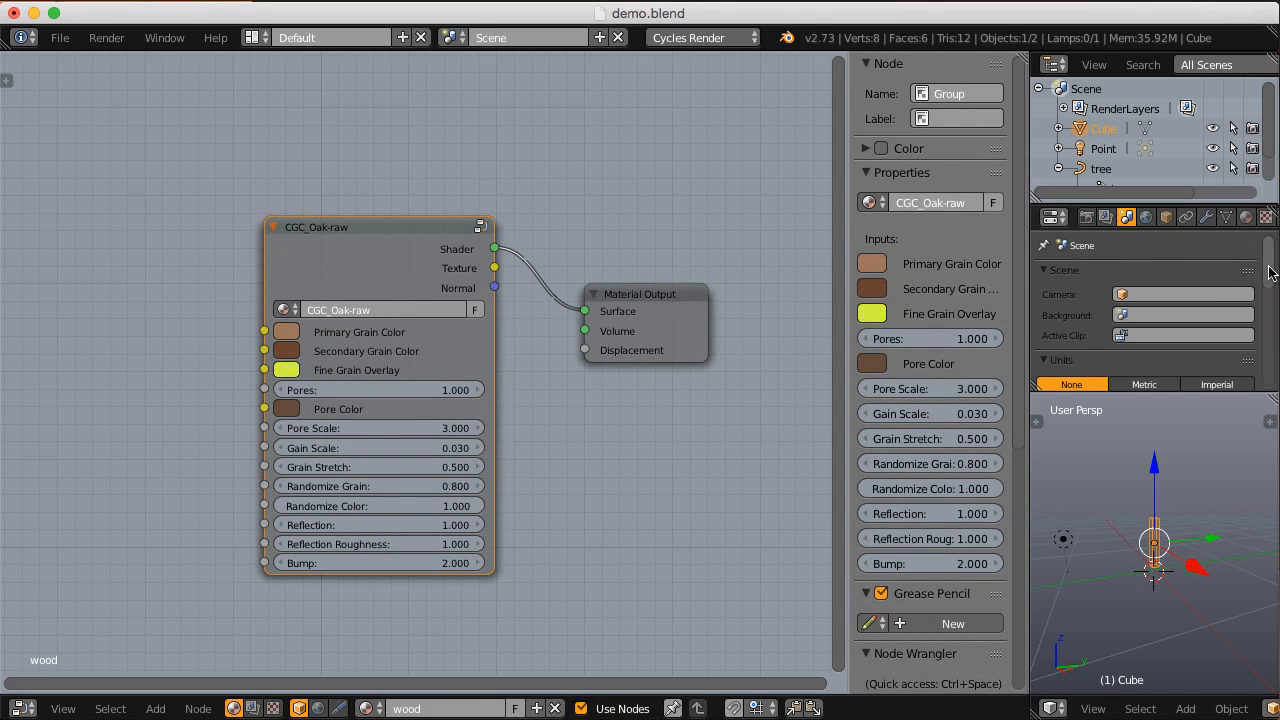
scroll(1190, 320, down, 2)
click(1217, 327)
Step: Set the block's dimensions to 4 inches in X and Y and 4 feet in Z
key(shift+space)
key(n)
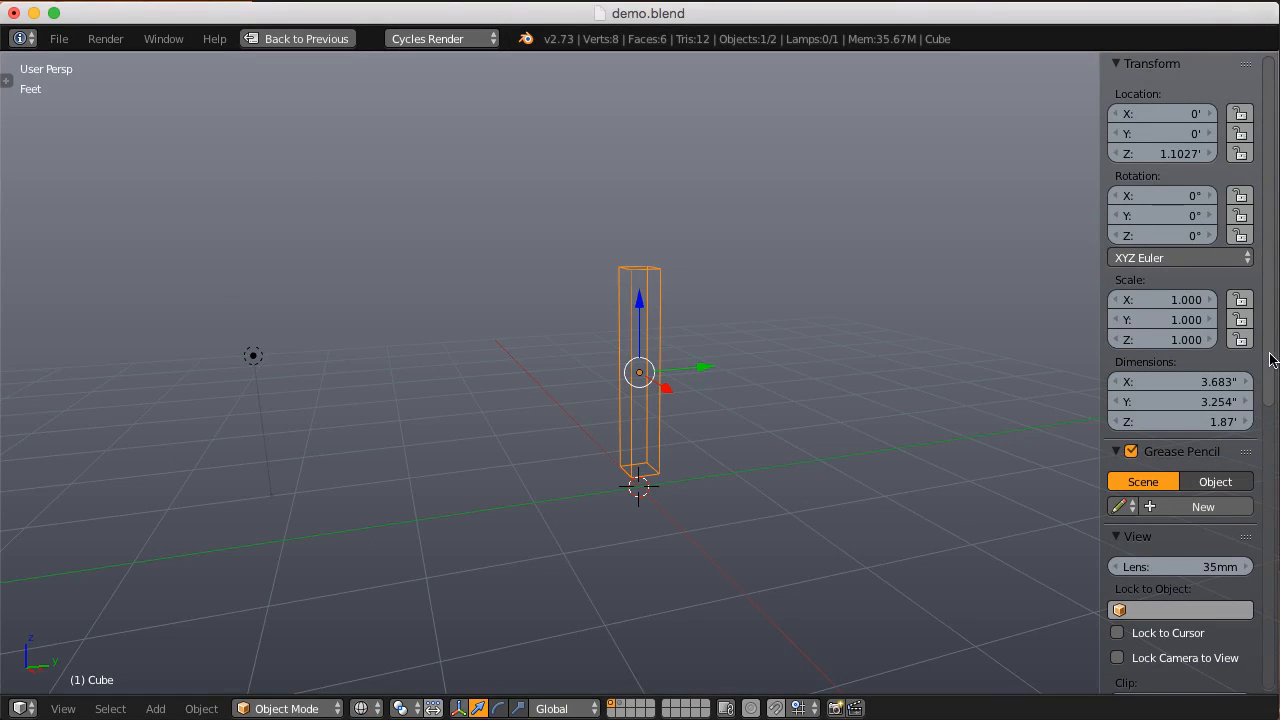
scroll(687, 352, up, 1)
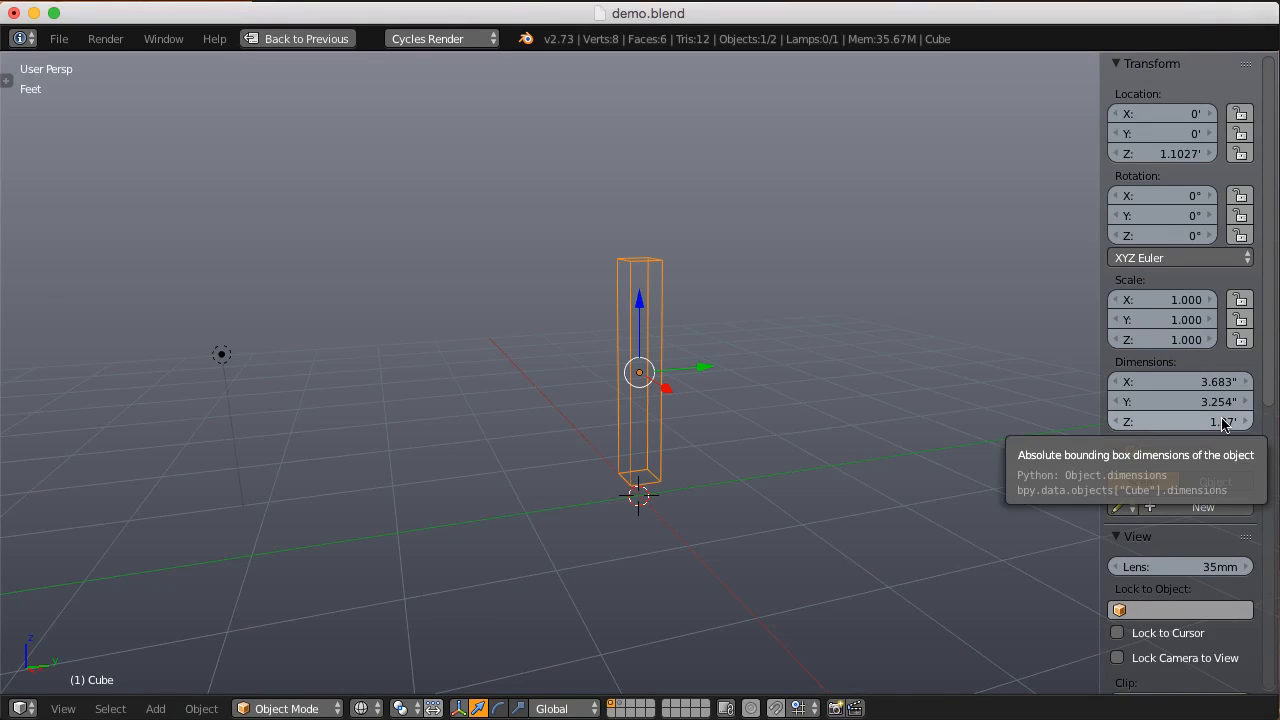
click(1194, 382)
text(4)
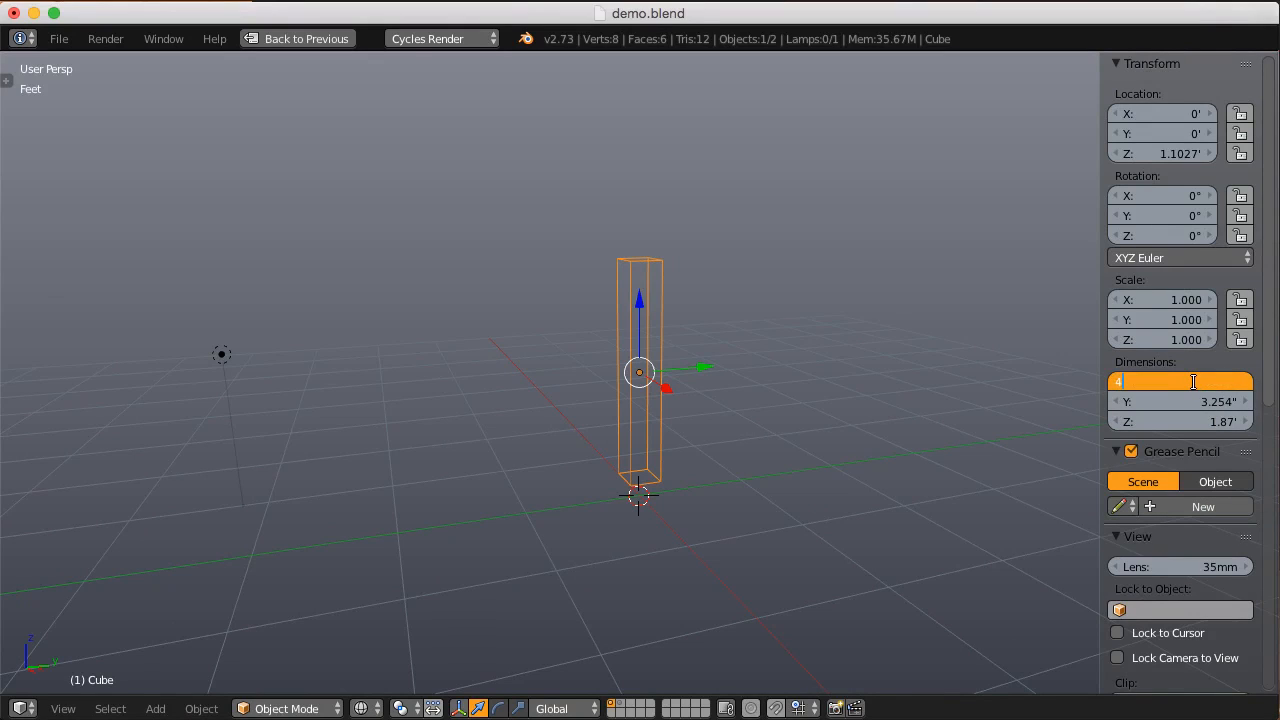
key(Tab)
text(4)
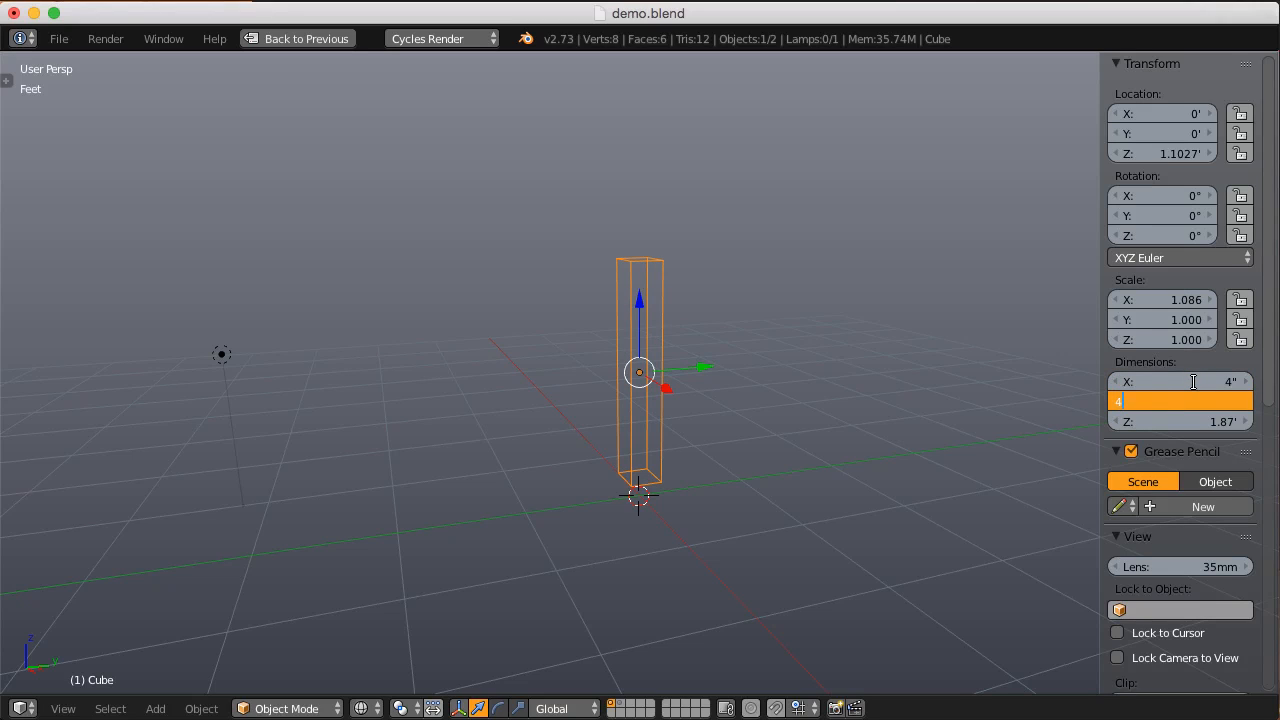
key(Tab)
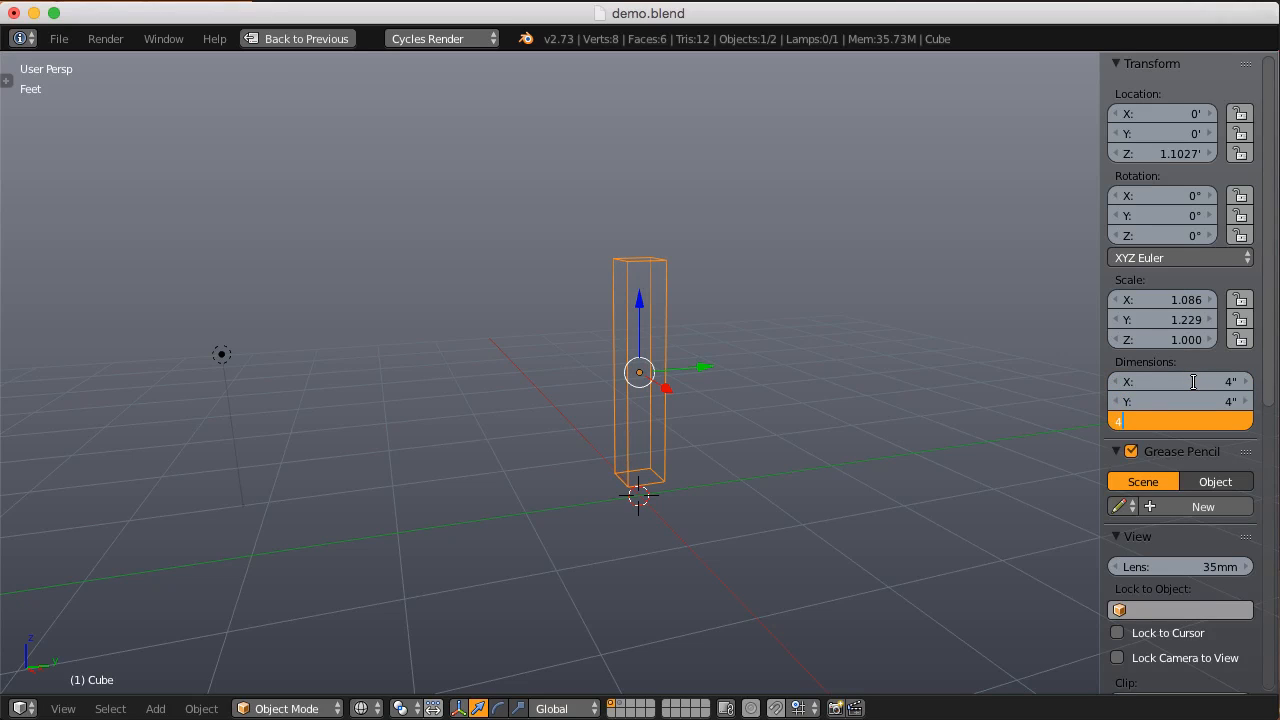
key(Return)
Step: Preview the resized block in rendered shading and apply its scale
key(ctrl+Up)
key(n)
key(shift+z)
middle_drag(1114, 560, 1191, 517)
scroll(1164, 557, up, 2)
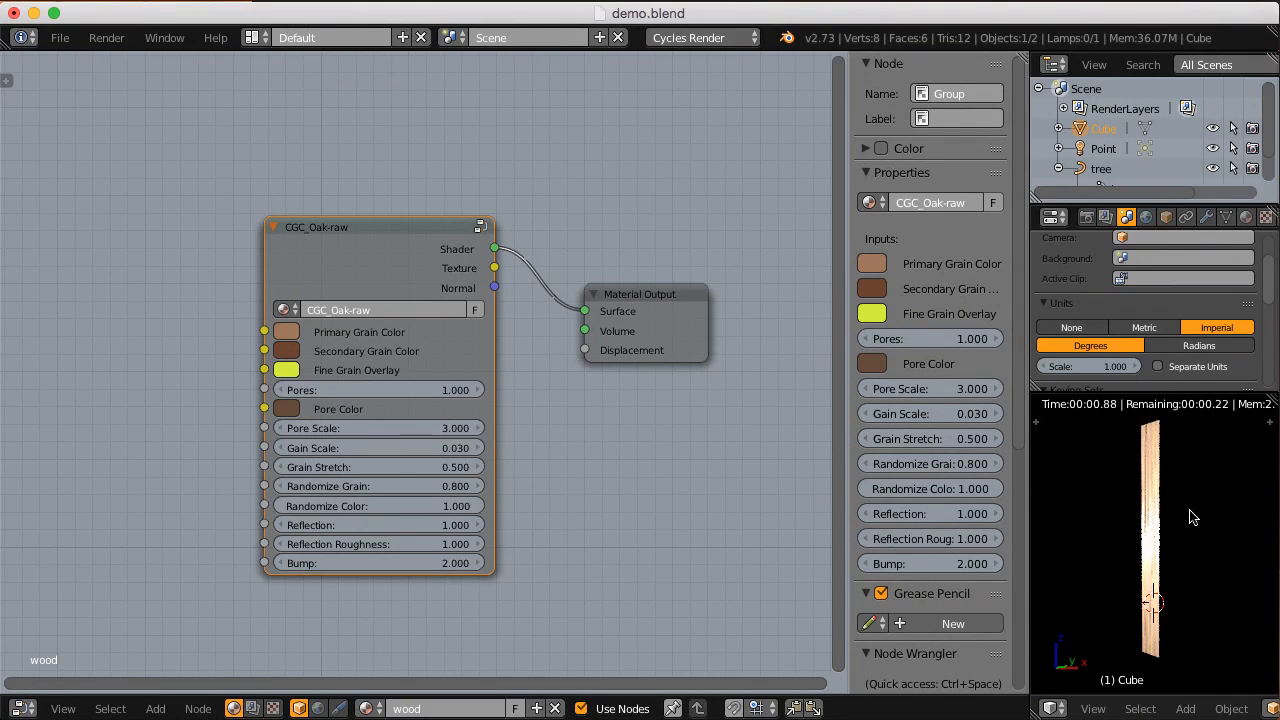
key(ctrl+a)
click(1136, 515)
scroll(1165, 510, up, 1)
middle_drag(1177, 520, 1151, 511)
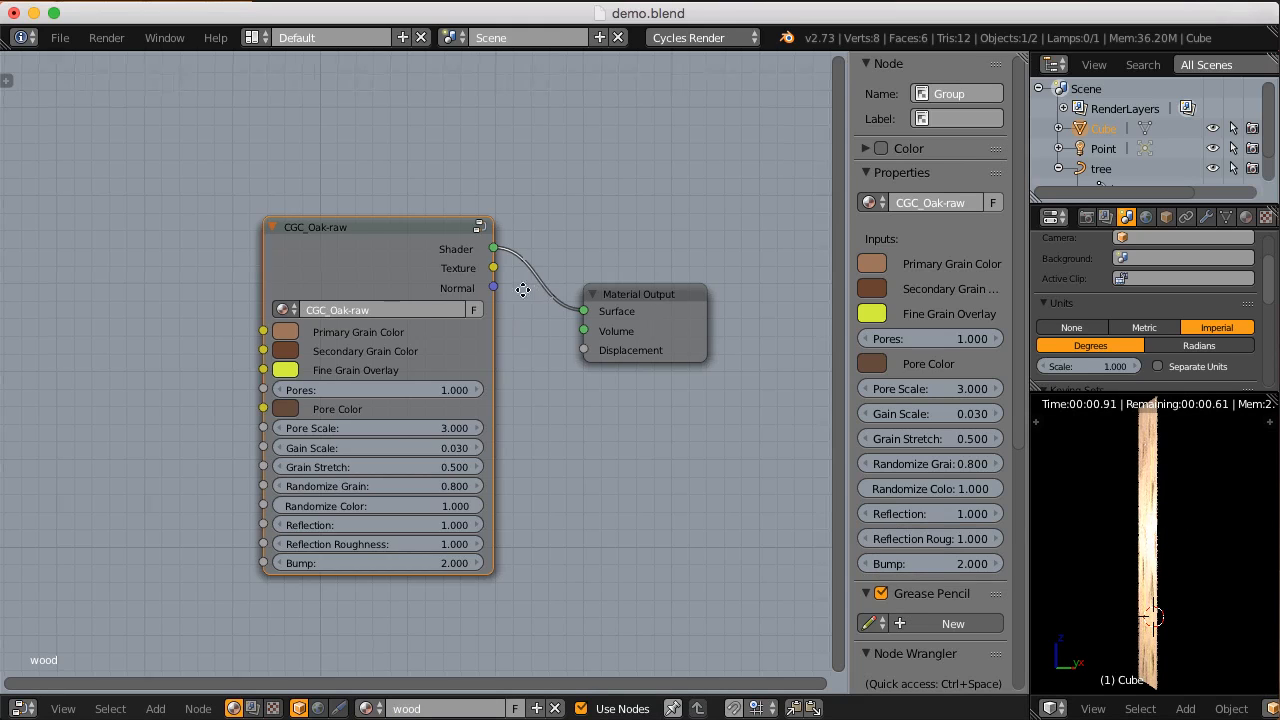
Step: Preview the Texture output of the CGC_Oak-raw node through a Viewer node and inspect the block's end grain
middle_drag(529, 288, 500, 306)
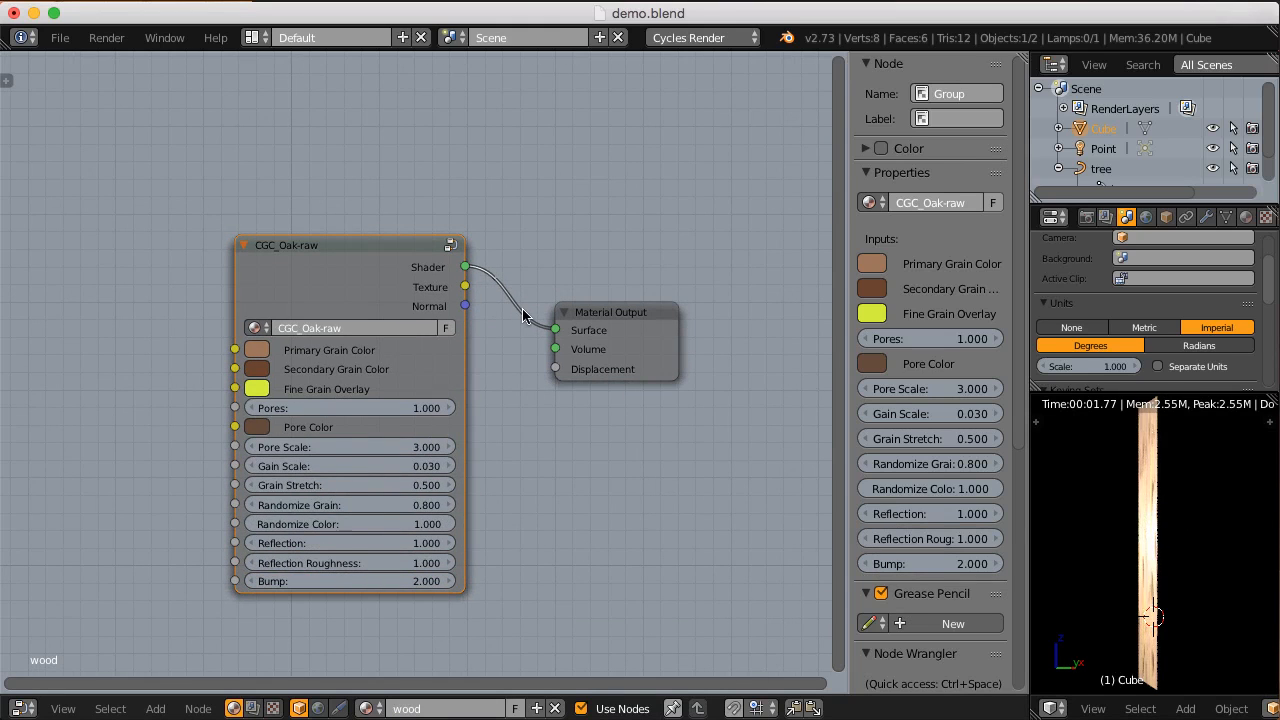
scroll(524, 344, down, 1)
middle_drag(524, 344, 544, 301)
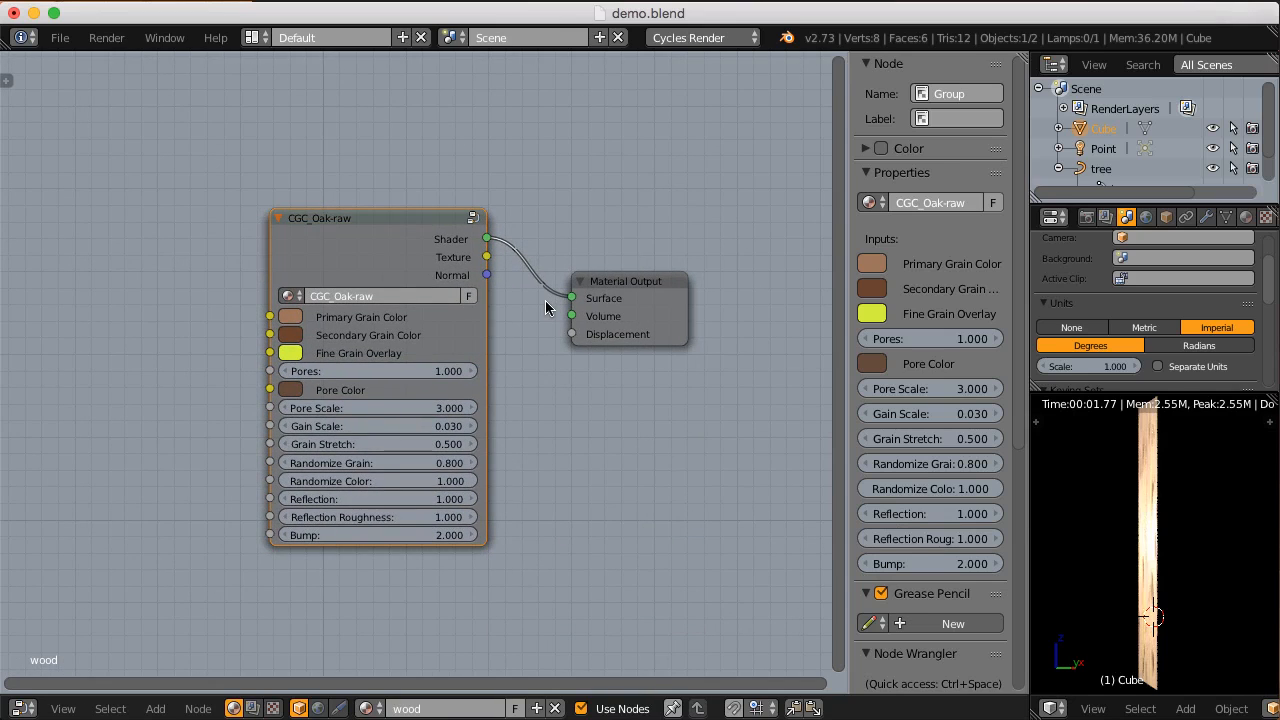
scroll(545, 300, up, 1)
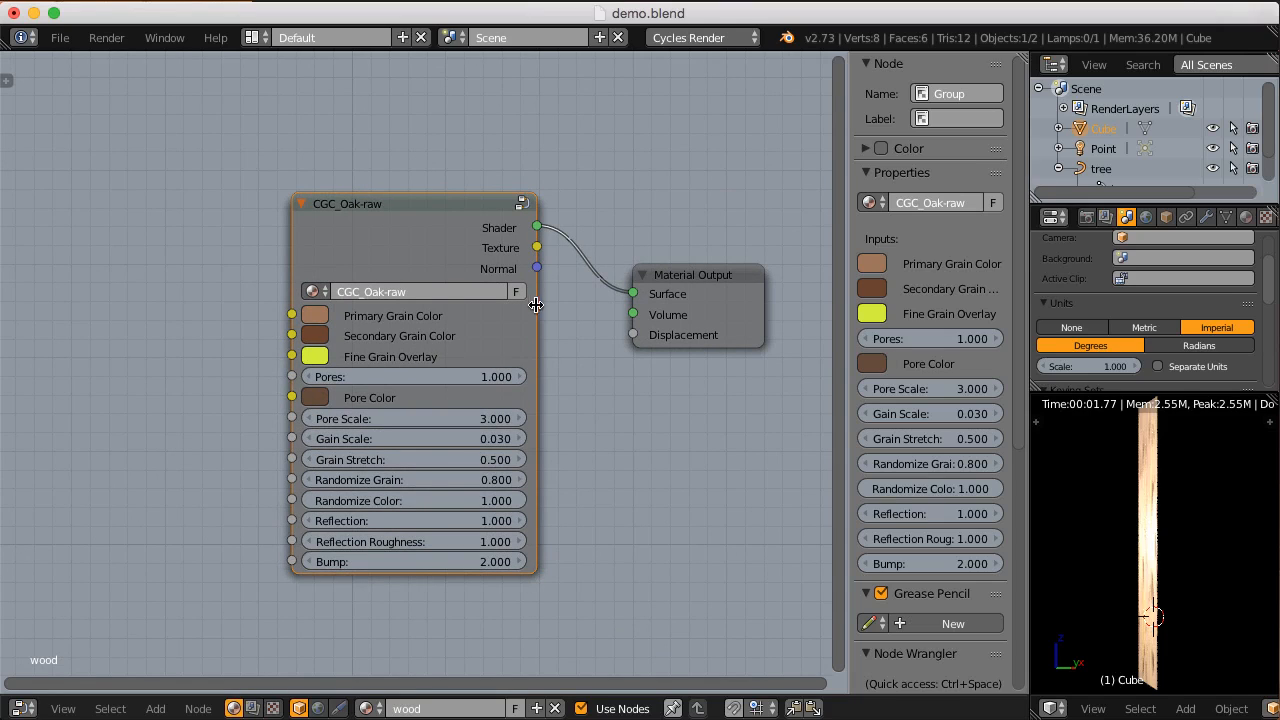
ctrl+shift+click(476, 224)
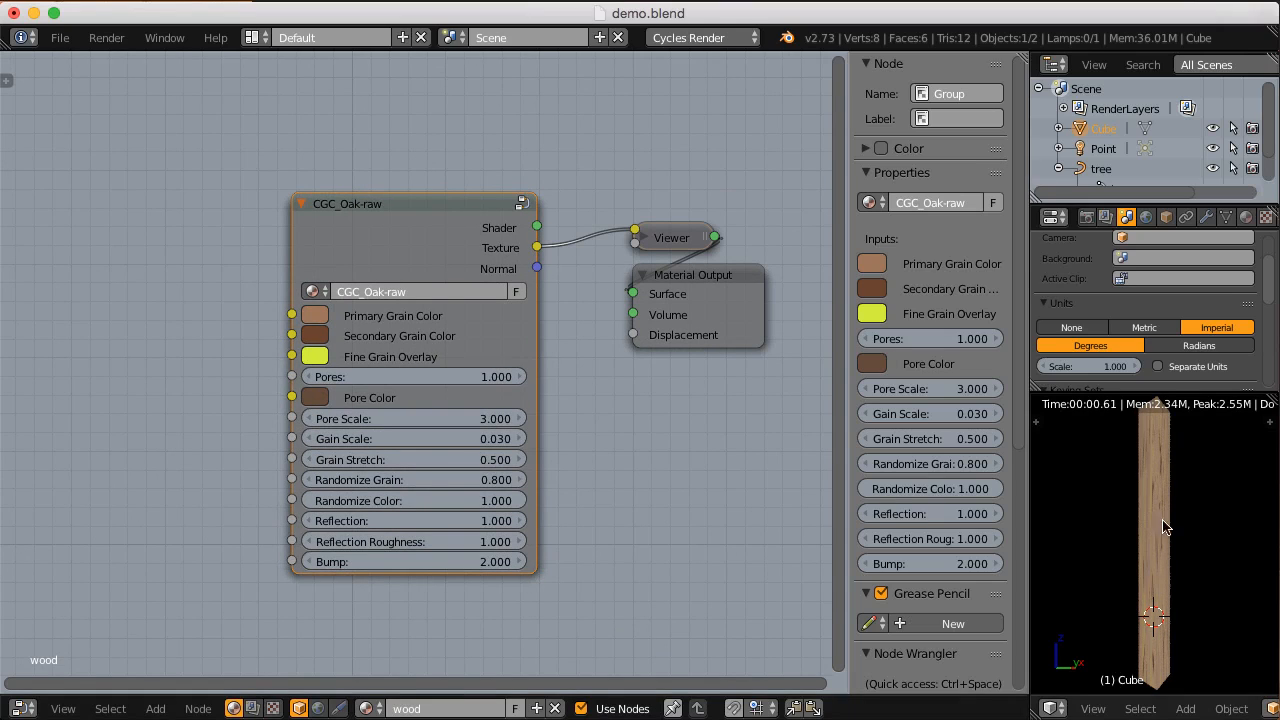
middle_drag(1166, 497, 1166, 578)
scroll(1131, 508, up, 2)
middle_drag(1131, 508, 1198, 518)
scroll(1178, 545, up, 1)
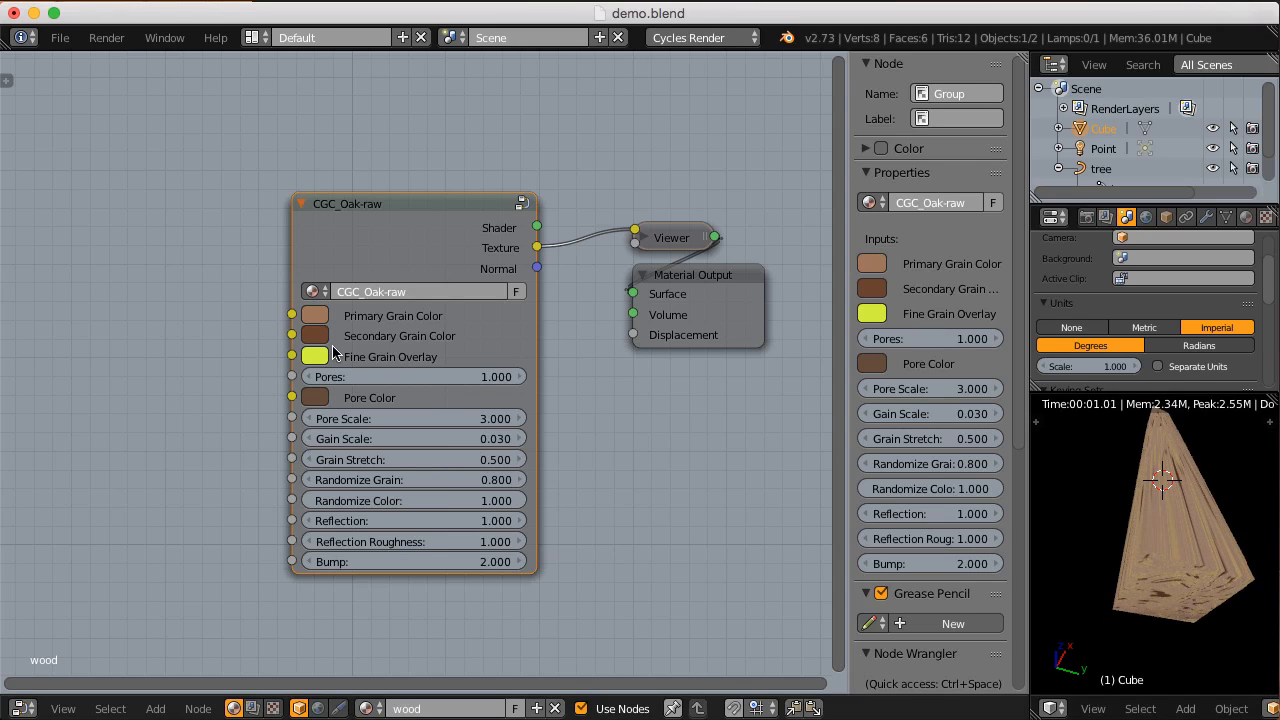
Step: Try Gain Scale values of 0.1 and 0.2 on the CGC_Oak-raw node
click(406, 438)
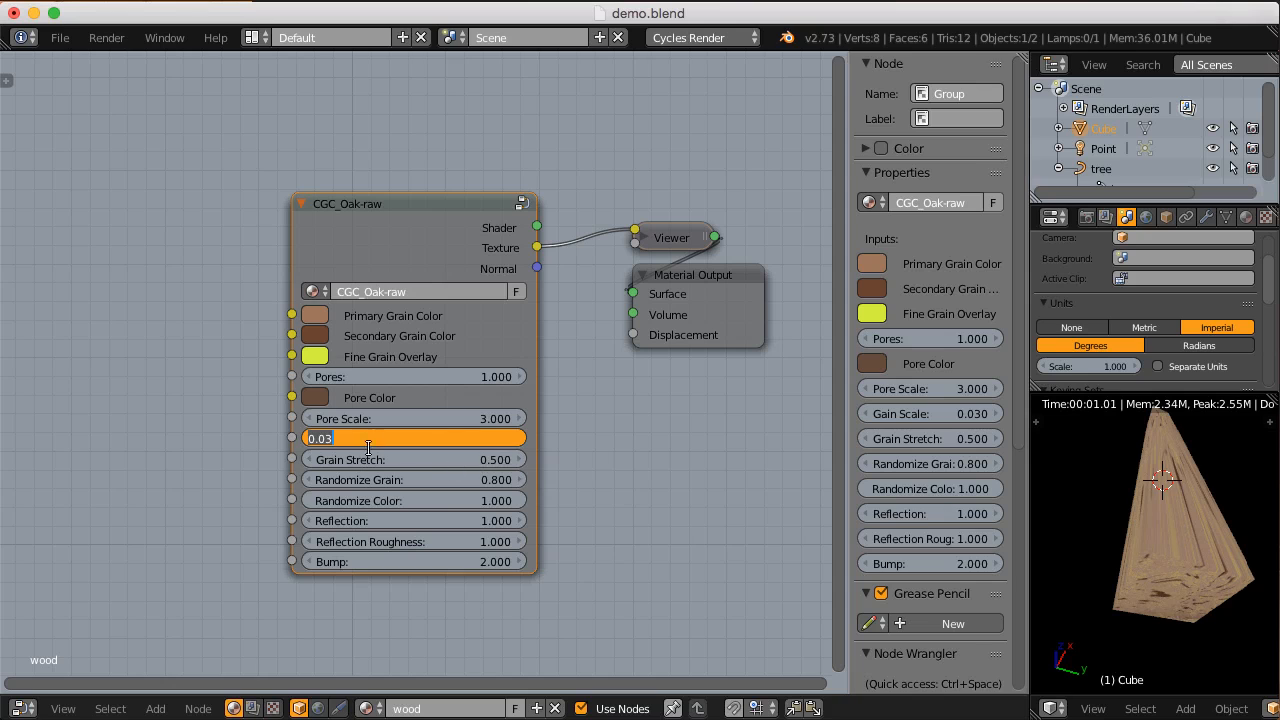
text(0.1)
key(Return)
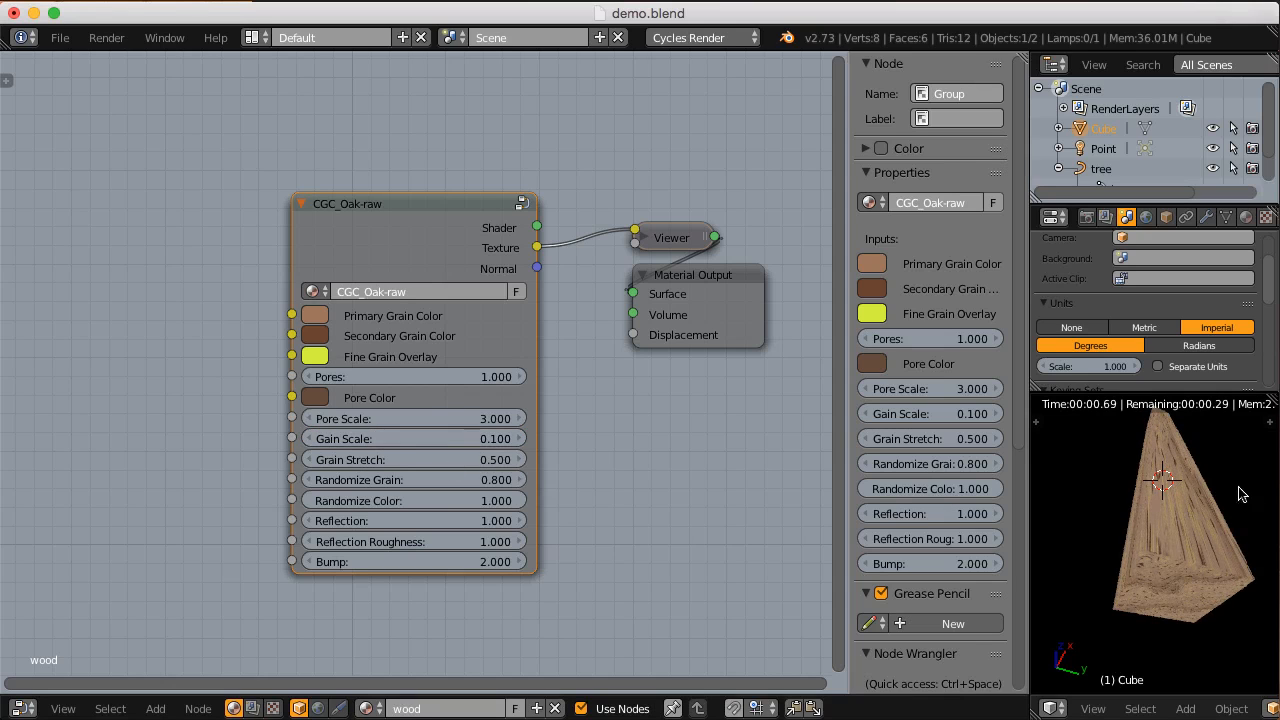
middle_drag(1162, 562, 1113, 573)
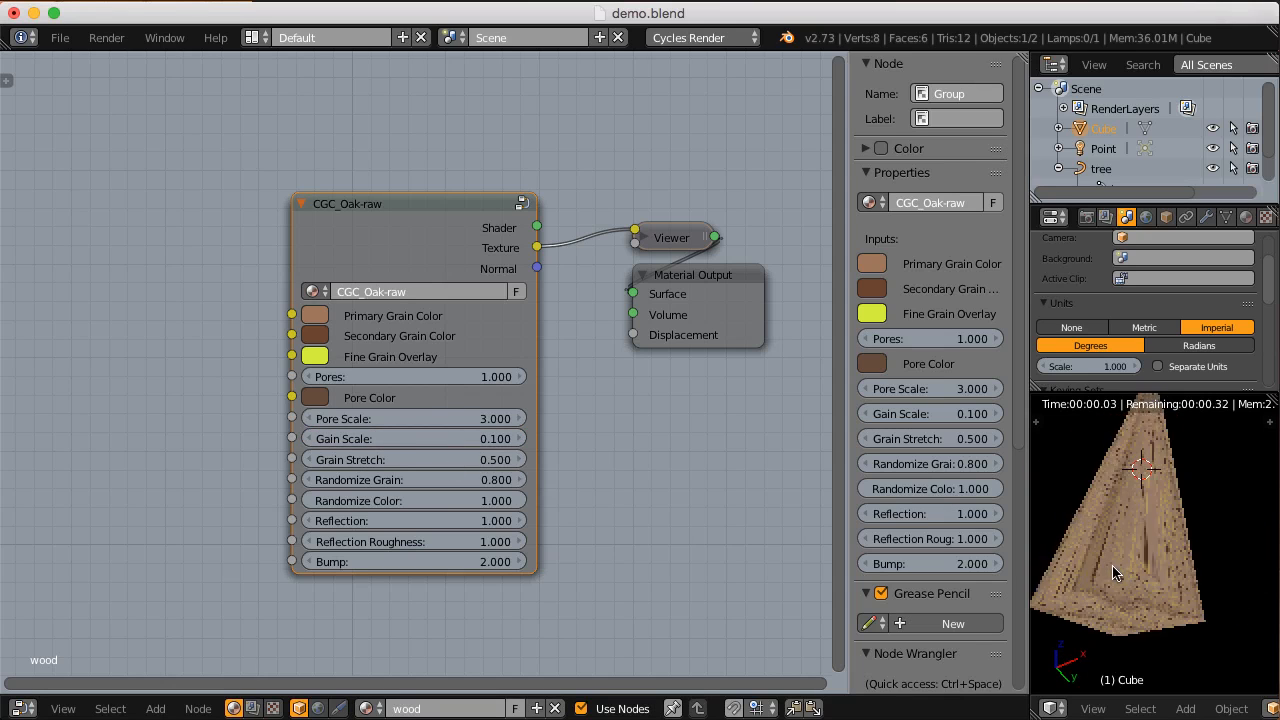
click(376, 441)
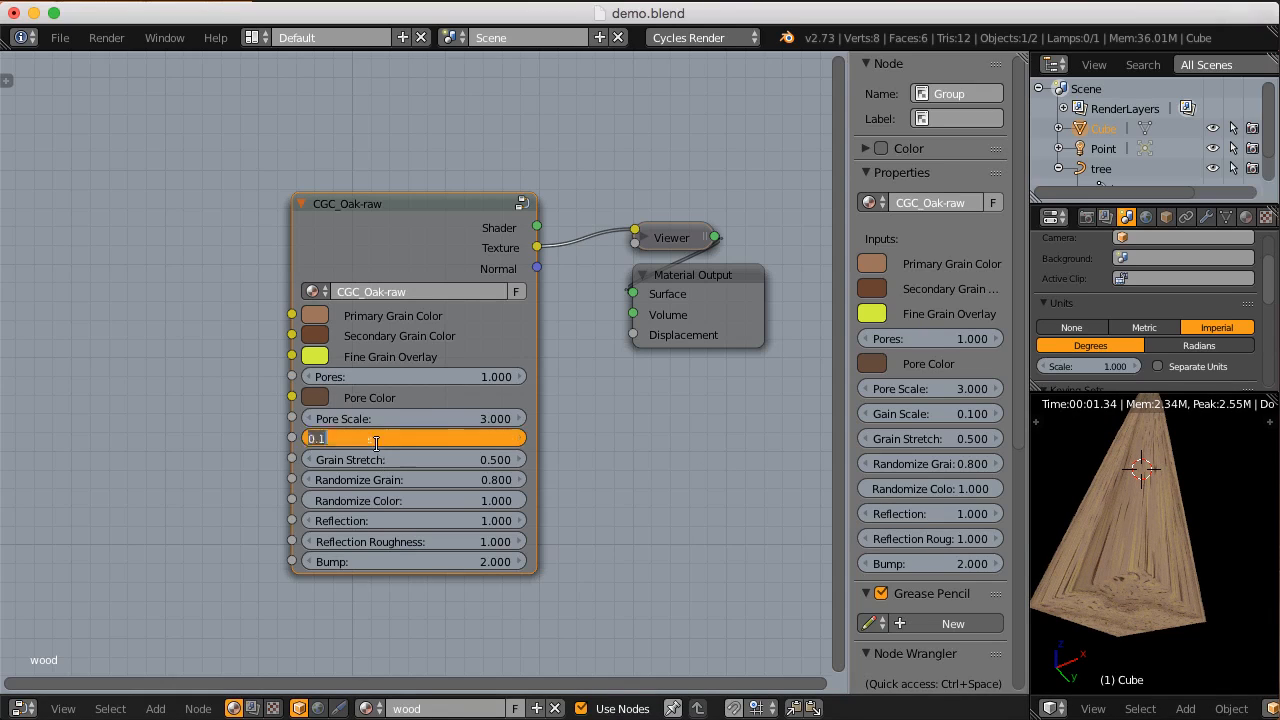
text(.2)
key(Return)
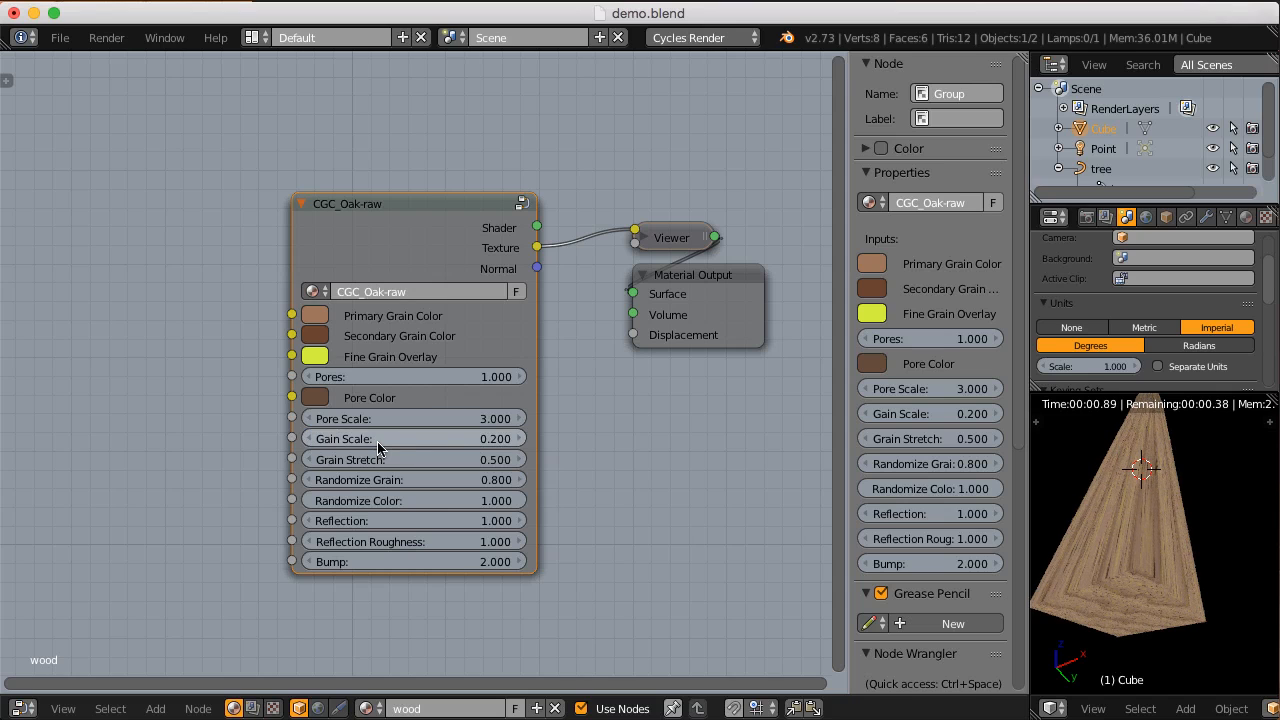
Step: Set the CGC_Oak-raw node's Gain Scale to 0.5 and inspect the grain on the block's end
click(378, 440)
text(.5)
key(Return)
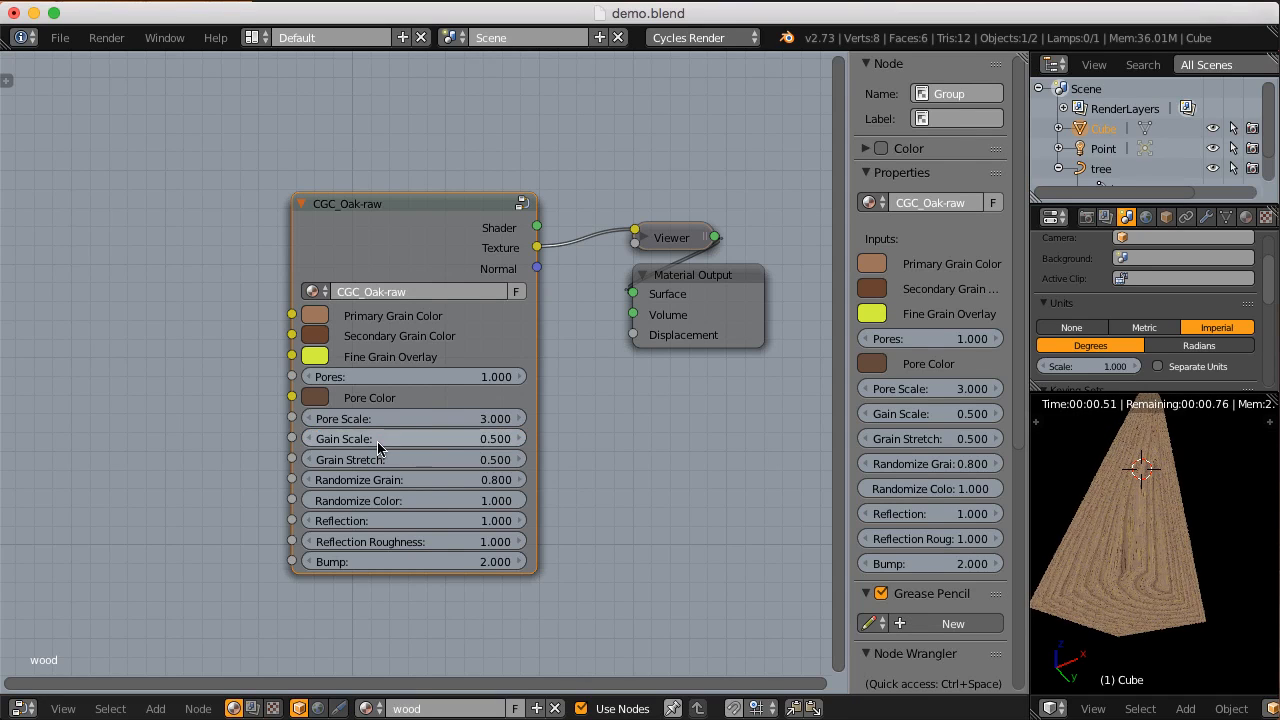
scroll(1190, 545, up, 5)
middle_drag(1142, 576, 1150, 545)
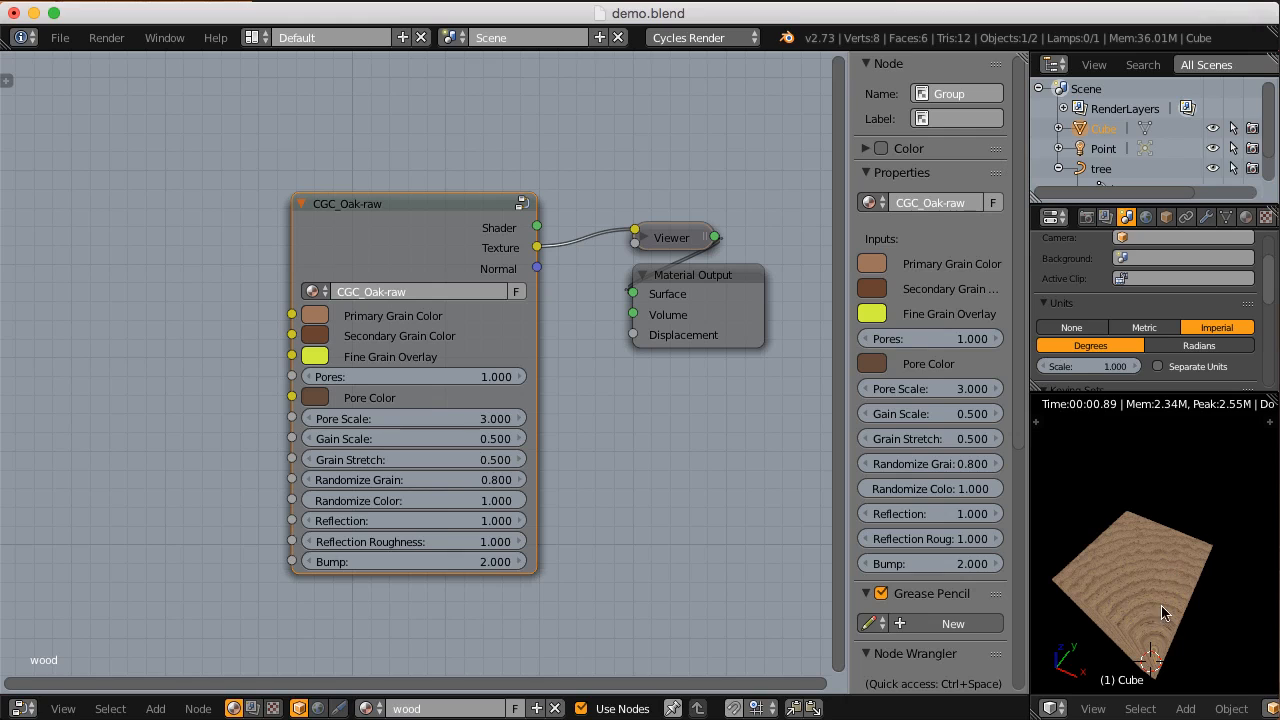
middle_drag(1157, 625, 1150, 600)
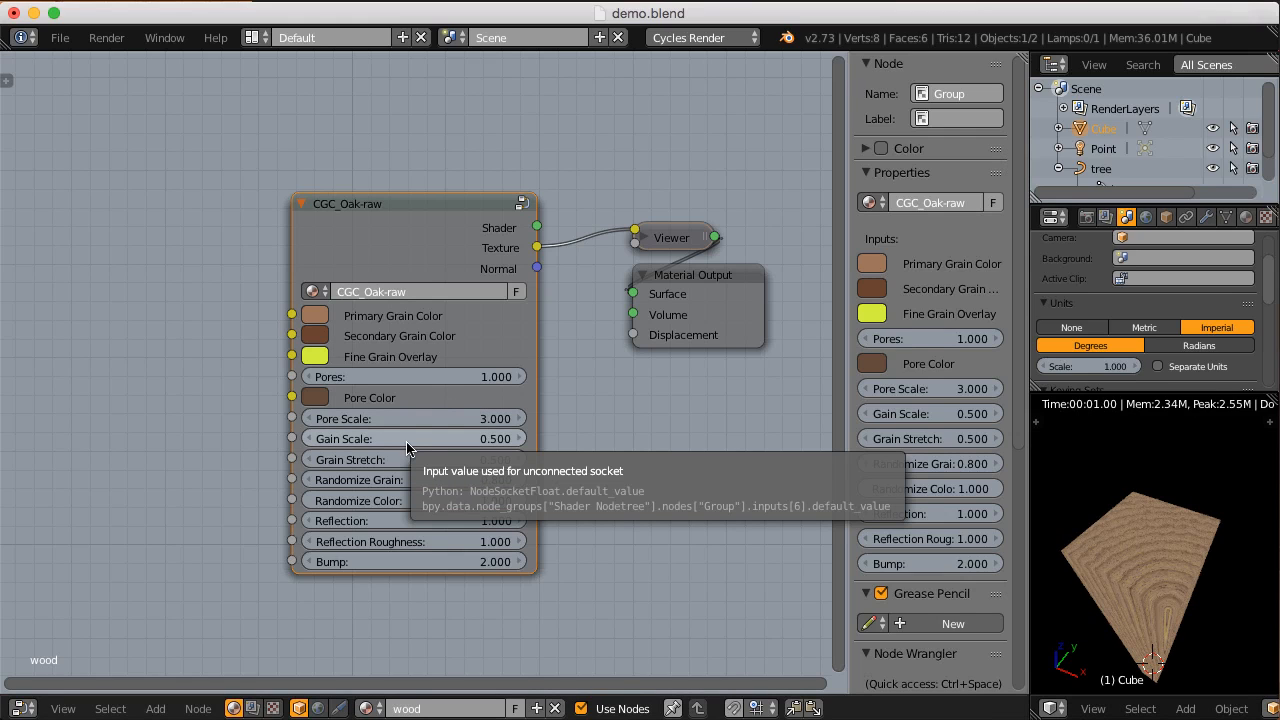
Step: Ungroup CGC_Oak-raw to expose its CGC_hardwood node and set that node's Tex Scale to 0.5
ctrl+middle_drag(404, 433, 378, 371)
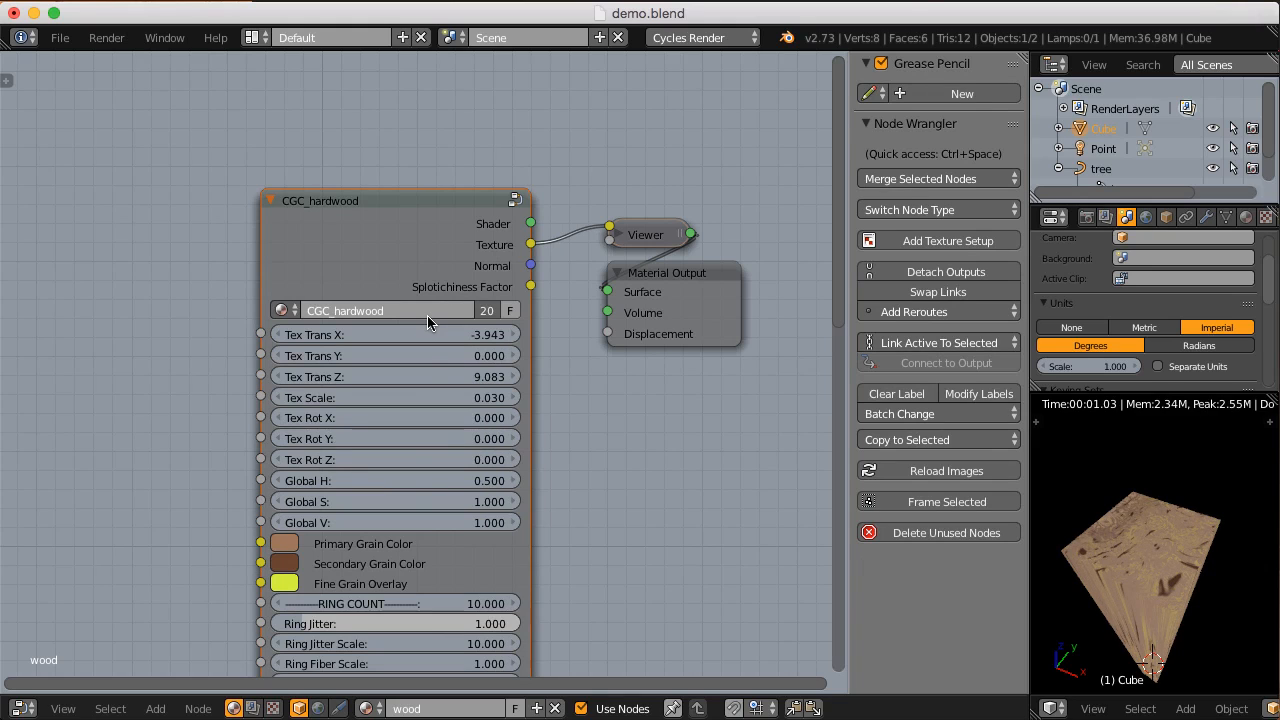
middle_drag(427, 315, 403, 290)
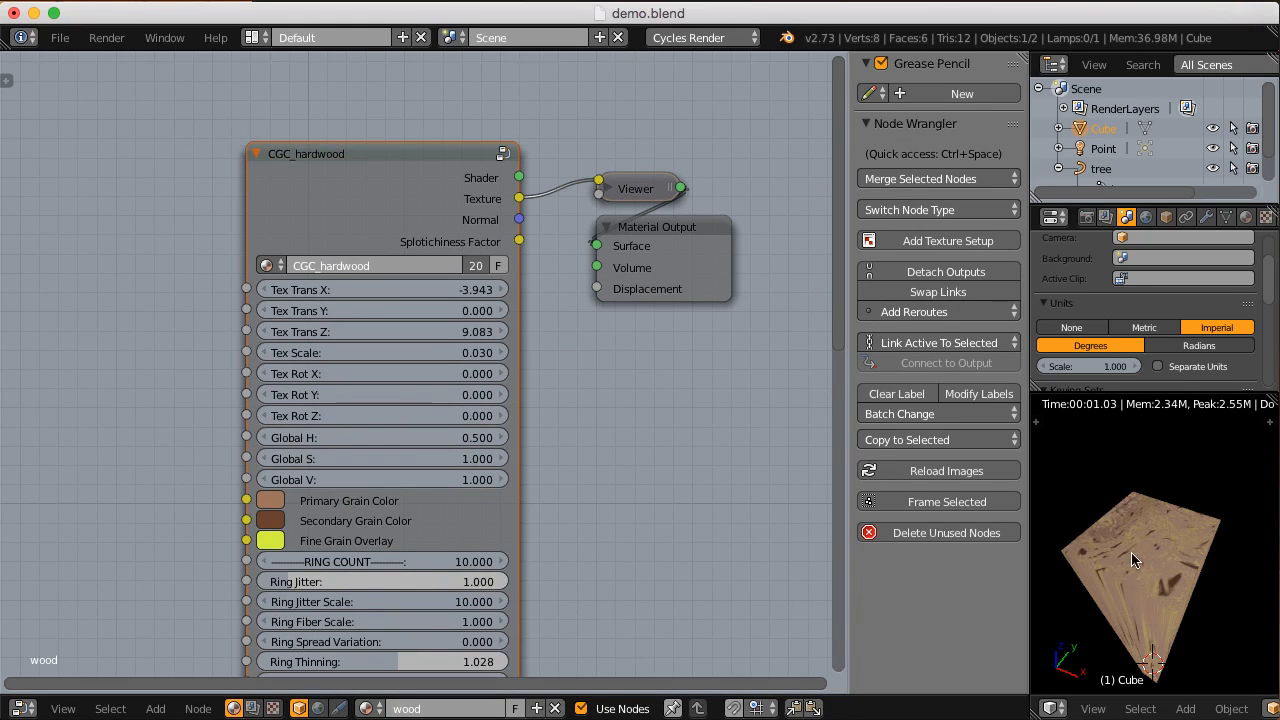
click(464, 353)
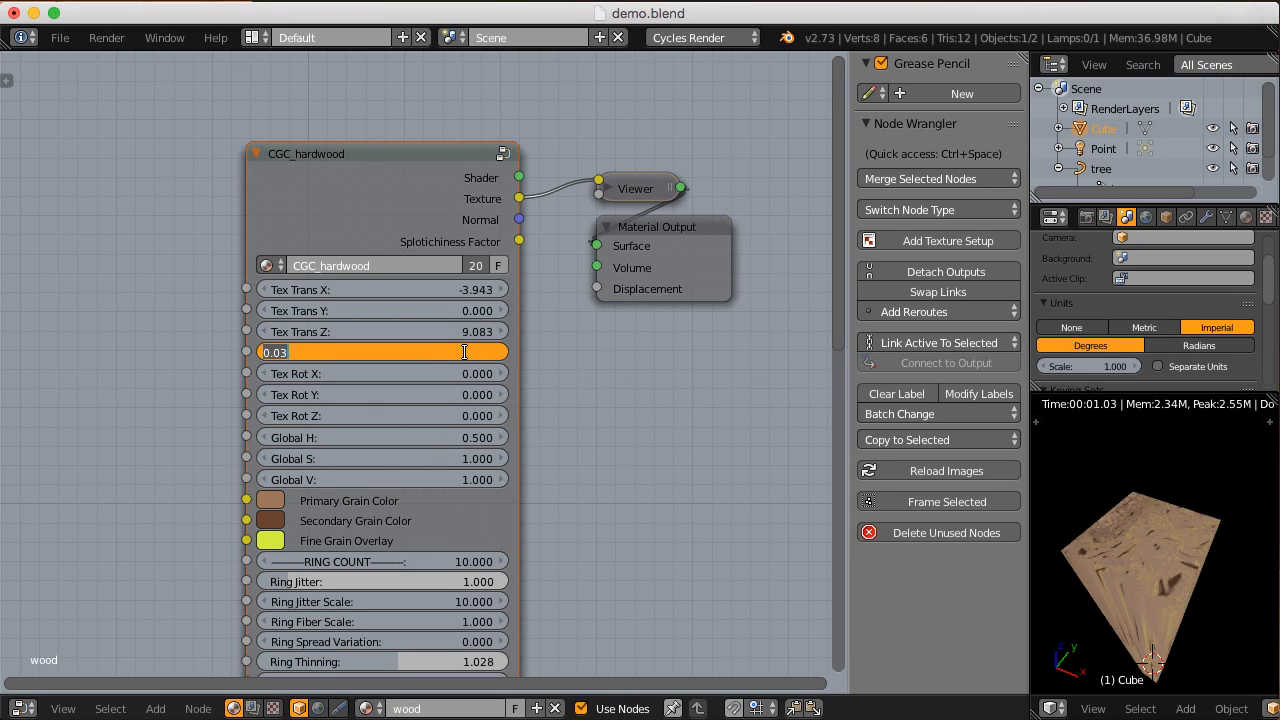
text(.5)
key(Return)
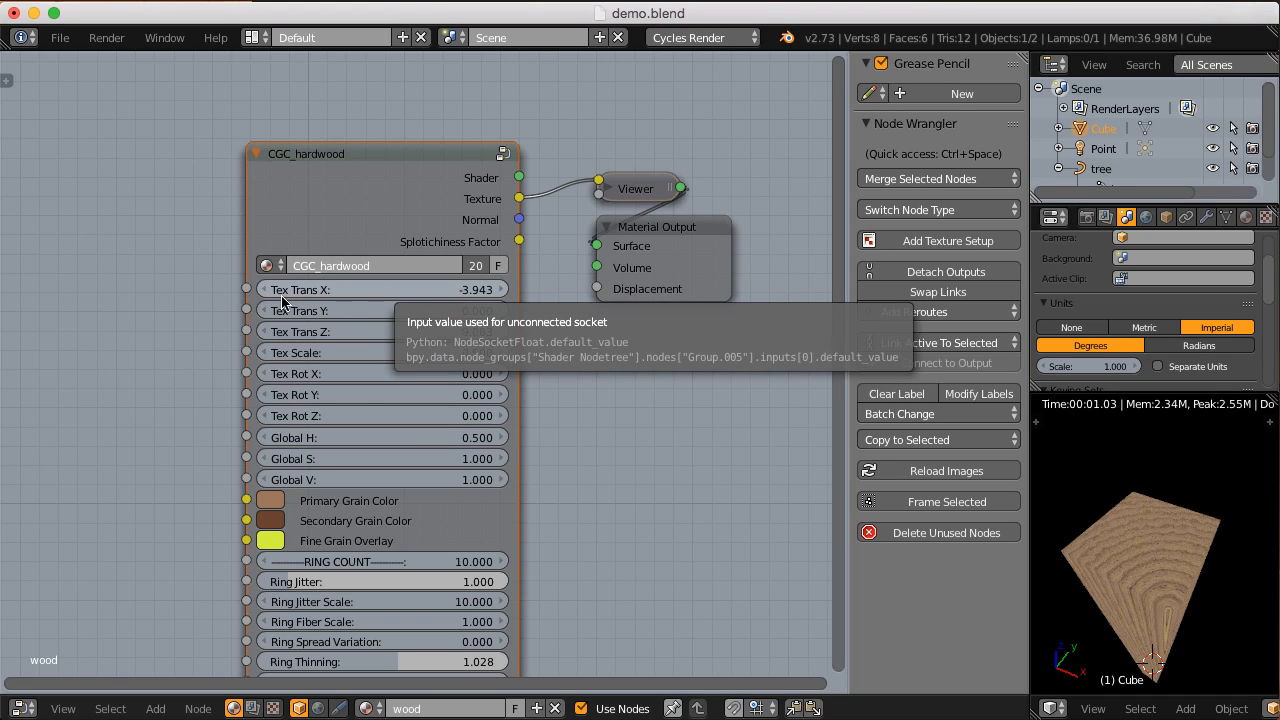
Step: Set Tex Trans X and Tex Trans Z of the CGC_hardwood node to 0
click(395, 286)
text(0)
key(Tab)
key(Tab)
text(0)
key(Return)
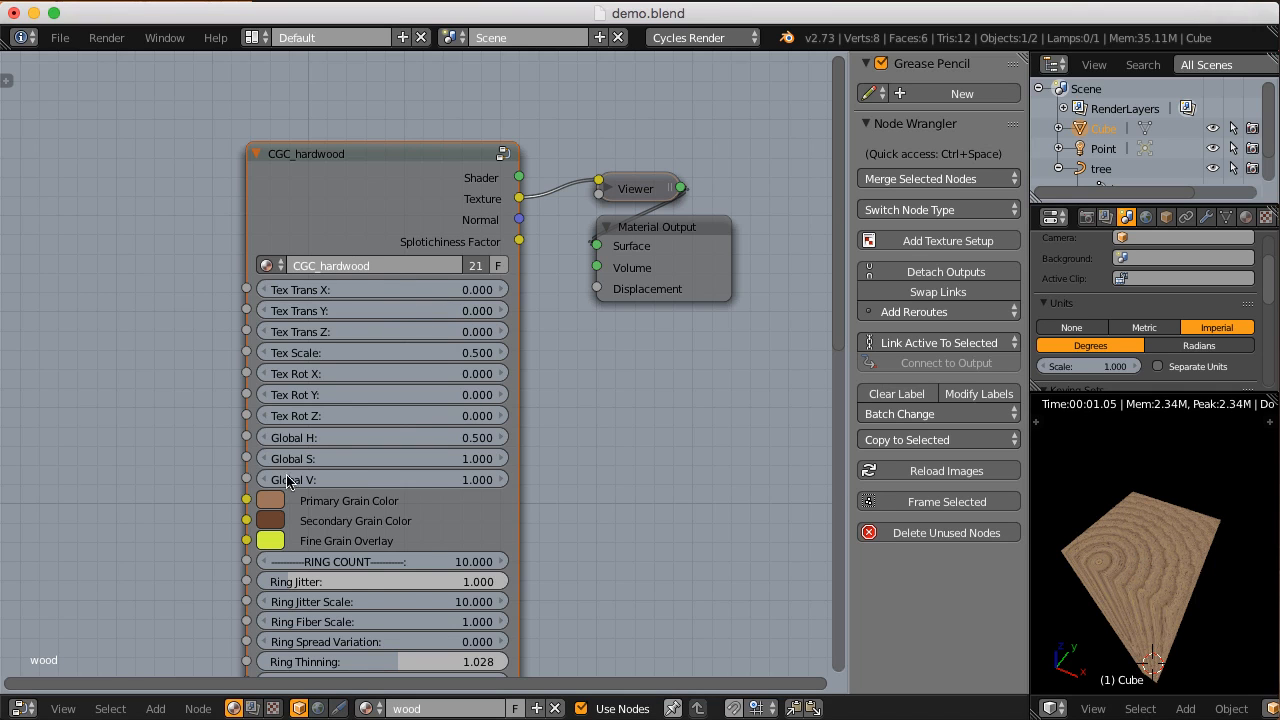
Step: Reduce the Randomize Grain value of the CGC_hardwood node to centre the growth rings, and inspect the block's end
scroll(330, 447, down, 3)
middle_drag(330, 447, 334, 400)
middle_drag(386, 440, 377, 409)
middle_drag(385, 462, 375, 443)
click(340, 582)
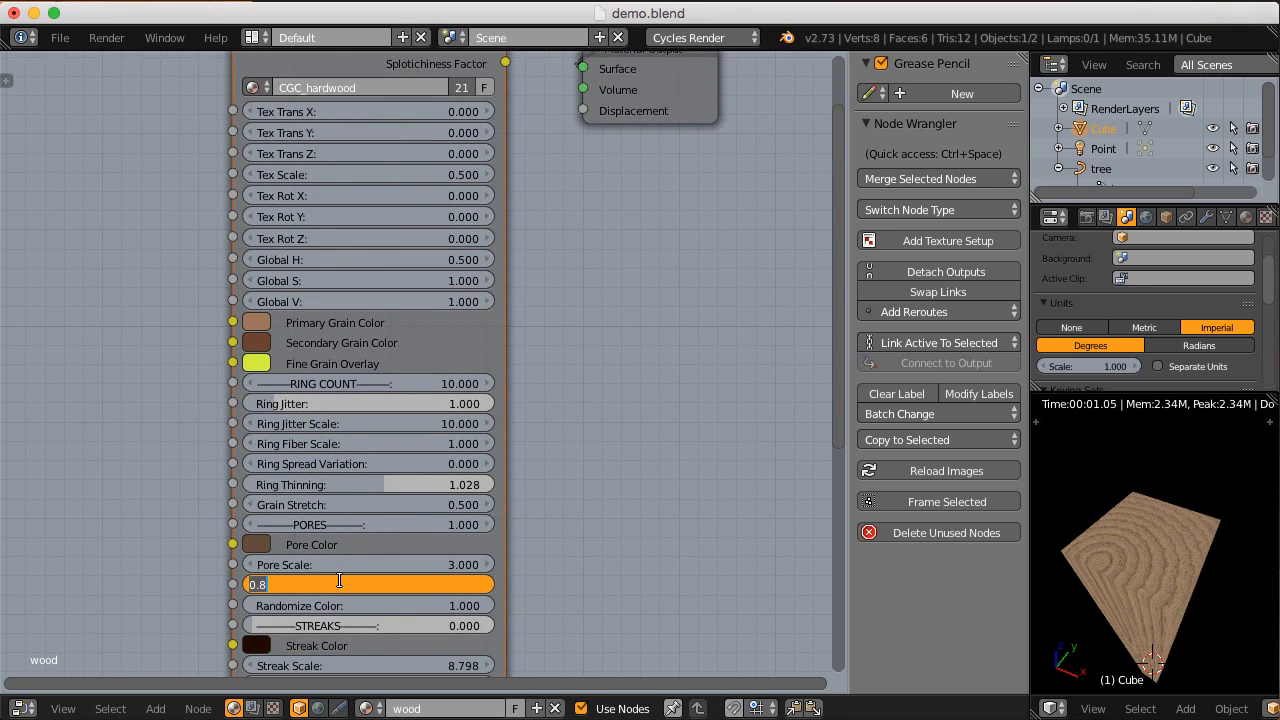
key(Return)
scroll(420, 354, up, 8)
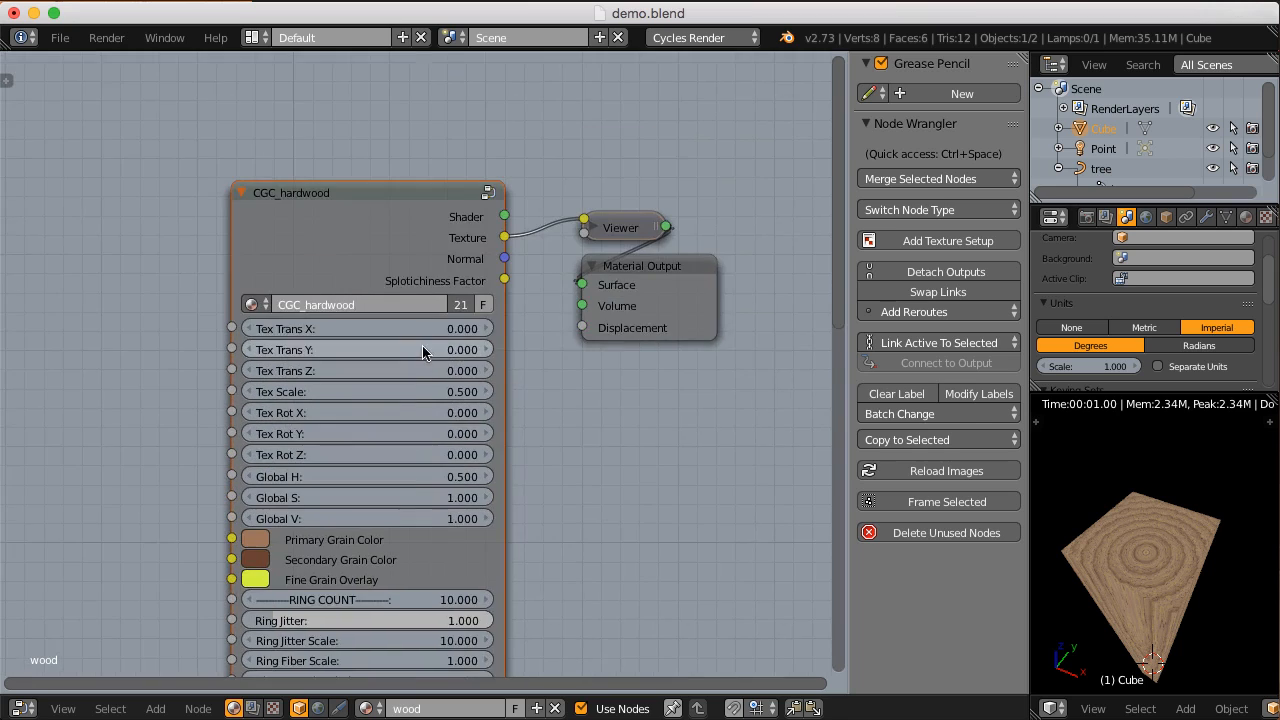
scroll(418, 354, up, 1)
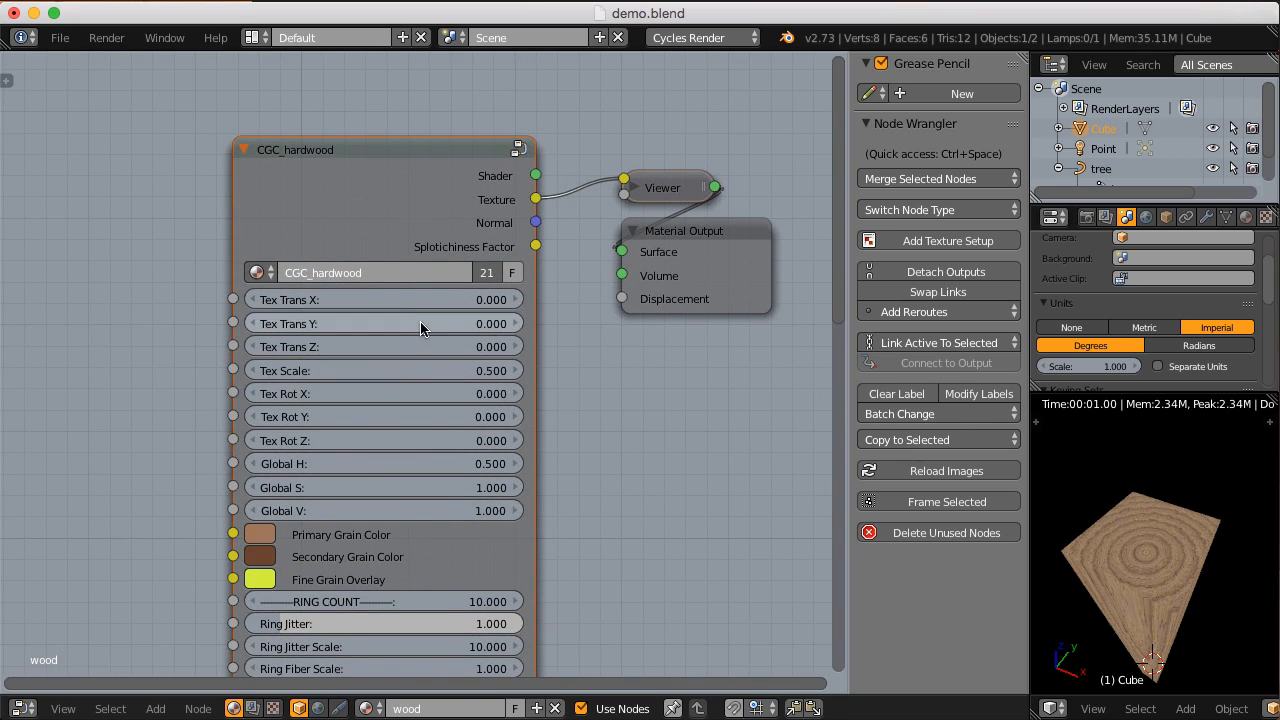
middle_drag(1146, 566, 1120, 562)
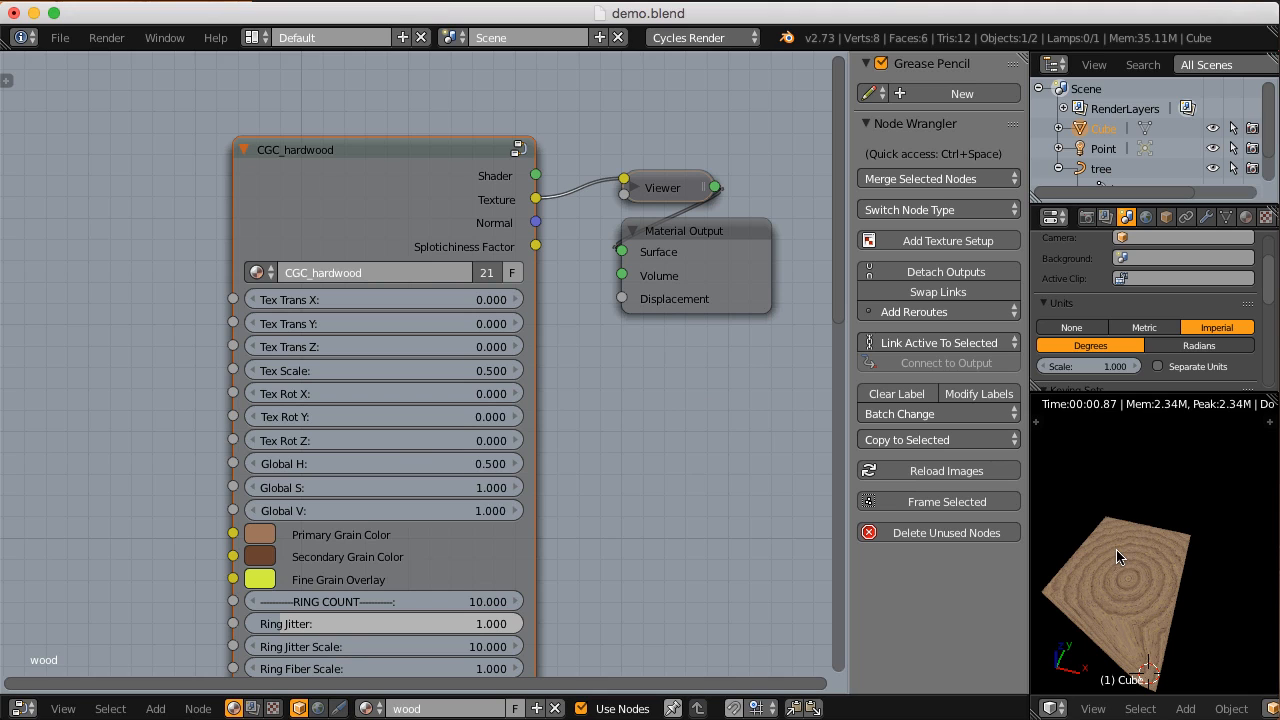
Step: Try a Global H of 0.522 on the CGC_hardwood node and restore it to 0.5
scroll(560, 415, up, 1)
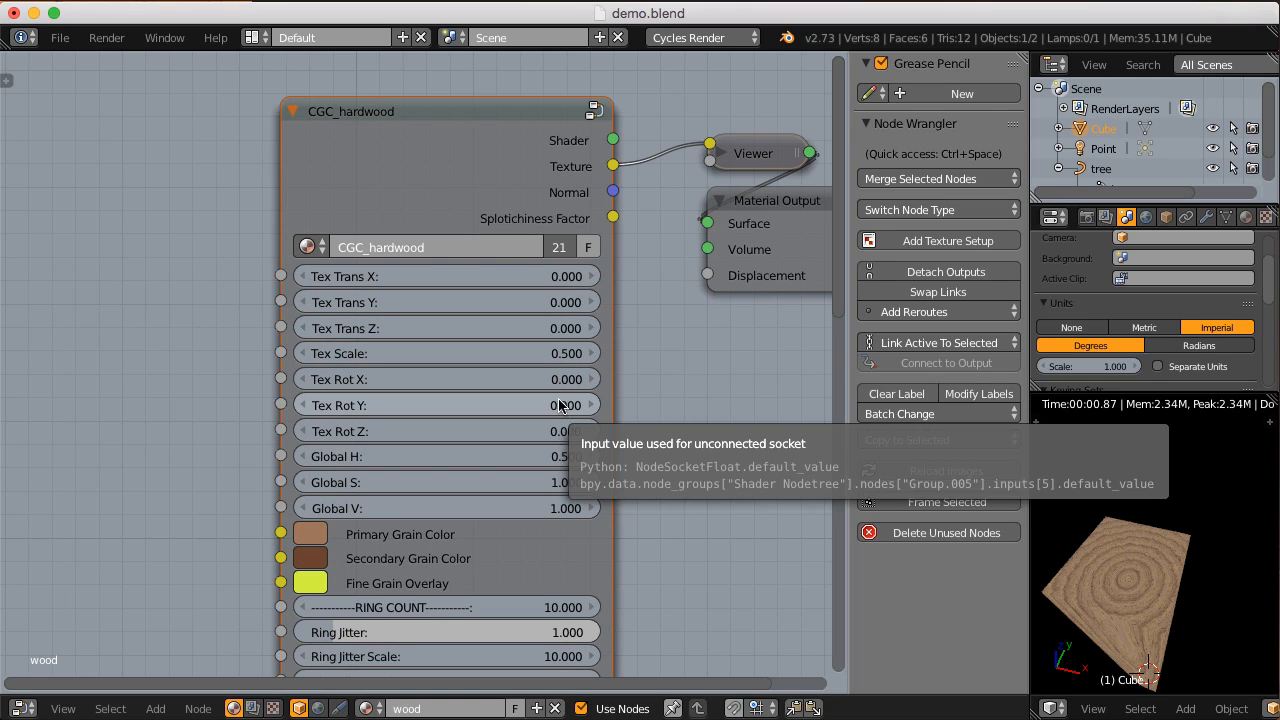
middle_drag(538, 444, 534, 386)
scroll(494, 395, up, 1)
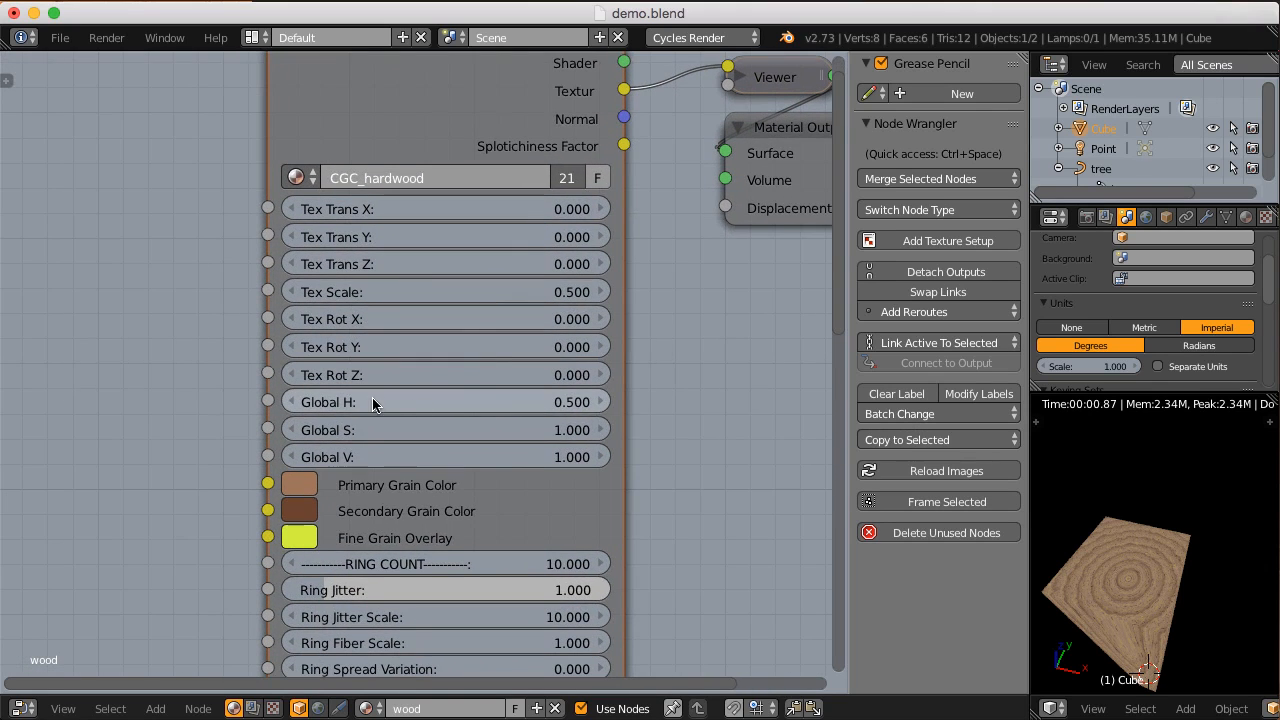
middle_drag(394, 447, 371, 424)
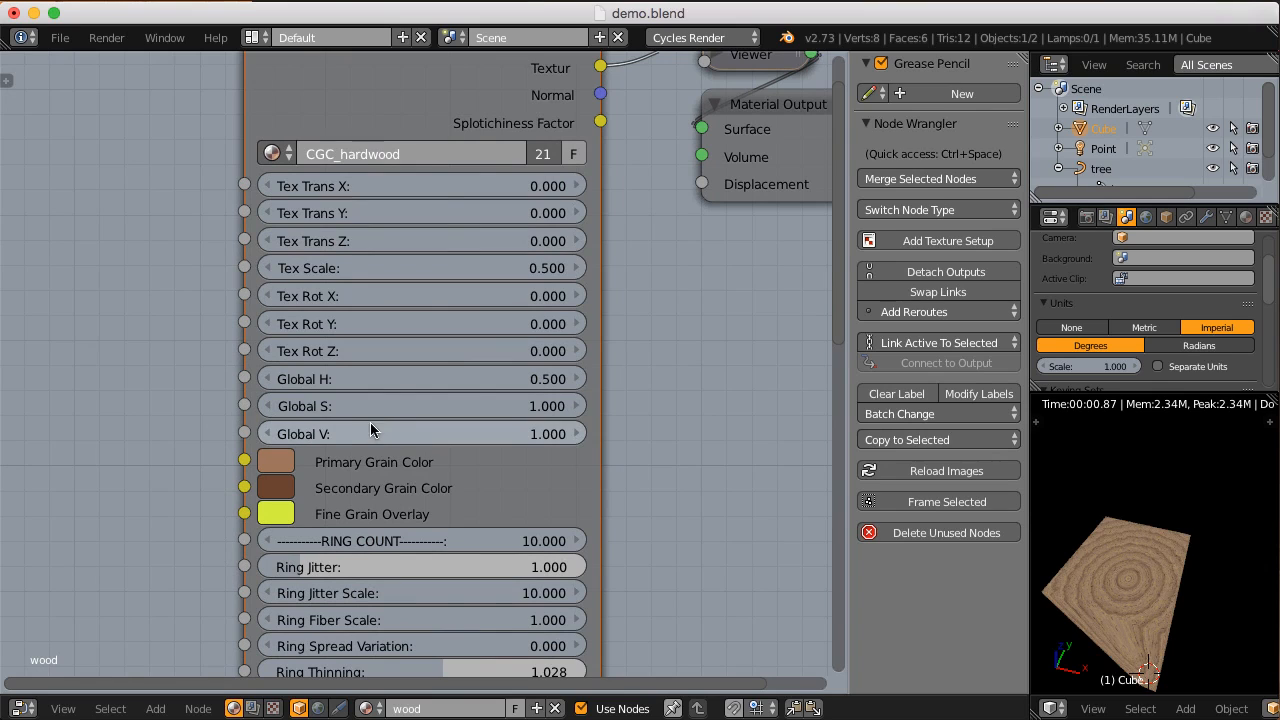
click(497, 381)
mouse_move(497, 381)
mouse_down()
mouse_move(433, 381)
mouse_move(503, 378)
mouse_up()
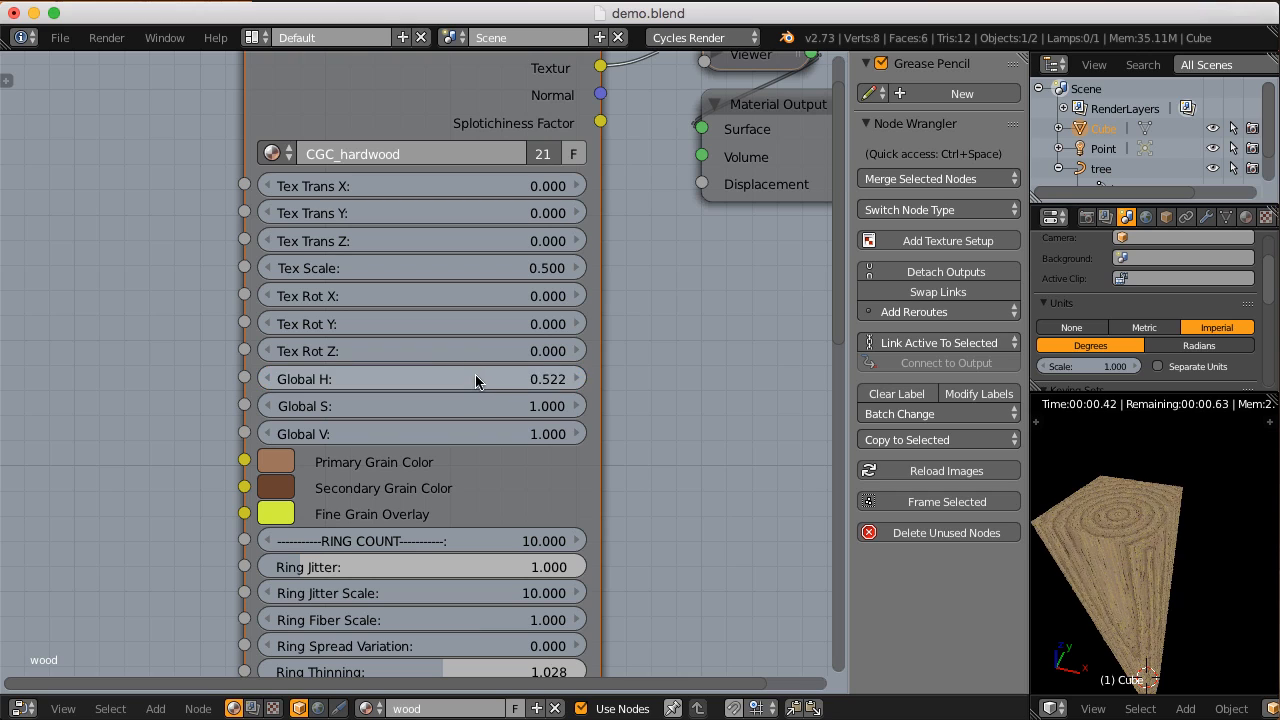
click(476, 381)
text(.5)
key(Return)
Step: Set Global S to 1.3 and Global V to 0.9 on the CGC_hardwood node
mouse_move(420, 403)
middle_down()
mouse_move(420, 420)
mouse_move(421, 389)
middle_up()
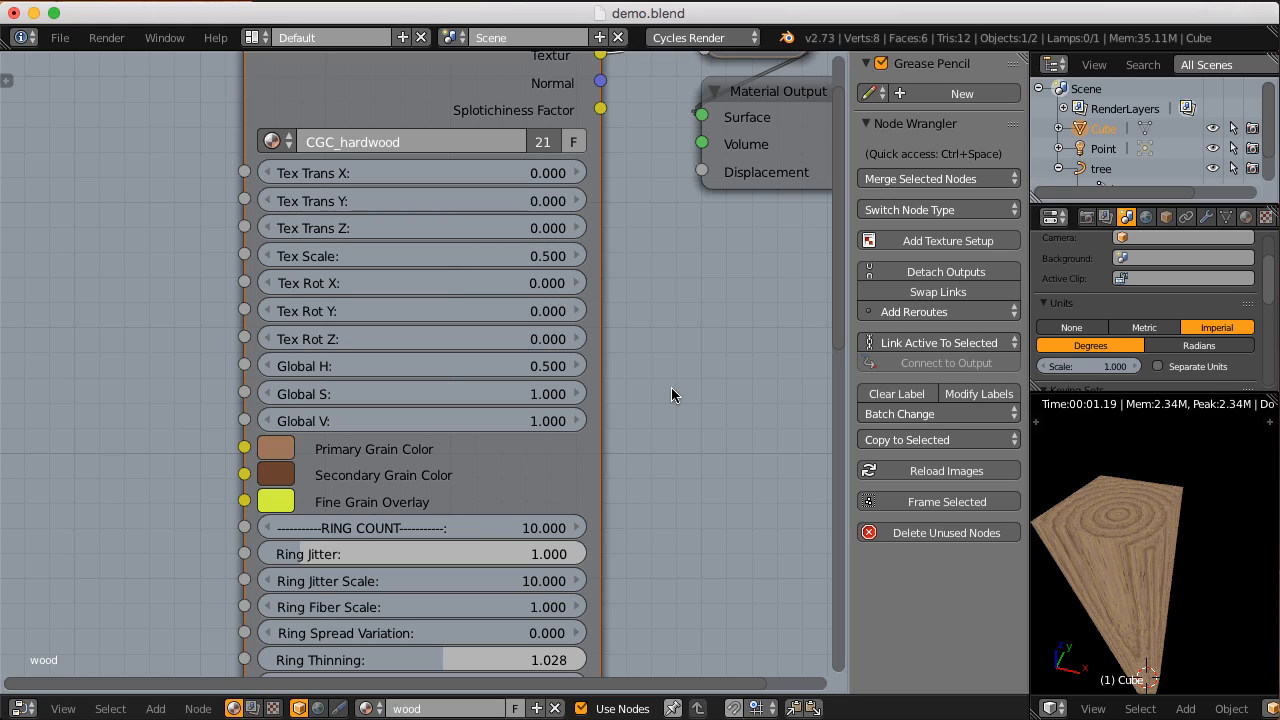
click(452, 388)
text(1.3)
key(Return)
click(472, 424)
text(0.9)
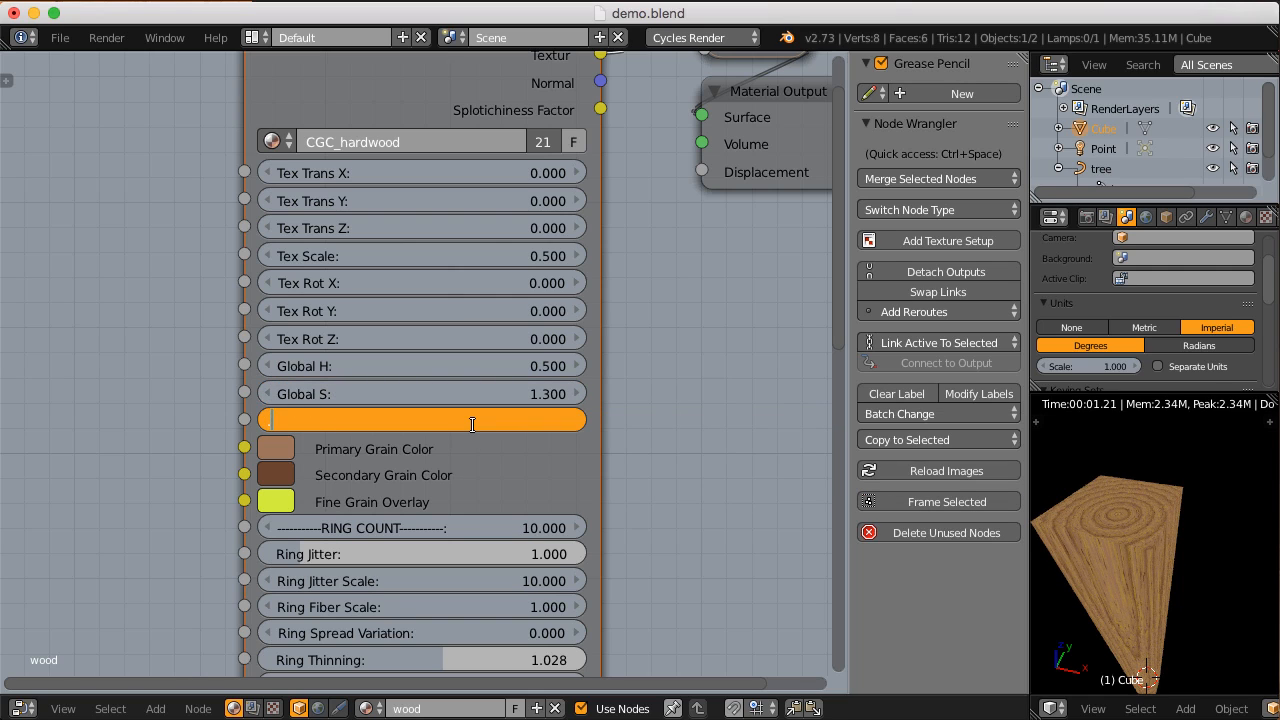
key(Return)
scroll(470, 421, down, 2)
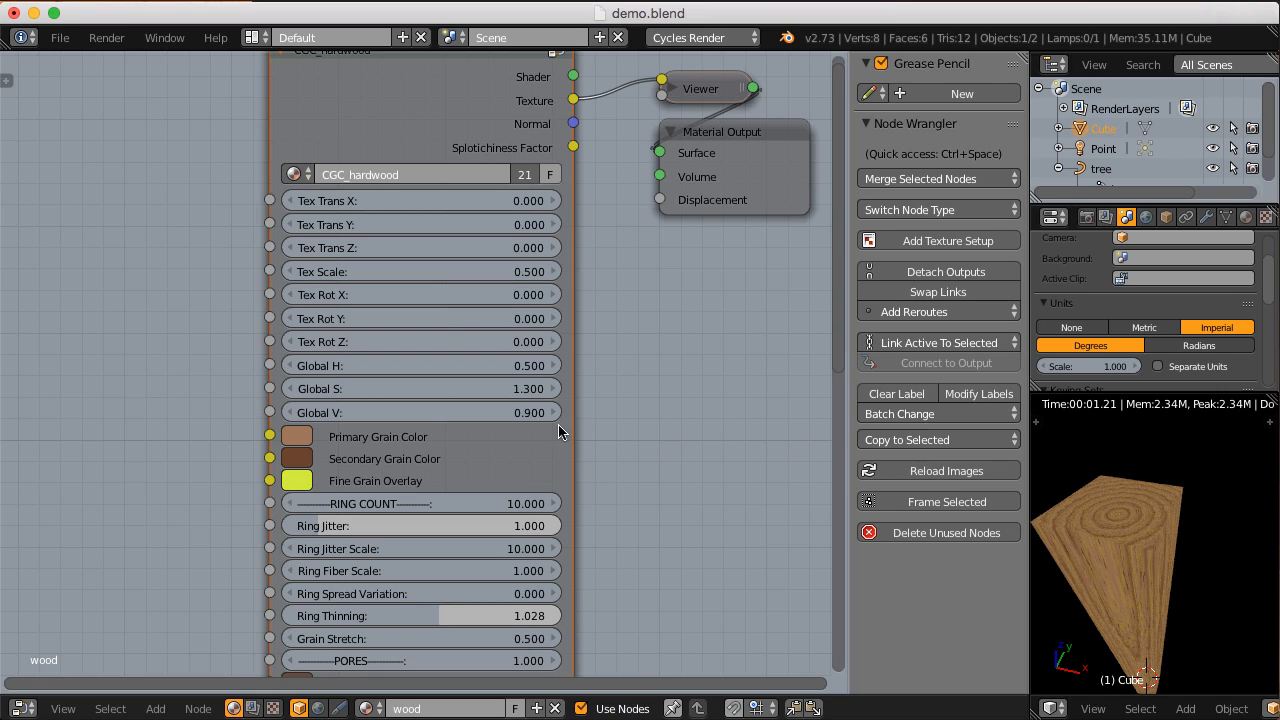
Step: Set both Global S and Global V of the CGC_hardwood node to 1
click(461, 383)
text(1)
key(Tab)
text(1)
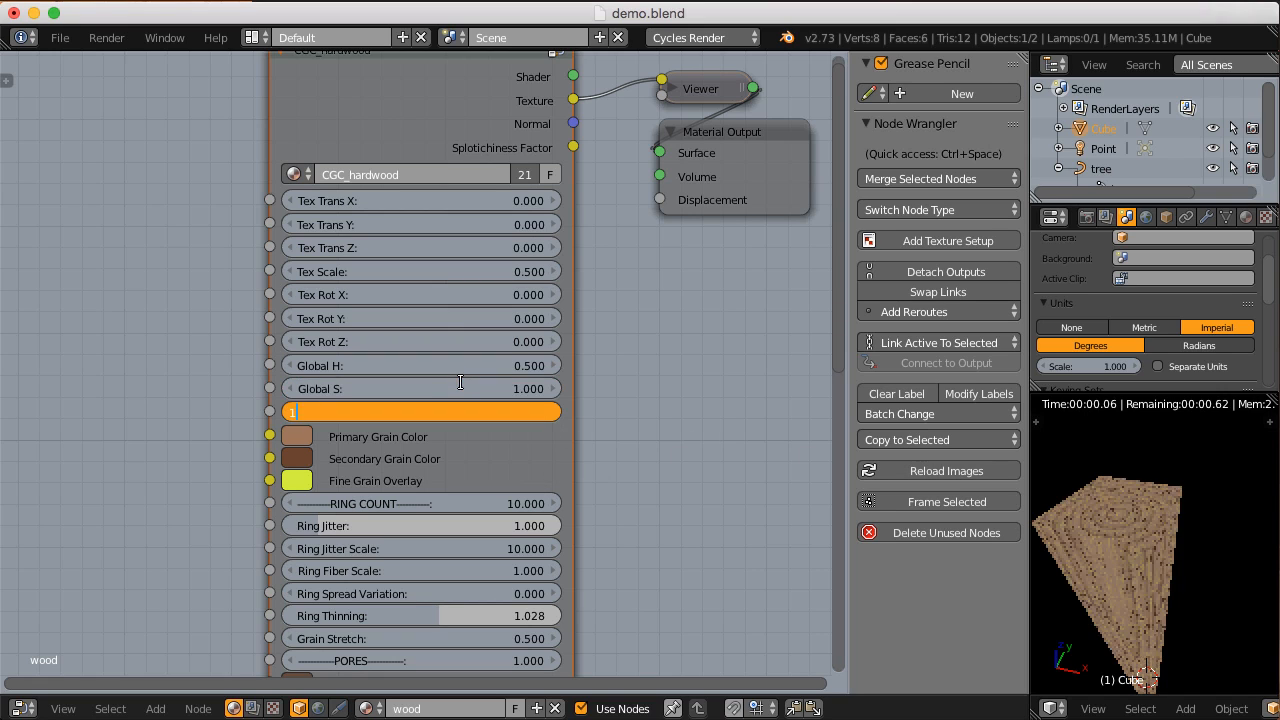
key(Return)
scroll(484, 322, down, 3)
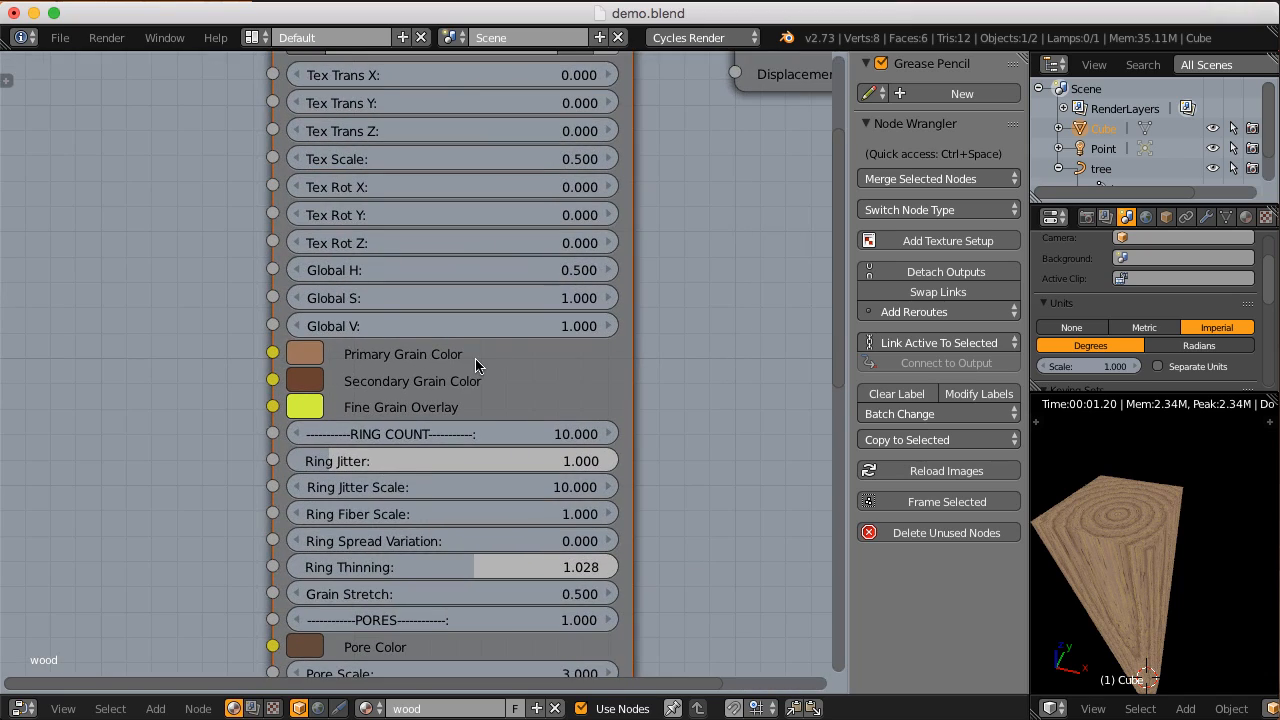
scroll(470, 370, up, 1)
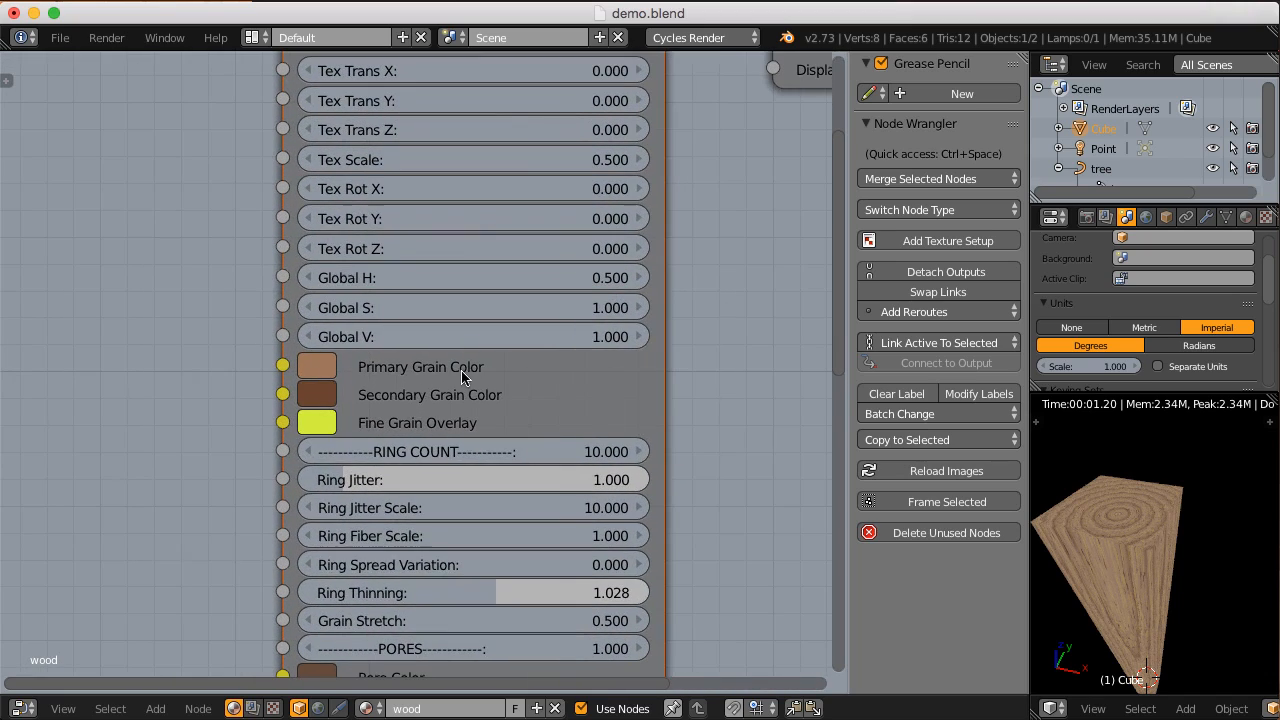
Step: Darken the Secondary Grain Color of the CGC_hardwood node to a very dark brown
click(317, 366)
drag(407, 524, 451, 505)
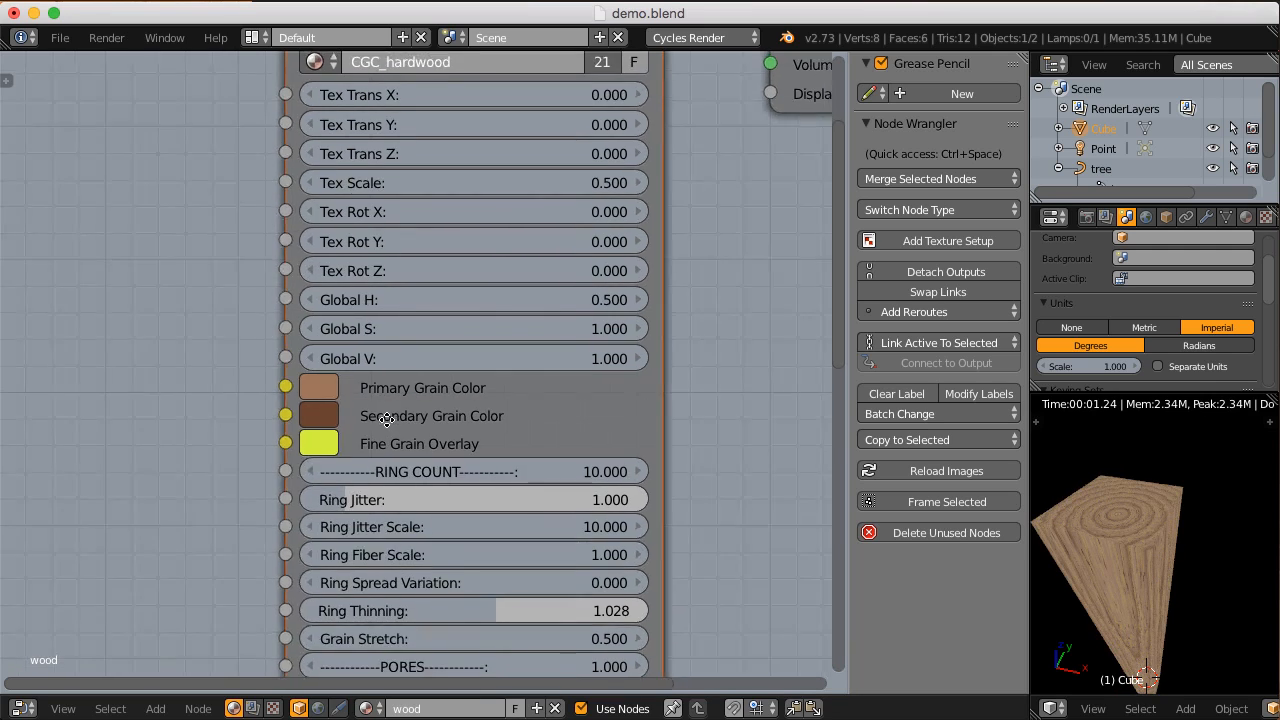
scroll(384, 409, down, 1)
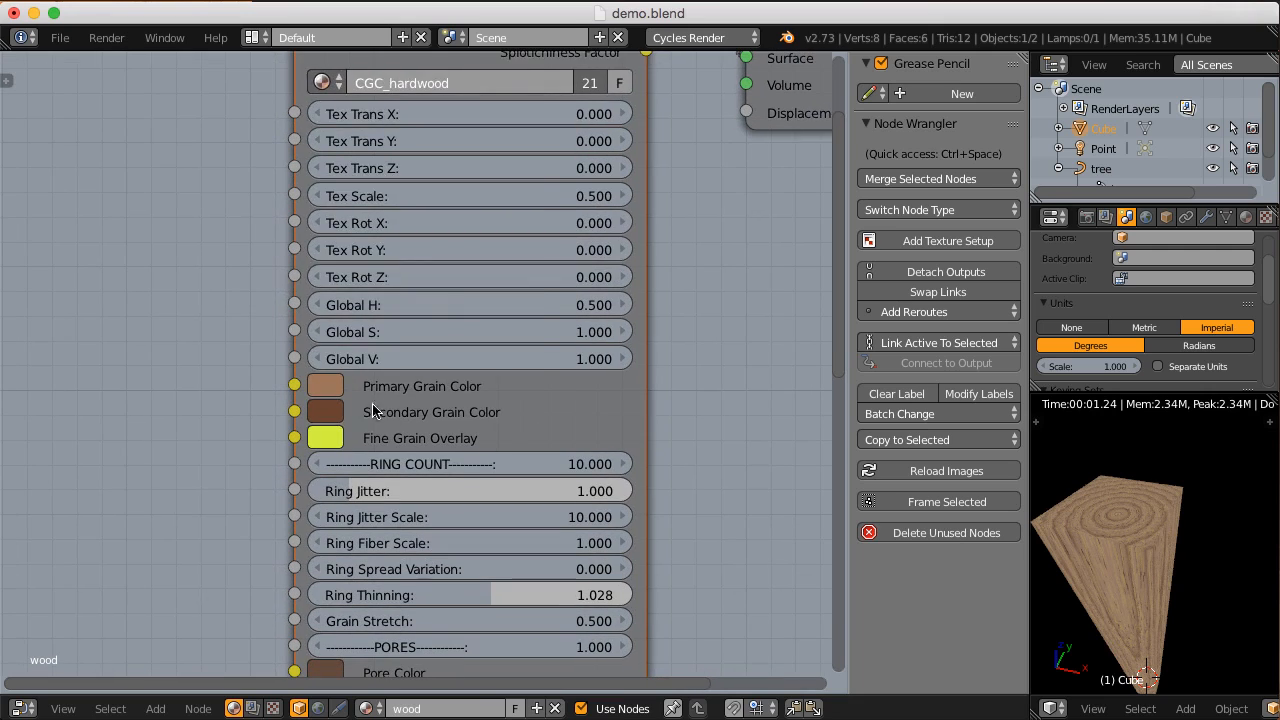
click(330, 415)
drag(522, 170, 520, 204)
middle_drag(463, 409, 465, 385)
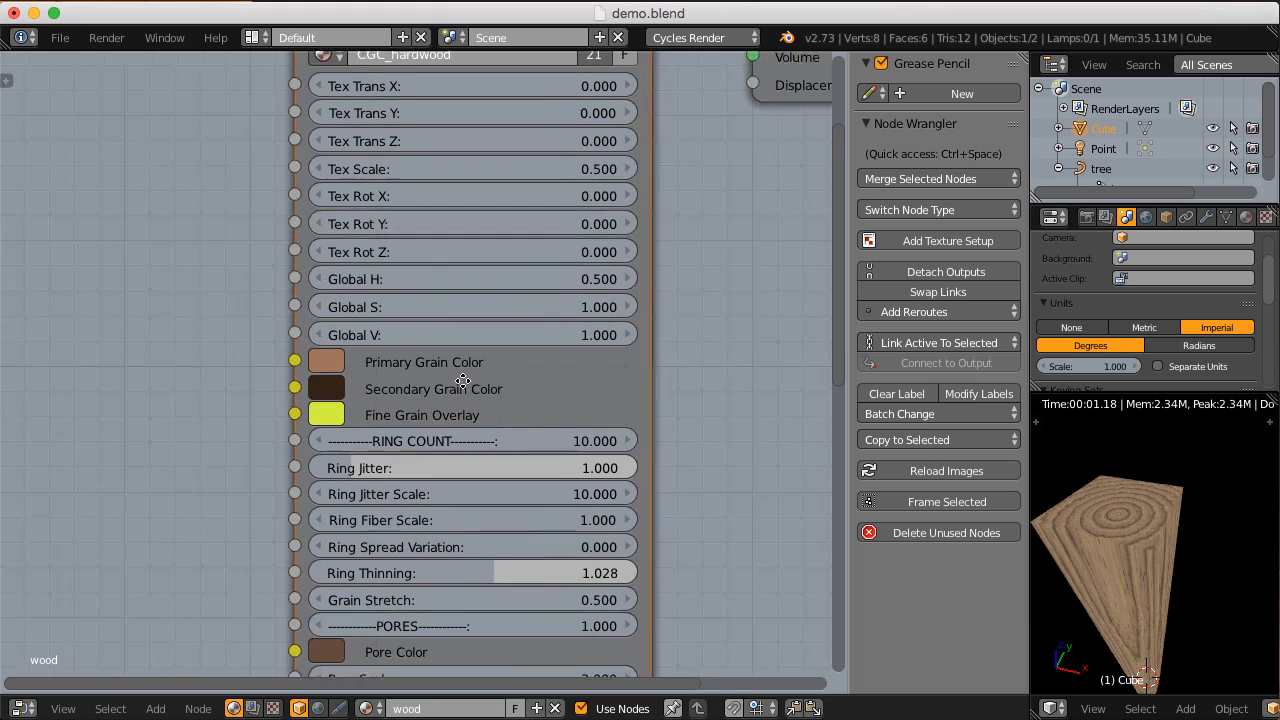
Step: Inspect the grain up close, try a blue-violet Fine Grain Overlay colour on the CGC_hardwood node and restore the yellow-green one
scroll(427, 427, up, 1)
middle_drag(1083, 540, 1127, 551)
scroll(1130, 549, up, 8)
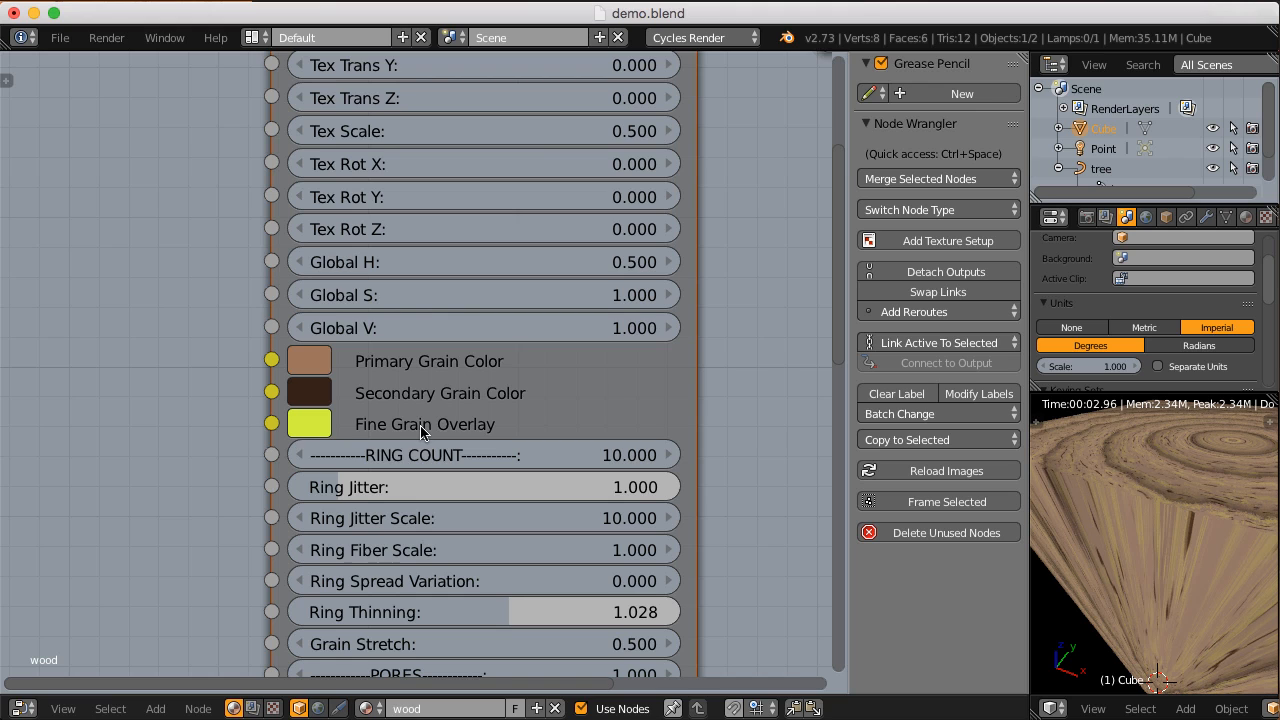
scroll(420, 430, down, 1)
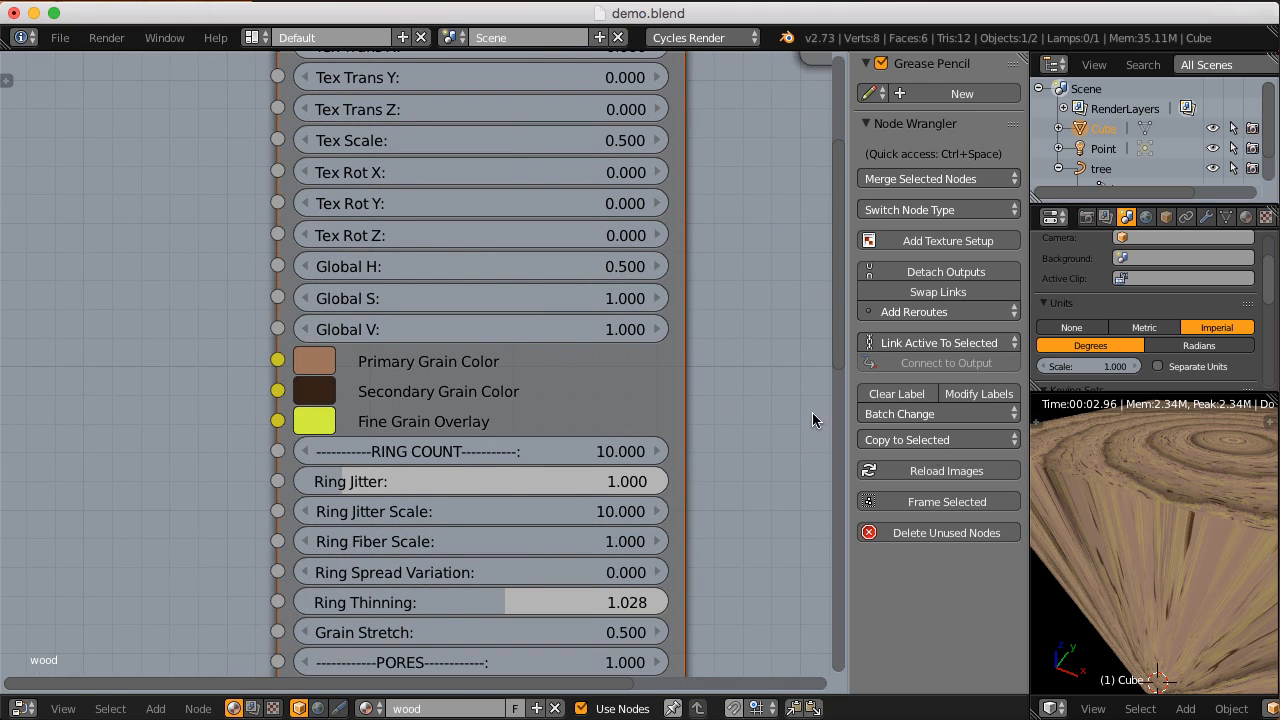
scroll(739, 374, down, 2)
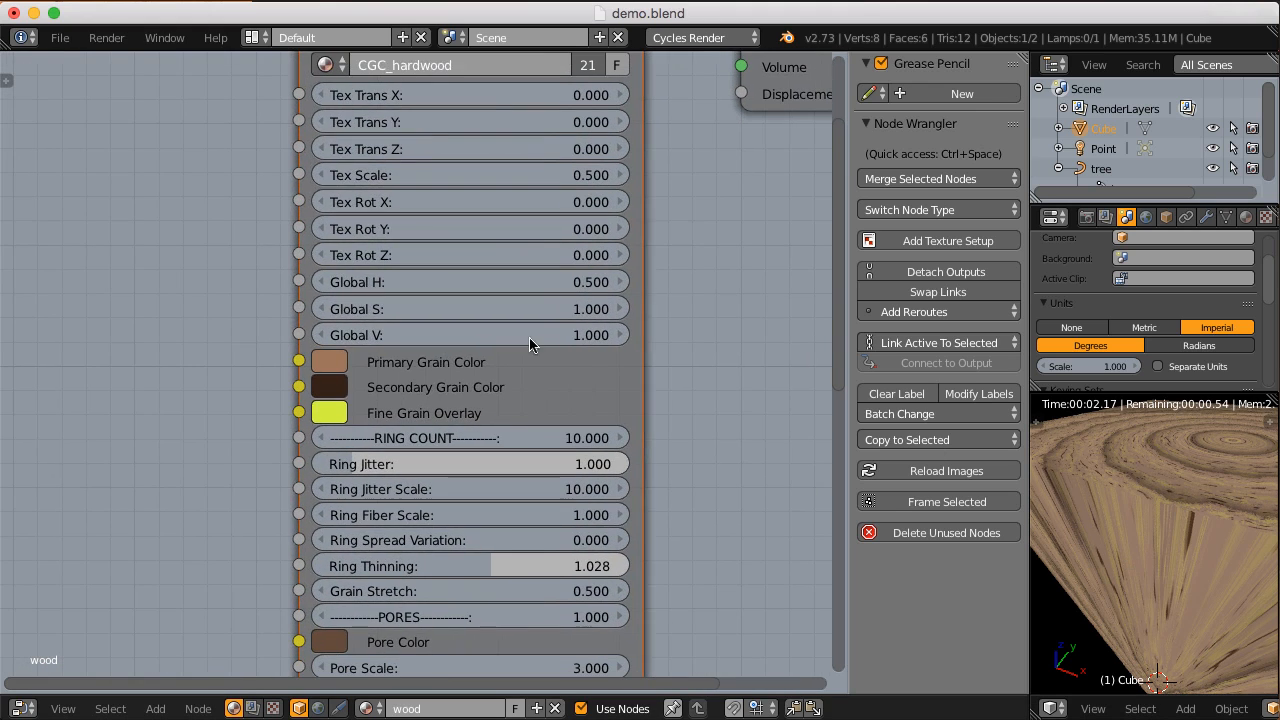
click(330, 413)
drag(352, 178, 487, 137)
key(Escape)
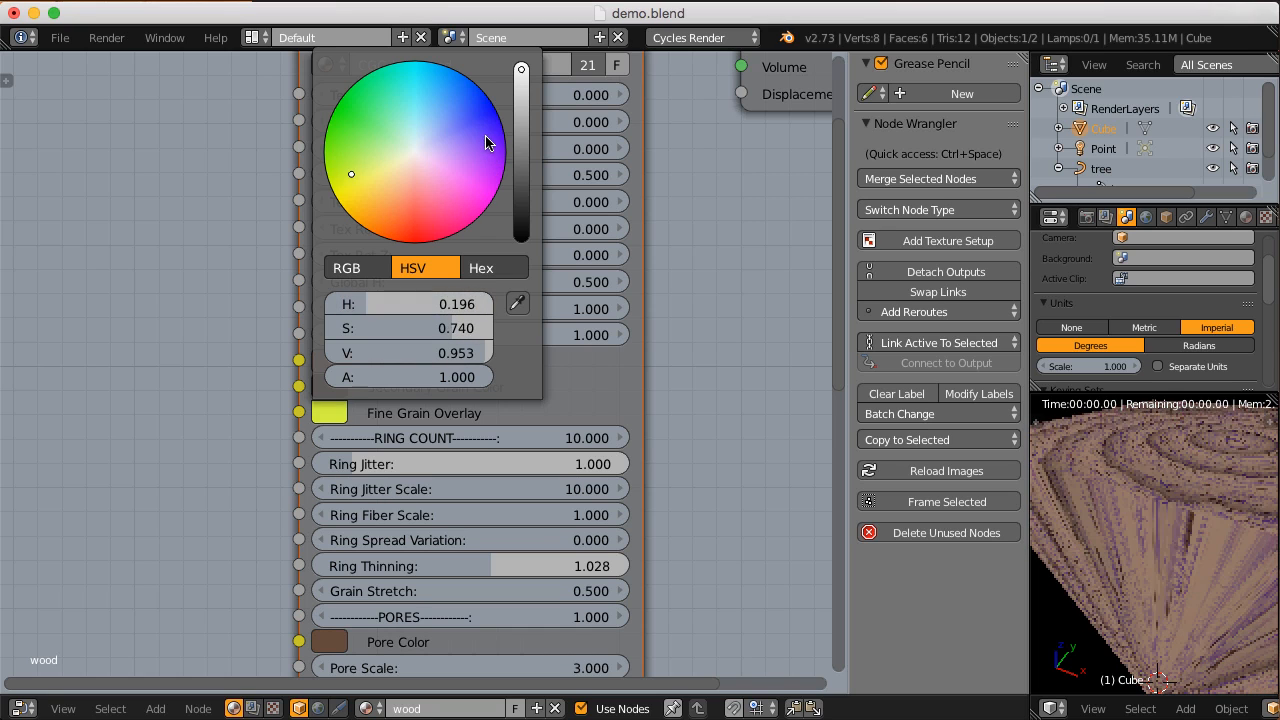
scroll(492, 406, down, 1)
middle_drag(492, 404, 480, 359)
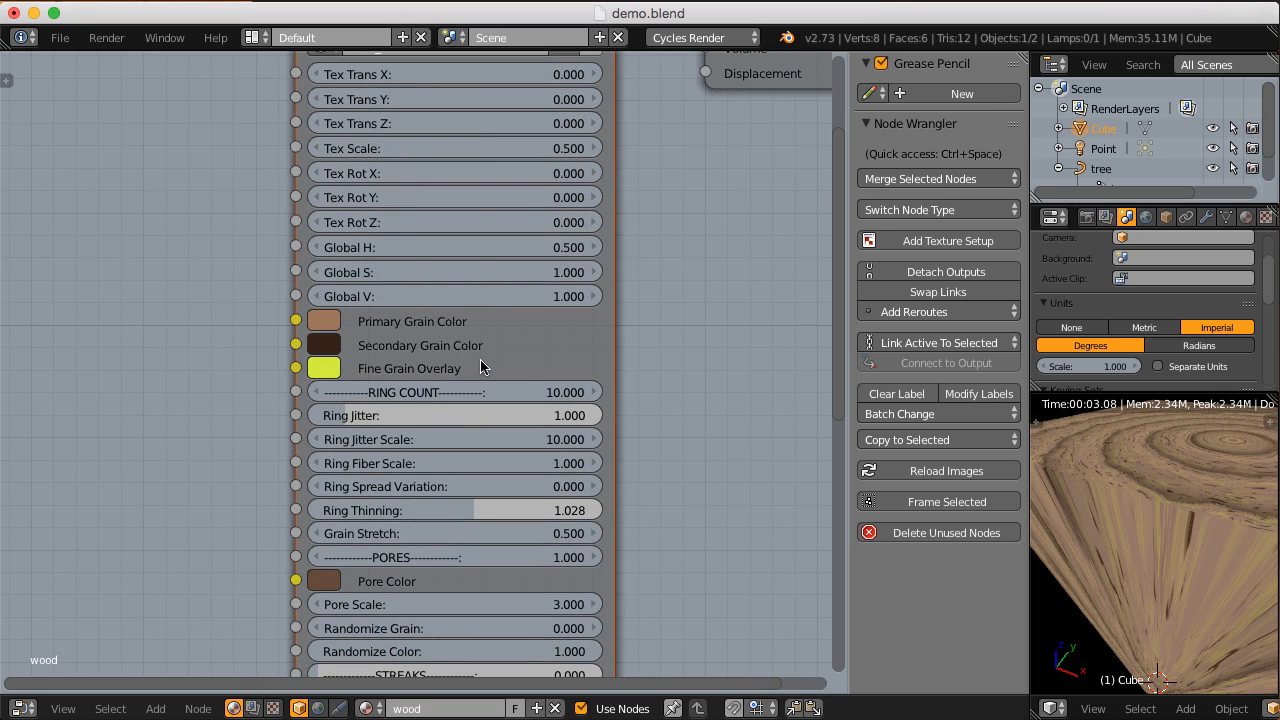
Step: Try a RING COUNT of 2 and then 20 on the CGC_hardwood node while viewing the block's end, and restore it to 10
scroll(1121, 506, down, 5)
middle_drag(1121, 506, 1117, 516)
scroll(1114, 522, up, 5)
scroll(1114, 524, down, 2)
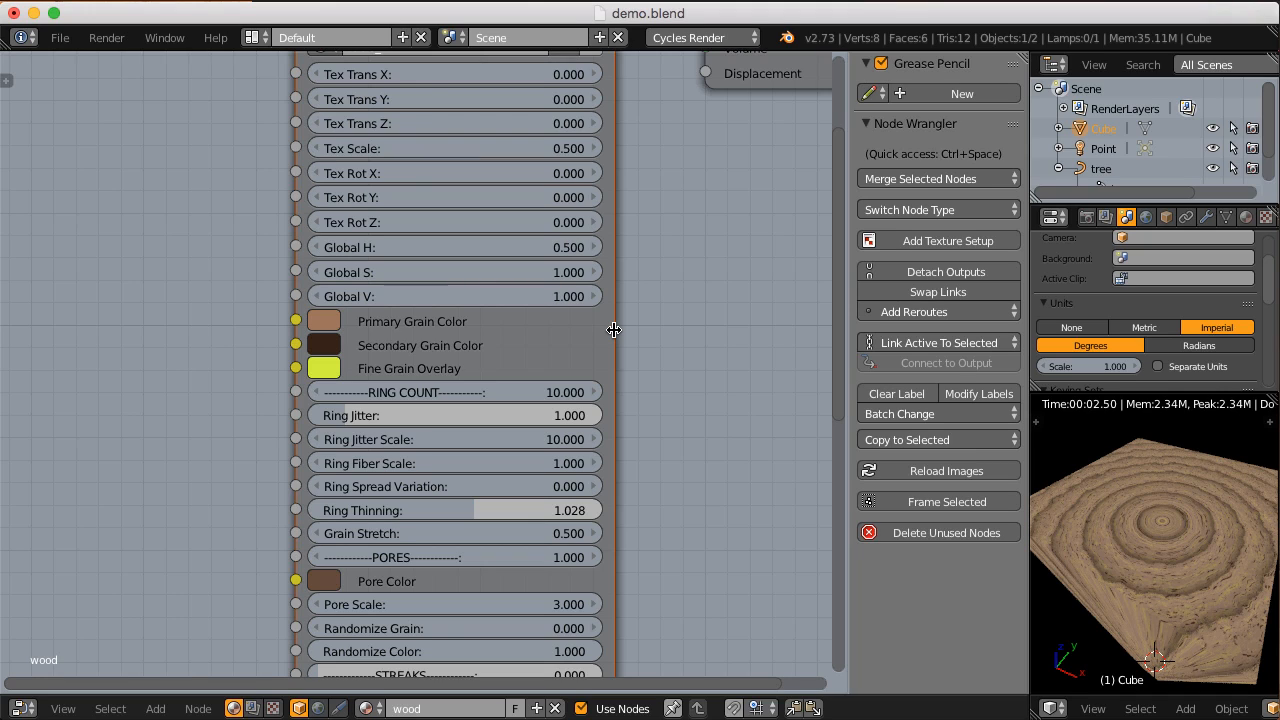
click(462, 390)
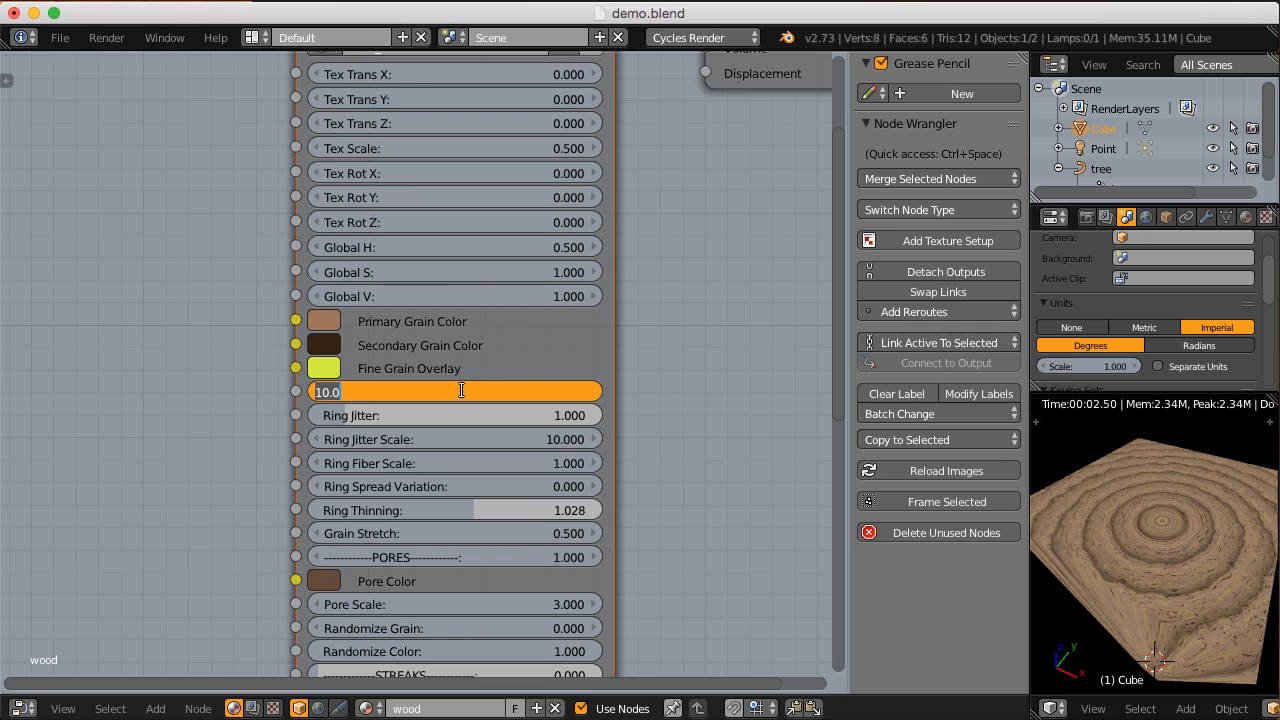
text(2)
key(Return)
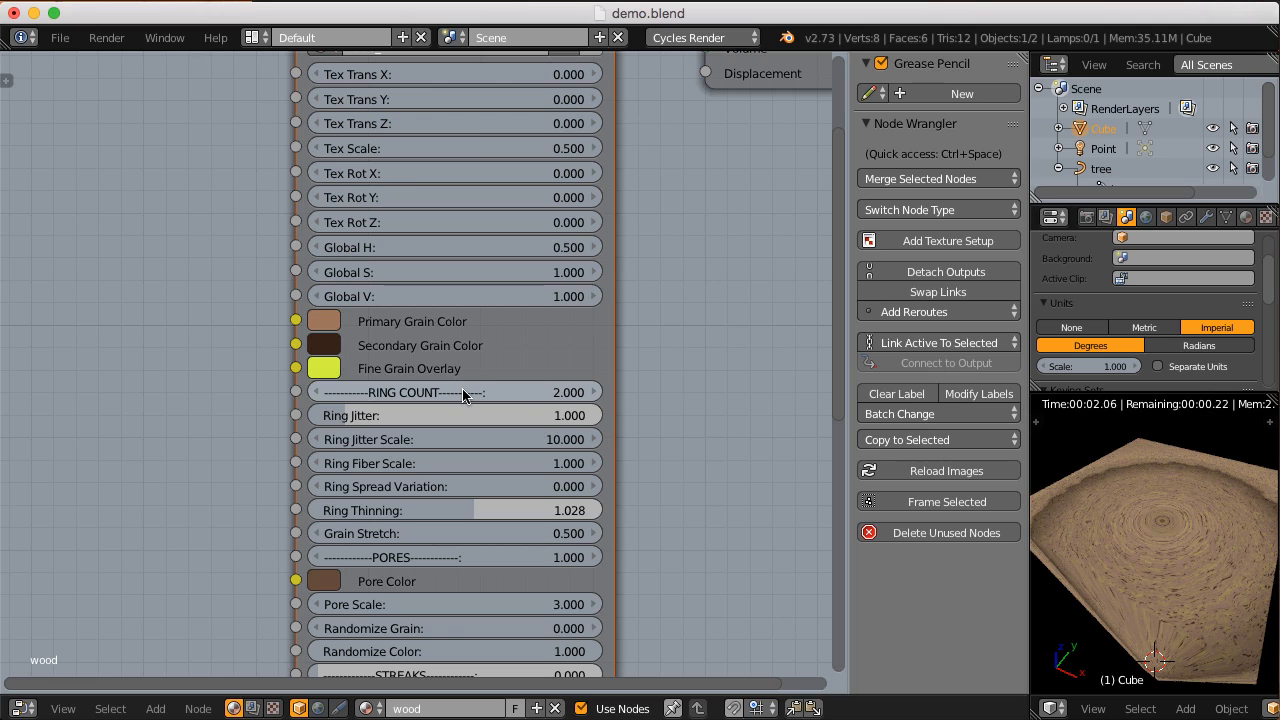
click(462, 393)
text(20)
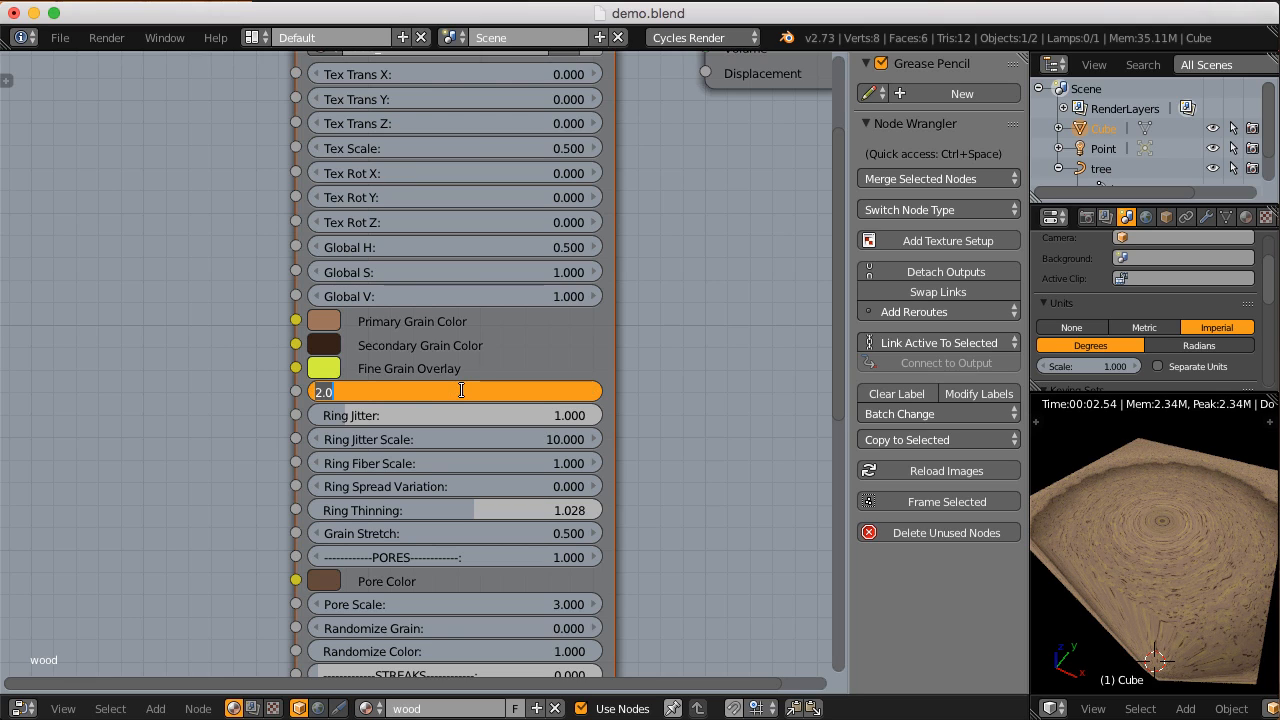
key(Return)
click(462, 393)
text(10)
key(Return)
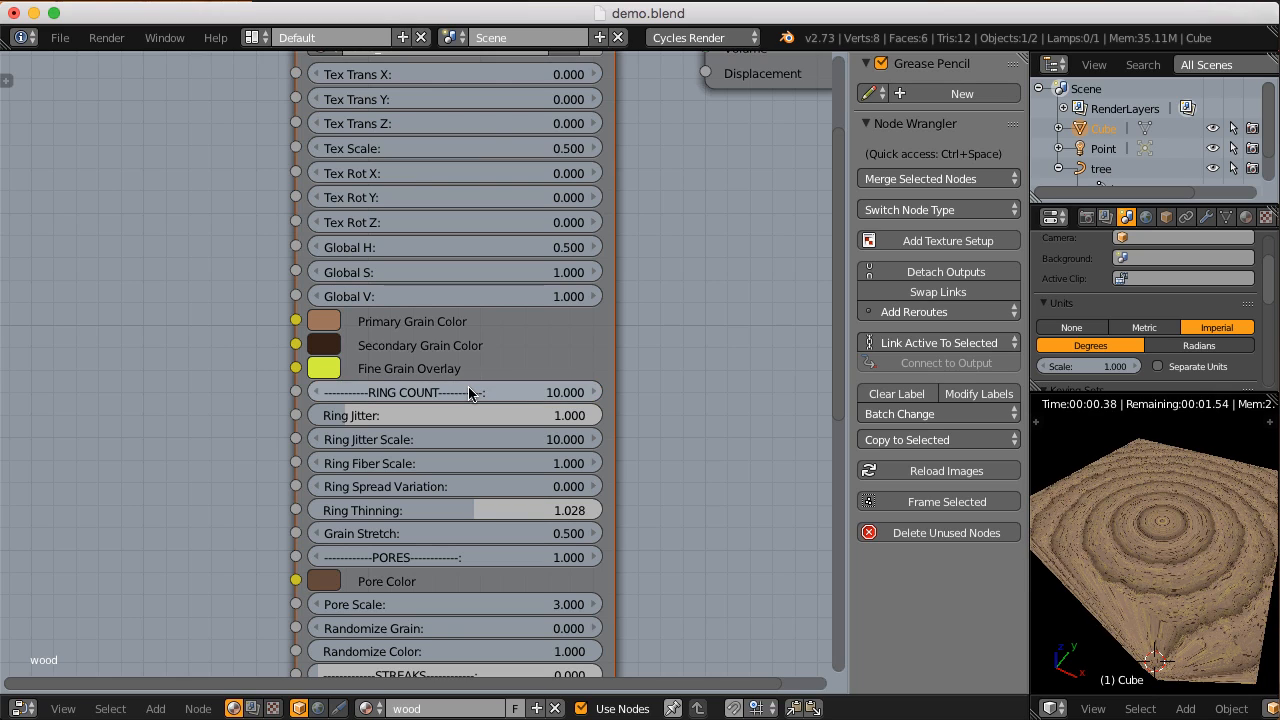
Step: Try a Ring Jitter of 0 on the CGC_hardwood node, inspect the rings on the block's end, and restore it to 1
middle_drag(445, 388, 429, 388)
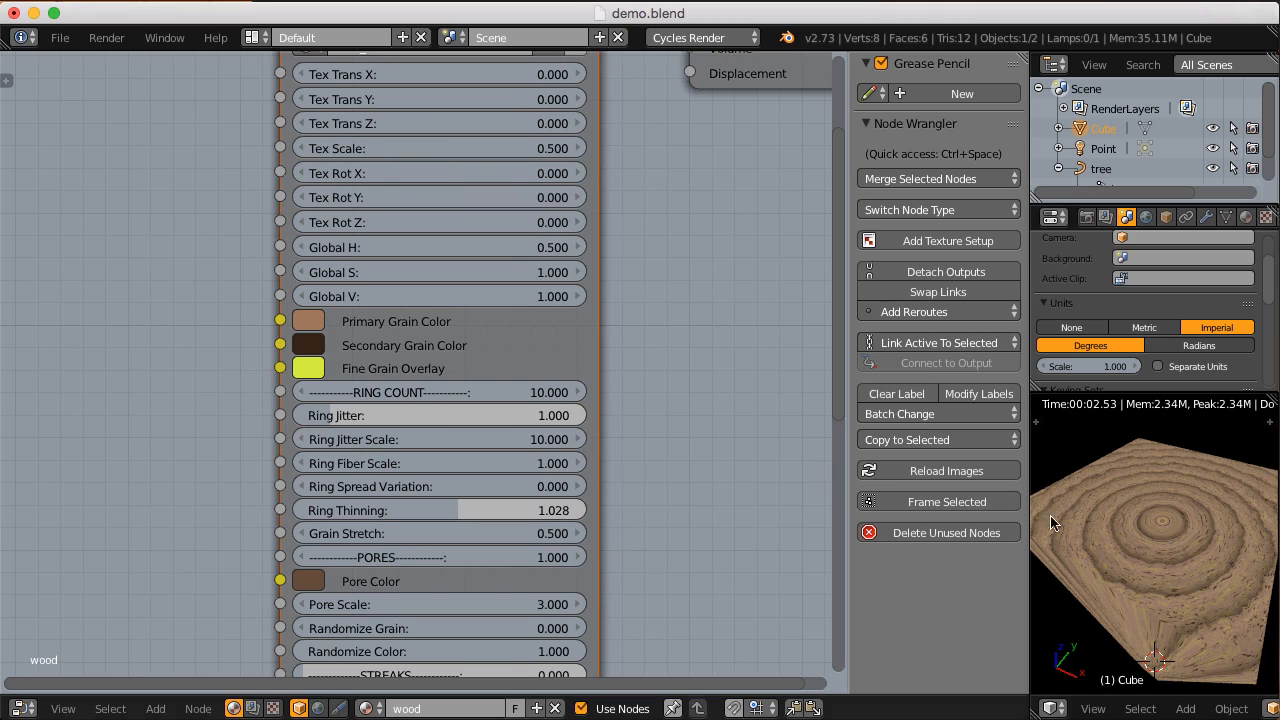
click(340, 415)
text(0)
key(Return)
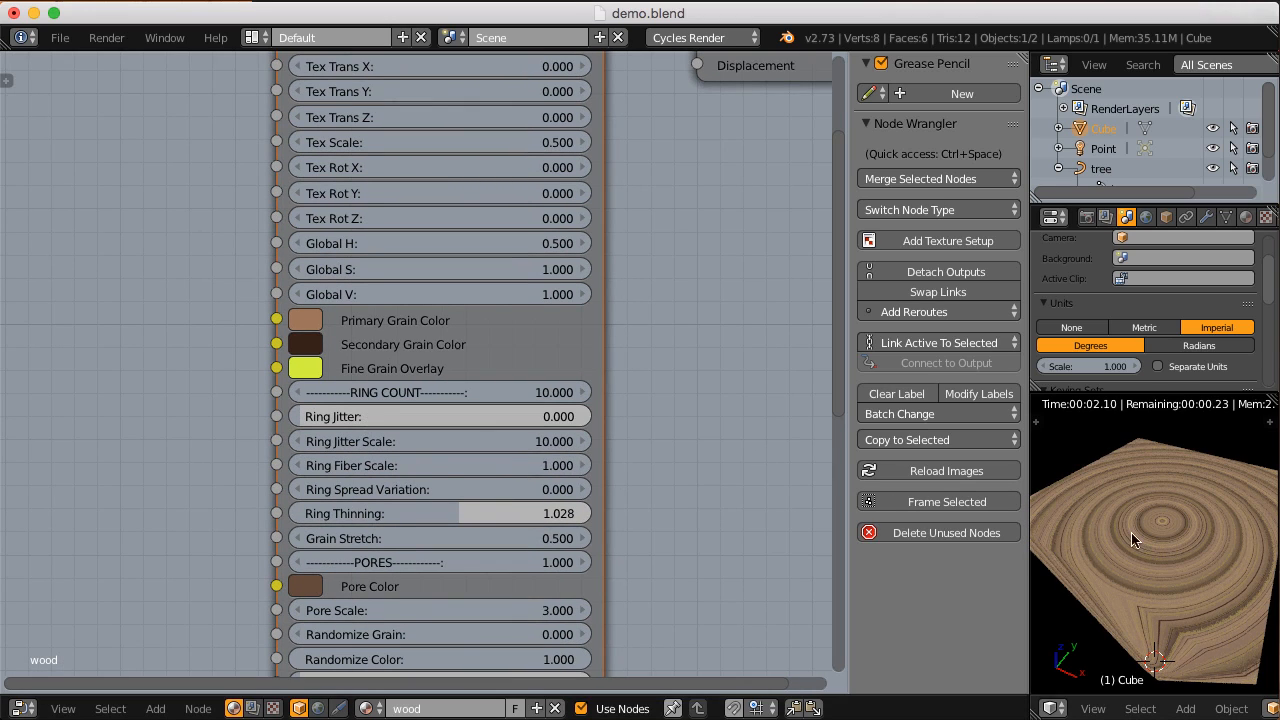
middle_drag(1194, 545, 1187, 541)
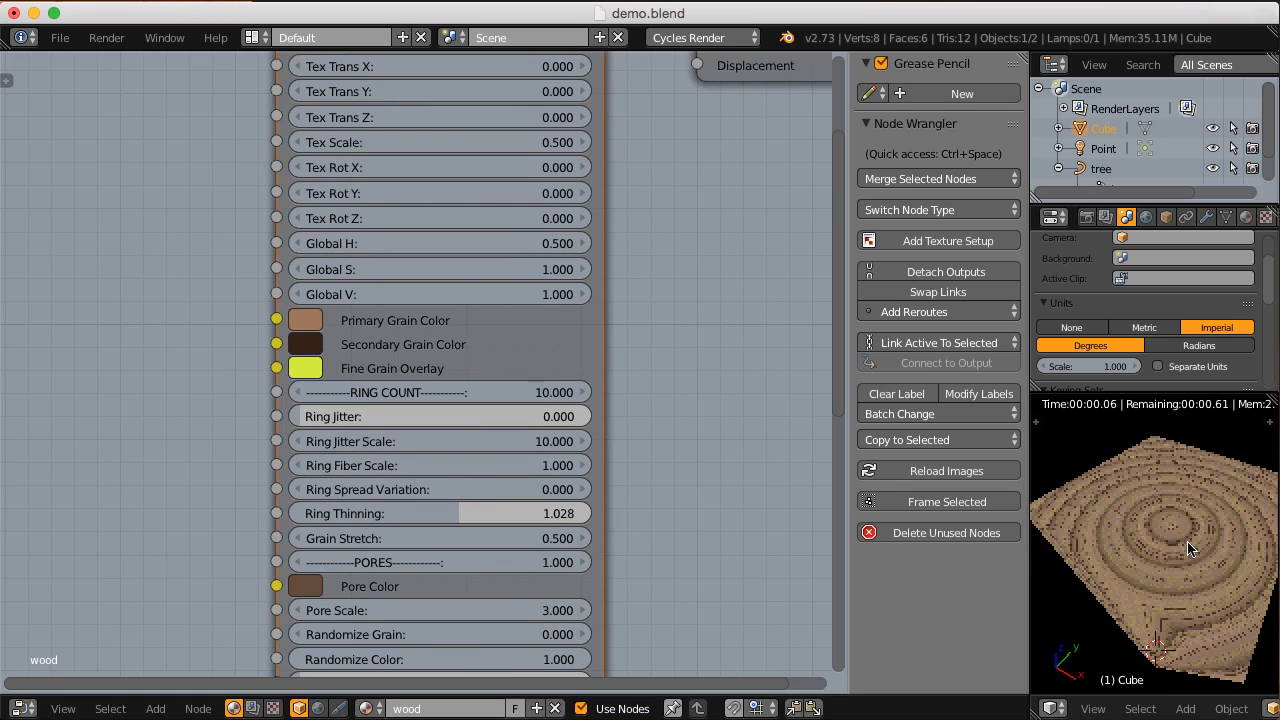
scroll(1183, 539, up, 3)
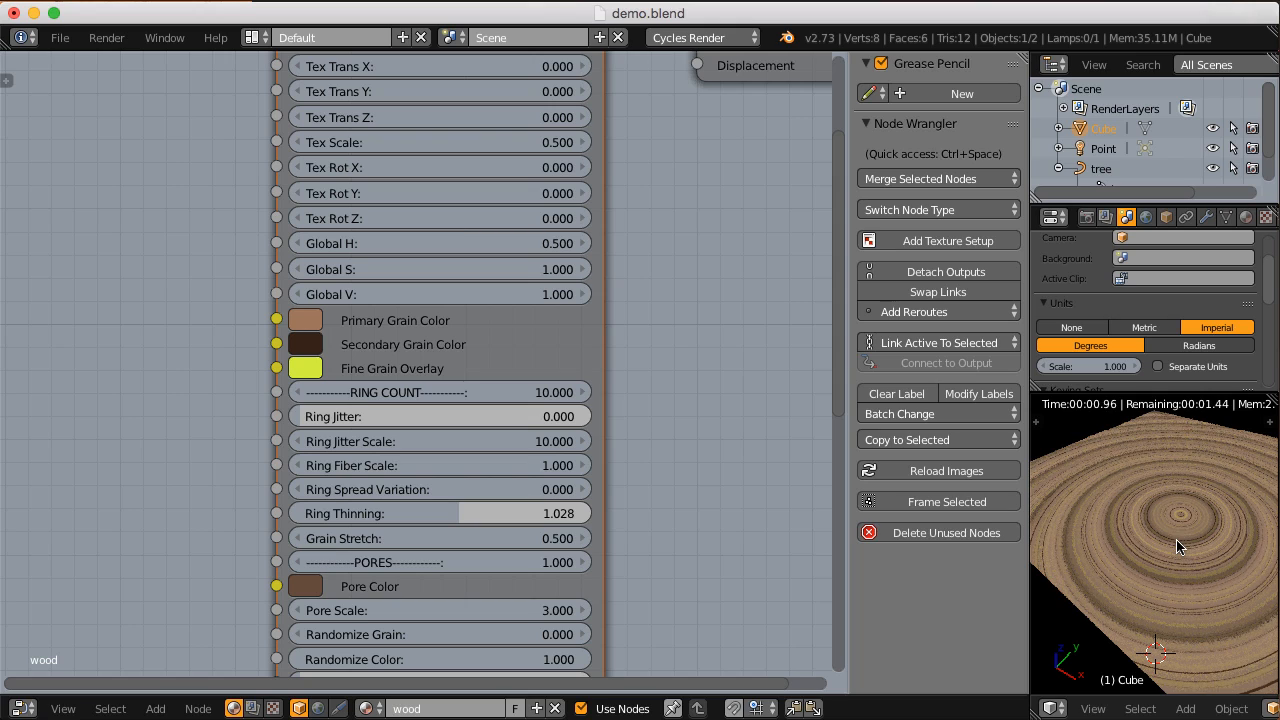
click(394, 417)
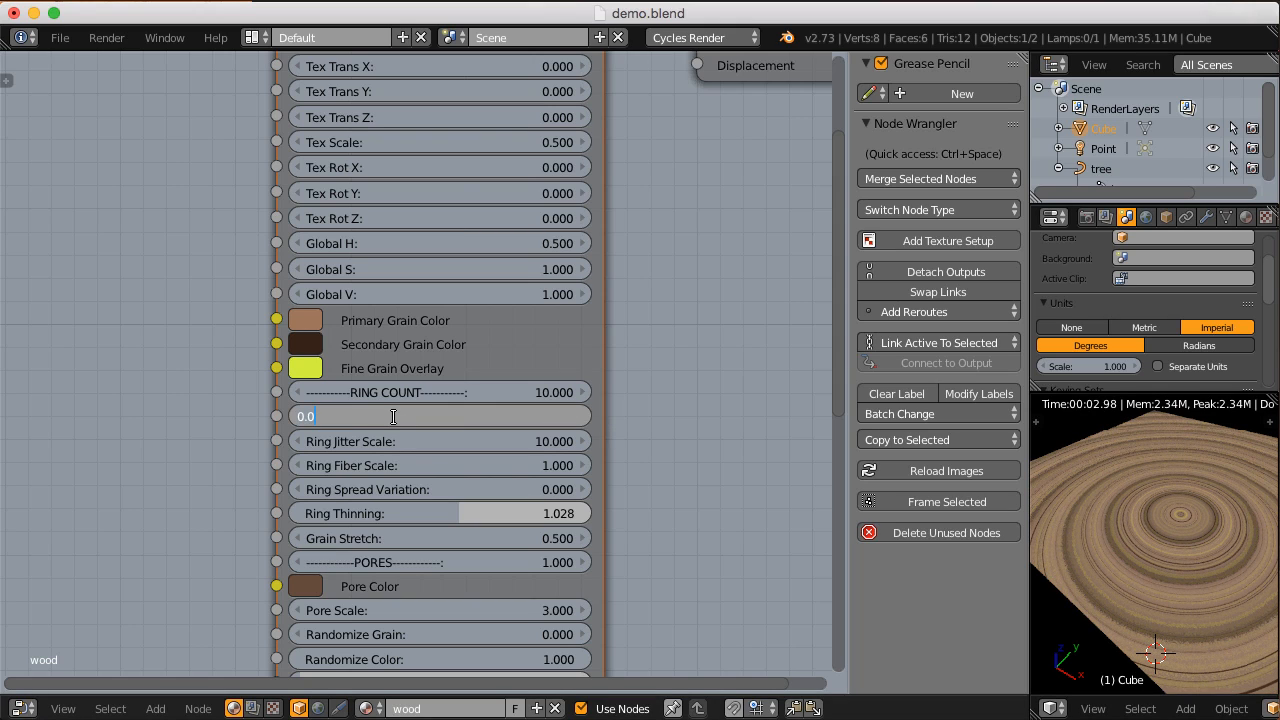
text(1)
key(Return)
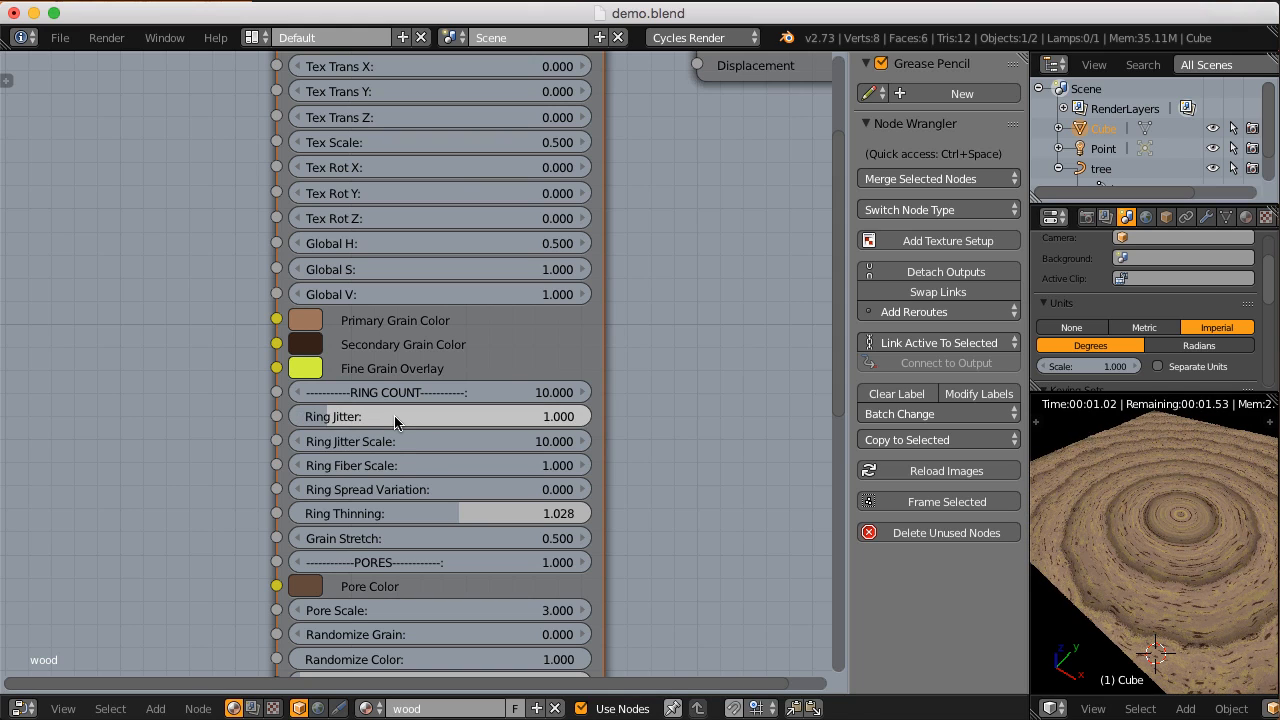
Step: Try a Ring Jitter of 0.2 on the CGC_hardwood node and inspect the grain on the block's side and end
click(444, 417)
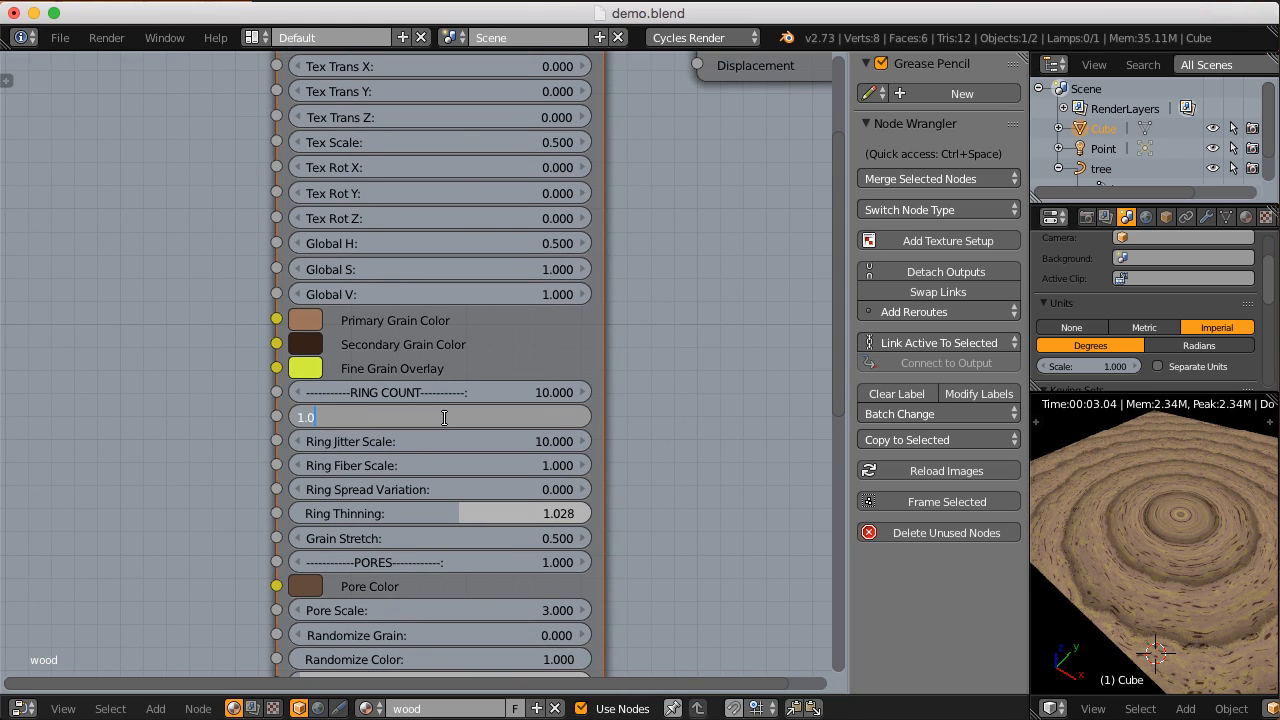
key(Return)
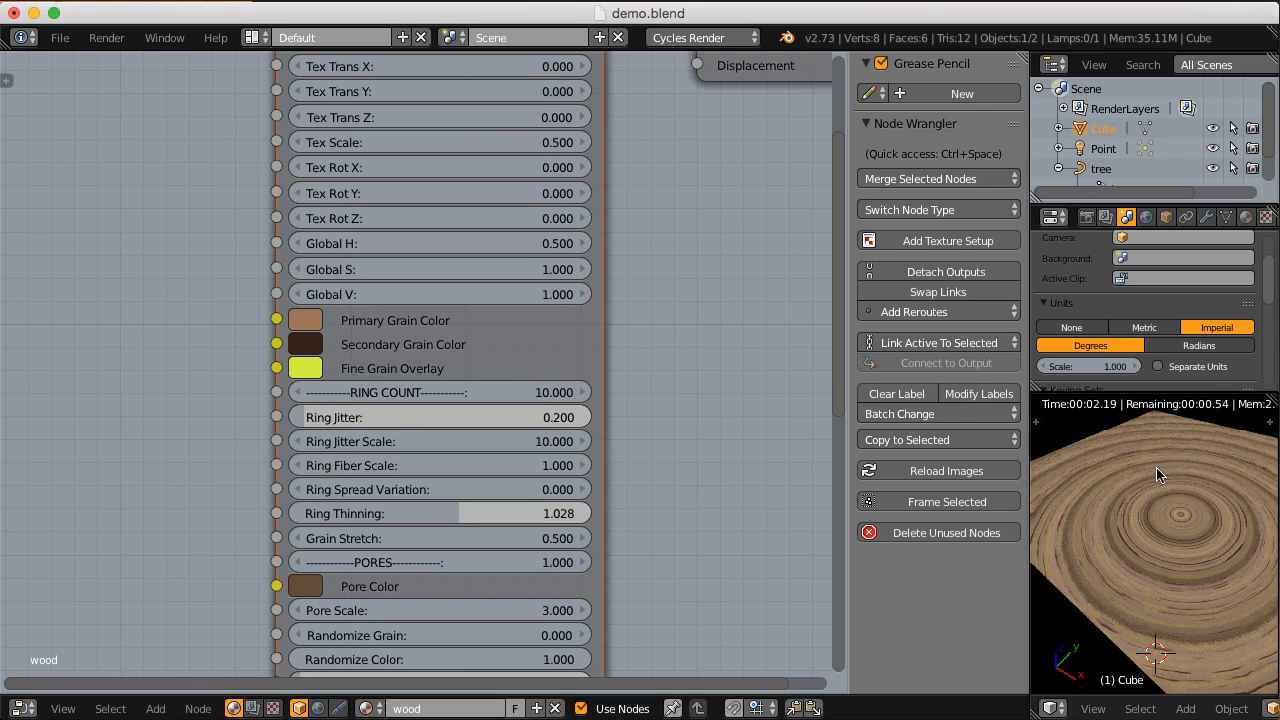
scroll(1171, 528, down, 5)
scroll(1167, 522, up, 6)
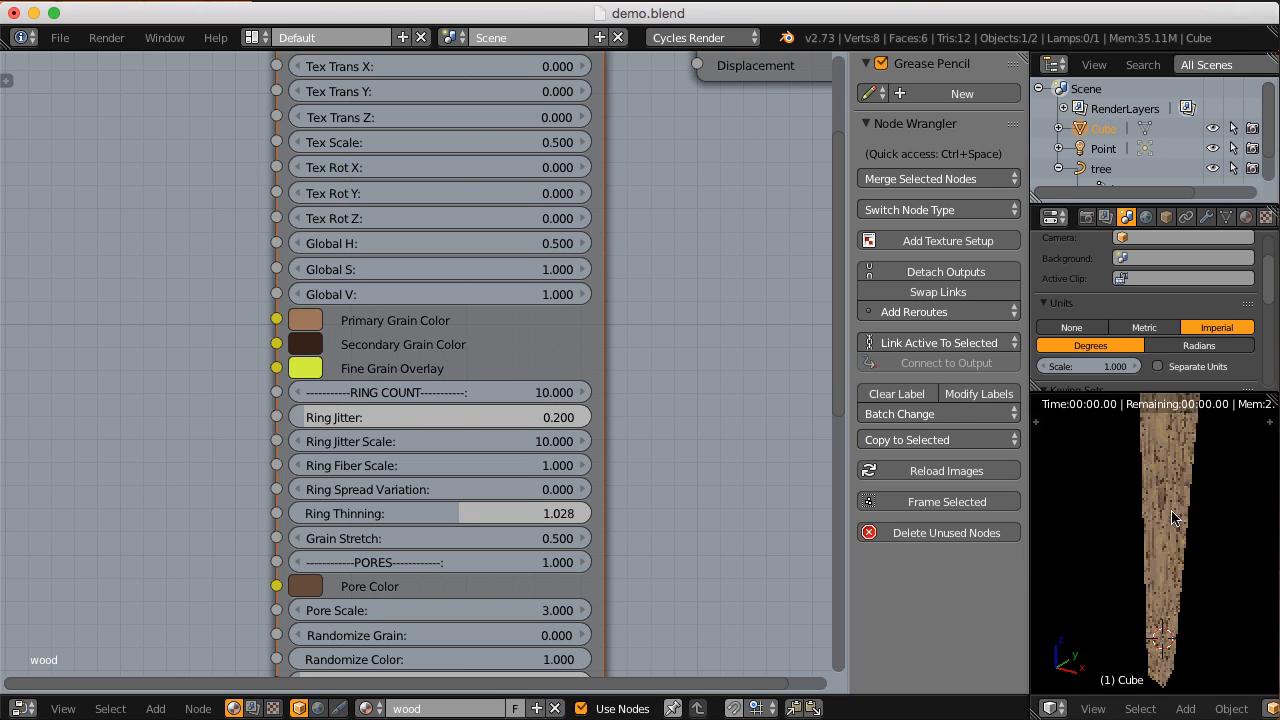
scroll(1165, 498, up, 4)
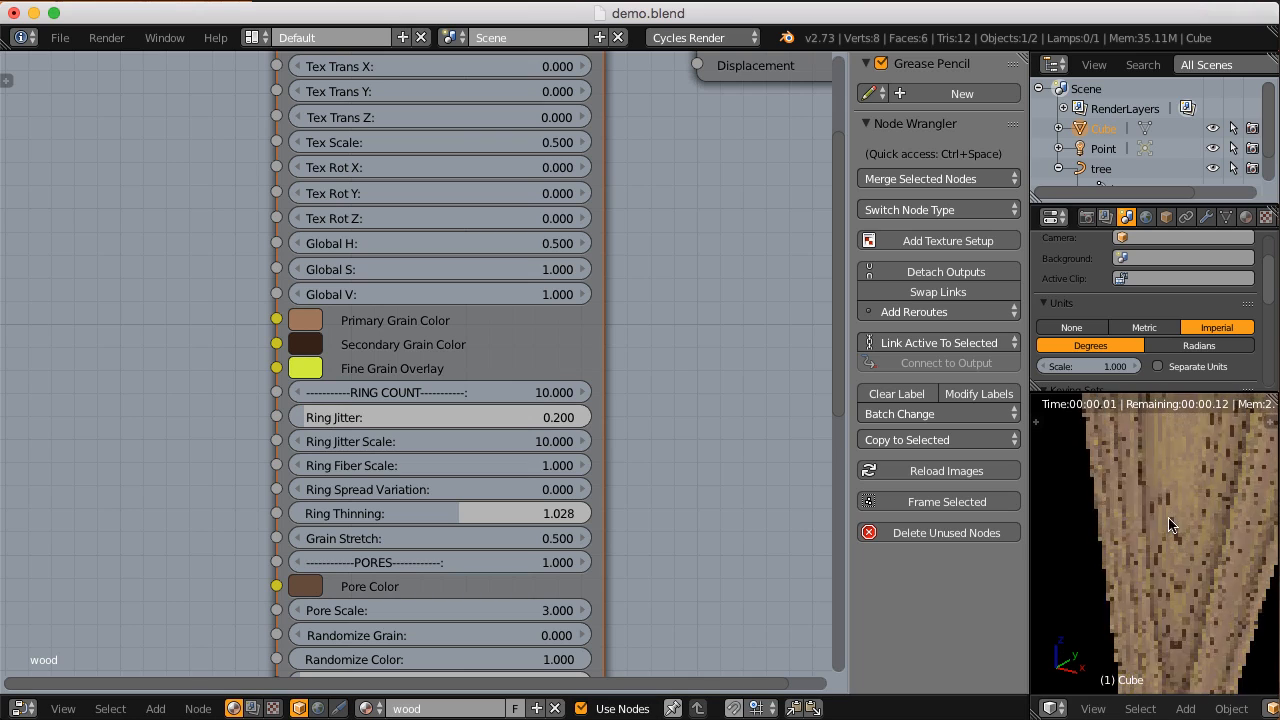
scroll(1189, 513, down, 8)
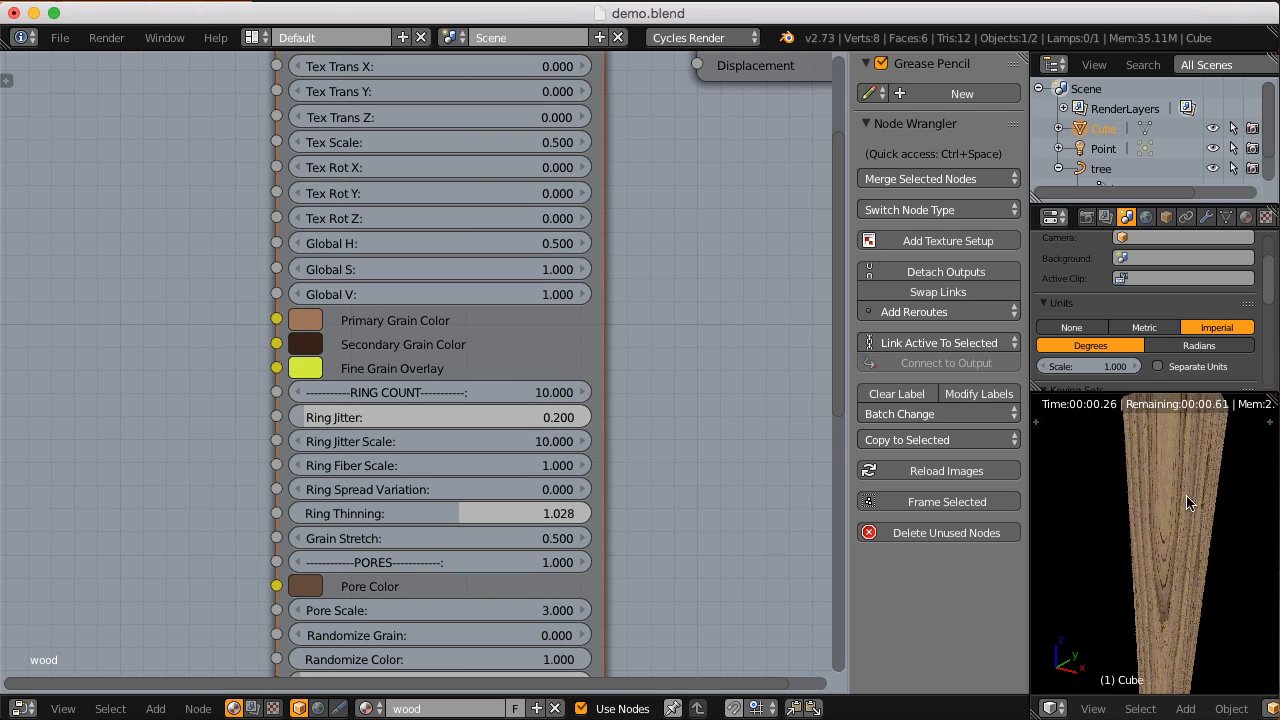
scroll(1185, 522, up, 3)
shift+middle_drag(1132, 576, 1153, 547)
scroll(1153, 547, up, 2)
scroll(1153, 546, down, 1)
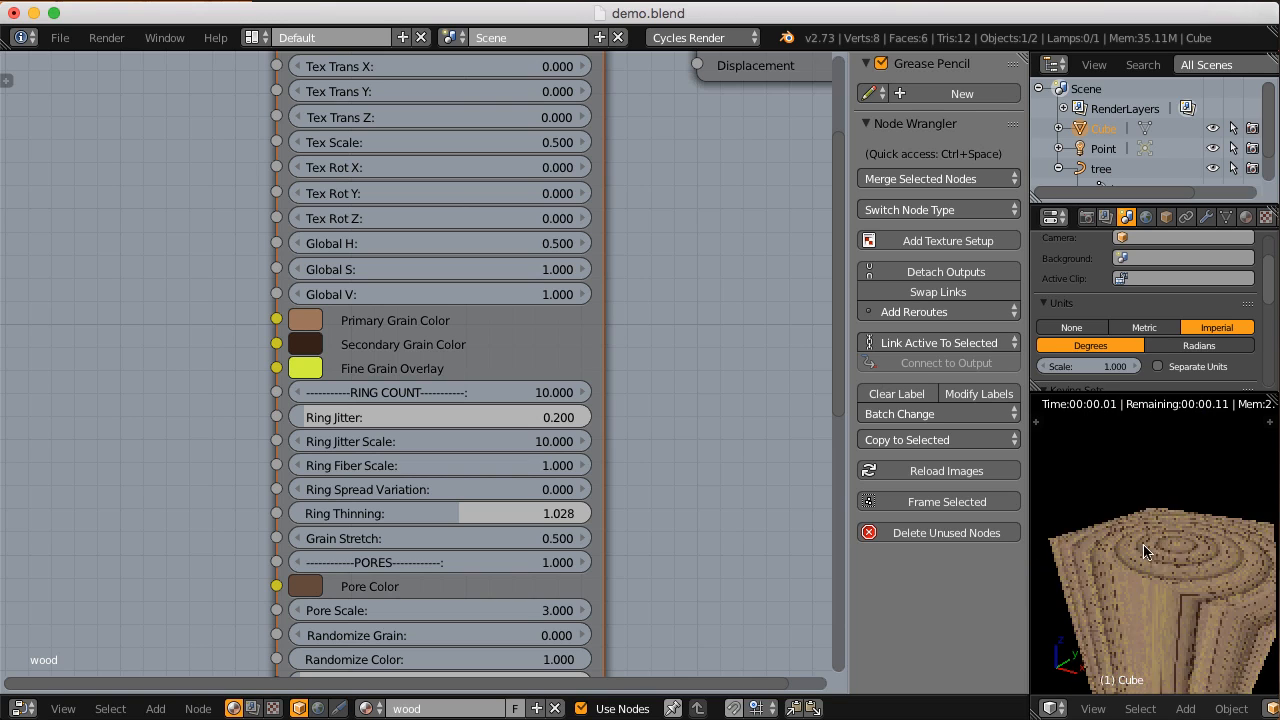
Step: Restore Ring Jitter of the CGC_hardwood node to 1 and inspect the block's end
click(473, 415)
text(1)
key(Return)
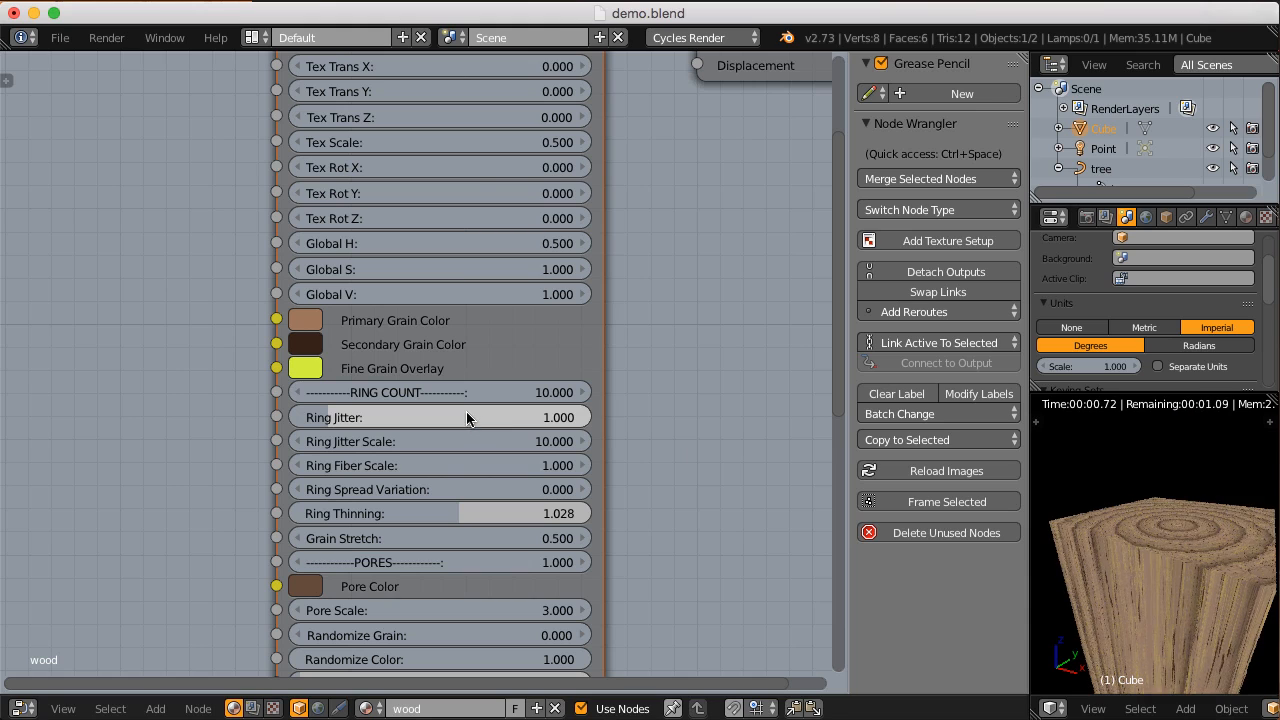
mouse_move(1166, 502)
middle_down()
mouse_move(1160, 526)
mouse_move(1157, 510)
middle_up()
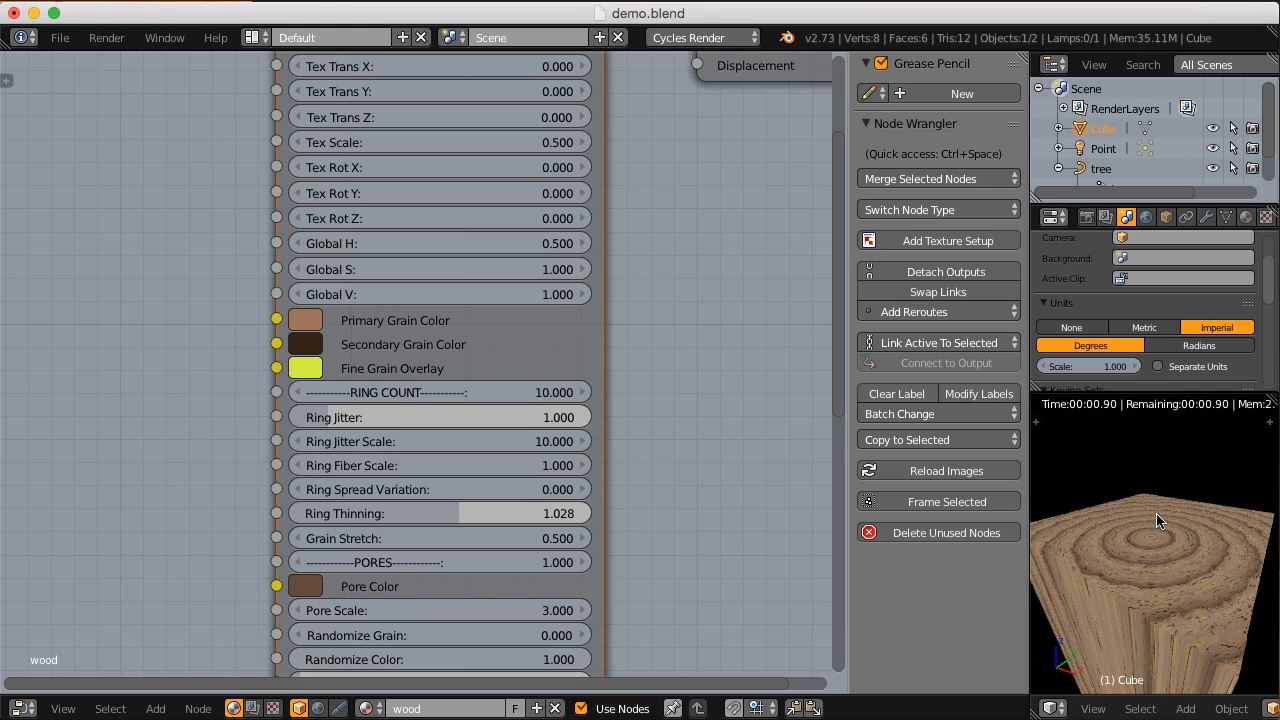
Step: Set Ring Jitter Scale to 1 and Ring Jitter to 2 on the CGC_hardwood node
double_click(512, 441)
text(1)
key(Return)
double_click(454, 416)
text(2)
key(Return)
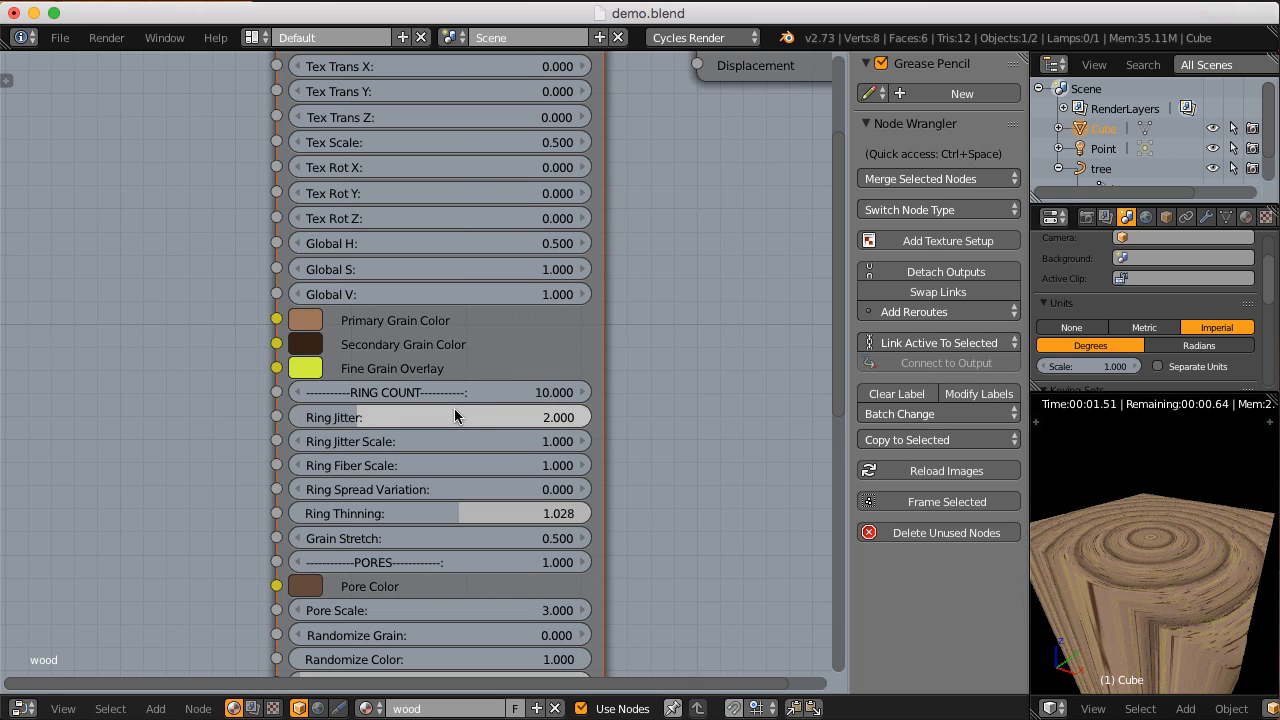
Step: Try a Ring Jitter of 10 with a Ring Jitter Scale of 3 on the CGC_hardwood node
double_click(386, 414)
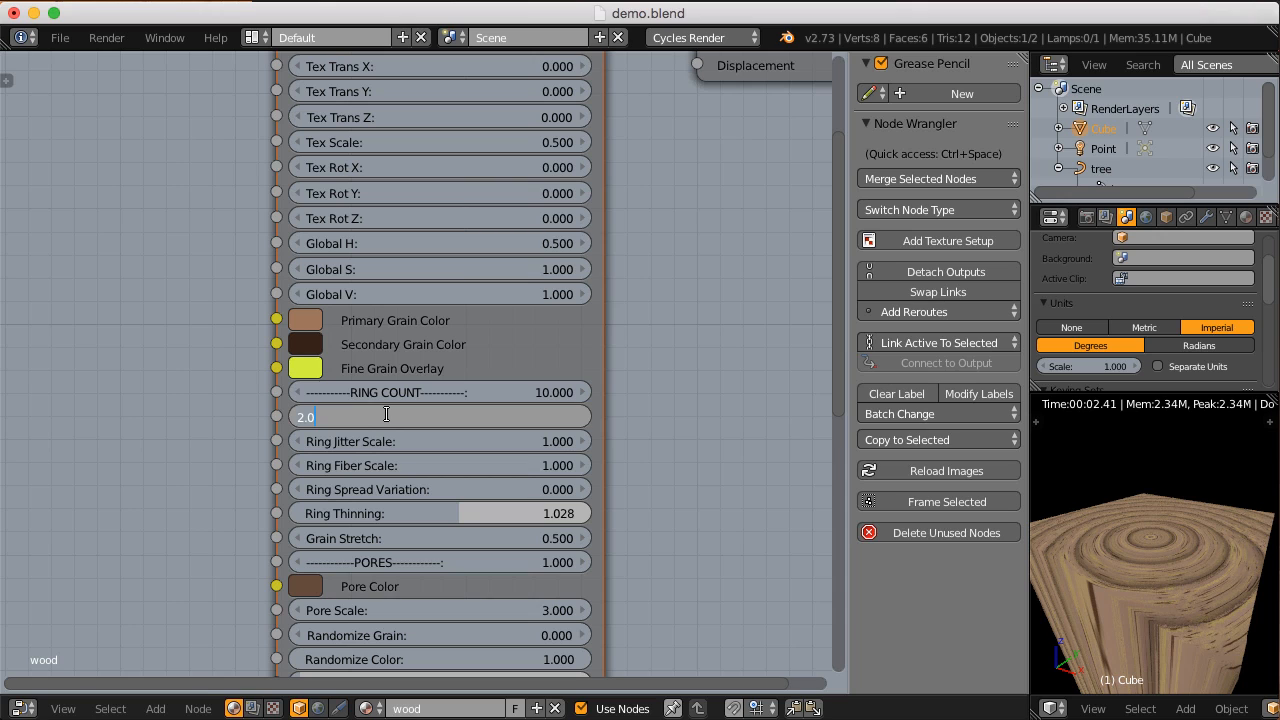
text(10)
key(Return)
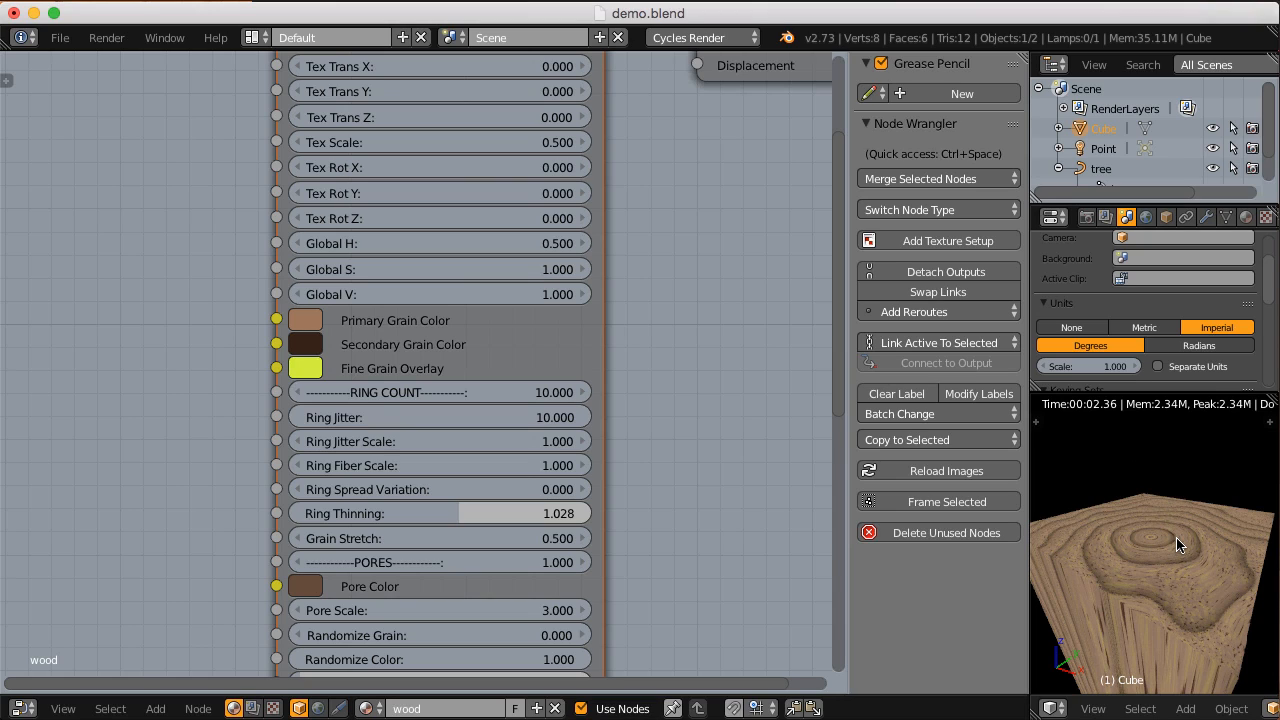
double_click(363, 441)
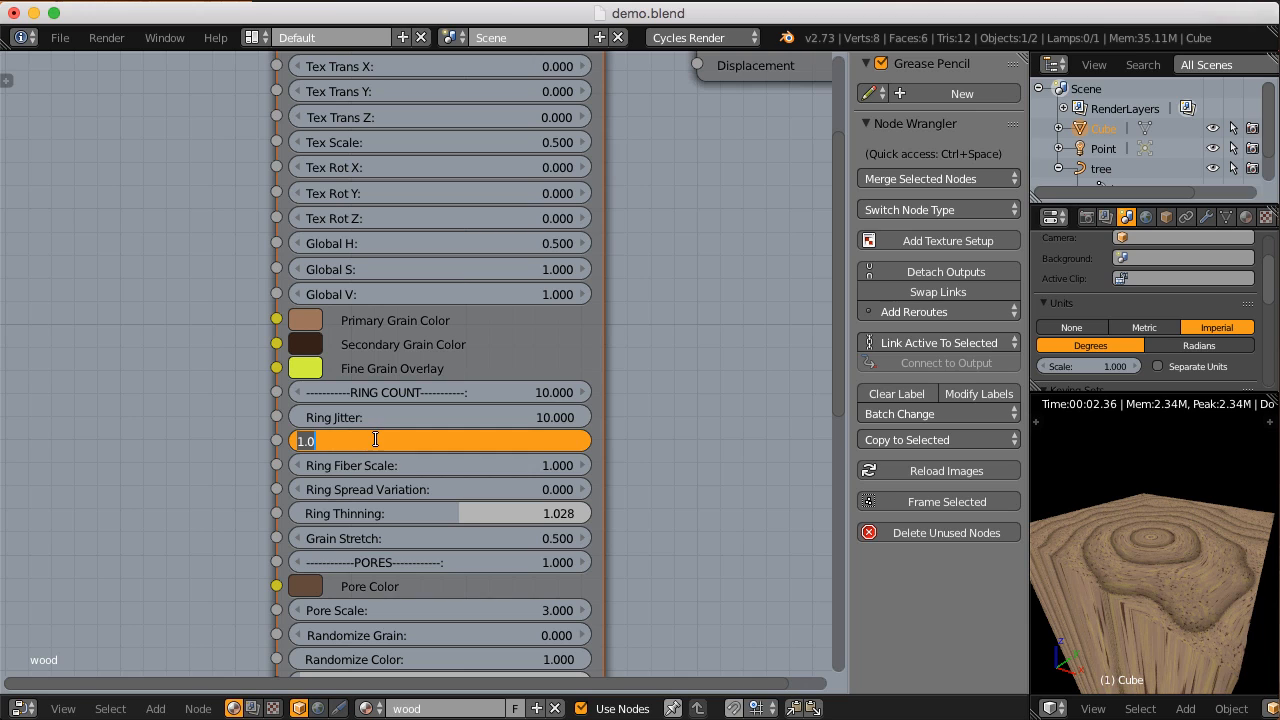
text(3)
key(Return)
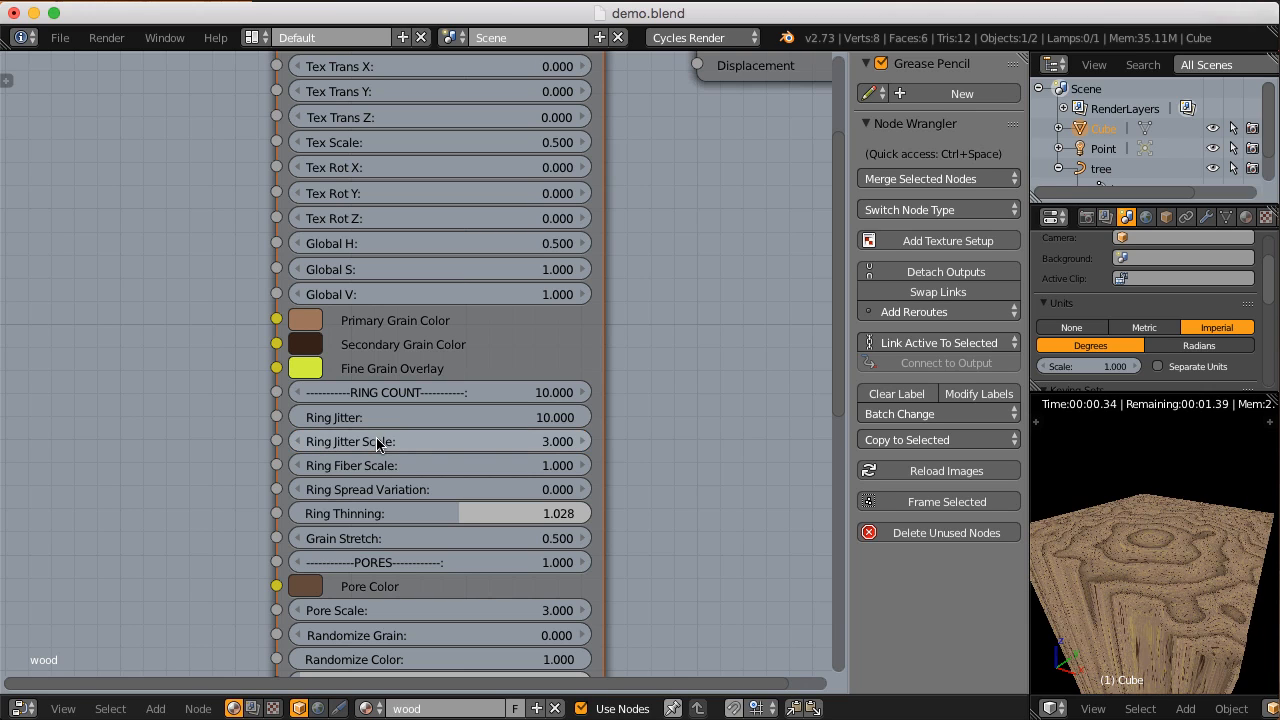
Step: Try a Ring Jitter Scale of 5 with the strong jitter and inspect the grain on the block's side
double_click(406, 440)
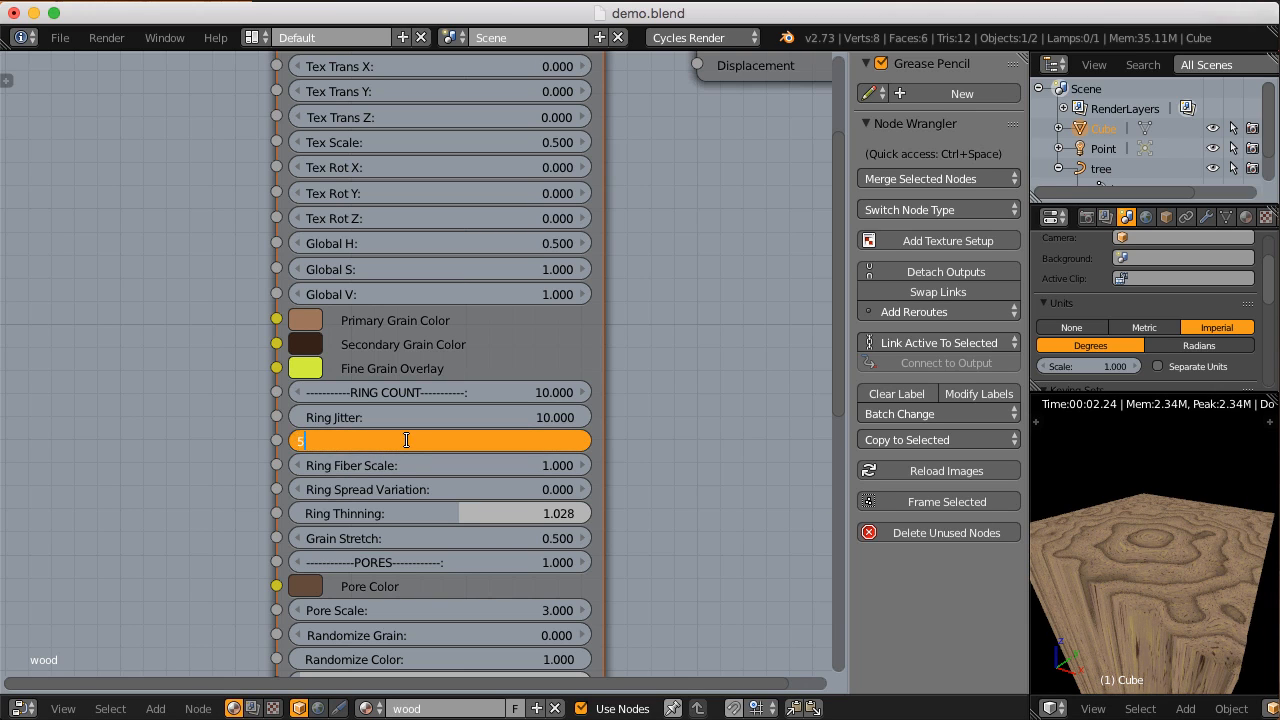
text(5)
key(Return)
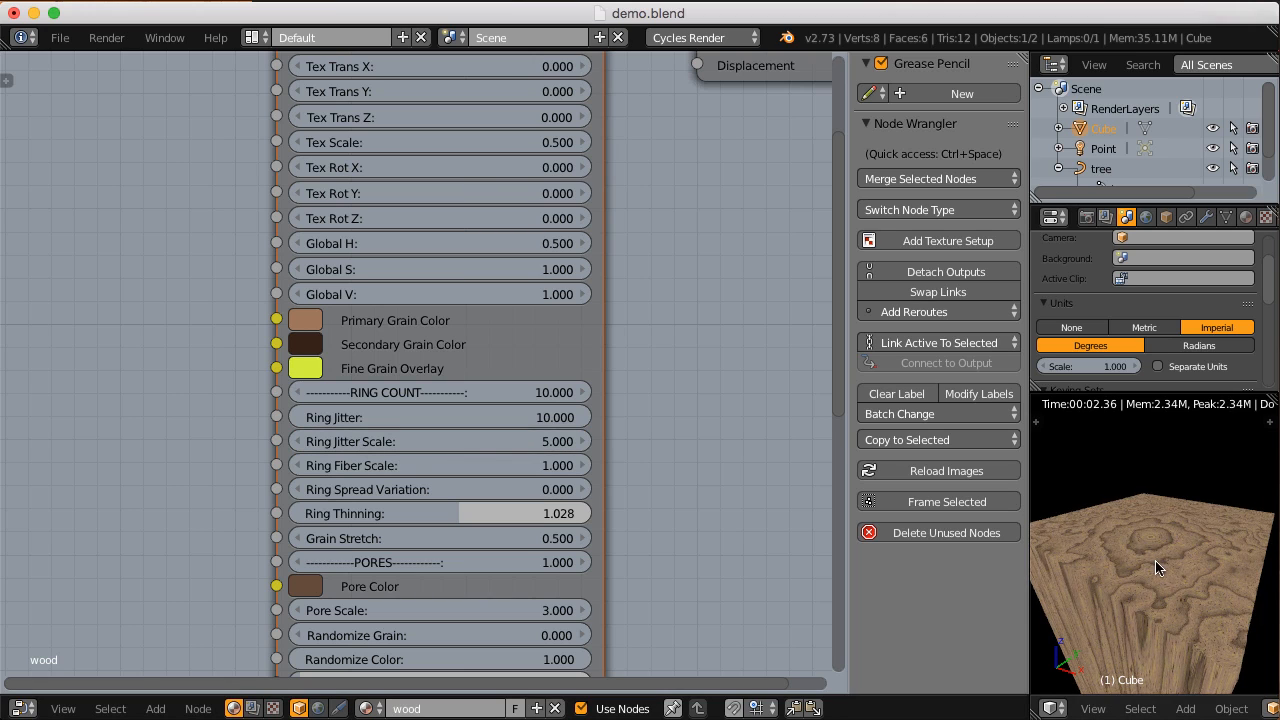
scroll(1155, 560, down, 5)
middle_drag(1155, 560, 1165, 506)
scroll(1166, 513, up, 2)
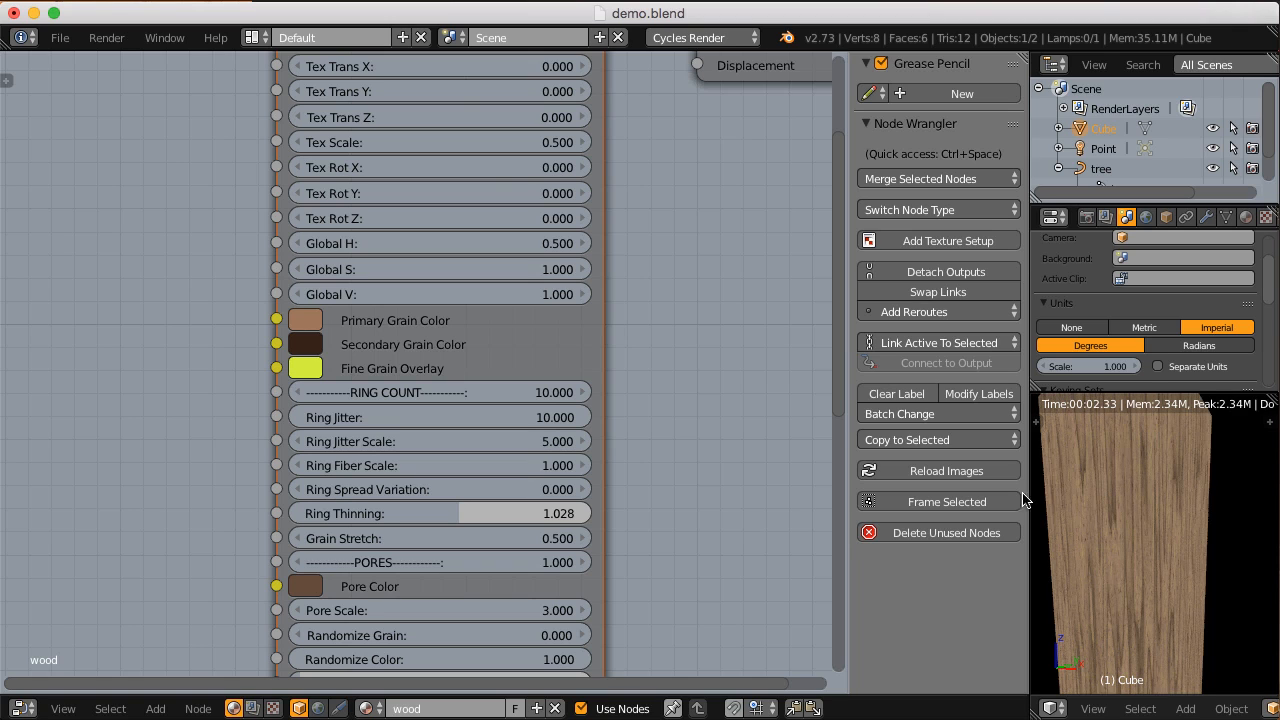
Step: Reset Ring Jitter and Ring Jitter Scale of the CGC_hardwood node to 1 and inspect the rings on the block's end
click(481, 422)
text(1)
key(Tab)
text(1)
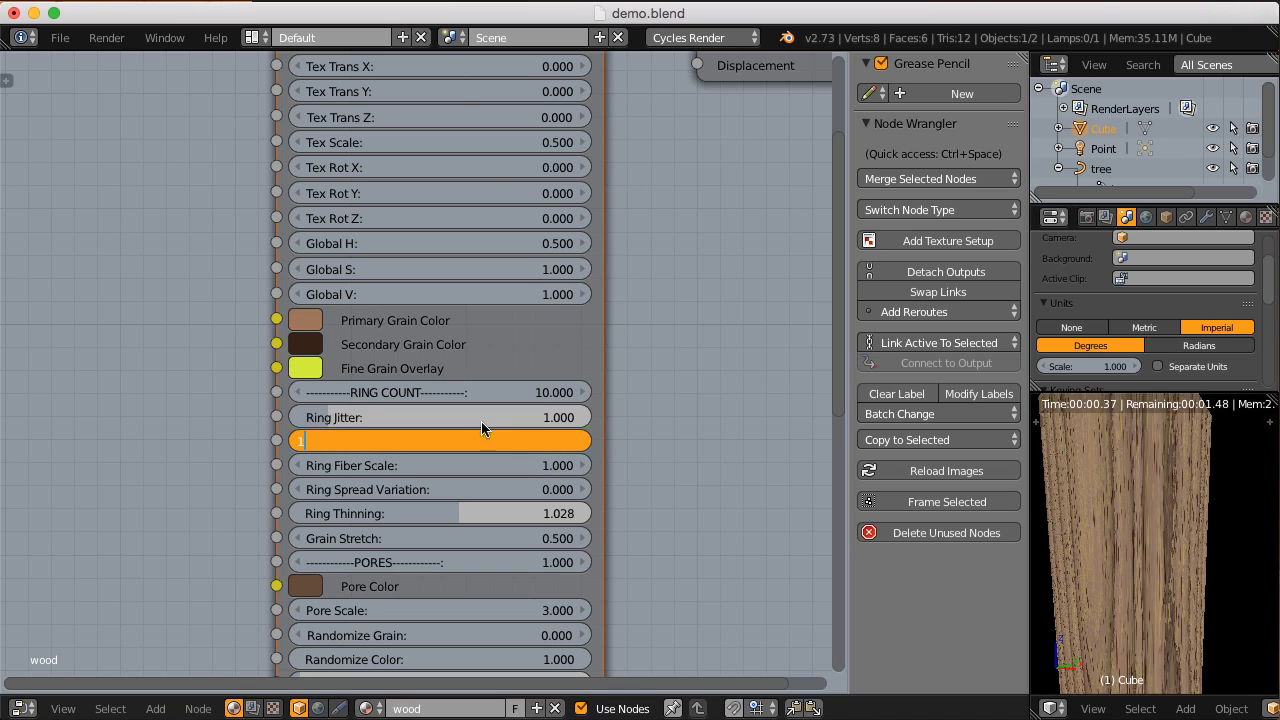
key(Return)
middle_drag(1118, 489, 1125, 545)
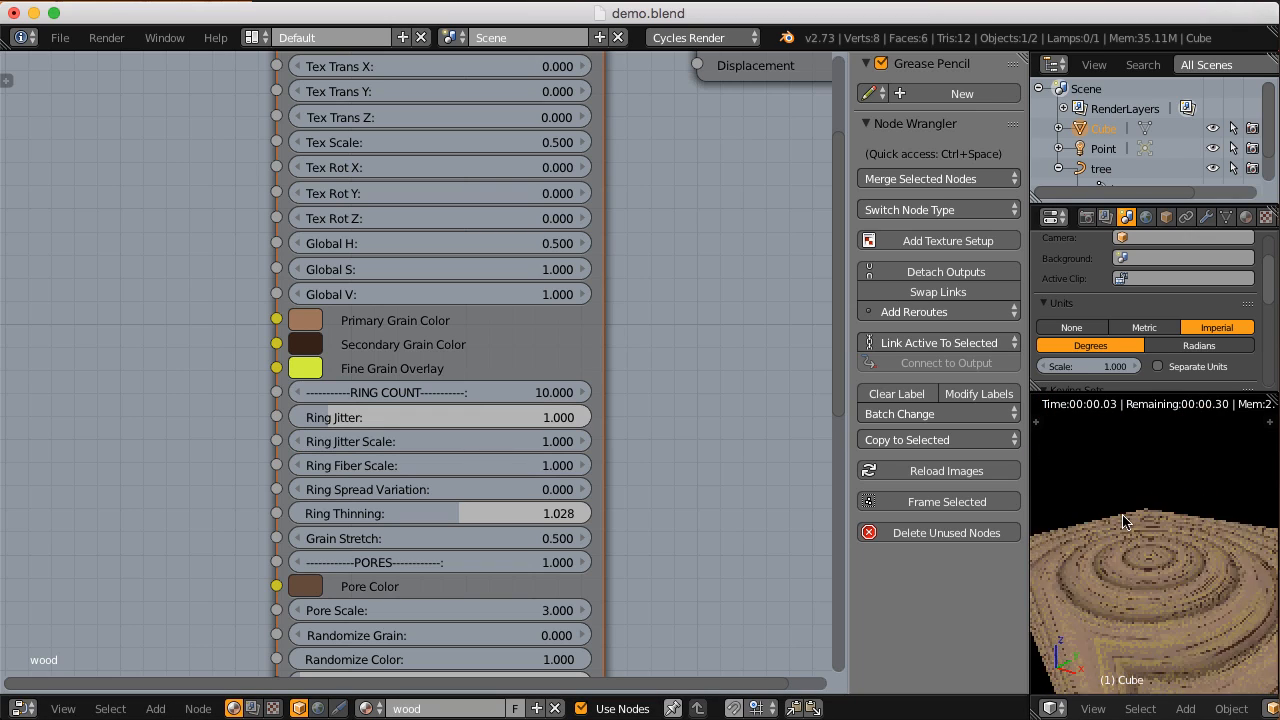
Step: Try a Ring Jitter Scale of 10 on the CGC_hardwood node and inspect the grain on the block's side up close
click(481, 440)
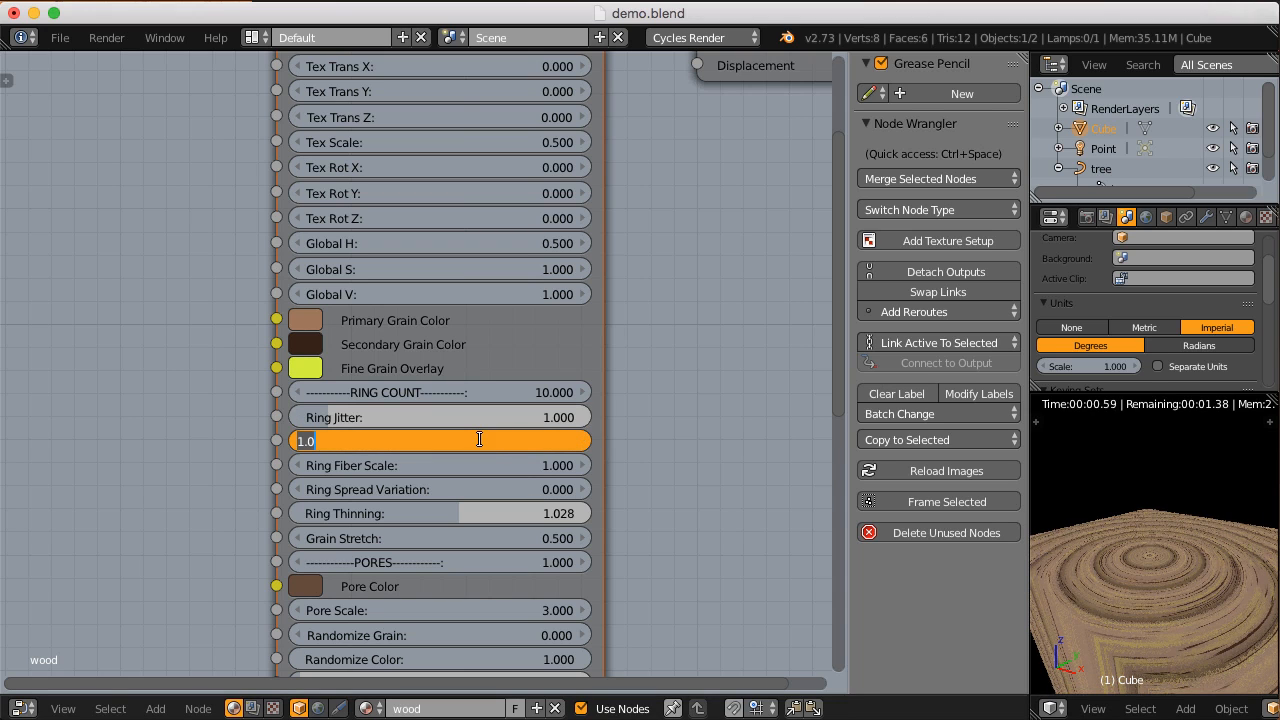
text(10)
key(Return)
middle_drag(1211, 608, 1197, 557)
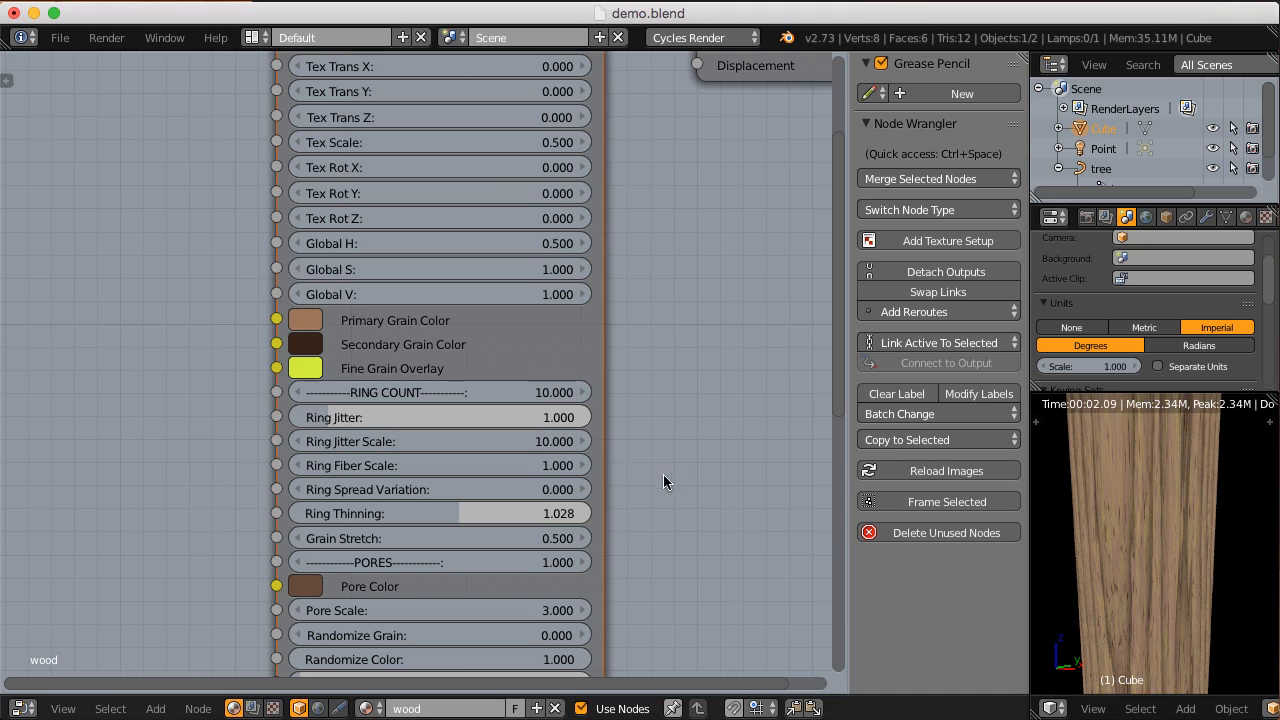
scroll(1143, 540, up, 5)
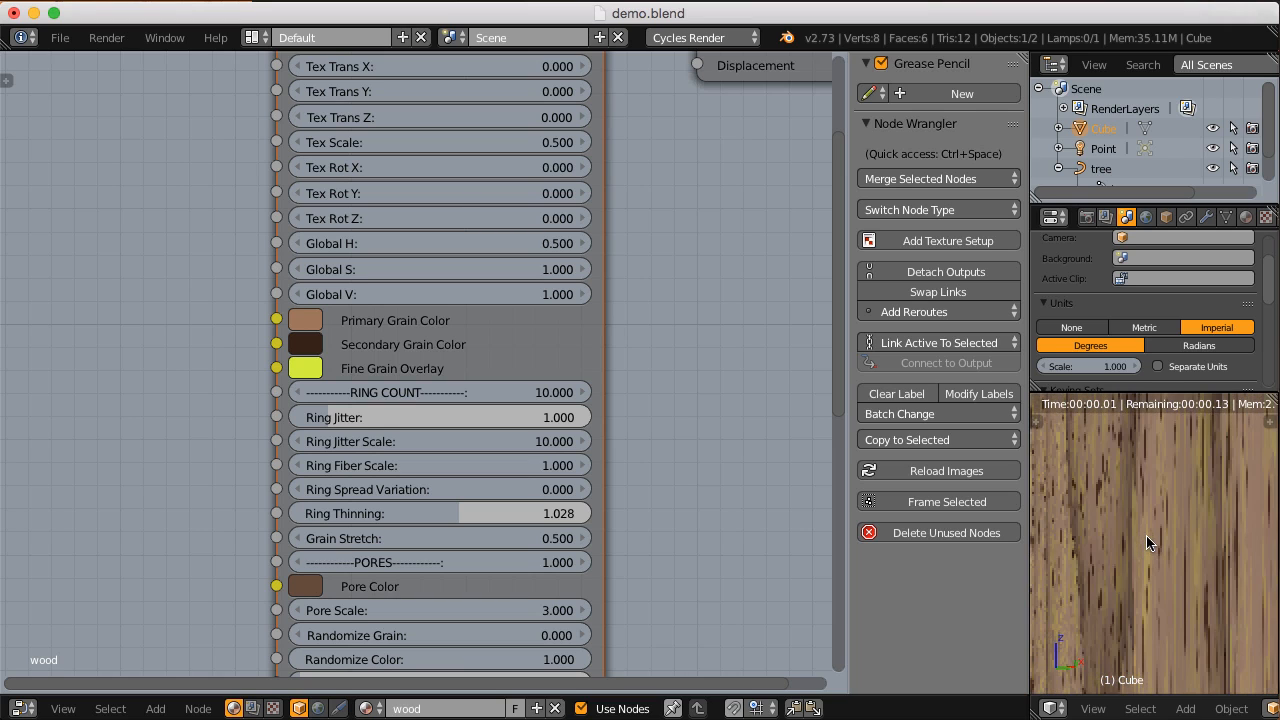
middle_drag(1146, 535, 1157, 531)
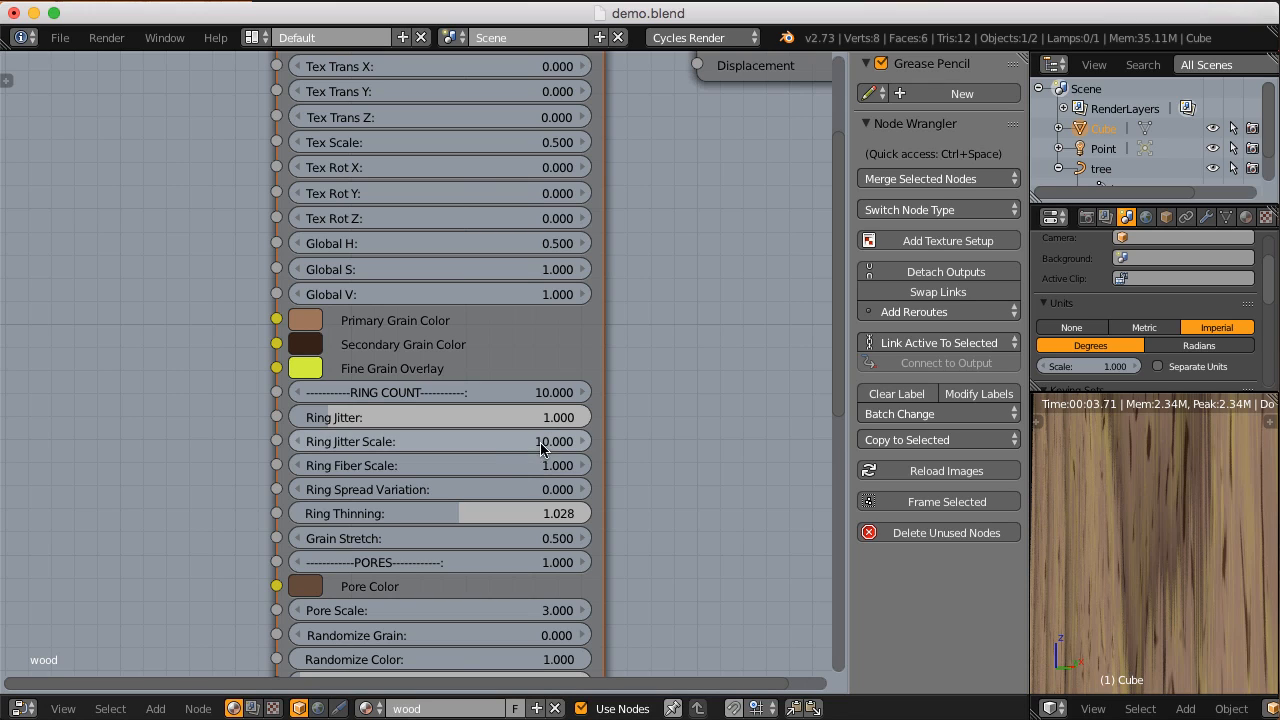
Step: Try Ring Fiber Scale values of 0.1 and 0.01 on the CGC_hardwood node and inspect the fibers on the block's side
click(489, 465)
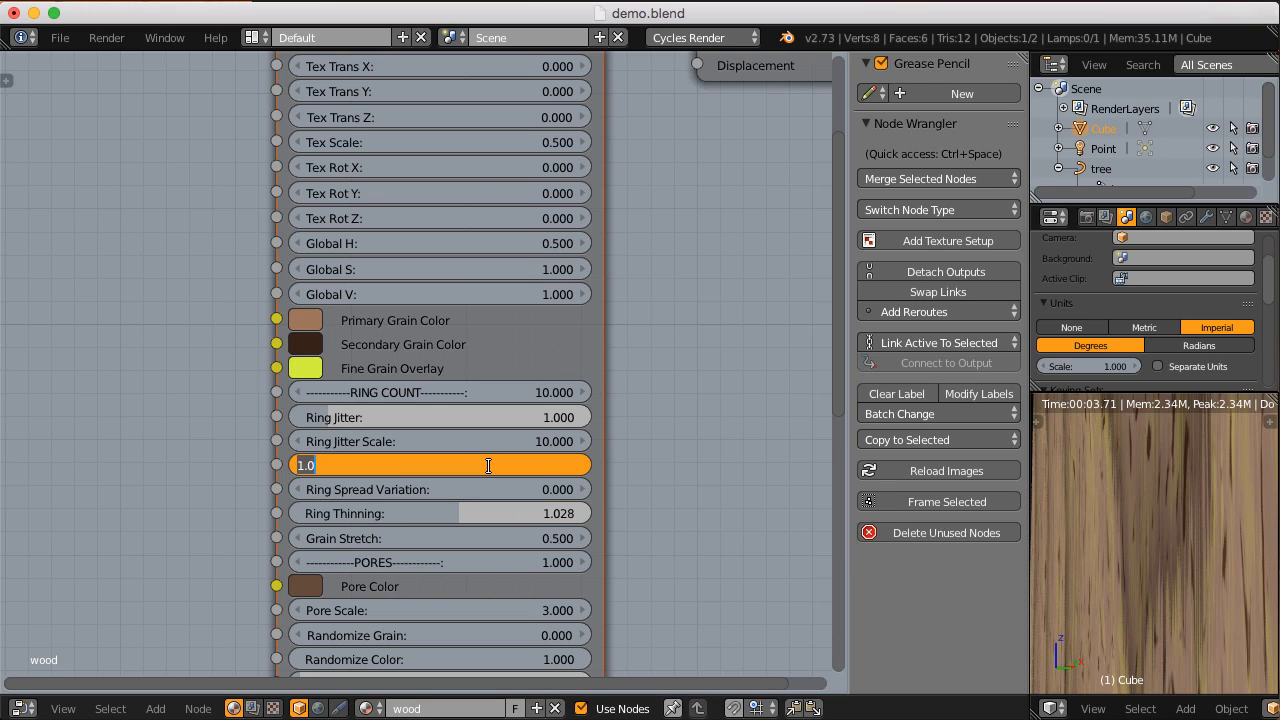
text(.1)
key(Return)
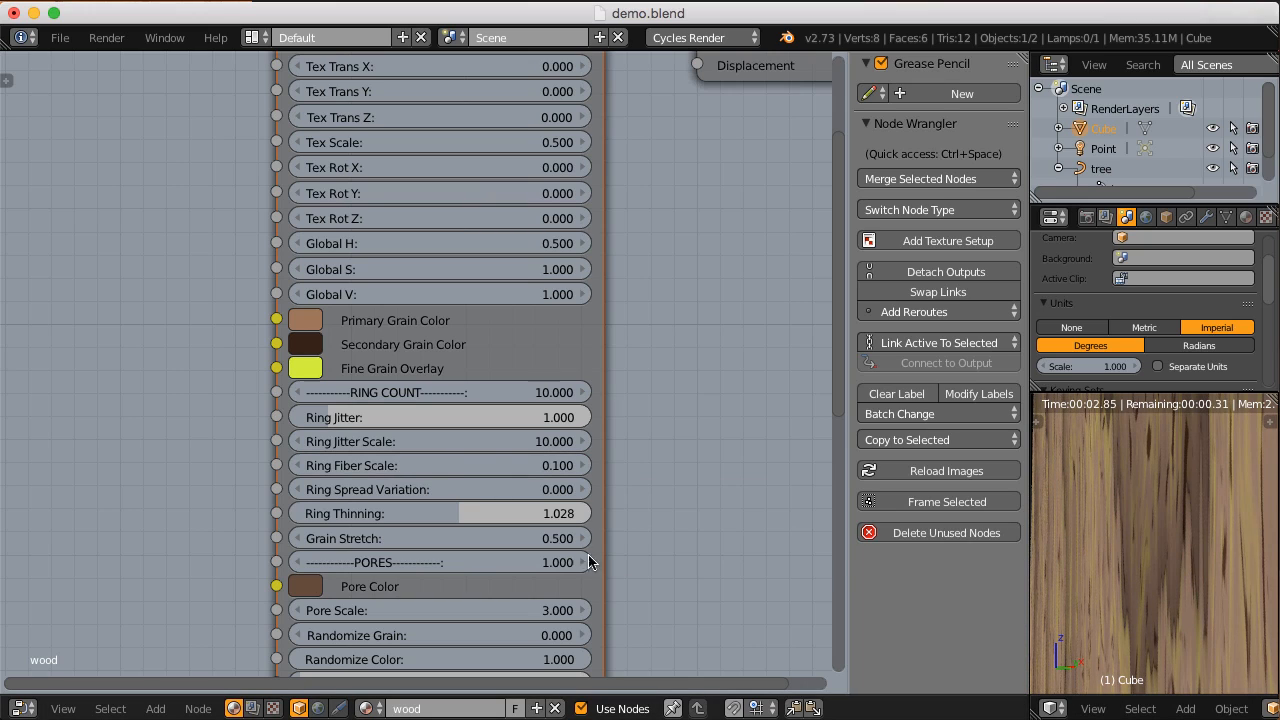
click(421, 465)
text(.01)
key(Return)
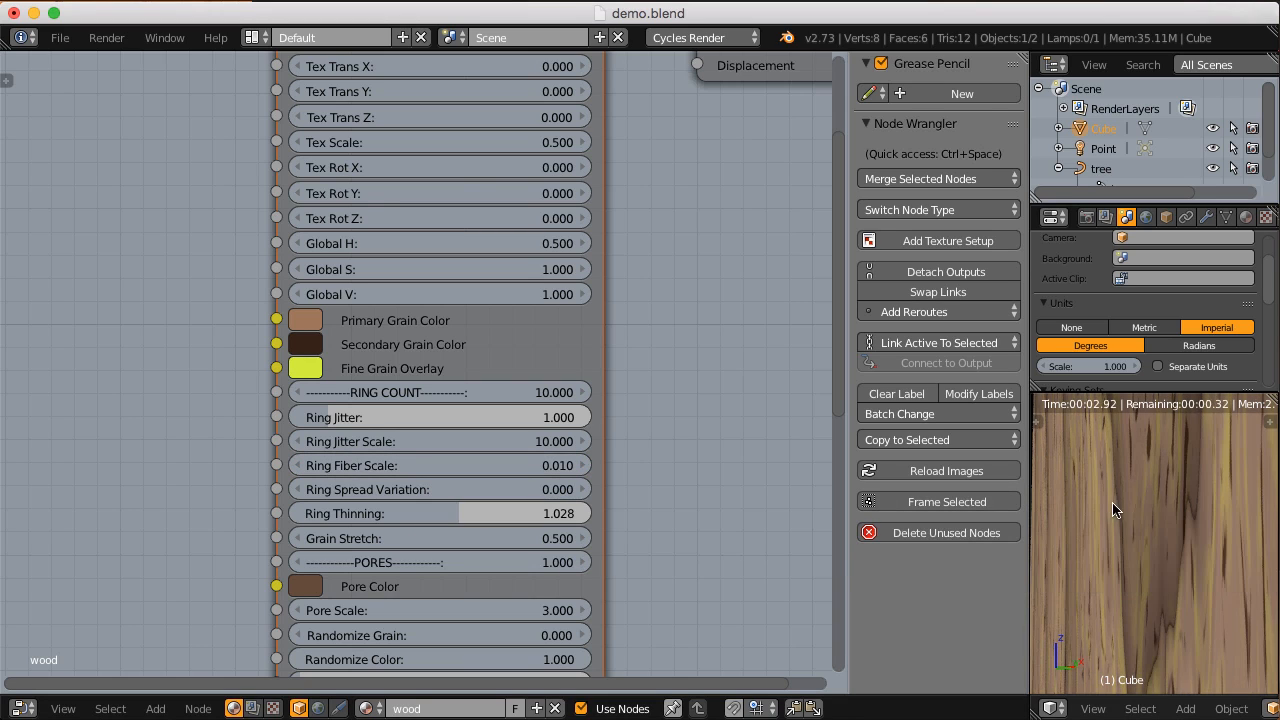
shift+middle_drag(1157, 460, 1172, 526)
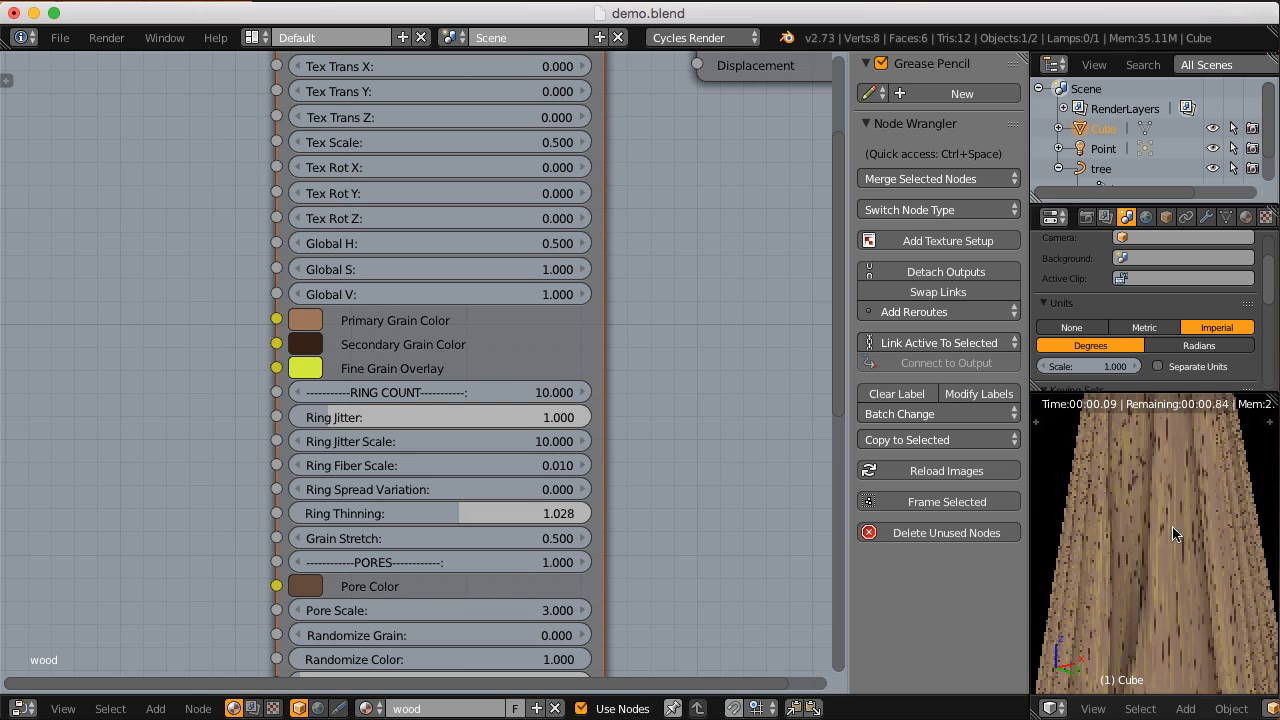
Step: Set Ring Jitter Scale of the CGC_hardwood node to 5 and inspect the grain along the block's edge
click(530, 441)
text(5)
key(Return)
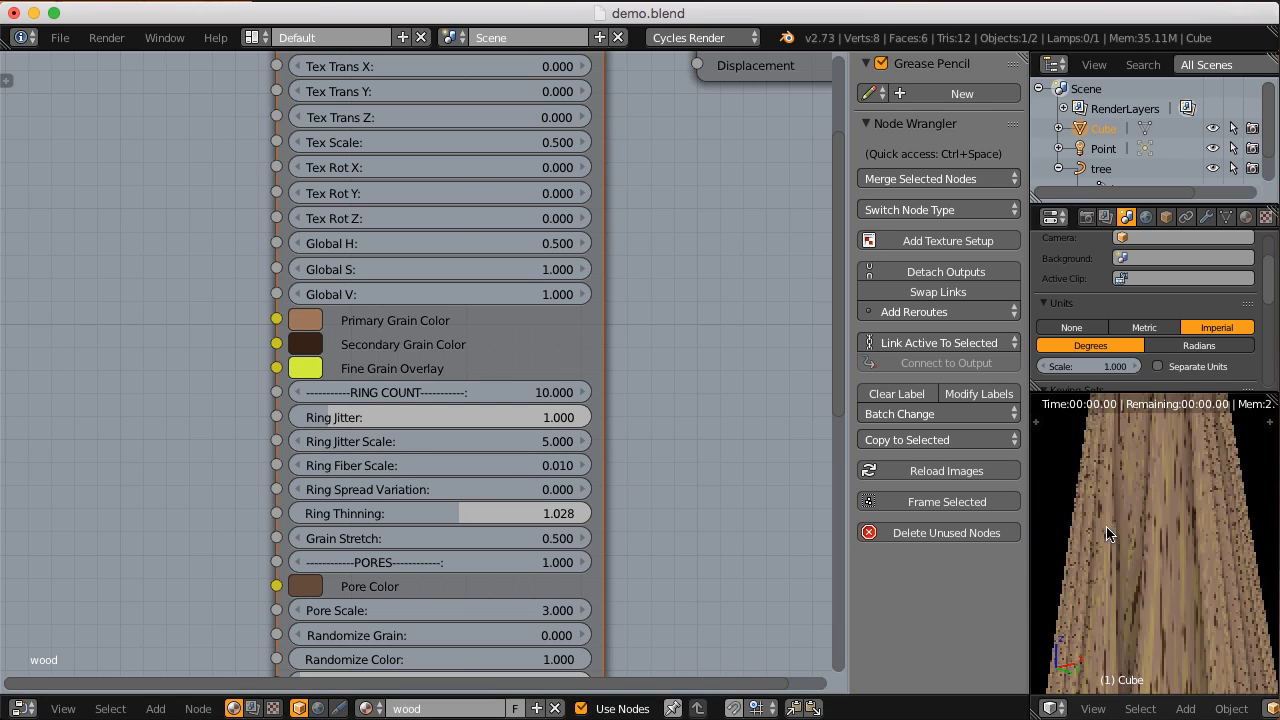
middle_drag(1126, 502, 1208, 543)
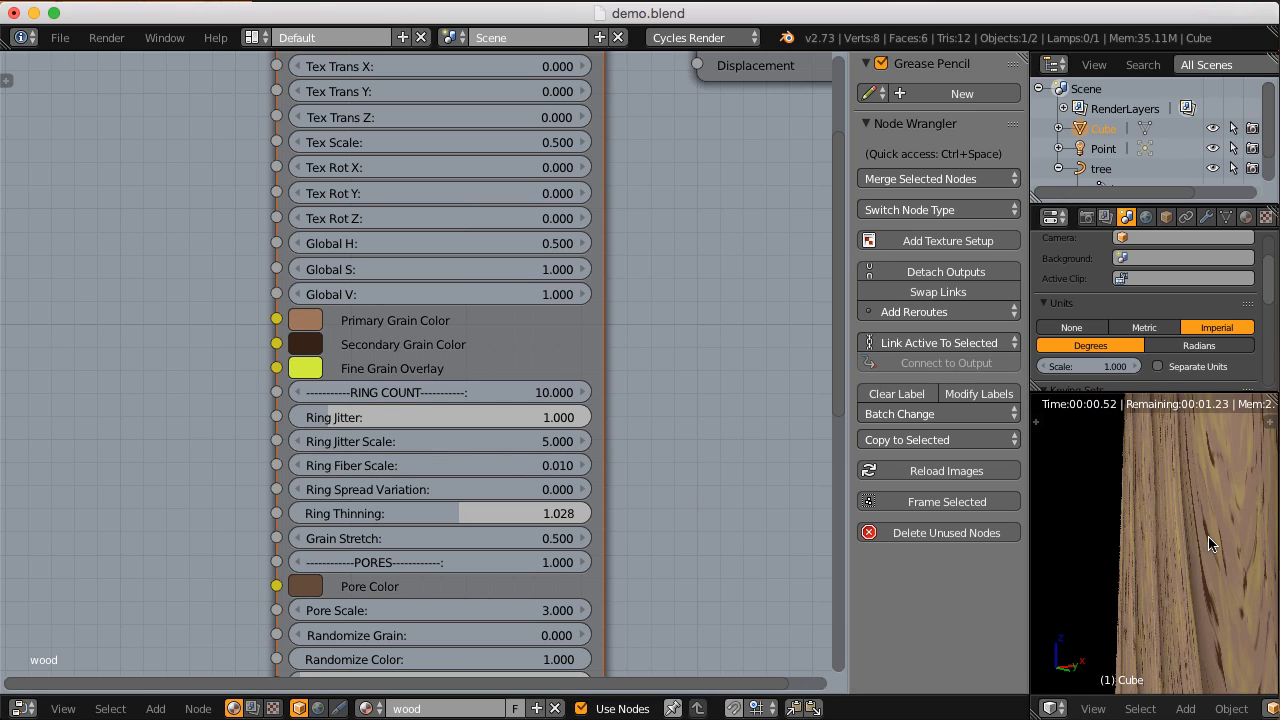
Step: Set Ring Jitter of the CGC_hardwood node to 0.1 and inspect the grain lines on the block's side
click(442, 416)
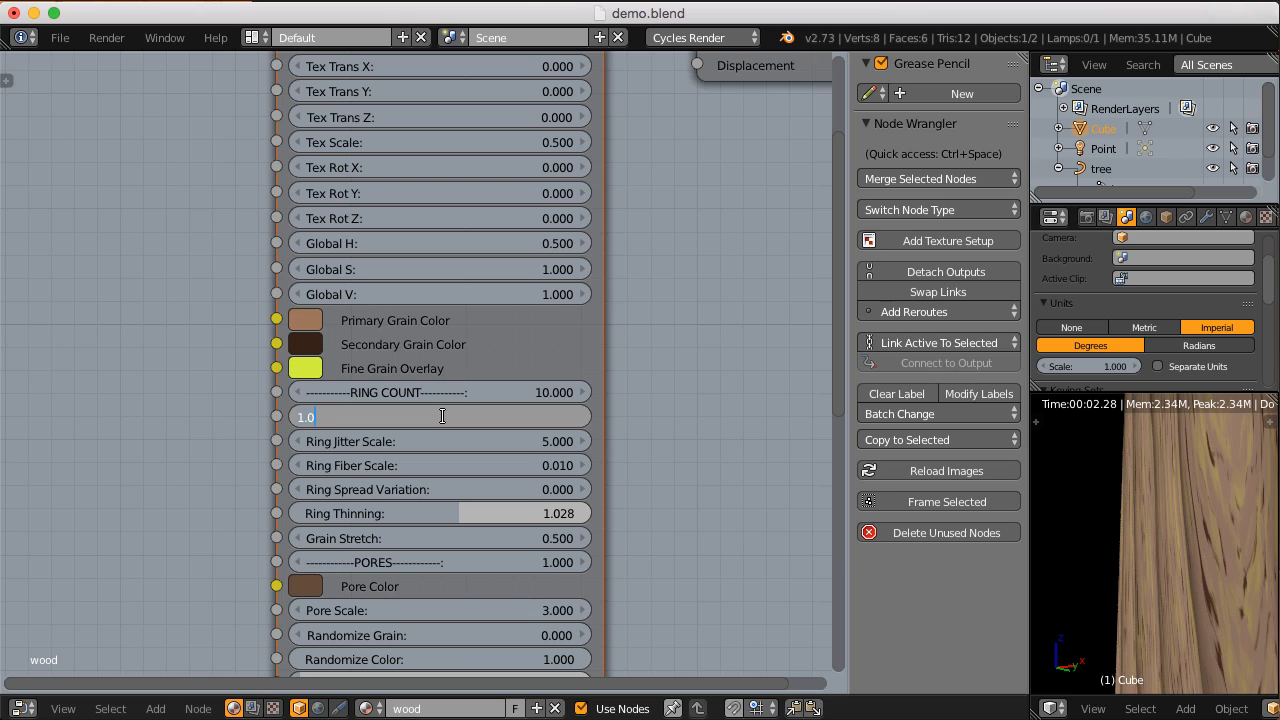
text(0.1)
key(Return)
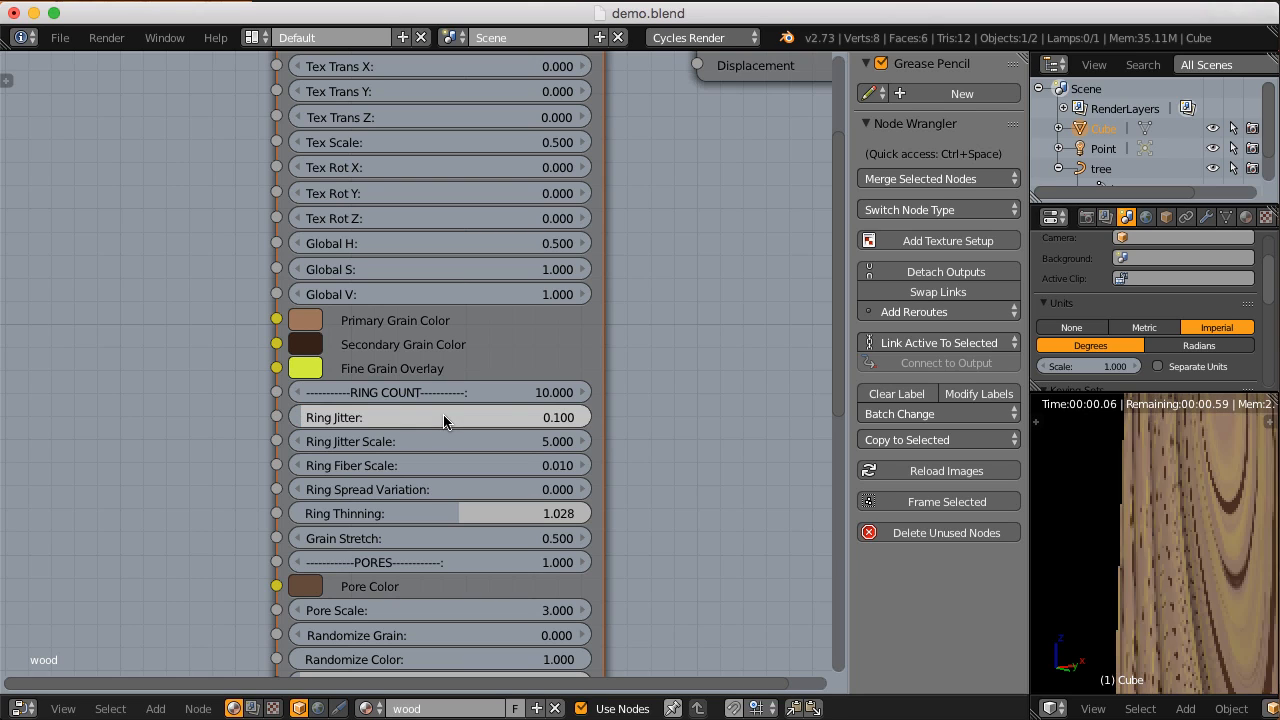
middle_drag(1193, 519, 1188, 538)
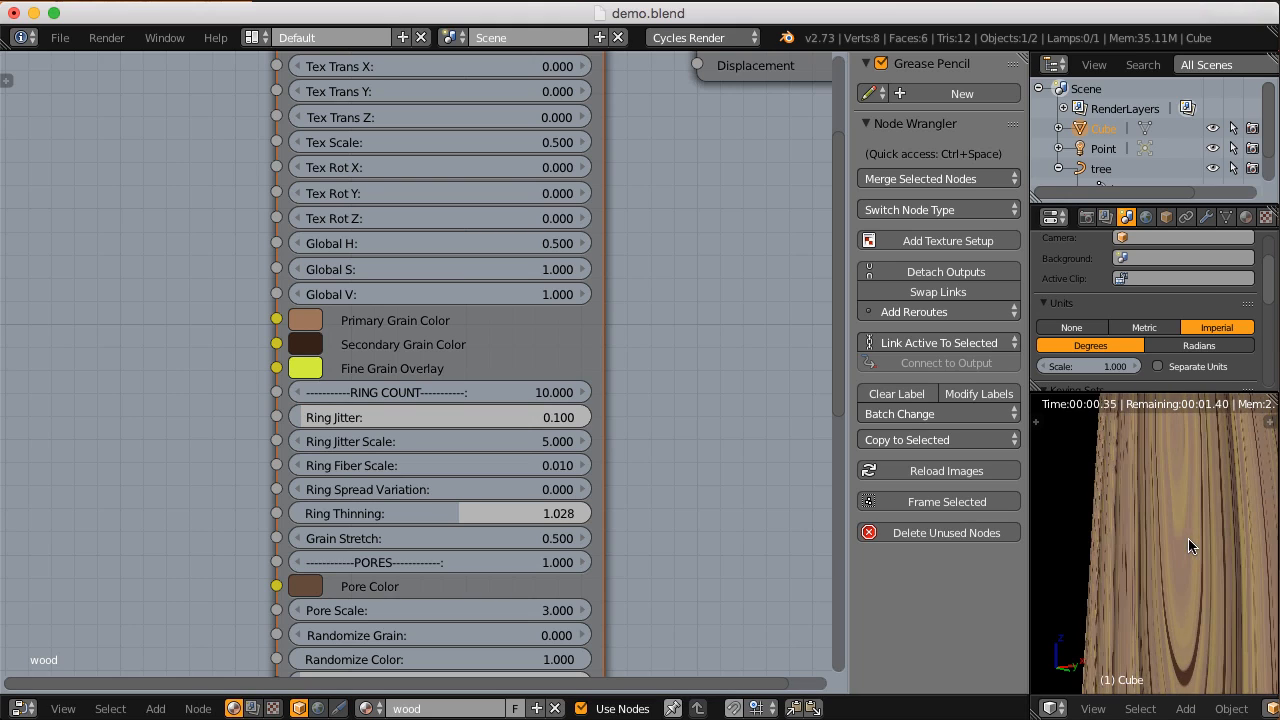
middle_drag(1183, 599, 1189, 569)
Step: Set the Pores value of the CGC_hardwood node to 0 and inspect the block's side up close
click(477, 559)
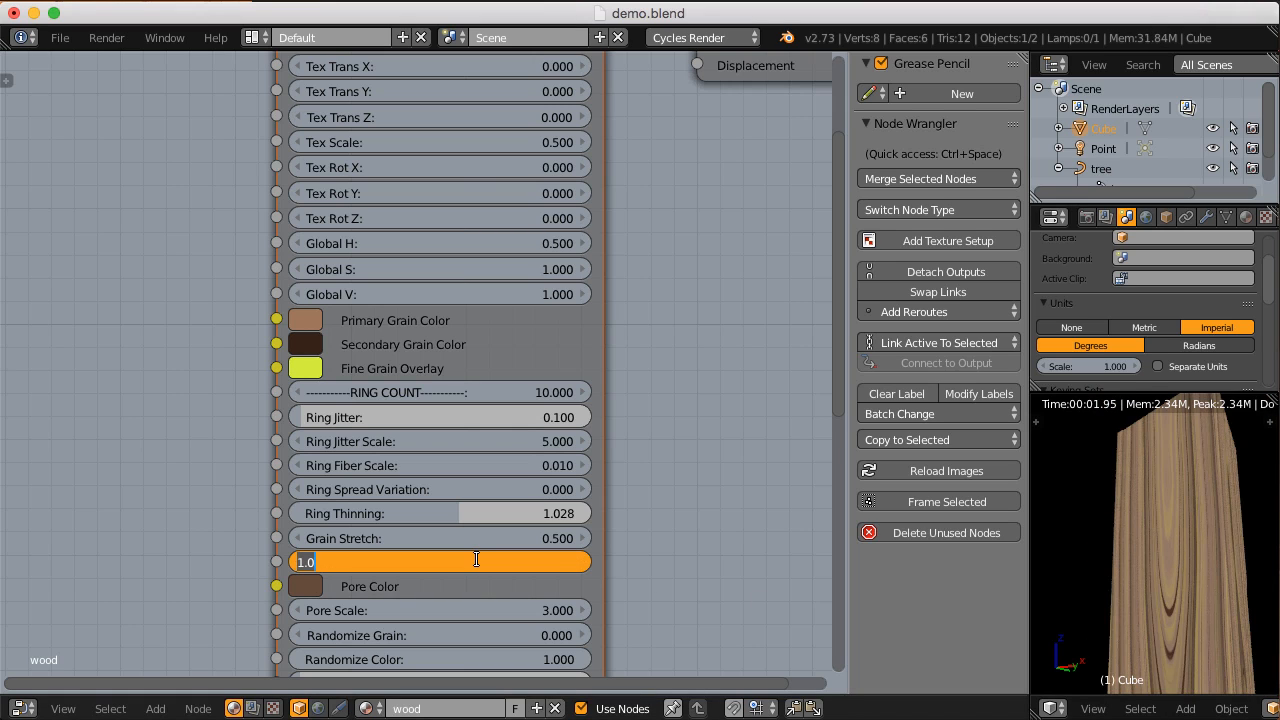
text(0)
key(Return)
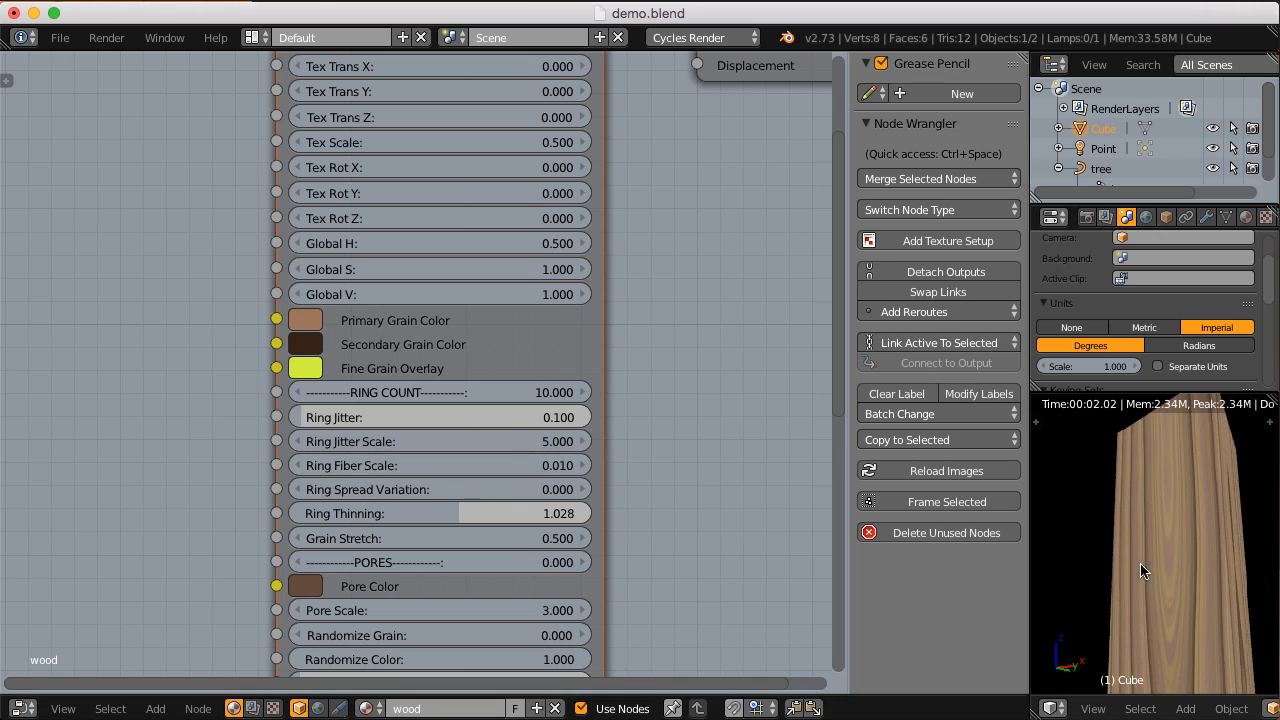
scroll(1138, 576, up, 5)
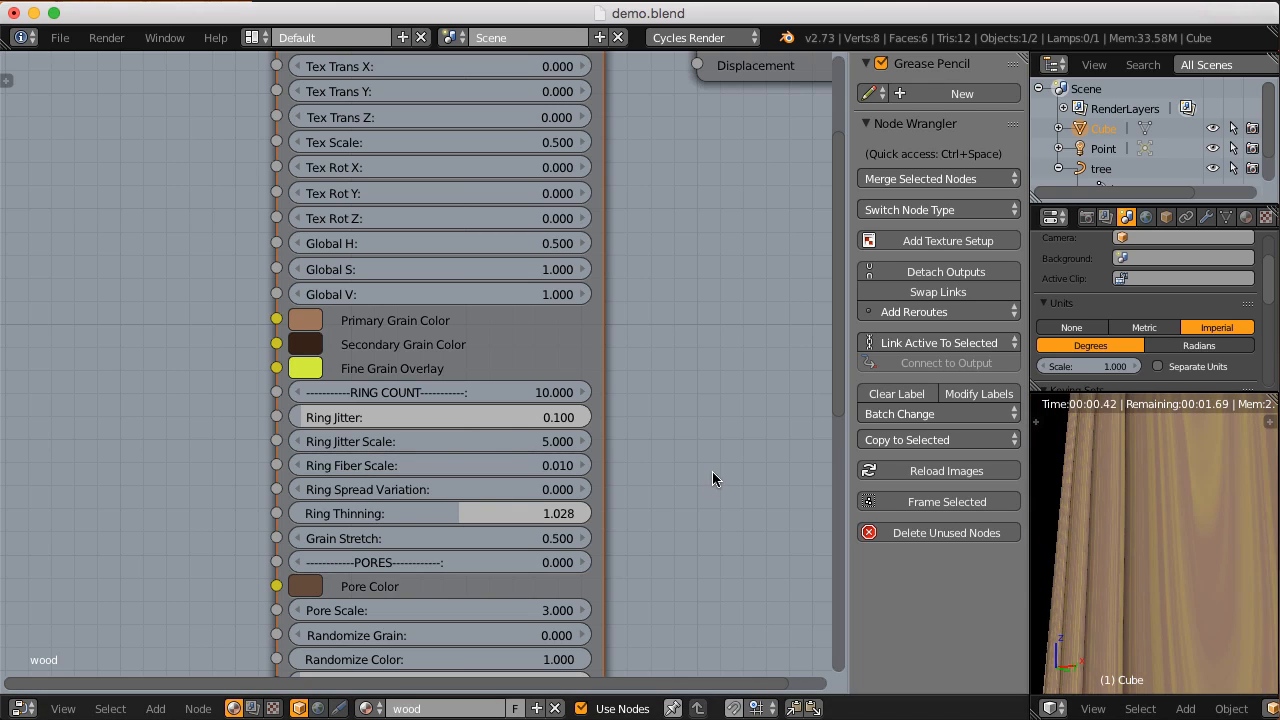
scroll(1163, 520, down, 2)
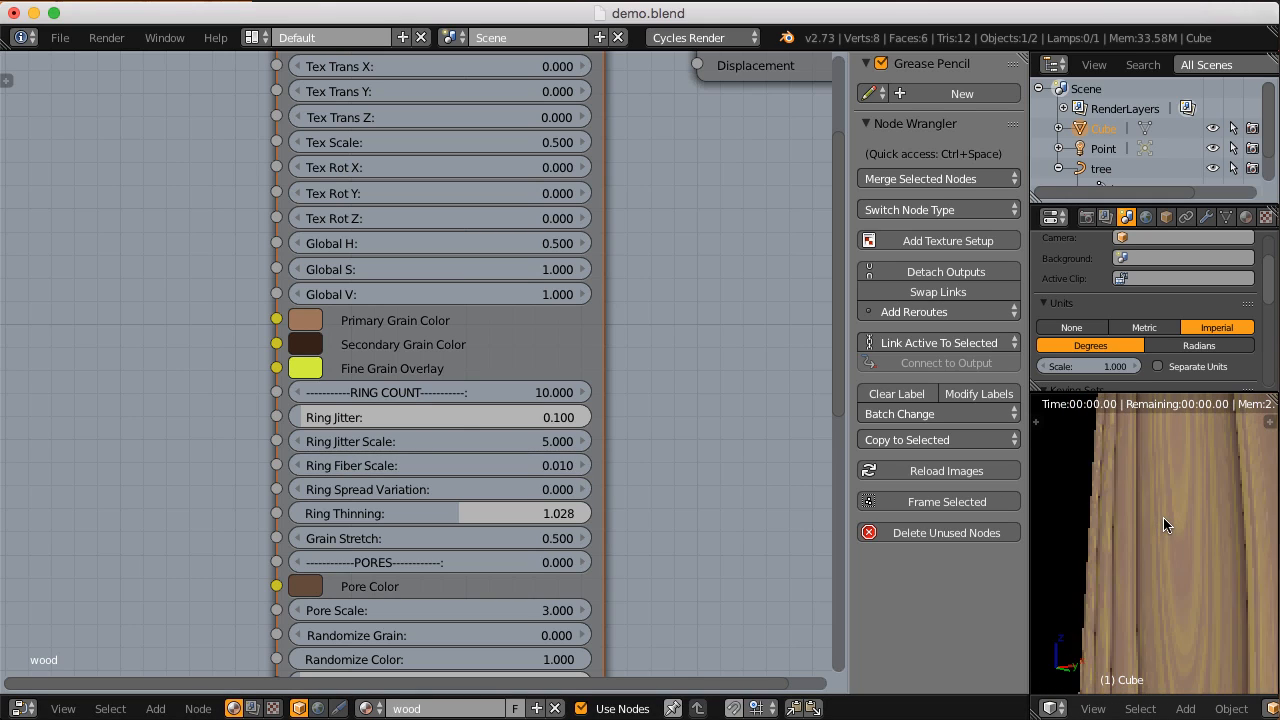
Step: Restore Ring Fiber Scale of the CGC_hardwood node to 1 and inspect the ring edges on the block's side
scroll(1164, 518, down, 2)
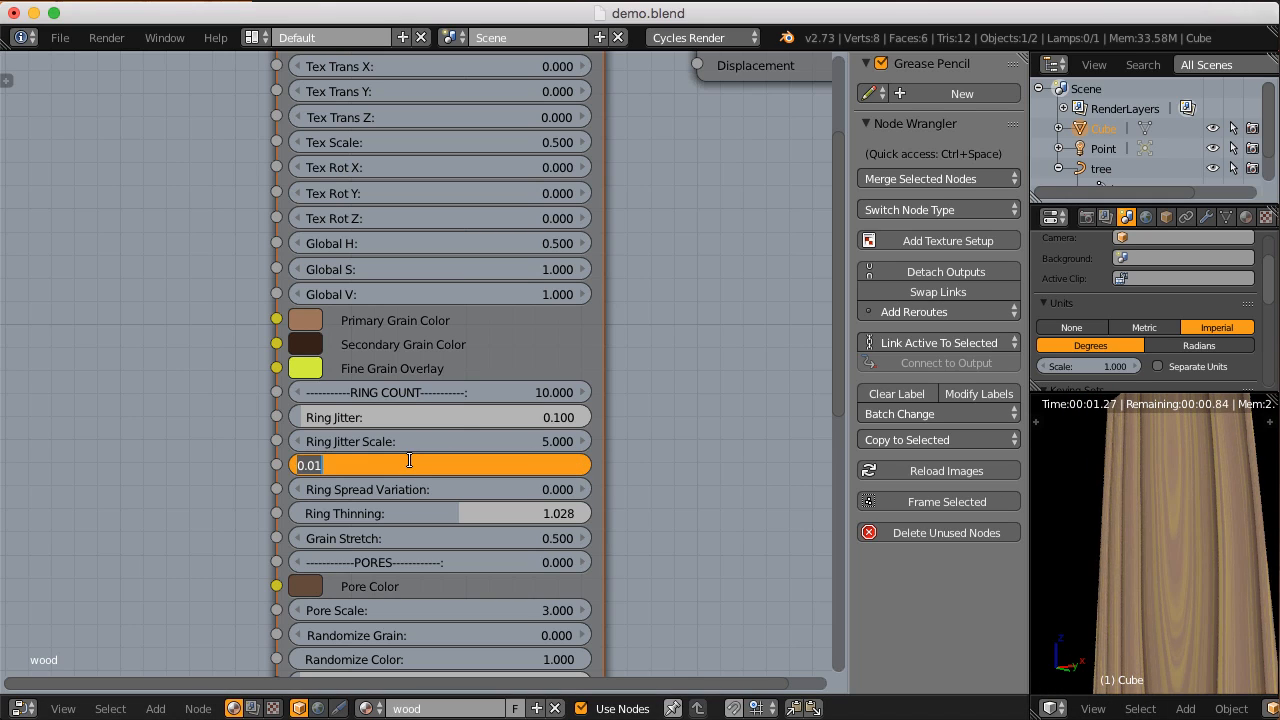
key(Return)
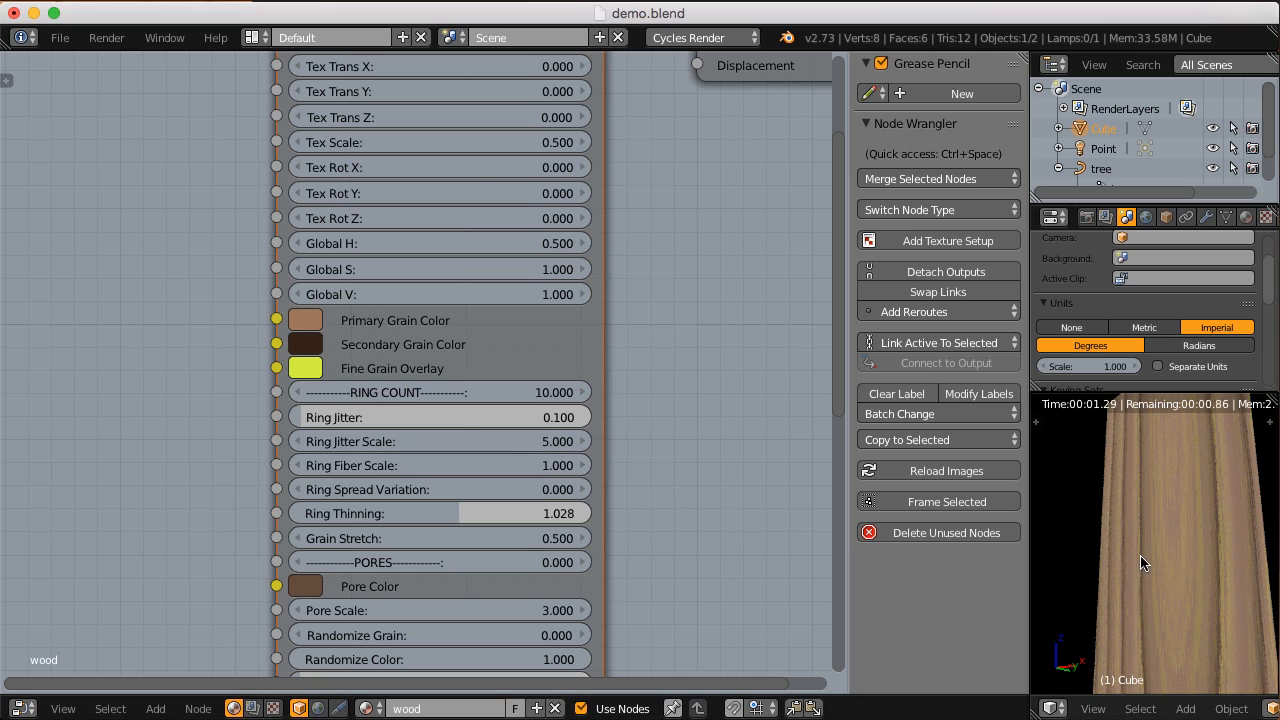
scroll(1165, 560, up, 6)
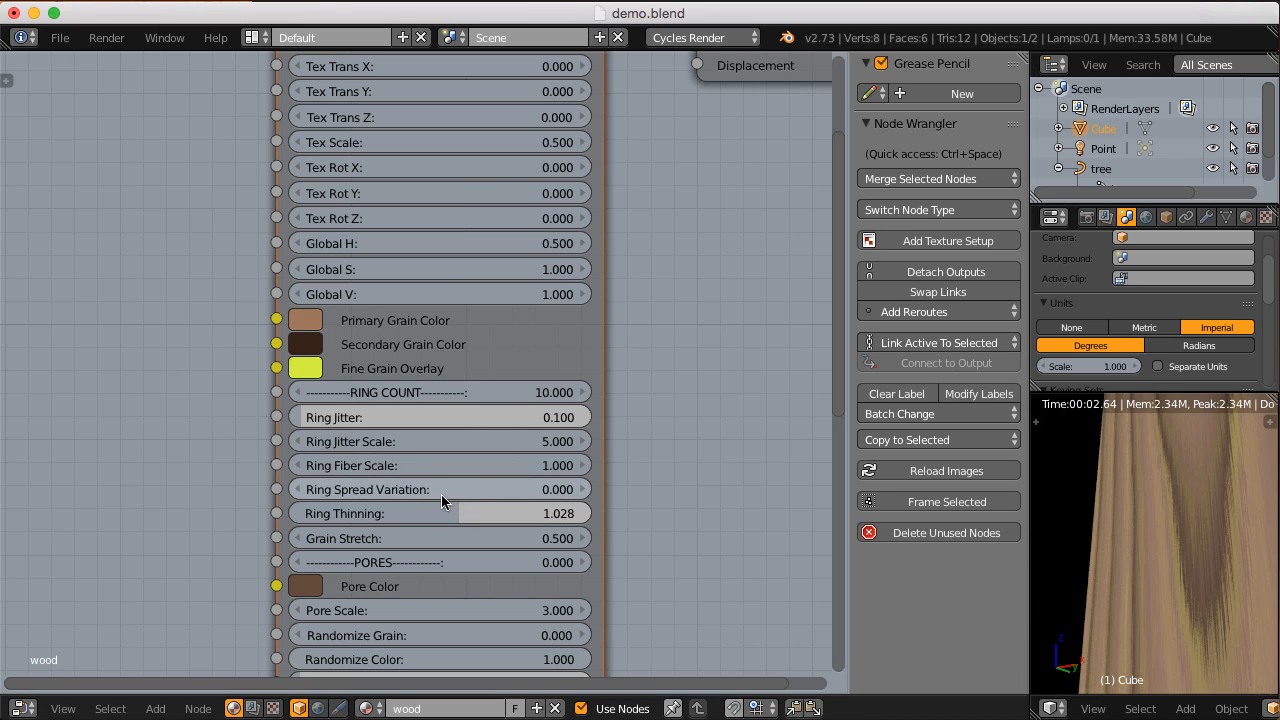
Step: With the block's end in view, try a Ring Spread Variation of 1, raise it to 5, and set Ring Thinning to 1
scroll(1196, 519, down, 6)
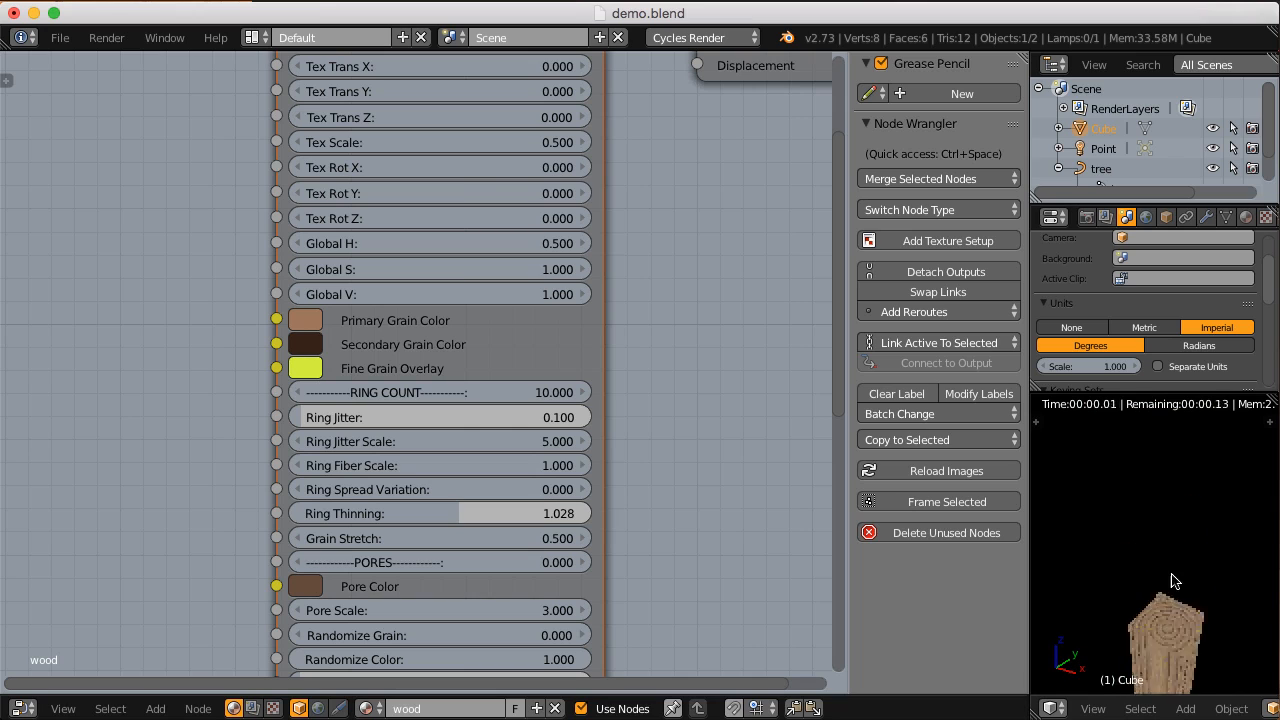
scroll(1168, 563, up, 6)
middle_drag(1168, 569, 1168, 582)
click(417, 489)
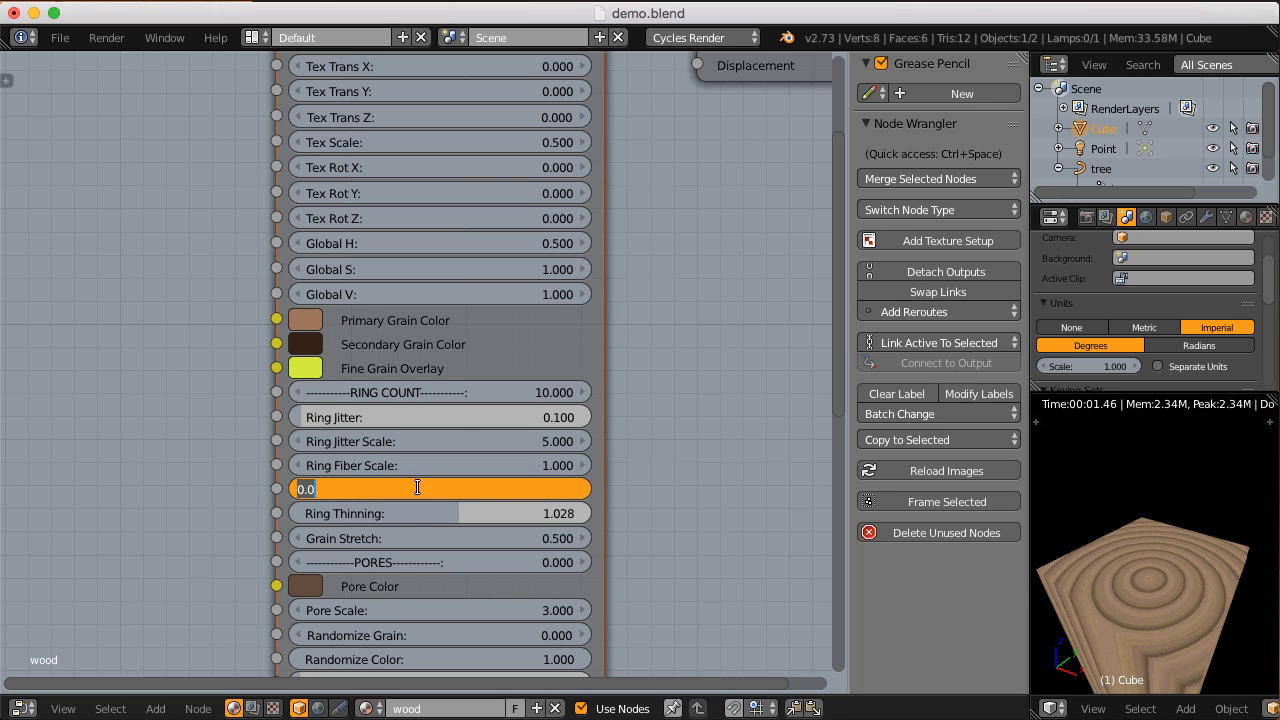
text(1)
key(Return)
click(418, 490)
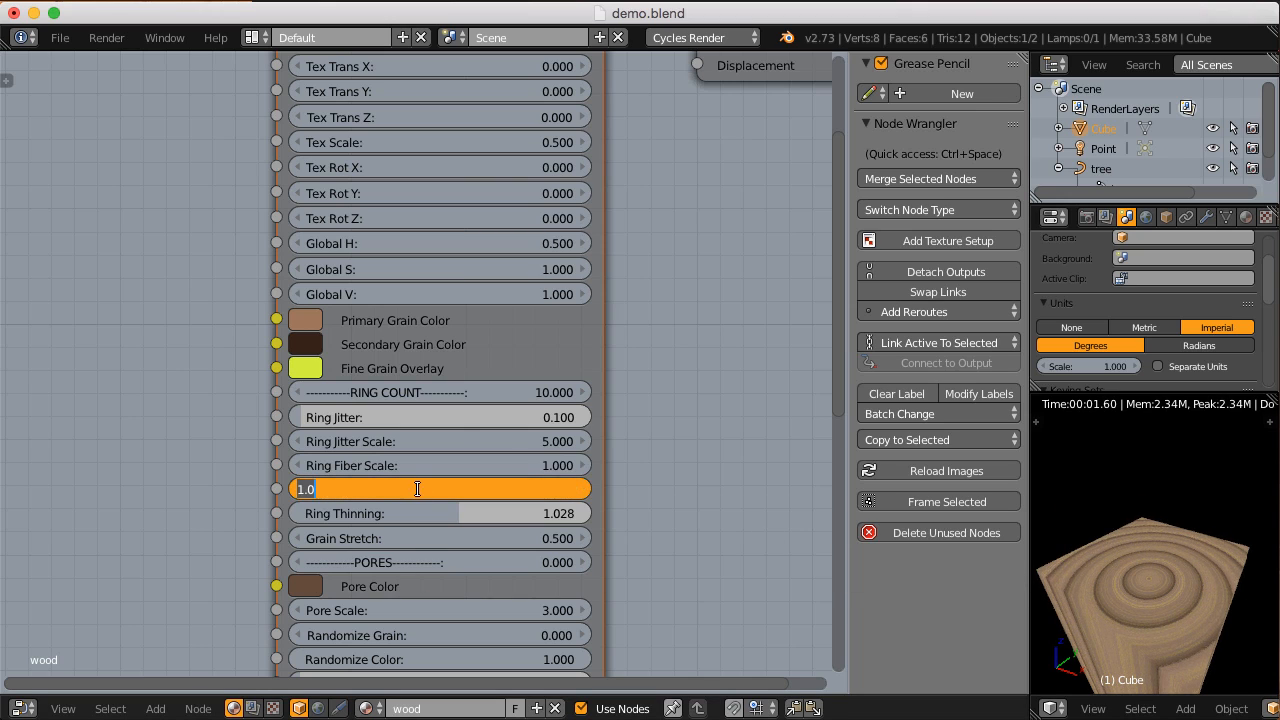
text(5)
key(Return)
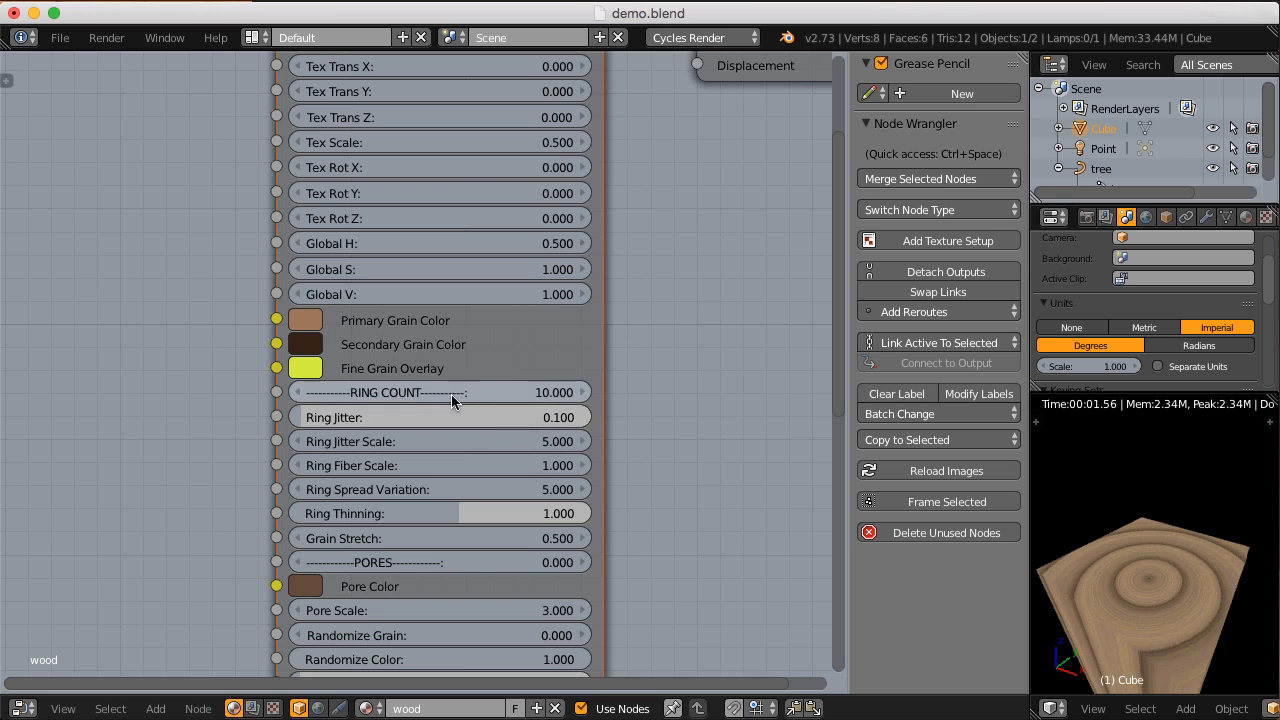
Step: Increase Tex Scale of the CGC_hardwood node to about 2.42 and inspect the rings on the block's end
scroll(491, 349, up, 4)
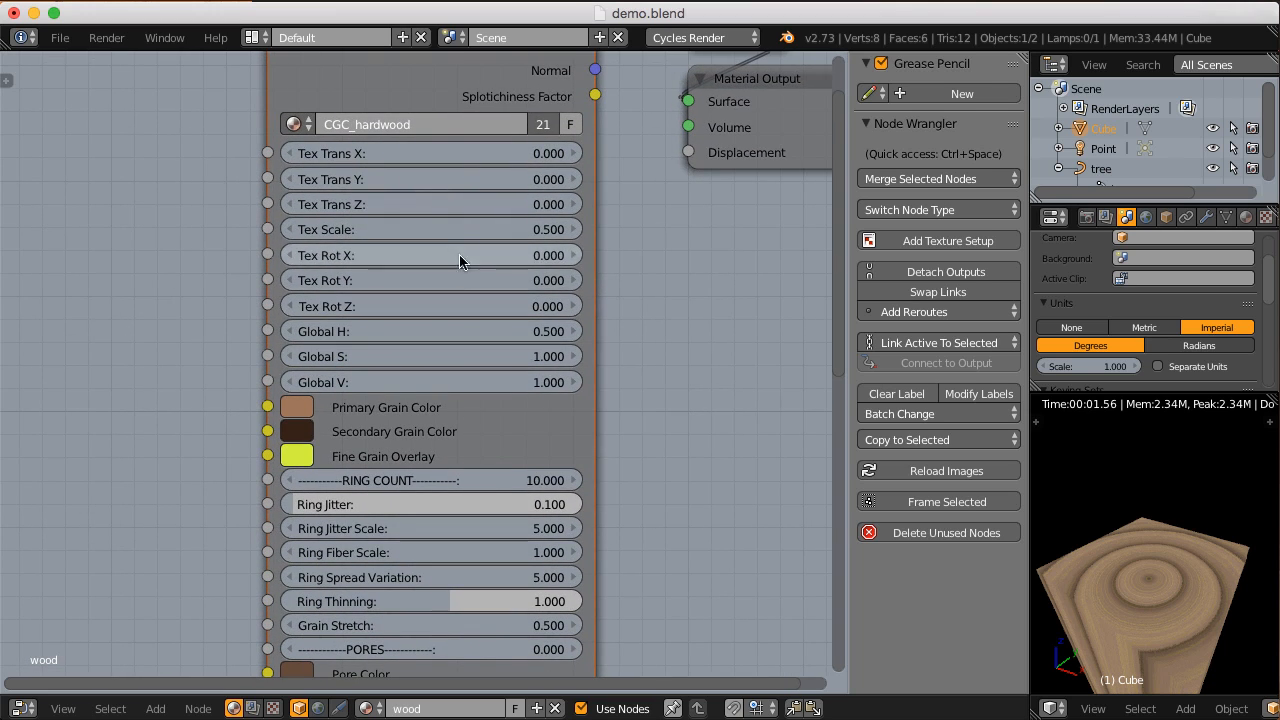
drag(464, 229, 510, 230)
scroll(1089, 591, up, 2)
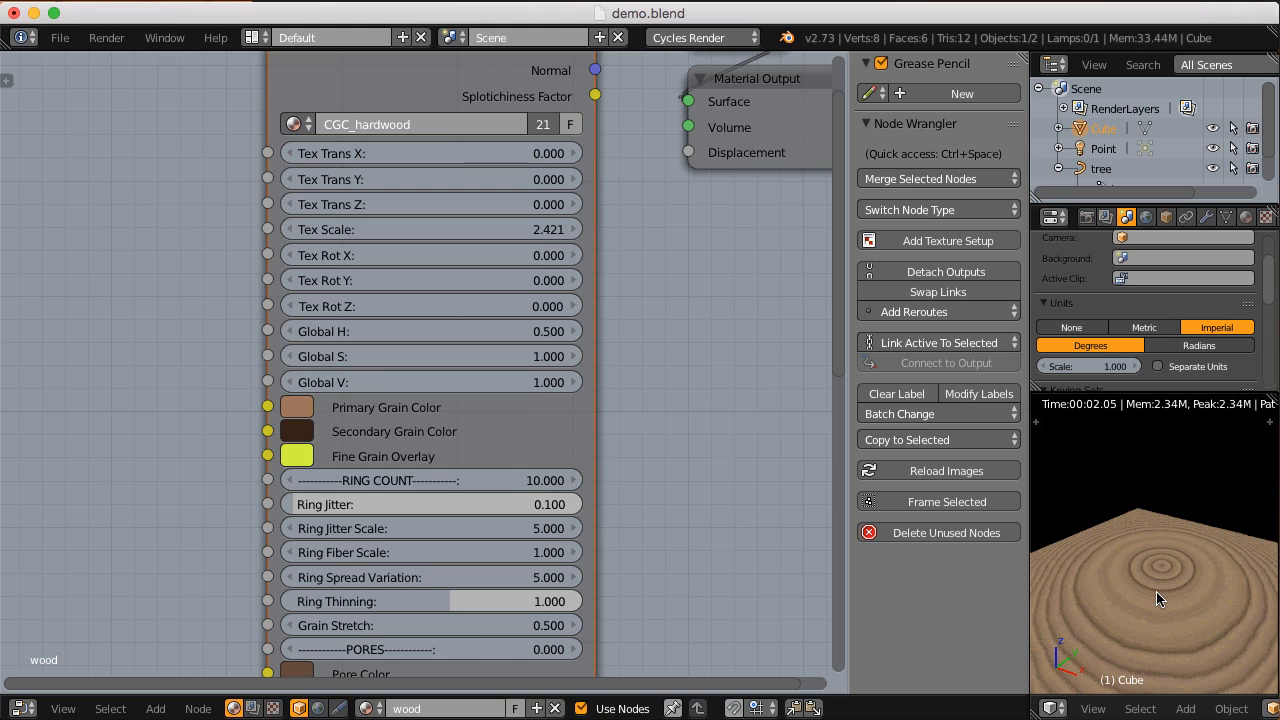
Step: Check the rings on the block's end and set Ring Spread Variation of the CGC_hardwood node to 1
scroll(1164, 591, down, 3)
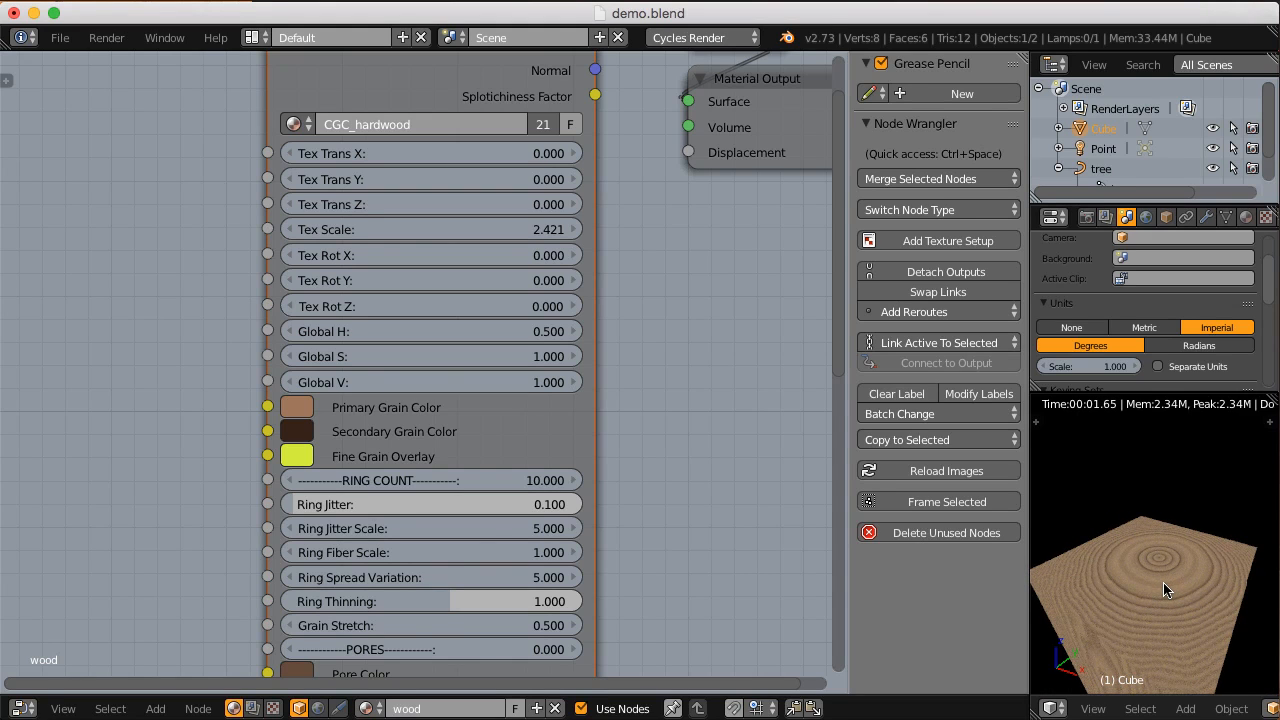
scroll(1162, 580, up, 4)
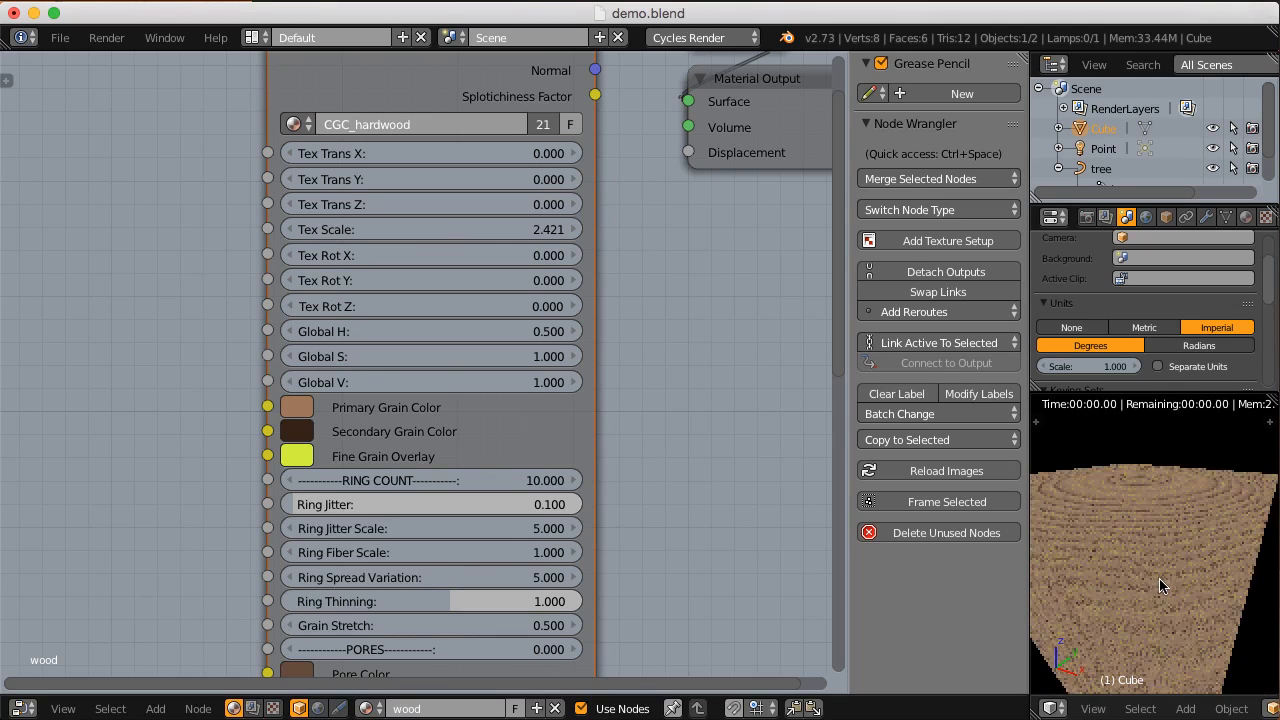
scroll(1150, 575, down, 3)
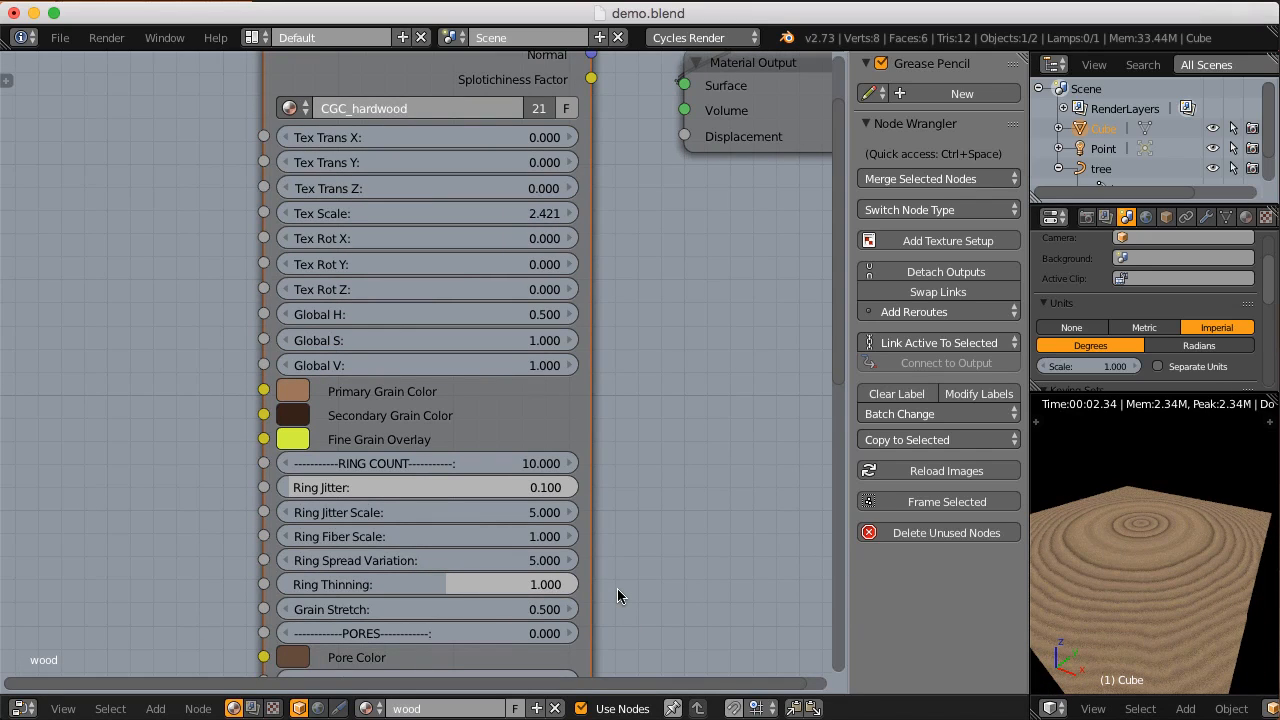
text(1)
key(Return)
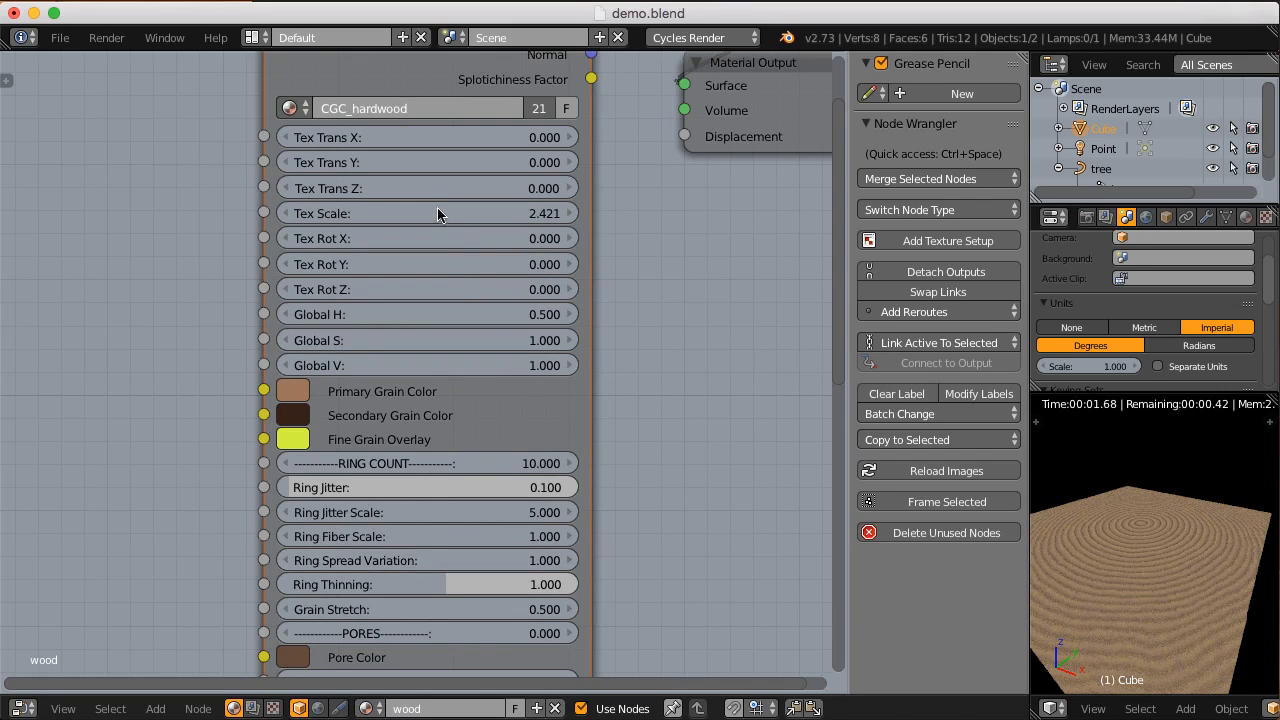
Step: Set Tex Scale of the CGC_hardwood node to 0.5 and inspect the rings on the block's end and side
key(Return)
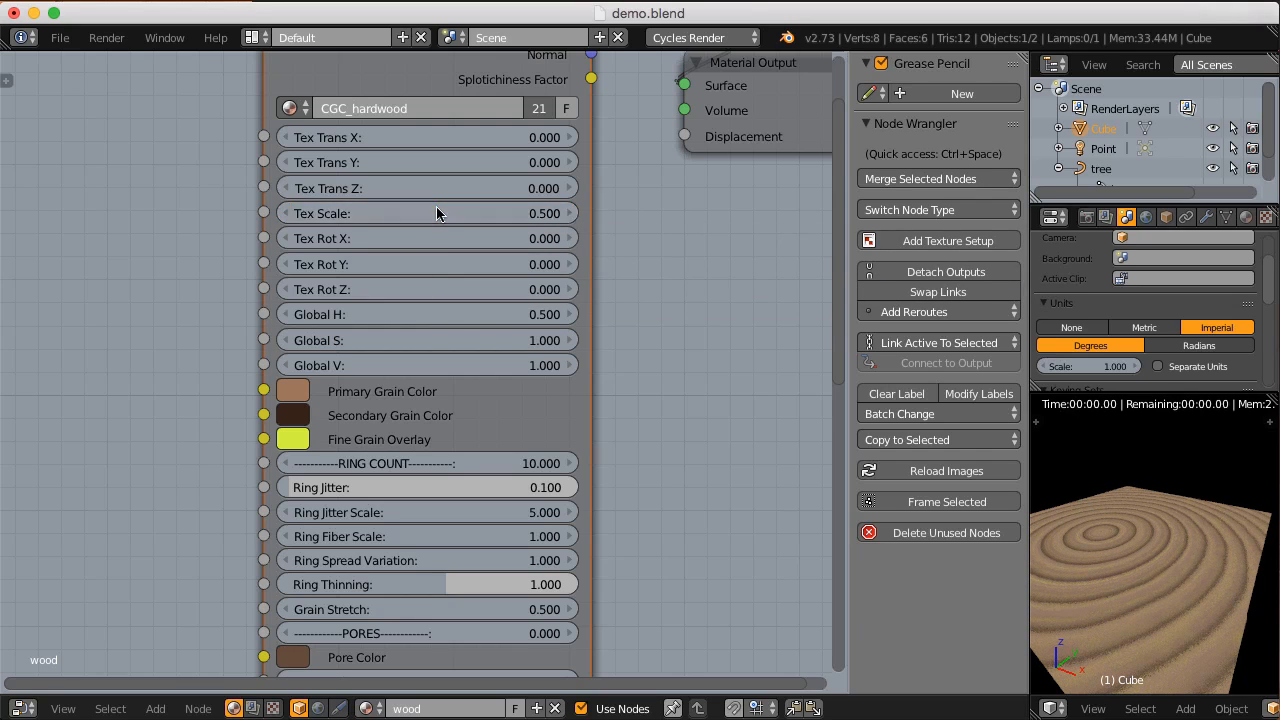
key(Return)
middle_drag(1175, 580, 1176, 543)
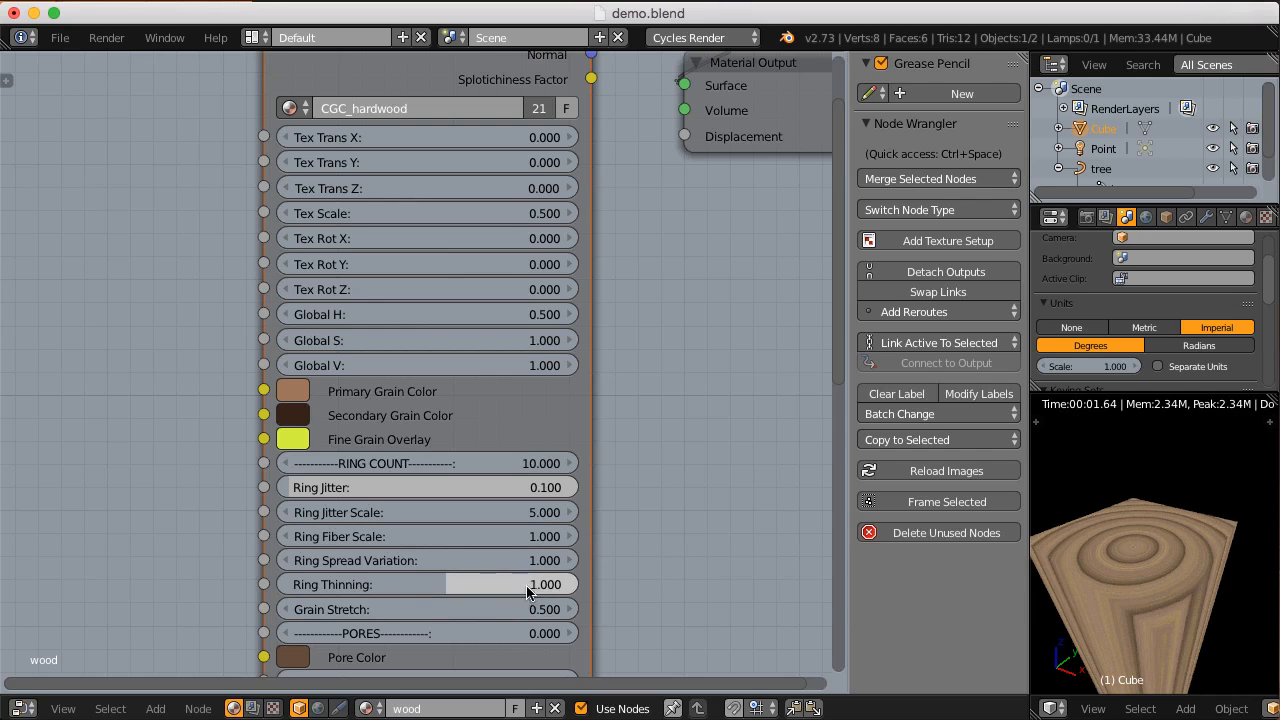
Step: Try different Ring Thinning amounts on the CGC_hardwood node and reset the value to its default
scroll(509, 597, up, 1)
mouse_move(443, 589)
mouse_down()
mouse_move(460, 591)
mouse_move(386, 585)
mouse_move(453, 591)
mouse_up()
middle_drag(487, 595, 486, 580)
key(BackSpace)
scroll(488, 574, down, 3)
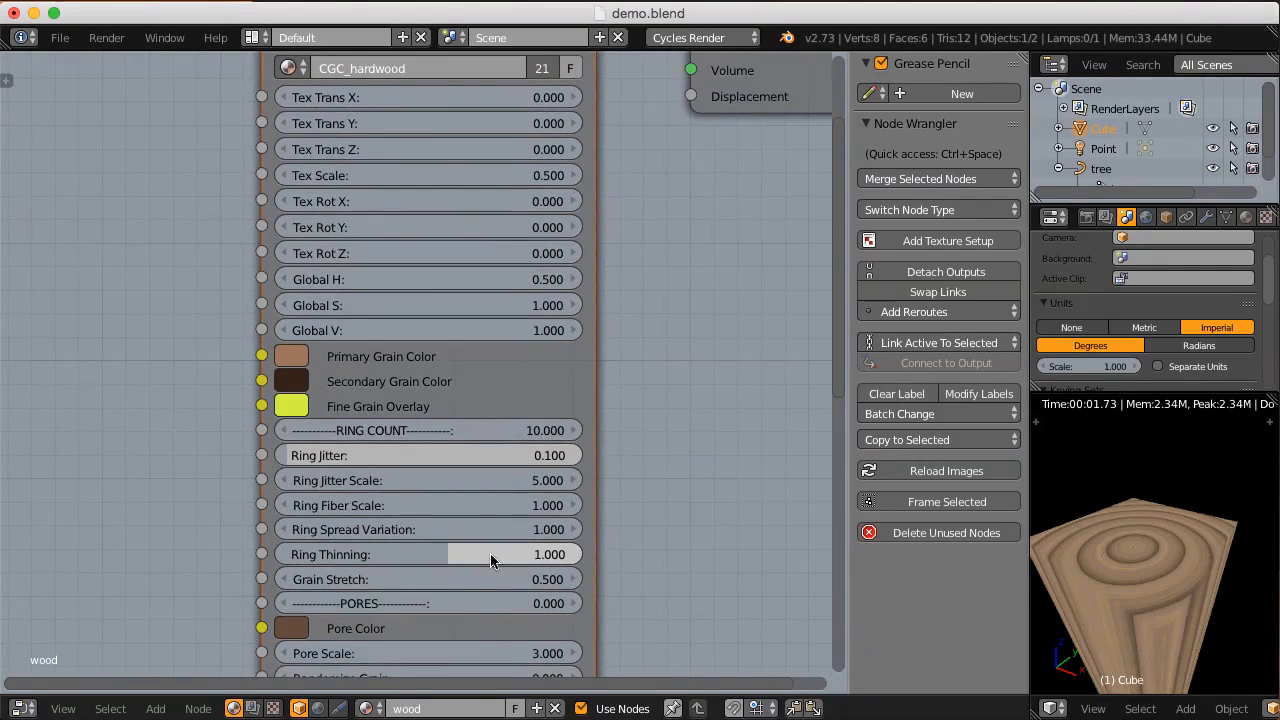
Step: With the block's side in view, try Grain Stretch values of 1 and 5 on the CGC_hardwood node
middle_drag(1200, 550, 1160, 525)
middle_drag(1146, 583, 1154, 537)
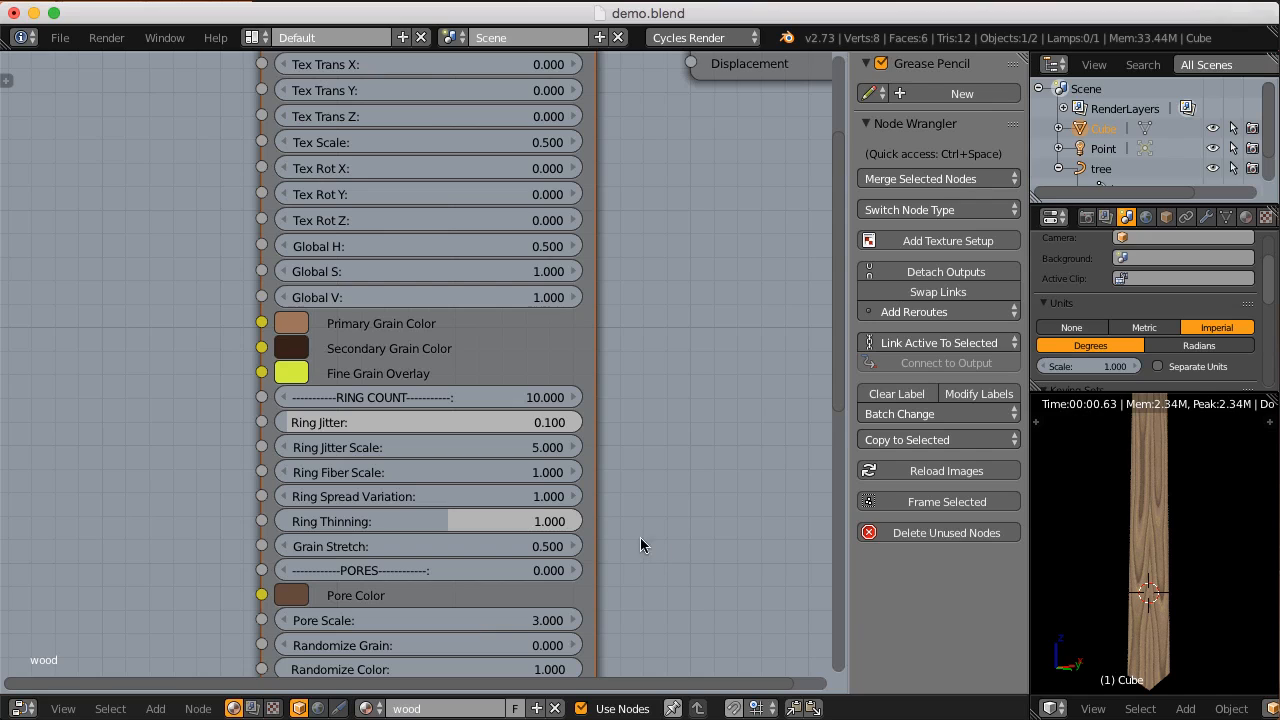
click(425, 546)
text(1)
key(Return)
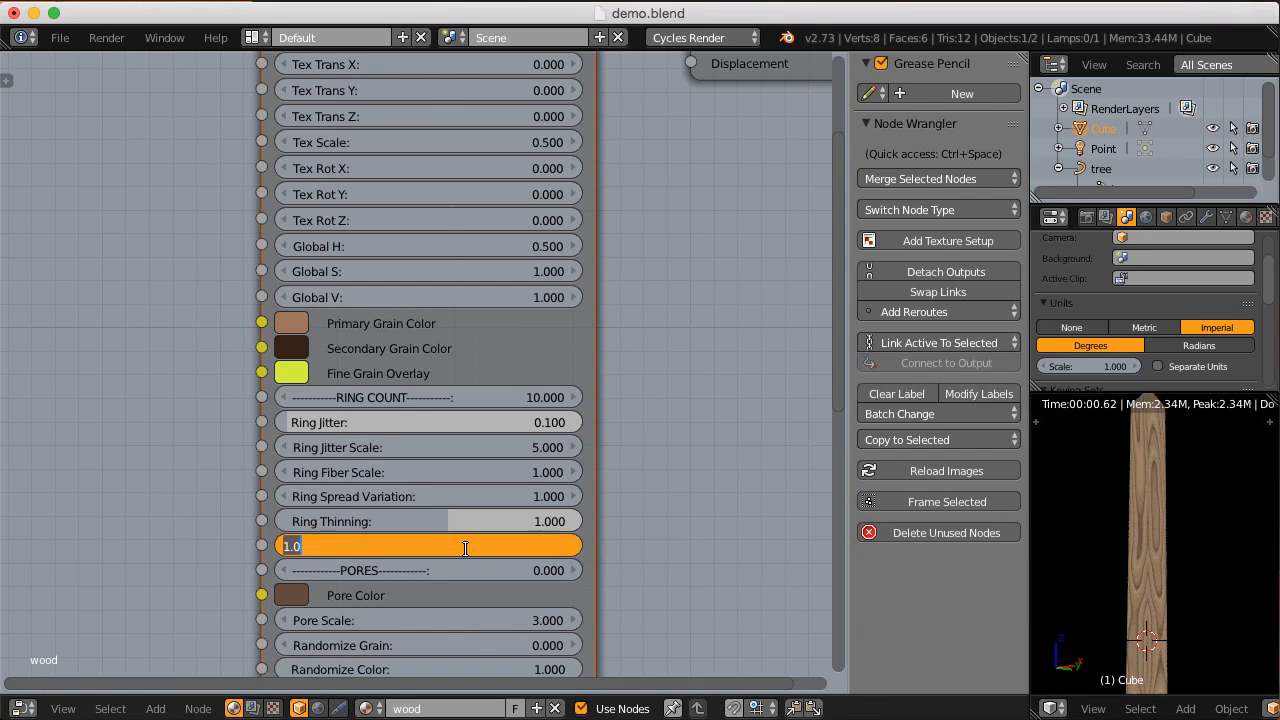
text(5)
key(Return)
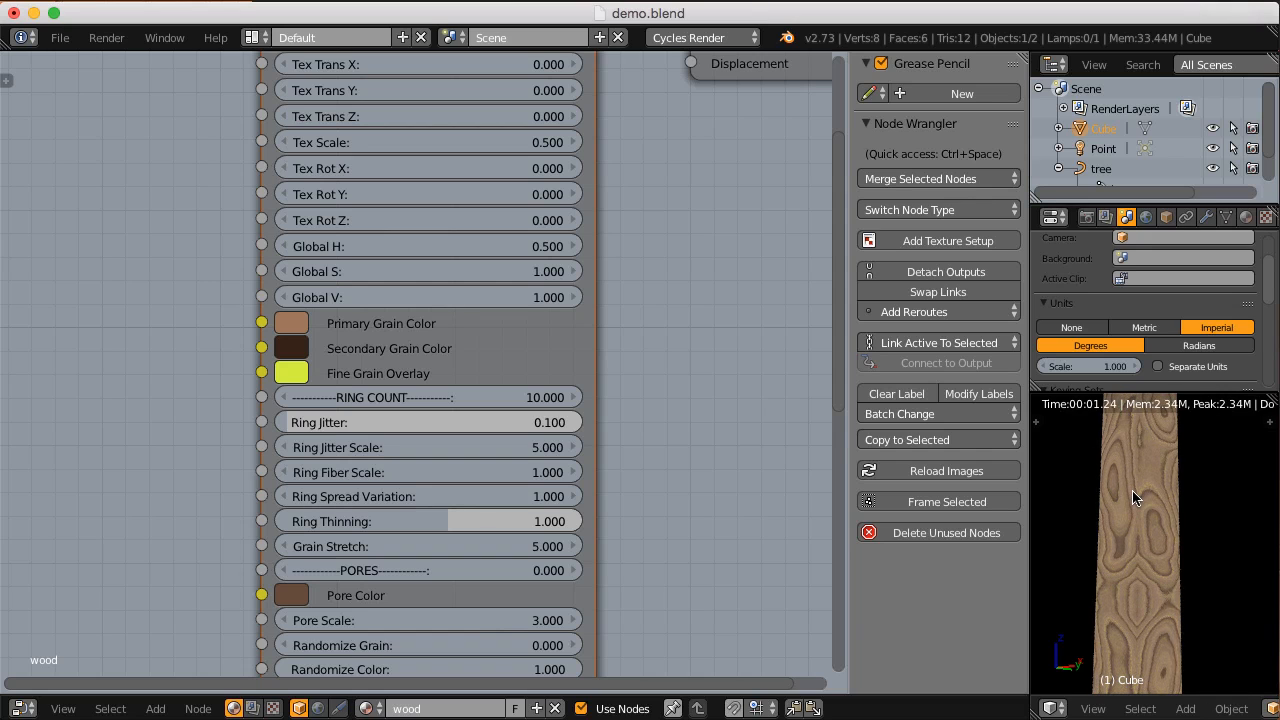
middle_drag(1132, 484, 1128, 550)
Step: Set Grain Stretch of the CGC_hardwood node to 1 and inspect the grain along the block's side
click(443, 542)
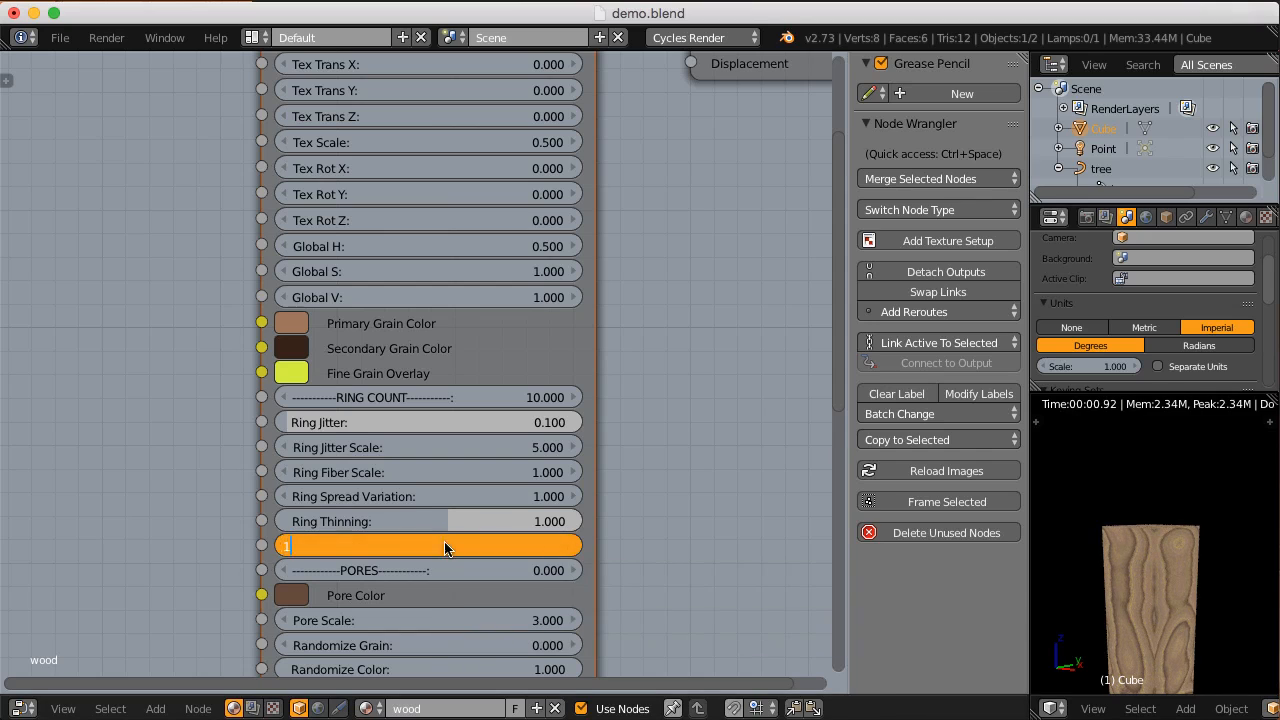
text(1)
key(Return)
mouse_move(1160, 562)
middle_down()
mouse_move(1156, 593)
mouse_move(1148, 558)
middle_up()
shift+middle_drag(1150, 497, 1171, 539)
scroll(1171, 539, down, 1)
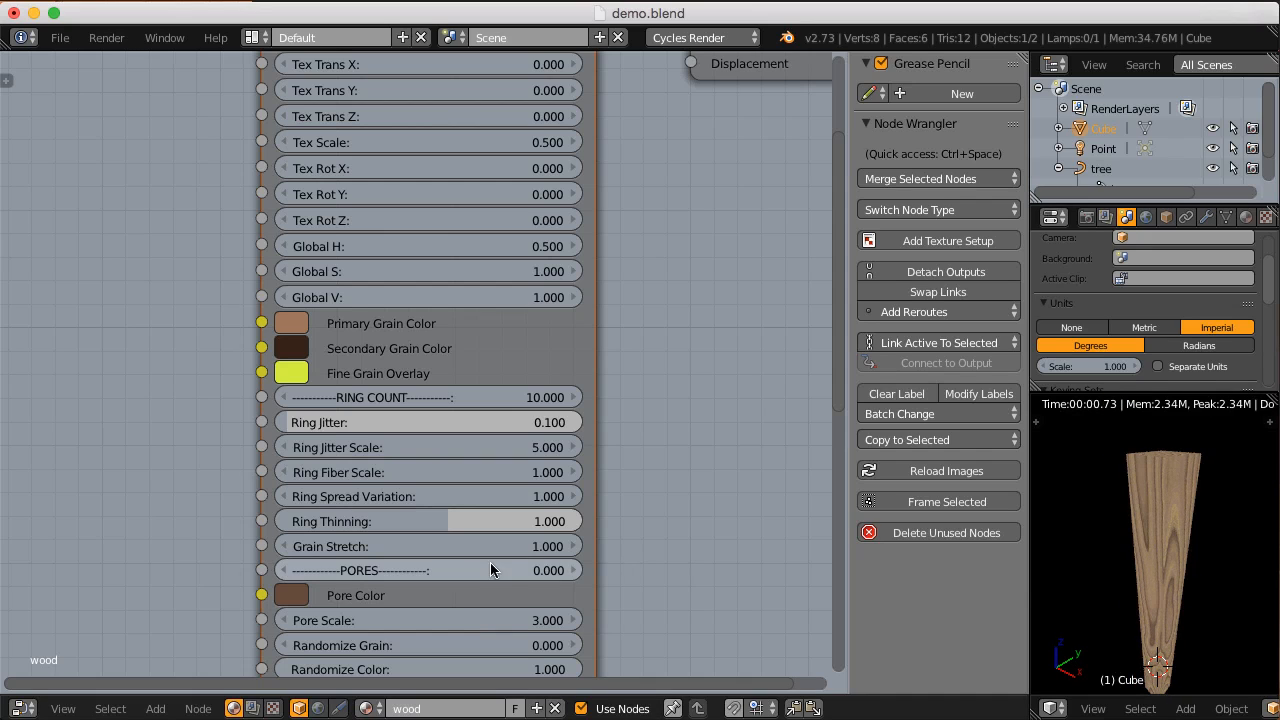
Step: Try a Grain Stretch of 0.2, inspect the block's side, and return the value to 1
click(458, 552)
text(0.2)
key(Return)
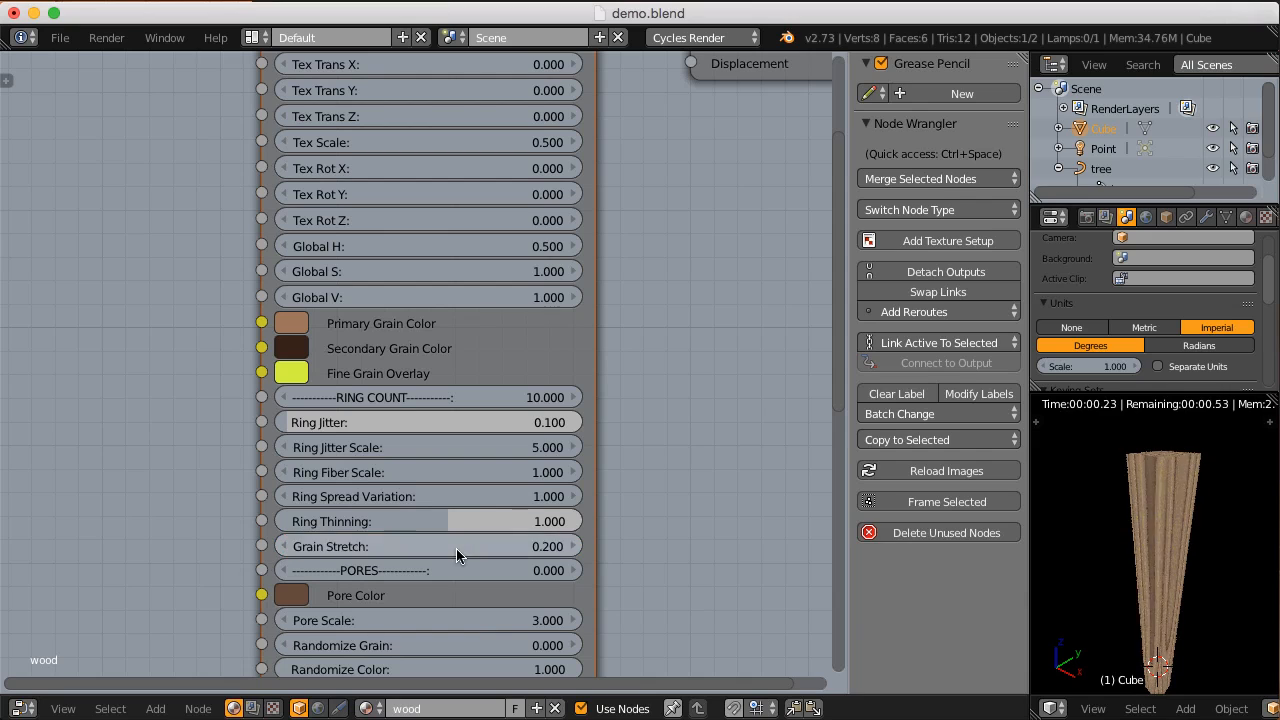
middle_drag(1154, 522, 1161, 478)
click(452, 543)
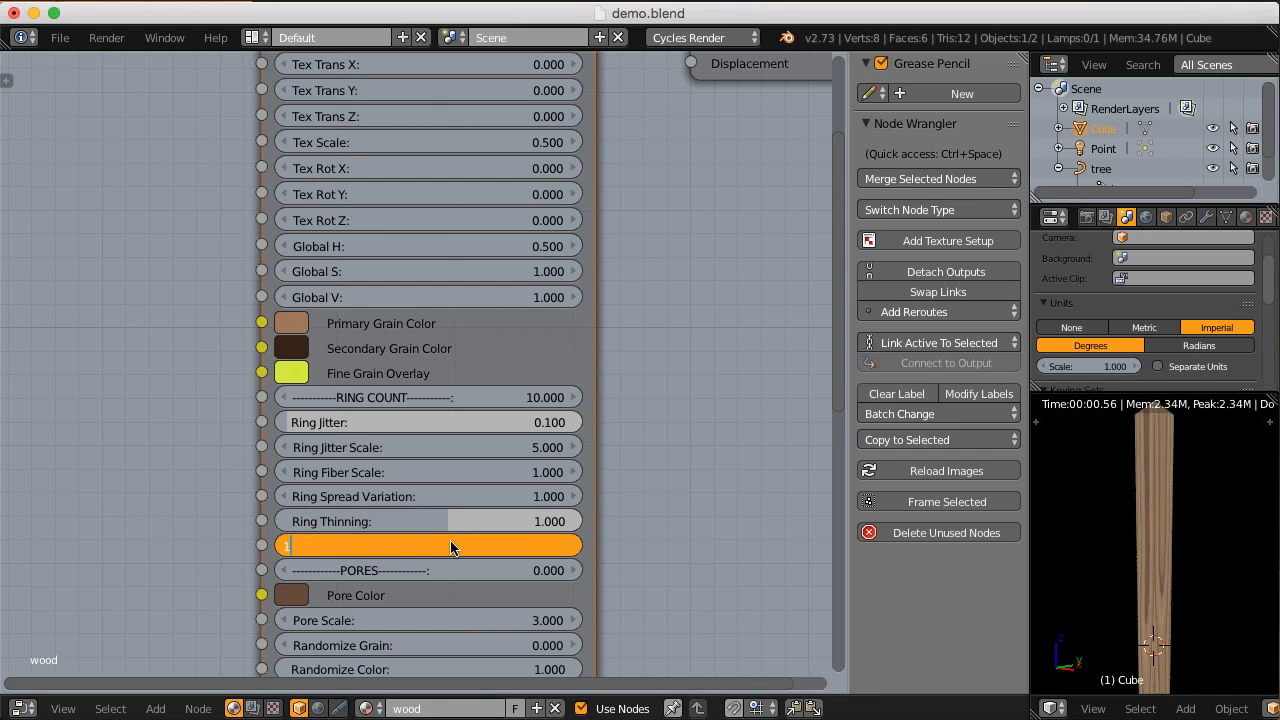
key(Return)
Step: Set the Pores value of the CGC_hardwood node to 1 and inspect the pores on the block's side up close
click(447, 568)
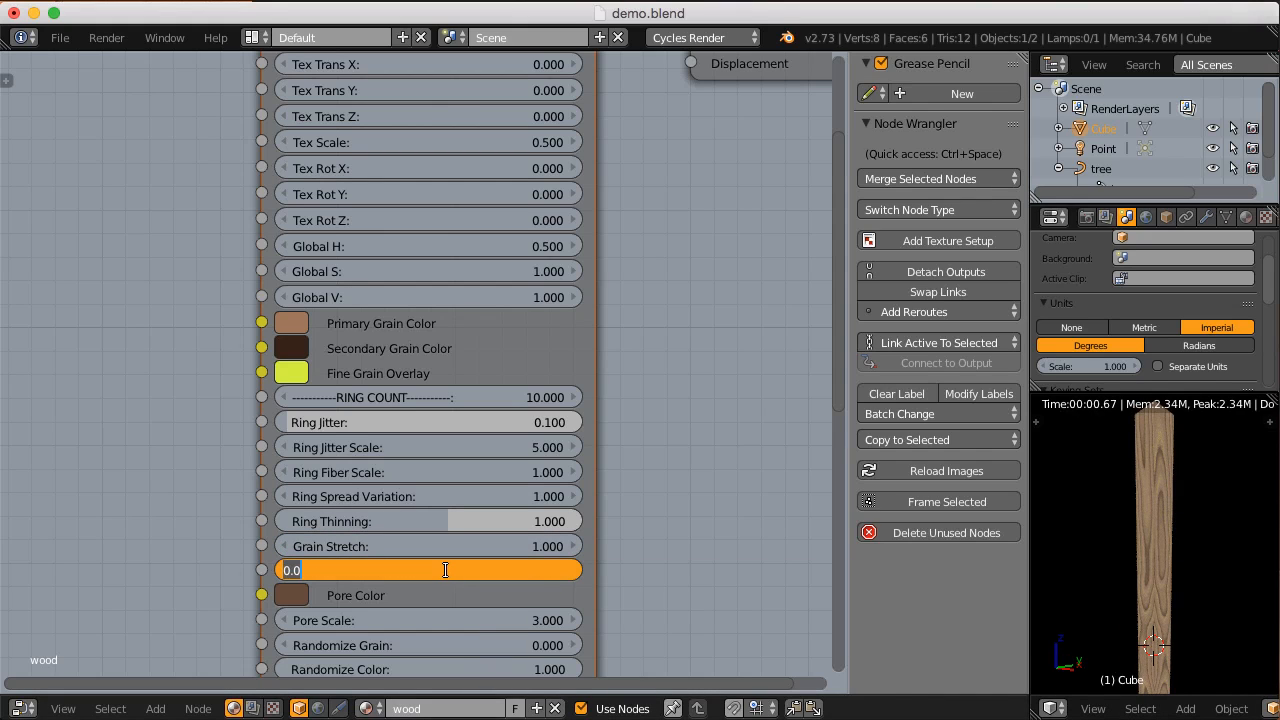
text(1)
key(Return)
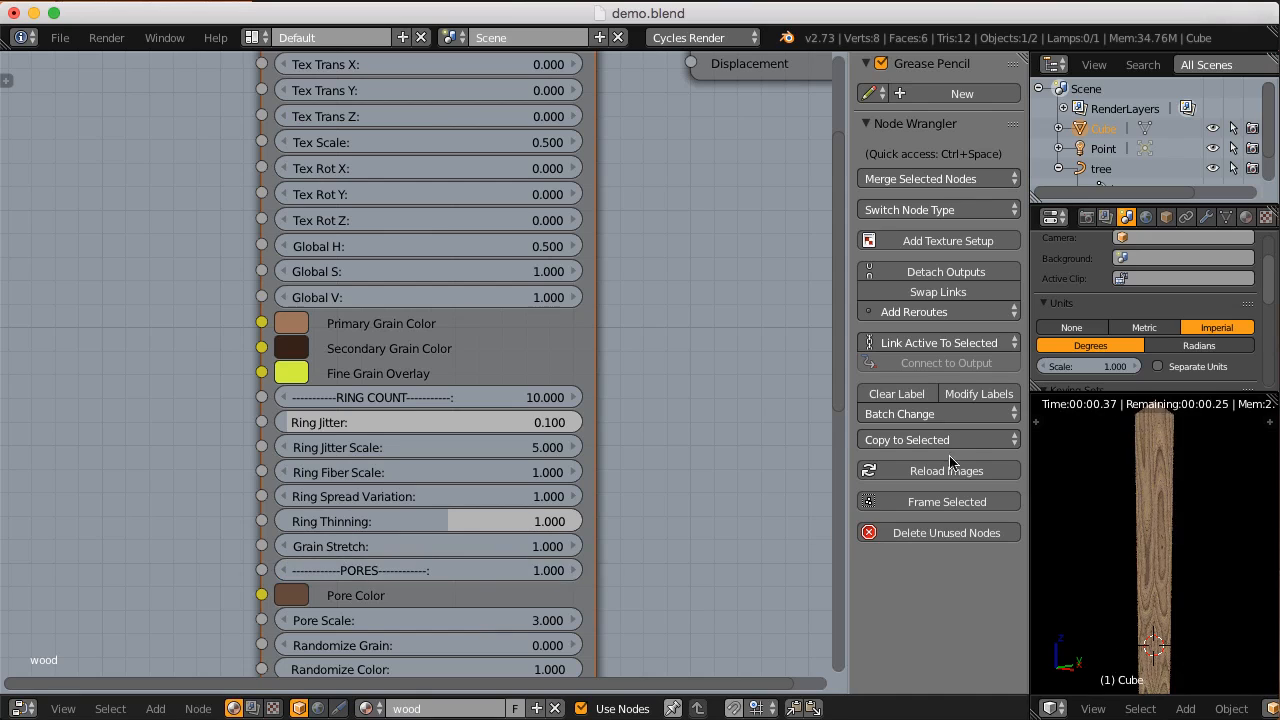
scroll(1141, 516, up, 2)
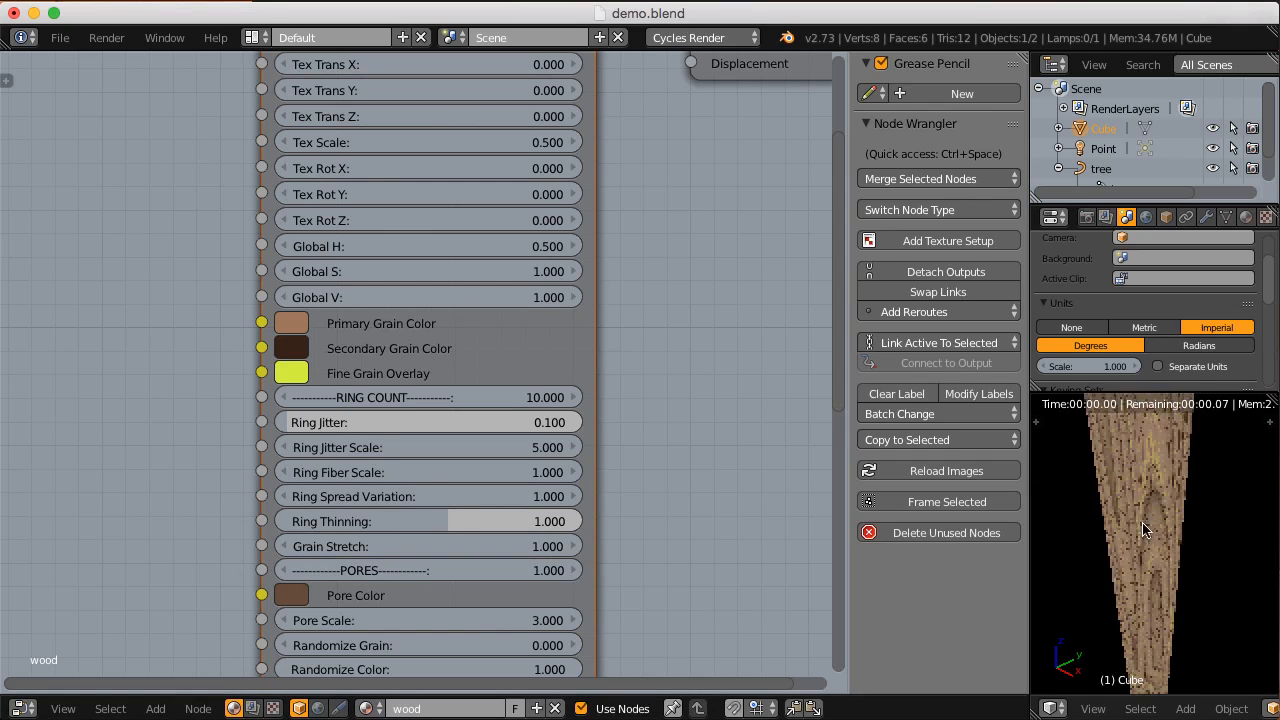
shift+middle_drag(1141, 515, 1148, 537)
shift+middle_drag(1157, 585, 1144, 552)
scroll(1151, 577, up, 1)
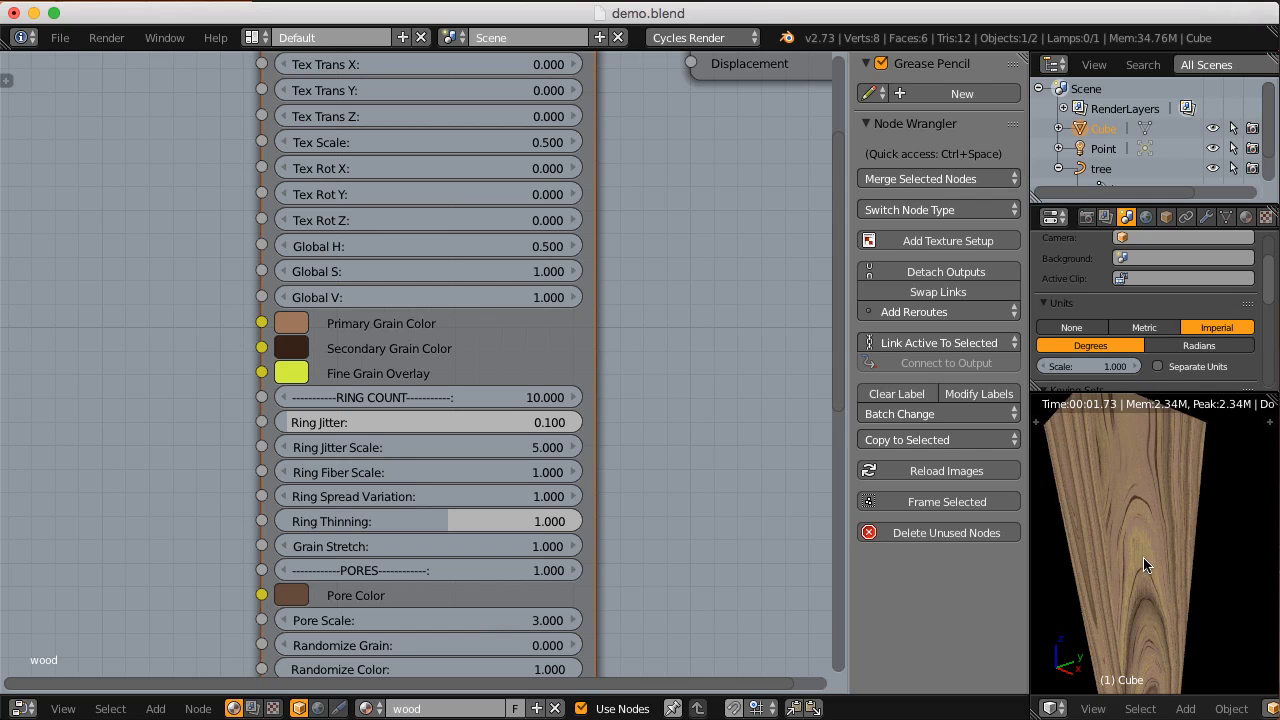
scroll(1143, 556, up, 4)
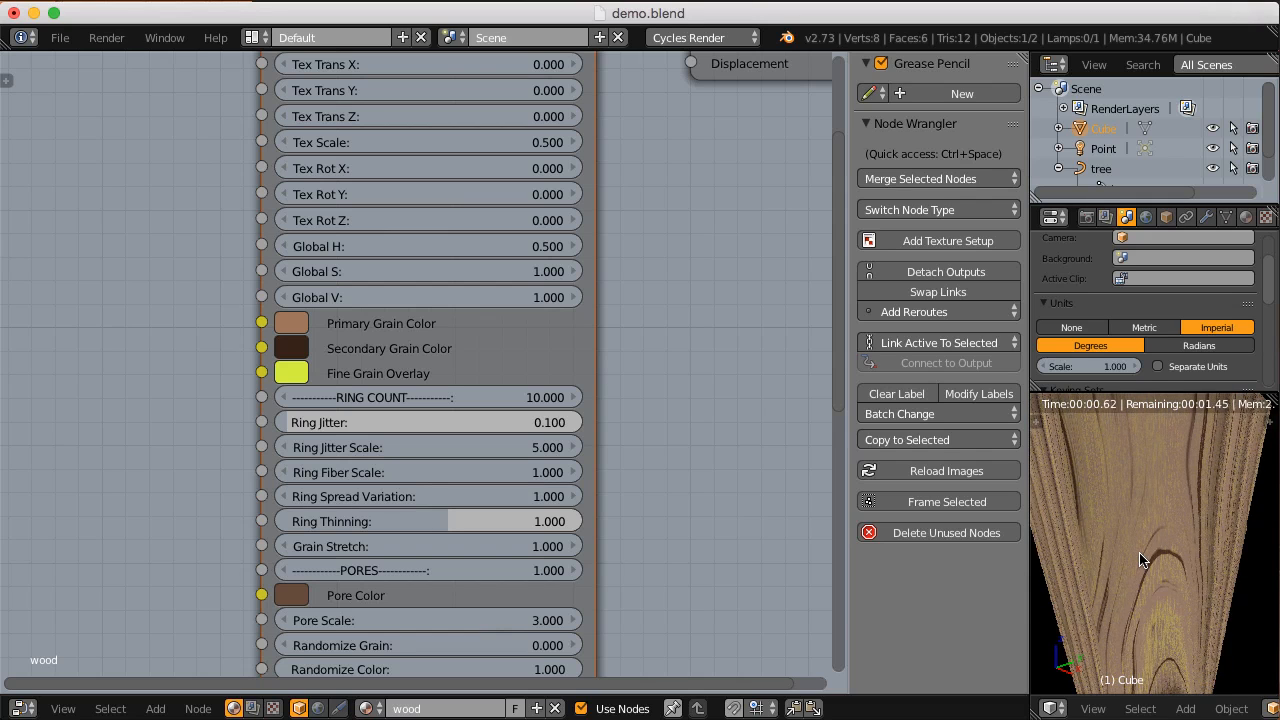
scroll(1140, 551, down, 4)
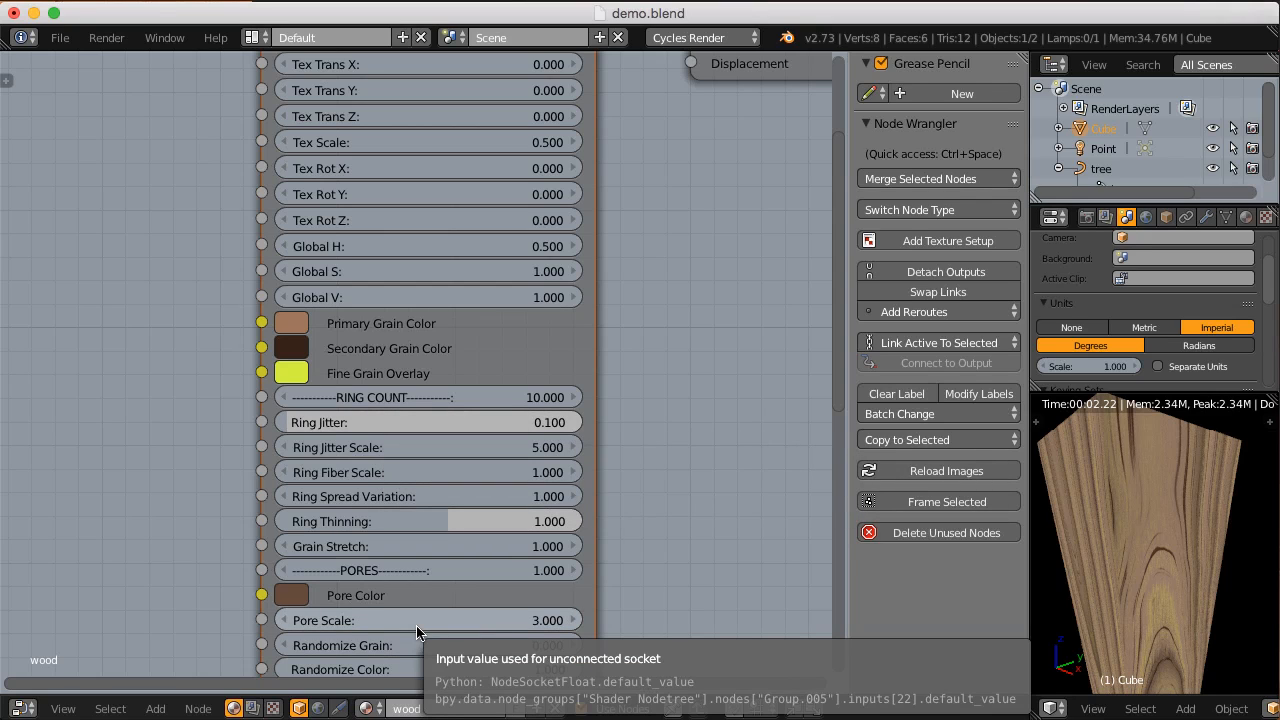
Step: Set Ring Jitter of the CGC_hardwood node to 1 and inspect the block's side
click(338, 427)
text(1)
key(Return)
middle_drag(1172, 574, 1126, 540)
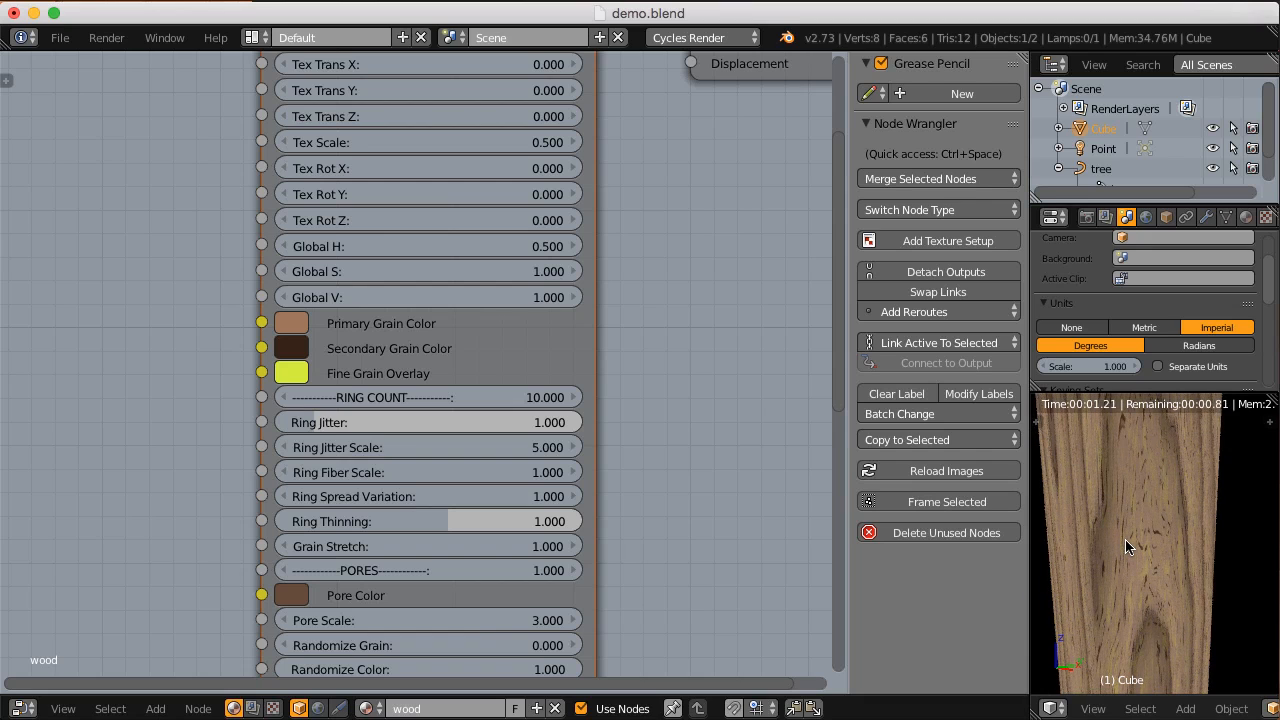
Step: Set the Pores value of the CGC_hardwood node to 0.5 and darken the Pore Color to a near-black brown
scroll(505, 565, up, 2)
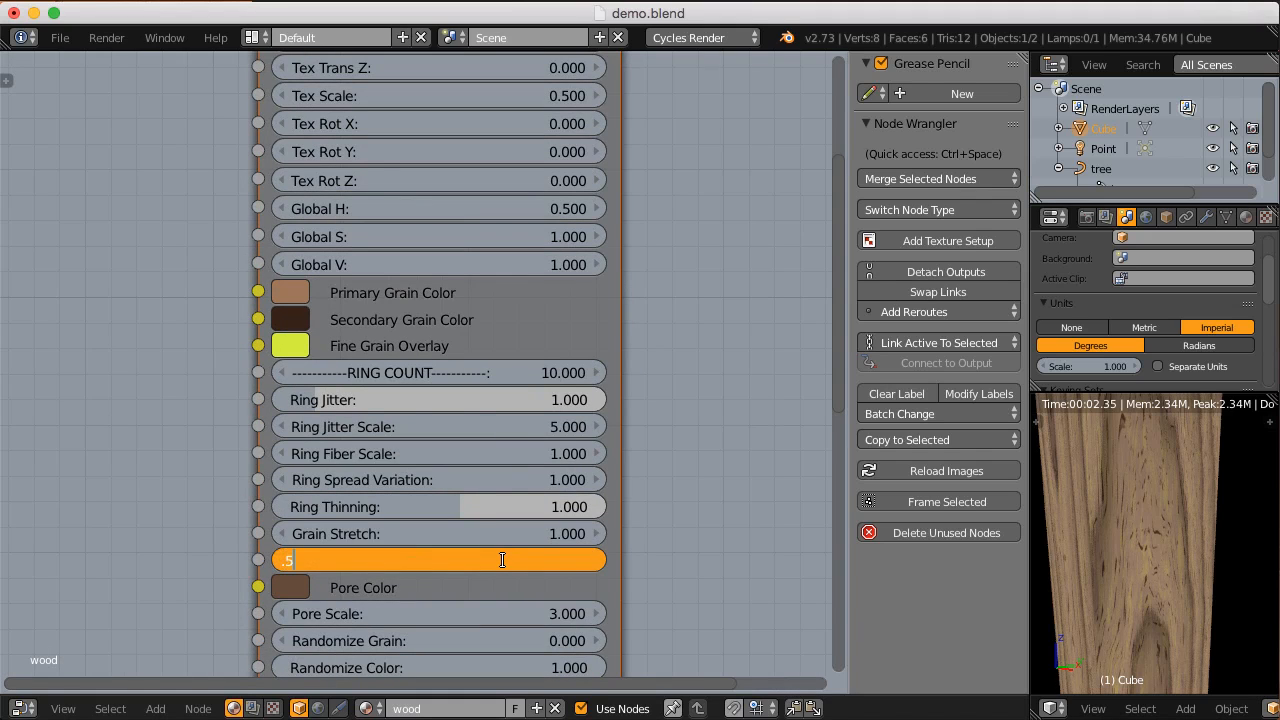
key(Return)
scroll(504, 566, down, 3)
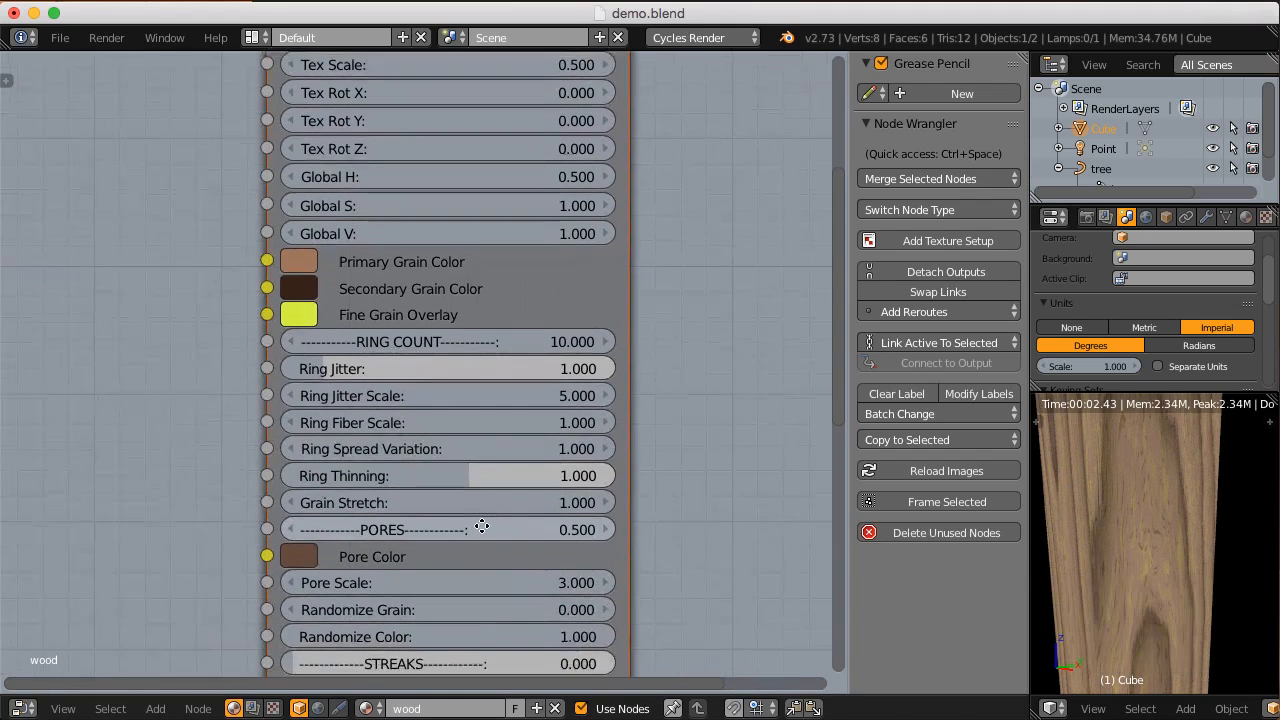
click(305, 549)
drag(503, 295, 503, 347)
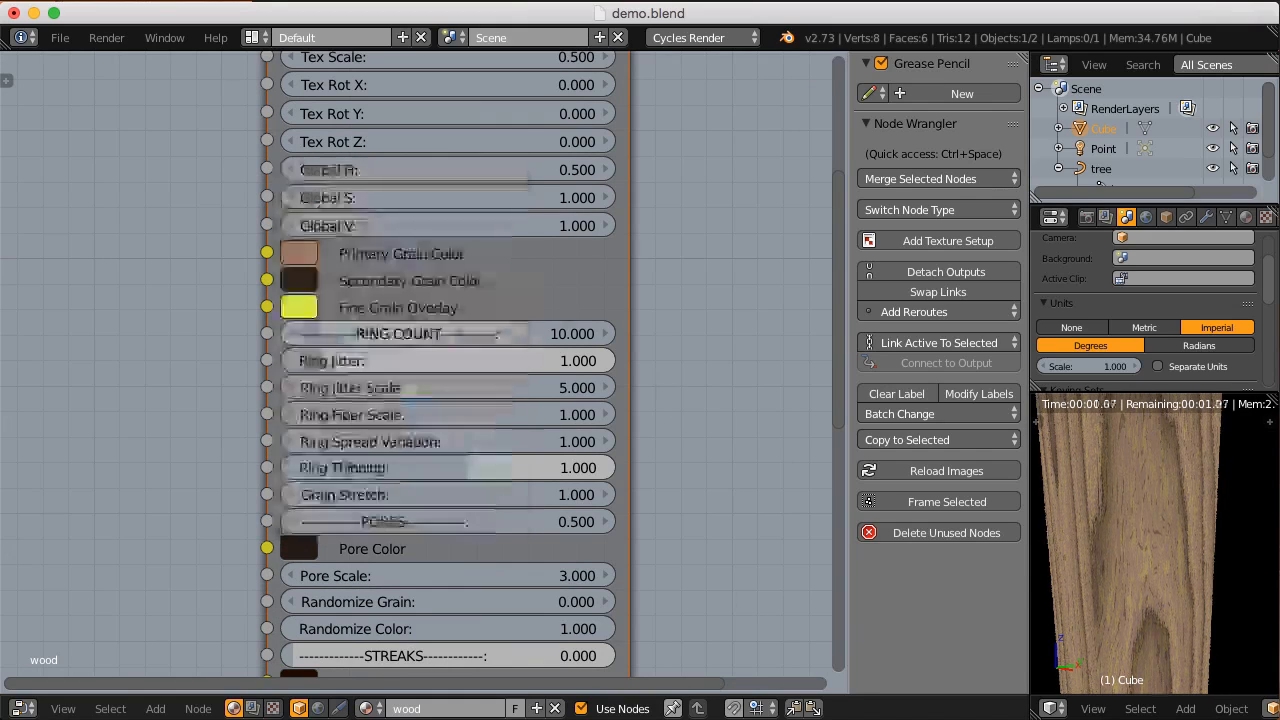
scroll(540, 482, down, 3)
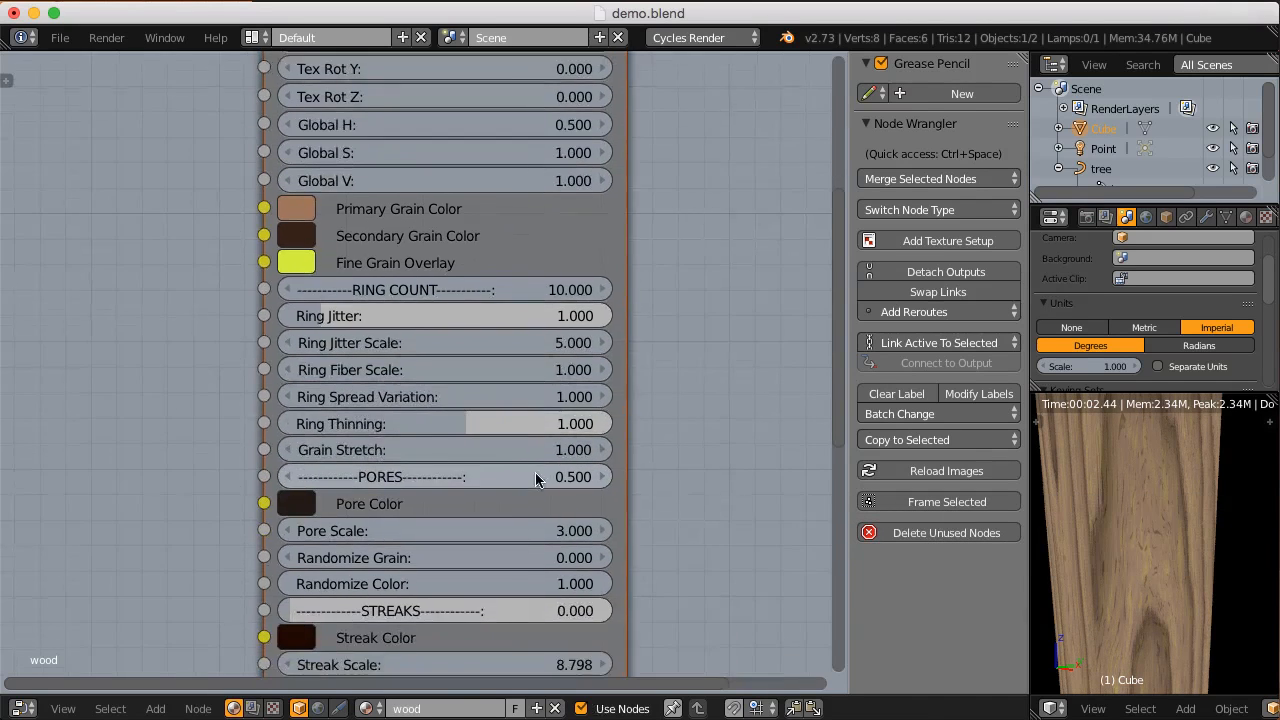
Step: Set Pore Scale of the CGC_hardwood node to 1 and inspect the pores along the block's side
scroll(445, 490, up, 1)
key(Escape)
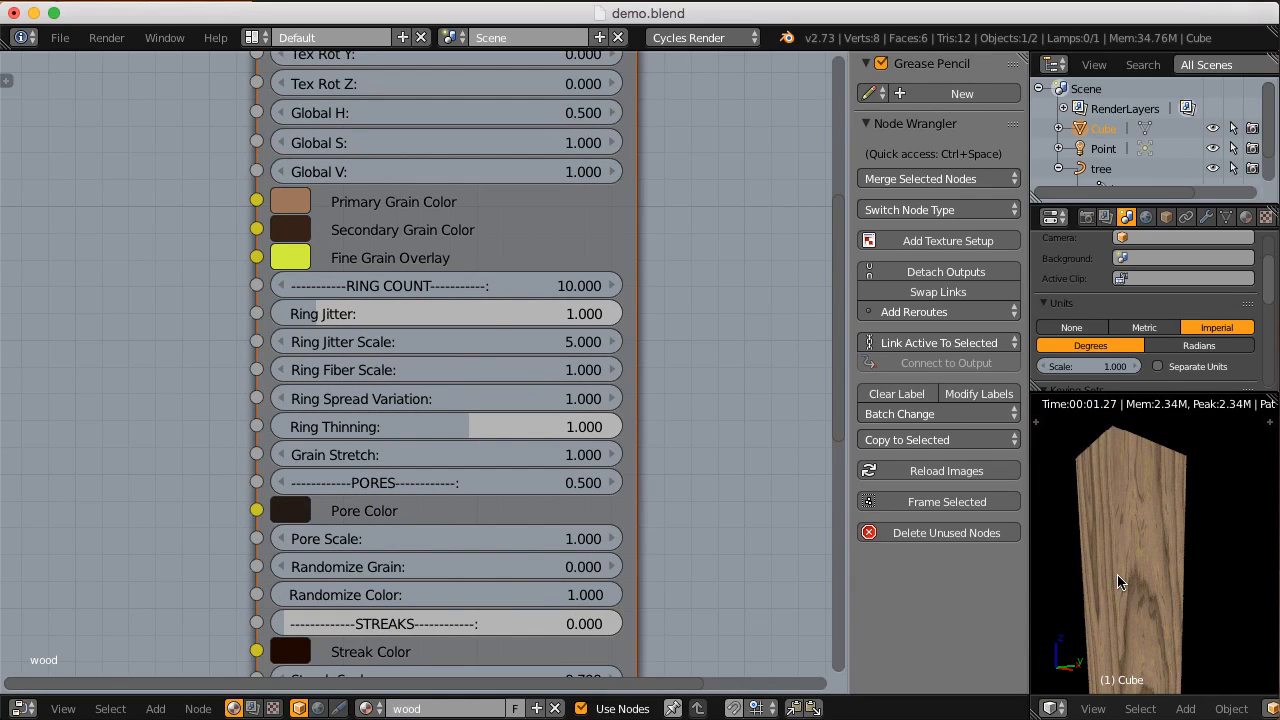
scroll(1130, 565, up, 4)
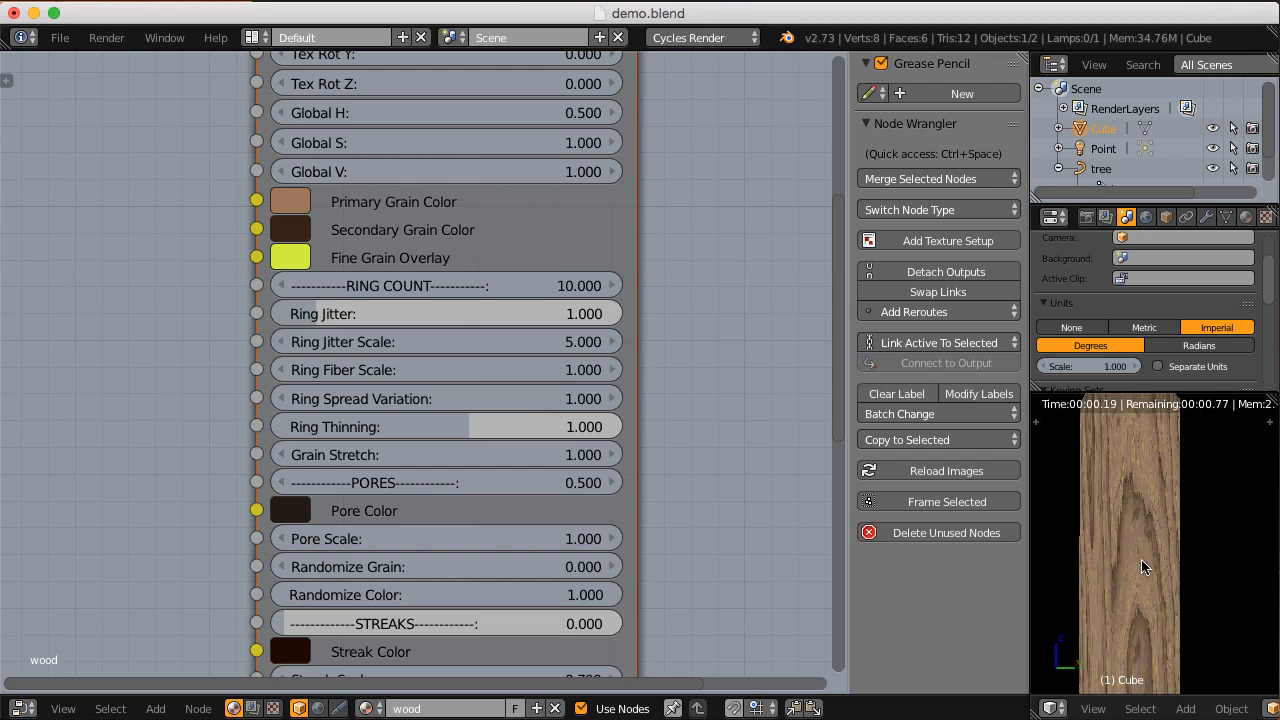
Step: Try a Pores value of 1 on the CGC_hardwood node, reduce it to 0.8, and inspect the block's side
click(453, 481)
text(1)
key(Return)
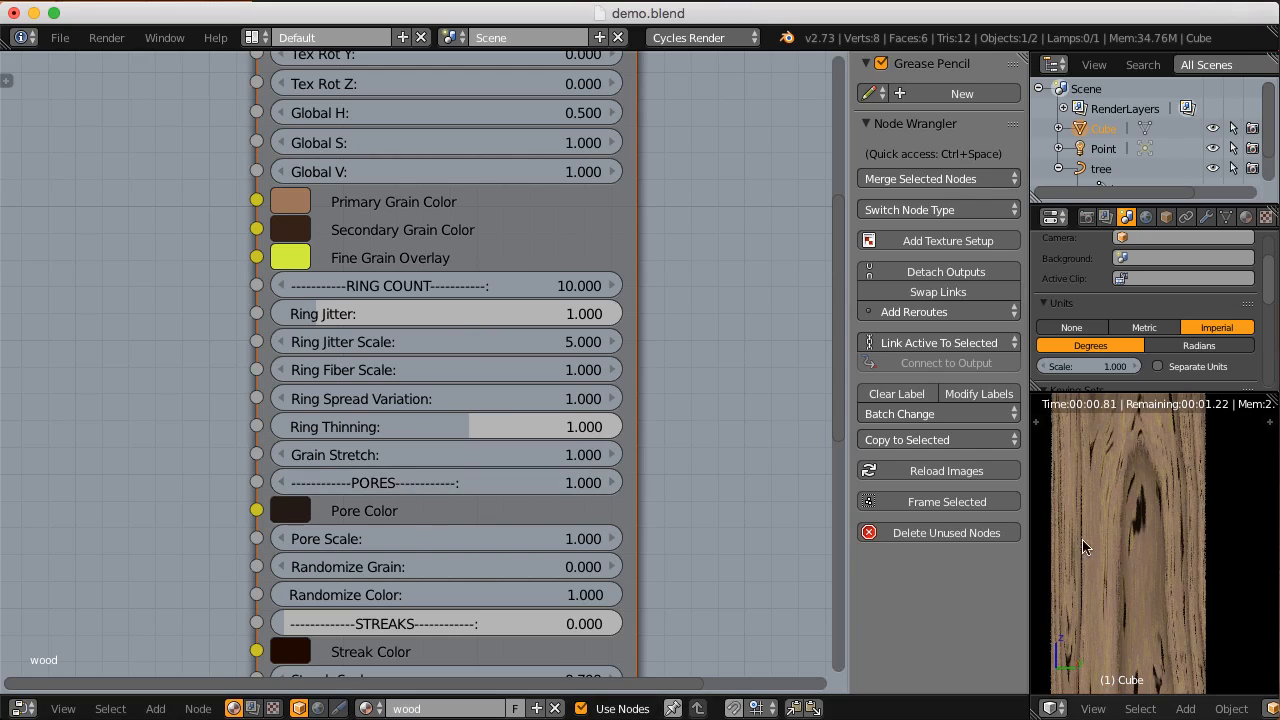
click(533, 477)
text(.8)
key(Return)
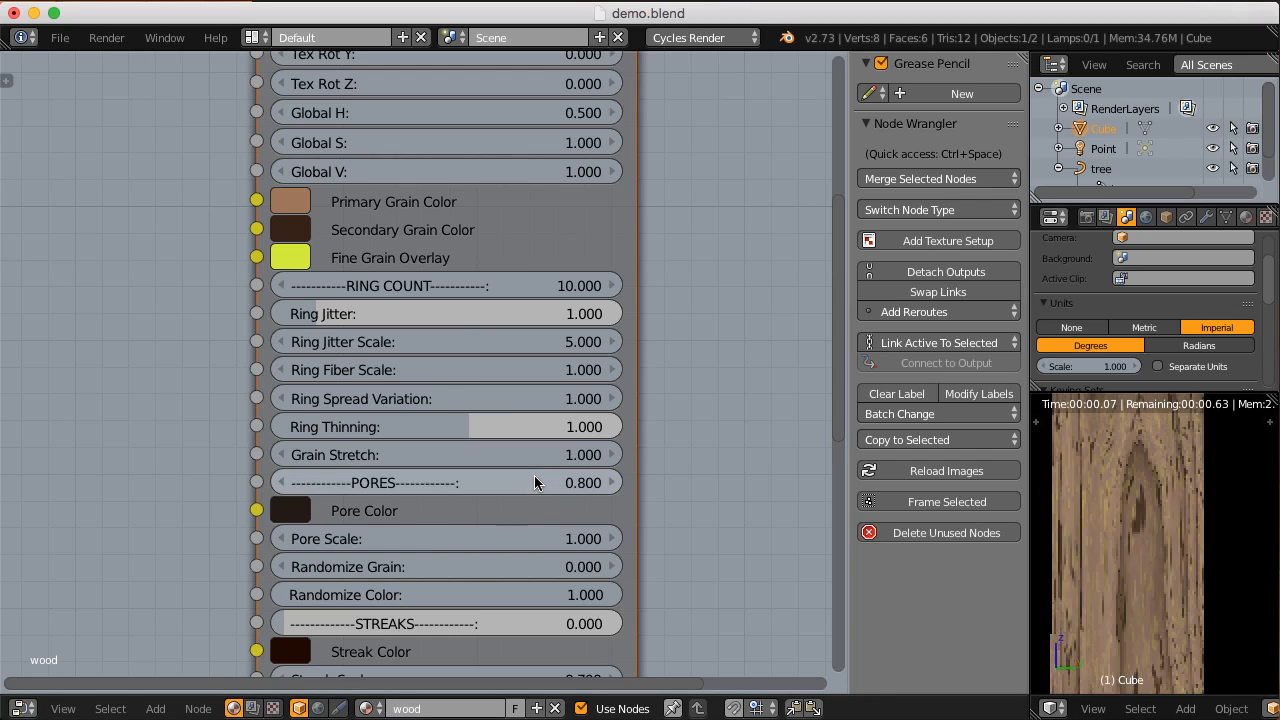
middle_drag(1158, 522, 1128, 555)
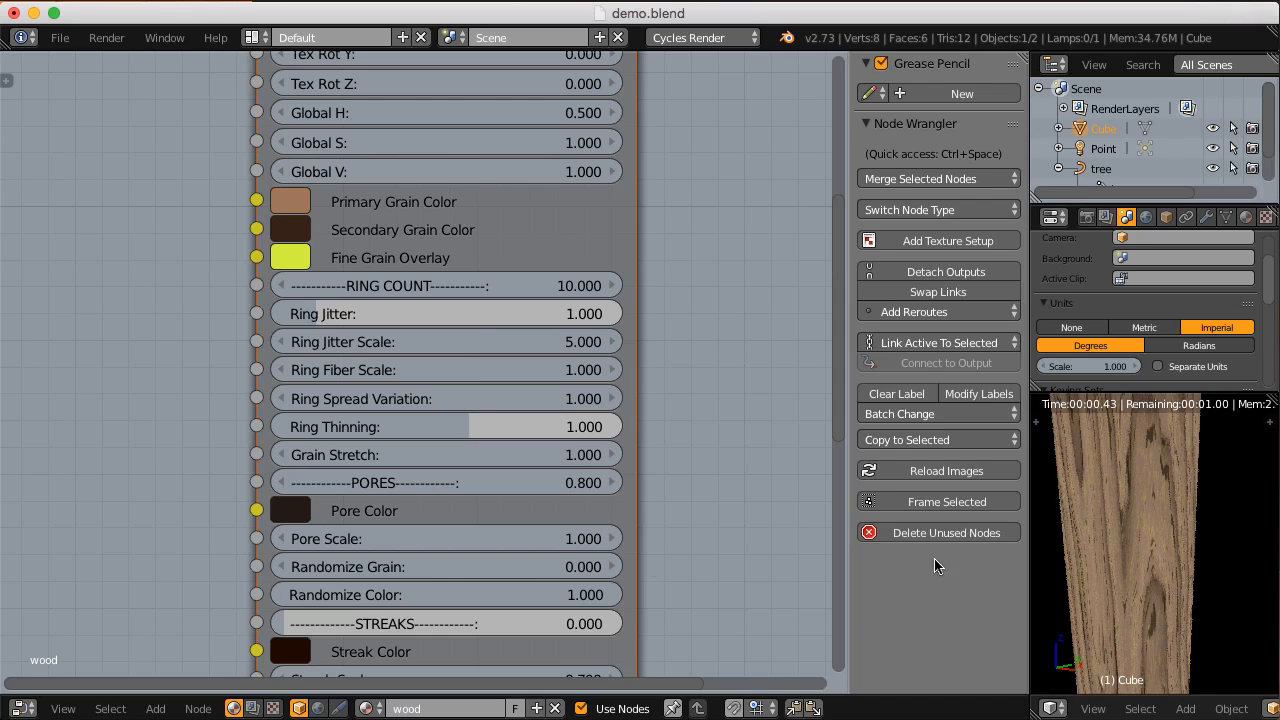
Step: Set Pore Scale of the CGC_hardwood node to 5 and inspect the pores up close
text(5)
key(Return)
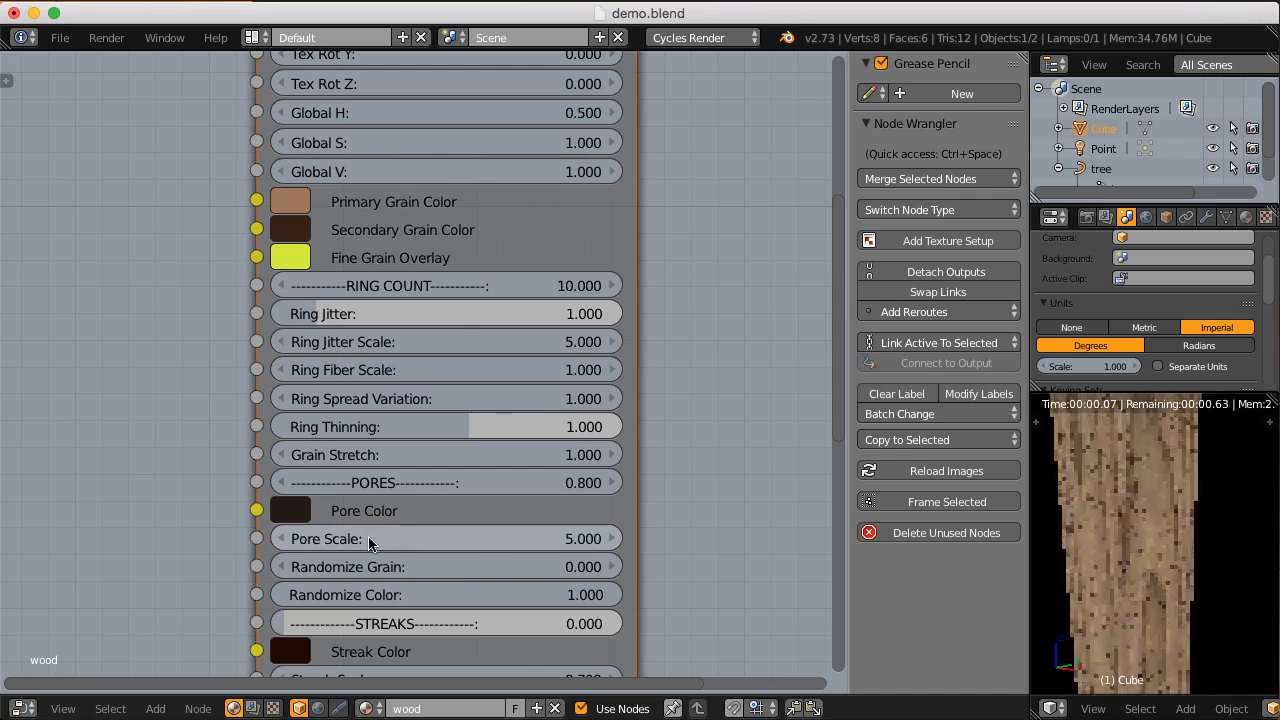
scroll(1151, 500, up, 2)
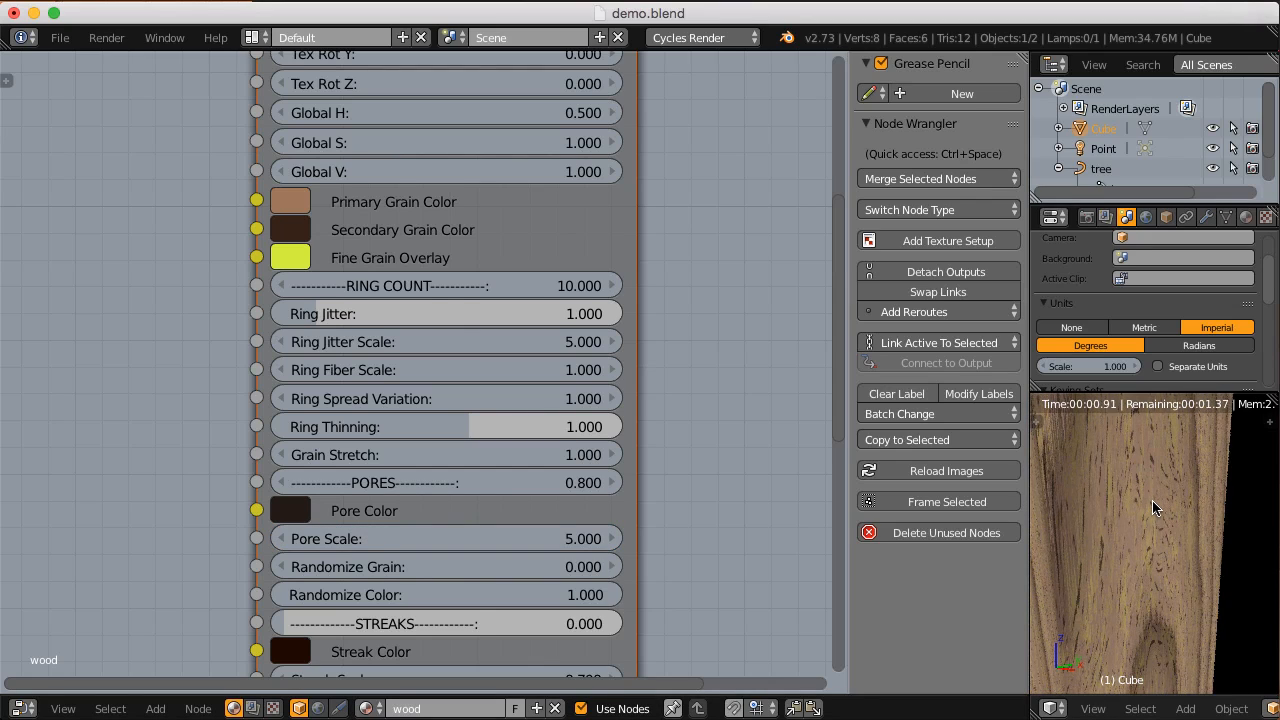
scroll(737, 486, down, 2)
Step: Switch the 3D view from rendered to wireframe display and duplicate the block, placing the copy beside the original
middle_drag(677, 472, 673, 428)
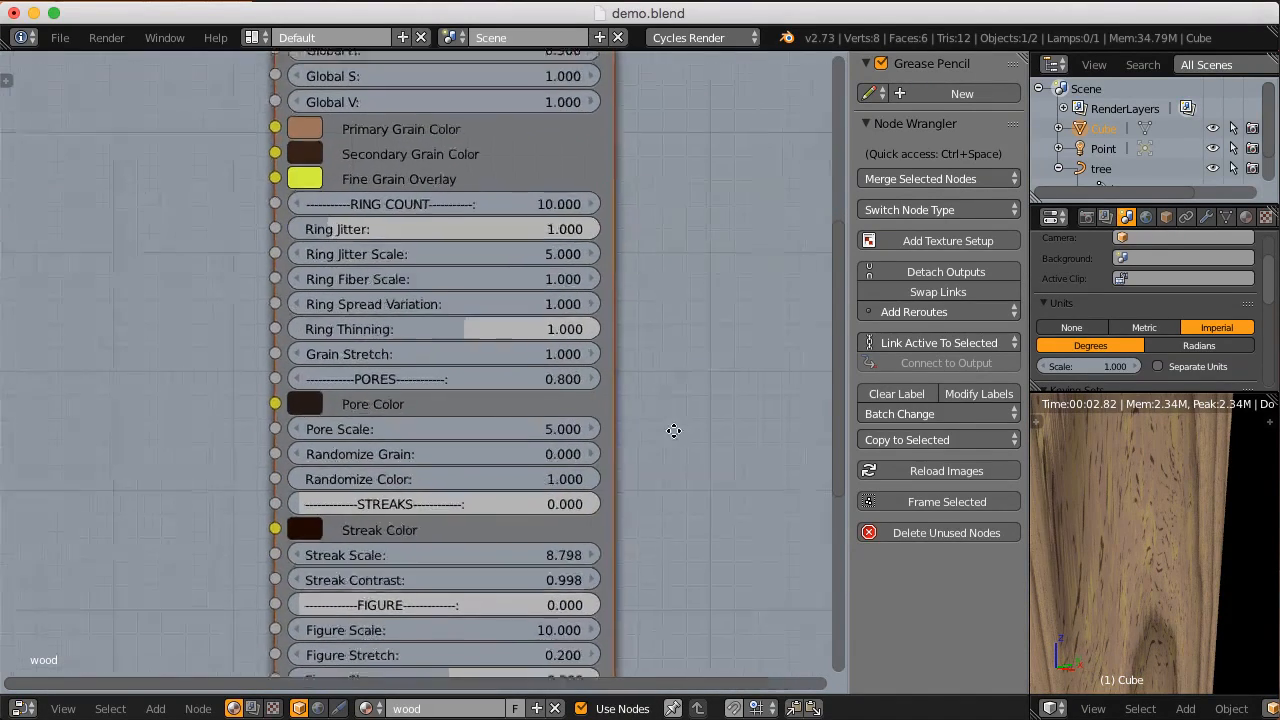
scroll(673, 428, up, 1)
scroll(1095, 497, down, 5)
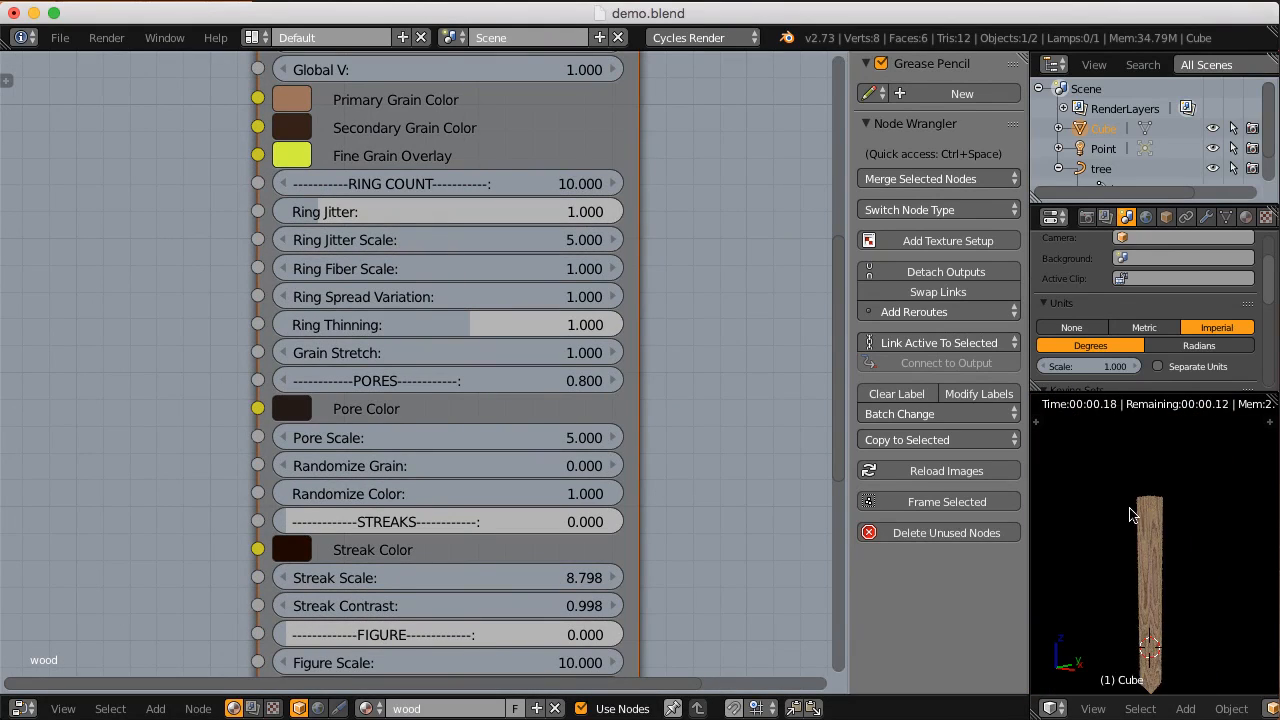
scroll(1122, 550, up, 10)
scroll(1122, 546, down, 8)
key(shift+z)
middle_drag(1128, 530, 1185, 570)
key(shift+d)
click(1135, 565)
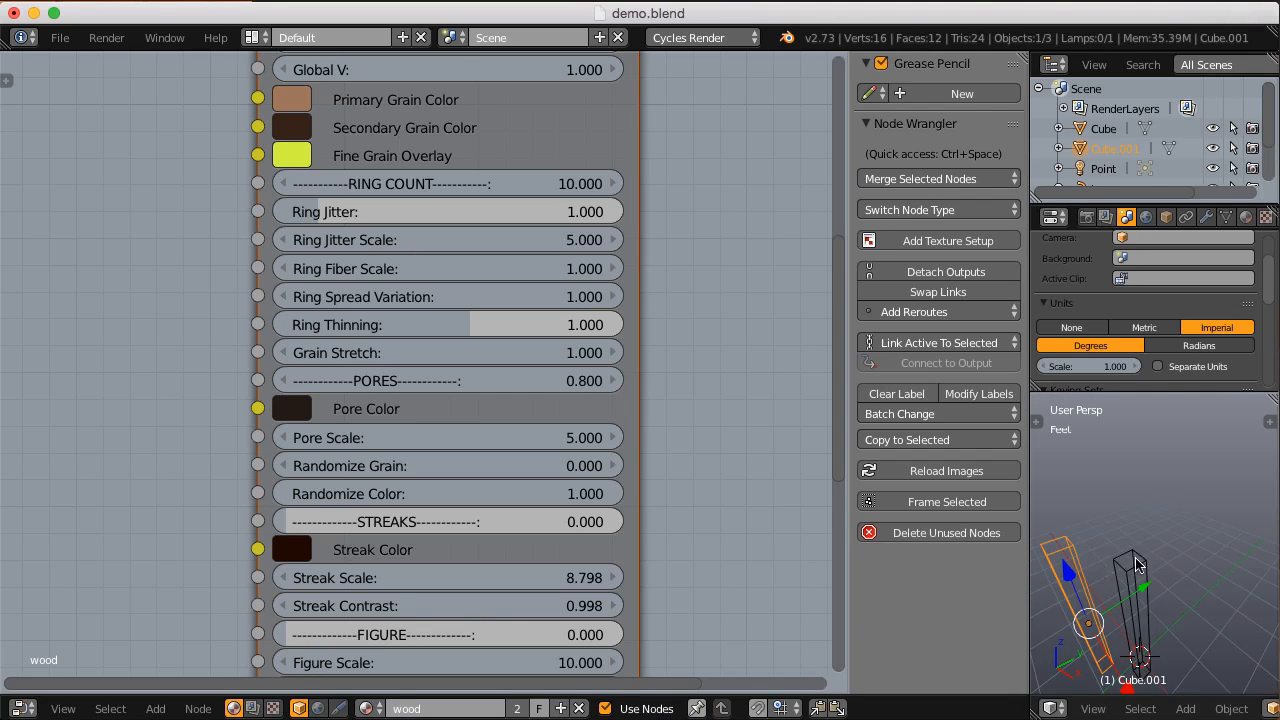
Step: Duplicate the block again, placing the copy beside the other two, and switch the 3D view back to rendered display
key(shift+d)
click(1160, 542)
key(shift+z)
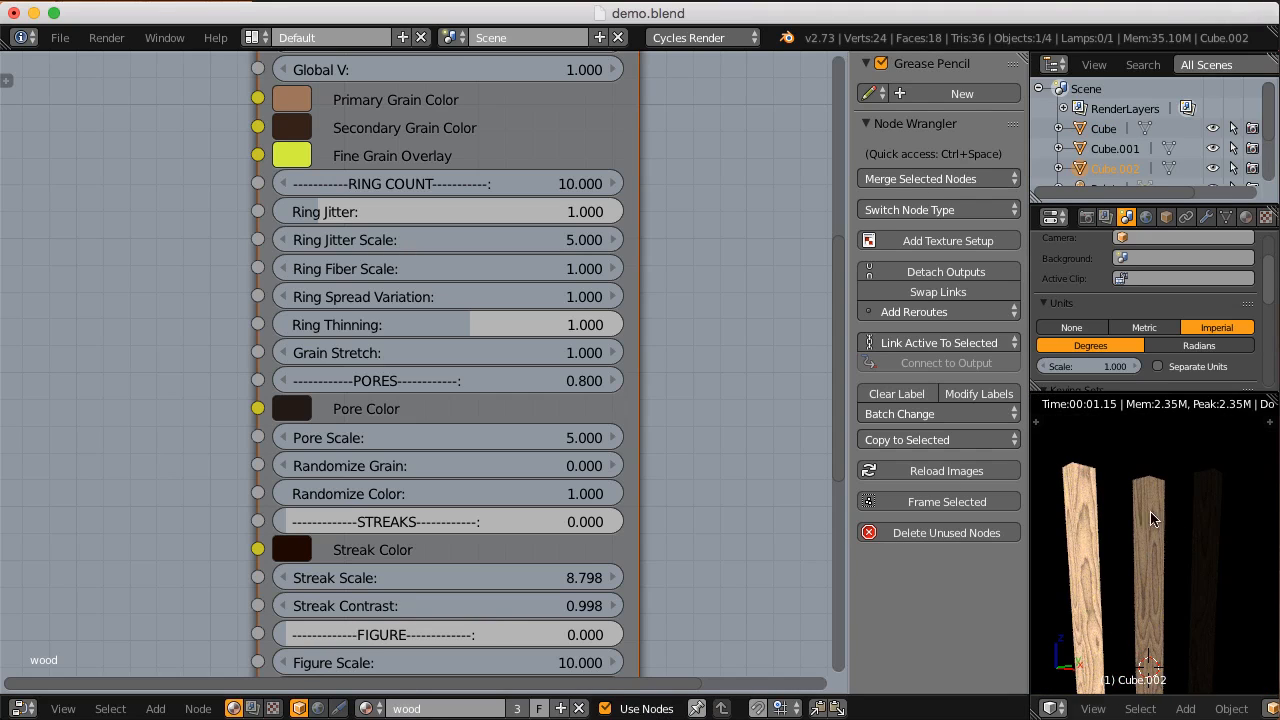
key(Return)
Step: Set Randomize Color of the CGC_hardwood node to 0 and compare the three blocks
click(424, 493)
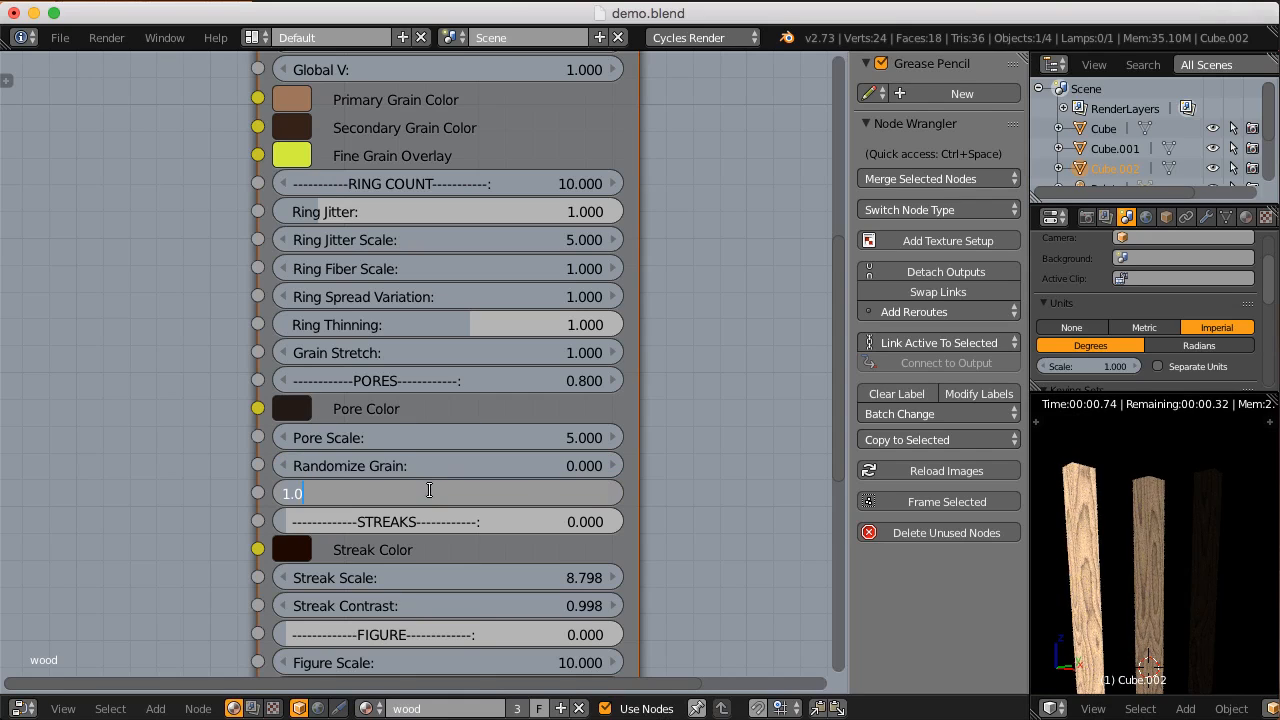
text(0)
key(Return)
middle_drag(1167, 556, 1151, 526)
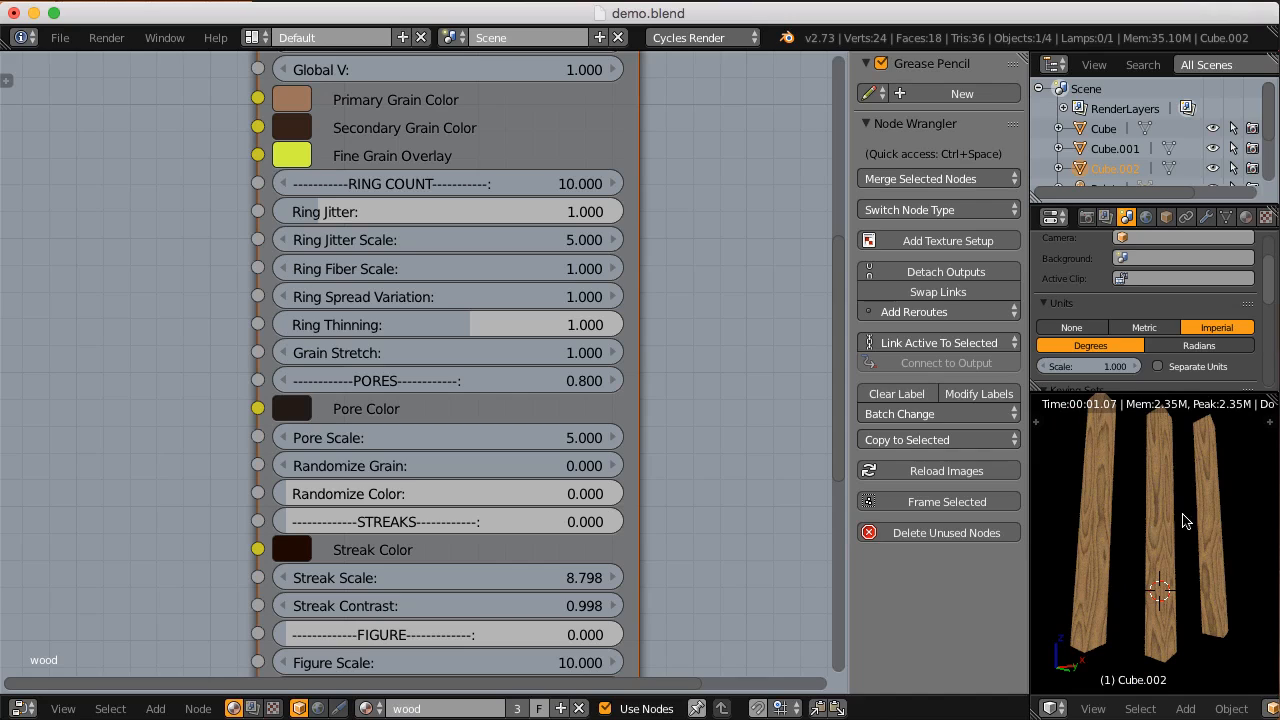
Step: Try Randomize Grain values of 0.5 and 2 on the CGC_hardwood node, and inspect the grain of the three blocks up close
click(405, 467)
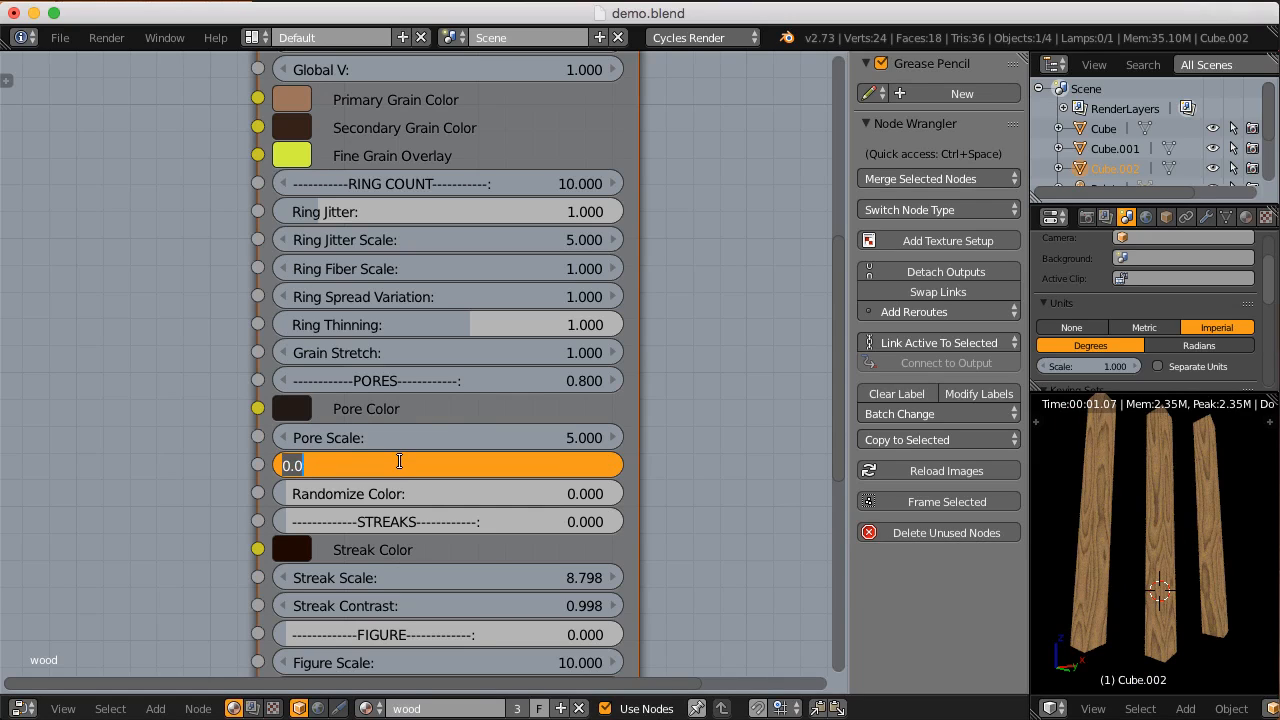
text(.5)
key(Return)
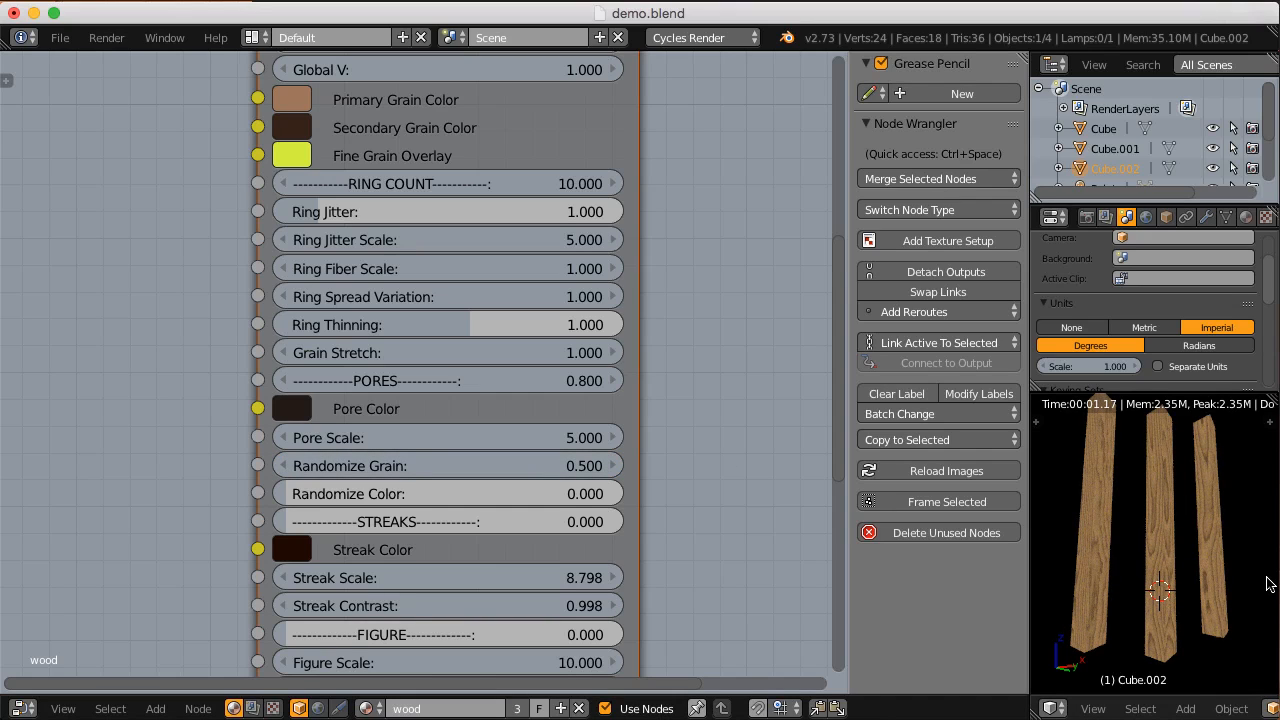
click(450, 462)
key(Return)
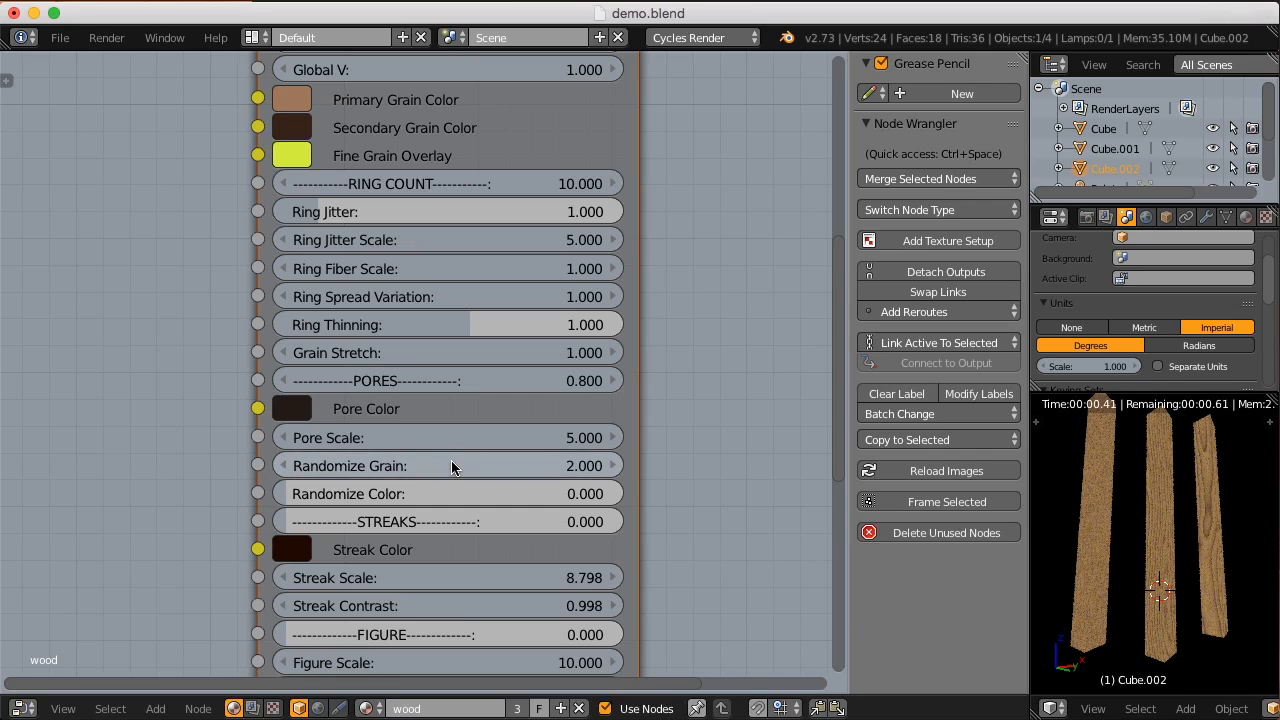
scroll(1100, 535, up, 2)
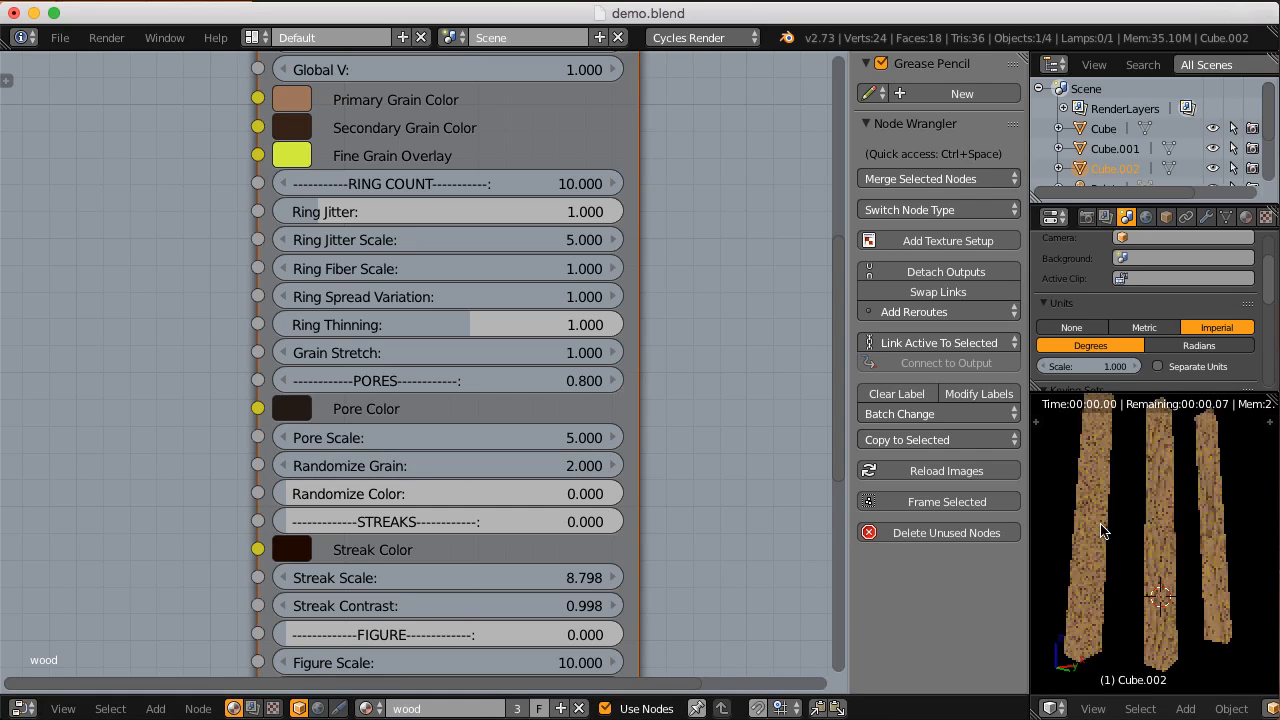
scroll(1099, 537, up, 1)
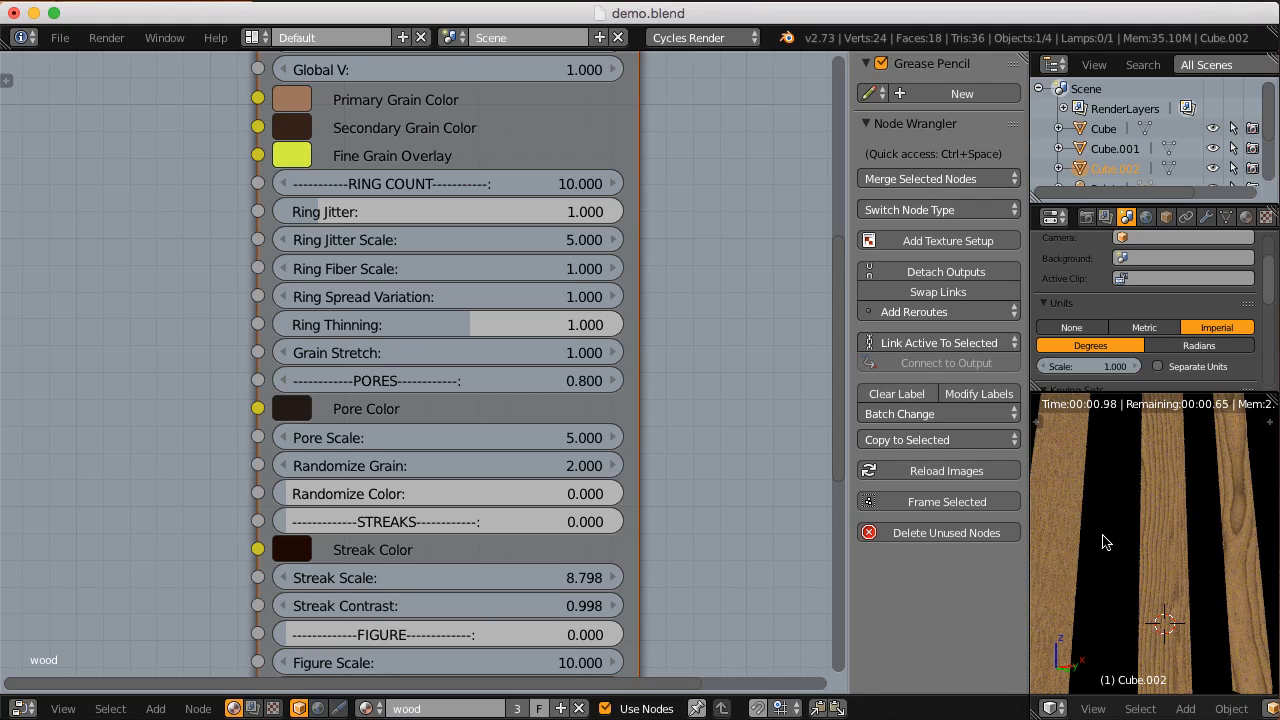
shift+middle_drag(1103, 541, 1140, 533)
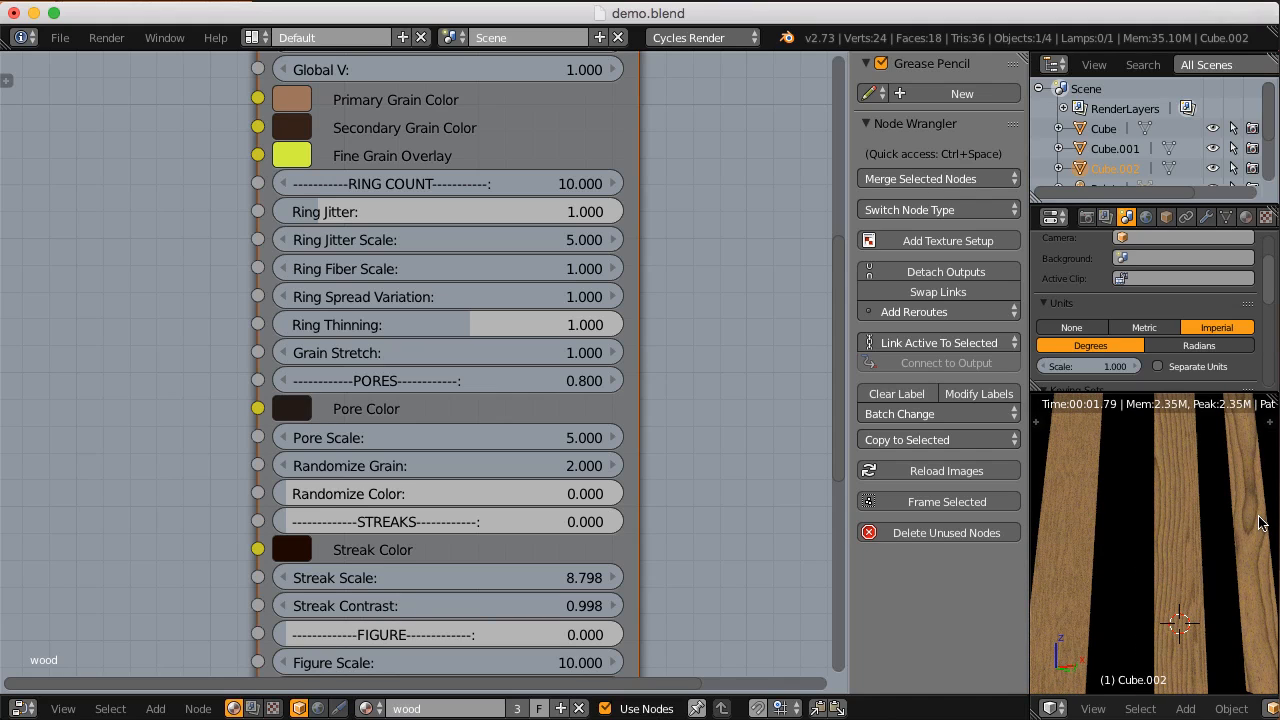
shift+middle_drag(1113, 523, 1150, 531)
scroll(1133, 533, up, 3)
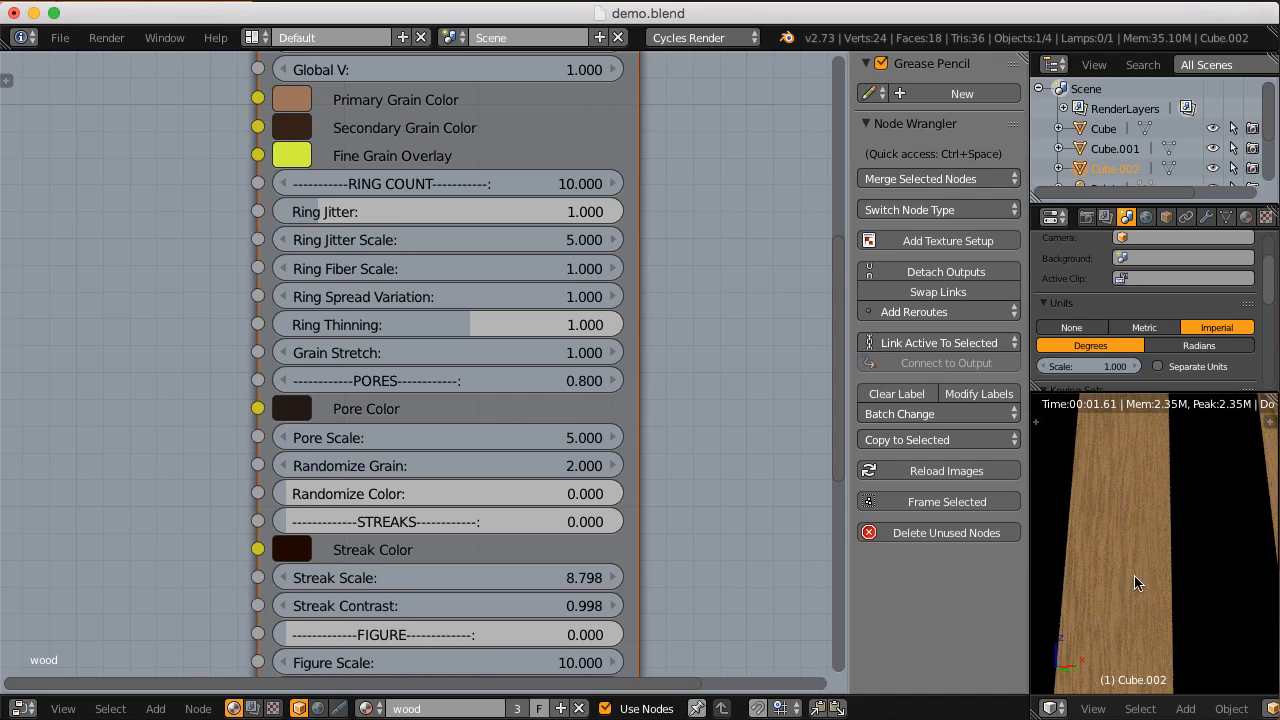
scroll(1134, 586, down, 3)
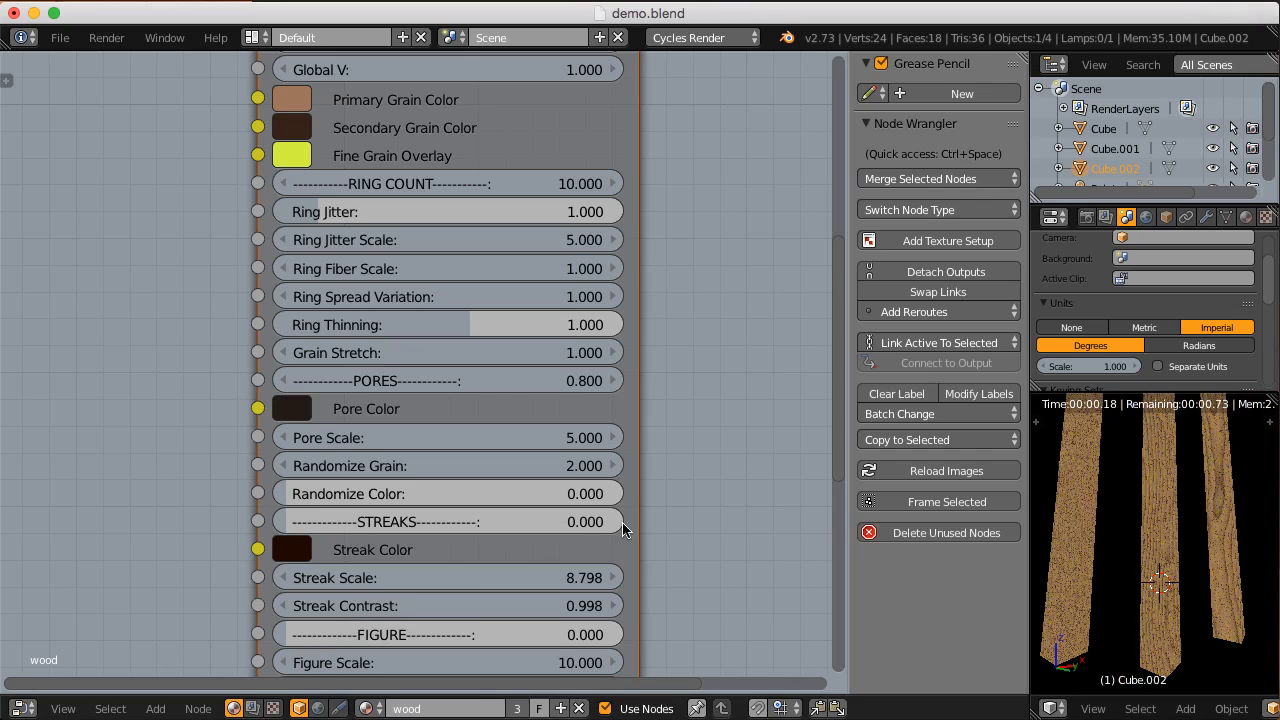
Step: Set Randomize Grain to 0.5 and Randomize Color to 0.411 on the CGC_hardwood node, and compare the variation between the blocks
click(425, 466)
text(0.5)
key(Return)
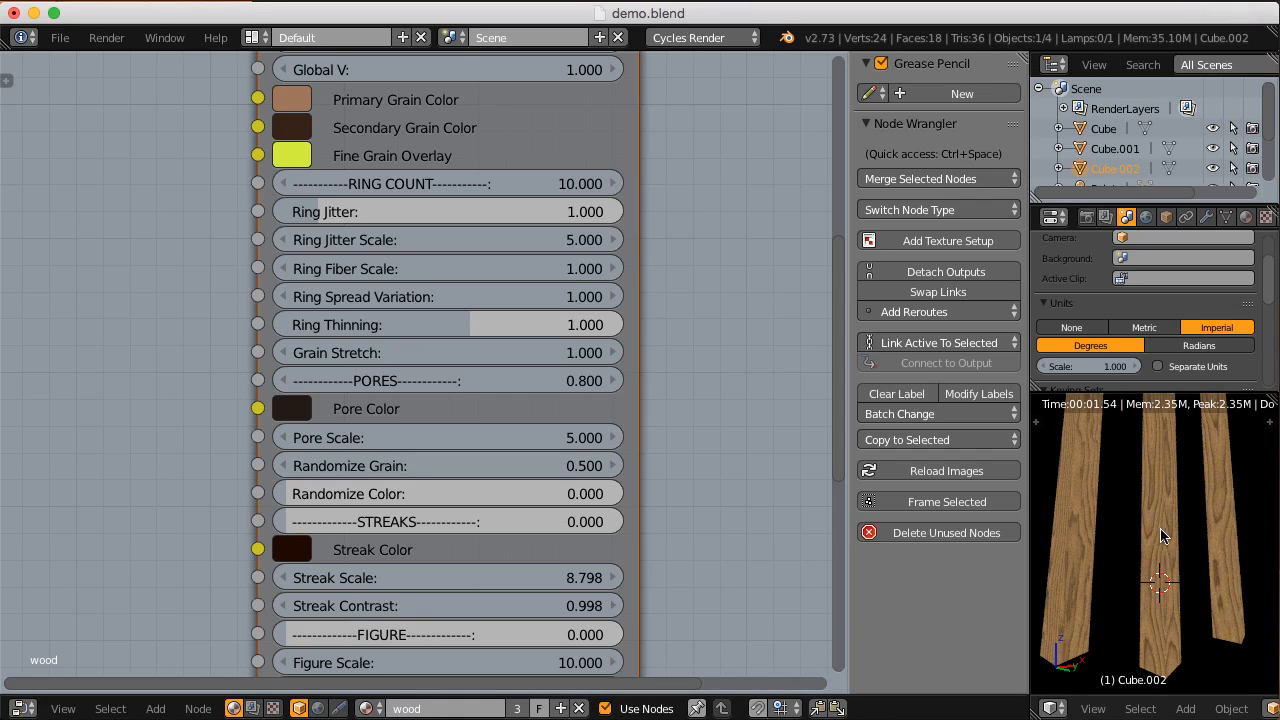
drag(286, 493, 372, 494)
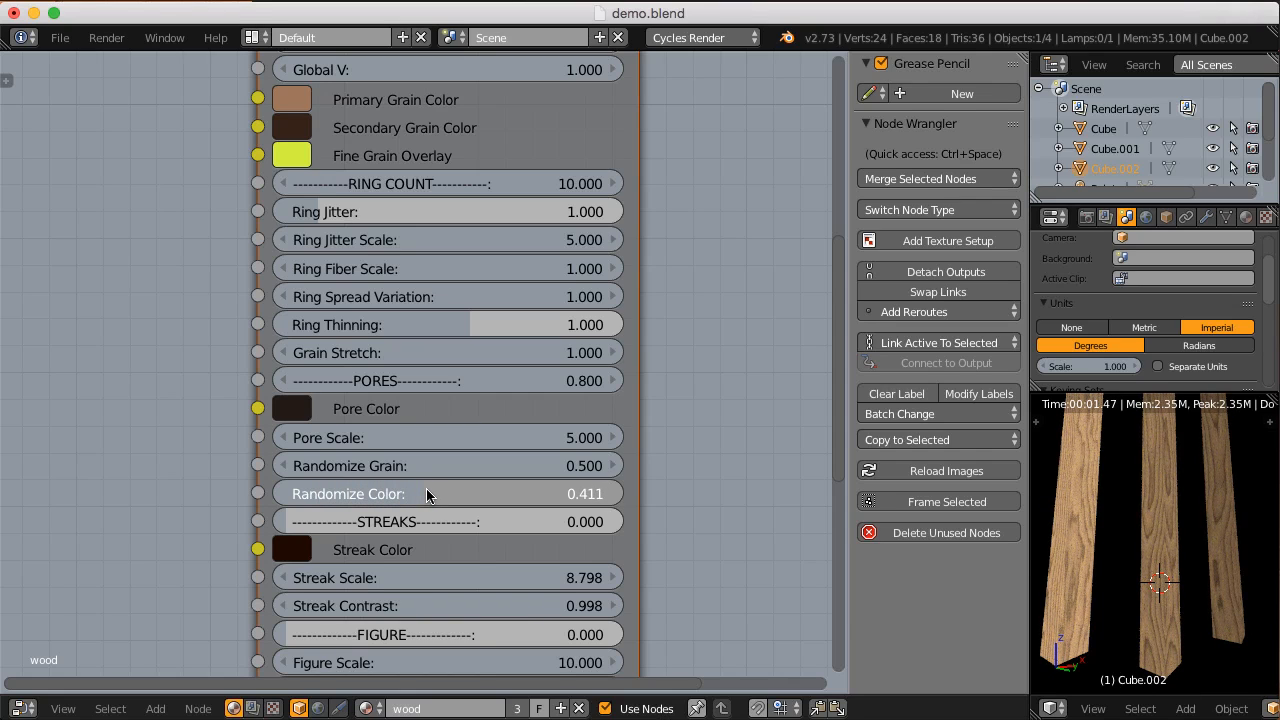
scroll(1173, 540, down, 3)
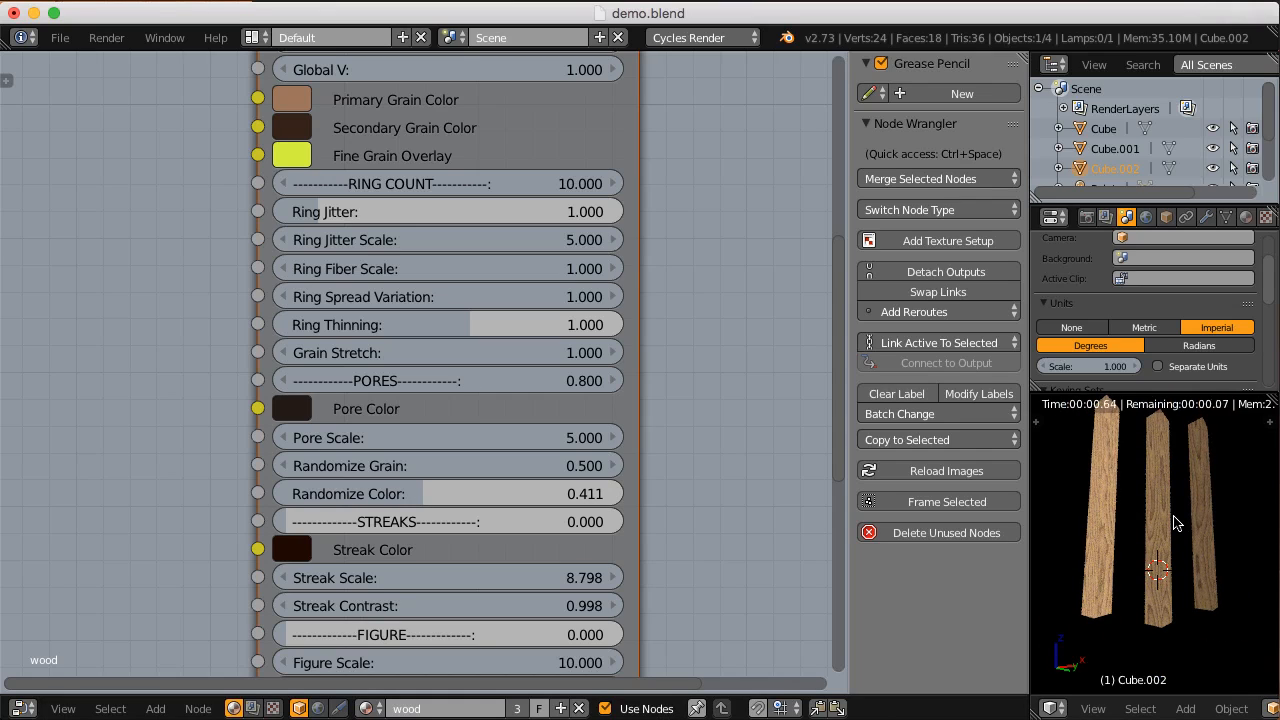
scroll(1173, 522, up, 3)
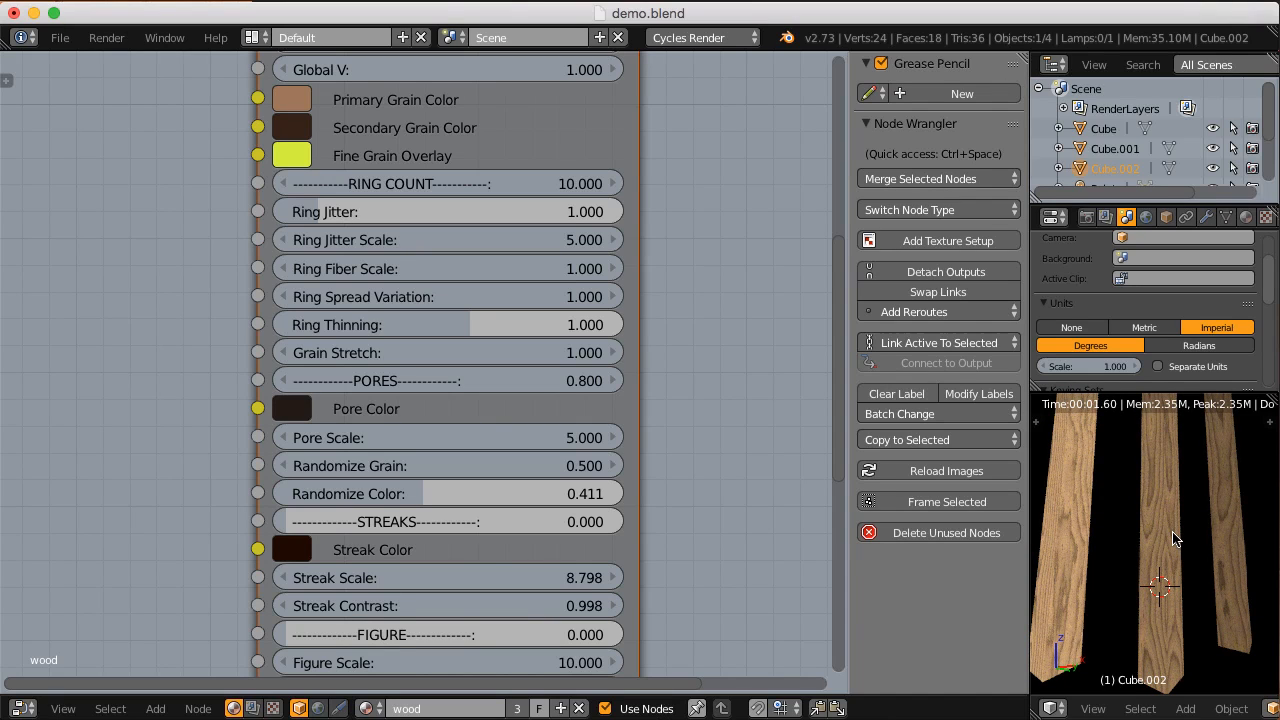
scroll(1175, 535, down, 2)
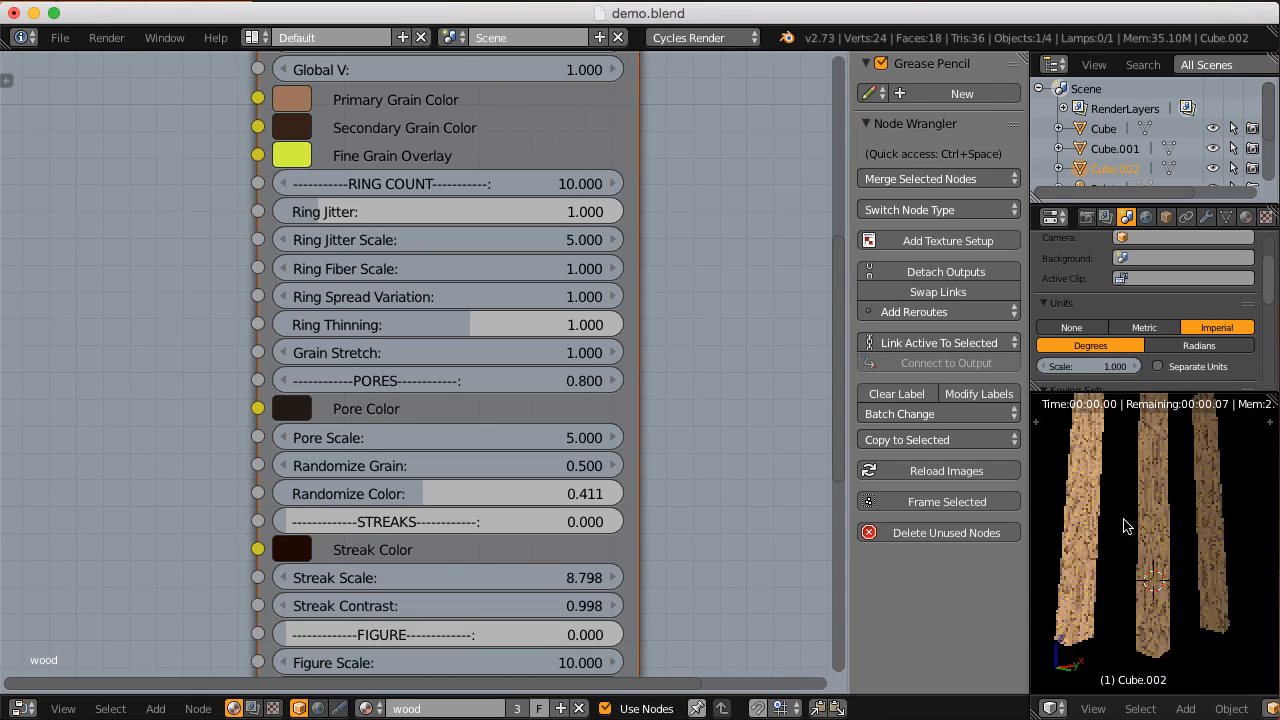
Step: Delete both duplicate blocks and select the remaining original block, bringing it up close
right_click(1156, 490)
key(x)
click(1174, 478)
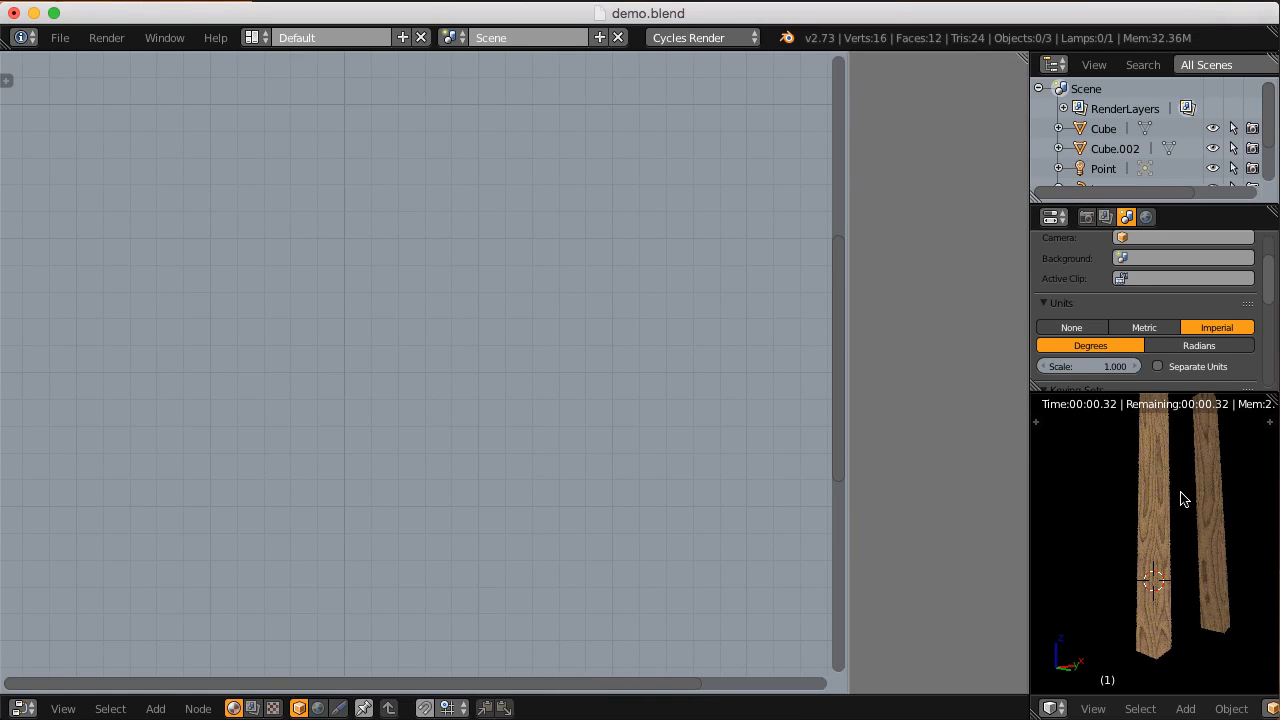
key(x)
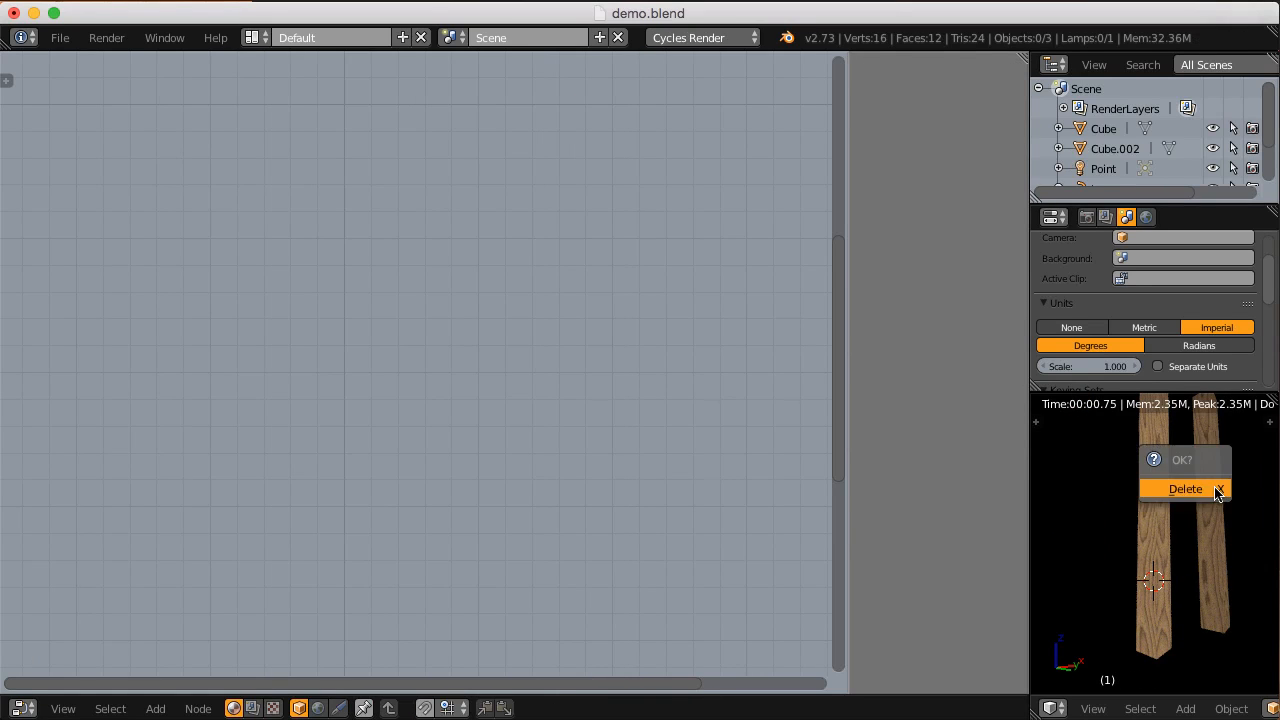
click(1180, 486)
right_click(1155, 463)
scroll(1155, 470, up, 3)
shift+middle_drag(1155, 405, 1148, 474)
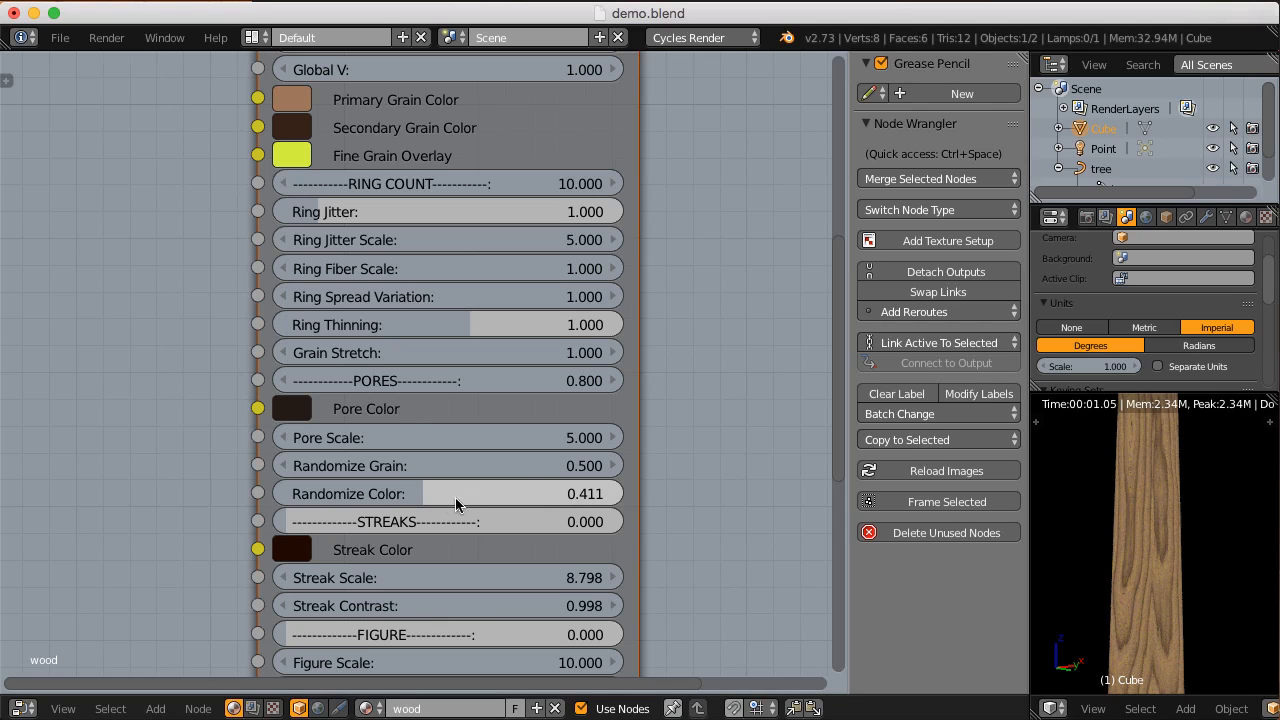
Step: Set Randomize Color and Randomize Grain of the CGC_hardwood node to 0
mouse_move(413, 483)
mouse_down()
mouse_move(458, 485)
mouse_move(422, 489)
mouse_up()
click(422, 488)
text(0)
key(Return)
click(458, 470)
text(000)
key(Return)
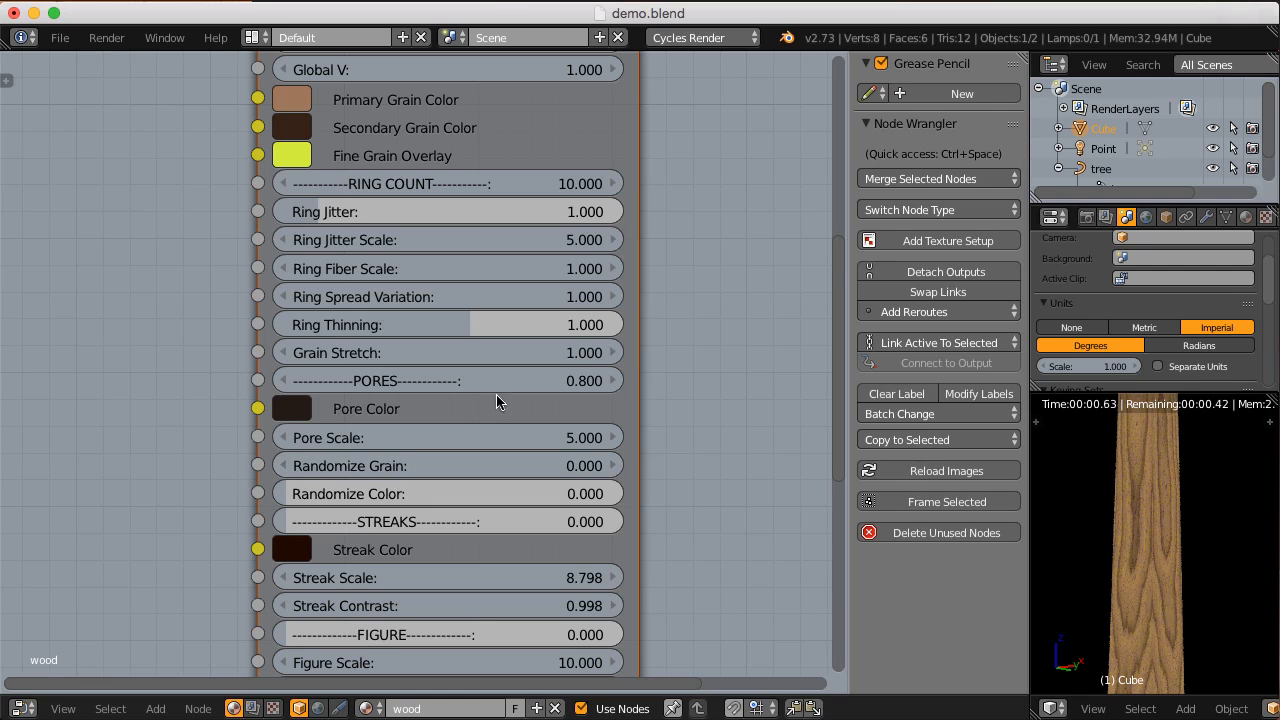
Step: Raise Streaks of the CGC_hardwood node to 0.640 and inspect the block from its end
middle_drag(435, 196, 446, 317)
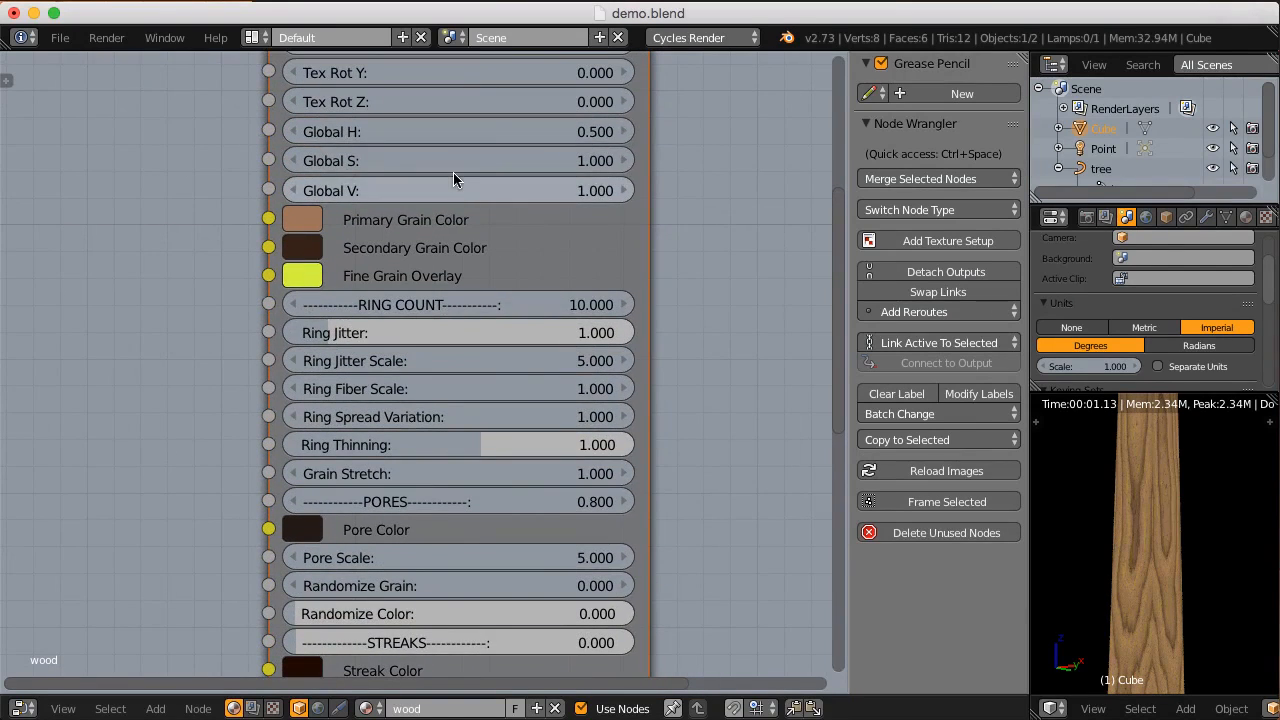
middle_drag(488, 457, 479, 287)
scroll(480, 303, up, 1)
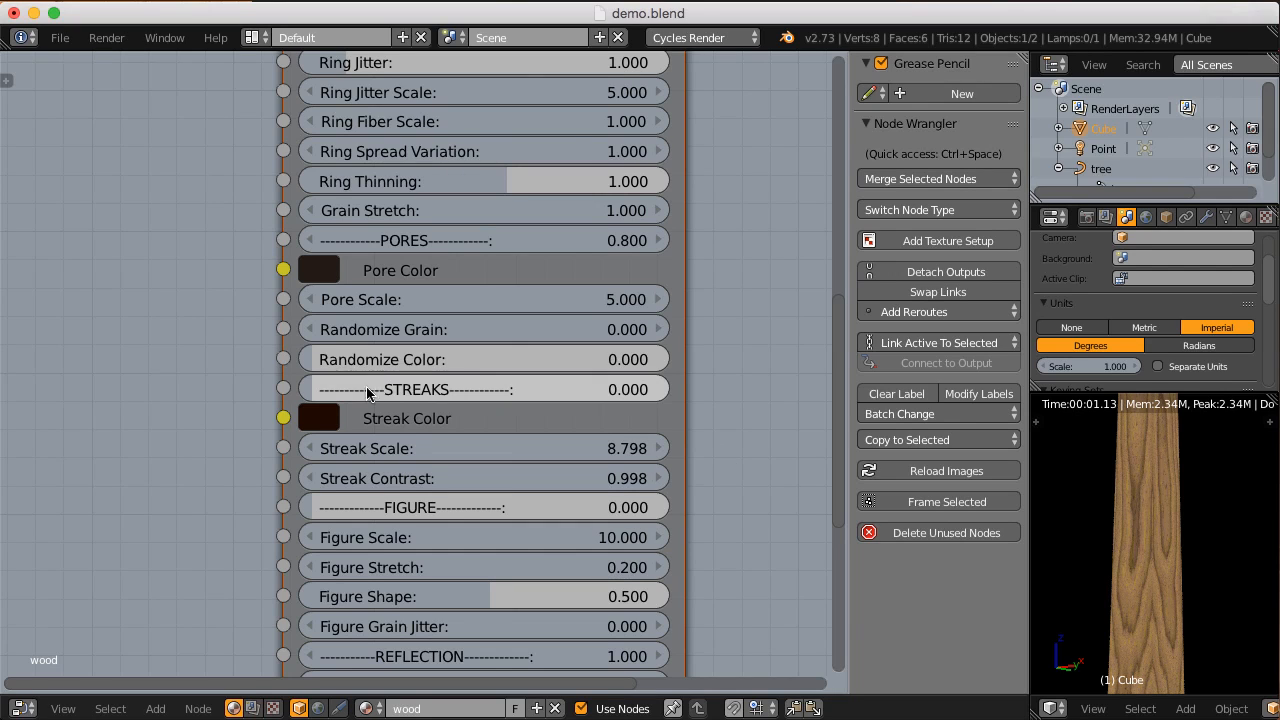
drag(312, 392, 337, 393)
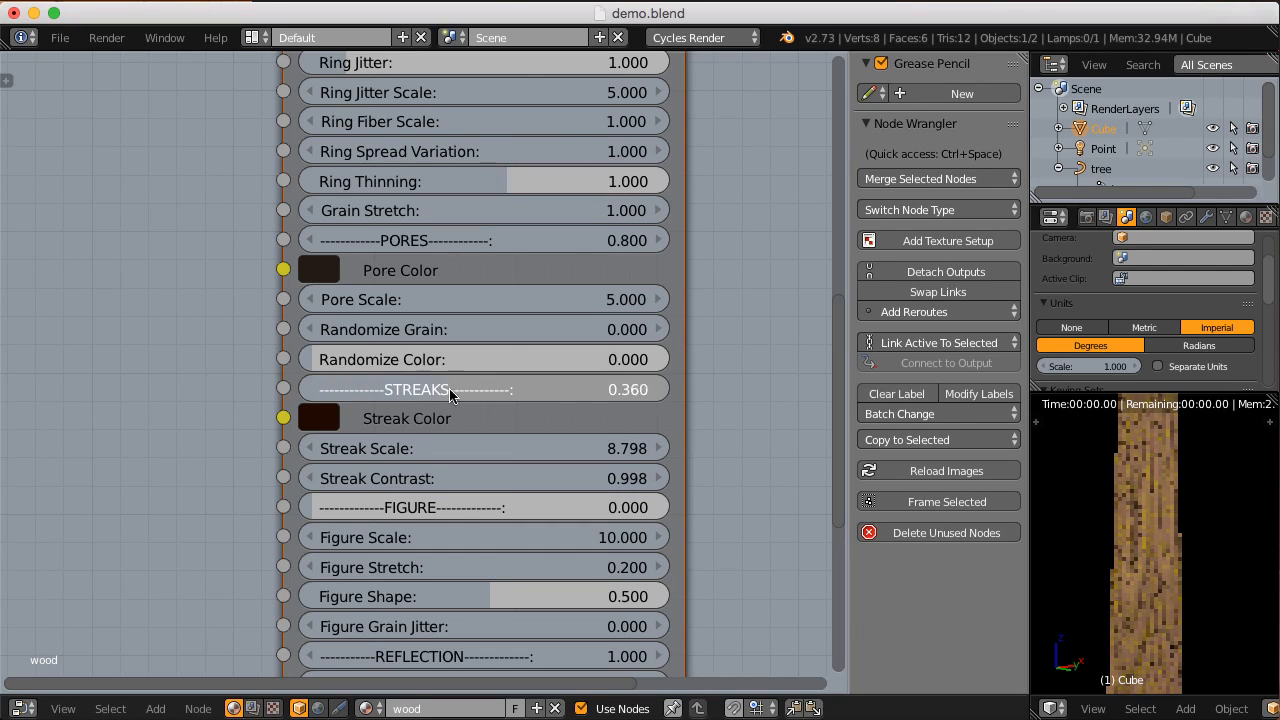
drag(529, 388, 540, 388)
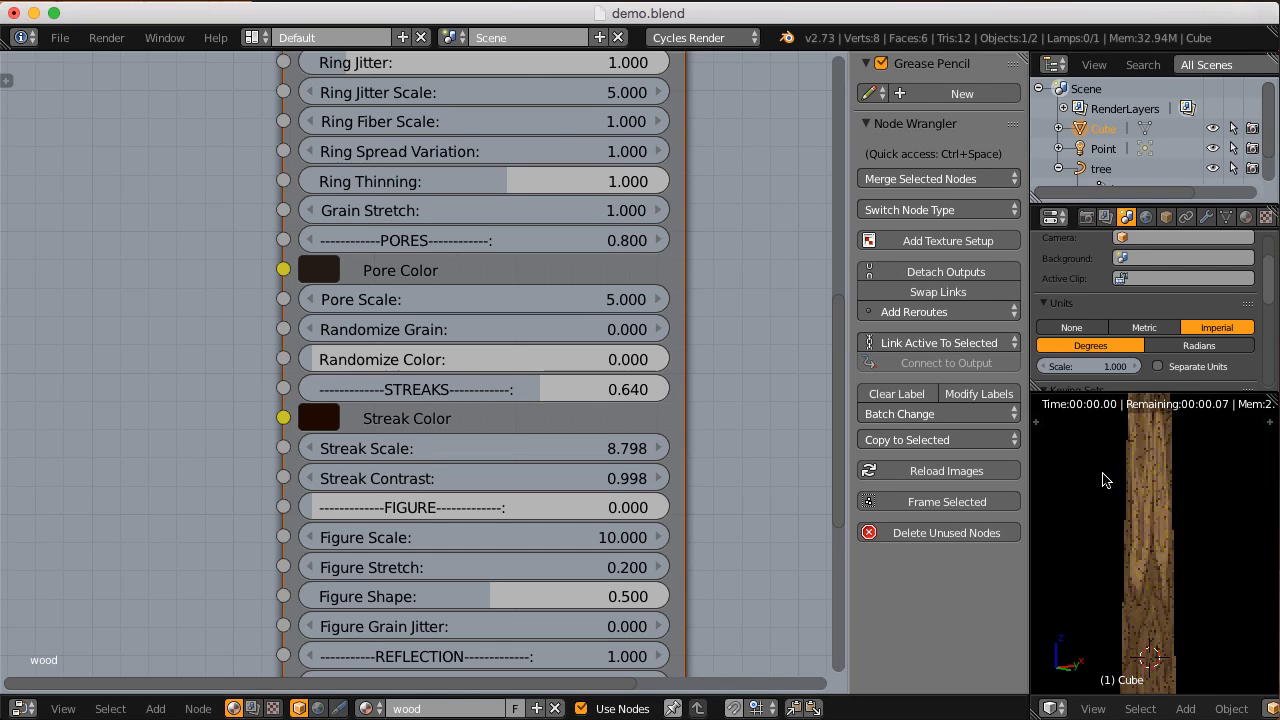
middle_drag(1160, 467, 1124, 533)
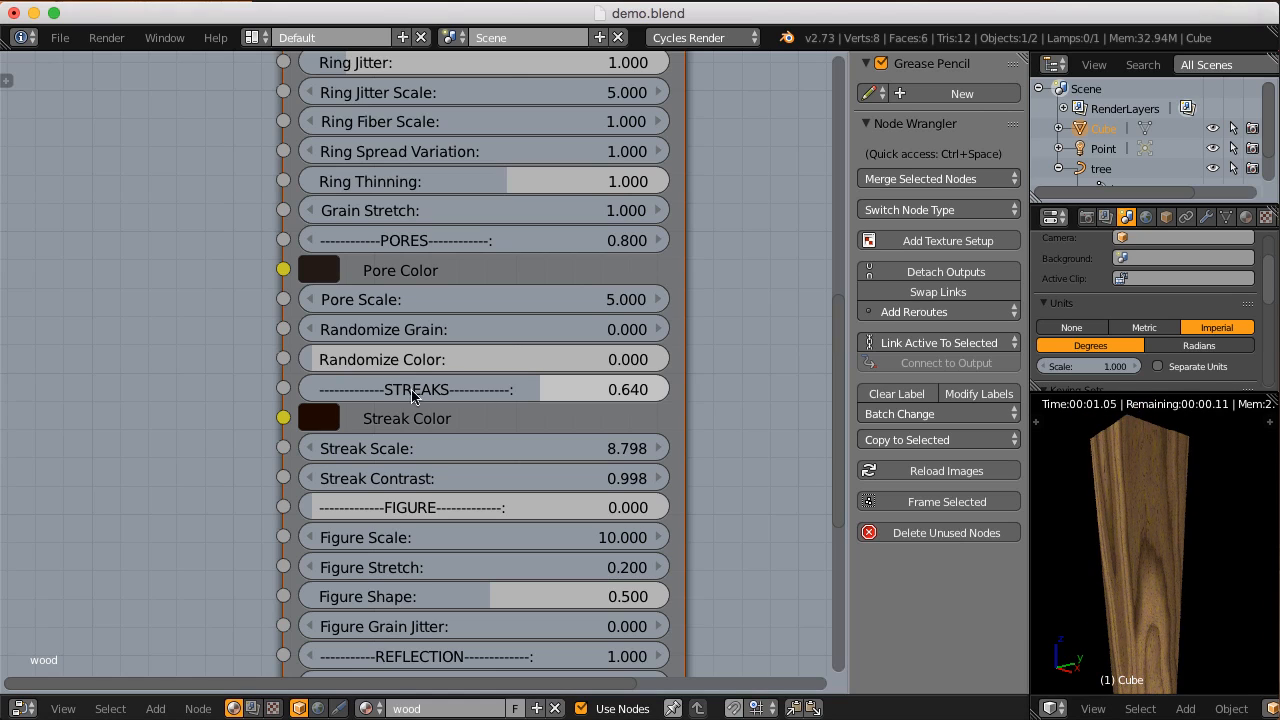
Step: Try a light pink Streak Color with hue 0.900 and value 0.885 on the CGC_hardwood node
click(325, 420)
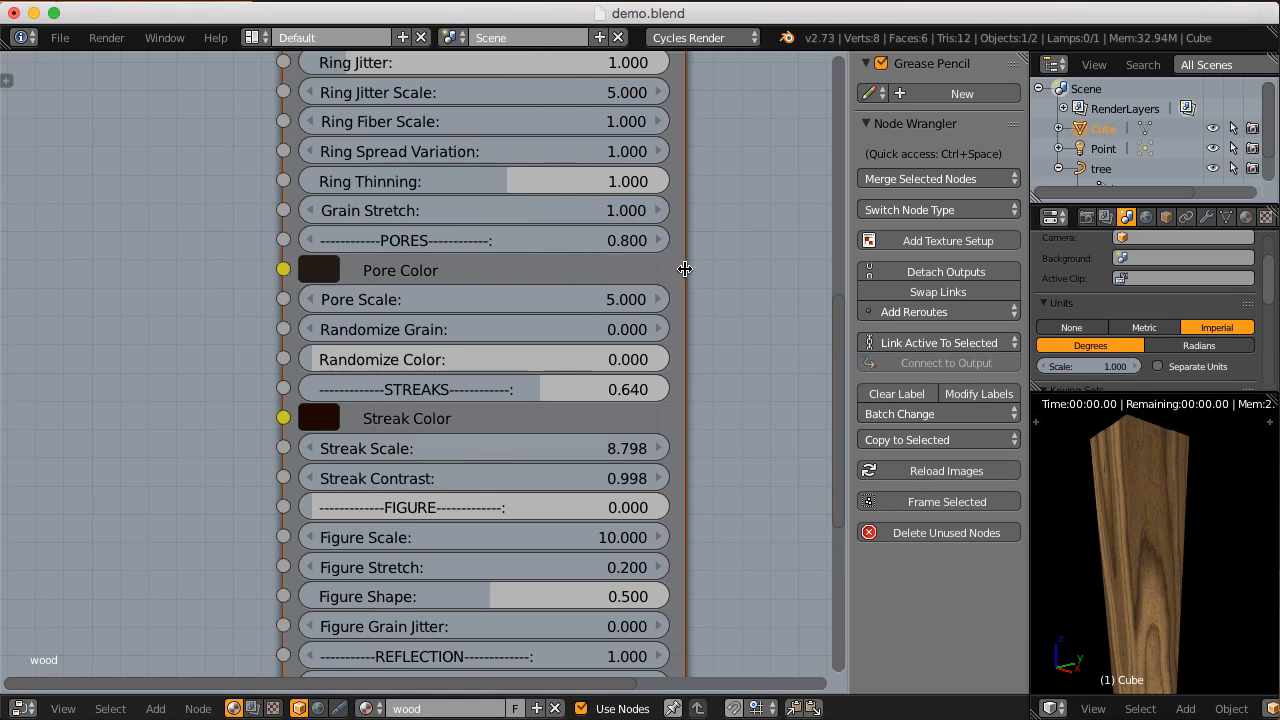
scroll(532, 341, down, 1)
middle_drag(534, 306, 532, 335)
click(326, 445)
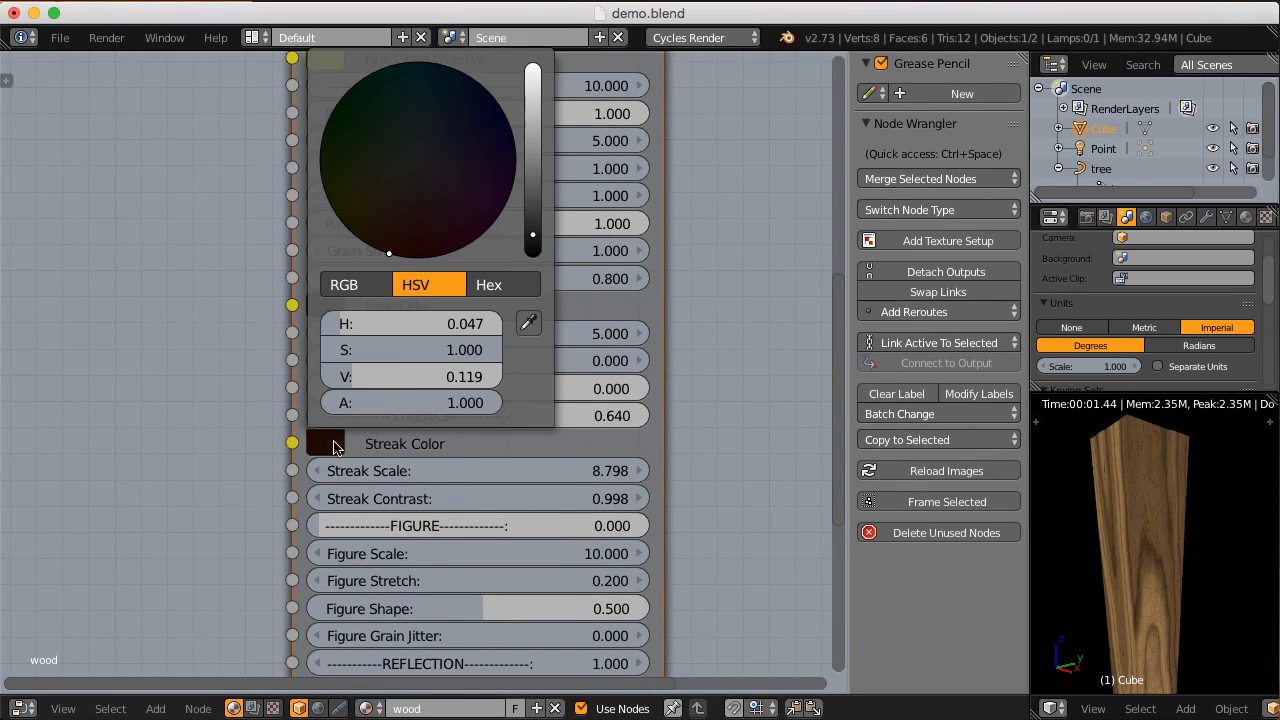
drag(534, 236, 540, 89)
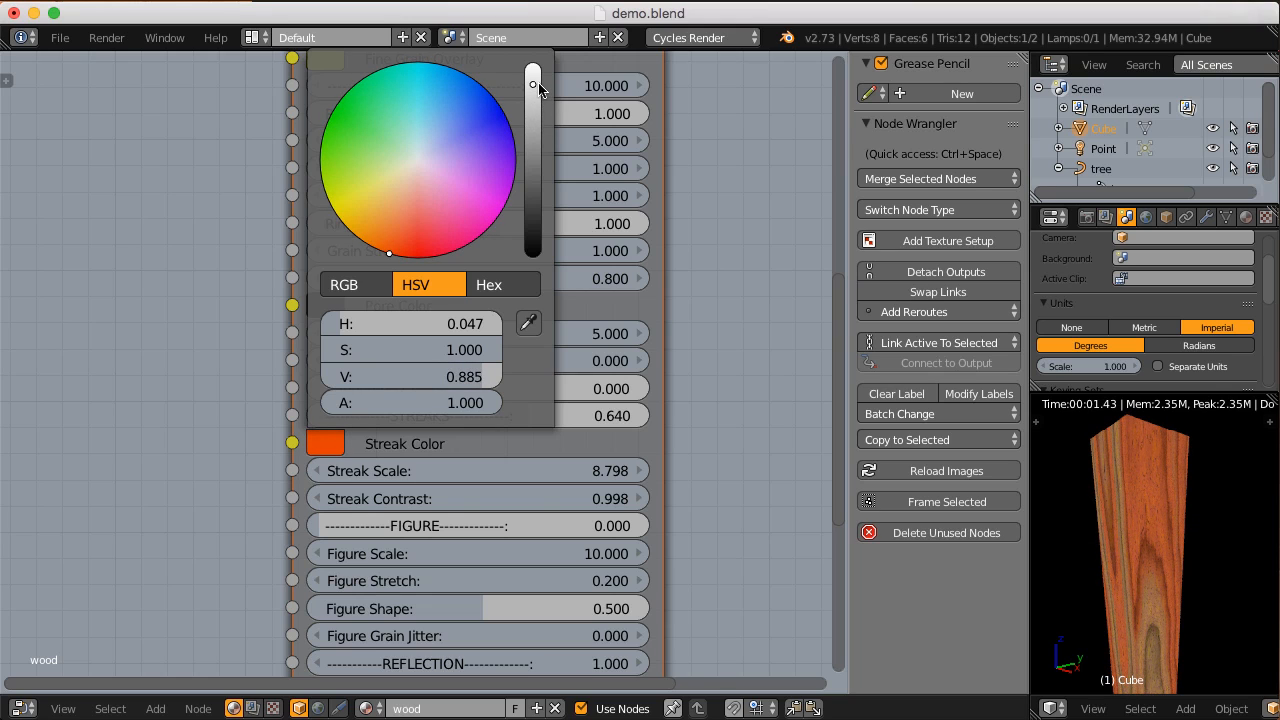
mouse_move(386, 258)
mouse_down()
mouse_move(416, 258)
mouse_move(457, 219)
mouse_up()
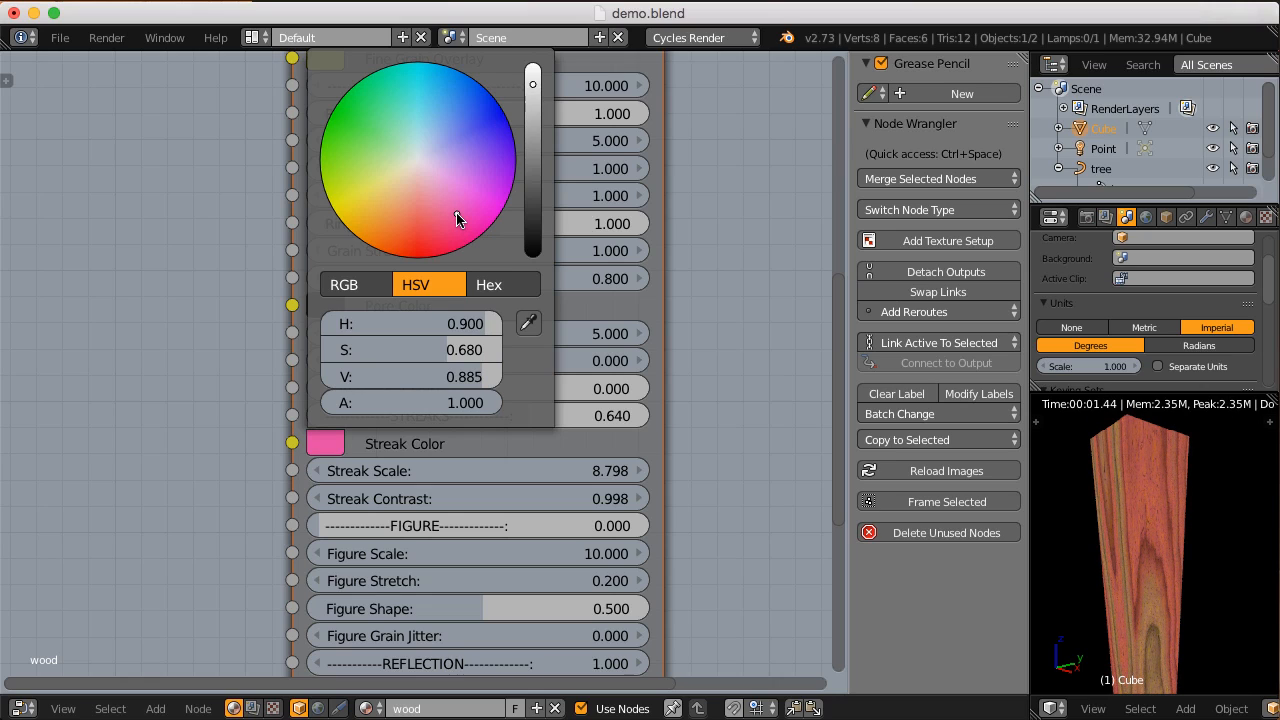
drag(448, 348, 381, 347)
middle_drag(469, 339, 441, 383)
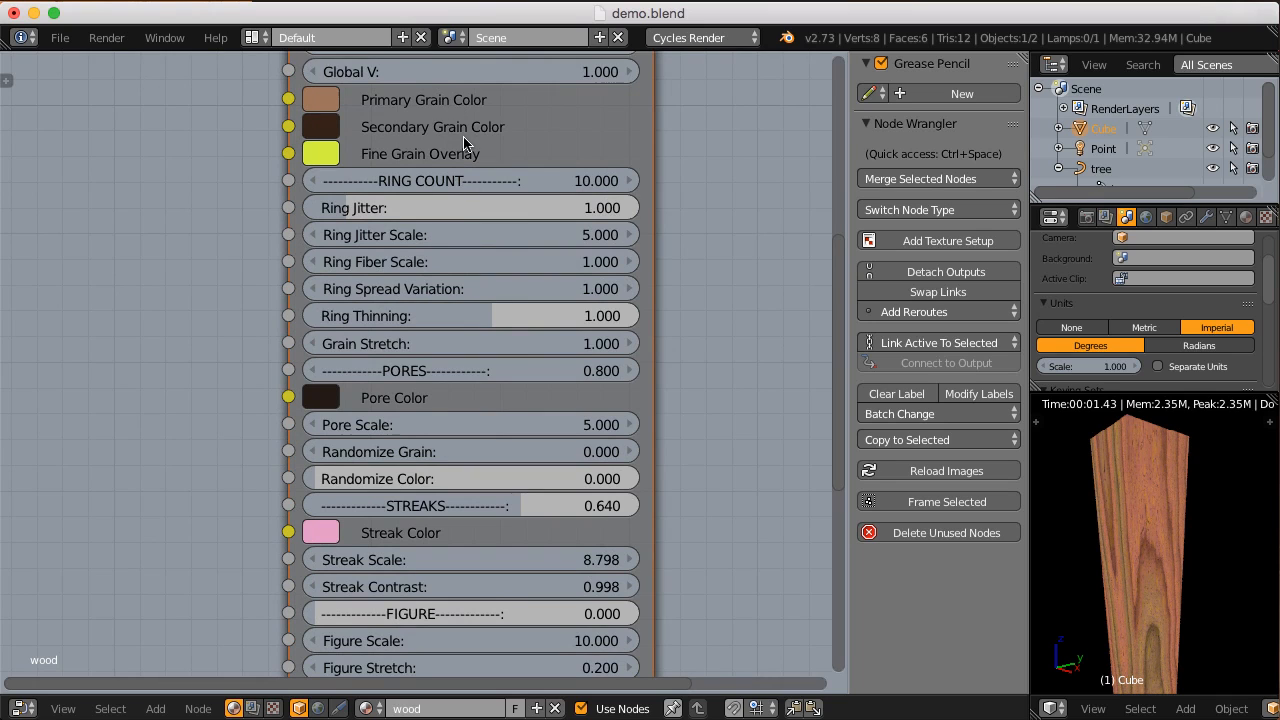
Step: Change the Streak Color to white with saturation 0 and value 1, and inspect the block's streaks
scroll(465, 143, down, 4)
click(325, 460)
drag(470, 363, 330, 364)
drag(543, 86, 546, 50)
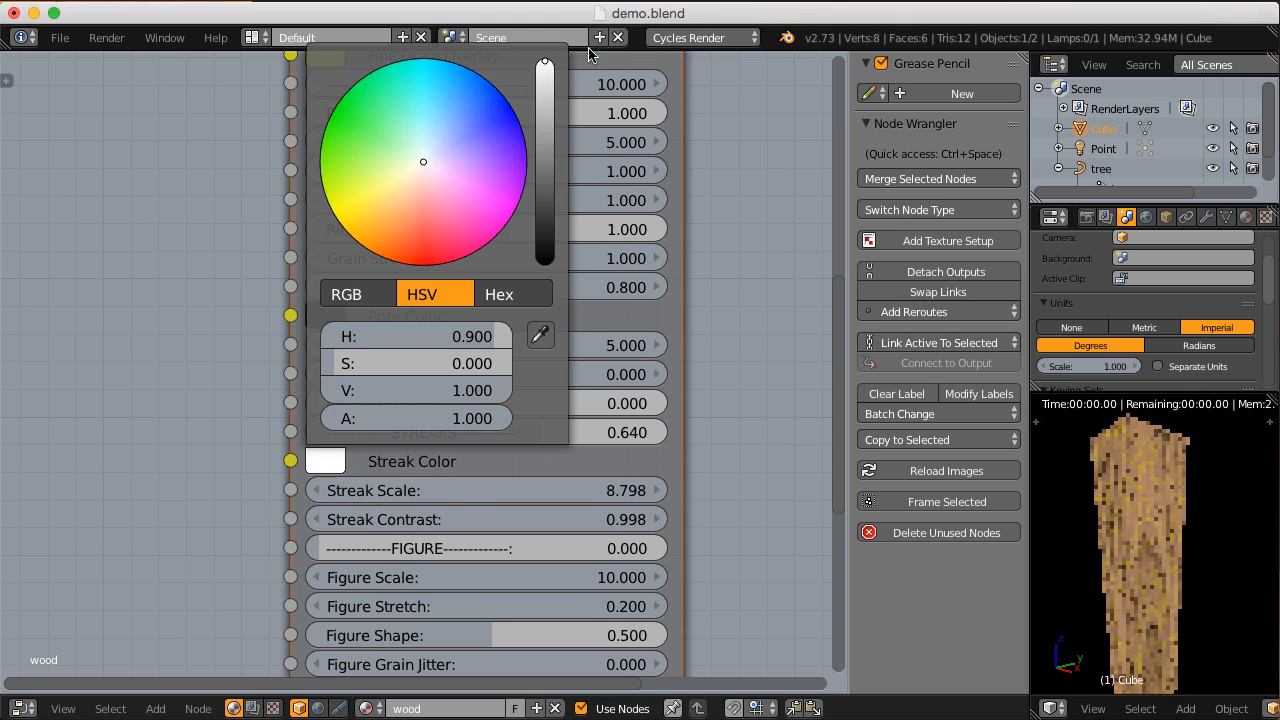
mouse_move(1149, 587)
ctrl+middle_down()
mouse_move(1157, 535)
mouse_move(1153, 566)
ctrl+middle_up()
scroll(1150, 568, up, 5)
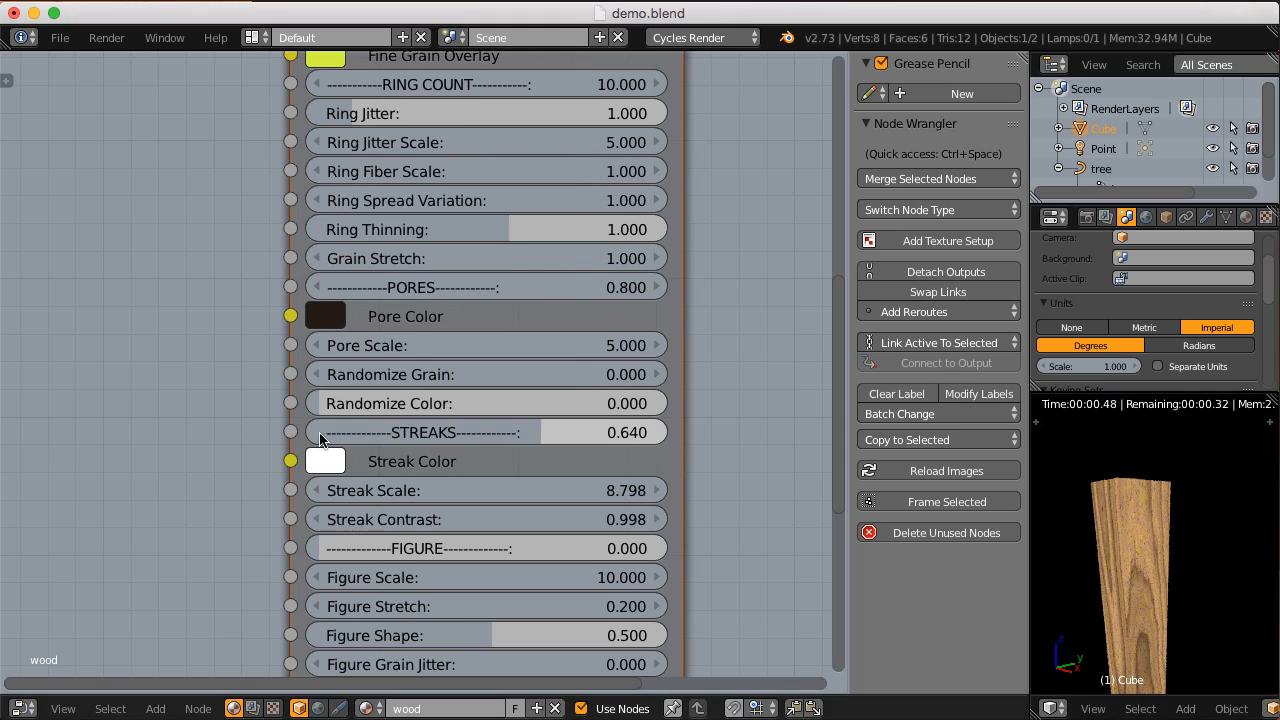
Step: Darken the Streak Color to a near-black grey and inspect the streaks on the block
click(327, 460)
drag(555, 110, 549, 248)
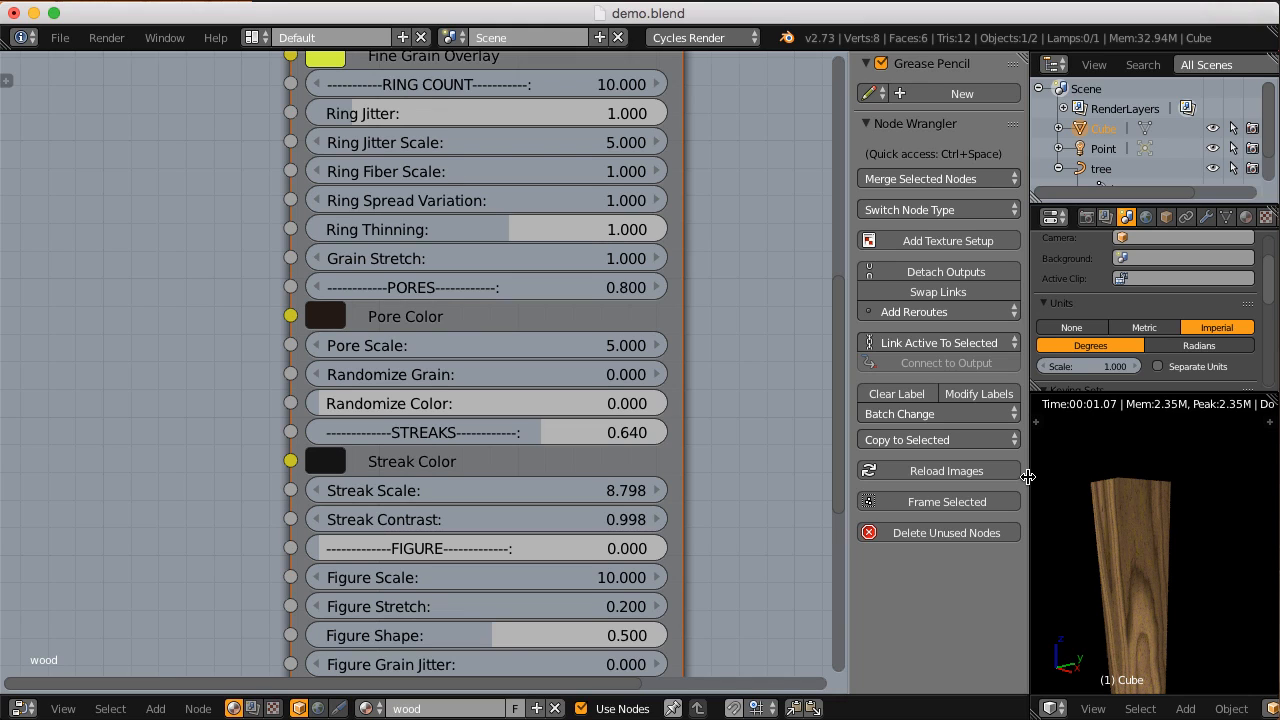
shift+middle_drag(1117, 540, 1115, 472)
Step: Try a Streak Scale of 7.894, undo it, and reduce Streaks of the CGC_hardwood node to 0.451
drag(590, 493, 519, 489)
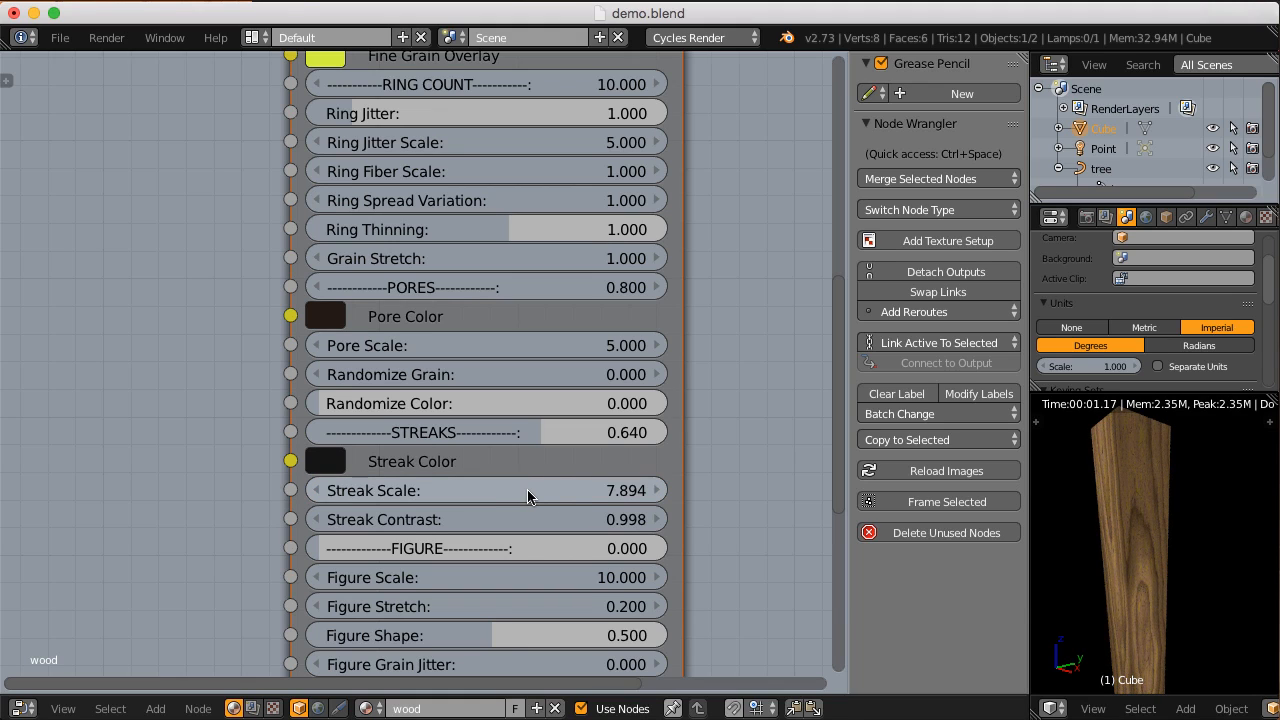
key(ctrl+z)
middle_drag(554, 462, 555, 474)
drag(527, 446, 473, 455)
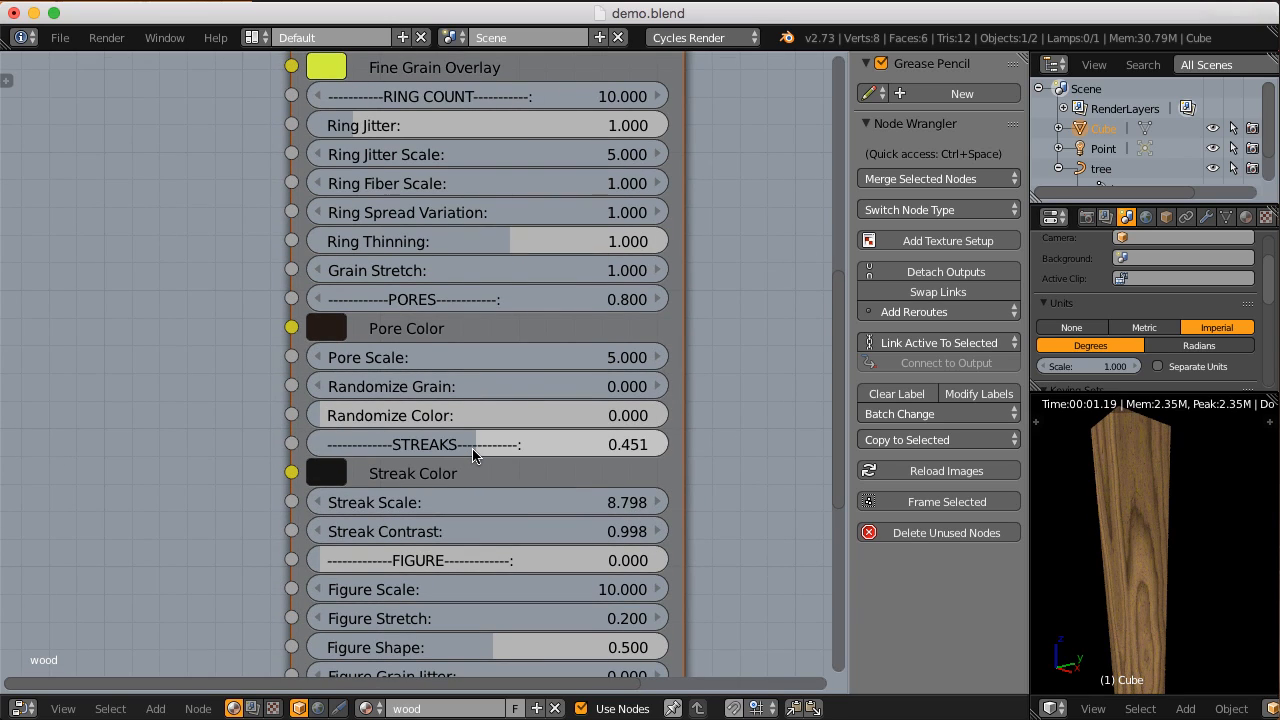
Step: Raise Streaks of the CGC_hardwood node to 0.672 and inspect the streaks on the block
middle_drag(473, 455, 473, 435)
drag(480, 423, 549, 424)
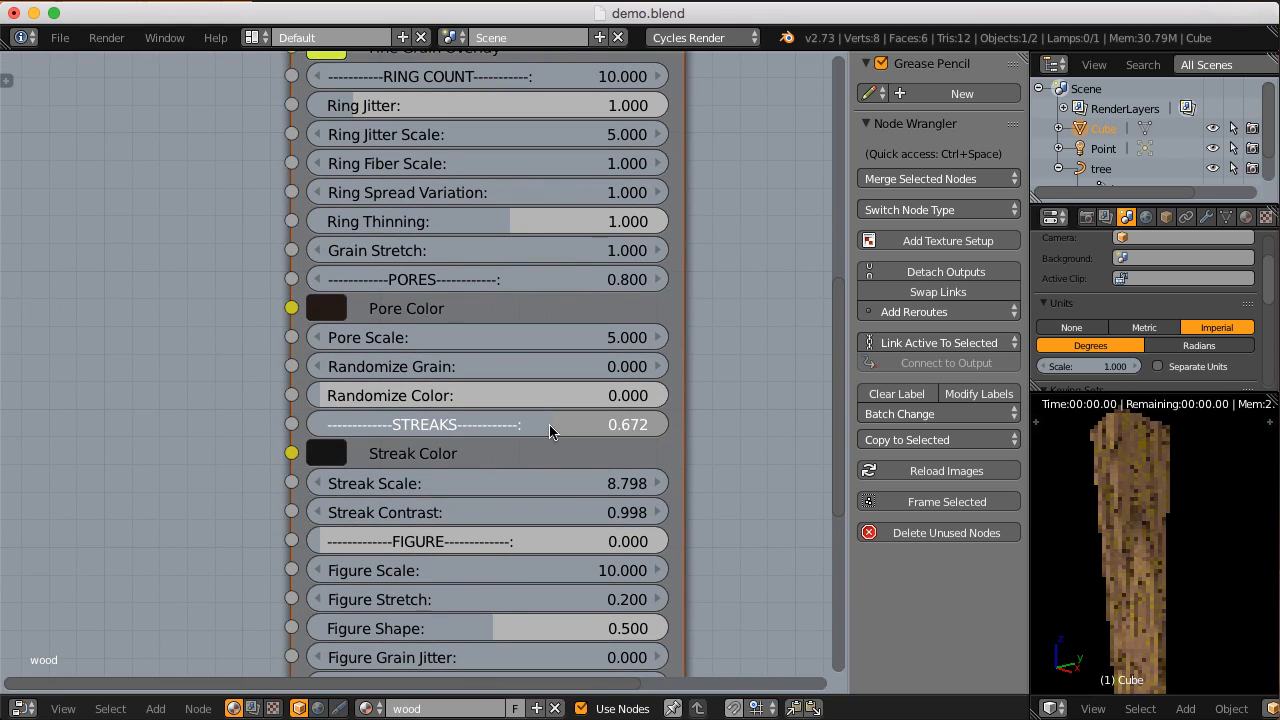
mouse_move(529, 450)
middle_down()
mouse_move(523, 399)
mouse_move(449, 395)
middle_up()
scroll(520, 406, up, 1)
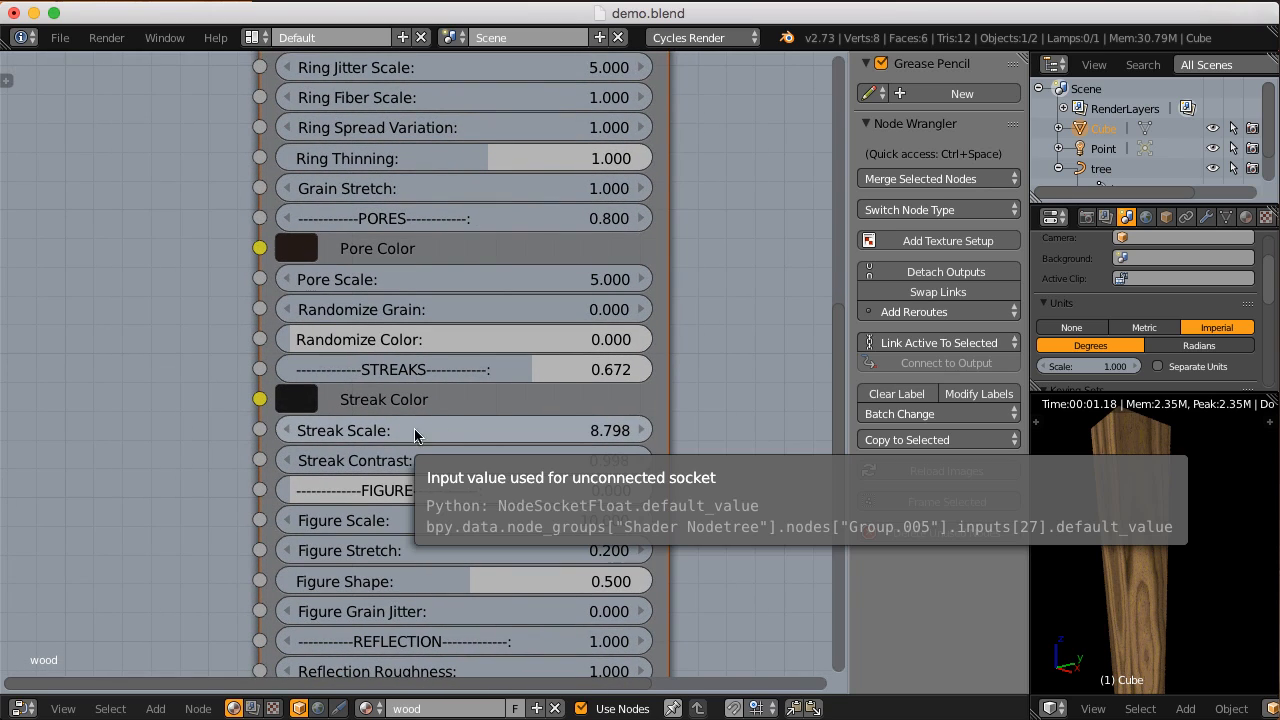
middle_drag(1116, 566, 1130, 542)
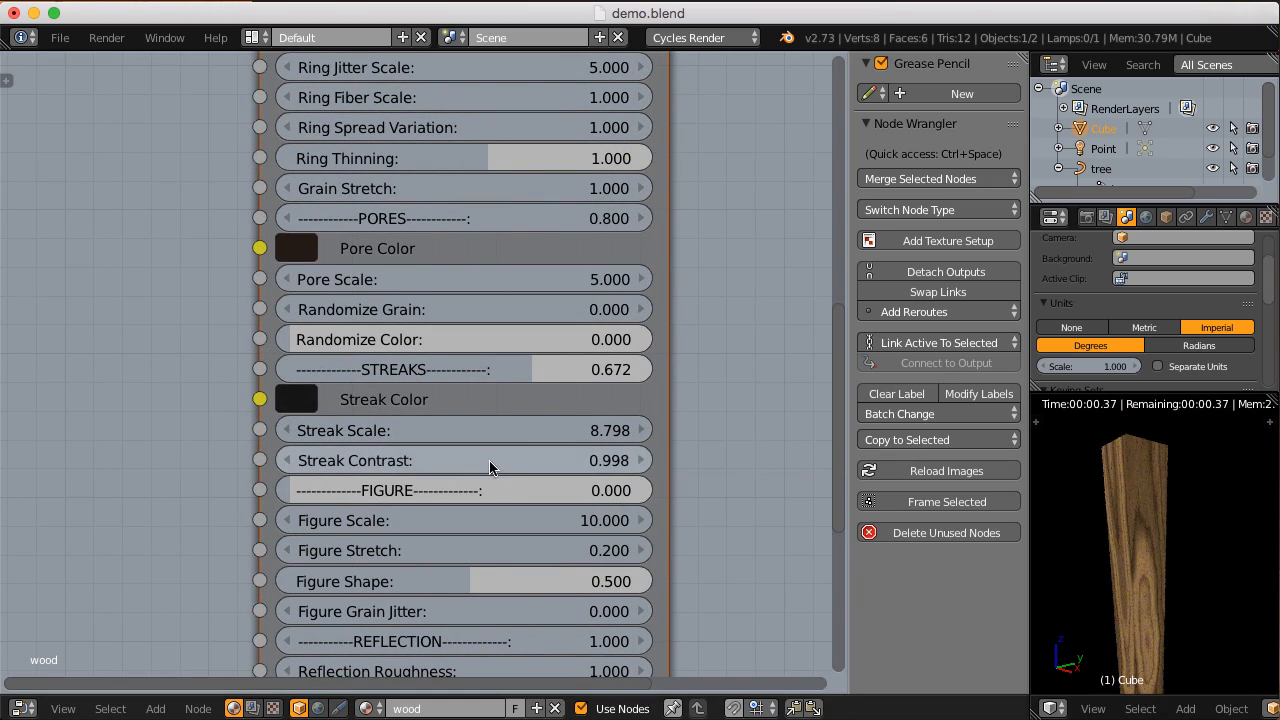
Step: Try a Streak Scale of 8.578 and another of 20 on the CGC_hardwood node, viewing the block from another side
drag(541, 432, 526, 436)
mouse_move(1136, 566)
middle_down()
mouse_move(1108, 580)
mouse_move(1124, 585)
middle_up()
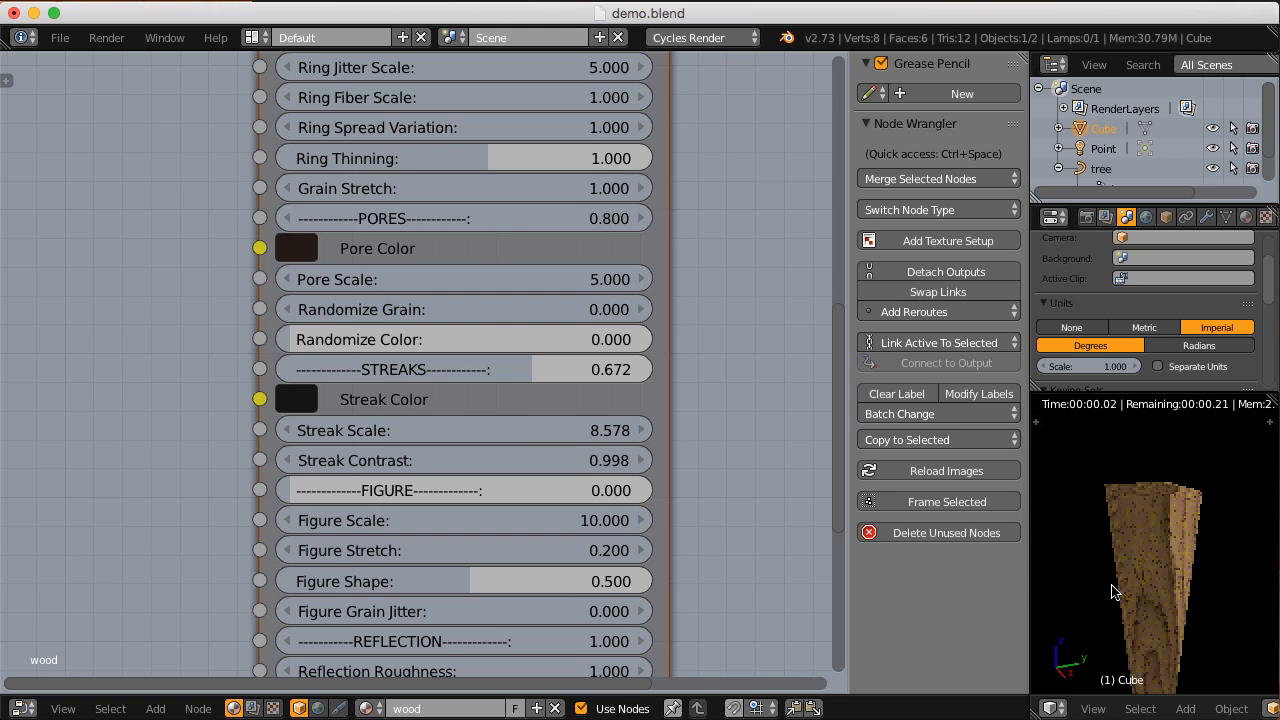
click(434, 429)
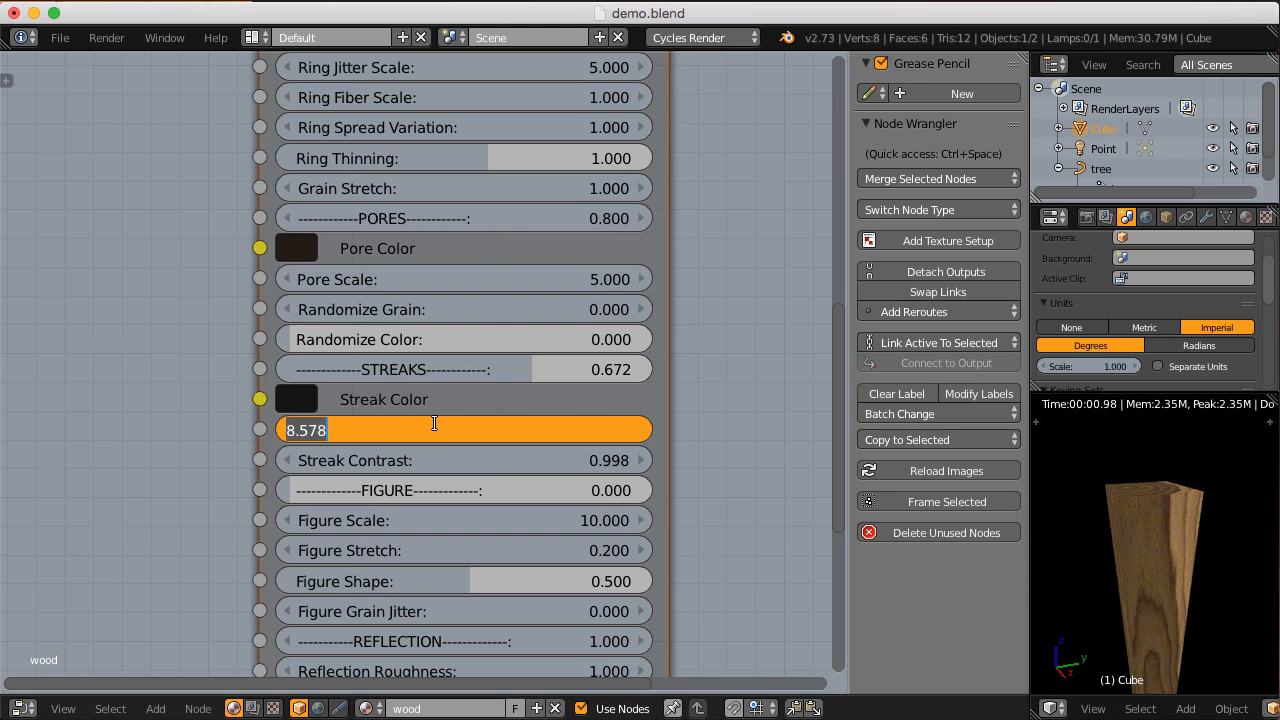
text(20)
key(Return)
Step: Try a Streak Scale of 50 and inspect the fine streaks along the block
click(434, 425)
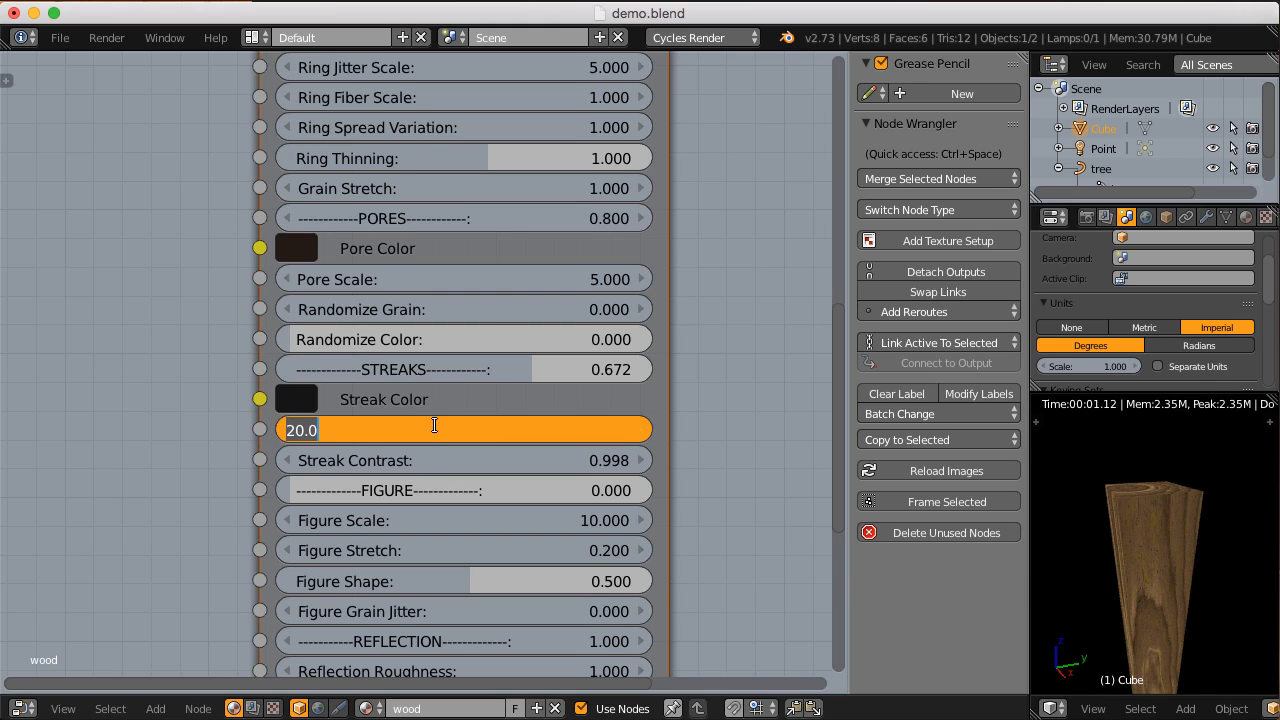
key(Return)
middle_drag(1172, 545, 1176, 572)
middle_drag(1167, 617, 1120, 562)
scroll(1176, 547, down, 3)
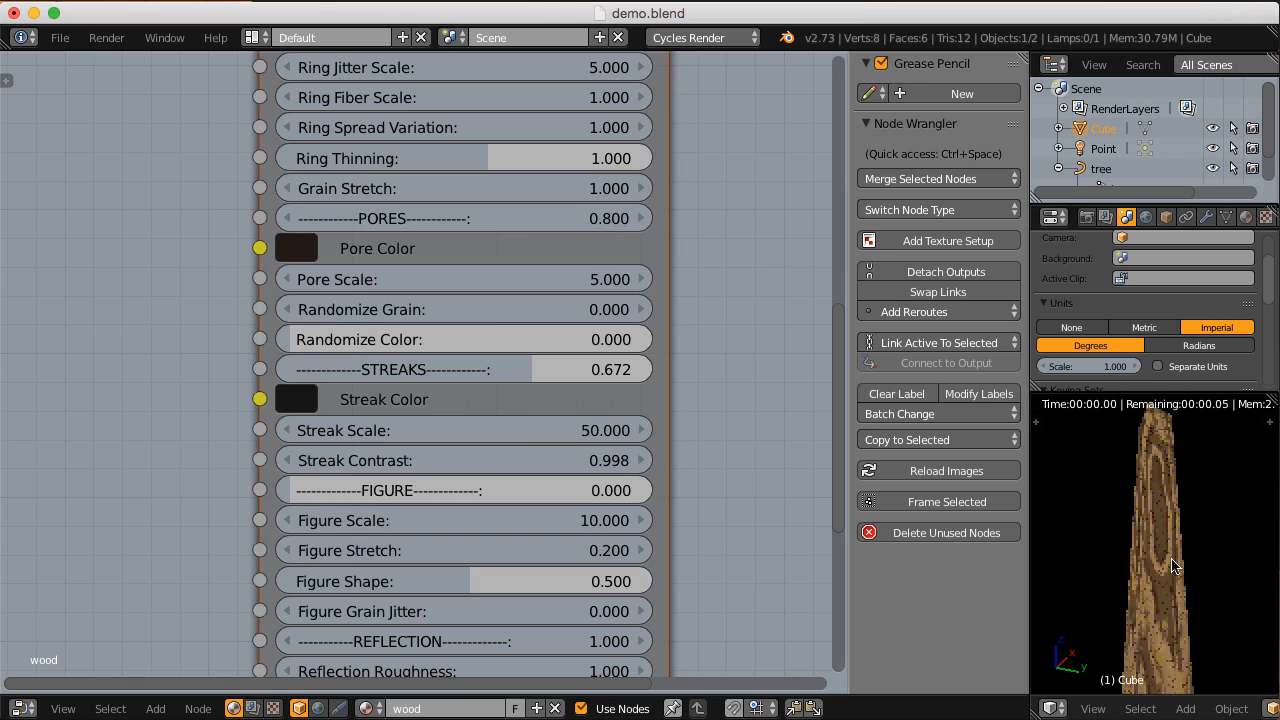
Step: Set the Streak Scale of the CGC_hardwood node to 8
click(519, 431)
text(8)
key(Return)
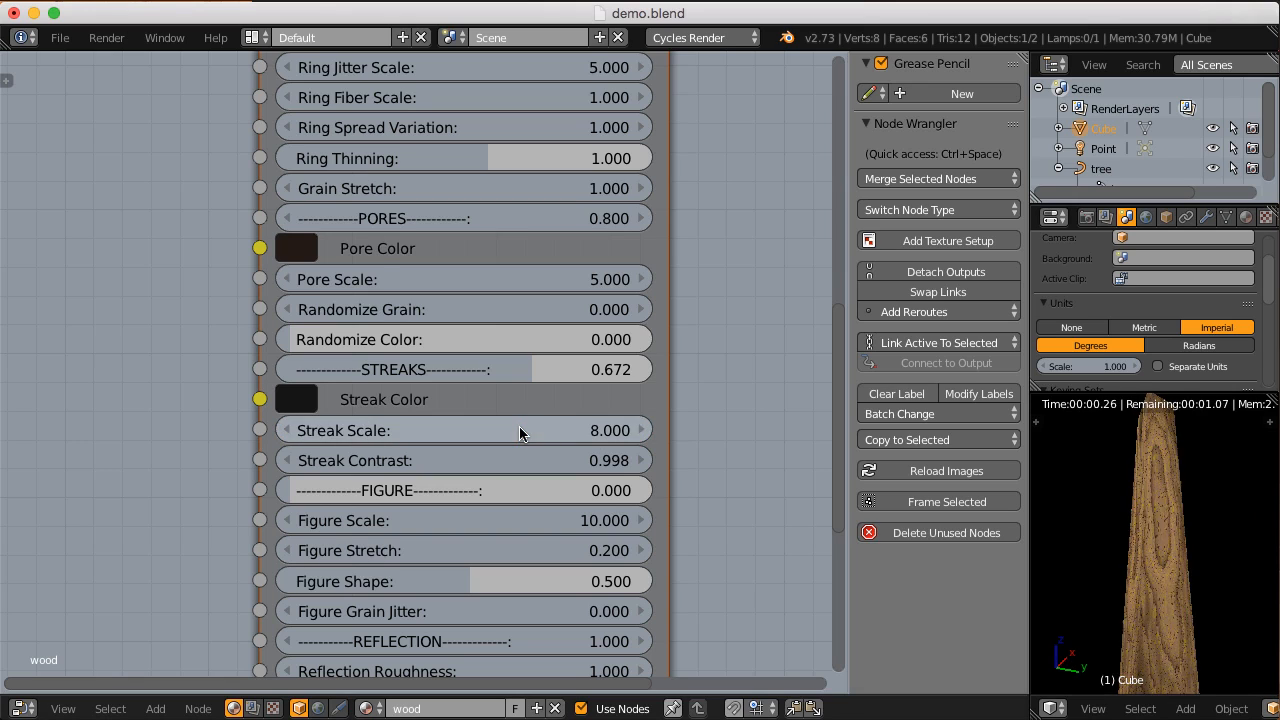
scroll(513, 438, up, 2)
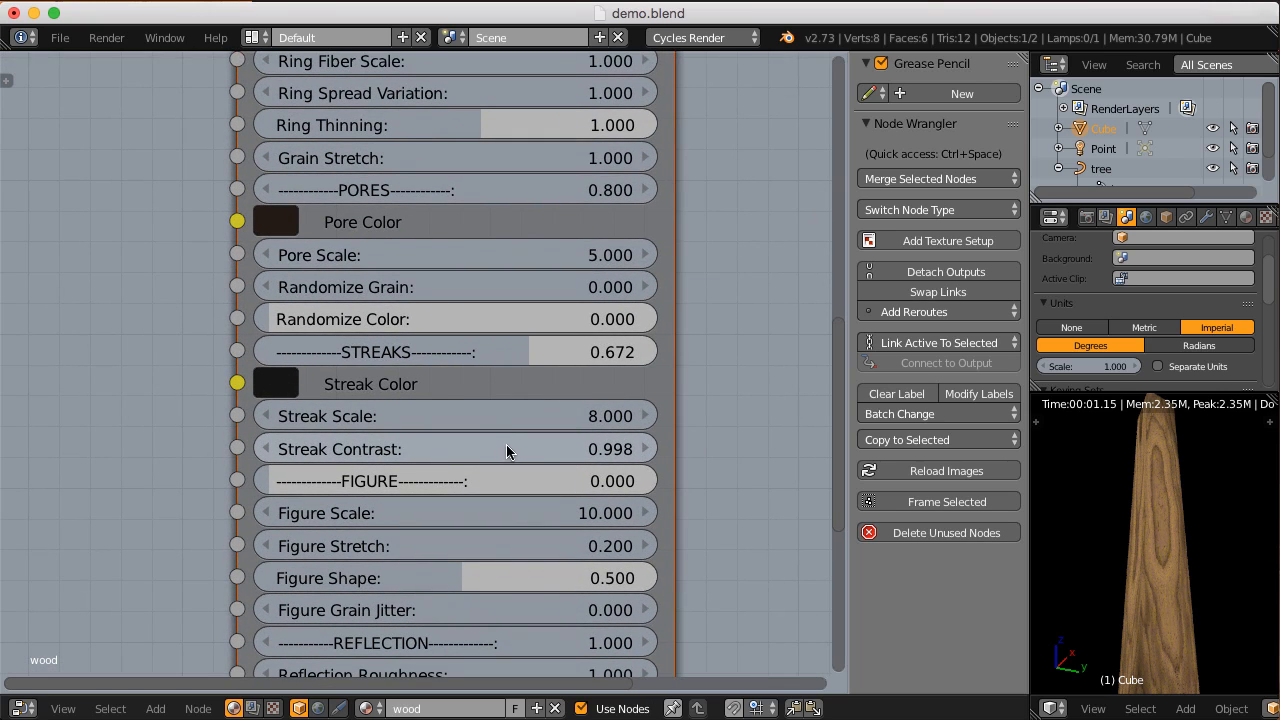
Step: Try a Streak Contrast of 0 on the CGC_hardwood node
drag(573, 452, 298, 437)
drag(185, 436, 185, 436)
click(477, 450)
key(BackSpace)
text(0)
key(Return)
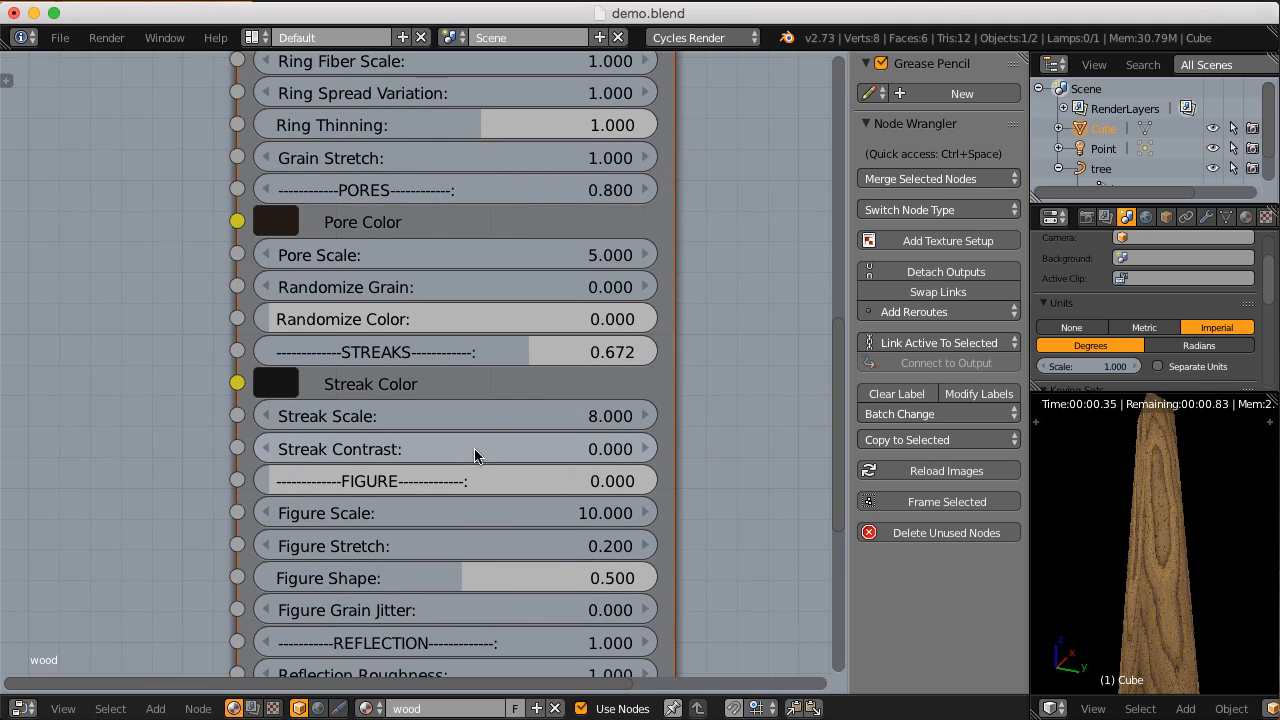
Step: Adjust the Streak Scale to 8.144 and set the Streak Contrast to 1
drag(494, 423, 509, 422)
click(310, 449)
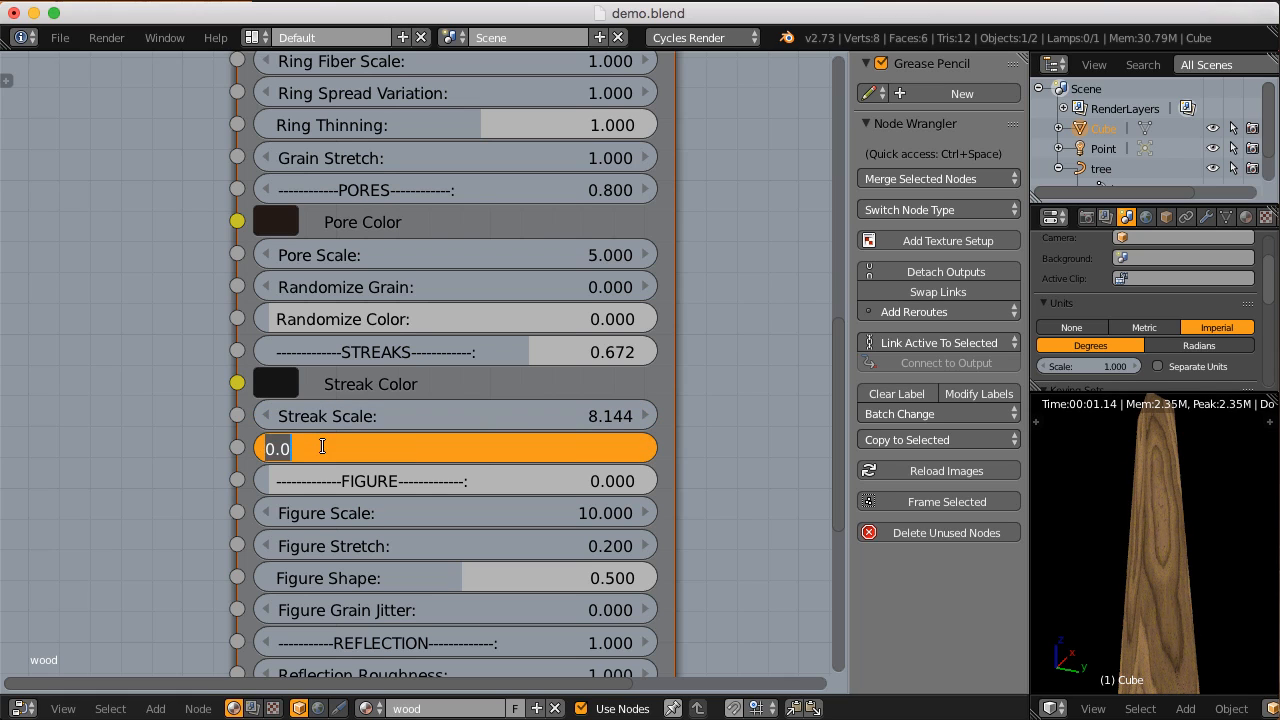
text(1)
key(Return)
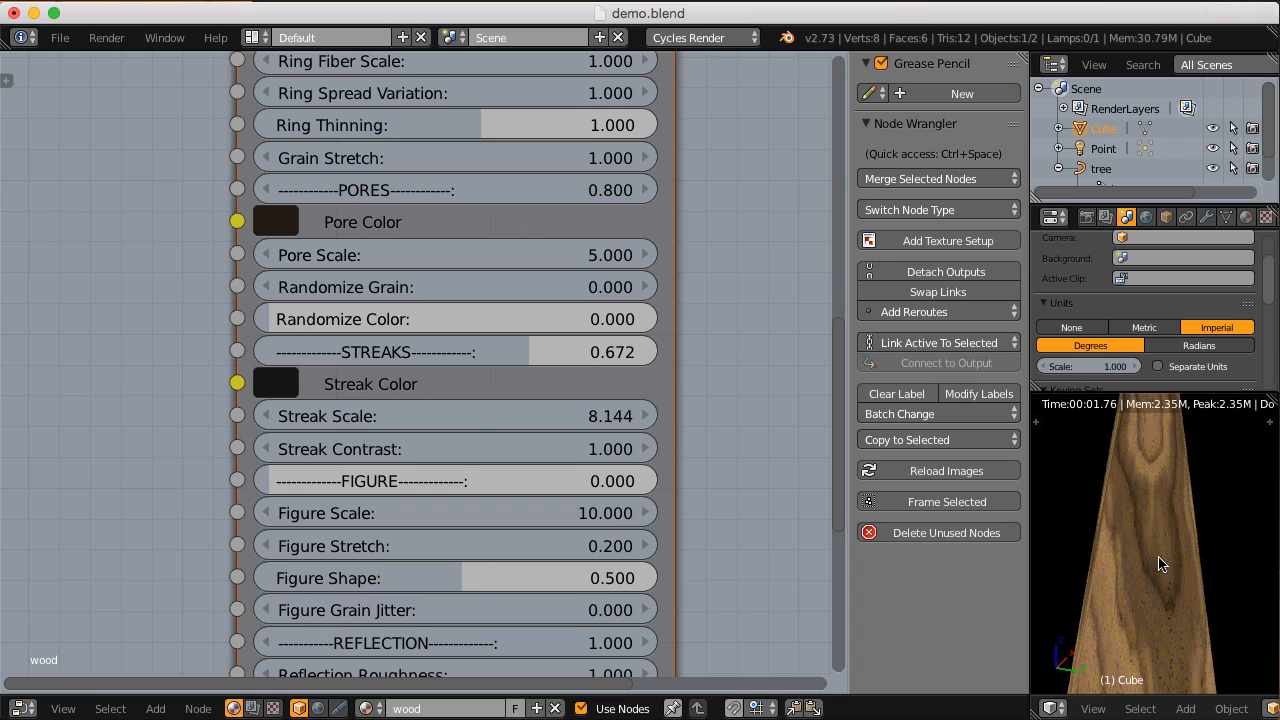
Step: Set the Streak Contrast to 10 and inspect the hard-edged streaks on the block
click(433, 453)
text(10)
key(Return)
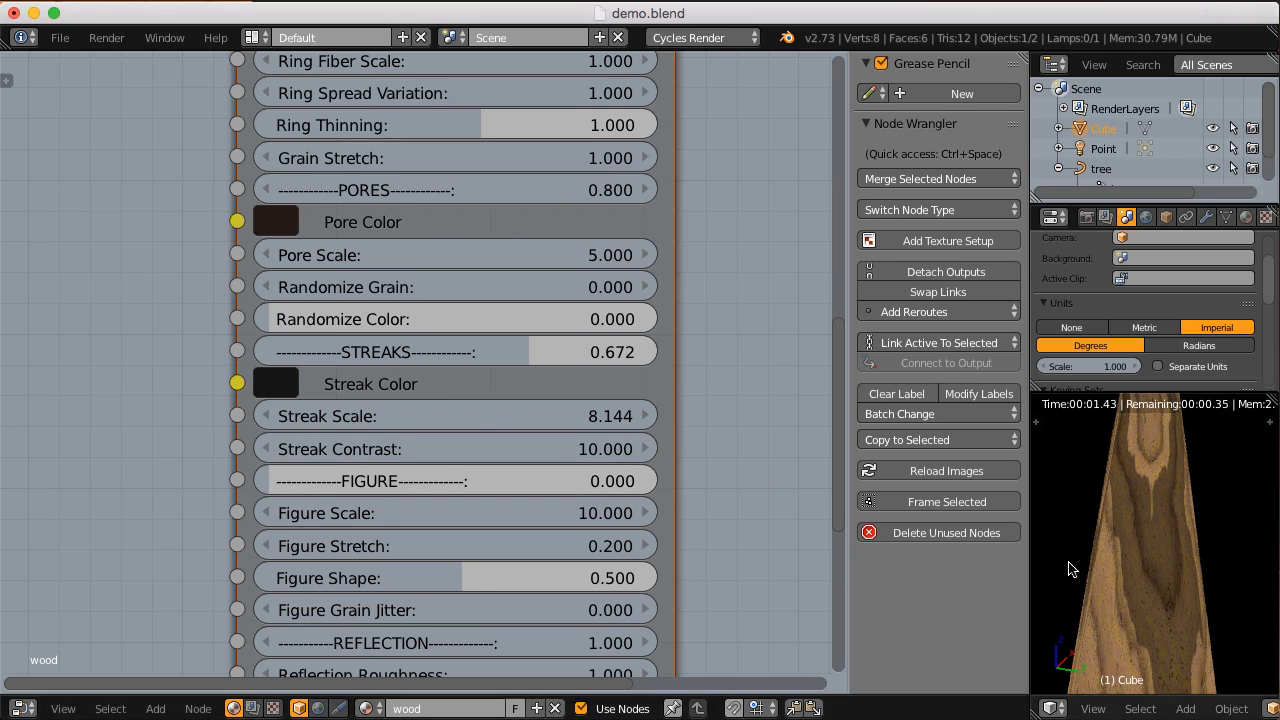
middle_drag(1110, 567, 1103, 499)
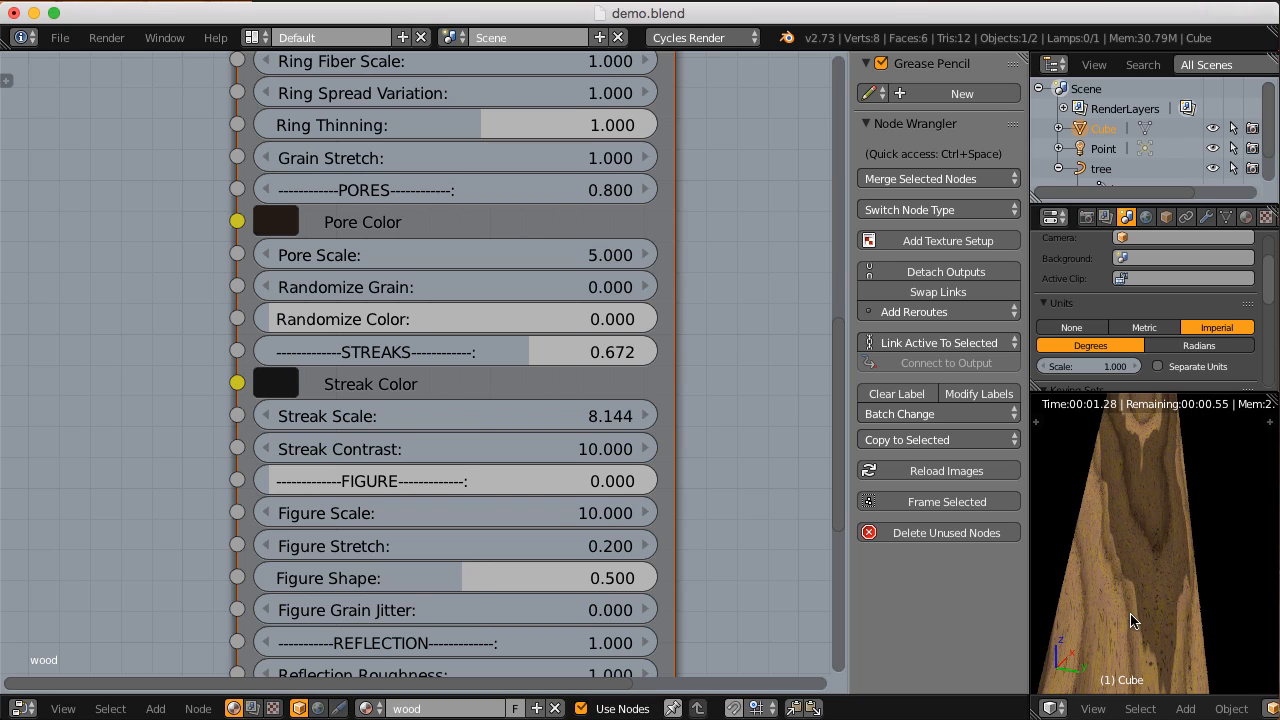
scroll(1131, 612, down, 3)
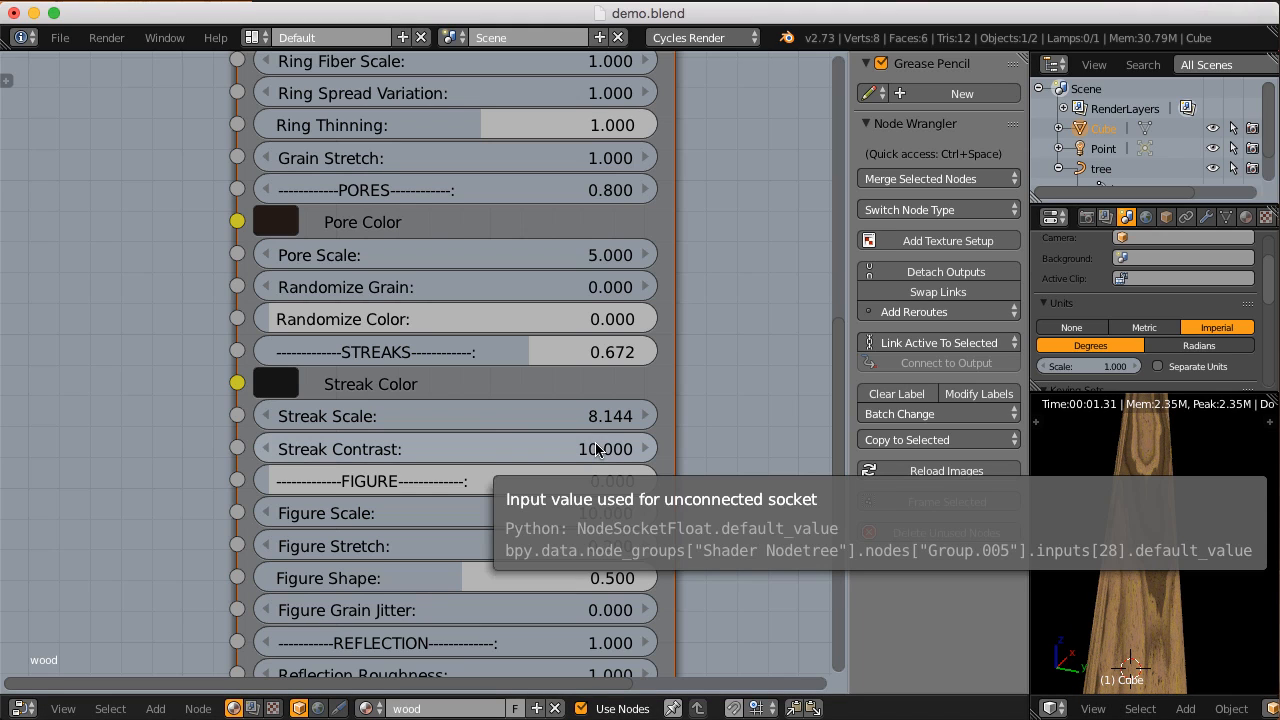
Step: Connect the Shader output of the CGC_hardwood node to the Surface input of the Material Output node
scroll(596, 450, down, 3)
scroll(489, 393, up, 2)
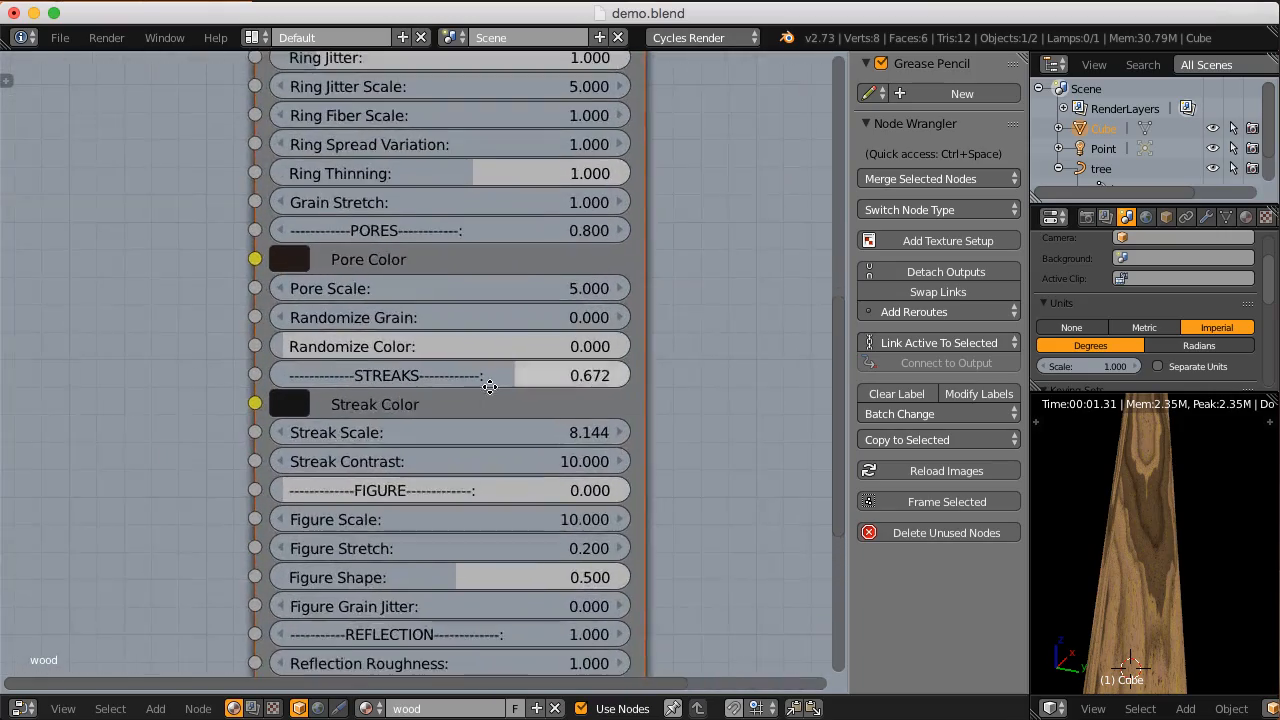
scroll(489, 386, up, 2)
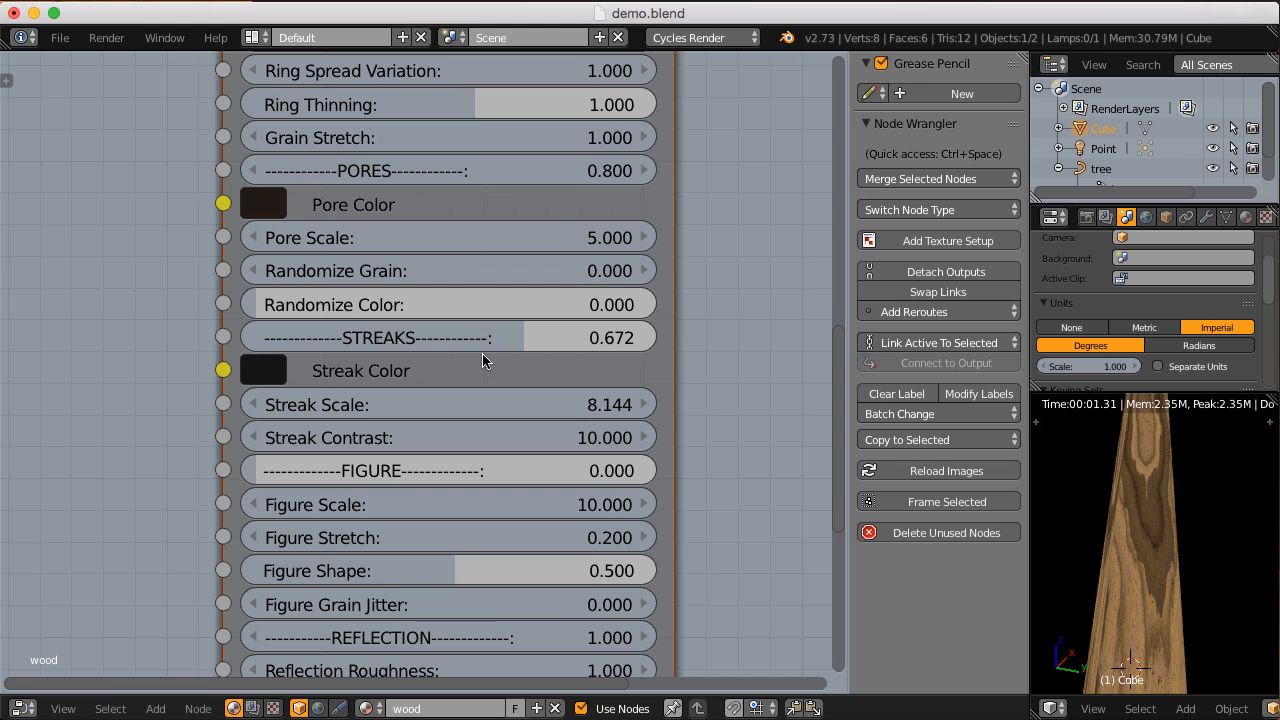
scroll(482, 353, down, 1)
mouse_move(481, 252)
middle_down()
mouse_move(489, 400)
mouse_move(453, 620)
middle_up()
scroll(460, 560, down, 2)
mouse_move(466, 130)
middle_down()
mouse_move(428, 466)
mouse_move(372, 505)
middle_up()
drag(509, 297, 600, 384)
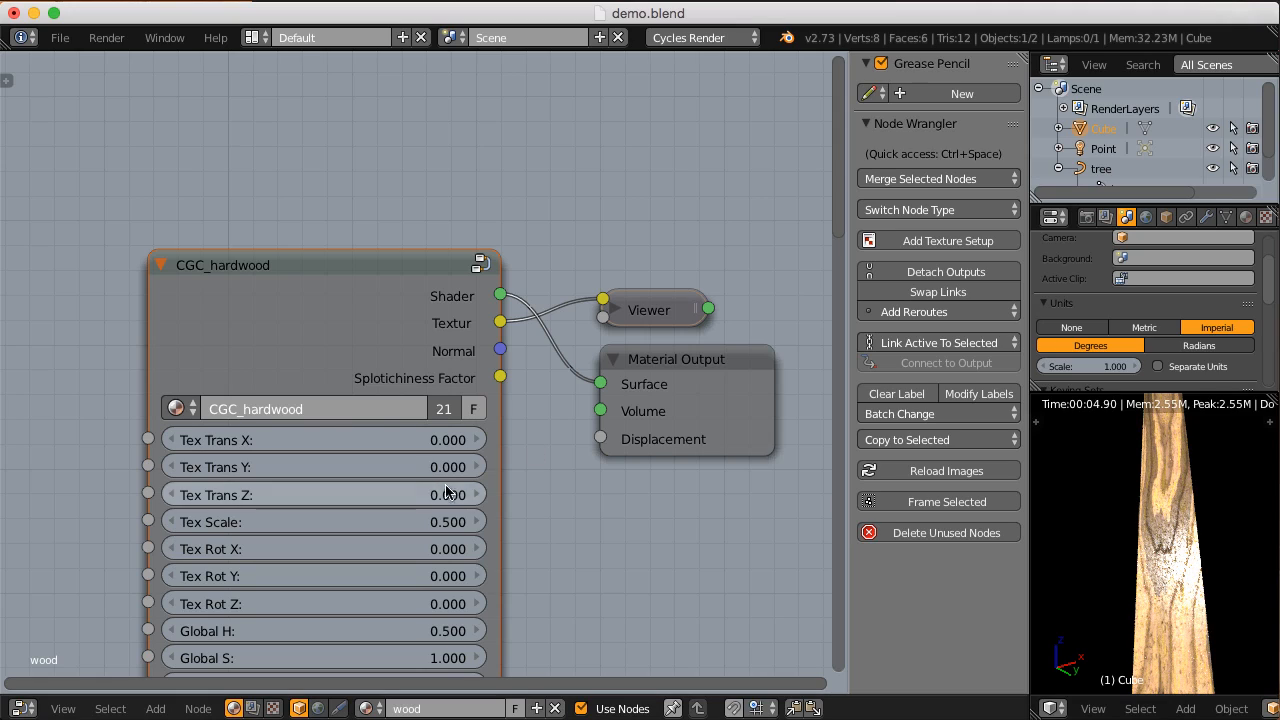
Step: Examine the Figure settings of the CGC_hardwood node
scroll(443, 491, down, 15)
middle_drag(493, 361, 511, 303)
middle_drag(438, 388, 443, 482)
scroll(446, 437, up, 4)
middle_drag(462, 406, 456, 482)
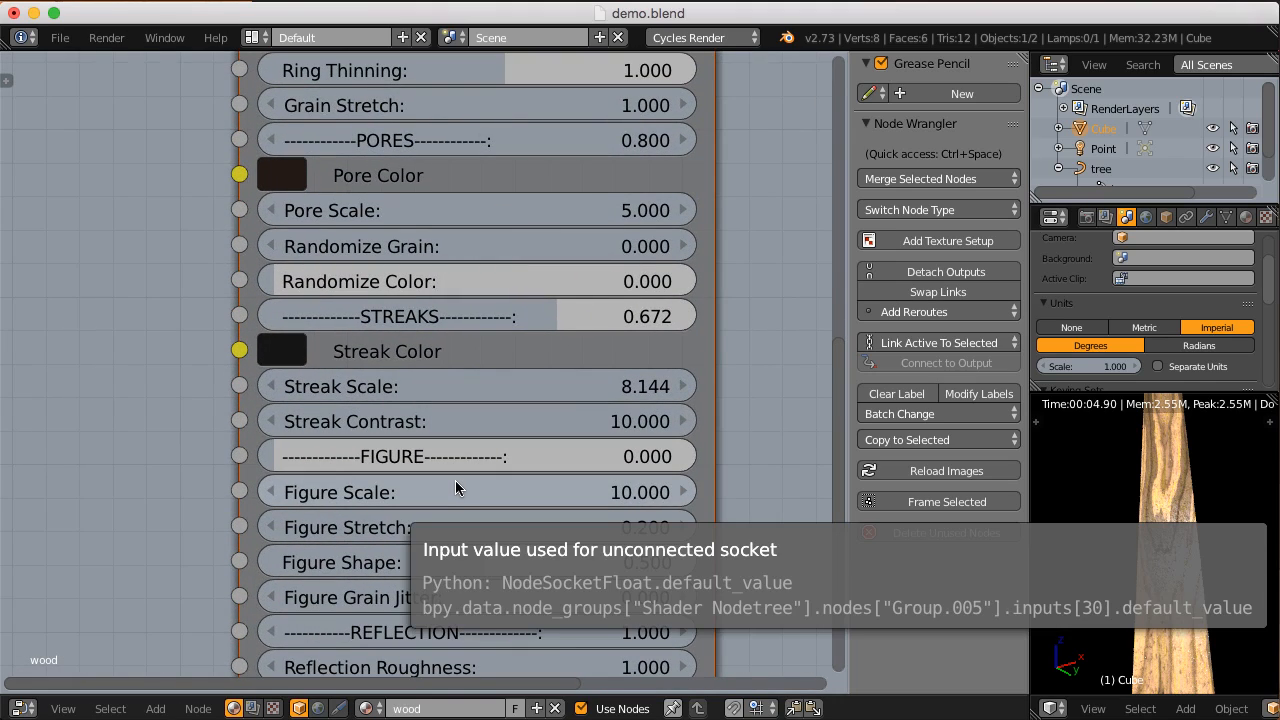
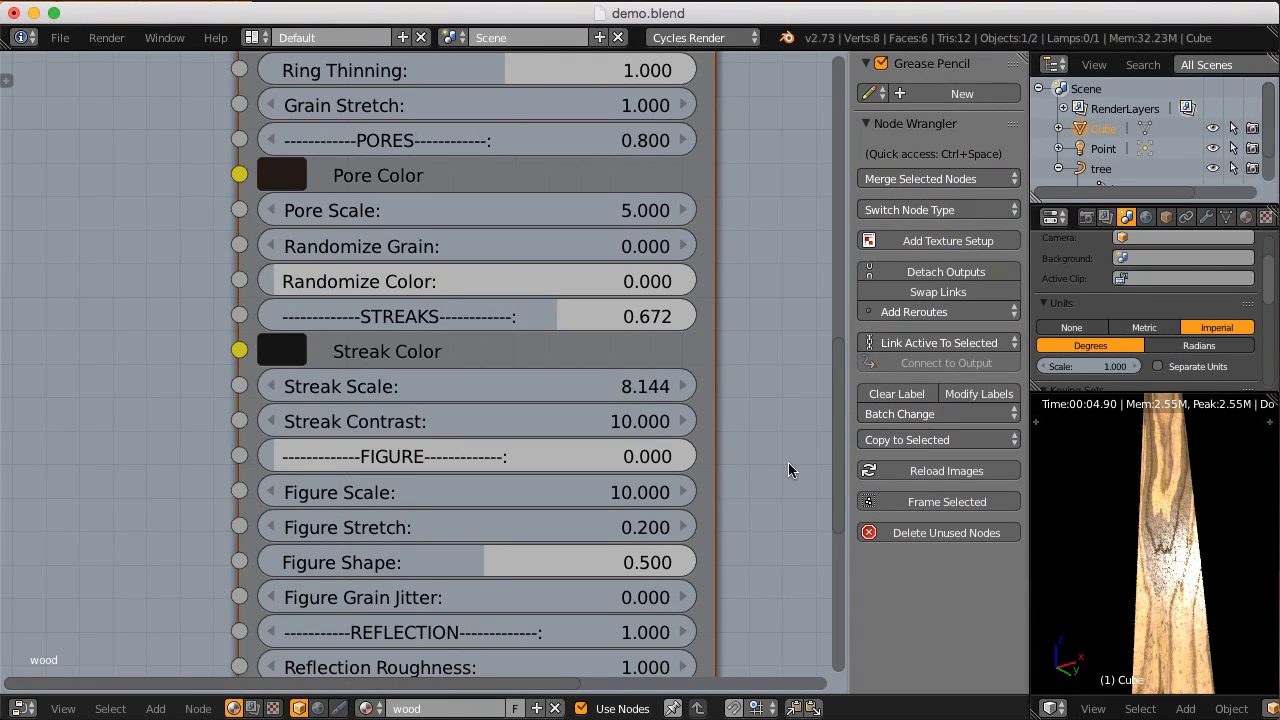
Step: Preview the Normal output of the CGC_hardwood node on the block through the Viewer node
ctrl+middle_drag(768, 467, 750, 405)
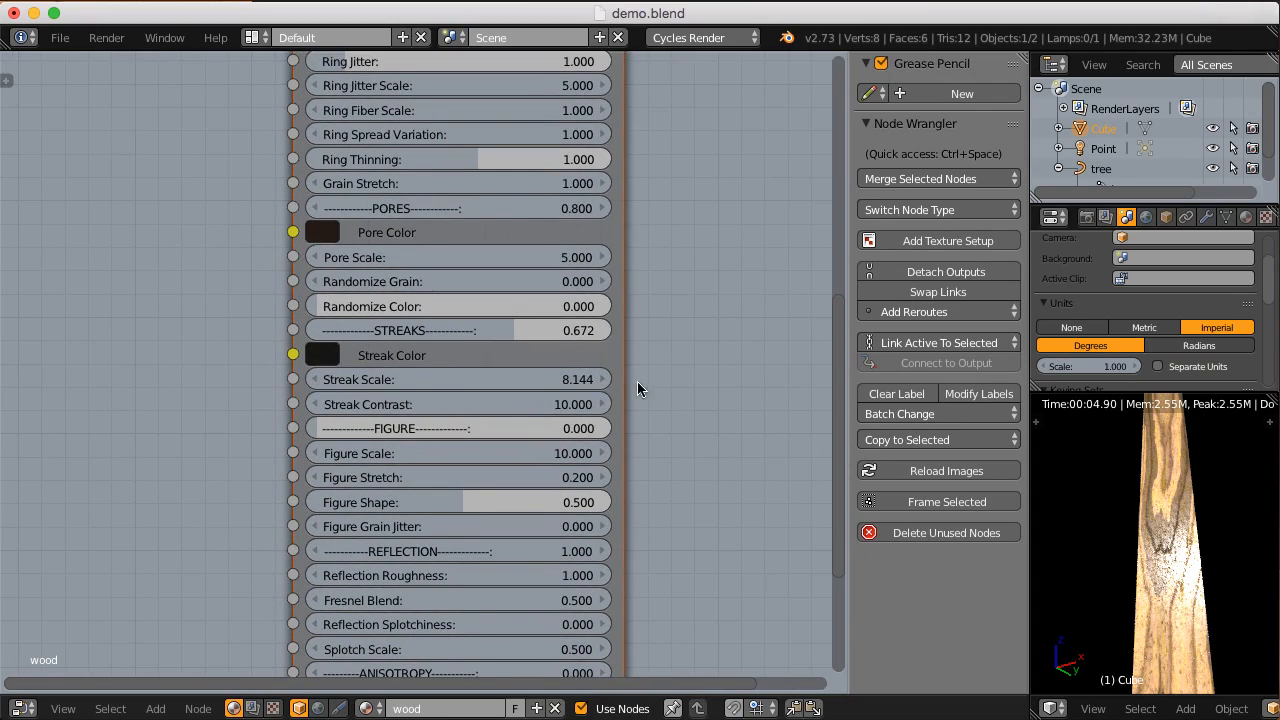
middle_drag(600, 206, 528, 471)
scroll(525, 440, down, 4)
middle_drag(493, 93, 508, 477)
scroll(518, 435, up, 5)
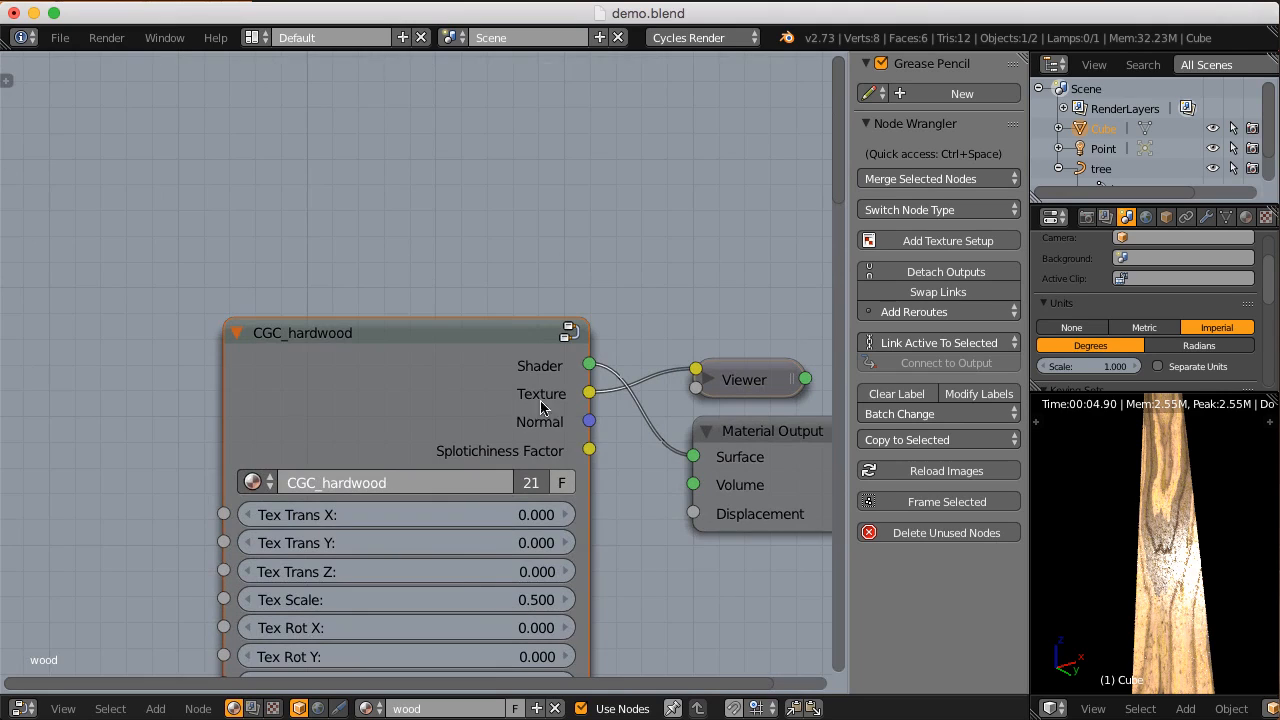
middle_drag(565, 400, 489, 367)
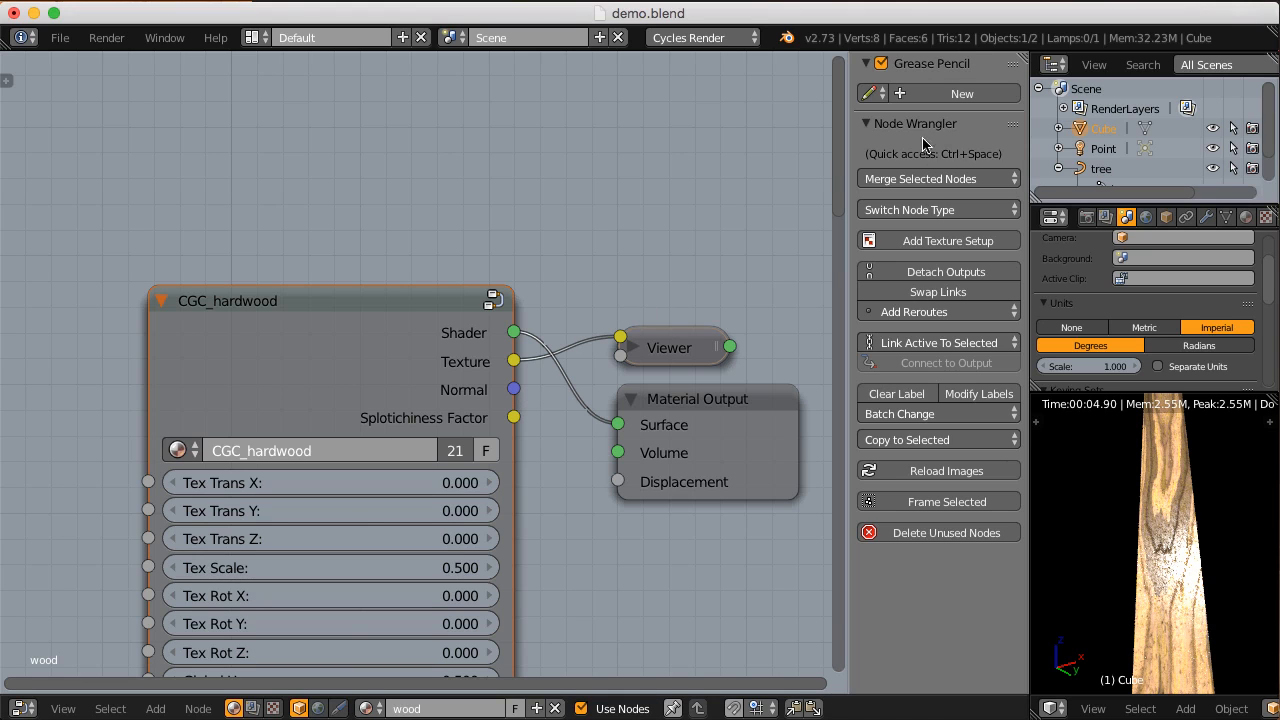
ctrl+shift+click(445, 318)
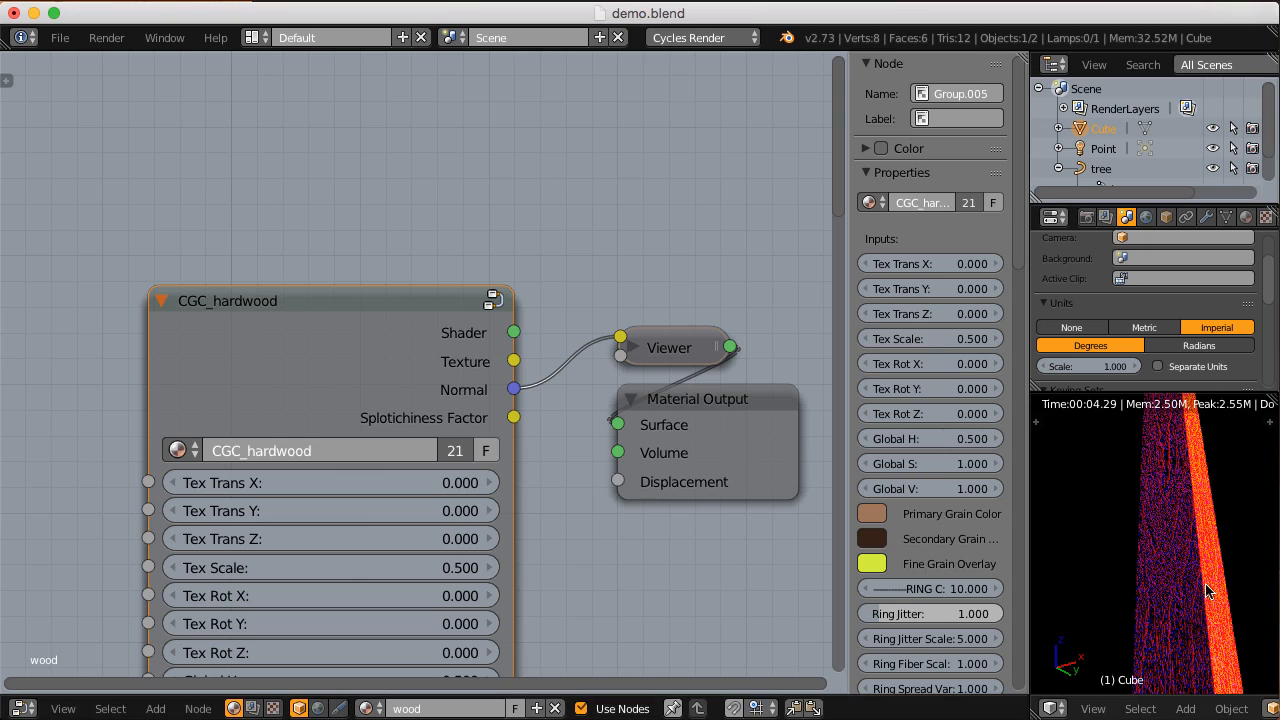
Step: Set the Figure strength of the CGC_hardwood node to 1
middle_drag(549, 556, 533, 346)
scroll(533, 346, up, 2)
double_click(416, 393)
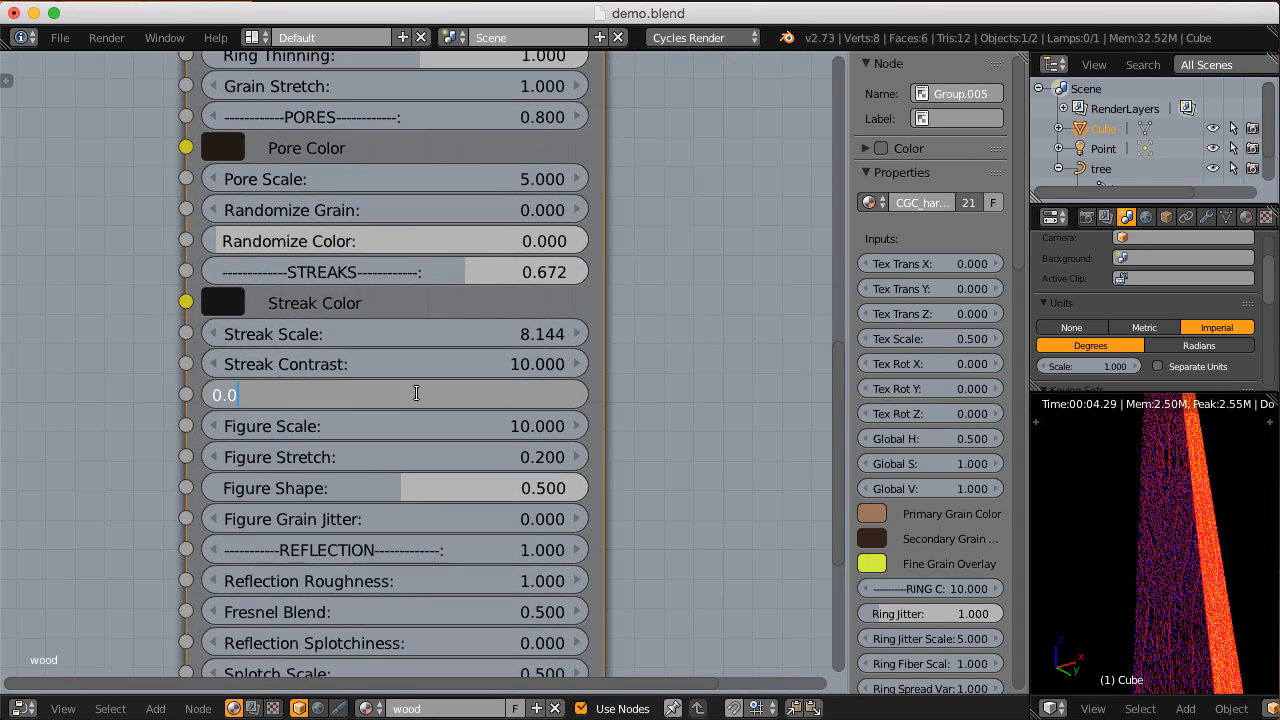
text(1)
key(Return)
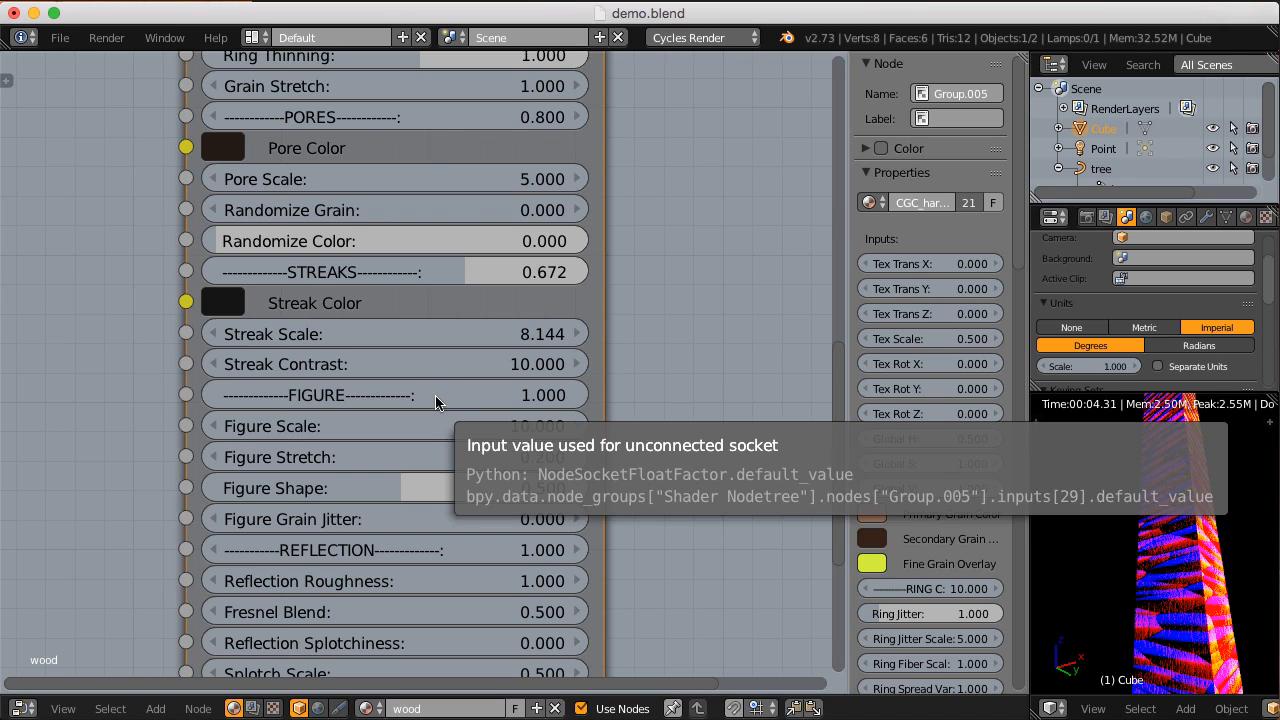
Step: Try Figure Scale values of 0.2 and 1, and return the scale to 10
double_click(367, 426)
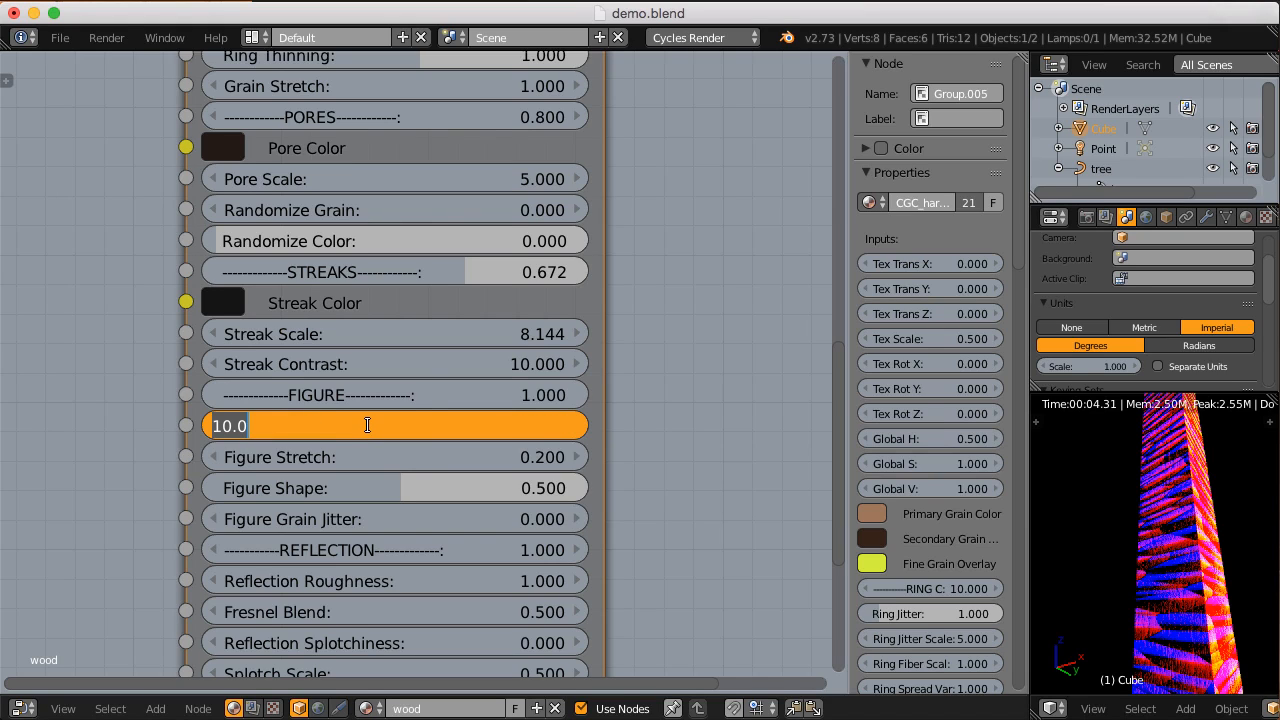
text(0.2)
key(Return)
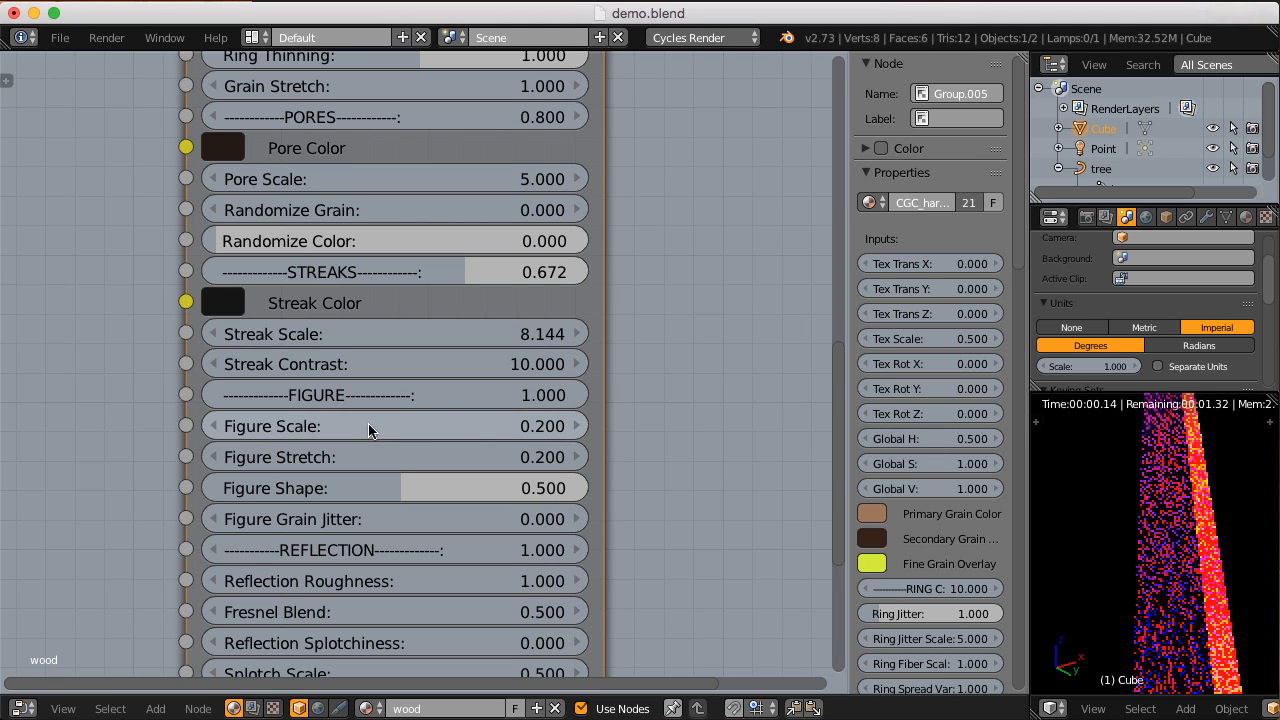
double_click(345, 419)
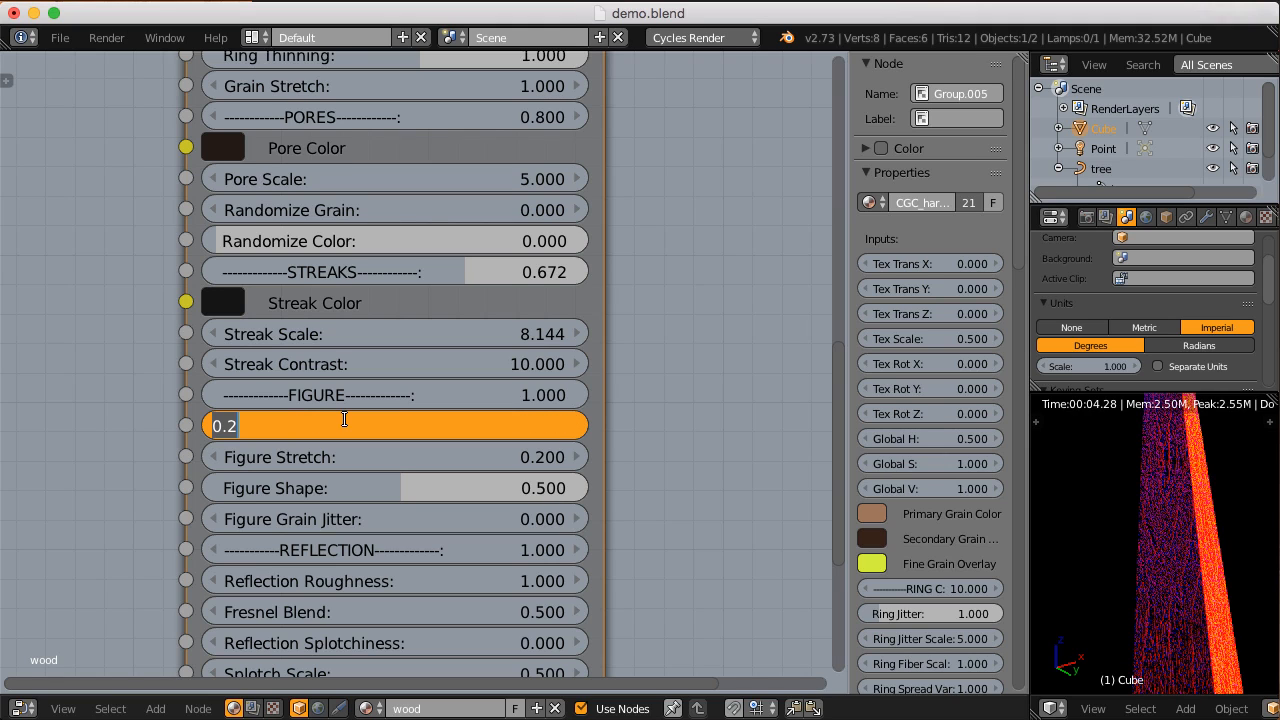
text(1)
key(Return)
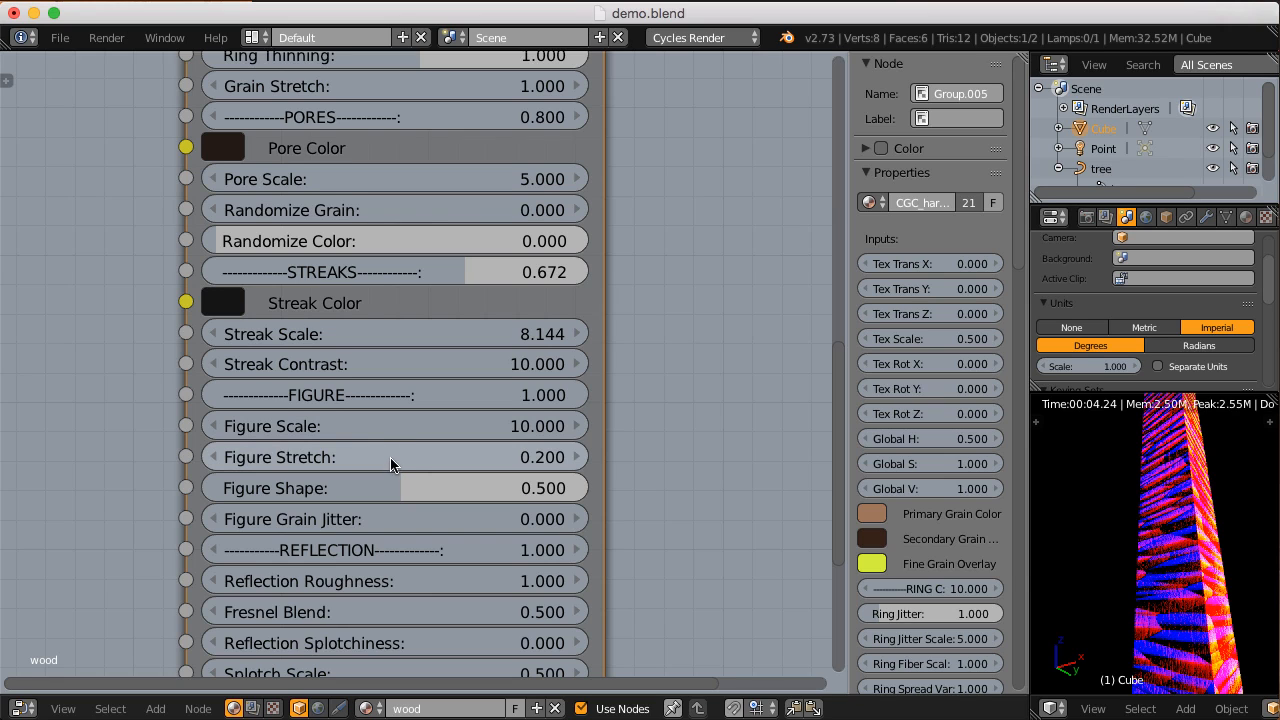
Step: Compare Figure Stretch values of 1 and 0.2 on the block and settle on 0.1
click(390, 457)
key(BackSpace)
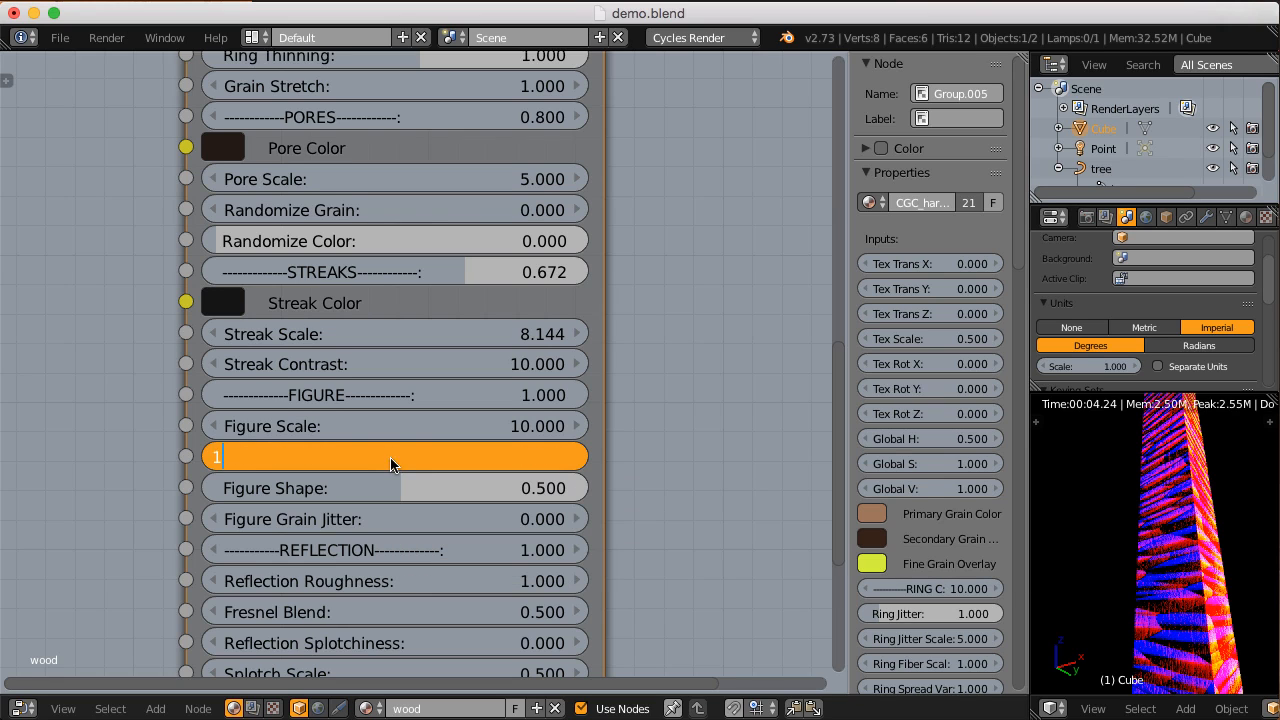
text(1)
key(Return)
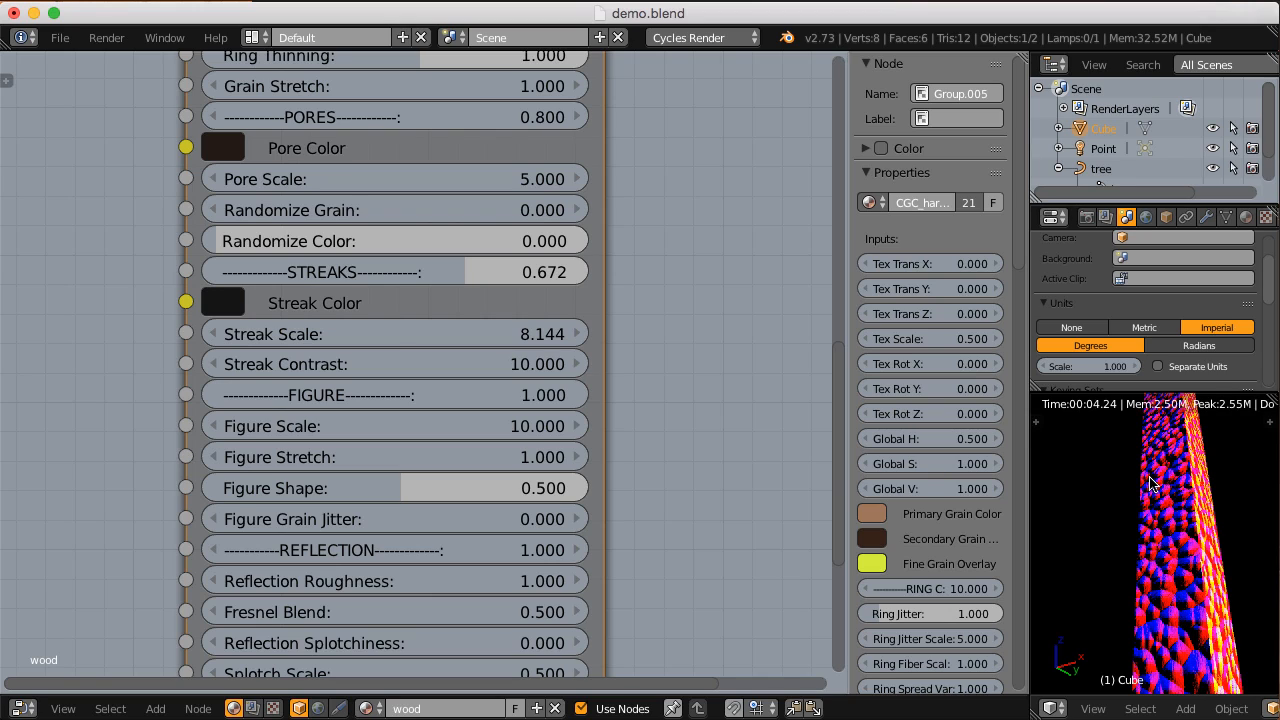
click(476, 453)
text(.2)
key(Return)
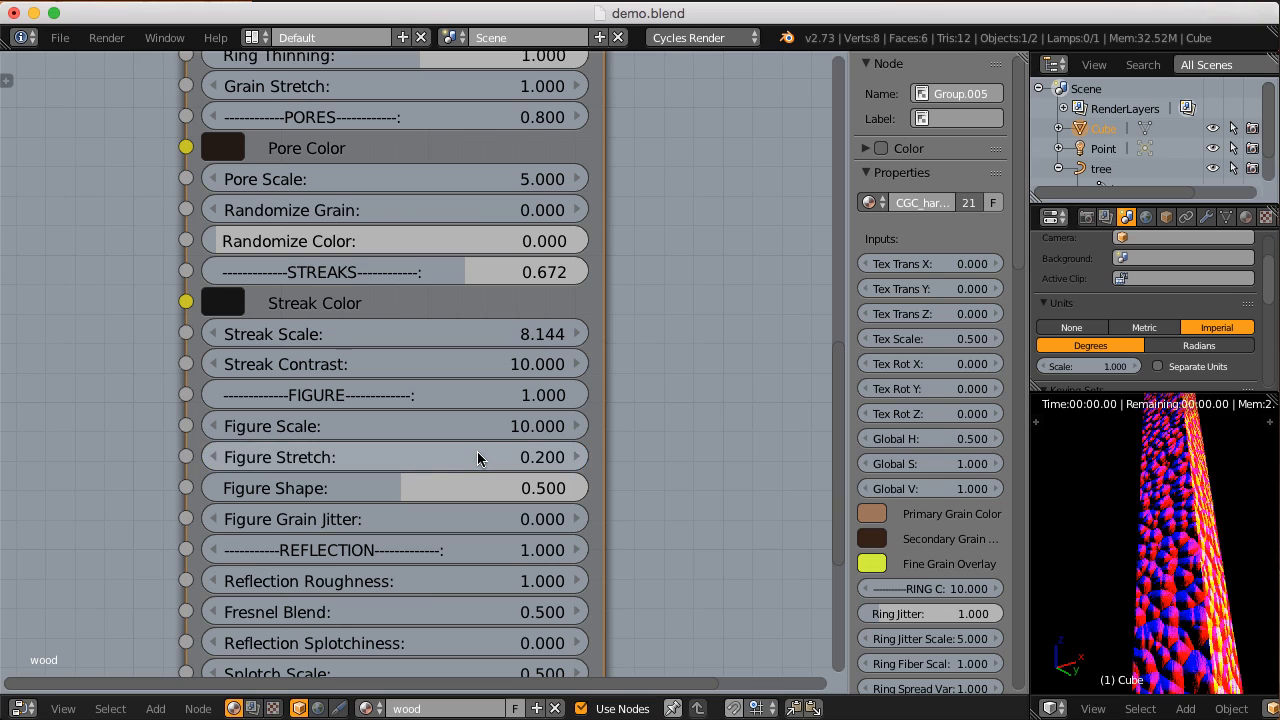
click(477, 453)
text(.1)
key(Return)
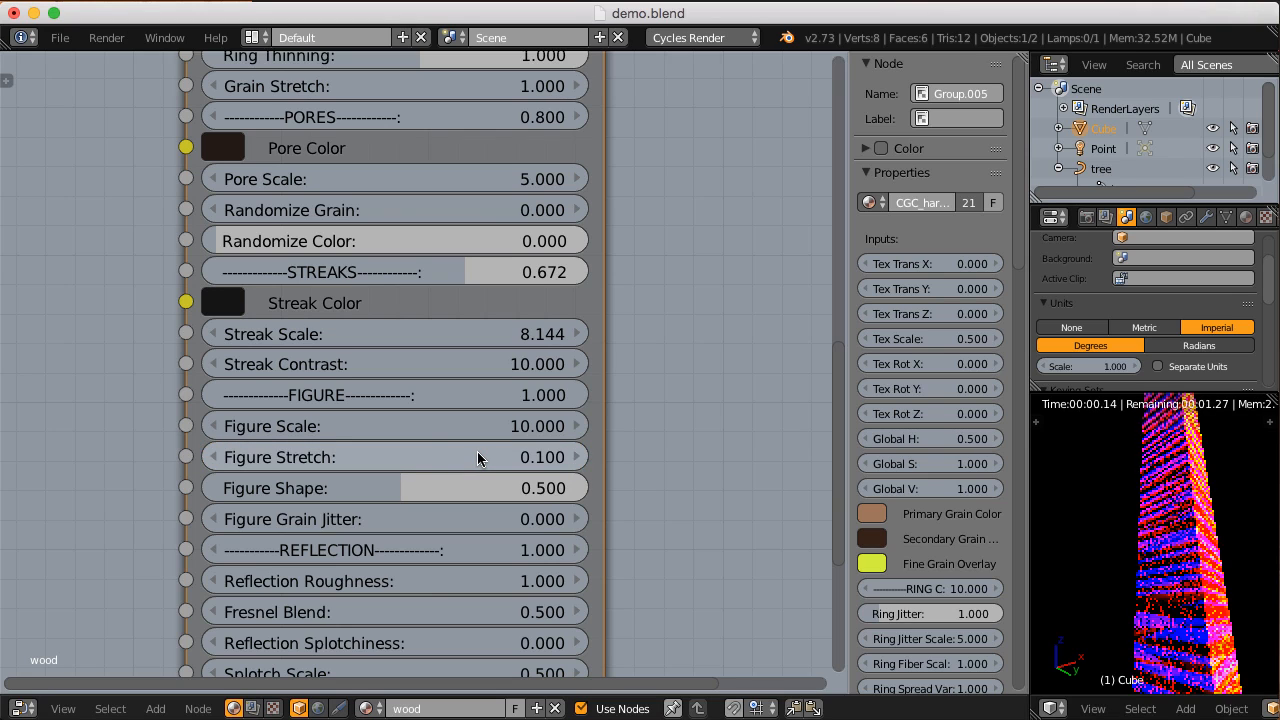
Step: Compare Figure Shape values of 0 and 1, and return the shape to 0.5
scroll(465, 452, up, 1)
click(460, 495)
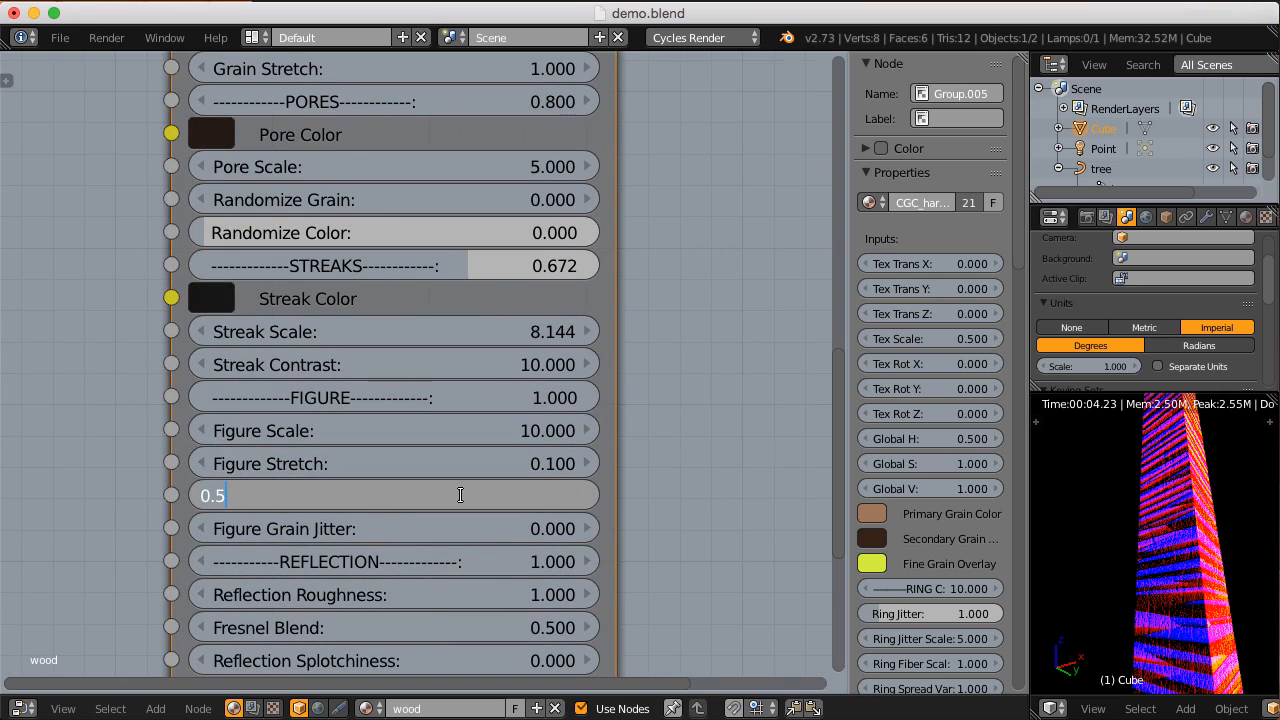
text(0)
key(Return)
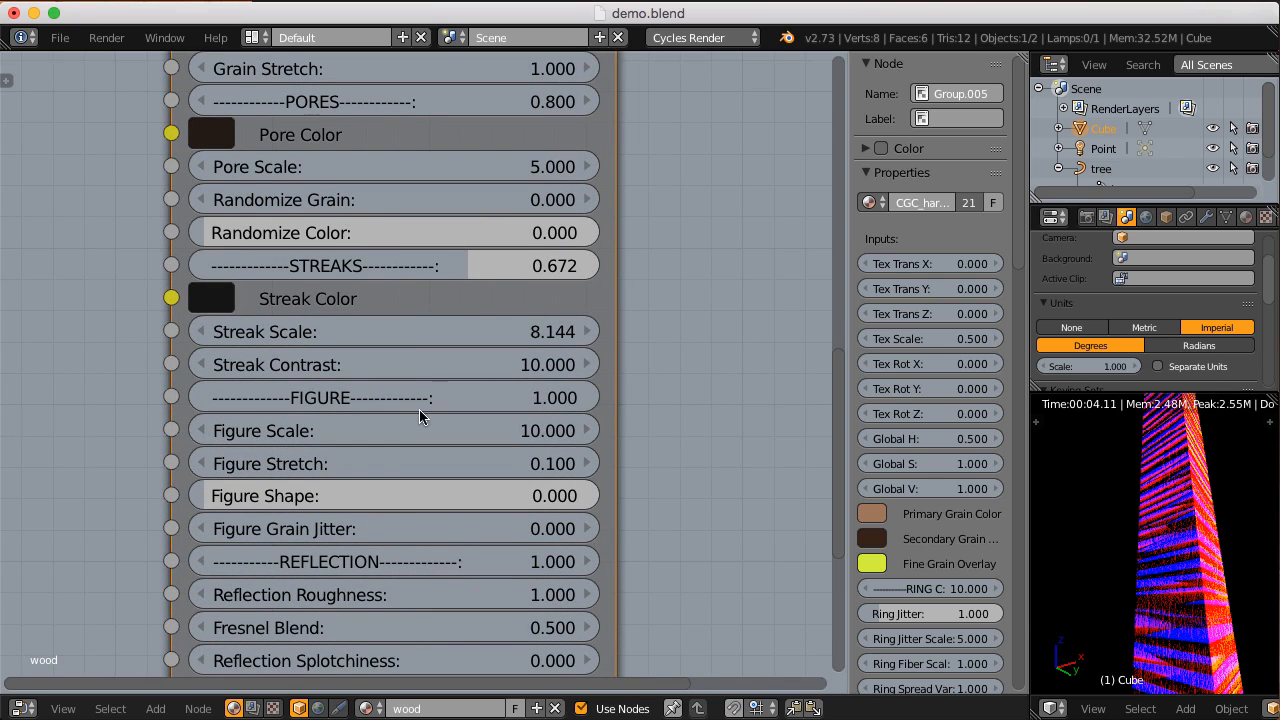
click(358, 494)
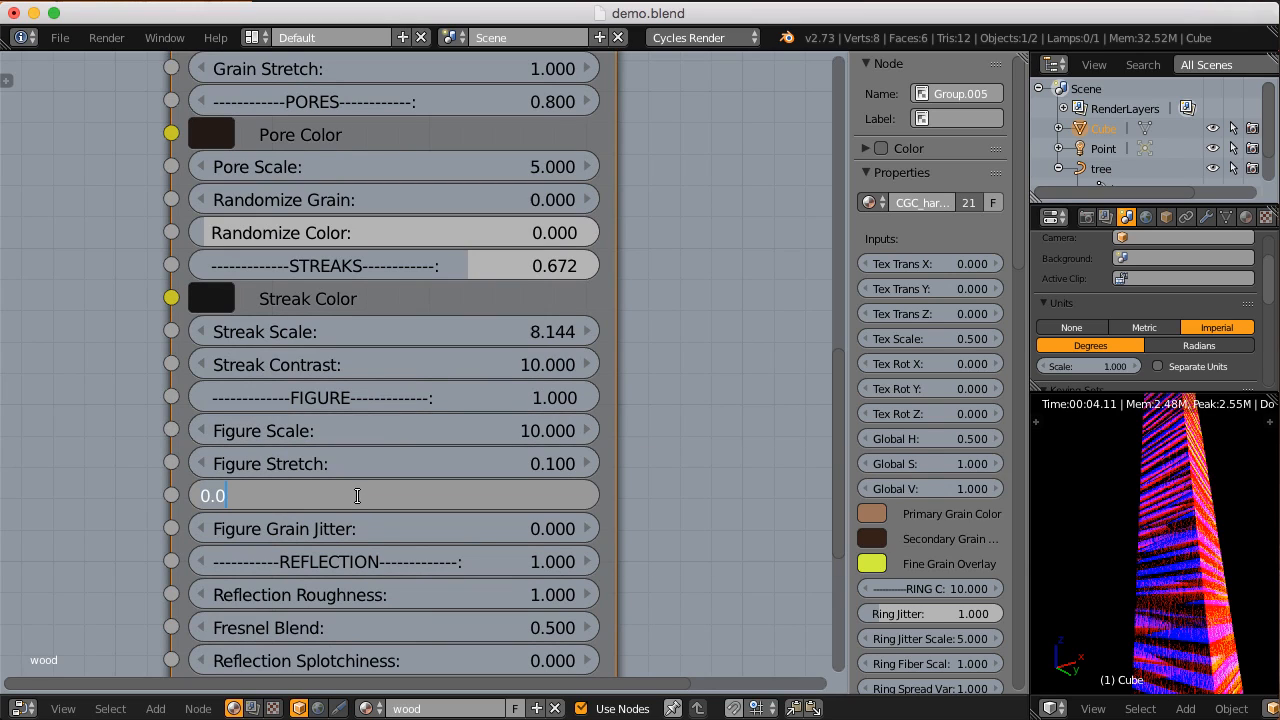
text(1)
key(Return)
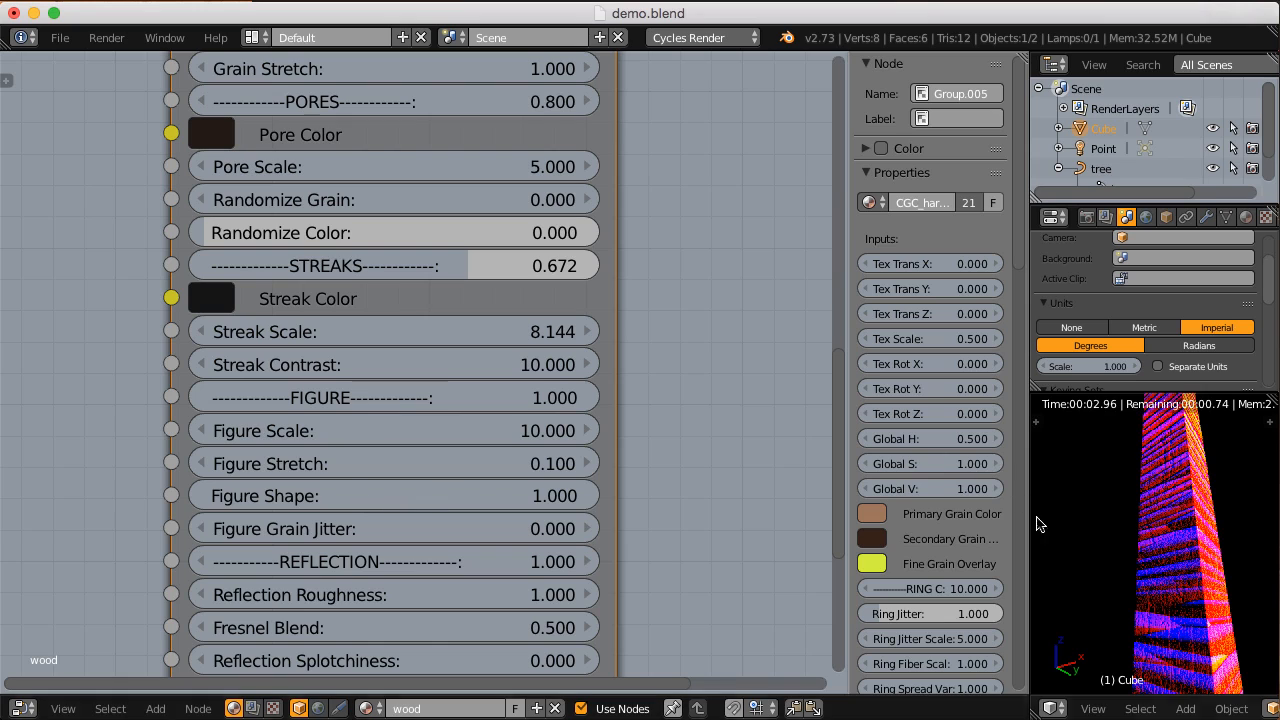
click(418, 499)
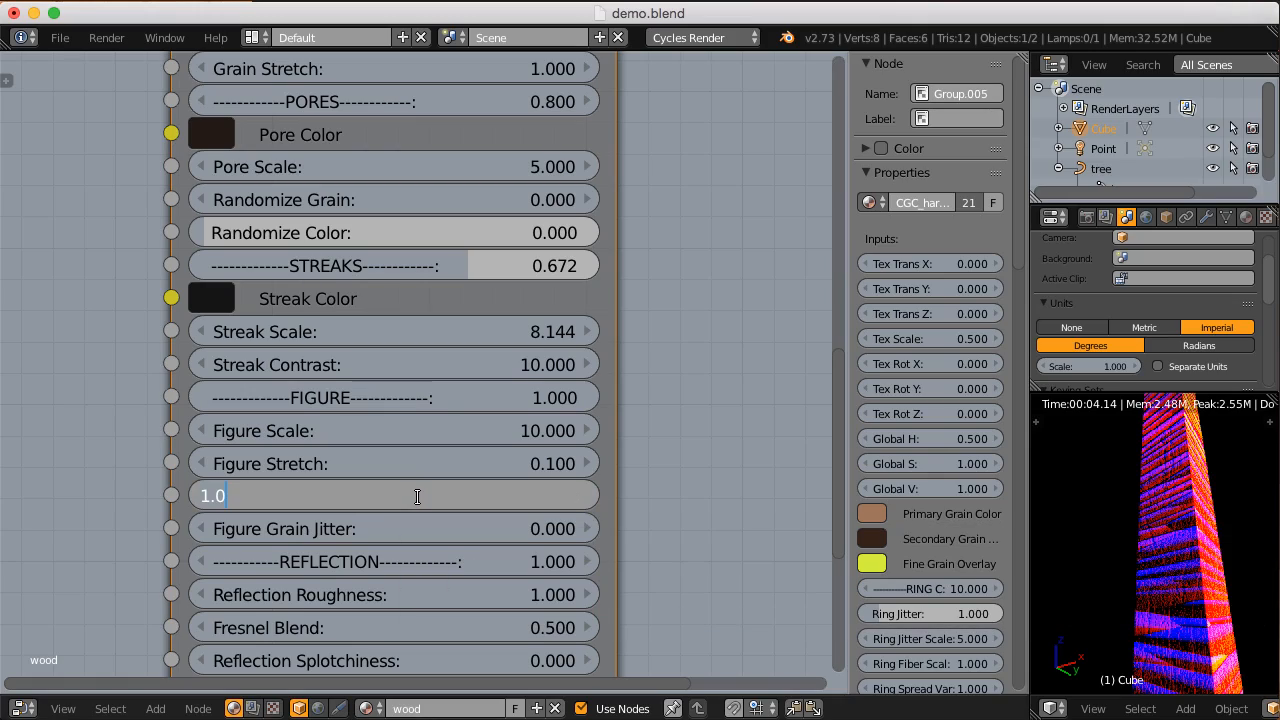
text(0.5)
key(Return)
Step: Return the material from the output preview to the CGC_hardwood Shader output feeding the Material Output node's Surface input
scroll(420, 500, down, 10)
middle_drag(446, 303, 441, 454)
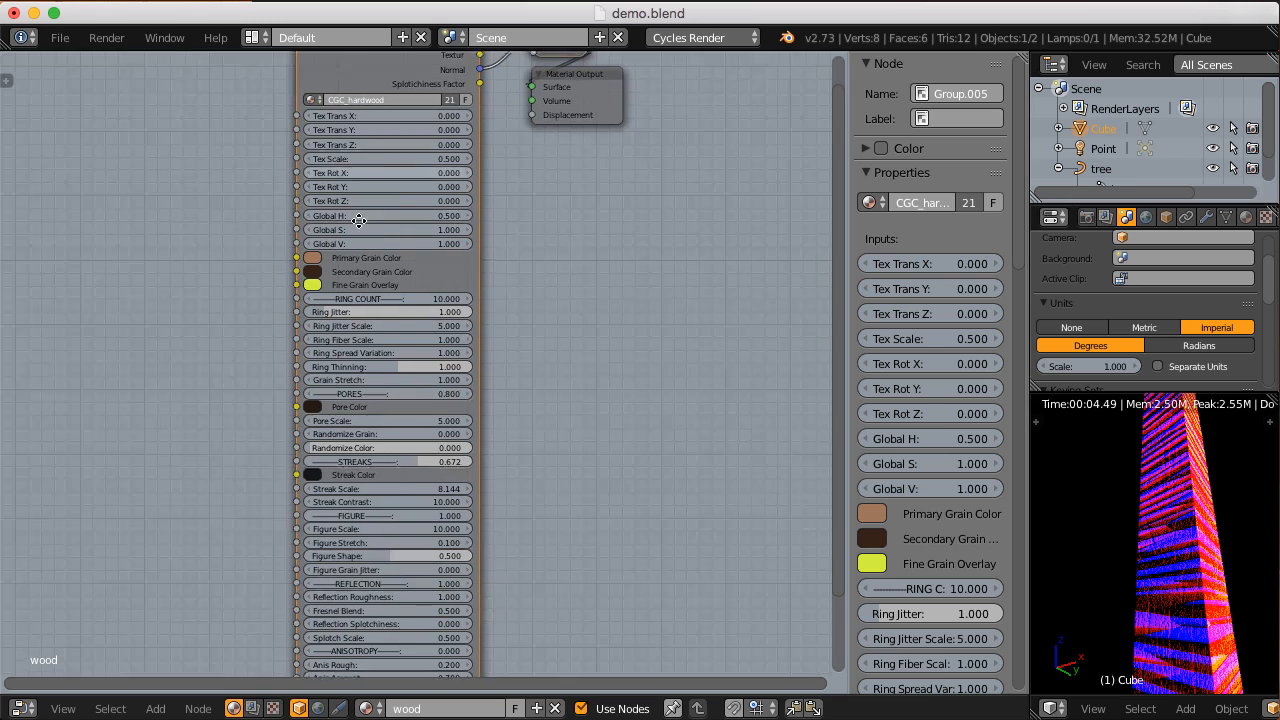
middle_drag(366, 120, 352, 354)
scroll(352, 354, up, 4)
ctrl+shift+click(426, 238)
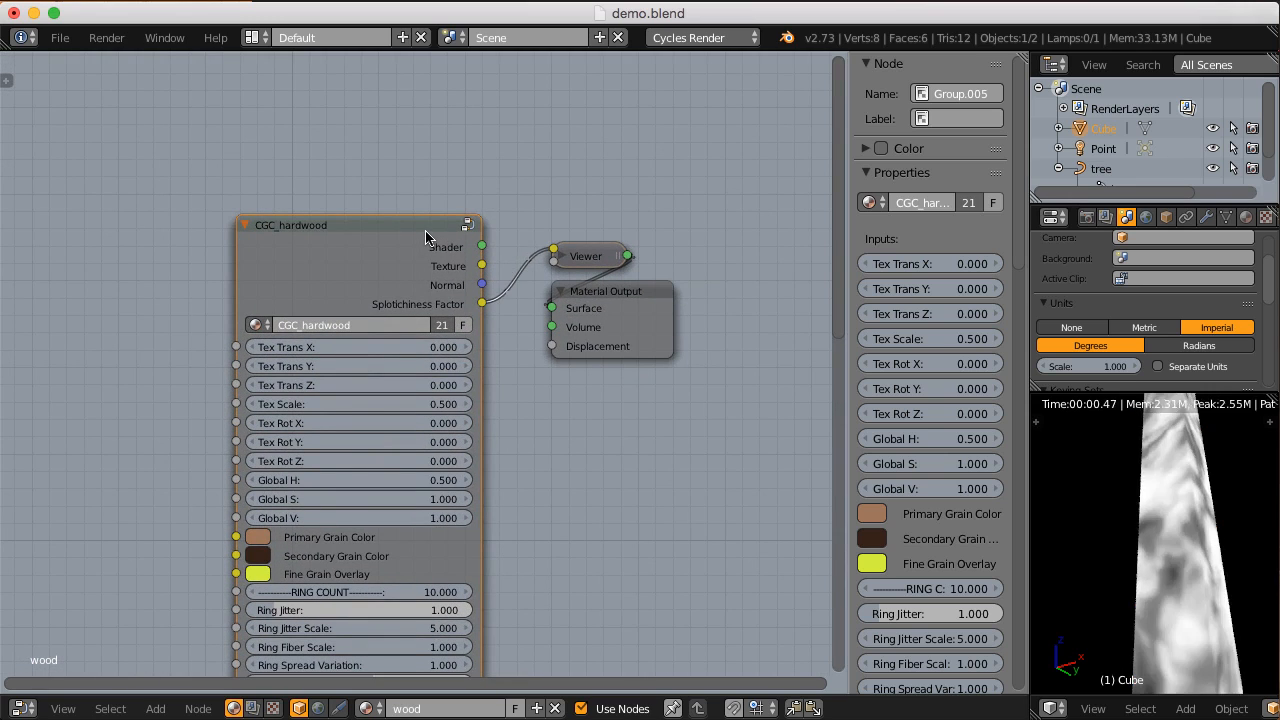
ctrl+shift+click(426, 238)
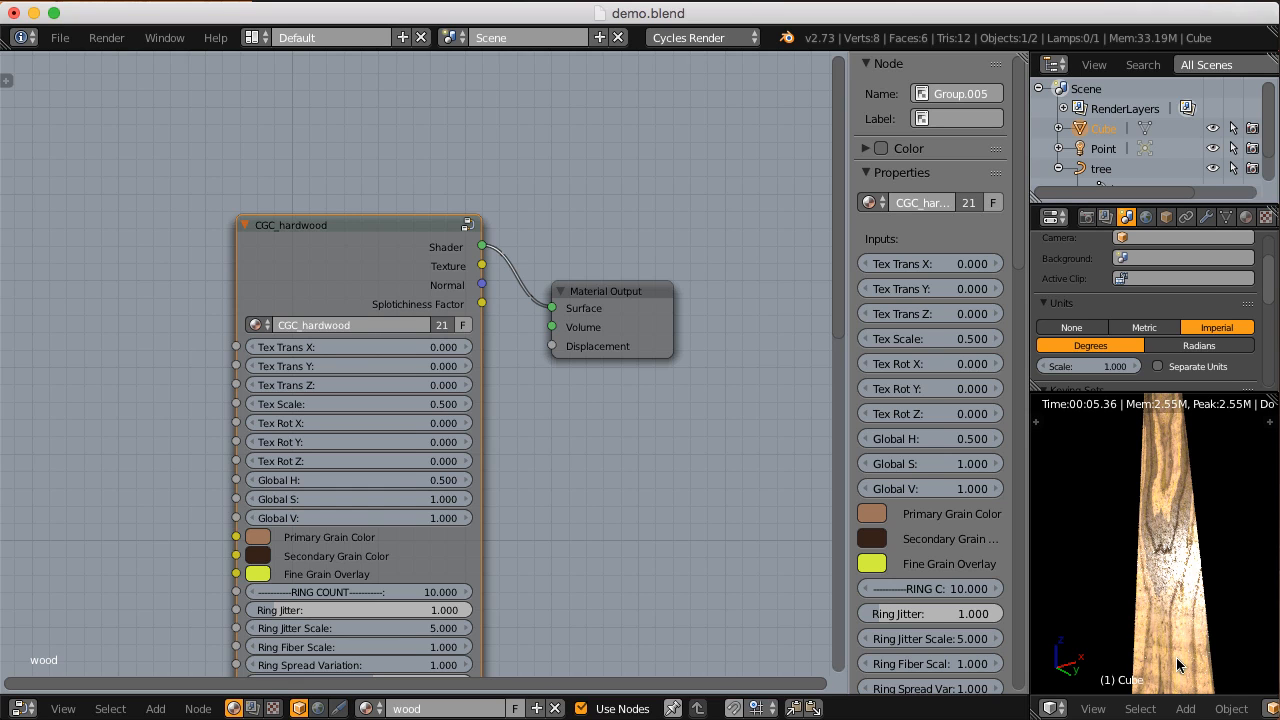
Step: Set the Figure strength to 5 to exaggerate the figure in the shaded wood
middle_drag(430, 655, 463, 249)
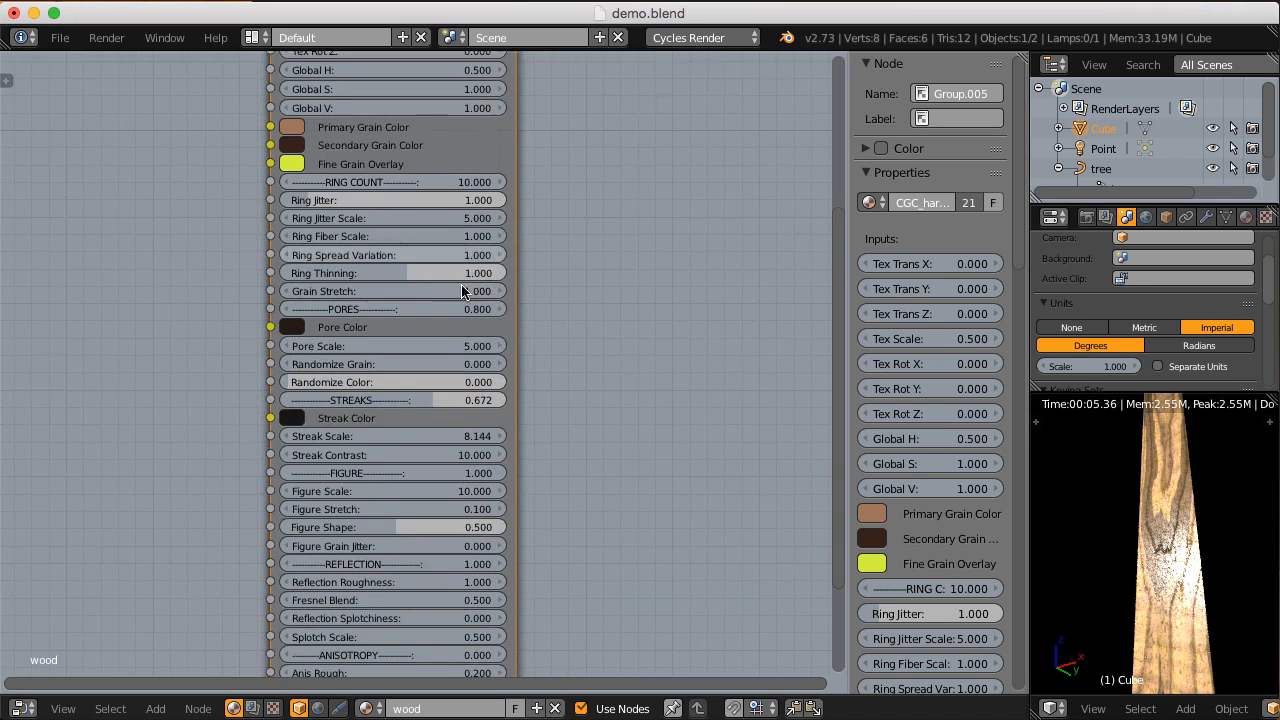
scroll(460, 366, up, 1)
middle_drag(436, 430, 436, 314)
scroll(418, 365, up, 1)
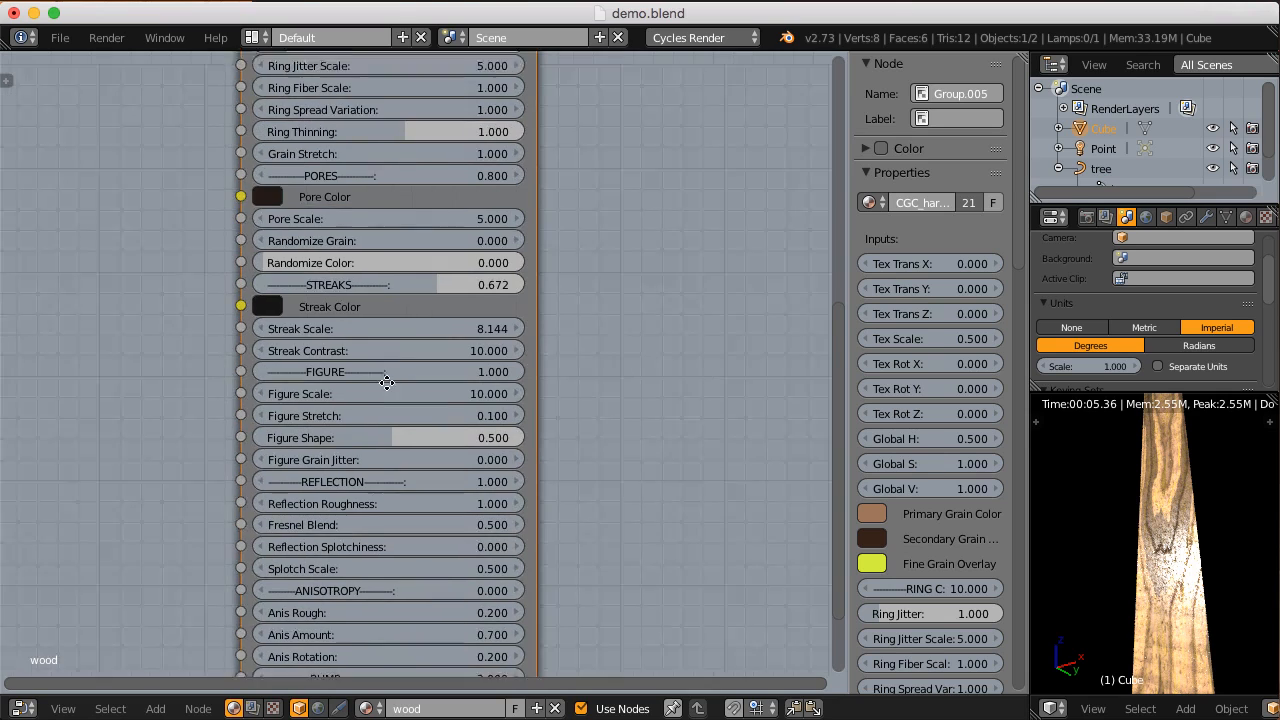
click(421, 373)
text(5)
key(Return)
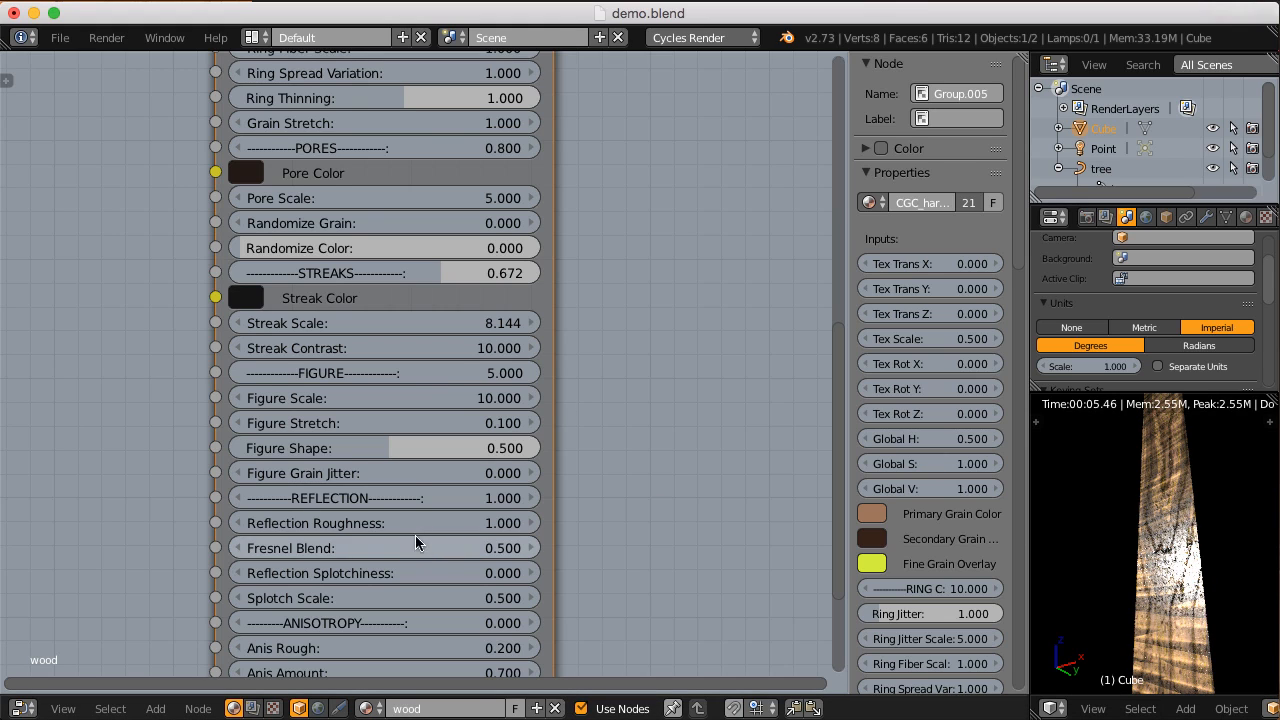
Step: Reduce the Figure strength to 2
scroll(415, 490, up, 1)
double_click(450, 421)
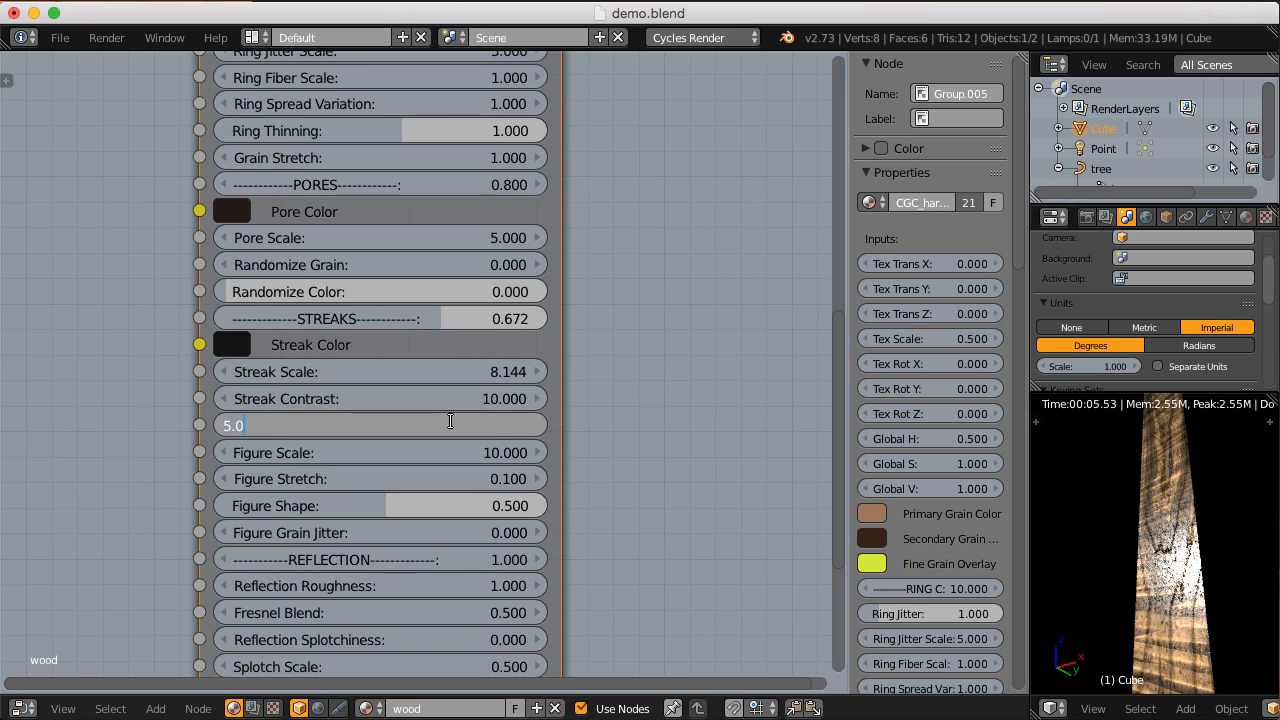
text(2)
key(Return)
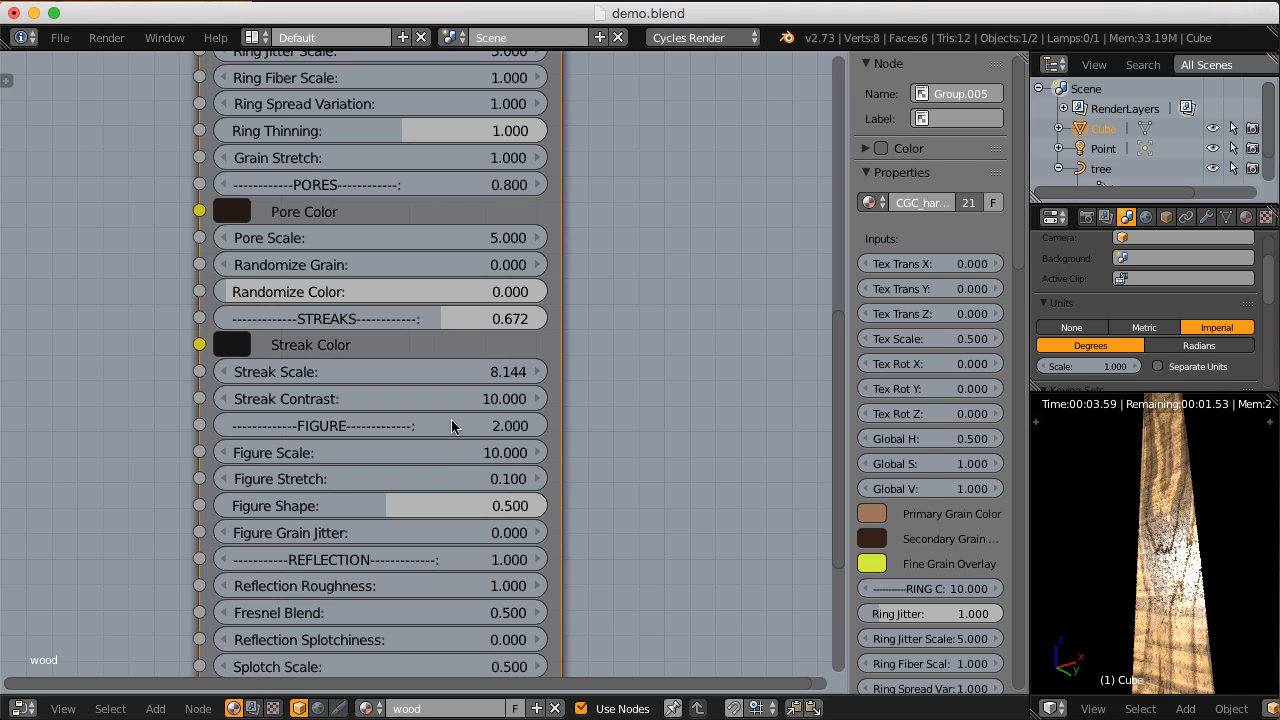
Step: Try a Figure Grain Jitter of 1 on the block and settle on 0.5
middle_drag(443, 471, 423, 429)
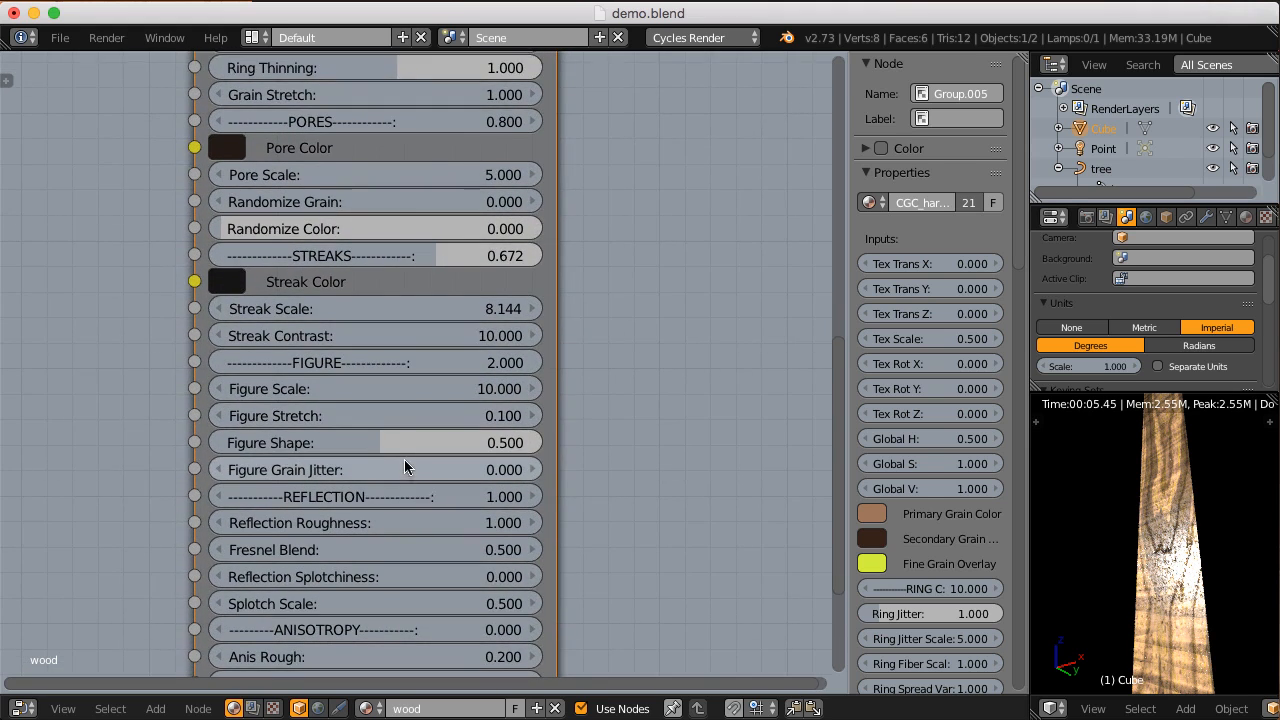
scroll(409, 466, up, 2)
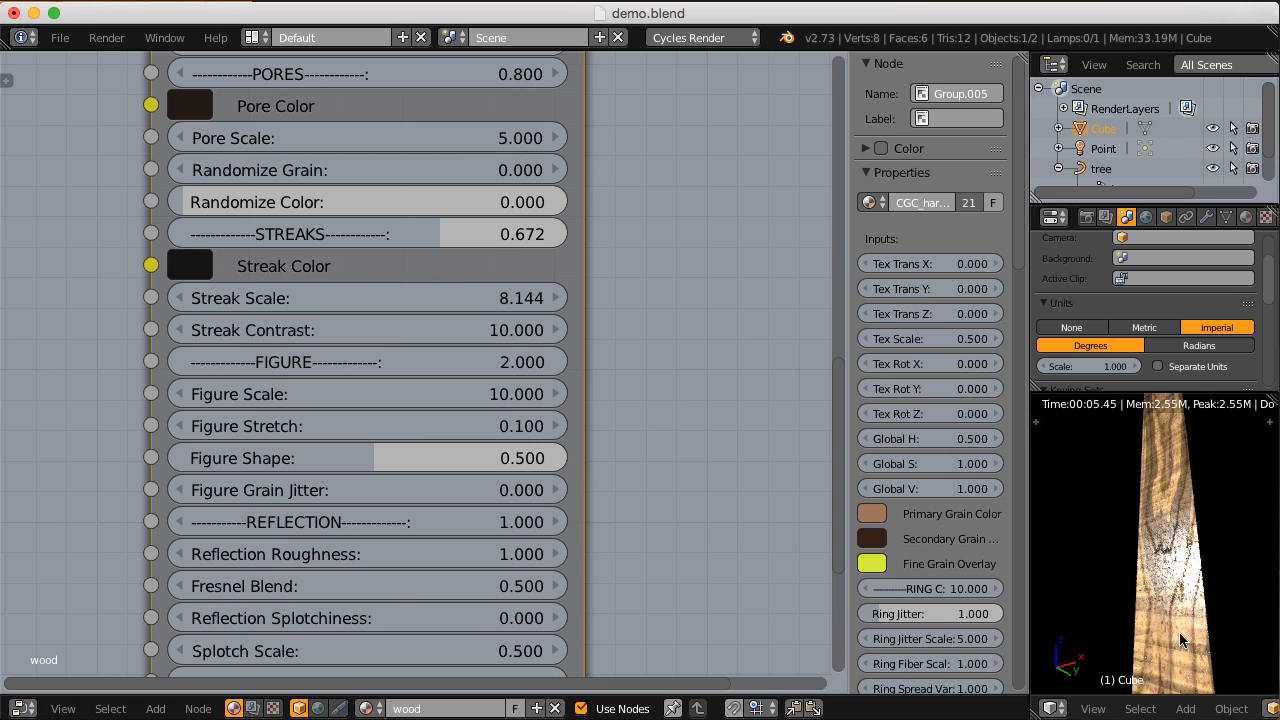
middle_drag(1192, 625, 1158, 600)
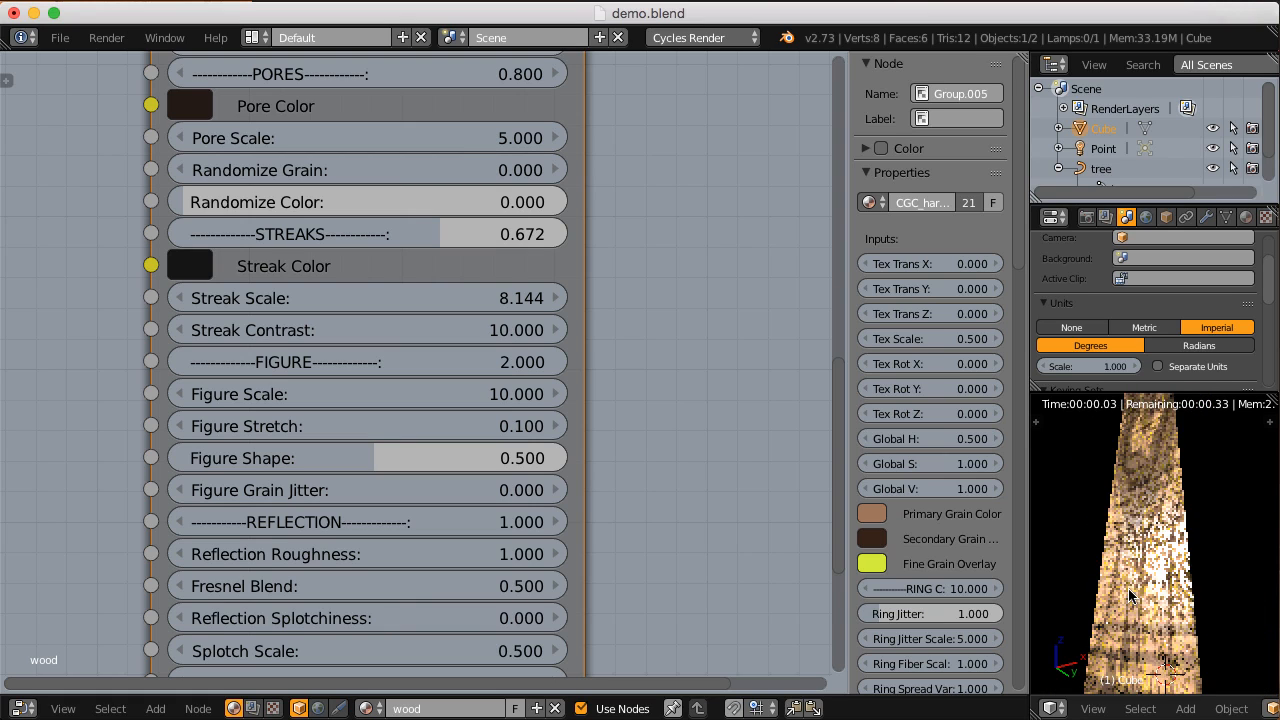
click(370, 490)
key(BackSpace)
text(1)
key(Return)
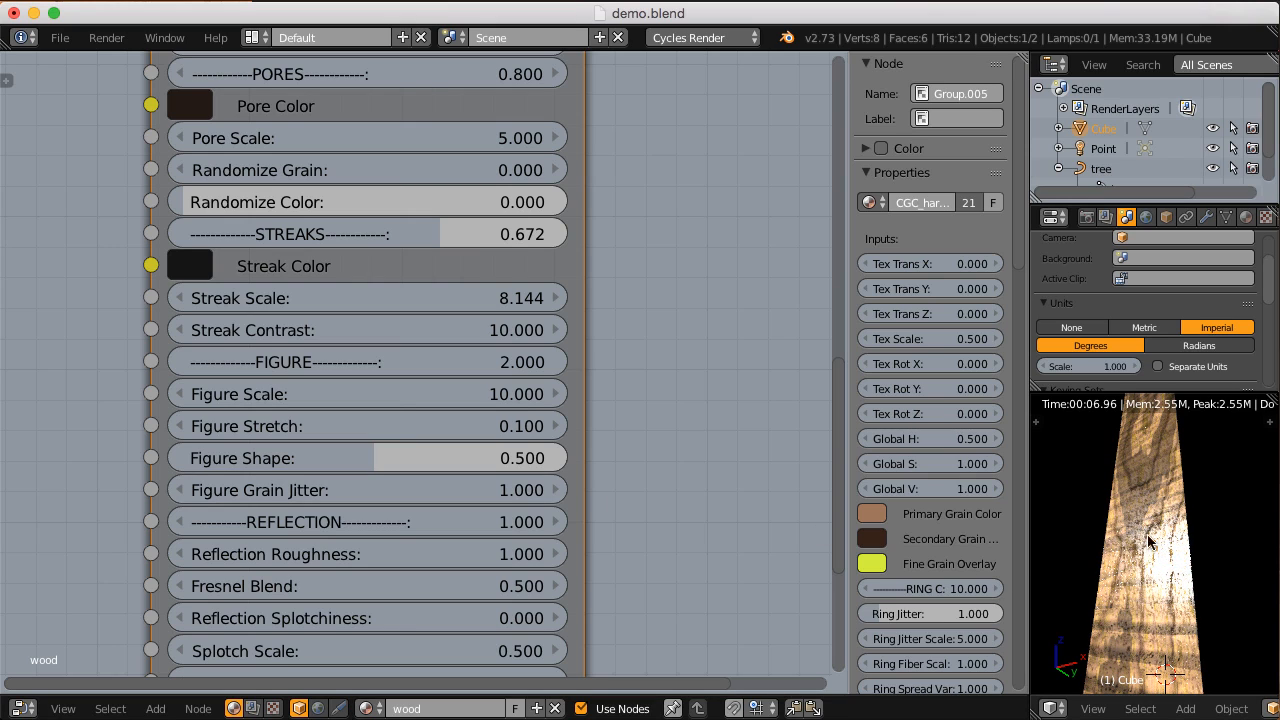
click(313, 489)
text(.5)
key(Return)
Step: Compare the block with Reflection set to 0, and return Reflection to 1
middle_drag(492, 482, 517, 392)
scroll(457, 428, down, 1)
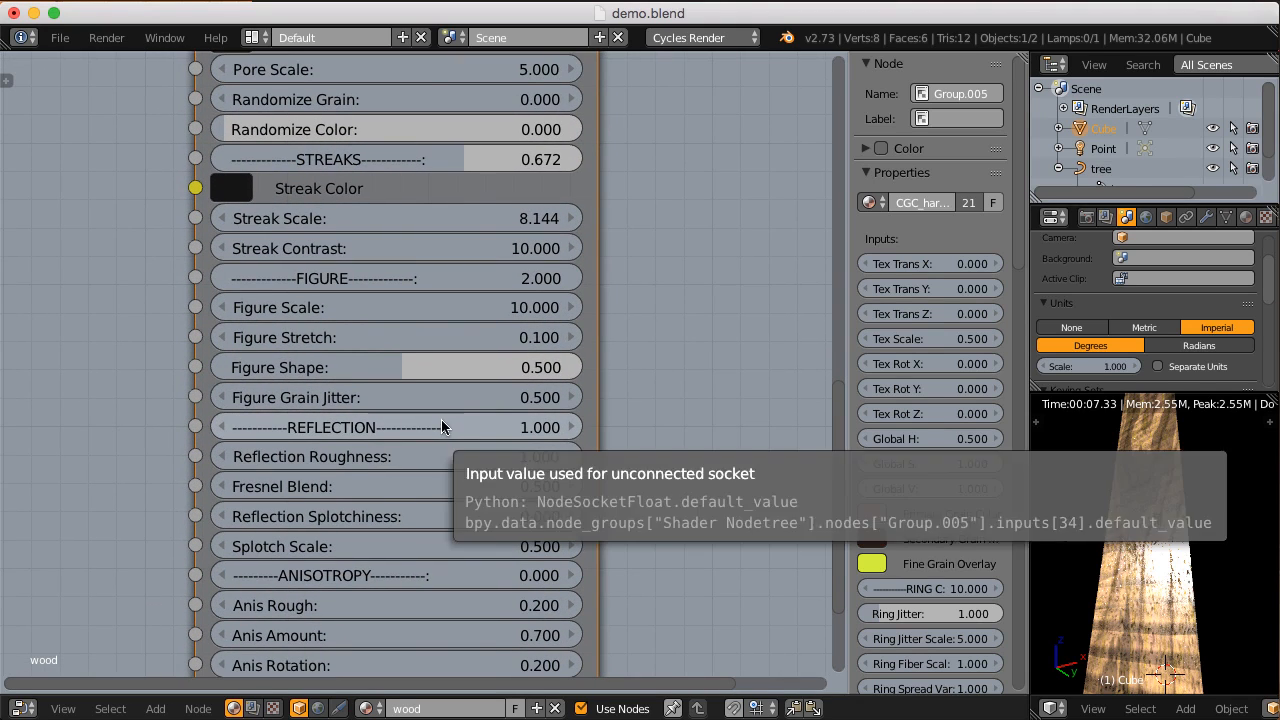
click(443, 420)
text(0)
key(Return)
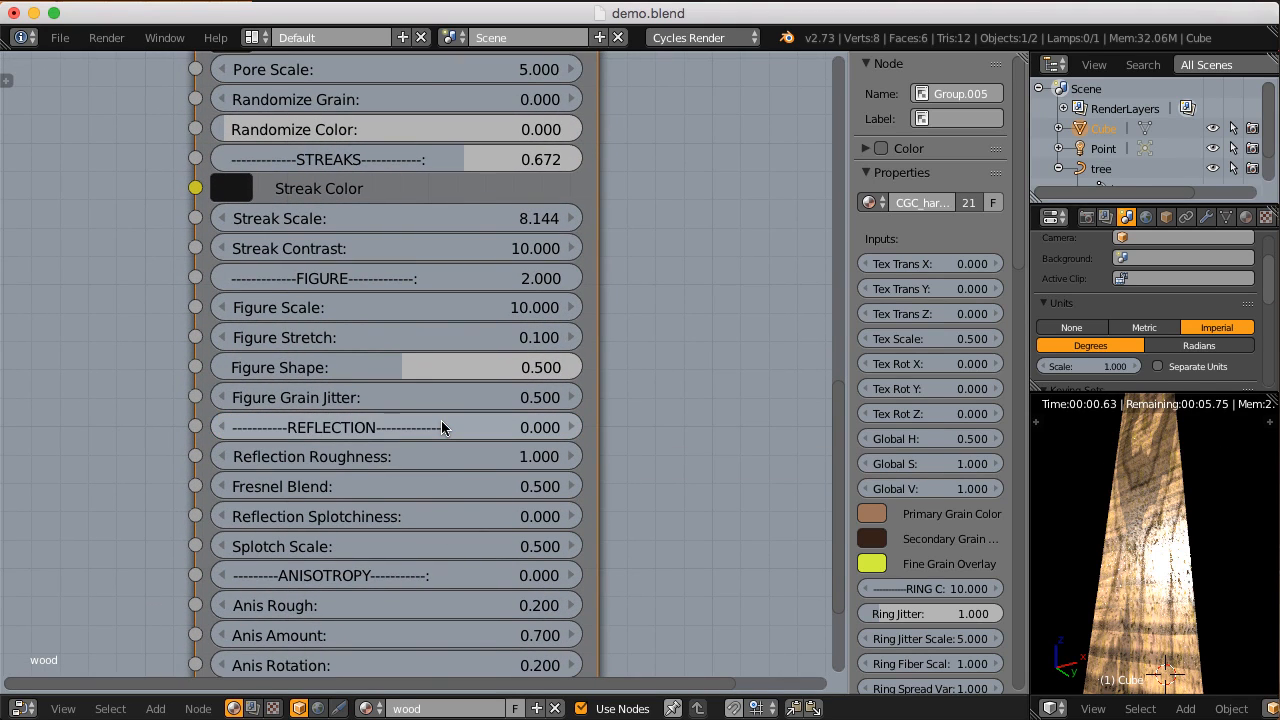
click(441, 421)
text(1)
key(Return)
middle_drag(441, 420, 441, 404)
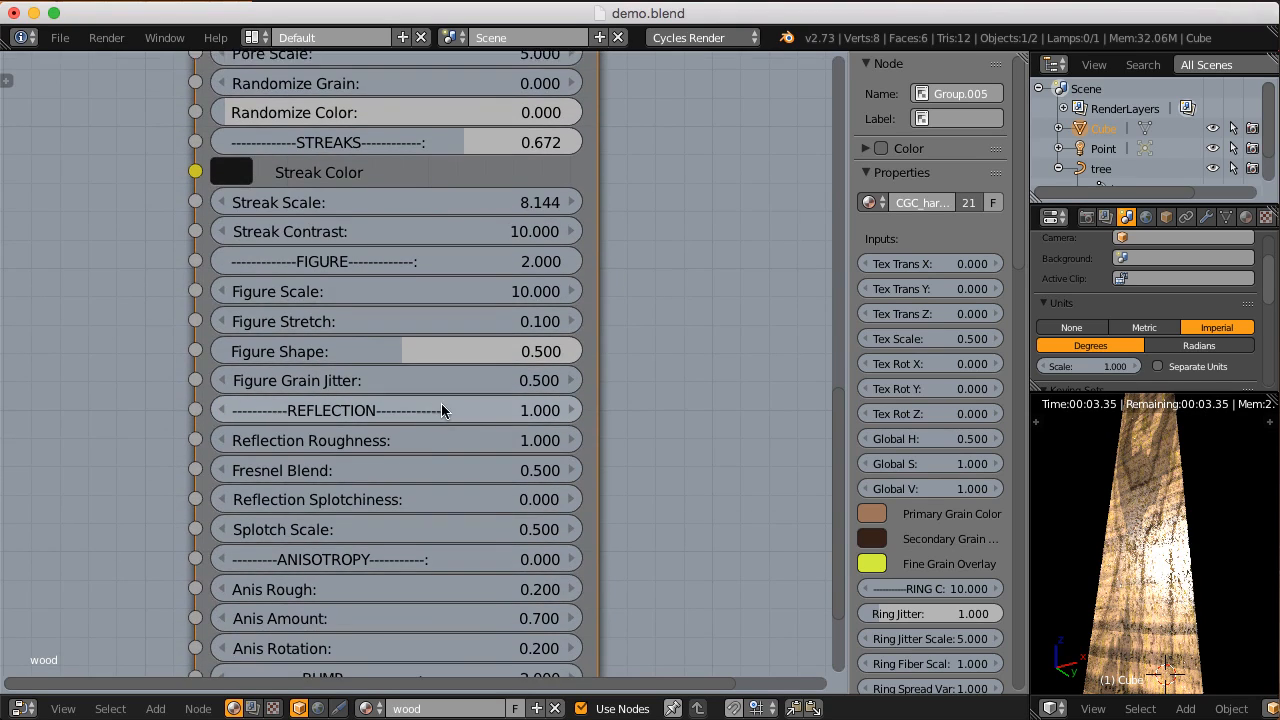
scroll(441, 410, up, 2)
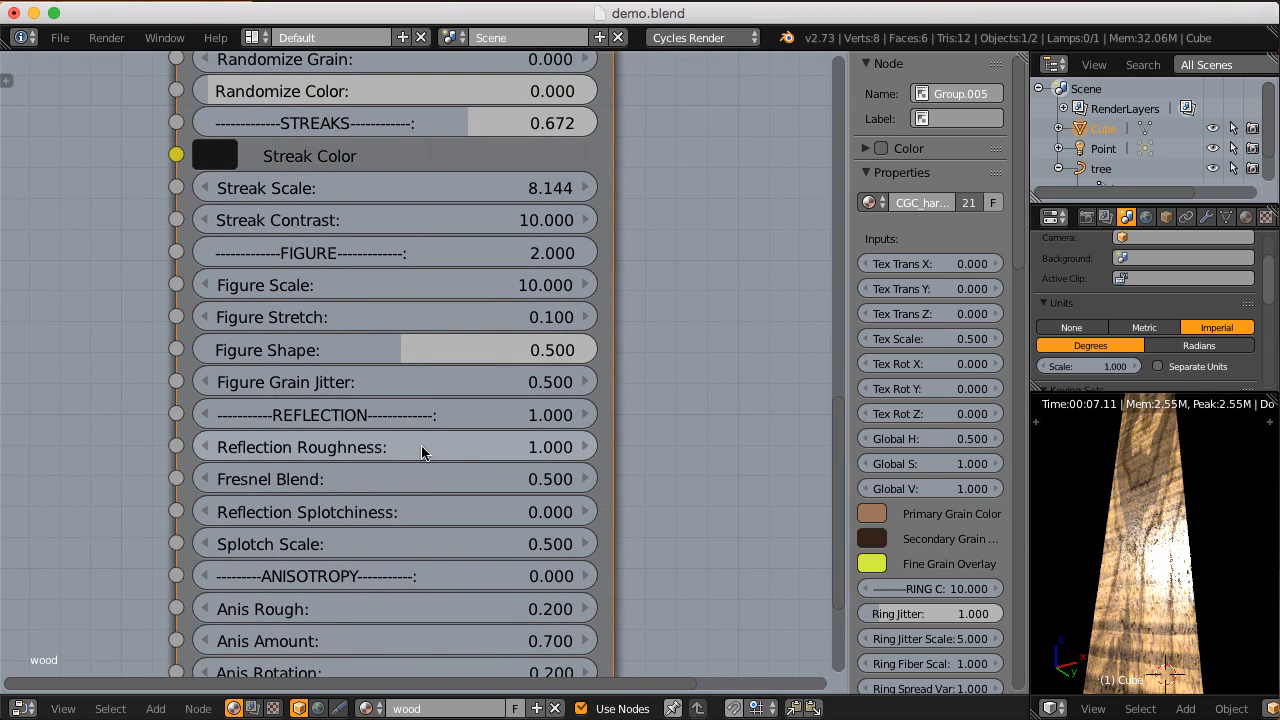
Step: Compare Reflection Roughness values of 0.1 and 4 on the block, and return it to 1
click(421, 450)
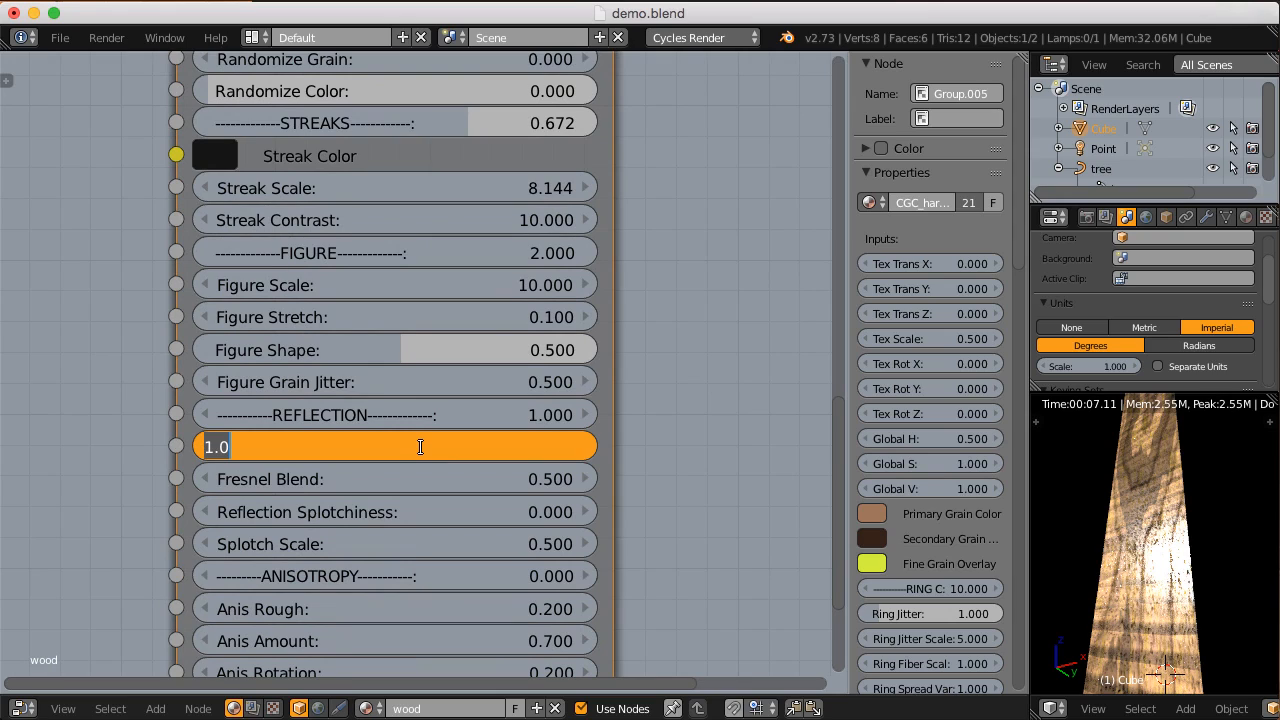
text(.1)
key(Return)
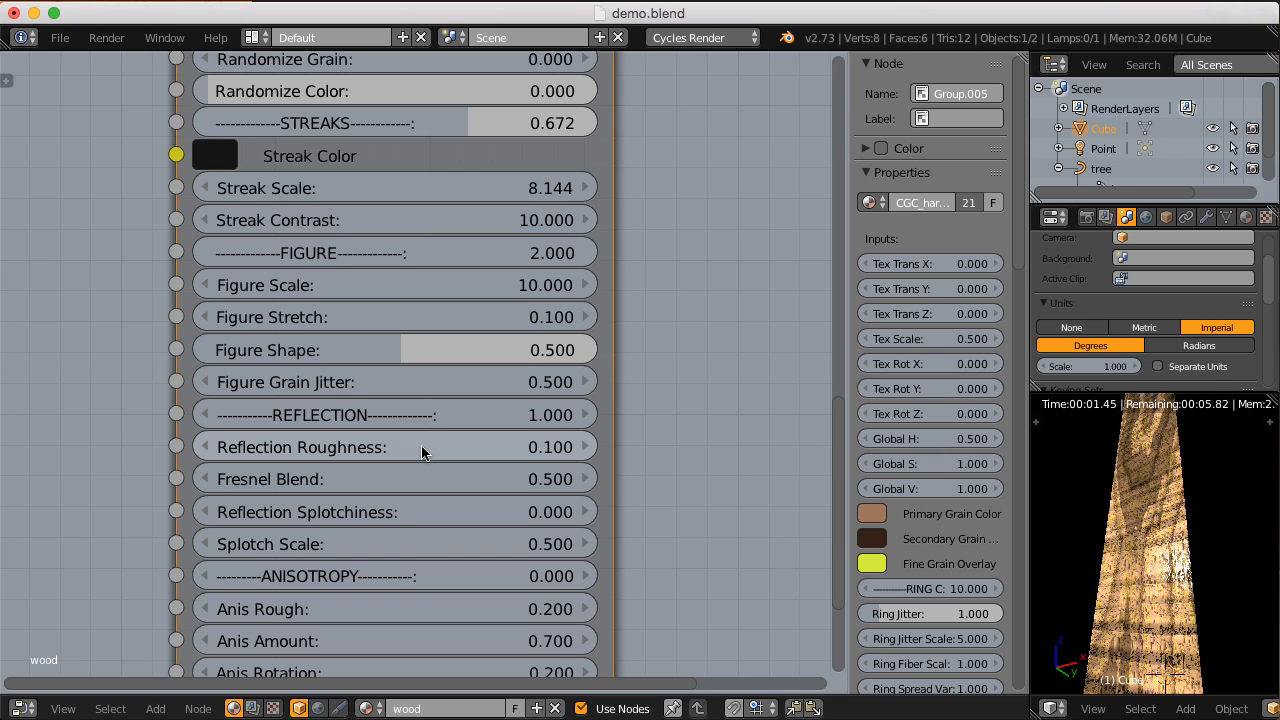
click(421, 450)
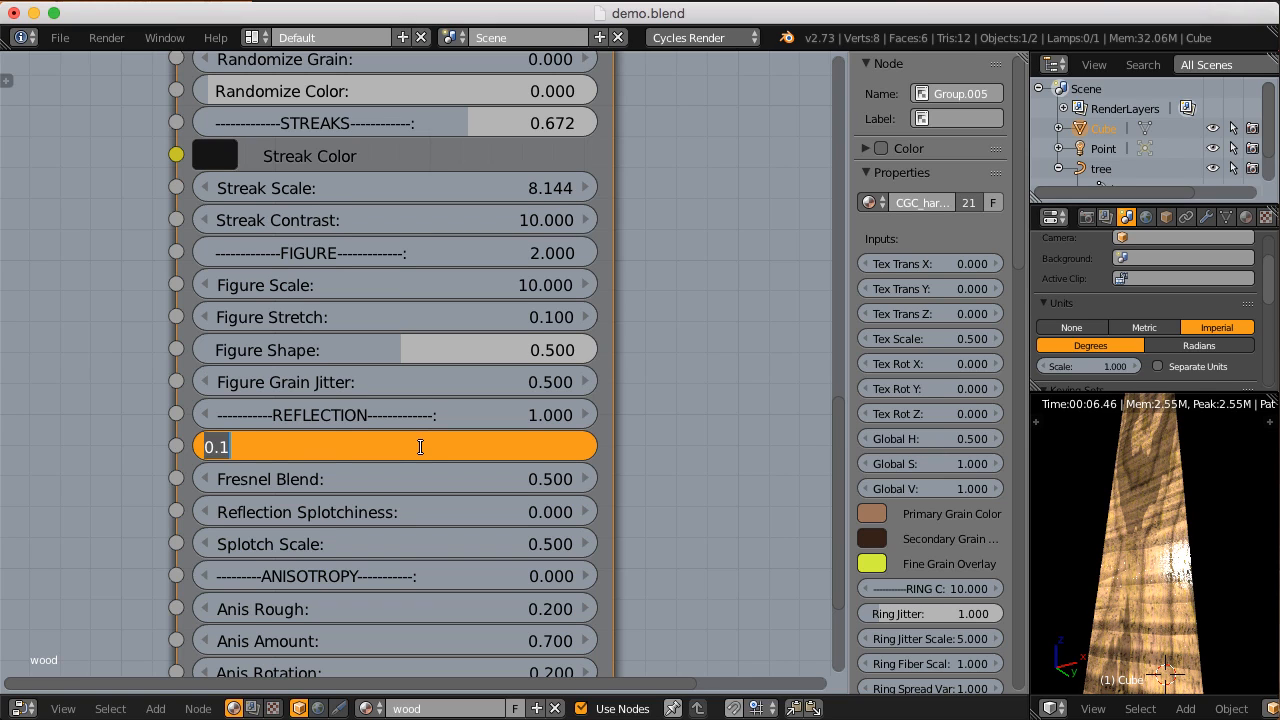
text(4)
key(Return)
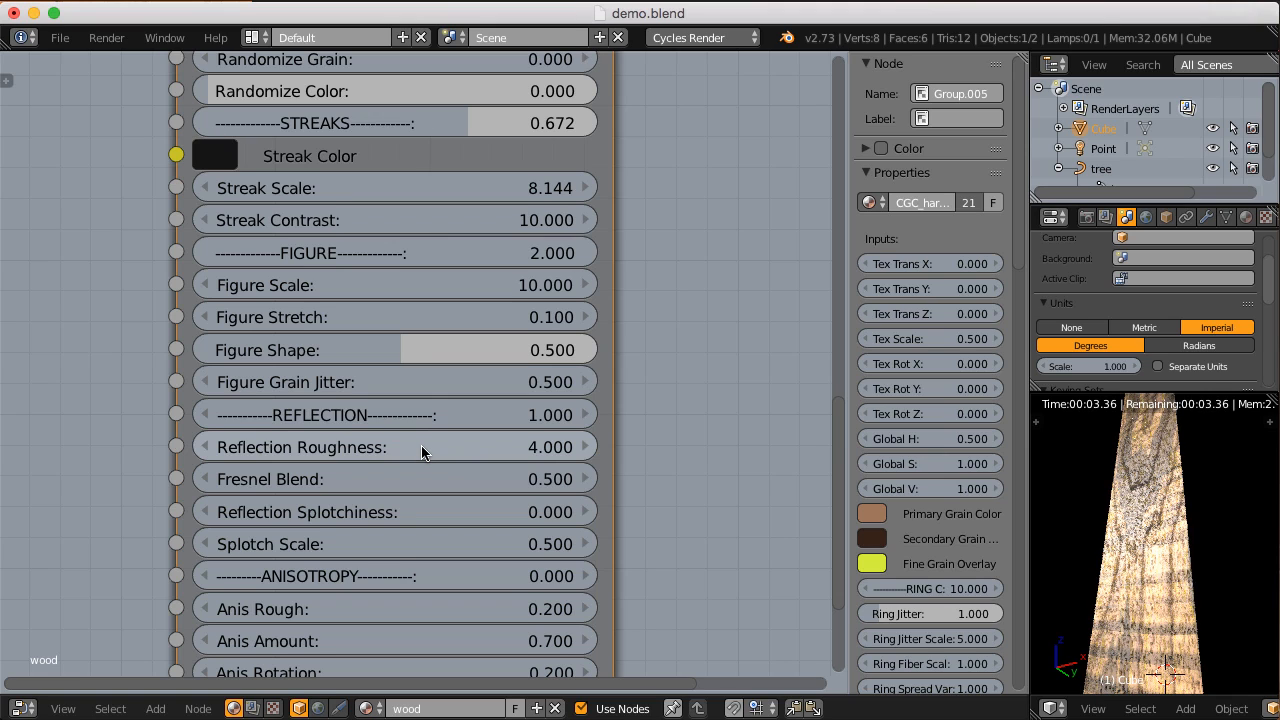
click(421, 447)
key(BackSpace)
text(1)
key(Return)
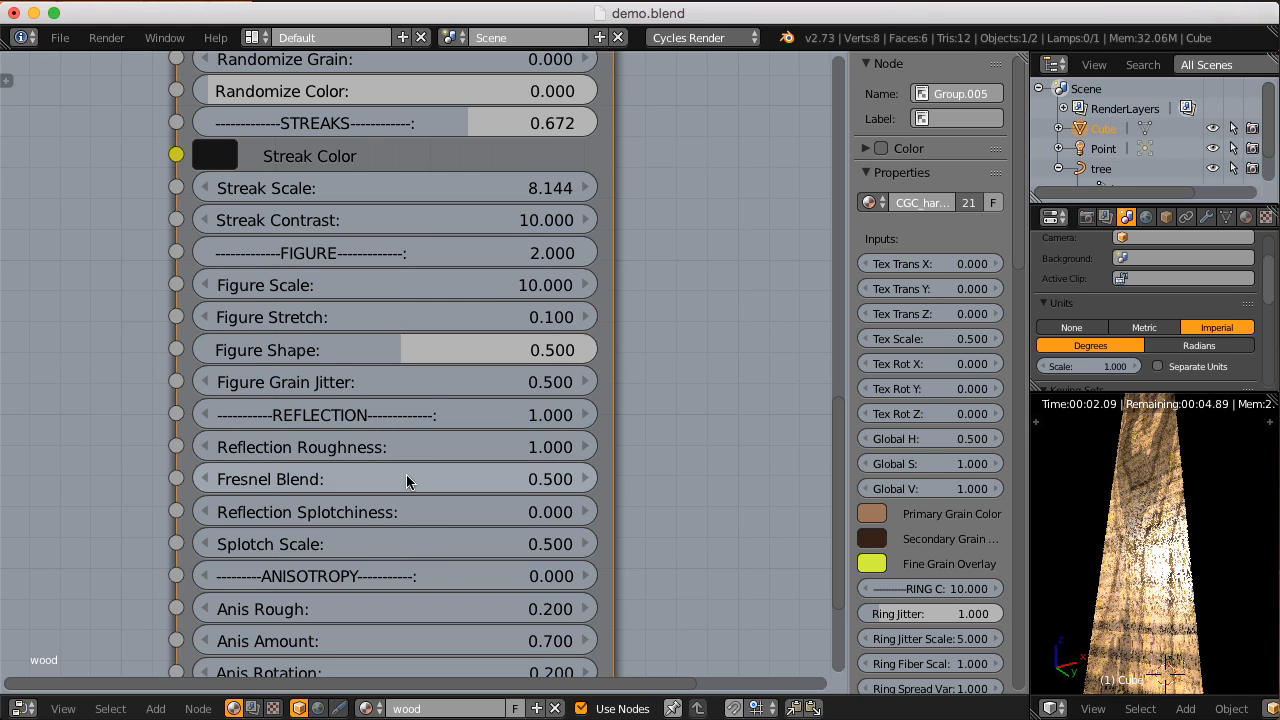
Step: Add a Layer Weight node, preview its Facing output on the block, and vary its Blend to 0.524
scroll(406, 473, down, 3)
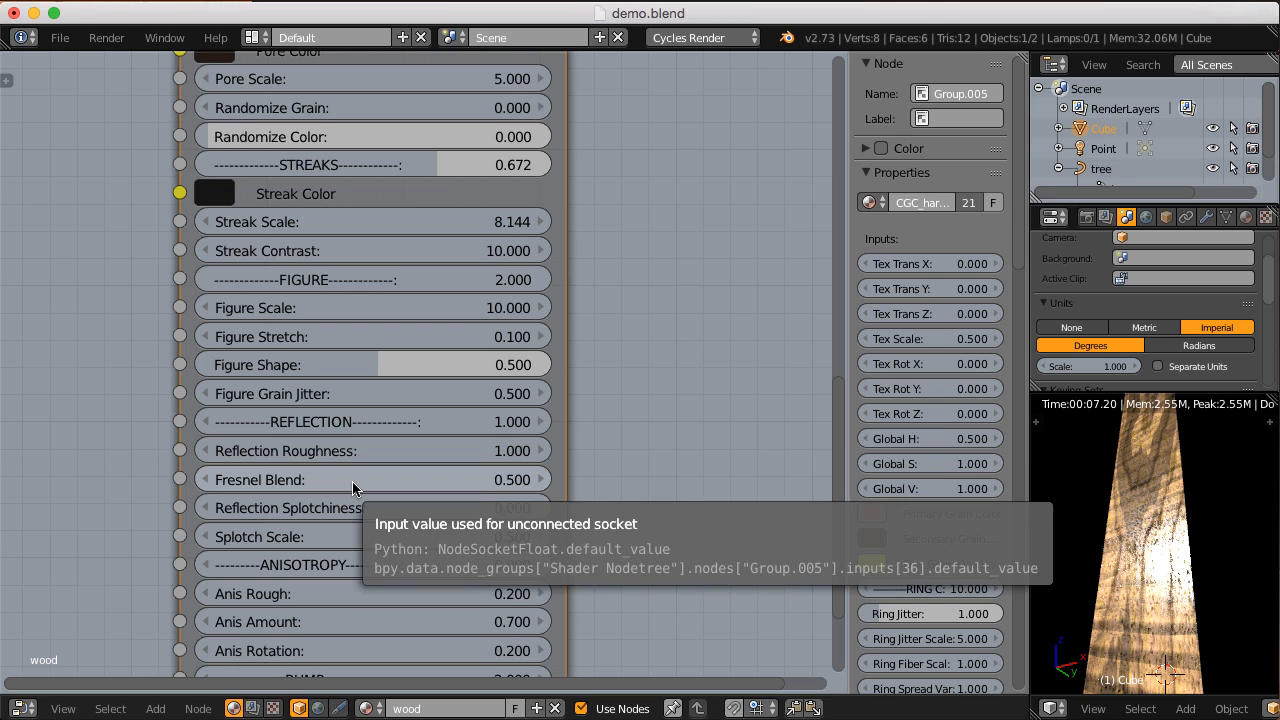
scroll(352, 481, down, 2)
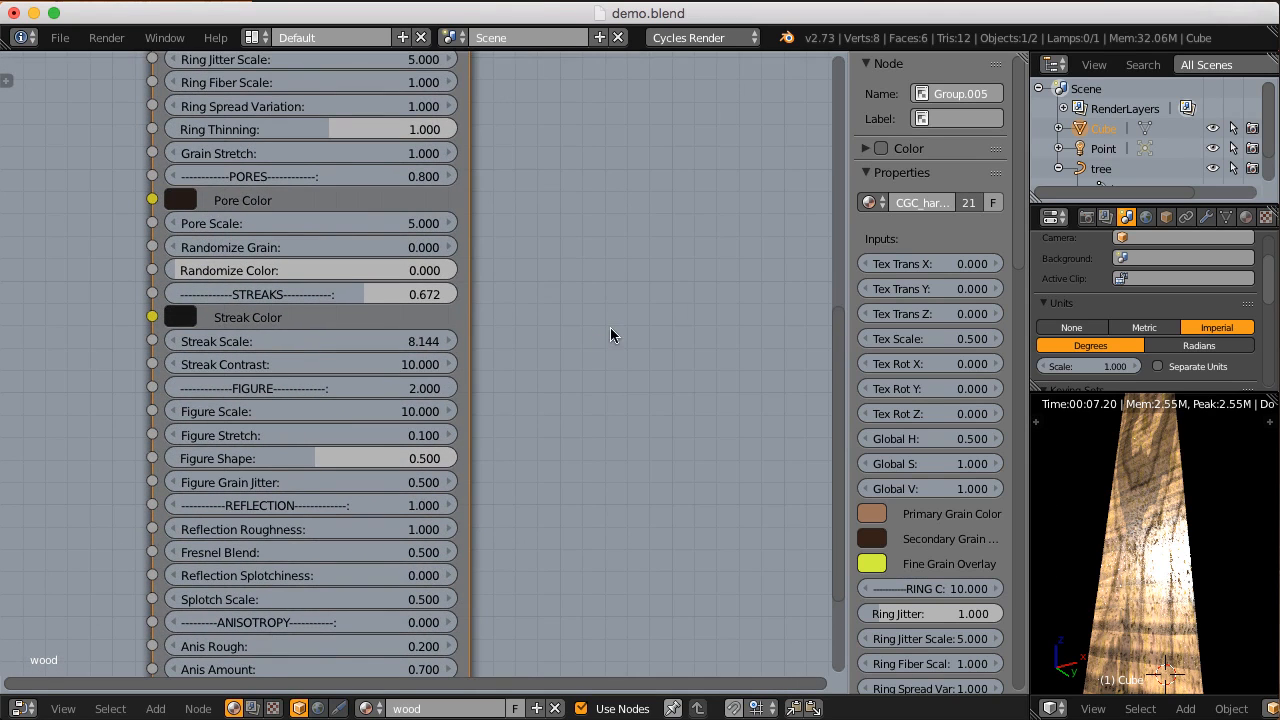
key(shift+a)
mouse_move(566, 352)
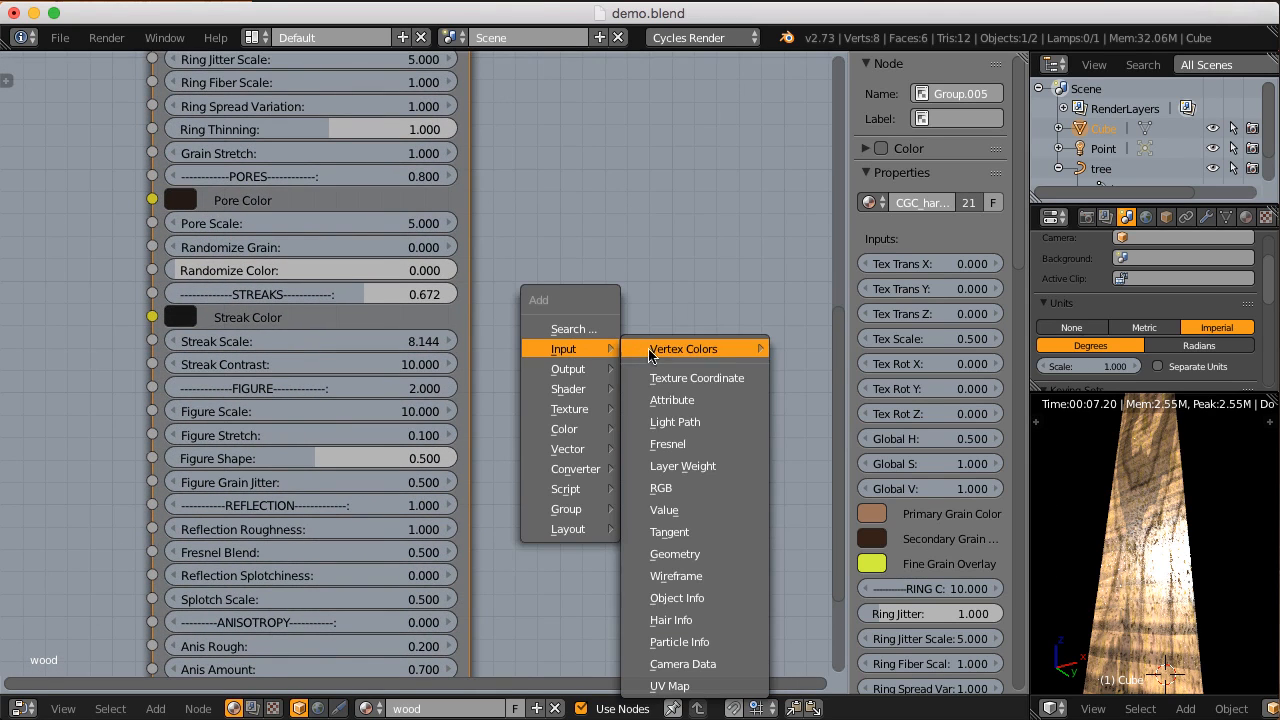
click(690, 467)
click(538, 387)
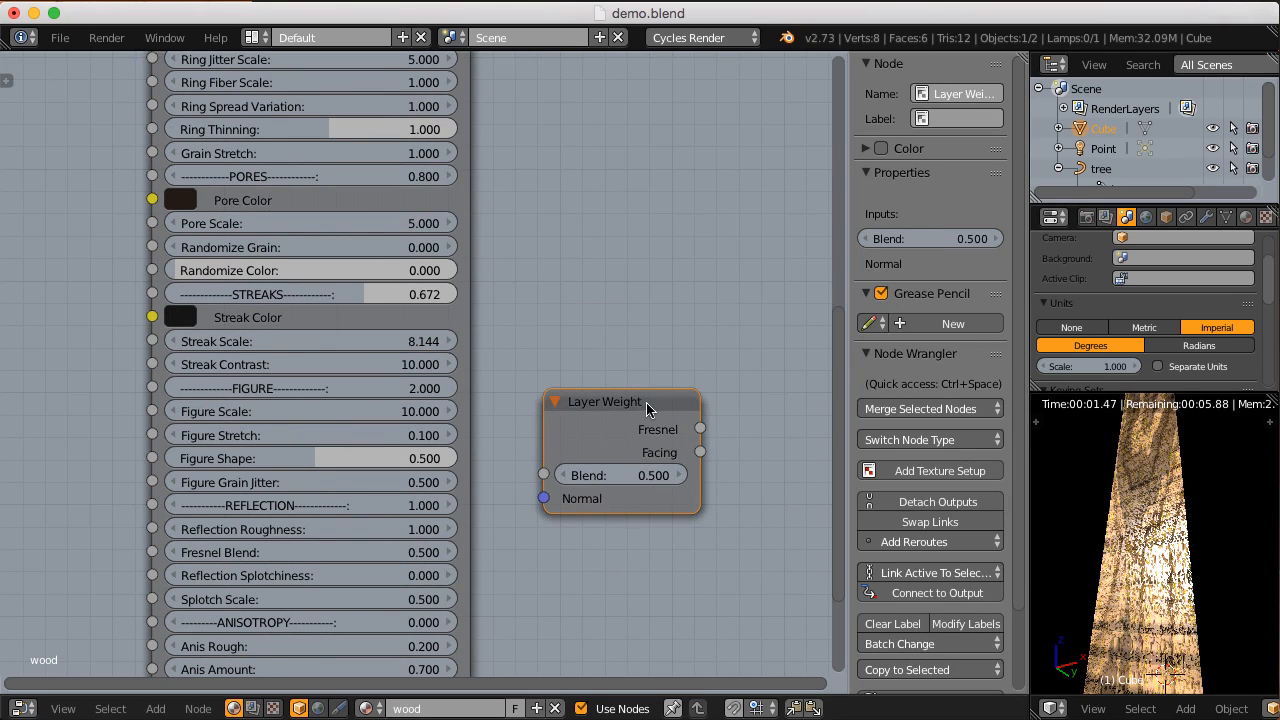
ctrl+shift+click(648, 408)
ctrl+shift+click(648, 408)
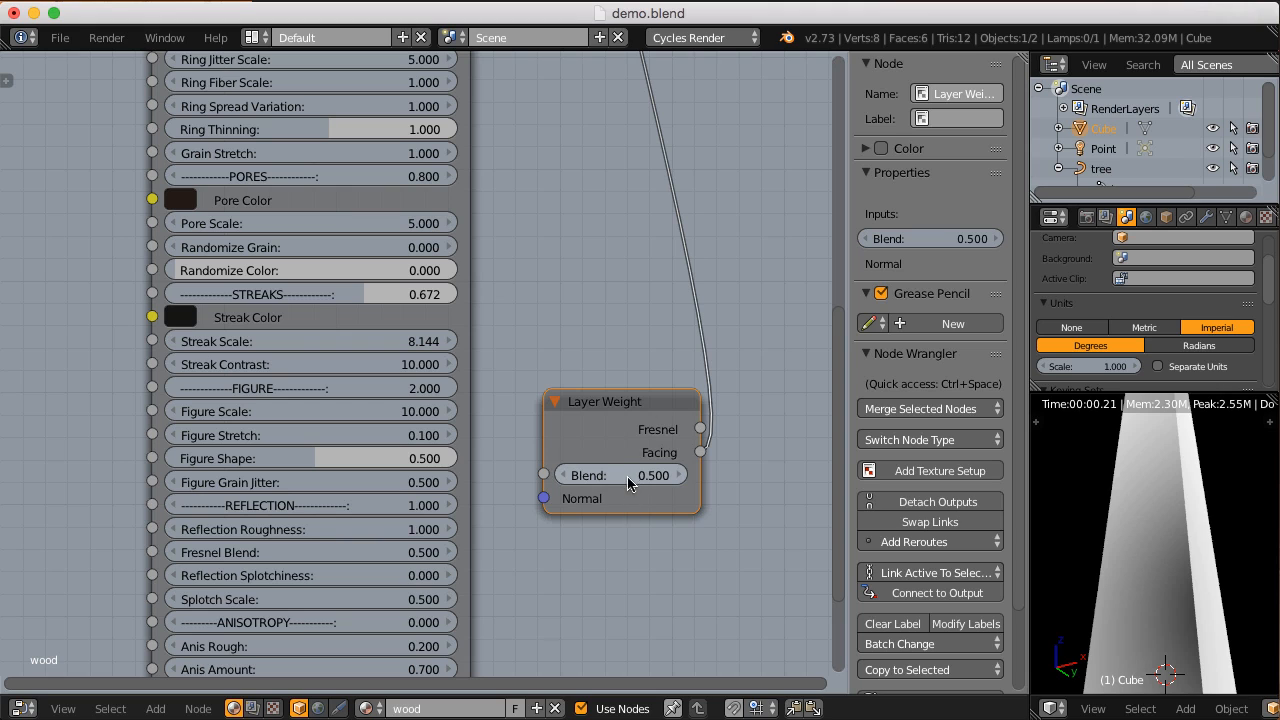
middle_drag(615, 465, 611, 411)
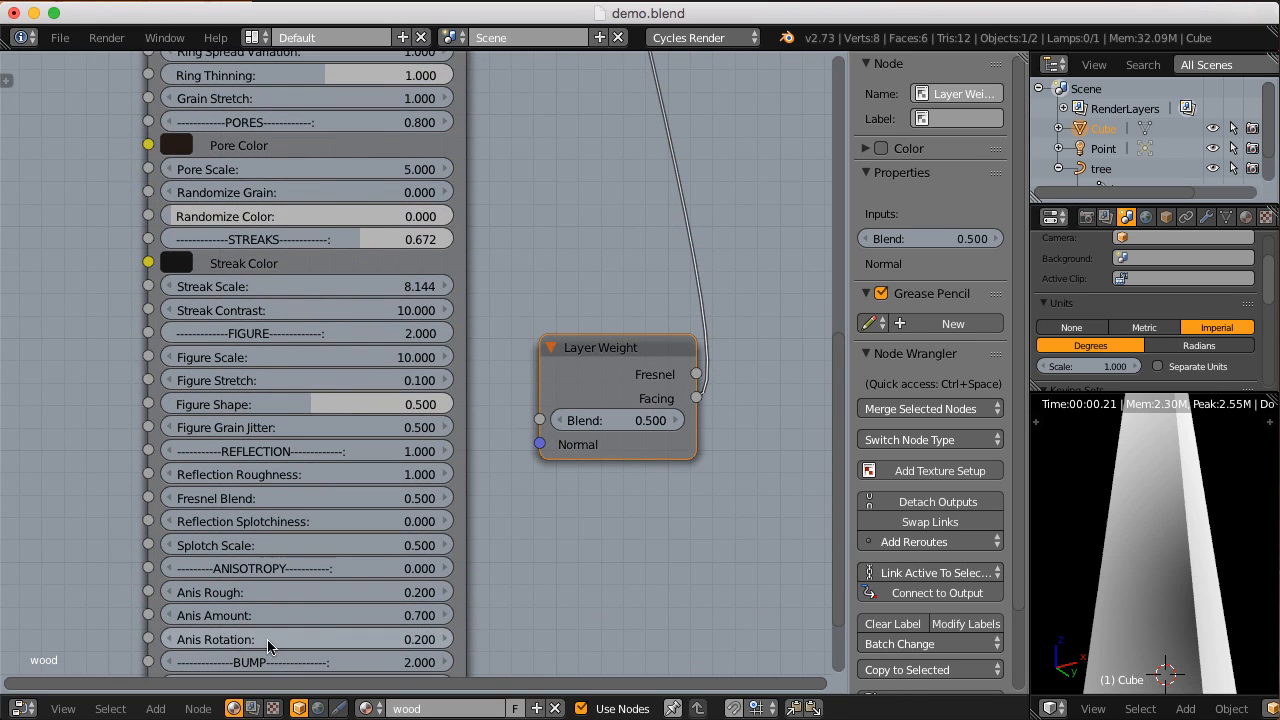
drag(651, 421, 583, 427)
drag(288, 451, 636, 380)
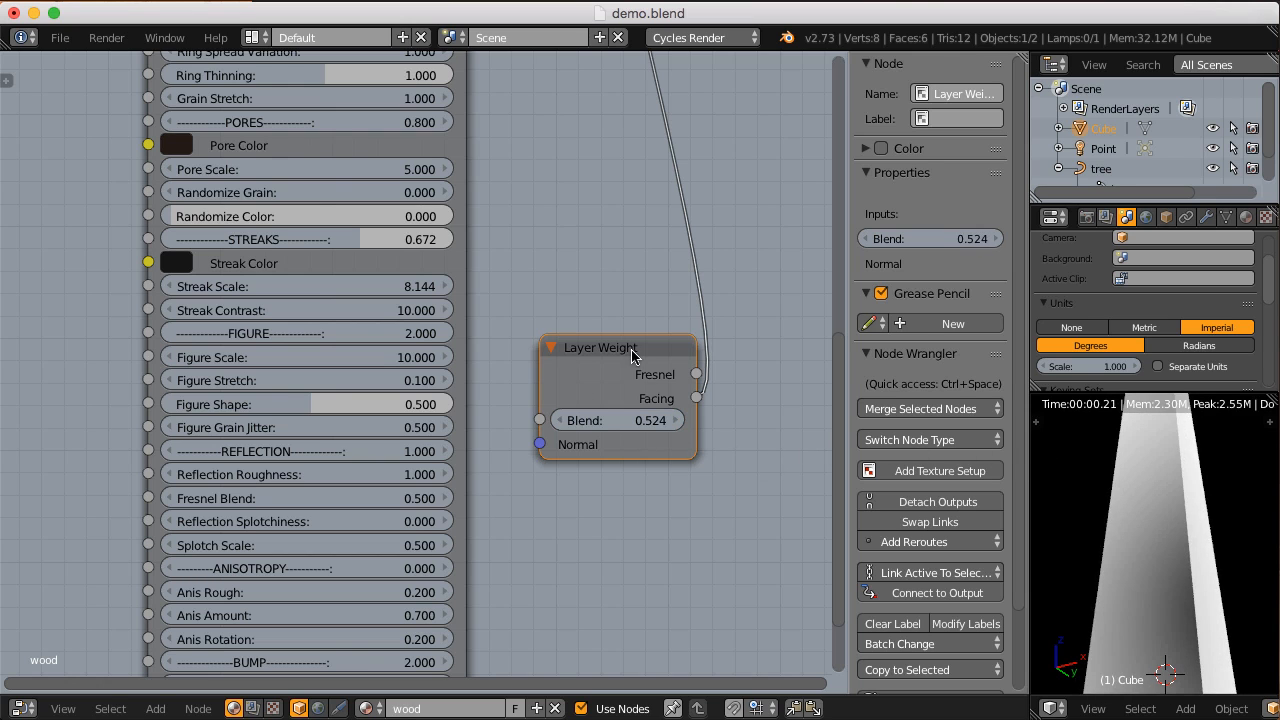
Step: Delete the Layer Weight node and preview the CGC_hardwood shader on the block again
key(x)
middle_drag(458, 540, 543, 391)
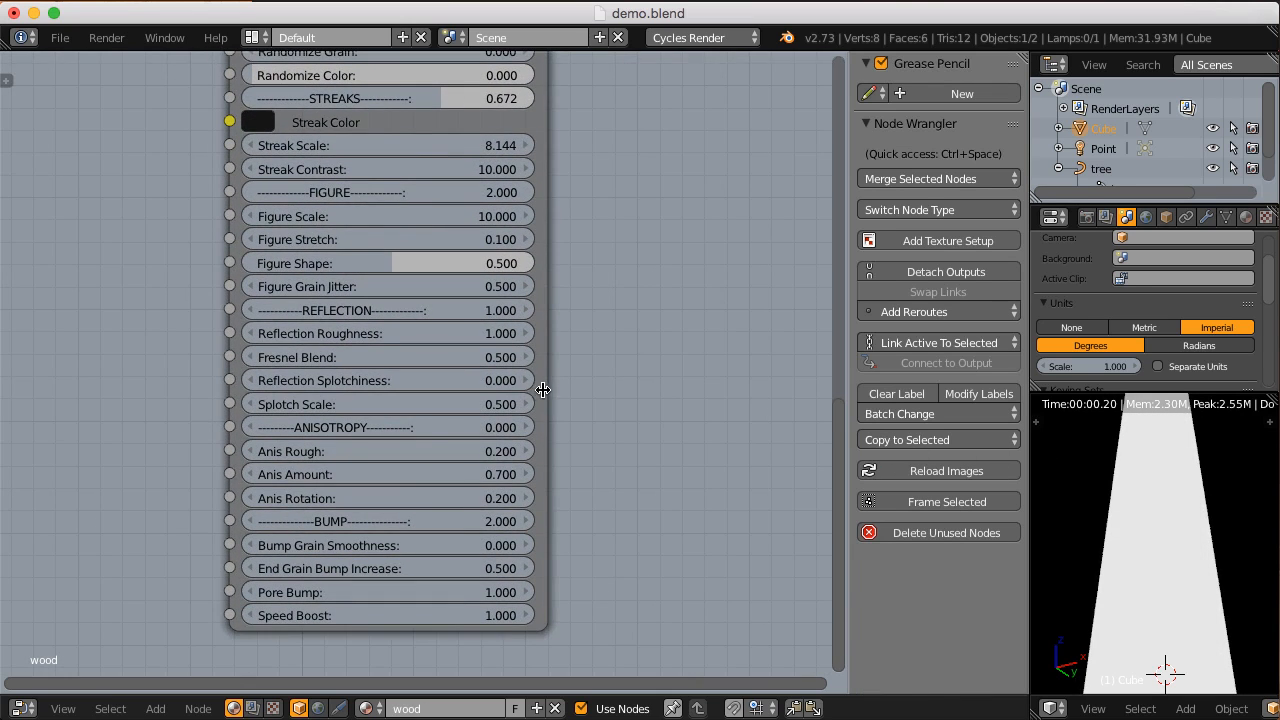
click(545, 388)
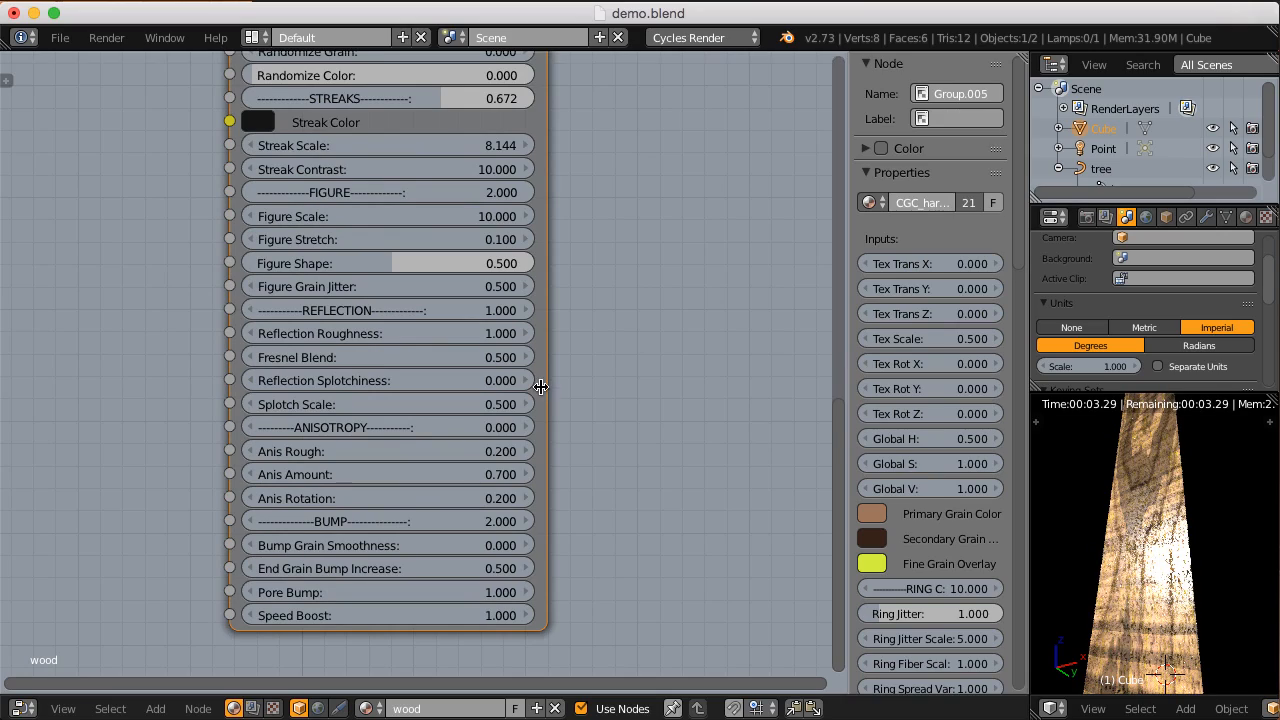
Step: Cycle the CGC_hardwood node's previewed output to the Splotchiness Factor to examine the splotch pattern on the block
middle_drag(540, 381, 517, 420)
scroll(487, 434, up, 1)
scroll(487, 434, up, 1)
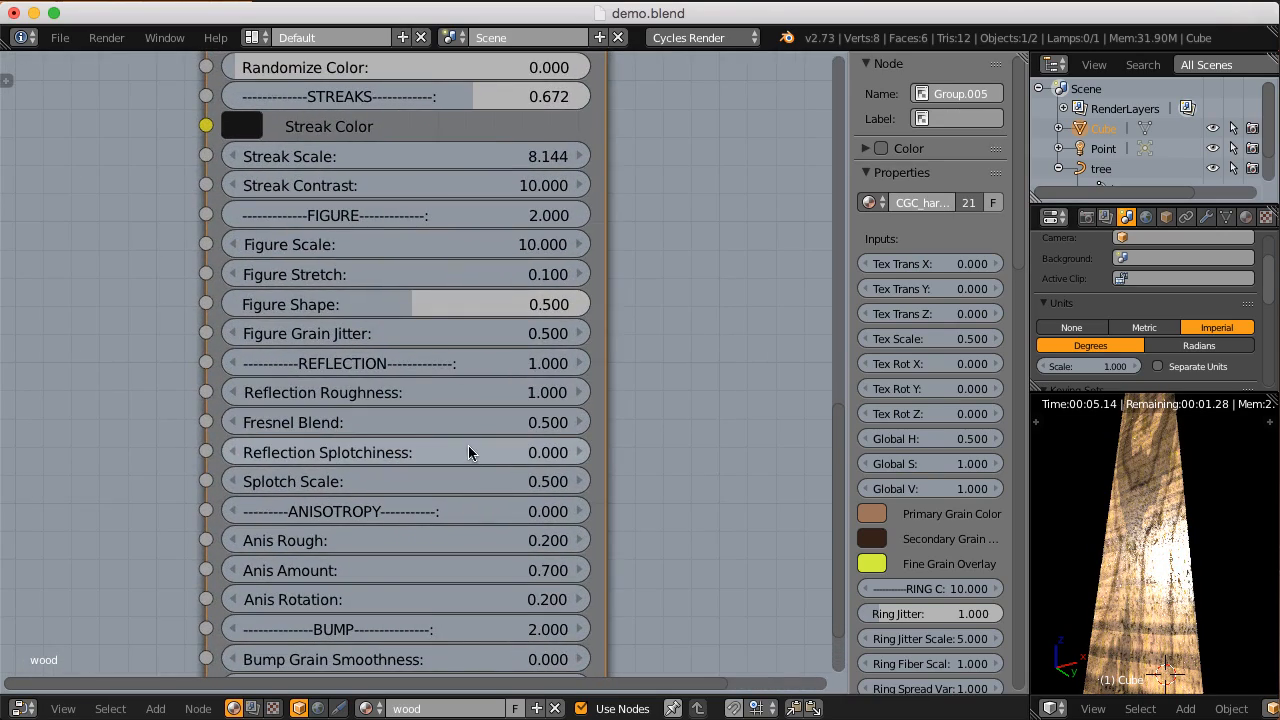
scroll(470, 434, down, 6)
middle_drag(470, 434, 362, 261)
scroll(390, 343, up, 2)
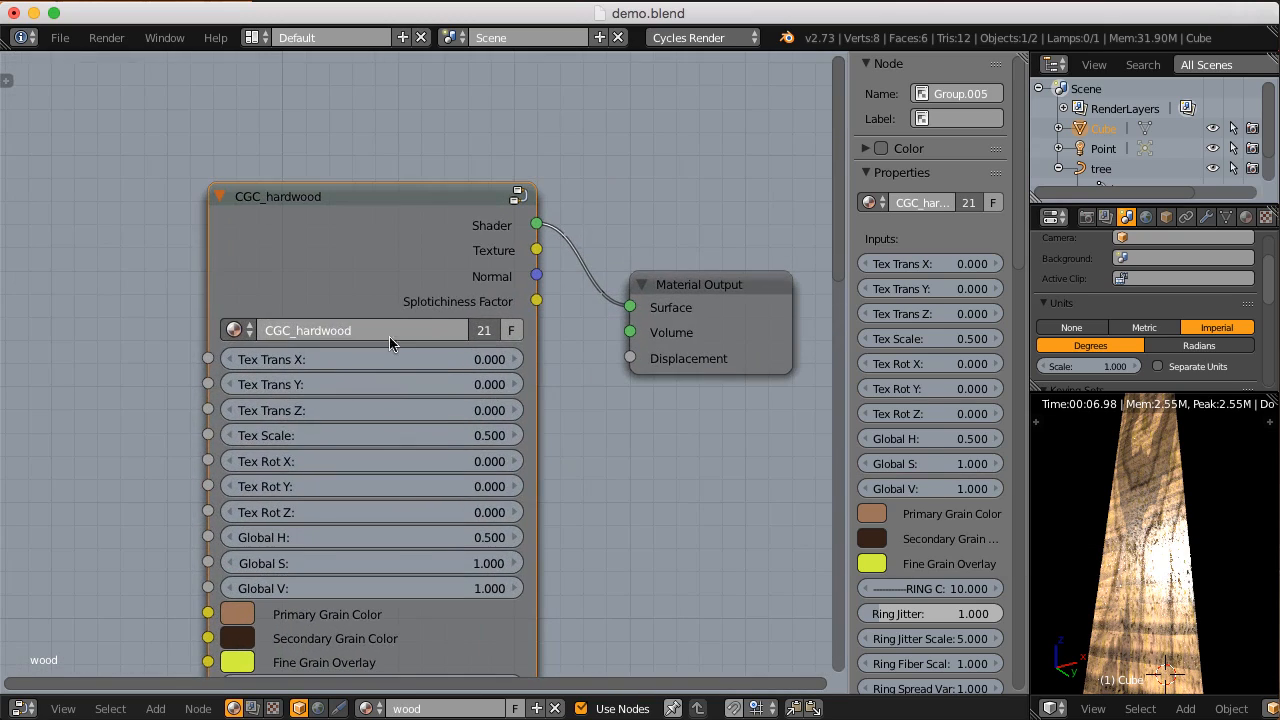
ctrl+shift+click(444, 214)
ctrl+shift+click(444, 214)
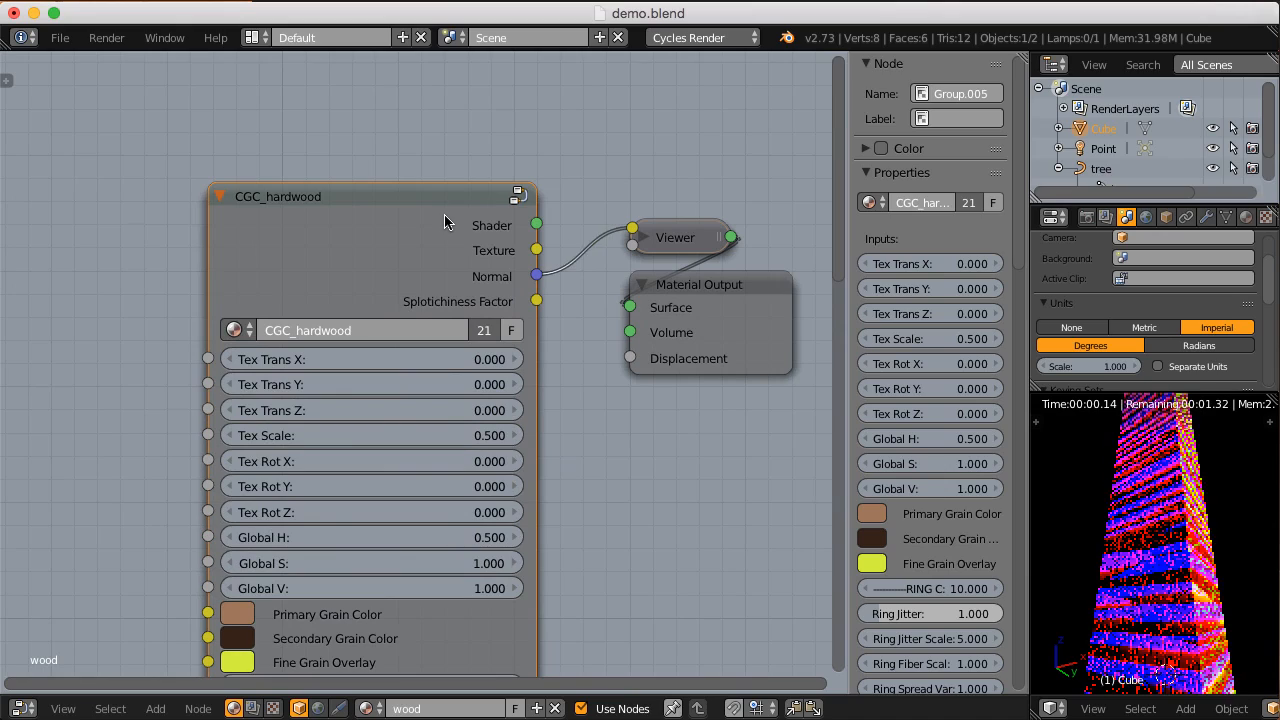
ctrl+shift+click(444, 214)
Step: Try a Reflection Splotchiness of 1 on the CGC_hardwood node and inspect the rendered block up close
middle_drag(502, 587, 514, 382)
scroll(511, 440, down, 1)
middle_drag(508, 500, 512, 110)
middle_drag(460, 415, 469, 156)
mouse_move(442, 375)
middle_down()
mouse_move(446, 259)
mouse_move(421, 370)
middle_up()
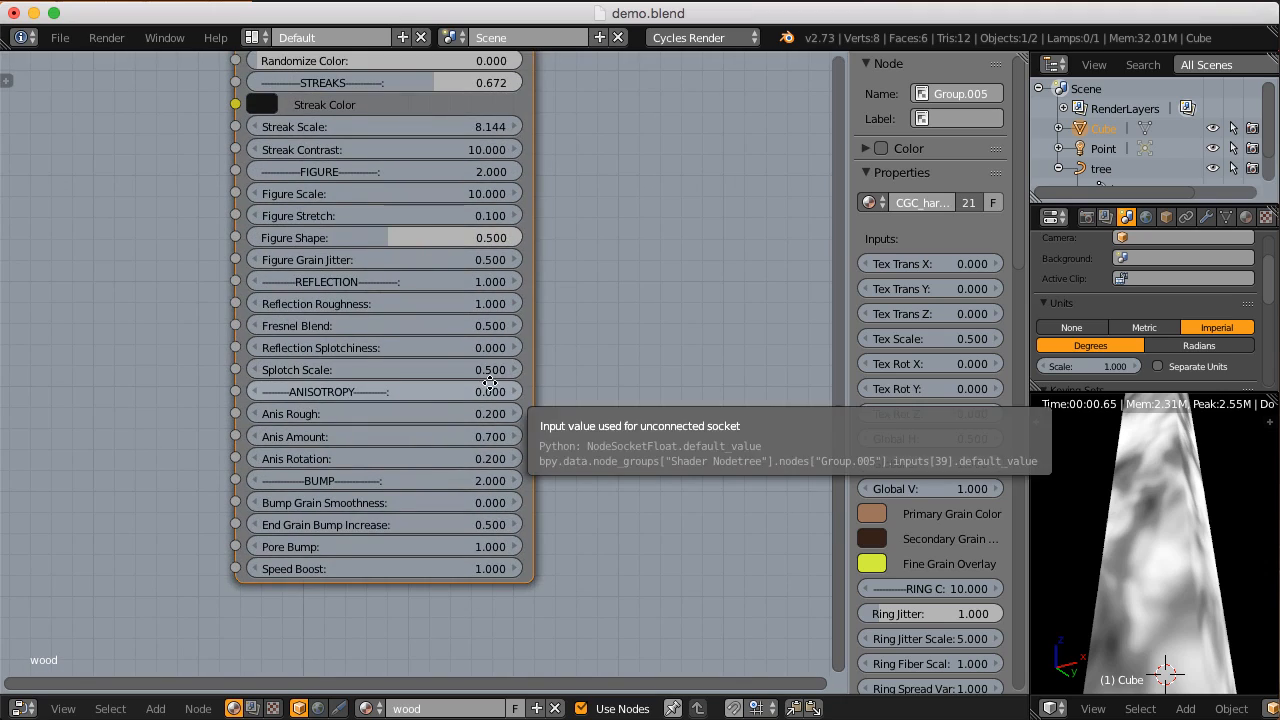
scroll(462, 400, up, 3)
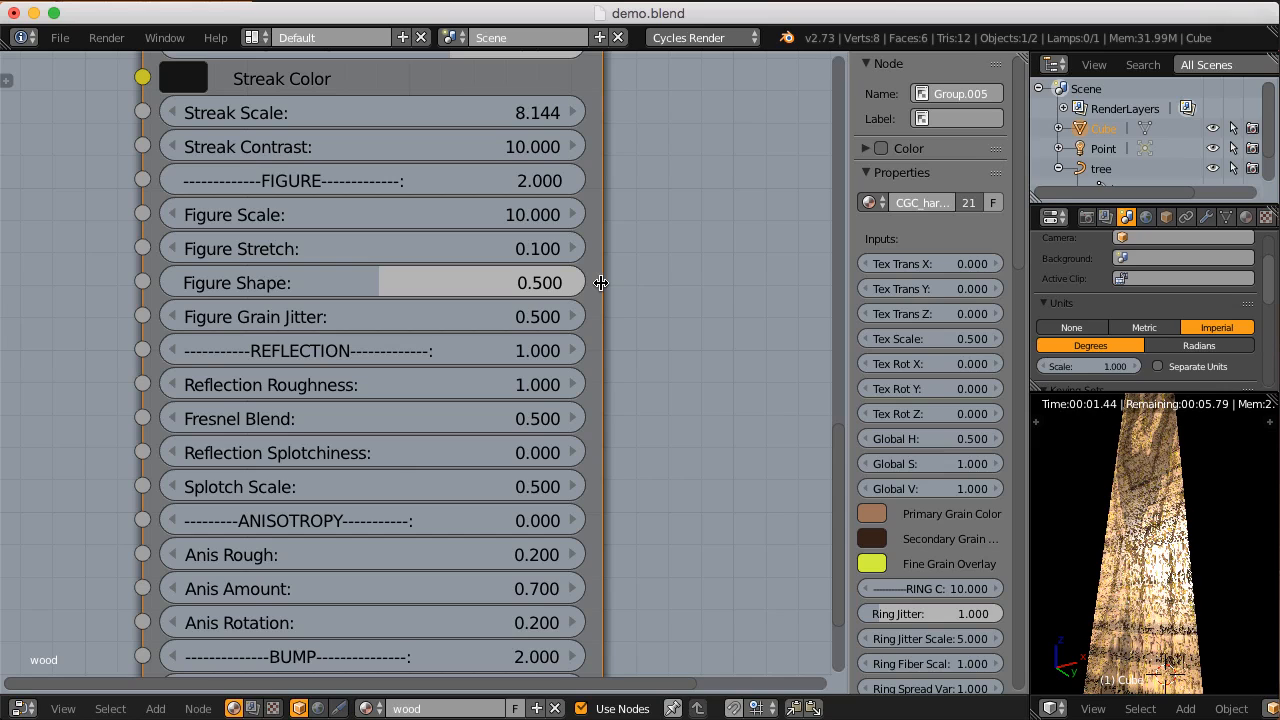
click(290, 455)
text(1)
key(Return)
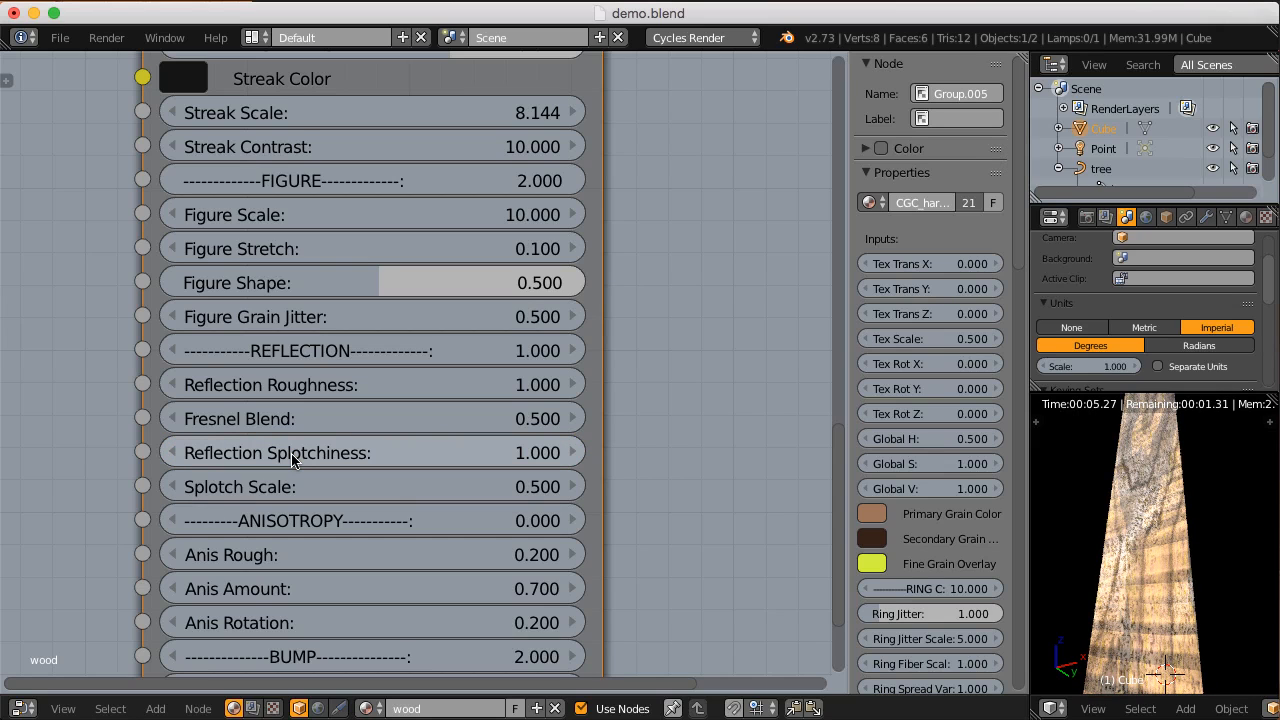
scroll(1215, 530, down, 4)
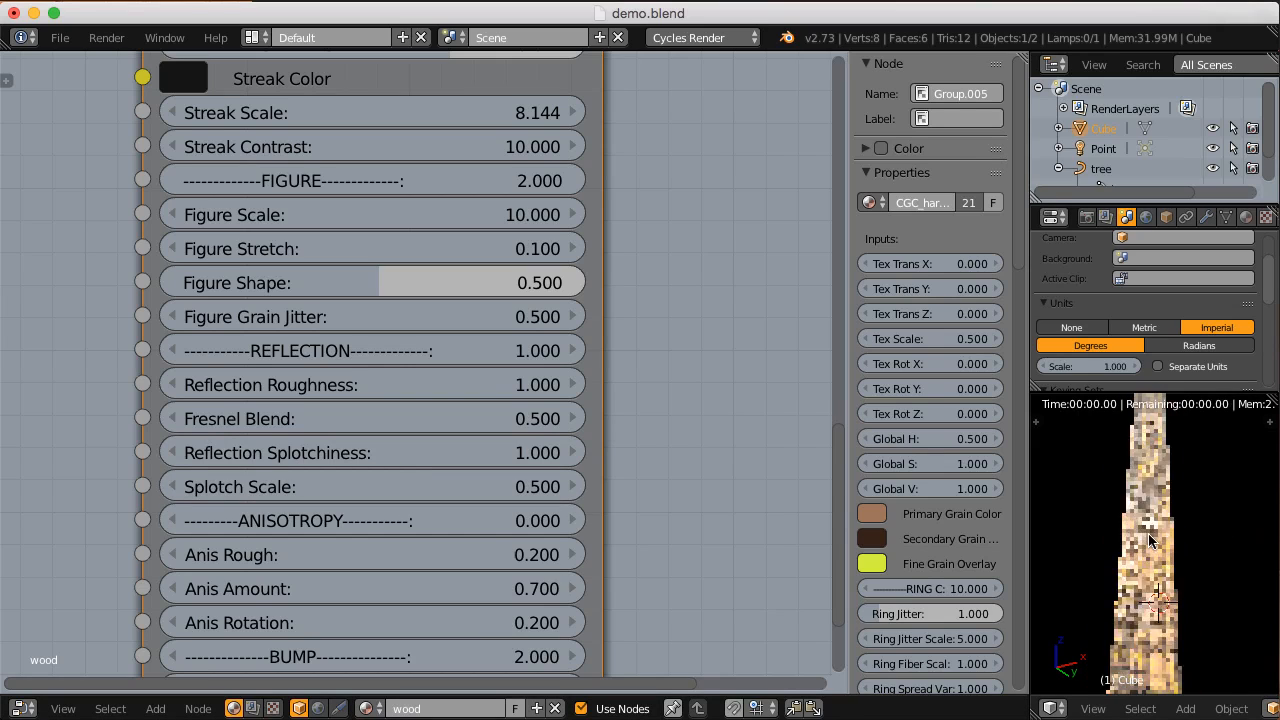
scroll(1127, 550, up, 8)
scroll(1127, 550, up, 3)
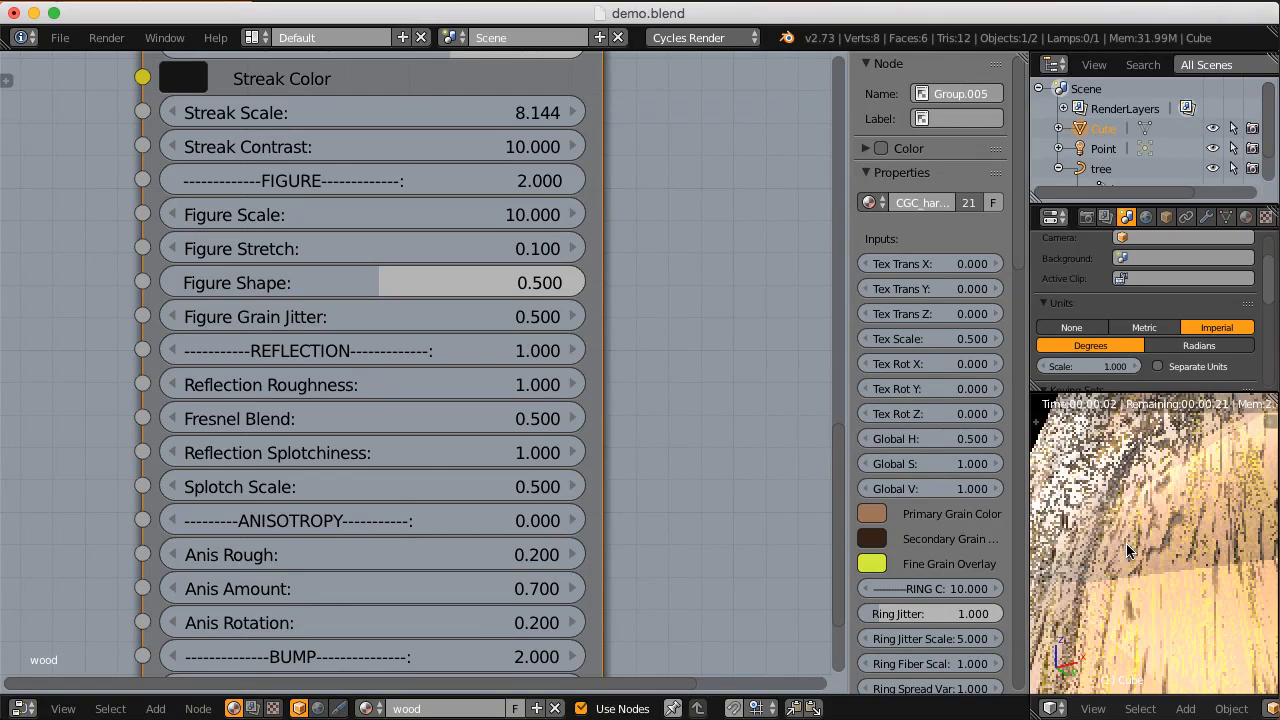
scroll(1175, 535, down, 4)
Step: Switch the 3D view out of rendered shading, add an Area lamp, and move it beside the block
key(shift+z)
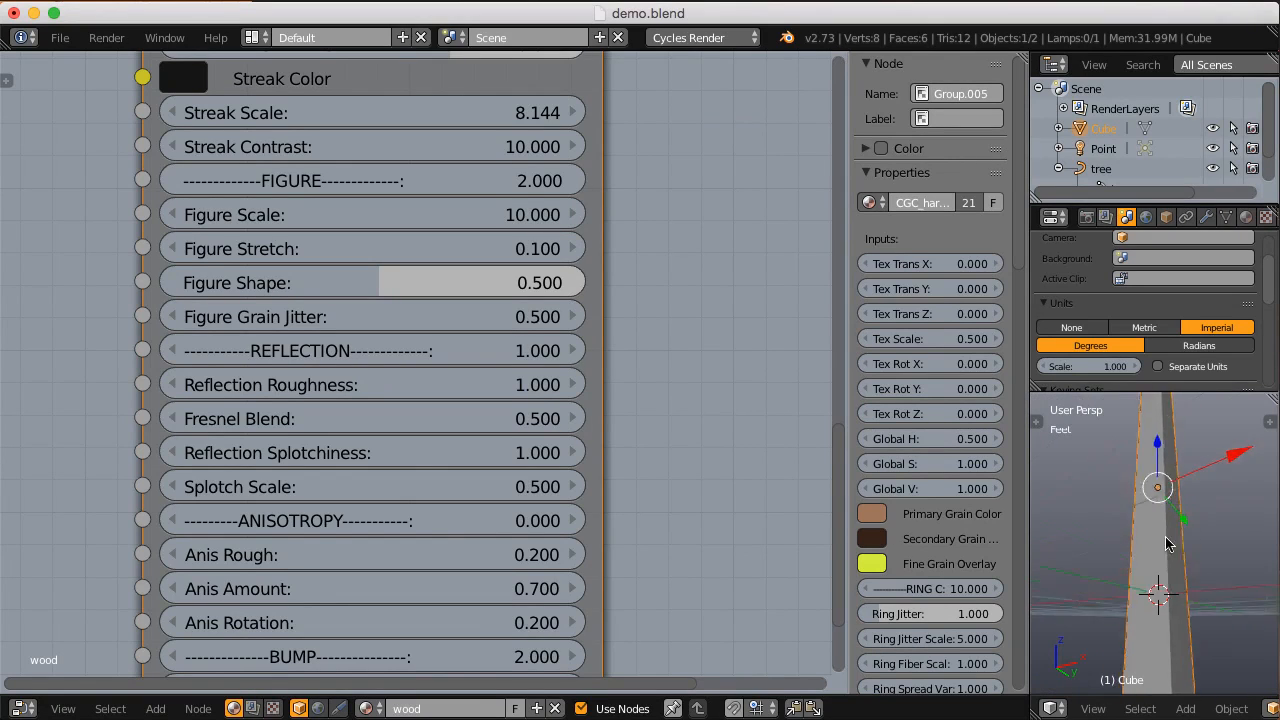
key(shift+a)
mouse_move(1113, 638)
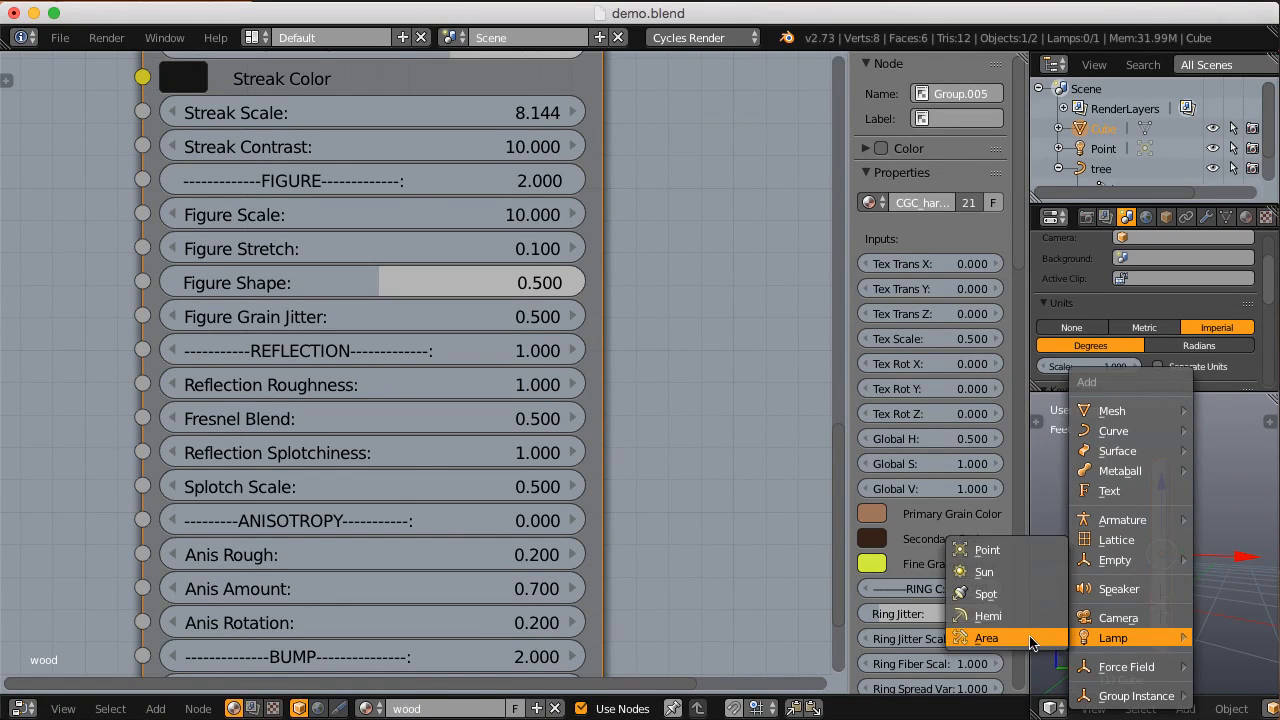
click(985, 641)
key(g)
click(1201, 550)
Step: Rotate the area lamp -90 degrees about the Y axis and reposition it near the block
key(r)
key(y)
key(minus)
key(9)
key(0)
key(Return)
mouse_move(1201, 550)
middle_down()
mouse_move(1232, 602)
mouse_move(1196, 545)
middle_up()
key(g)
click(1189, 587)
Step: Set the area lamp's size to 3' and return the 3D view to rendered shading
click(1204, 217)
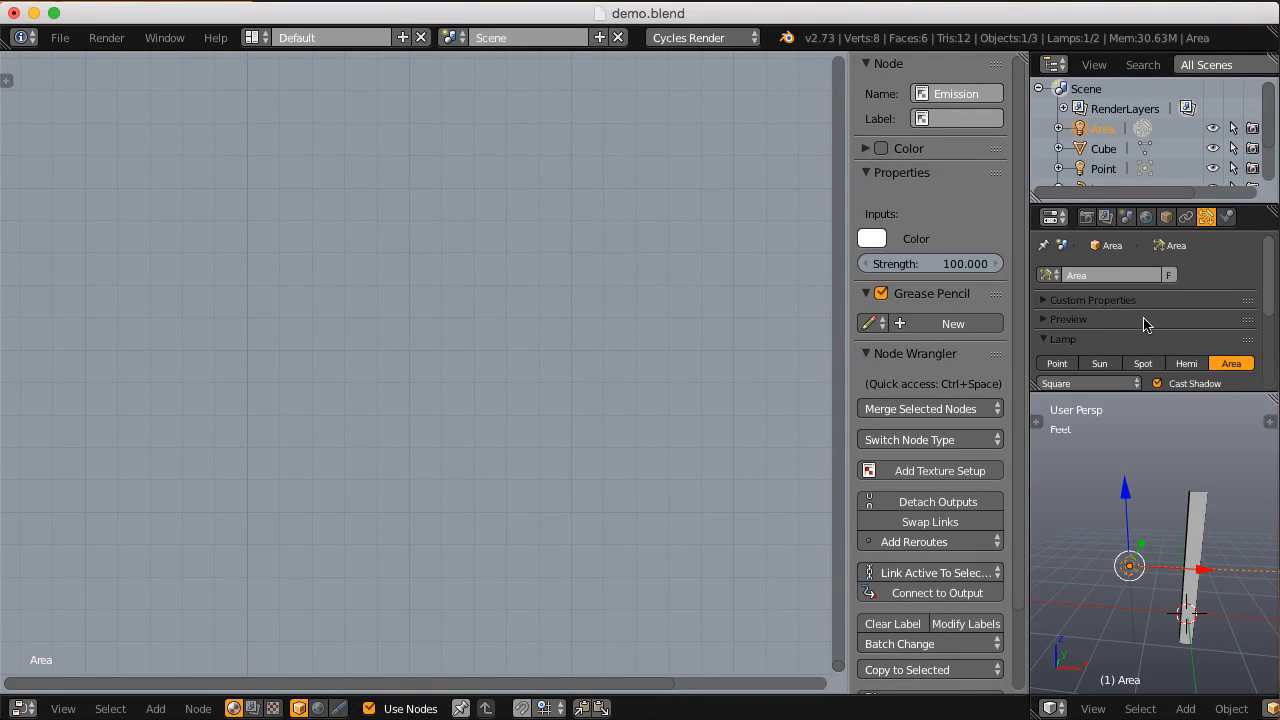
scroll(1145, 323, down, 4)
drag(1097, 304, 1060, 304)
key(shift+z)
middle_drag(1125, 512, 1172, 530)
scroll(1186, 528, up, 4)
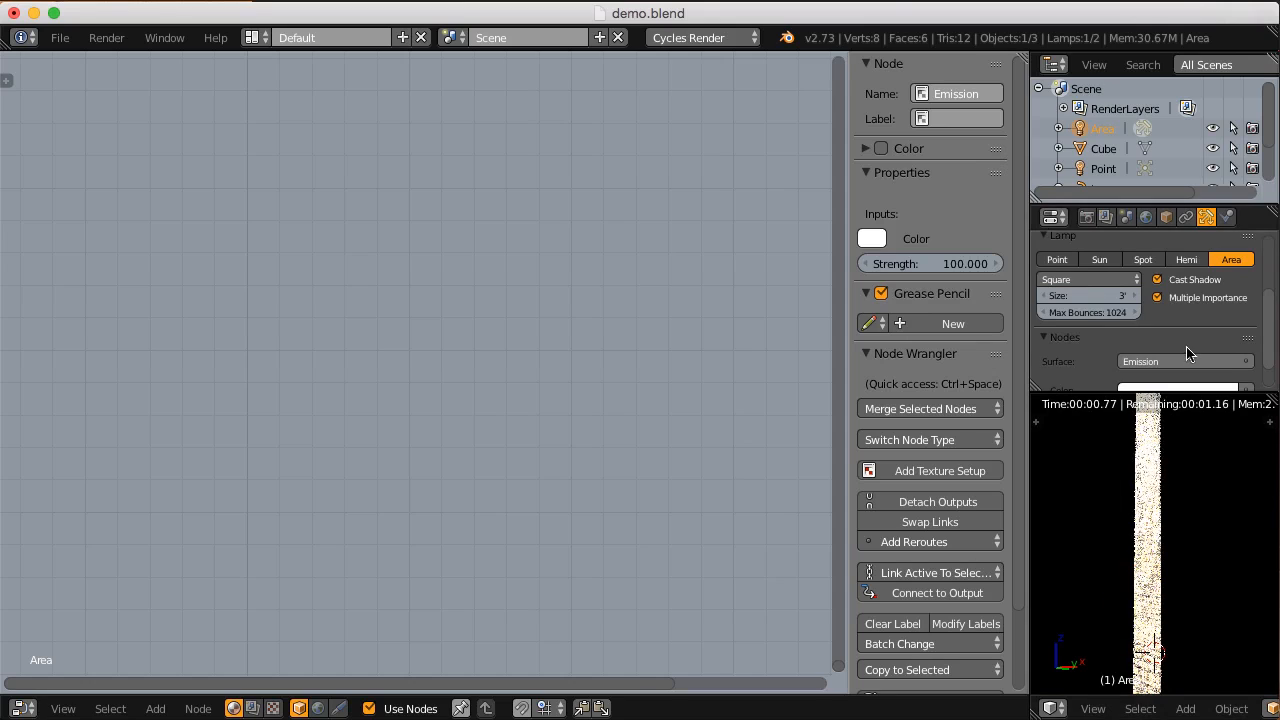
Step: Try an area lamp strength of 10, reduce the lamp's size to 2', and settle on a strength of 5
scroll(1186, 349, down, 1)
click(1189, 377)
text(10)
key(Return)
middle_drag(1180, 468, 1132, 472)
drag(1112, 267, 1104, 267)
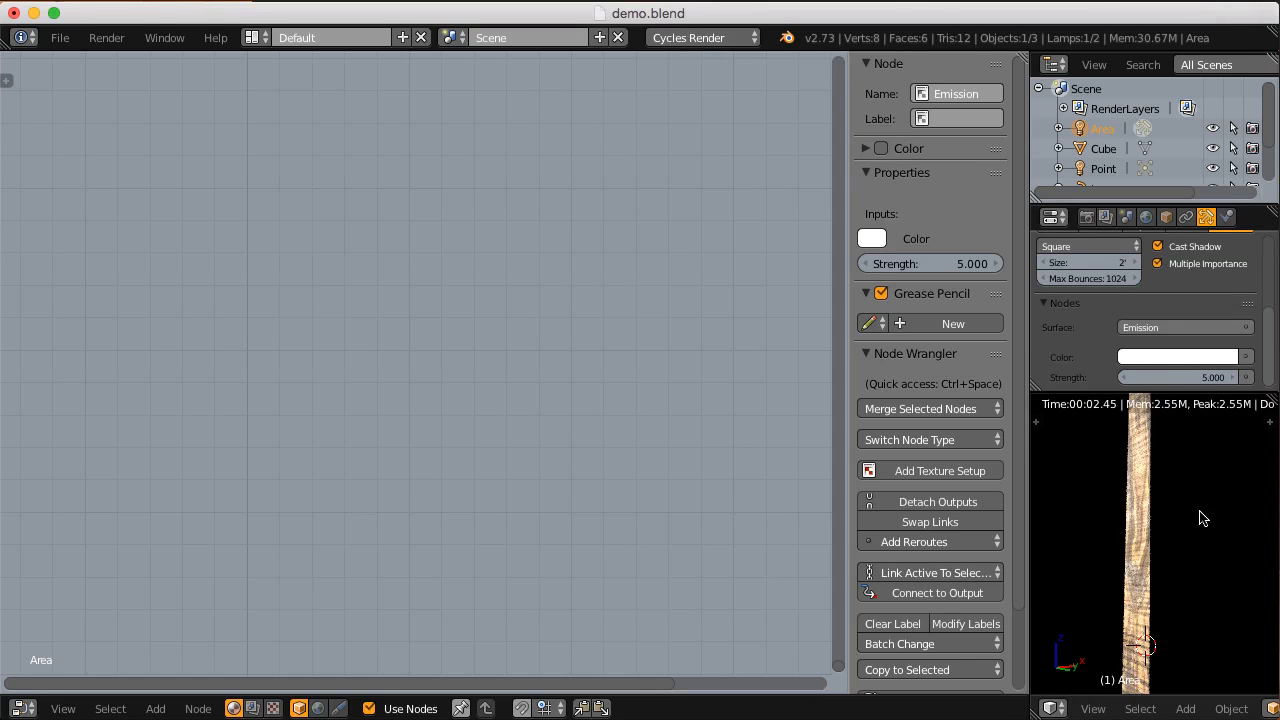
middle_drag(1164, 487, 1167, 497)
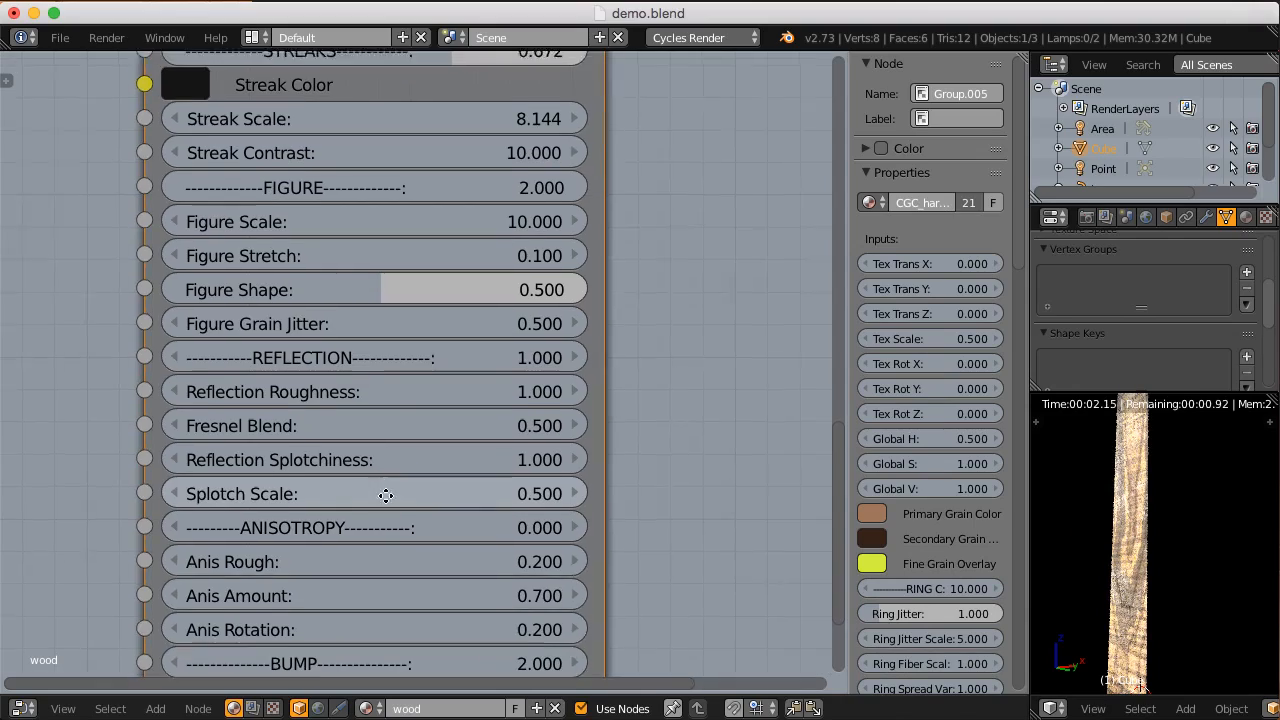
Step: Set the block material's Reflection Splotchiness to 0.1 and view the rendered block from another angle
mouse_move(386, 496)
middle_down()
mouse_move(401, 432)
mouse_move(382, 488)
middle_up()
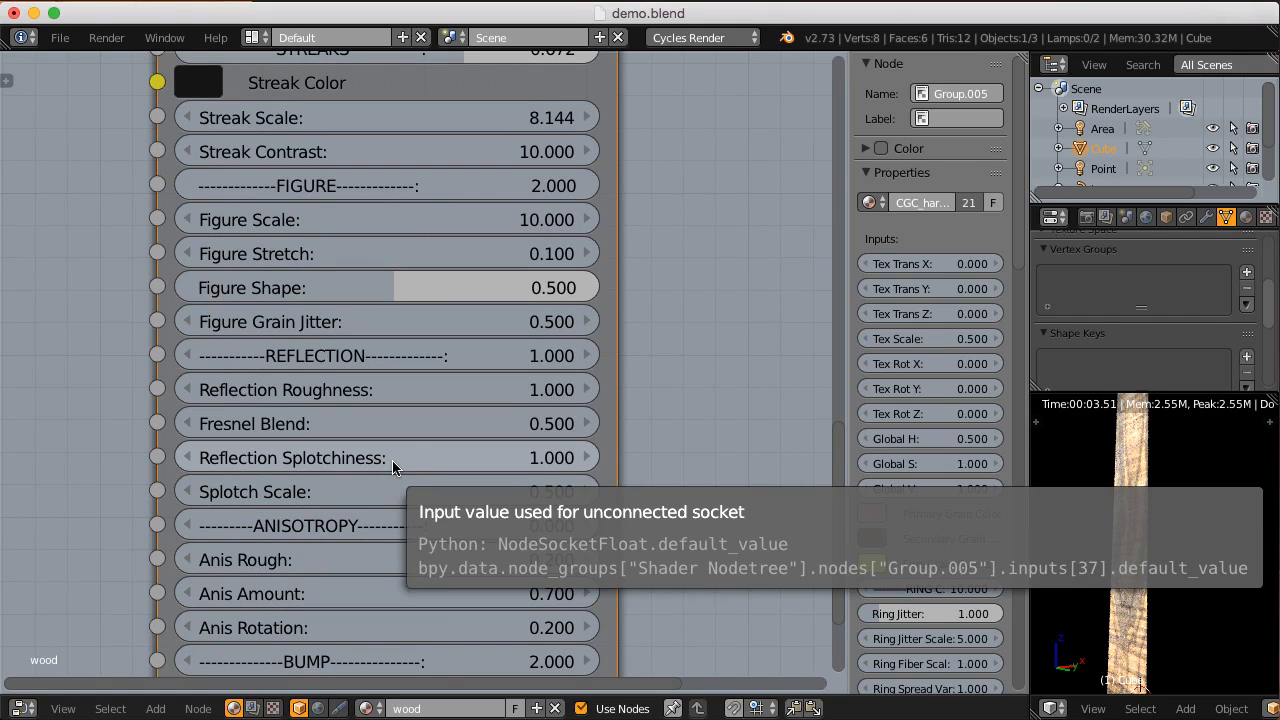
click(393, 458)
key(BackSpace)
text(0.1)
key(Return)
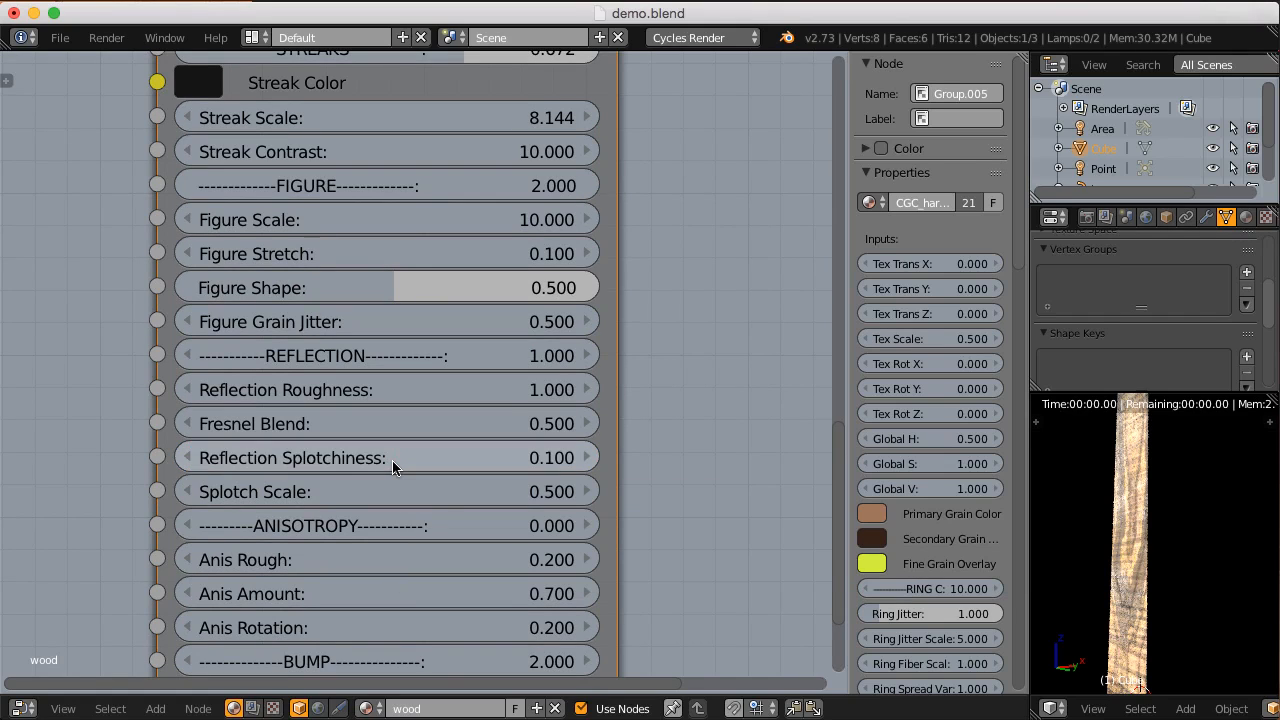
mouse_move(1148, 591)
middle_down()
mouse_move(1135, 582)
mouse_move(1136, 603)
middle_up()
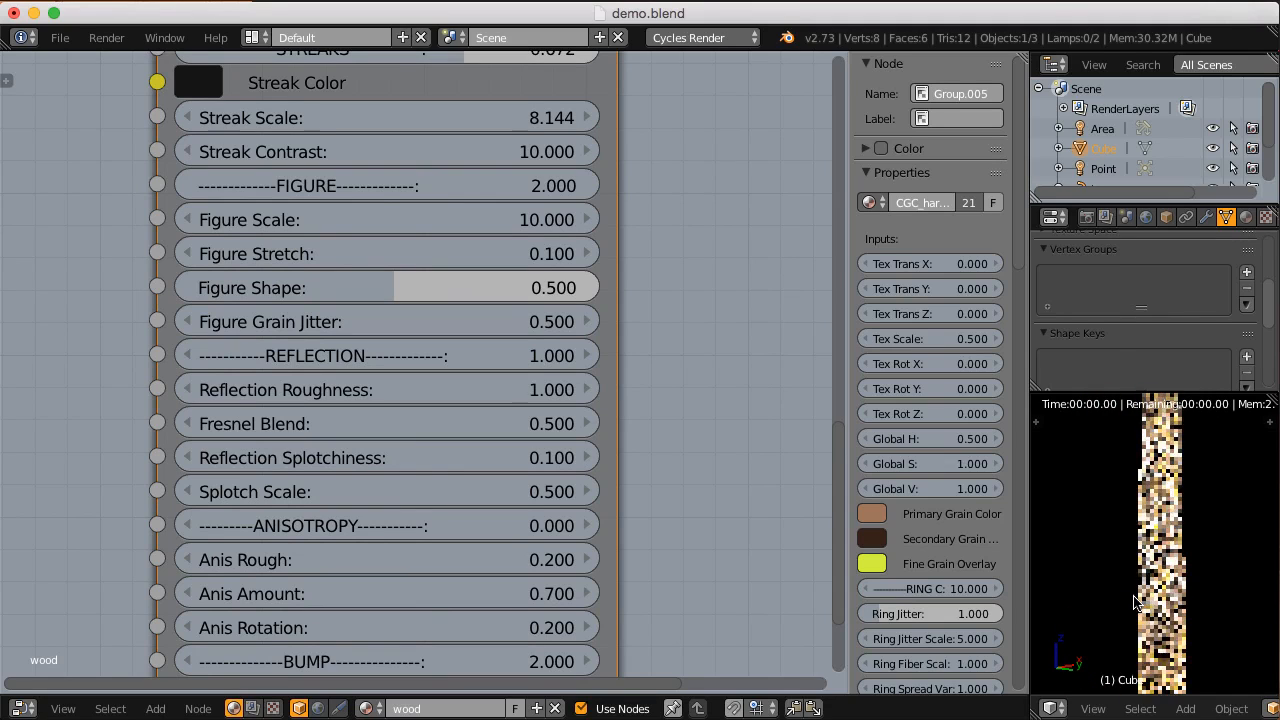
Step: Try a Splotch Scale of 0.1 in the reflection settings of the block's wood node
scroll(591, 453, down, 1)
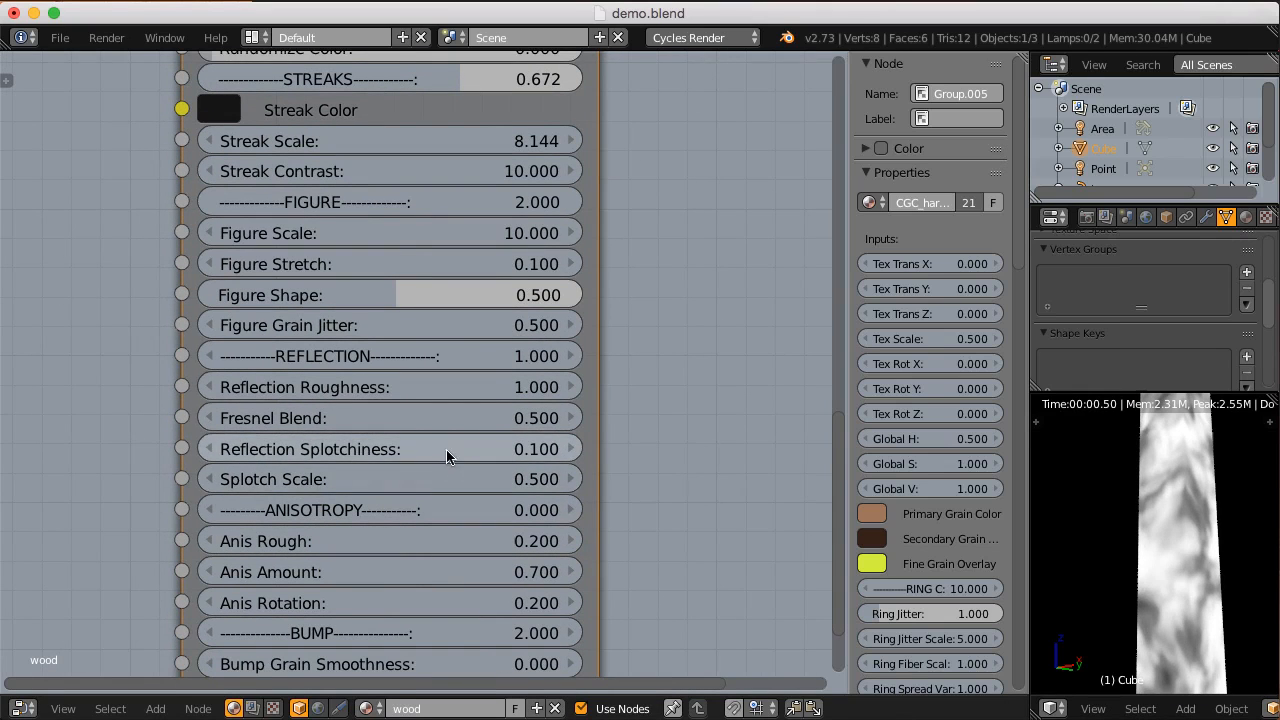
scroll(443, 434, down, 1)
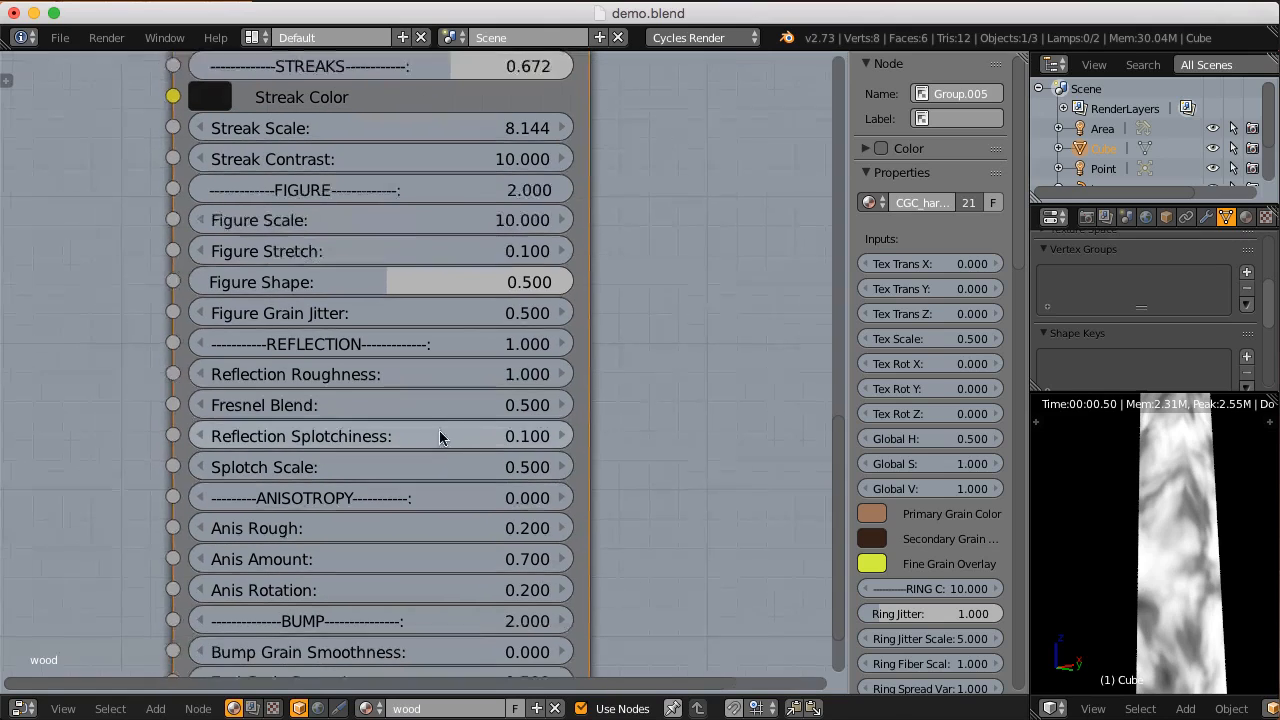
click(381, 469)
key(BackSpace)
text(.1)
key(Return)
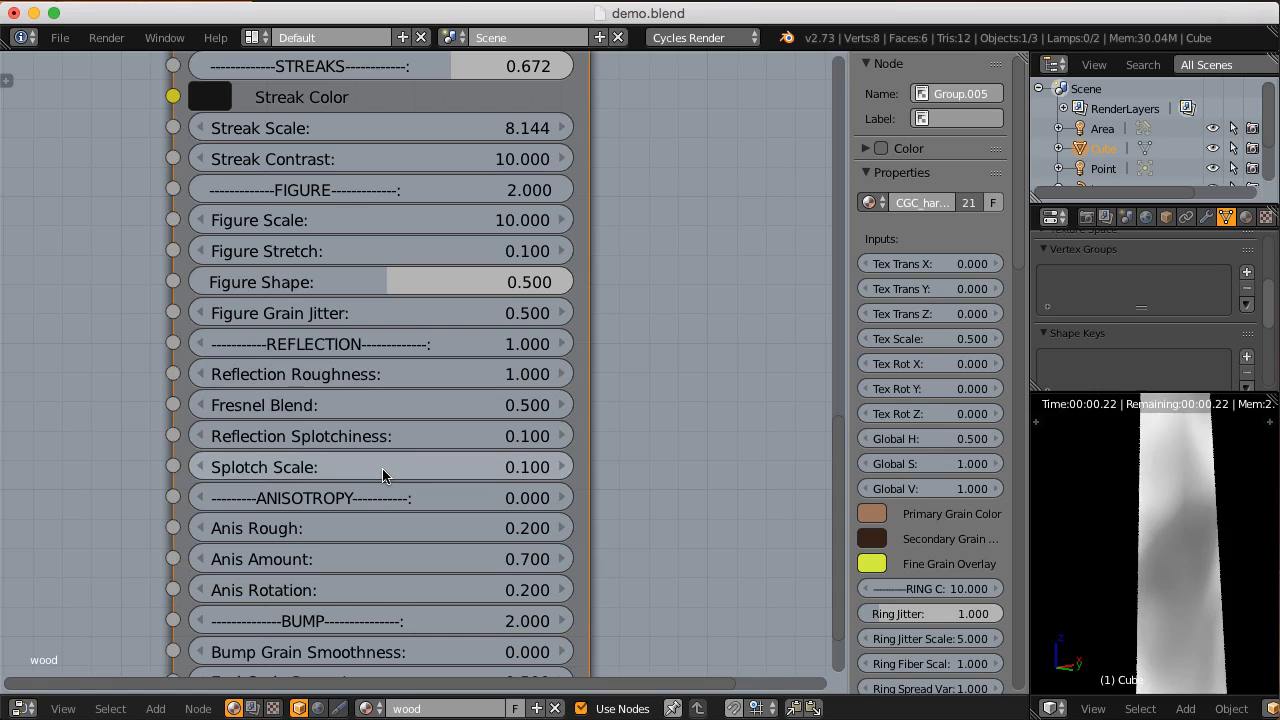
Step: Try Splotch Scale values of 10 and 5 on the wood node, and settle on 1
click(383, 467)
text(10)
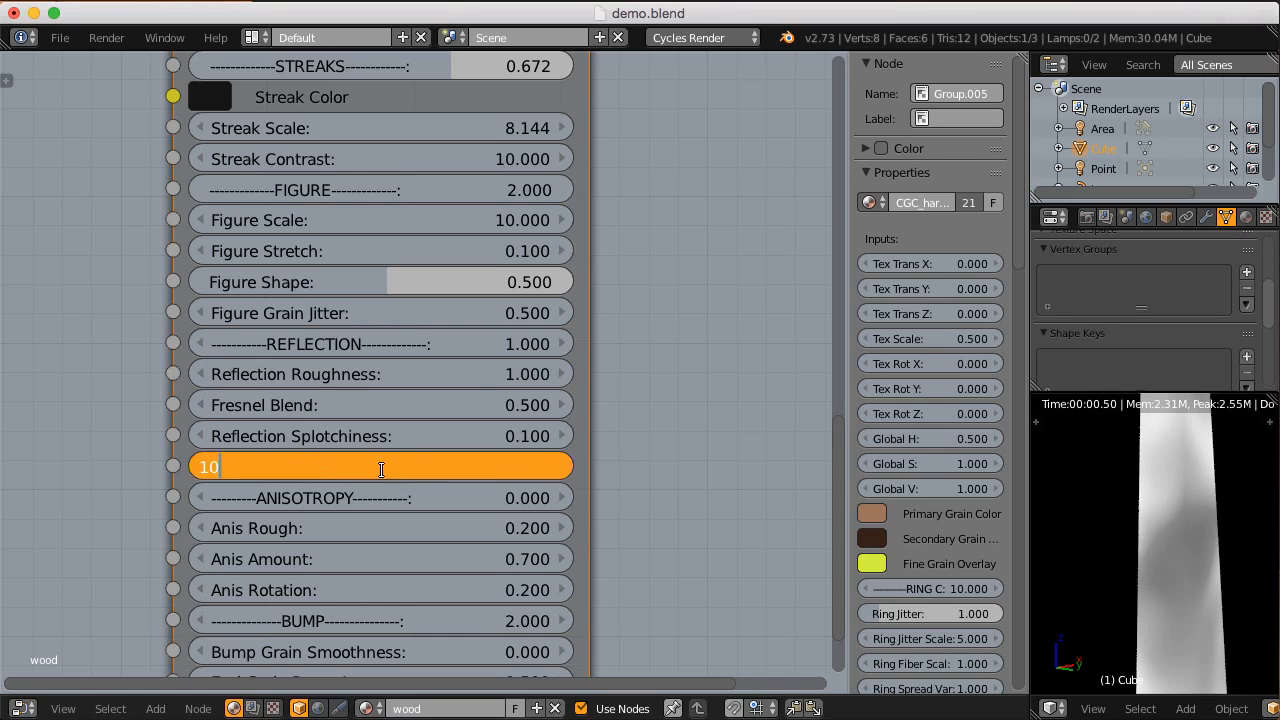
key(Return)
click(383, 475)
text(1)
key(Return)
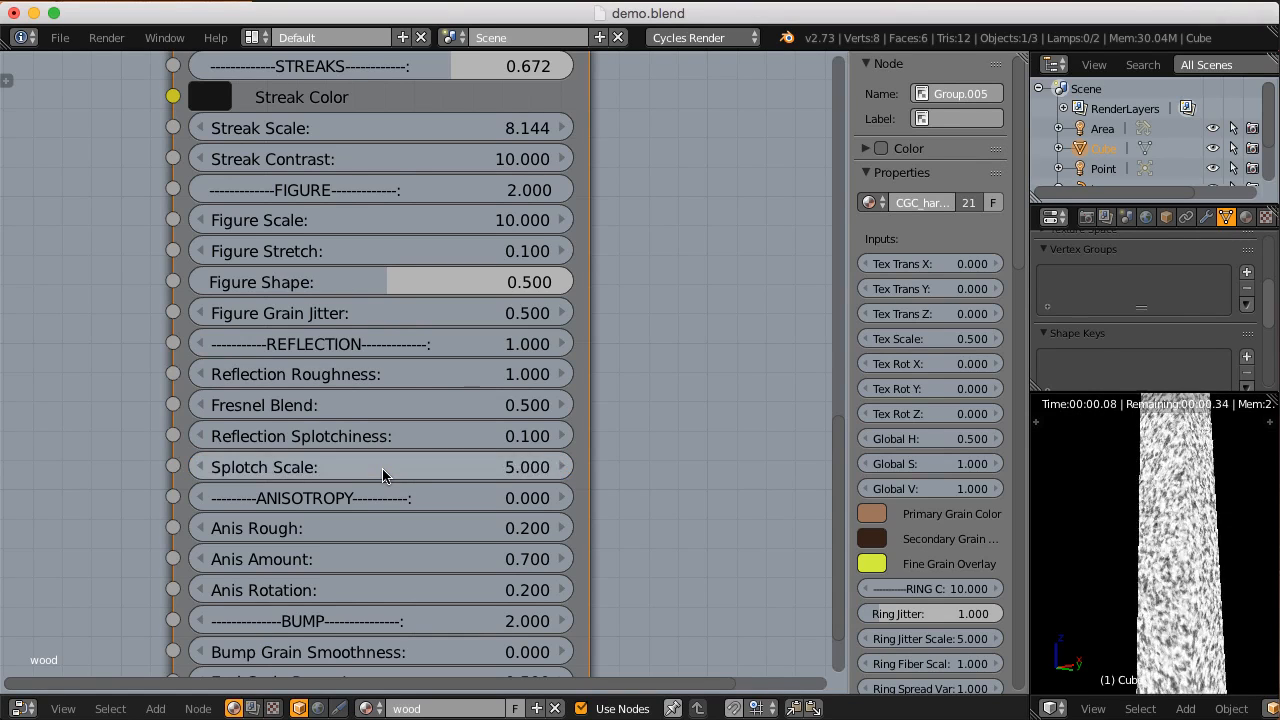
scroll(494, 443, down, 1)
ctrl+shift+click(582, 405)
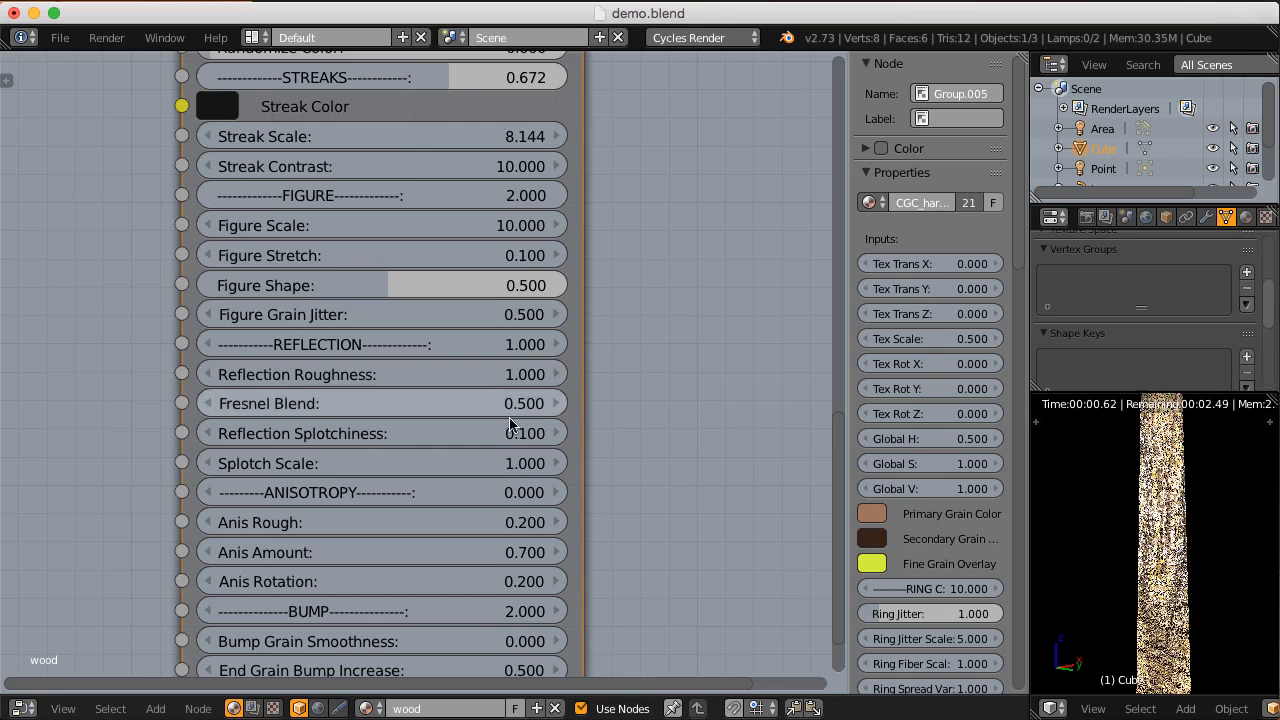
Step: Lower the wood node's Reflection Splotchiness to 0.05
scroll(487, 440, up, 1)
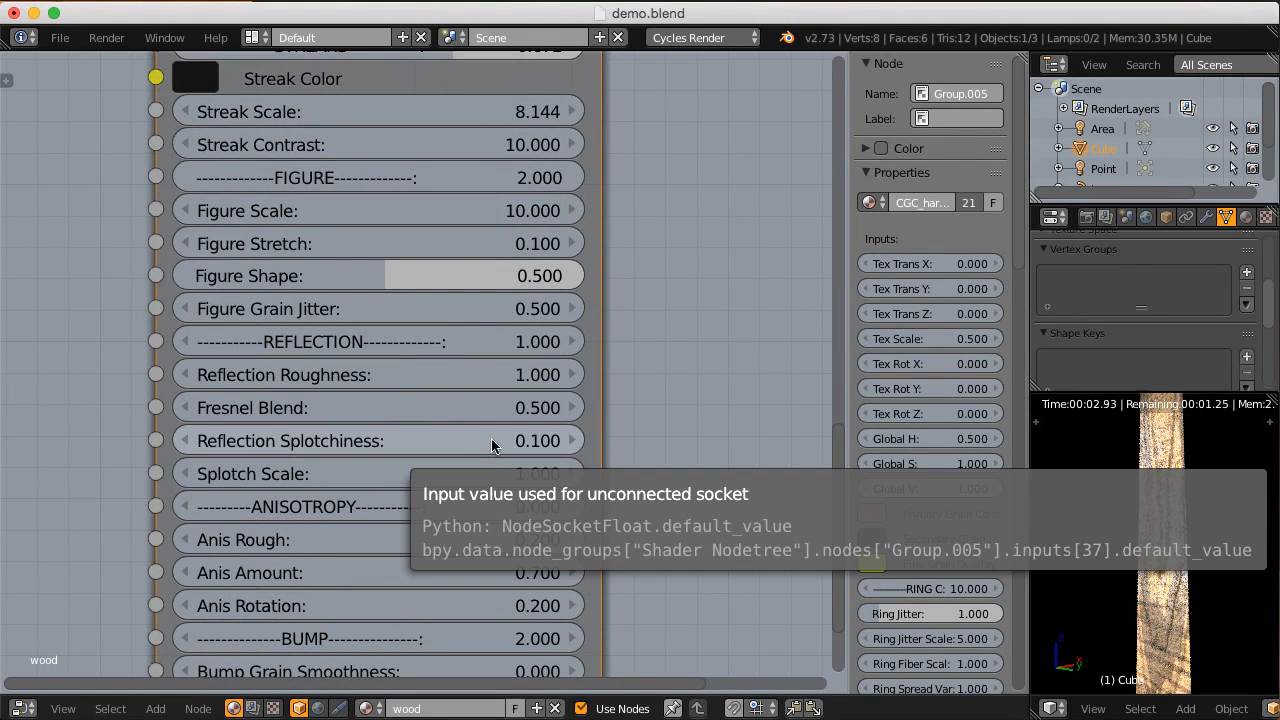
click(491, 440)
text(.05)
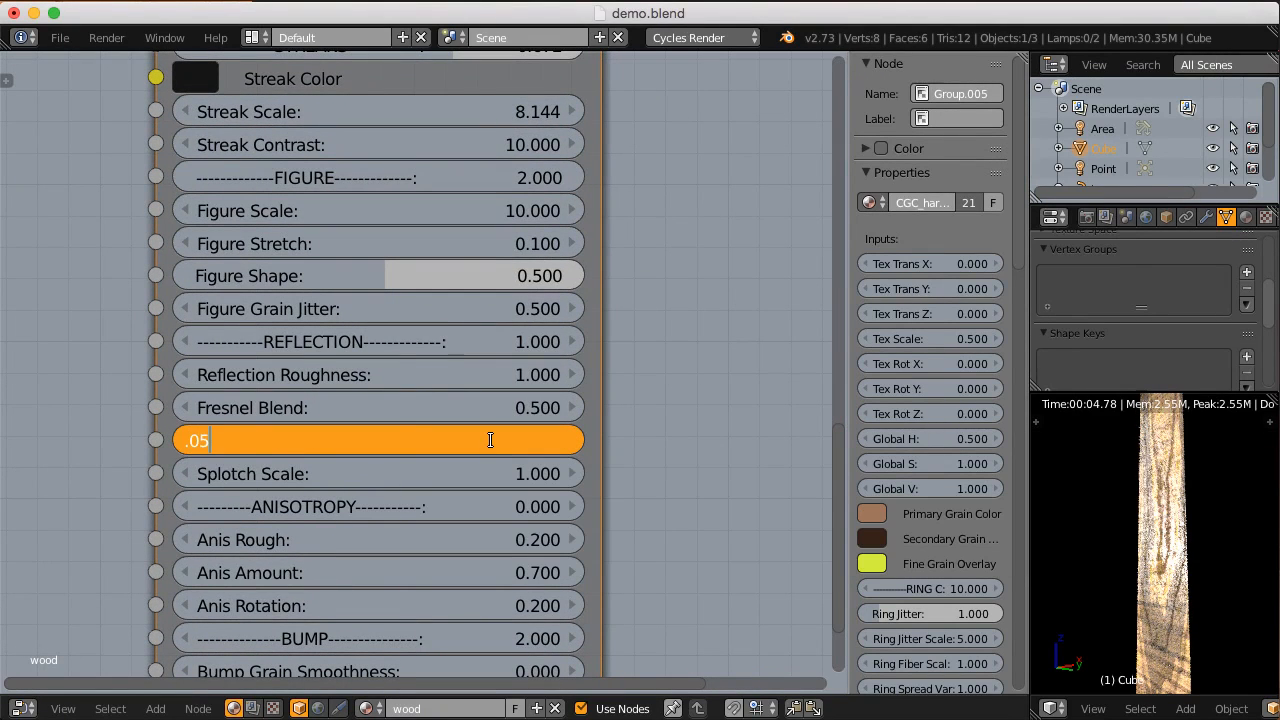
key(Return)
ctrl+middle_drag(772, 462, 575, 410)
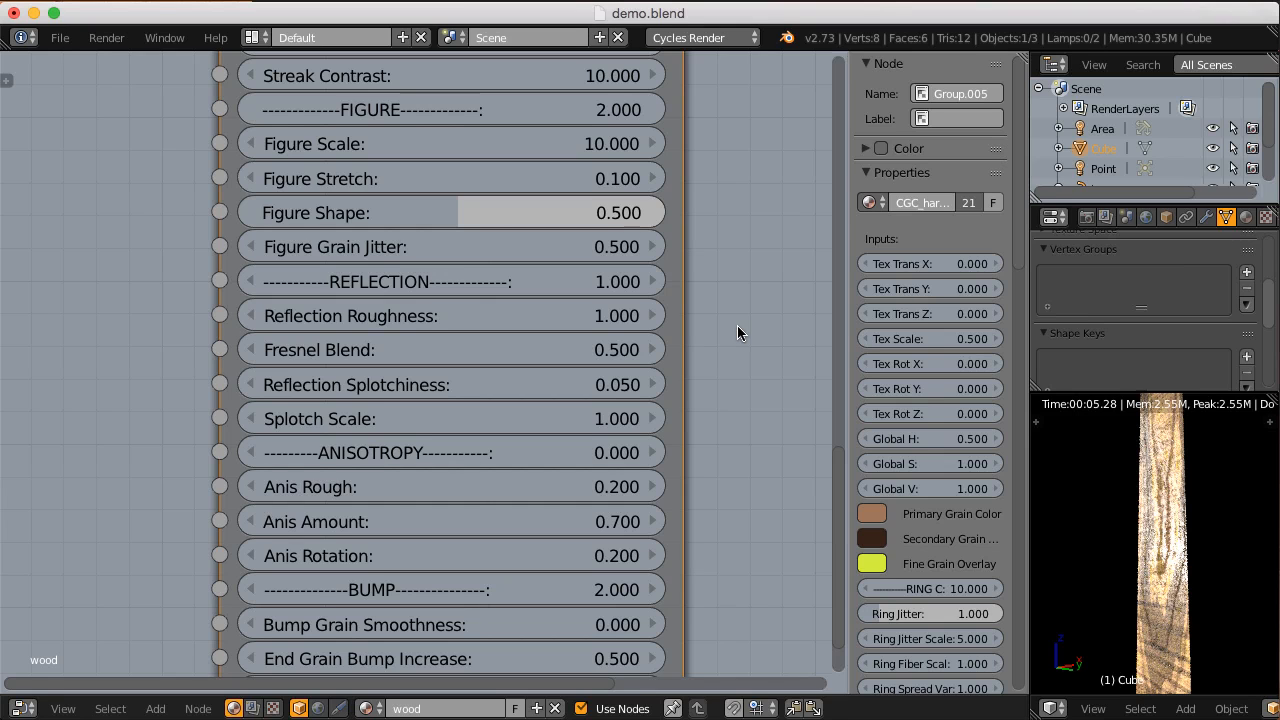
Step: Set the wood node's Anisotropy to 0.5 and view the rendered block's highlight from other angles
scroll(735, 328, up, 2)
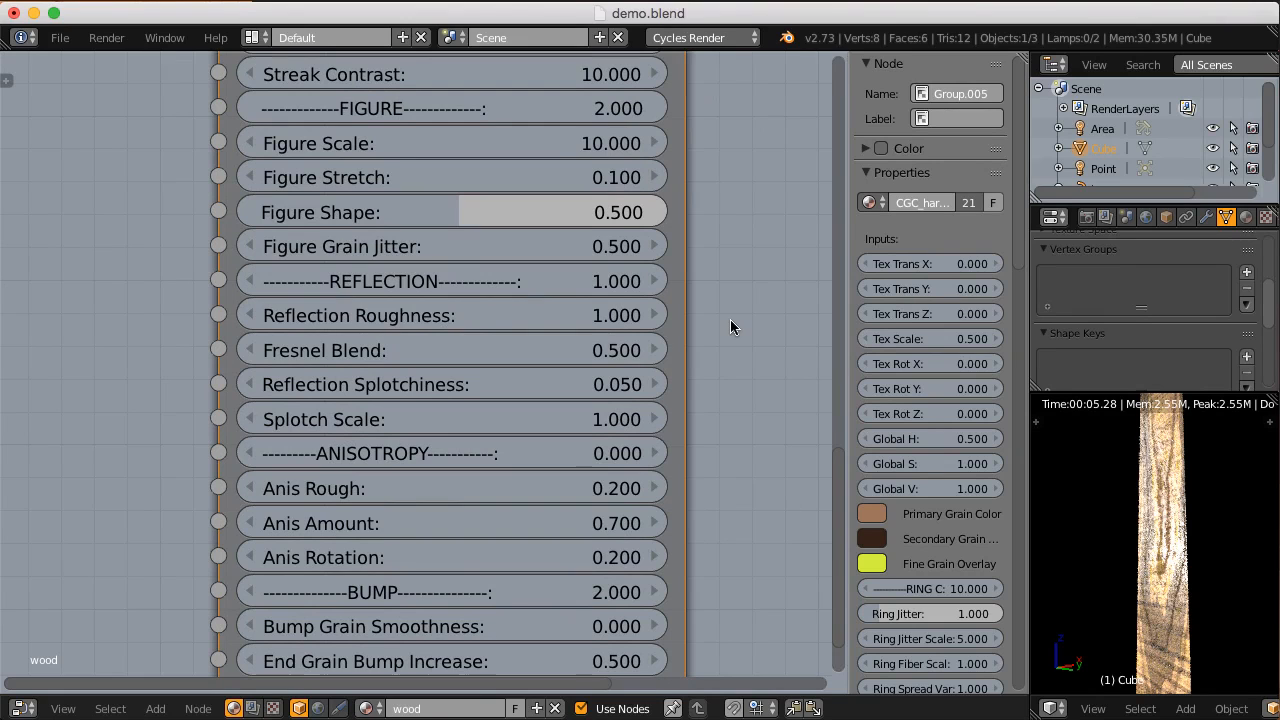
scroll(730, 322, down, 1)
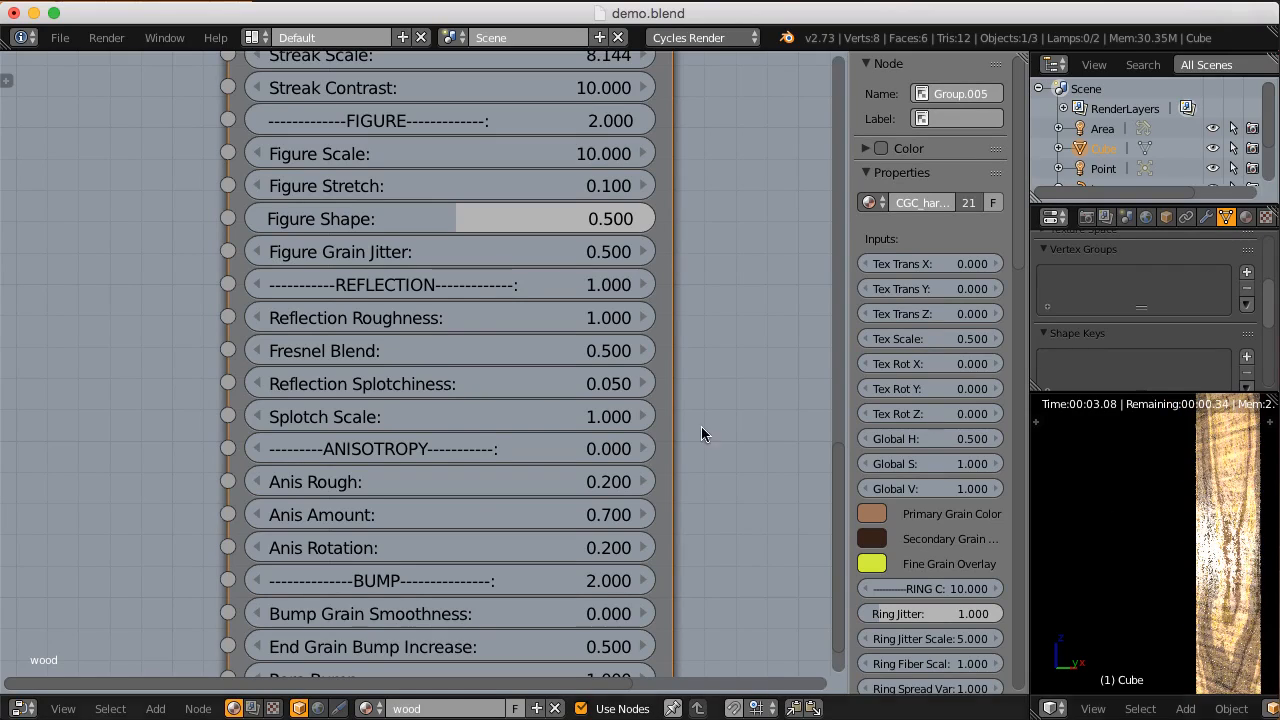
click(417, 449)
key(BackSpace)
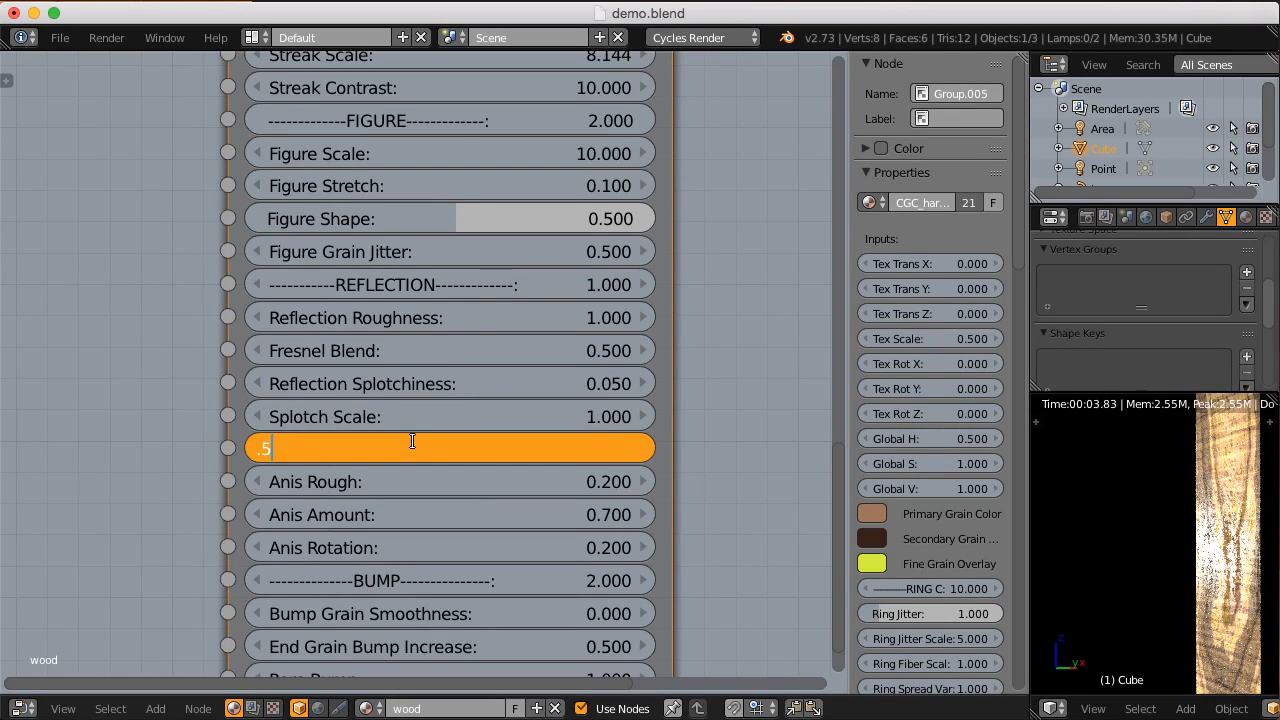
text(0.5)
key(Return)
shift+middle_drag(1138, 484, 1123, 520)
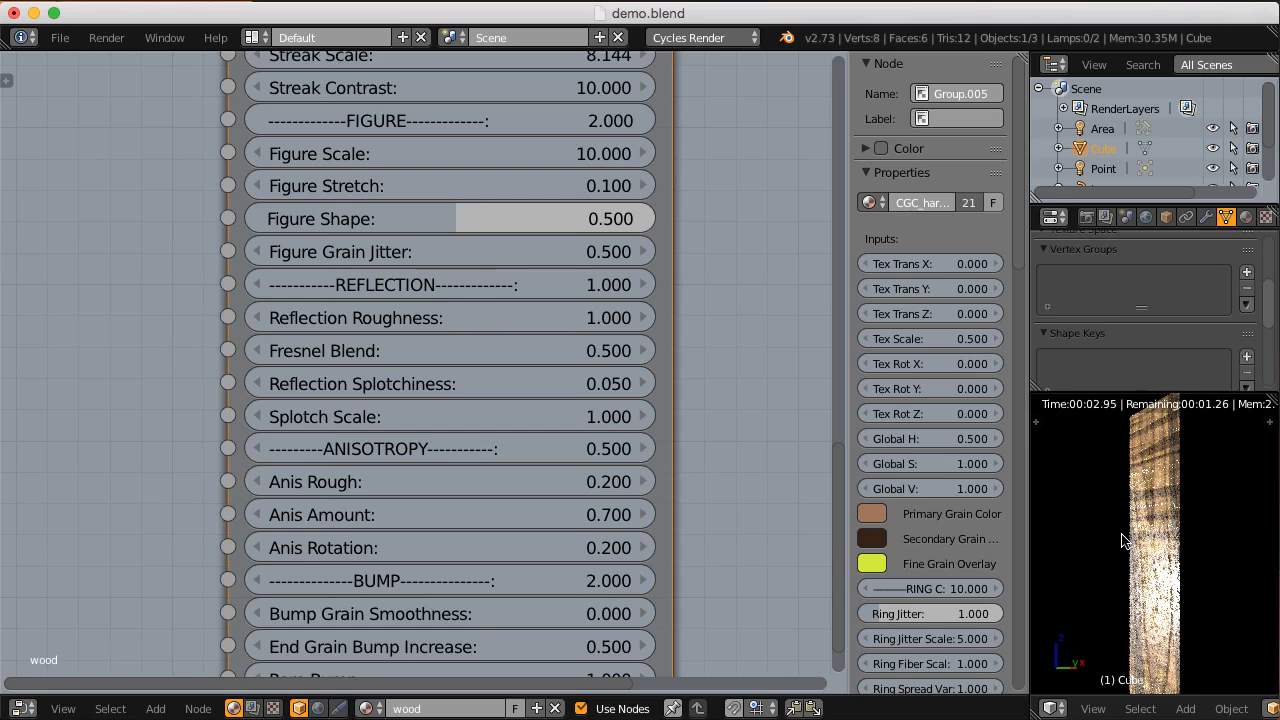
shift+middle_drag(1122, 540, 1160, 537)
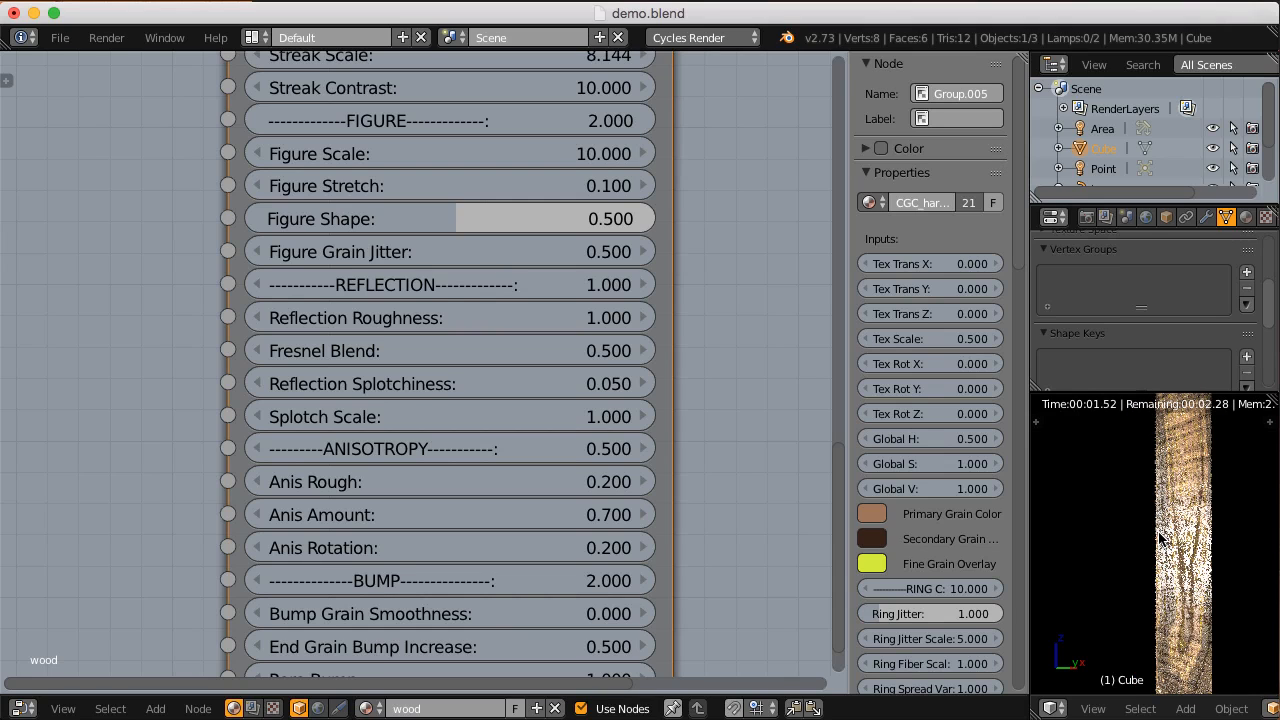
Step: Set Anisotropy to 1 and Reflection to 0 to isolate the anisotropic shading, and view the block from another angle
scroll(636, 449, down, 1)
click(495, 437)
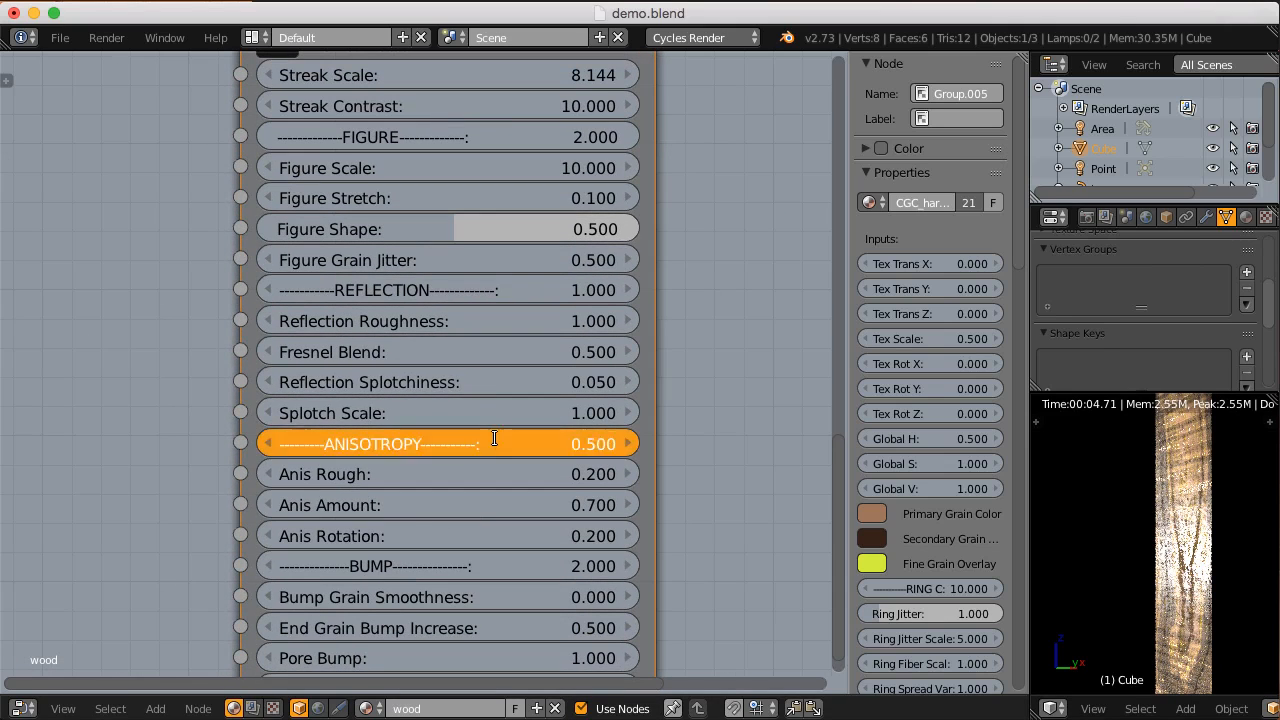
text(1)
key(Return)
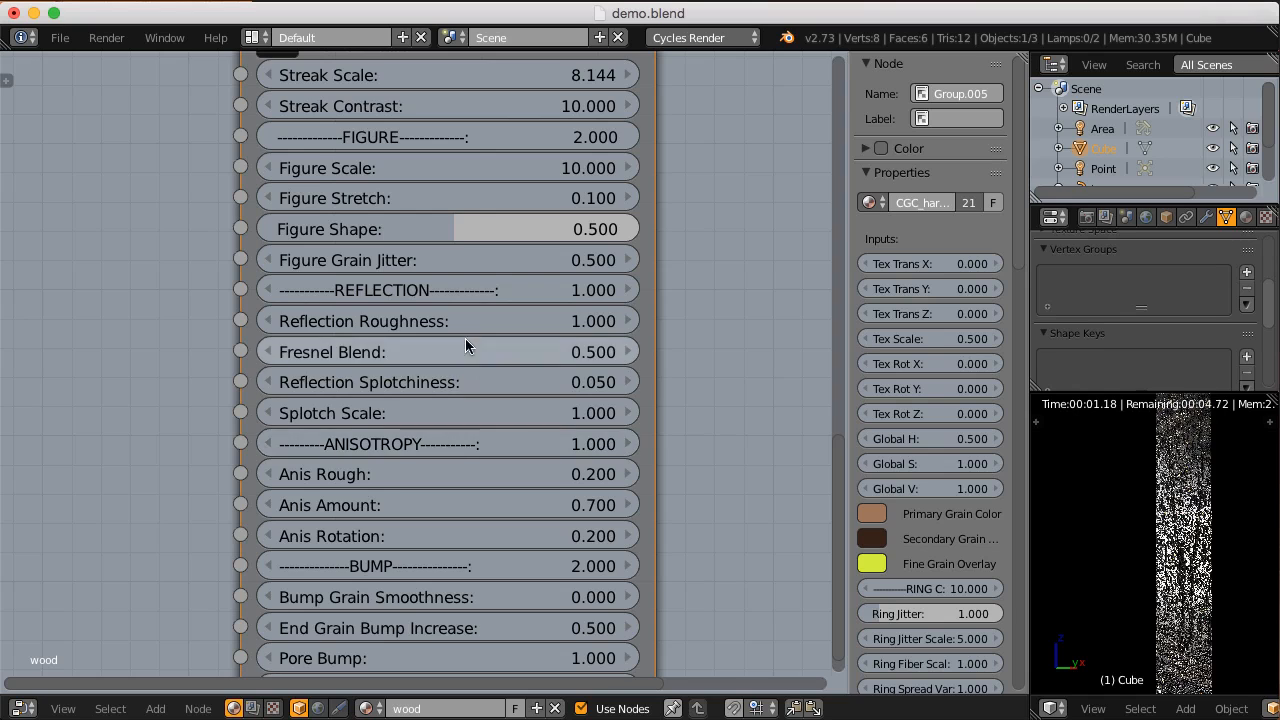
middle_drag(455, 322, 453, 336)
click(460, 310)
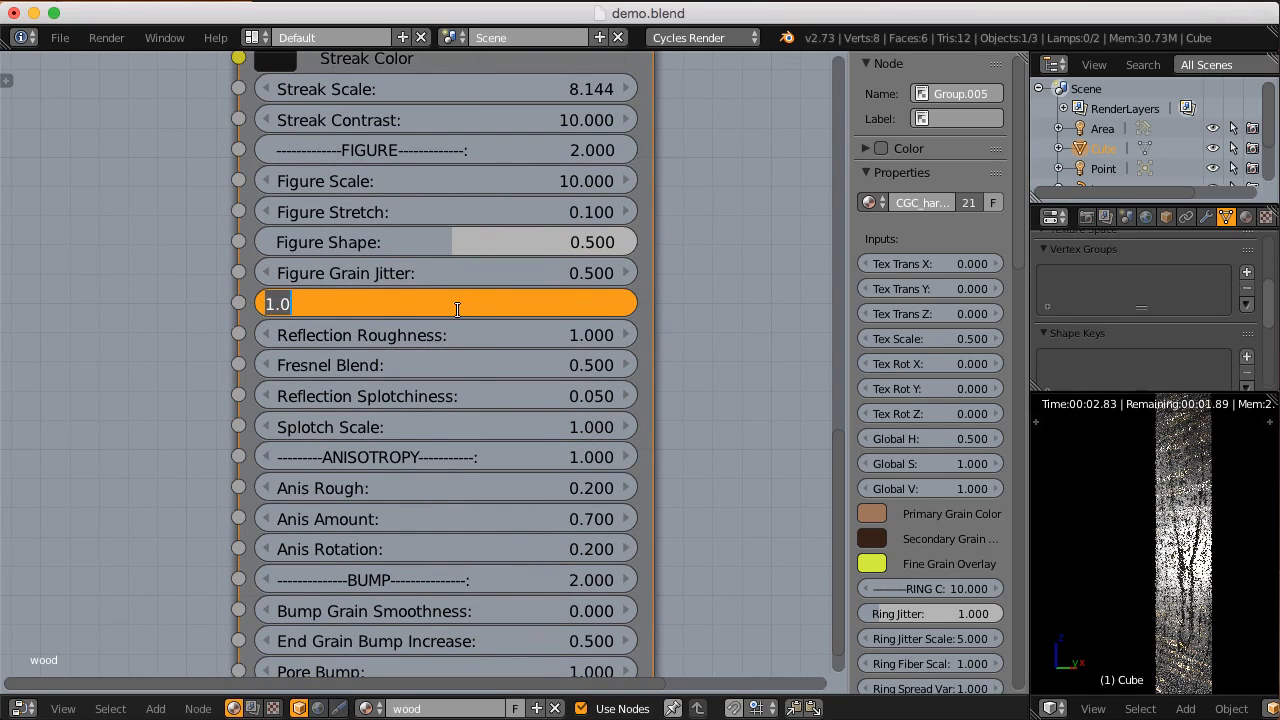
text(0)
key(Return)
middle_drag(1196, 556, 1192, 490)
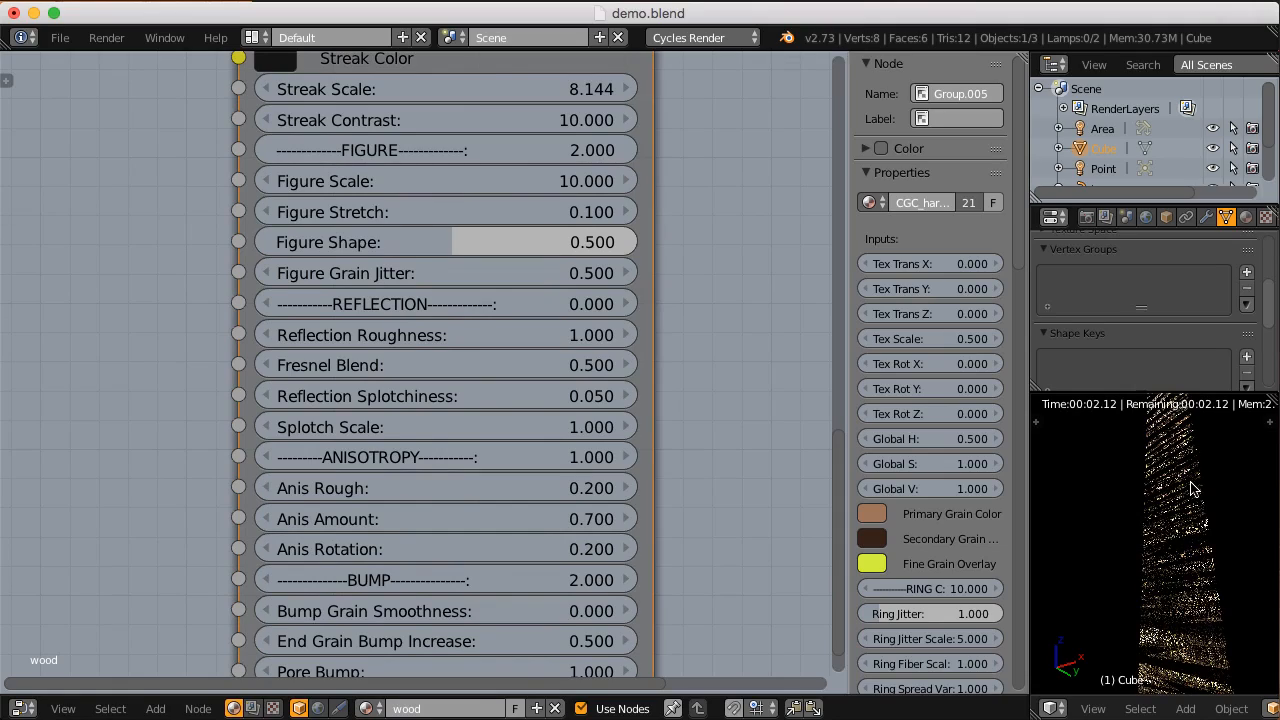
Step: Try an Anis Rough value of 0.1, and settle on 0.3
middle_drag(710, 482, 657, 498)
middle_drag(472, 502, 503, 455)
click(503, 454)
key(BackSpace)
text(0.1)
key(Return)
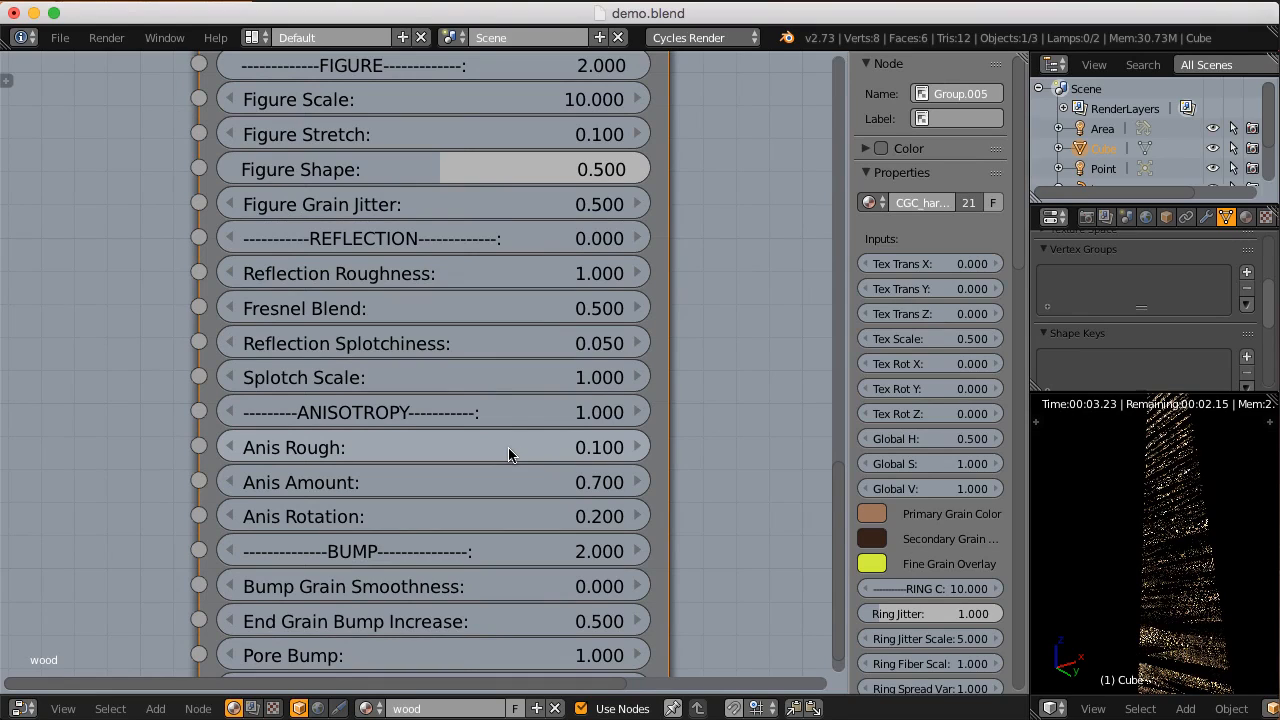
click(507, 448)
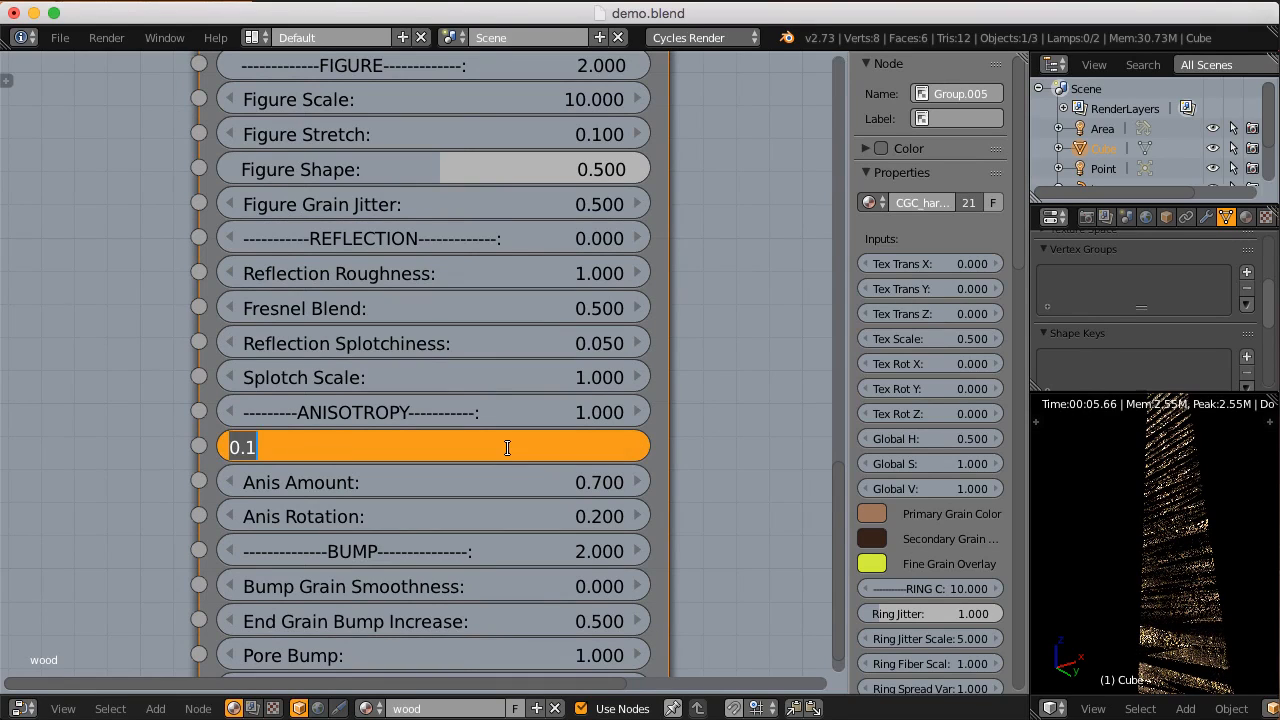
key(BackSpace)
text(0.3)
key(Return)
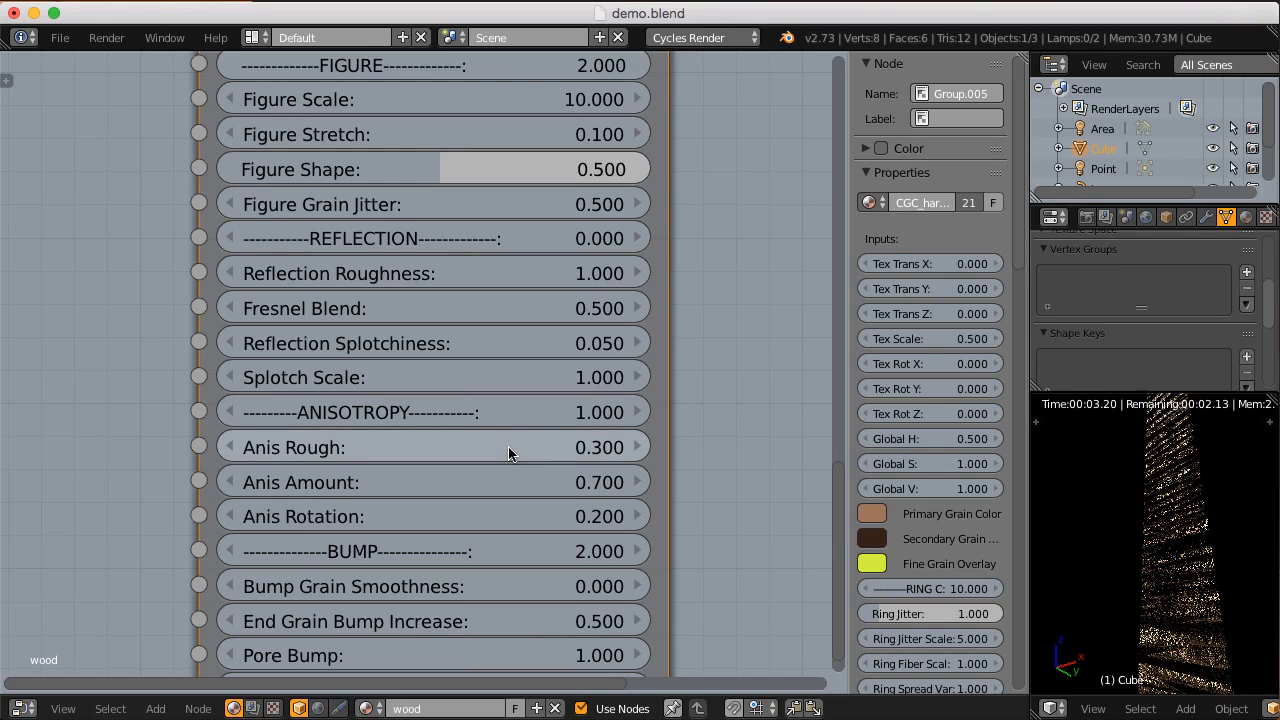
Step: Try an Anis Amount of 0.2, and set it back to 0.7
click(444, 482)
key(BackSpace)
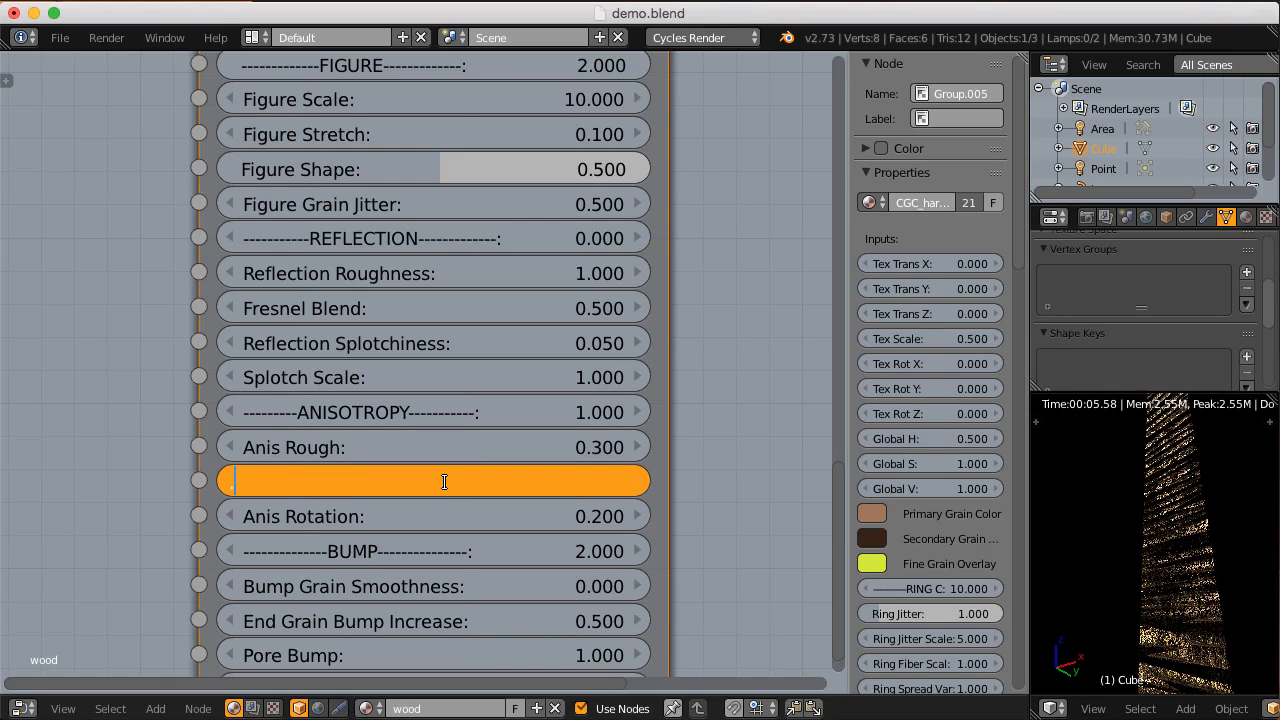
text(.2)
key(Return)
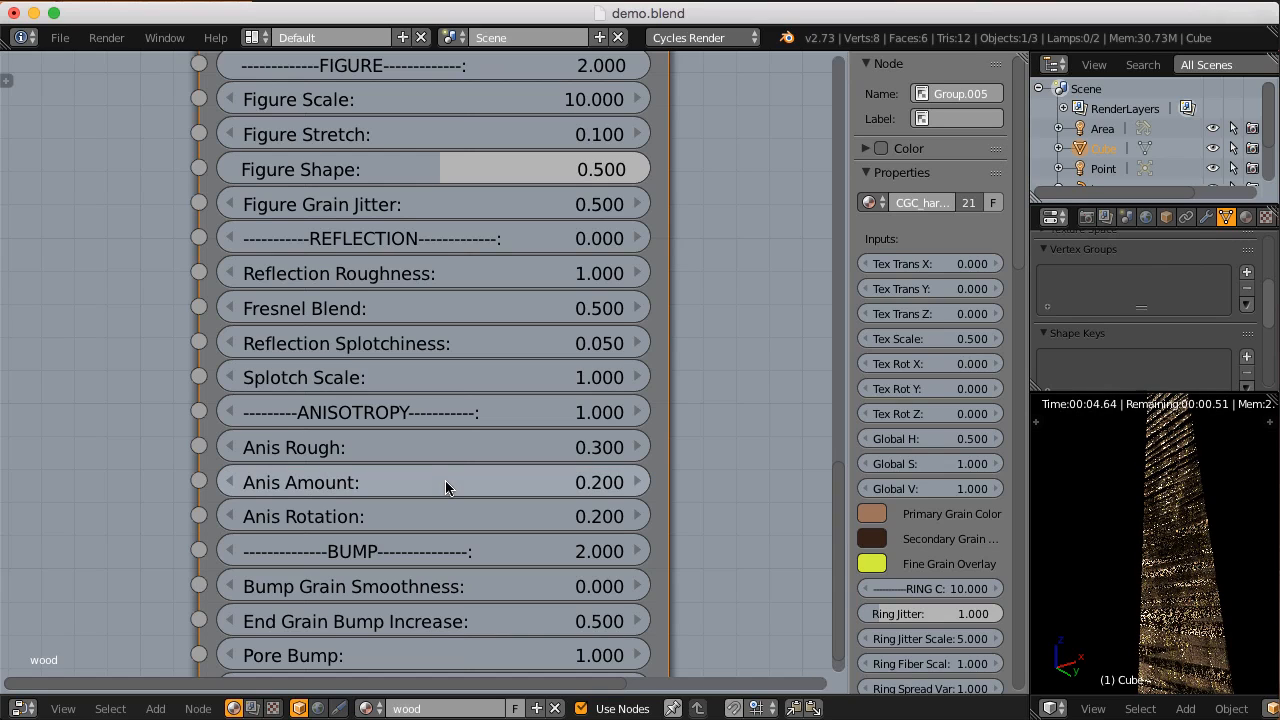
click(404, 482)
text(.)
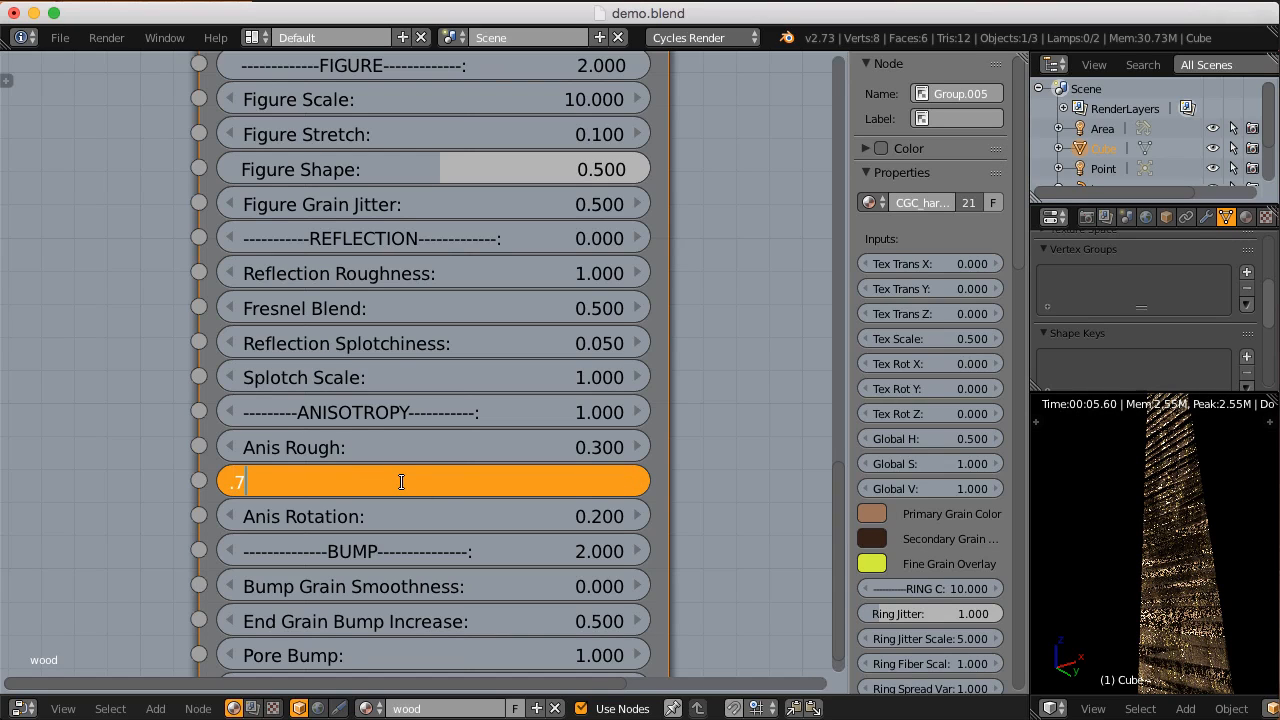
text(7)
key(Return)
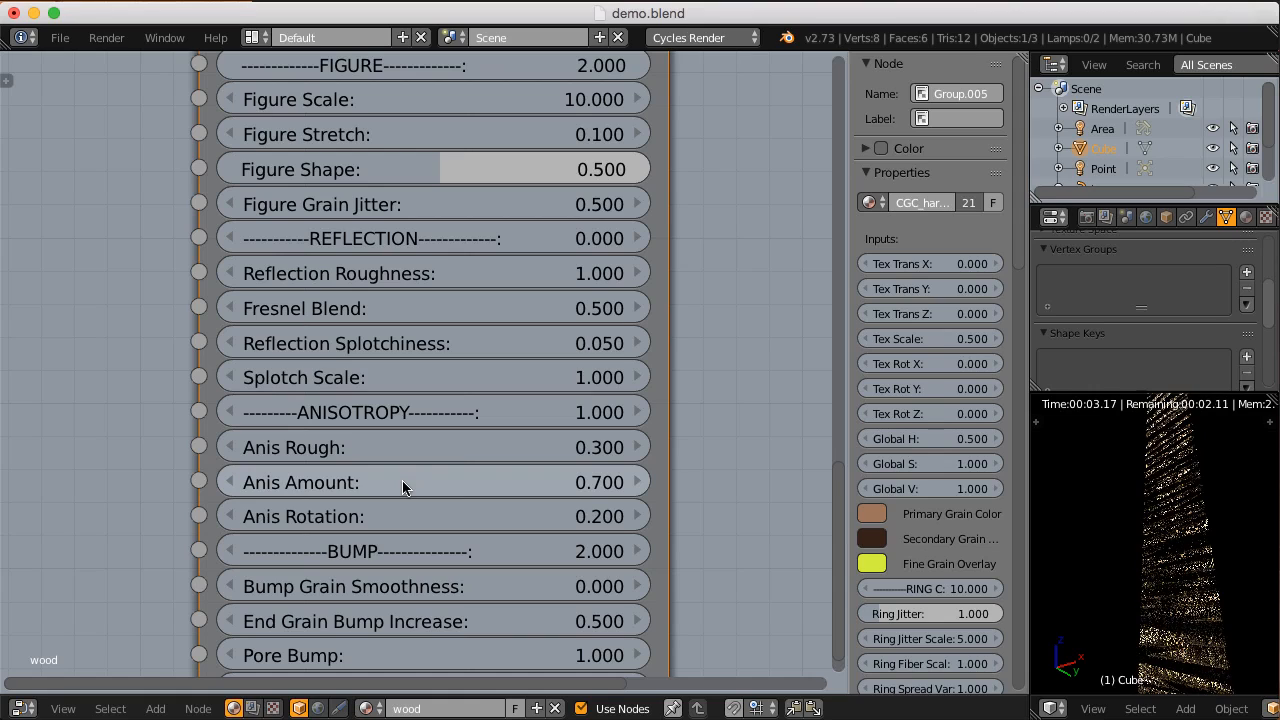
Step: Try an Anis Rotation of 0, and set it back to 0.2
click(397, 516)
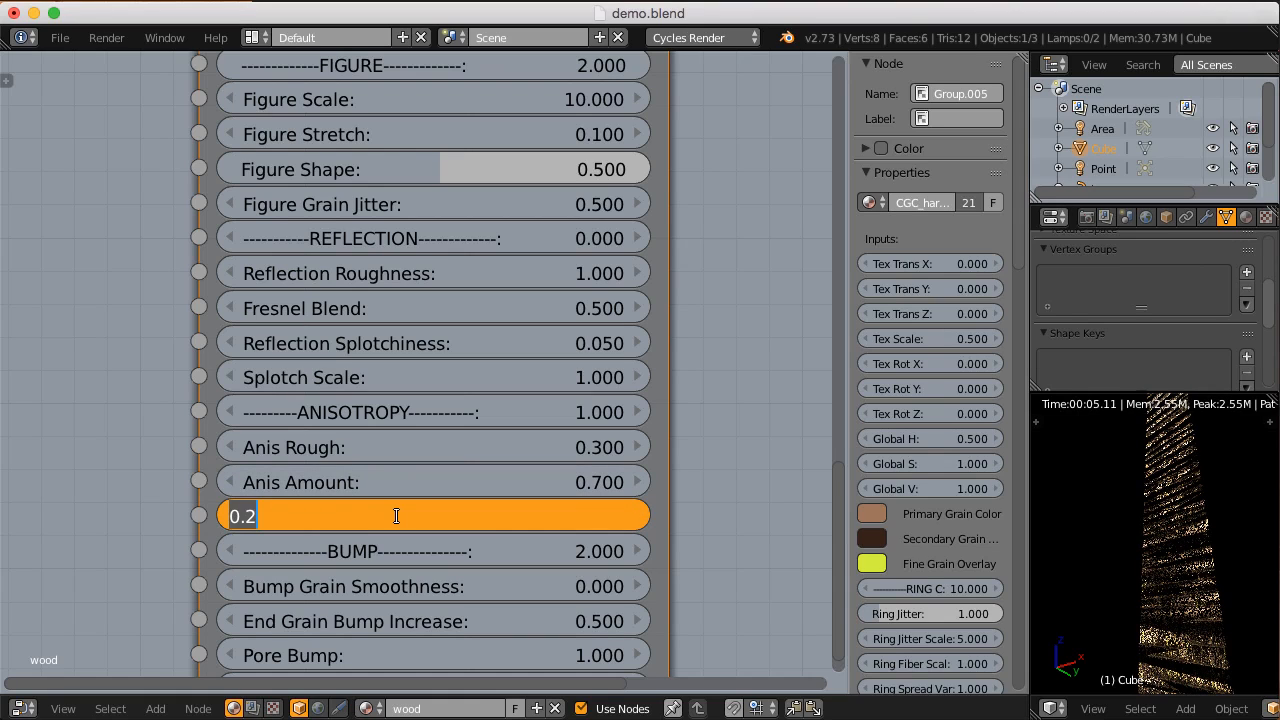
text(0)
key(Return)
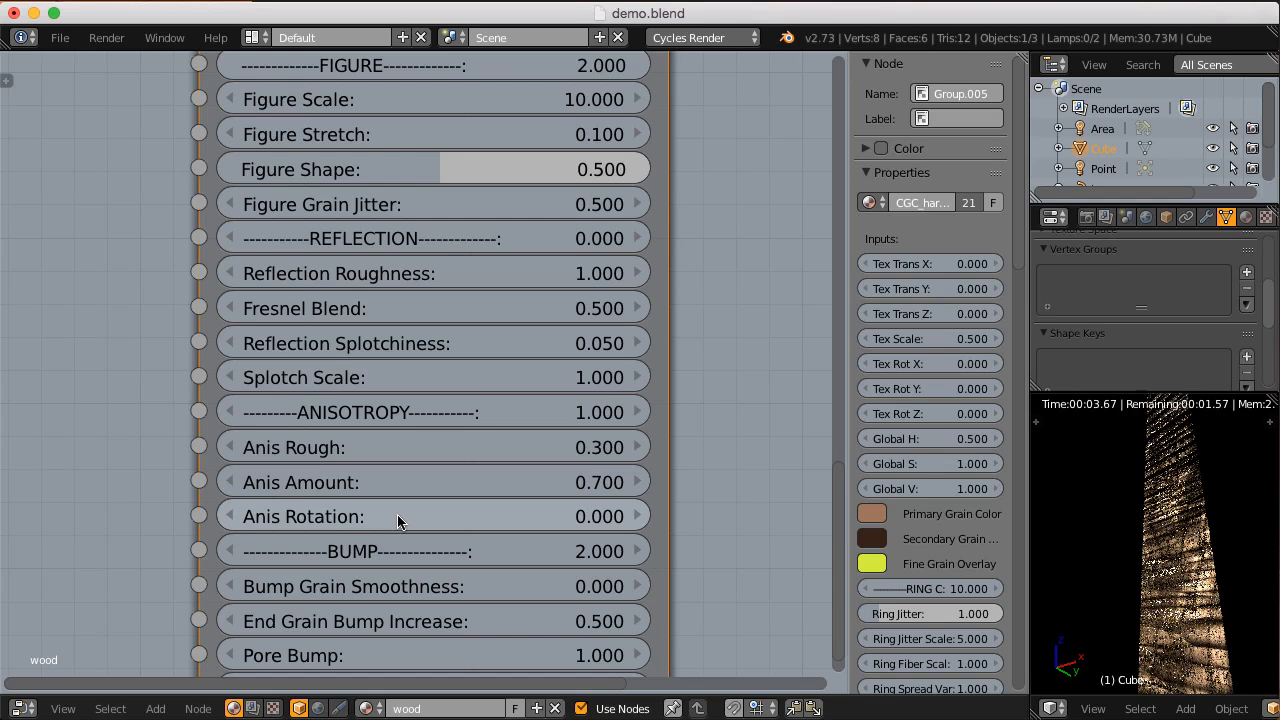
click(397, 516)
key(BackSpace)
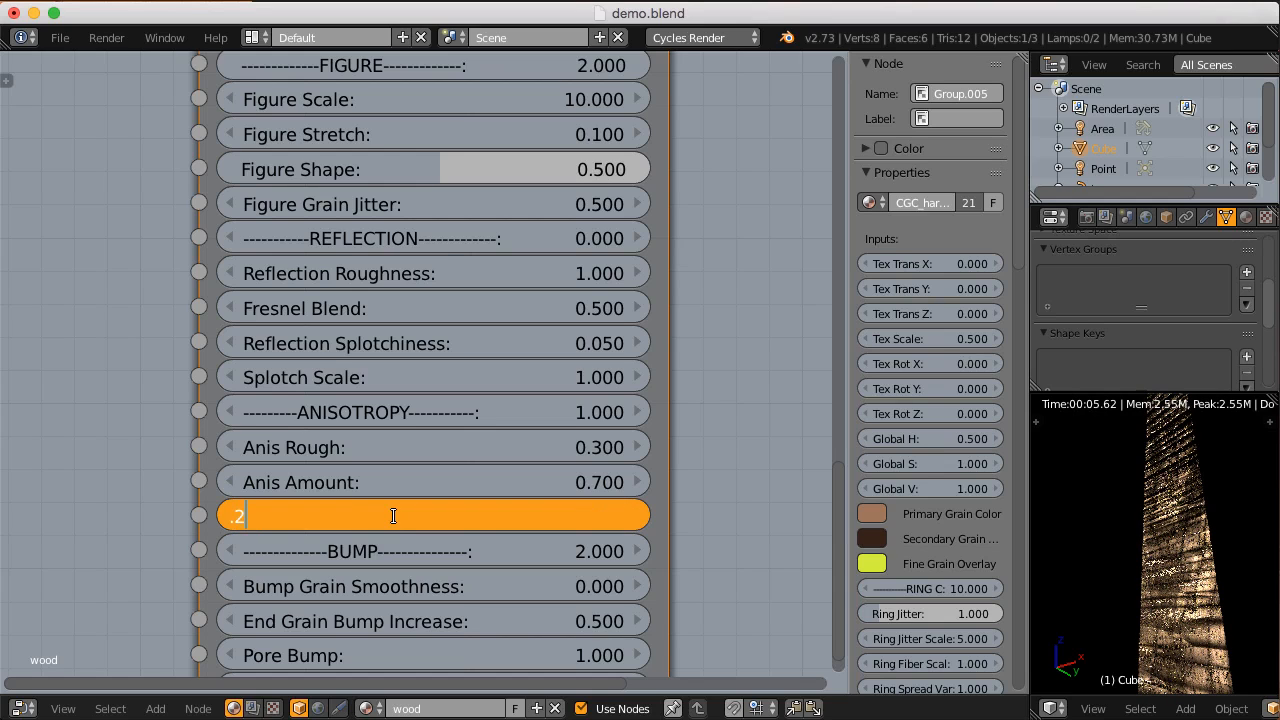
text(0.2)
key(Return)
Step: Blend the two reflection types by setting the wood node's Anisotropy to 0.5 and Reflection to 1
scroll(397, 516, down, 2)
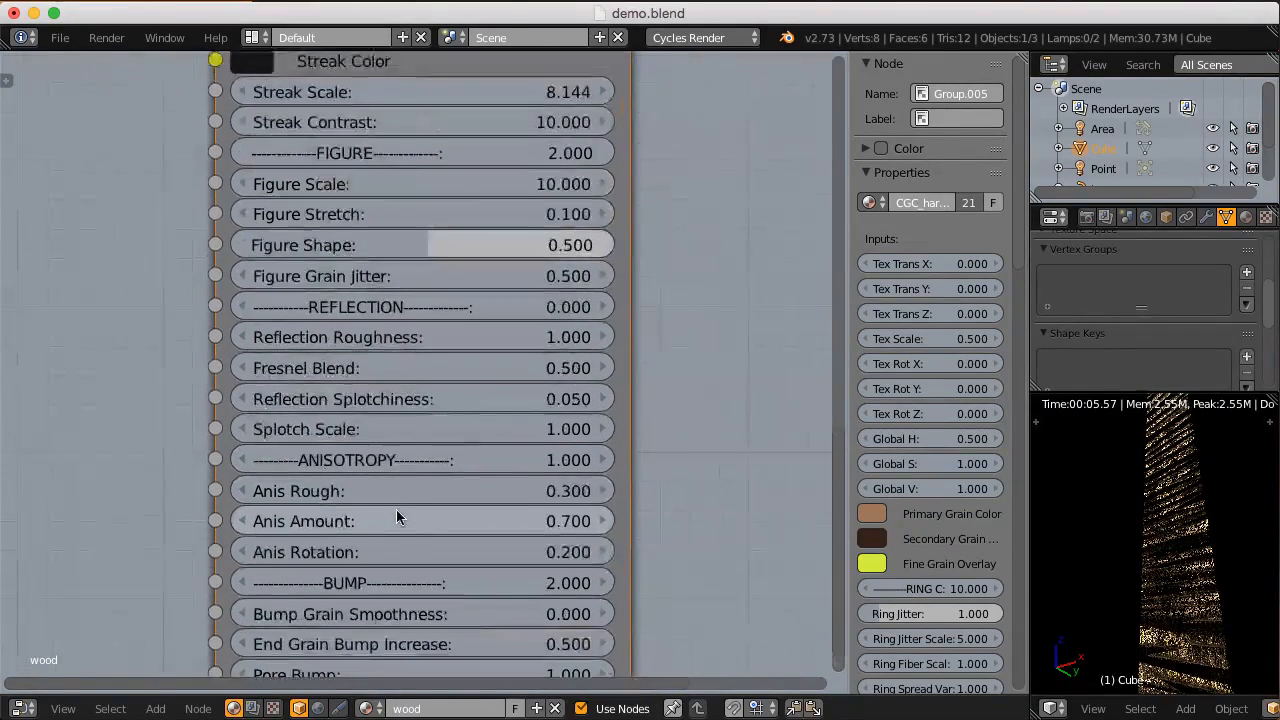
click(400, 463)
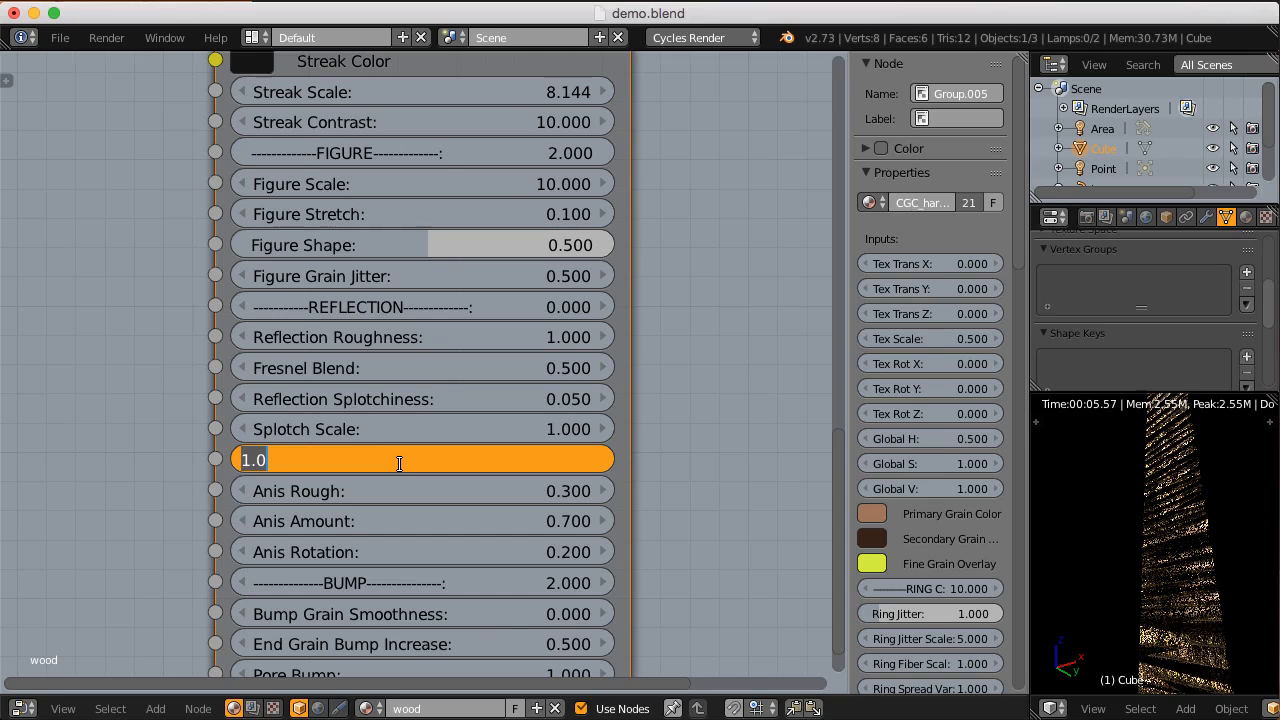
text(.5)
key(Return)
click(399, 460)
text(.5)
key(Return)
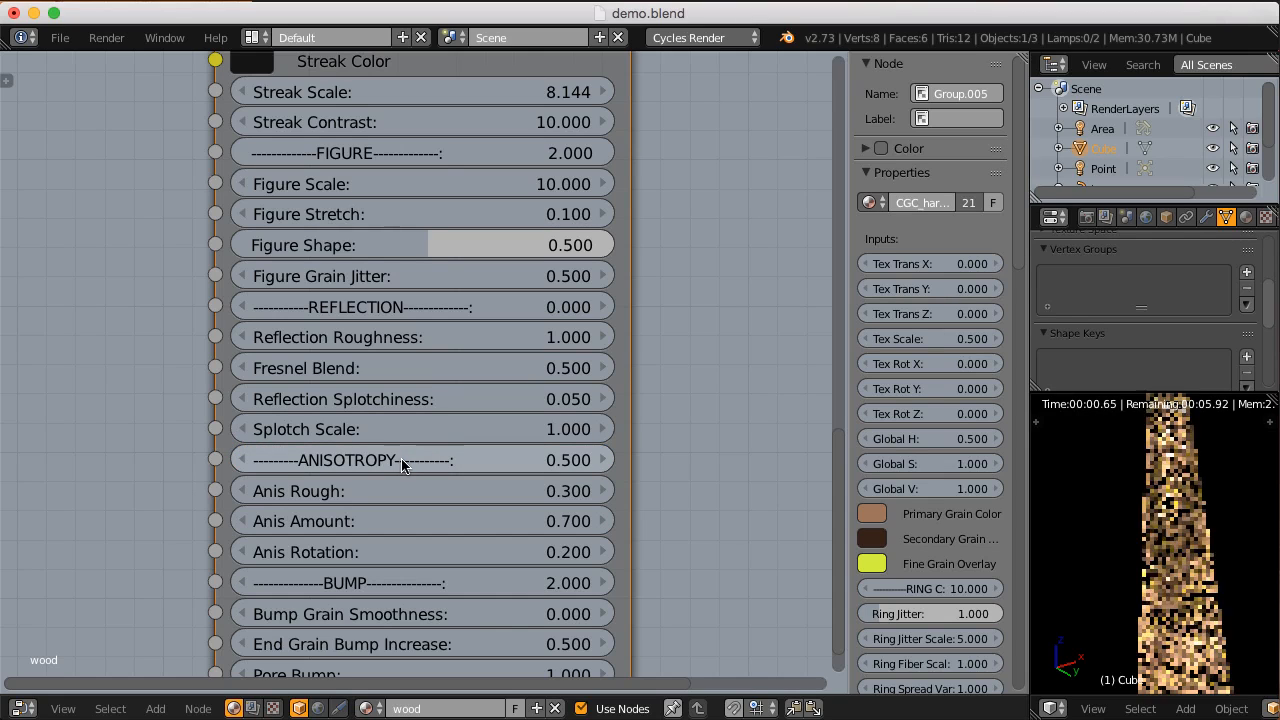
click(408, 349)
text(1)
key(Return)
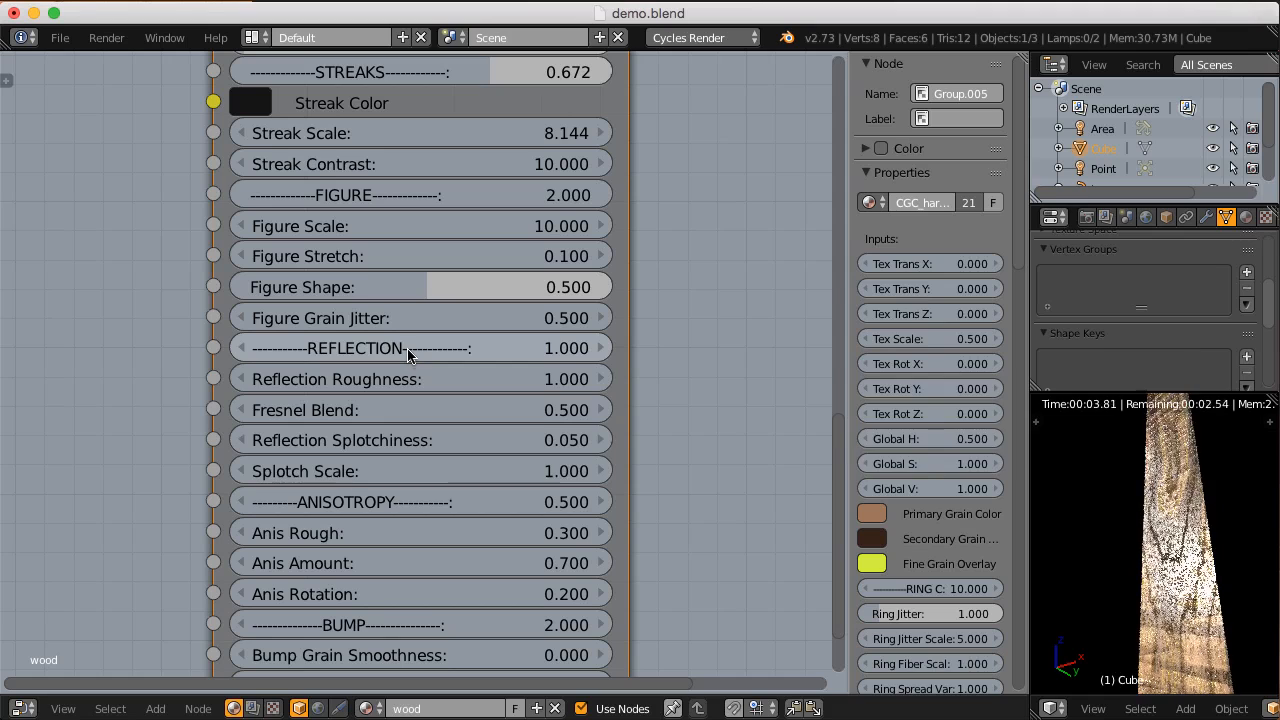
Step: Hide the area lamp in the scene and view the rendered block from another angle
click(1212, 128)
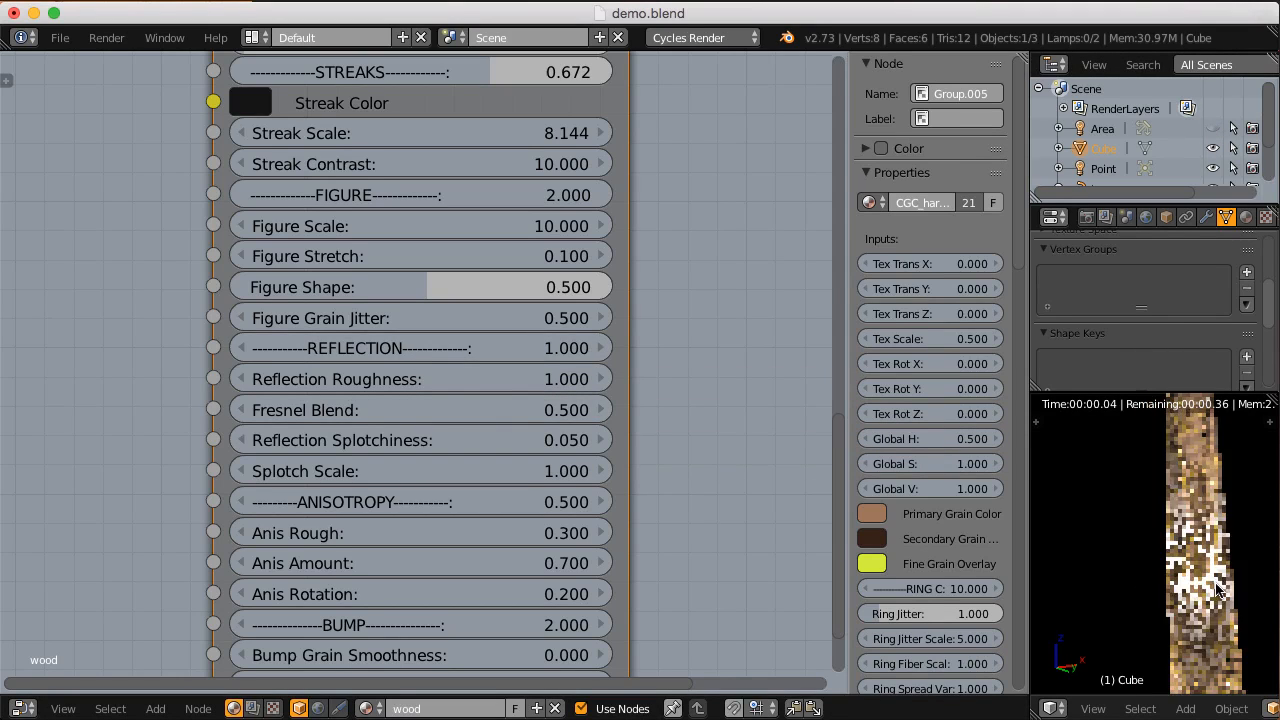
shift+middle_drag(1210, 570, 1080, 562)
middle_drag(540, 545, 557, 427)
middle_drag(1088, 534, 1094, 533)
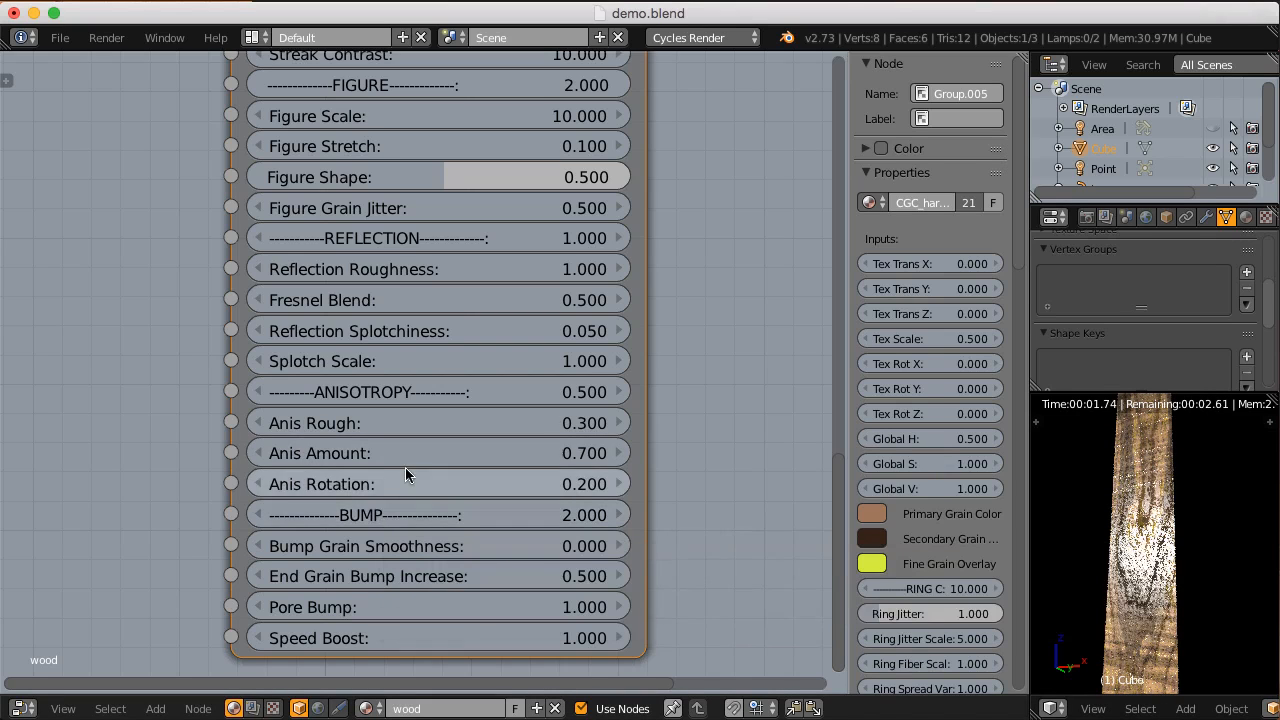
middle_drag(598, 270, 569, 371)
ctrl+shift+click(608, 340)
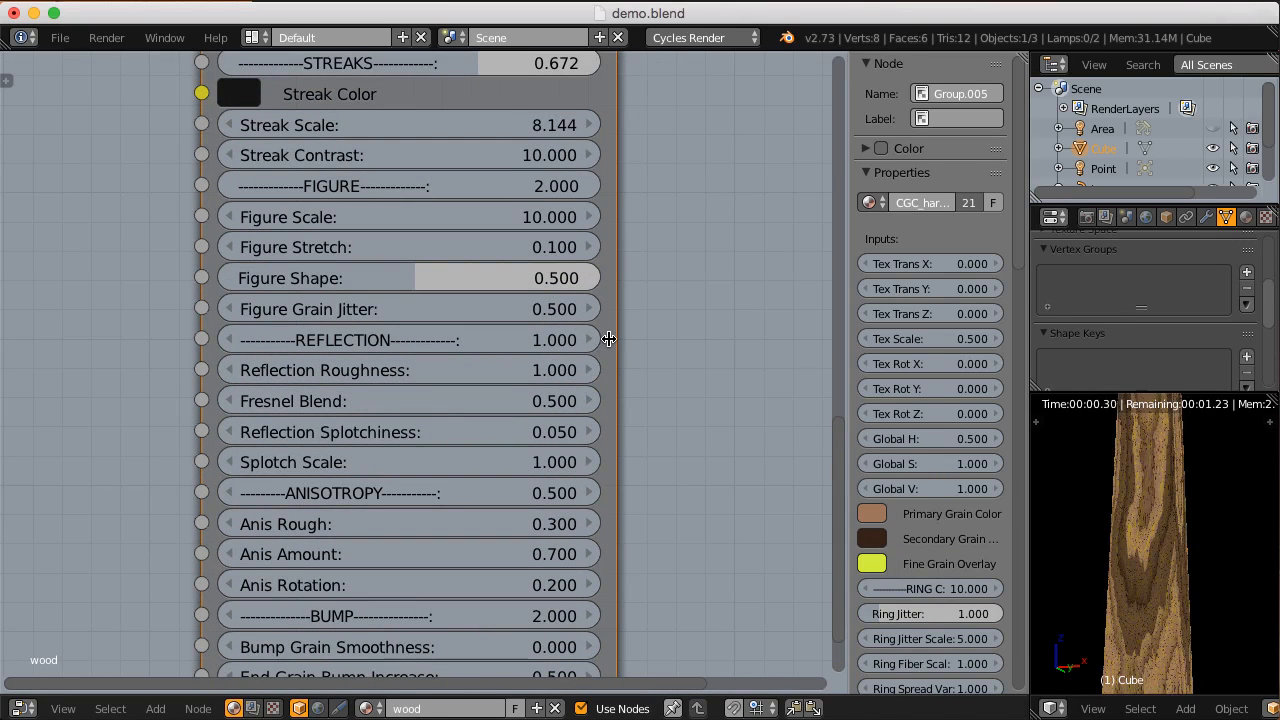
Step: Preview the hardwood node's Normal output on the block and reset its Figure value to 0
ctrl+shift+click(609, 338)
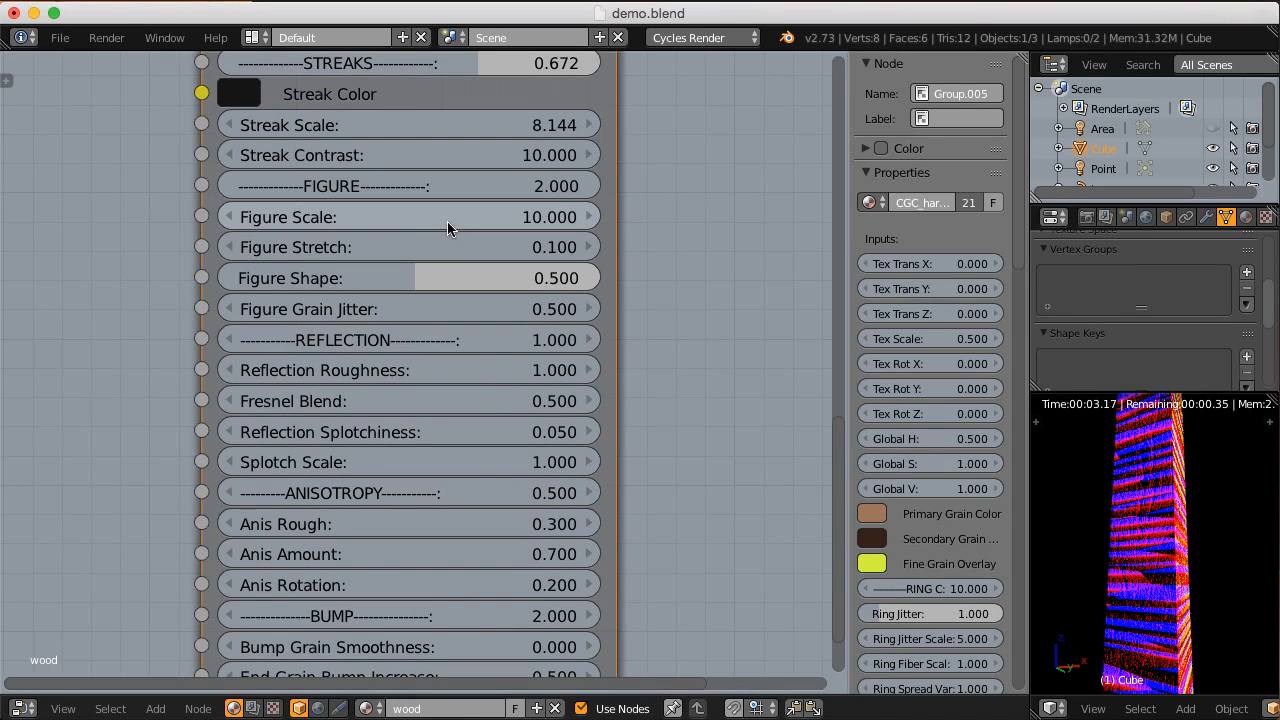
key(BackSpace)
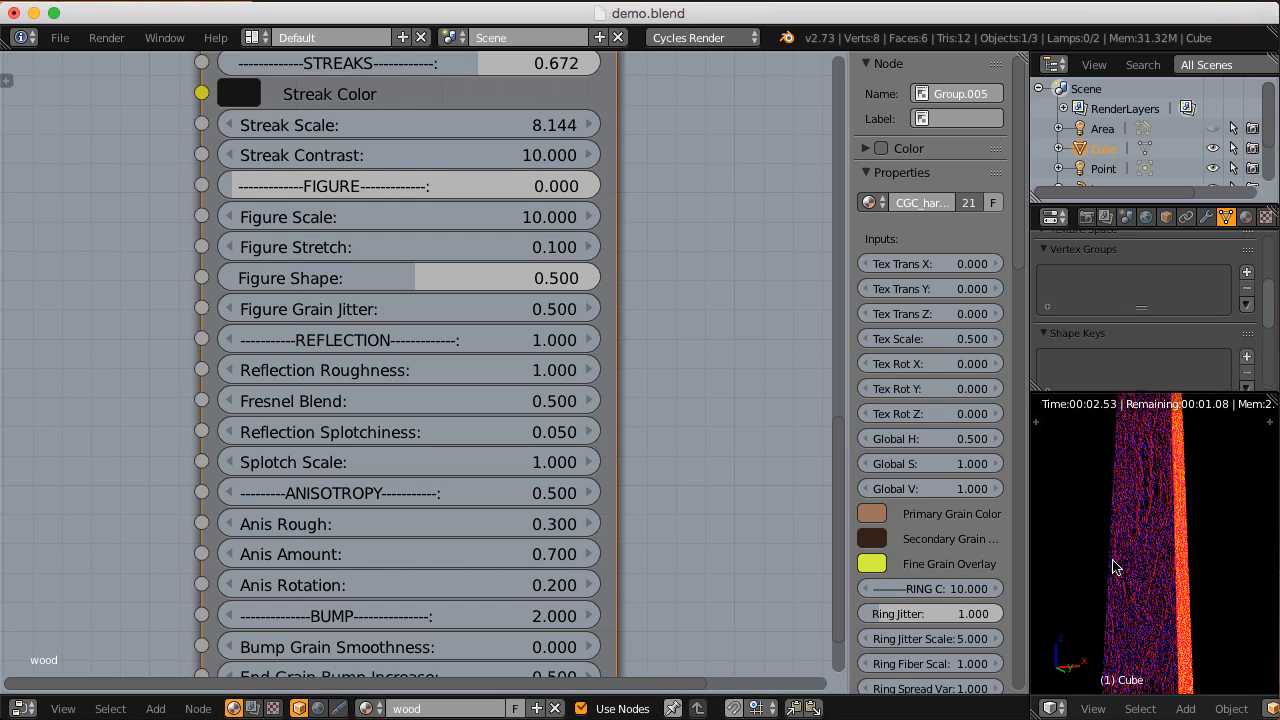
scroll(1110, 577, up, 3)
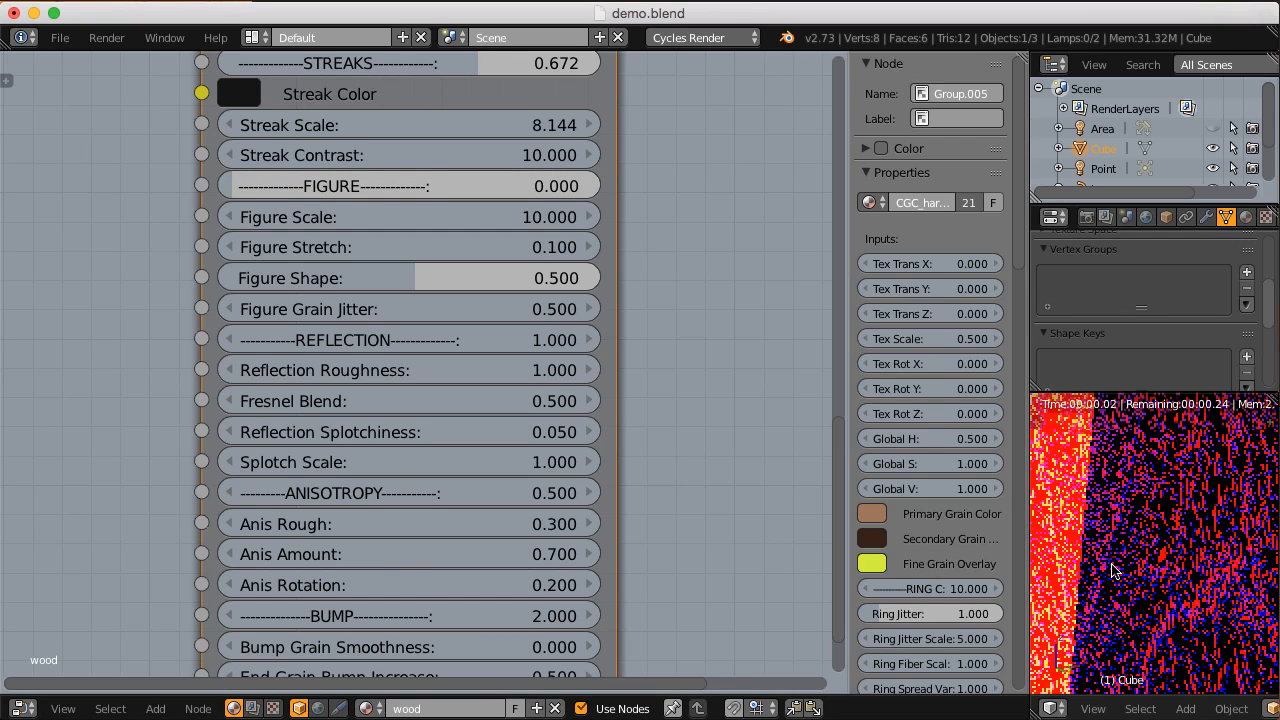
scroll(1116, 567, right, 5)
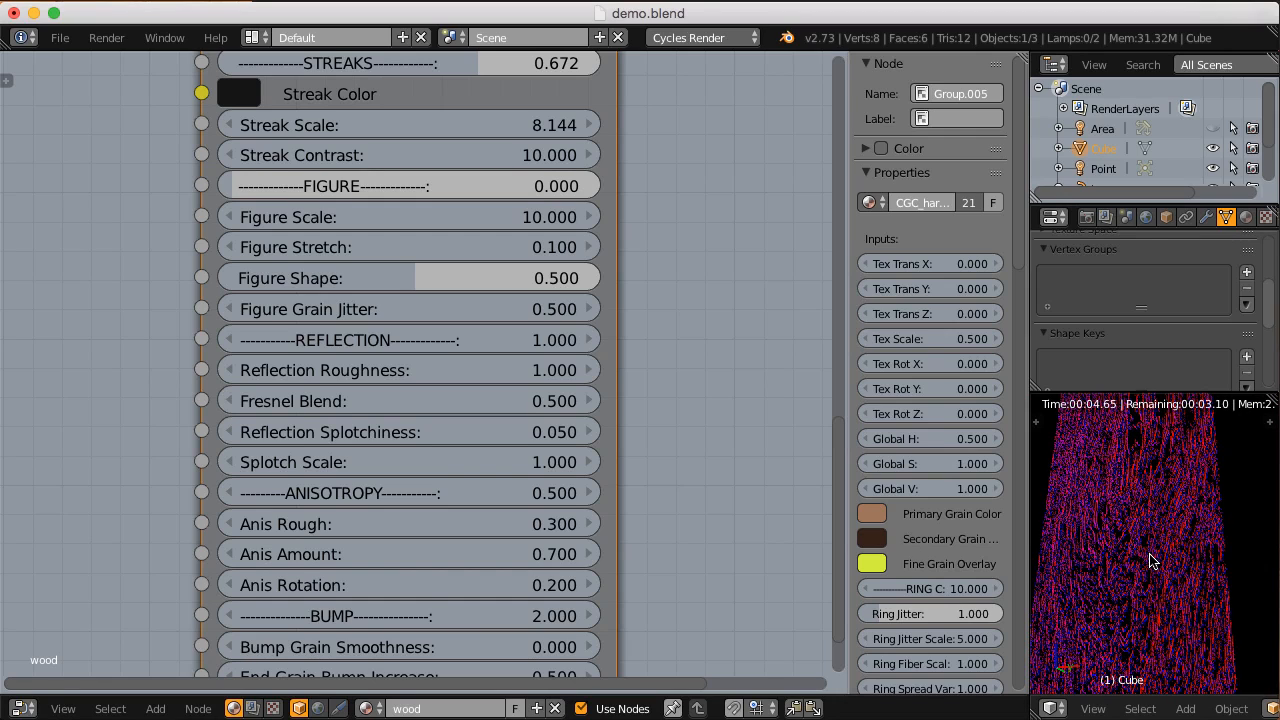
Step: Try a Bump value of 0.2 on the hardwood node, and set it to 1
scroll(637, 534, down, 4)
click(468, 515)
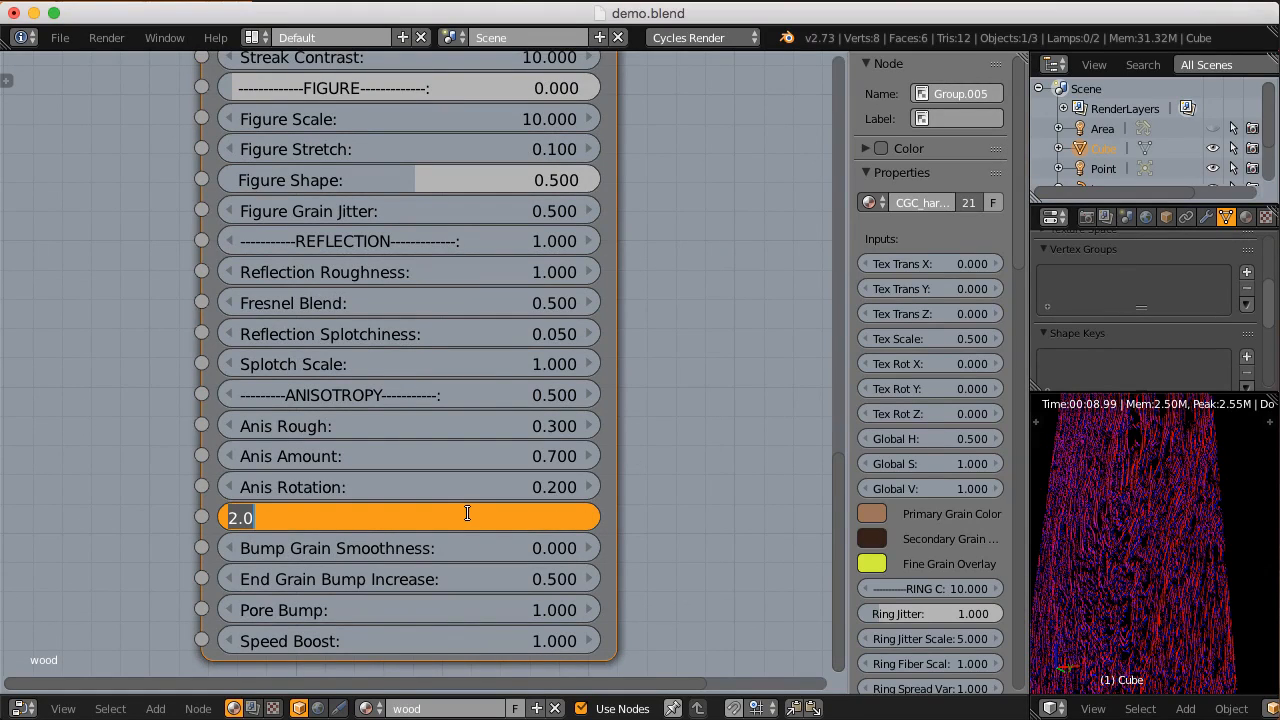
text(.2)
key(Return)
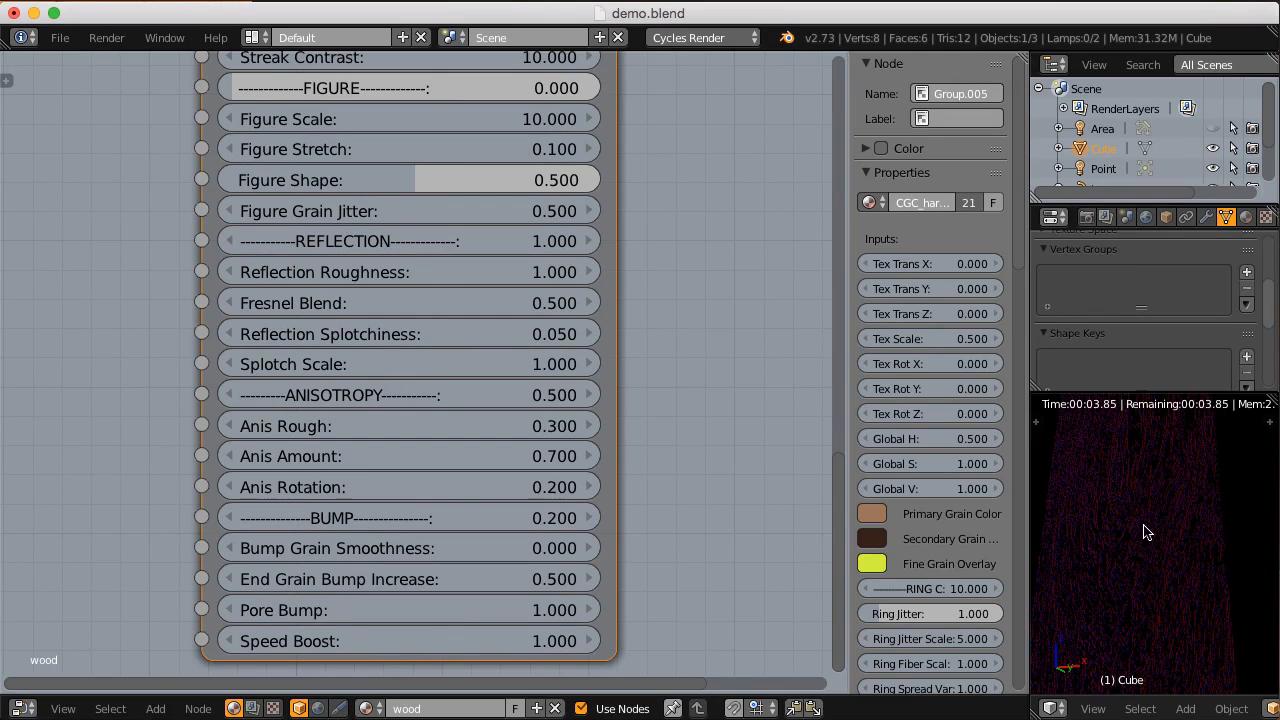
click(388, 520)
text(1)
key(Return)
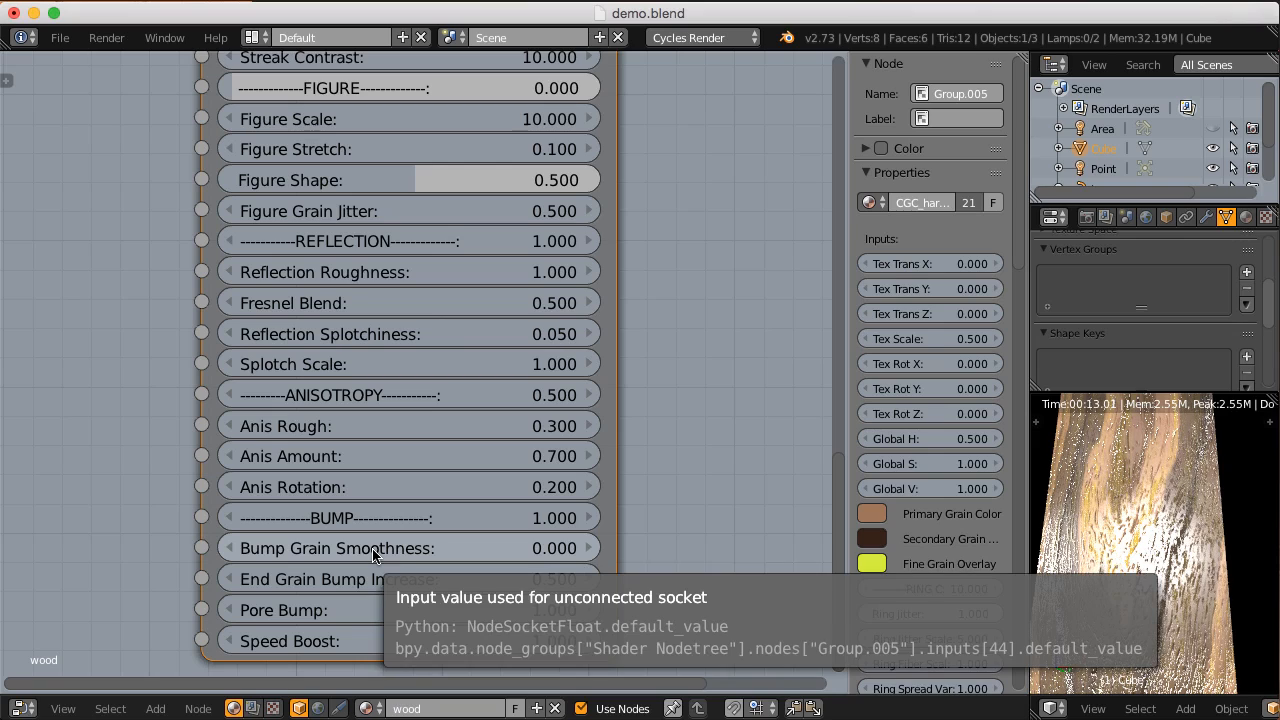
Step: Try Bump Grain Smoothness values of 0.5 and 1, and set it to 0.1
click(448, 548)
key(BackSpace)
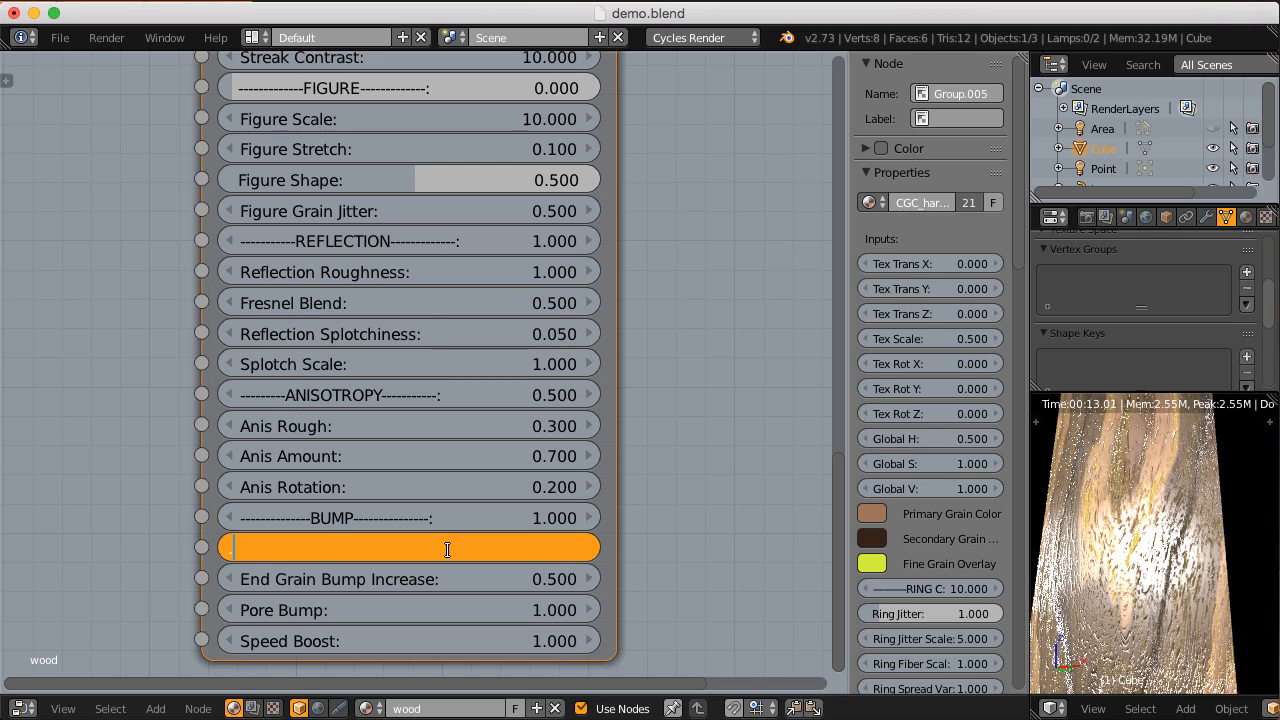
text(0.5)
key(Return)
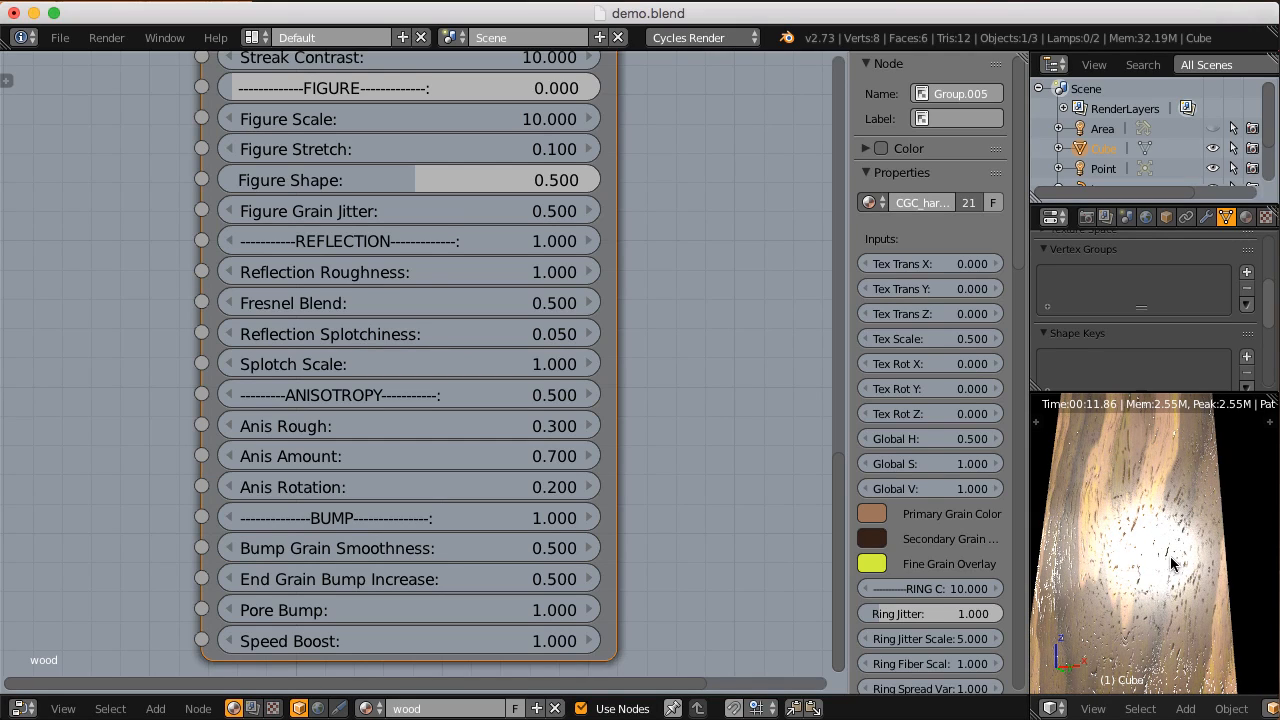
click(468, 547)
text(1)
key(Return)
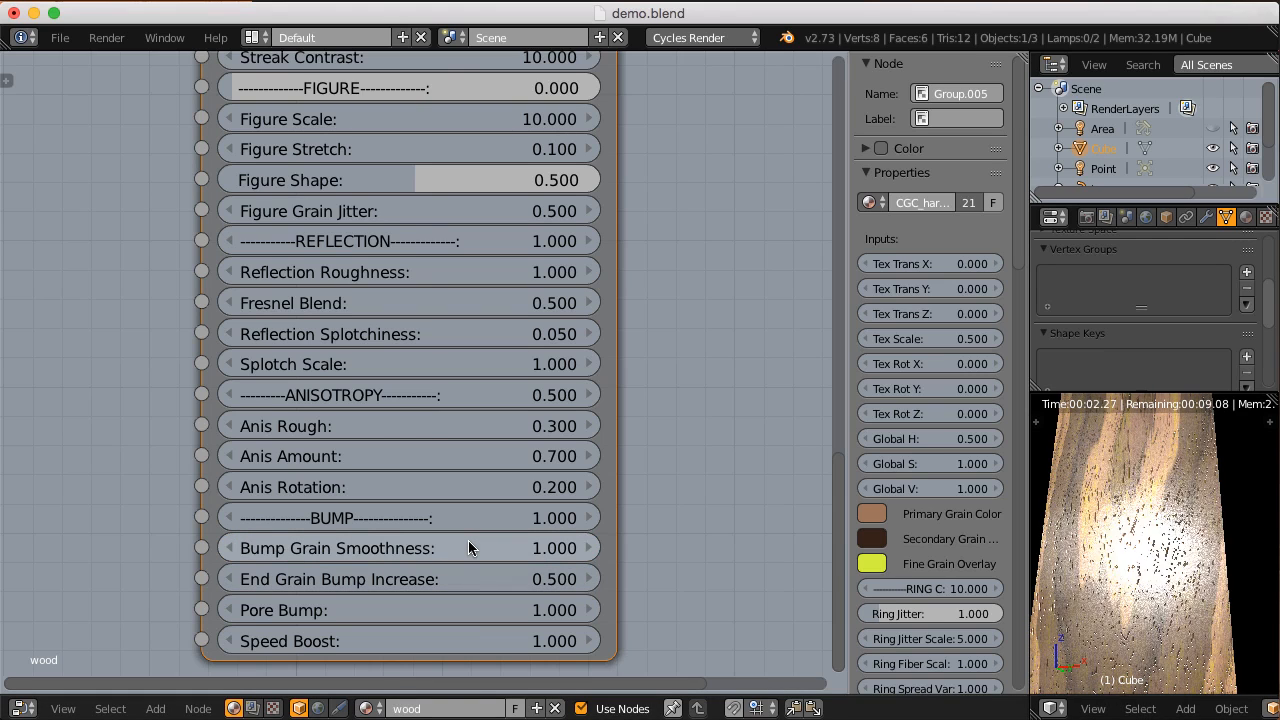
click(468, 547)
text(0.1)
key(Return)
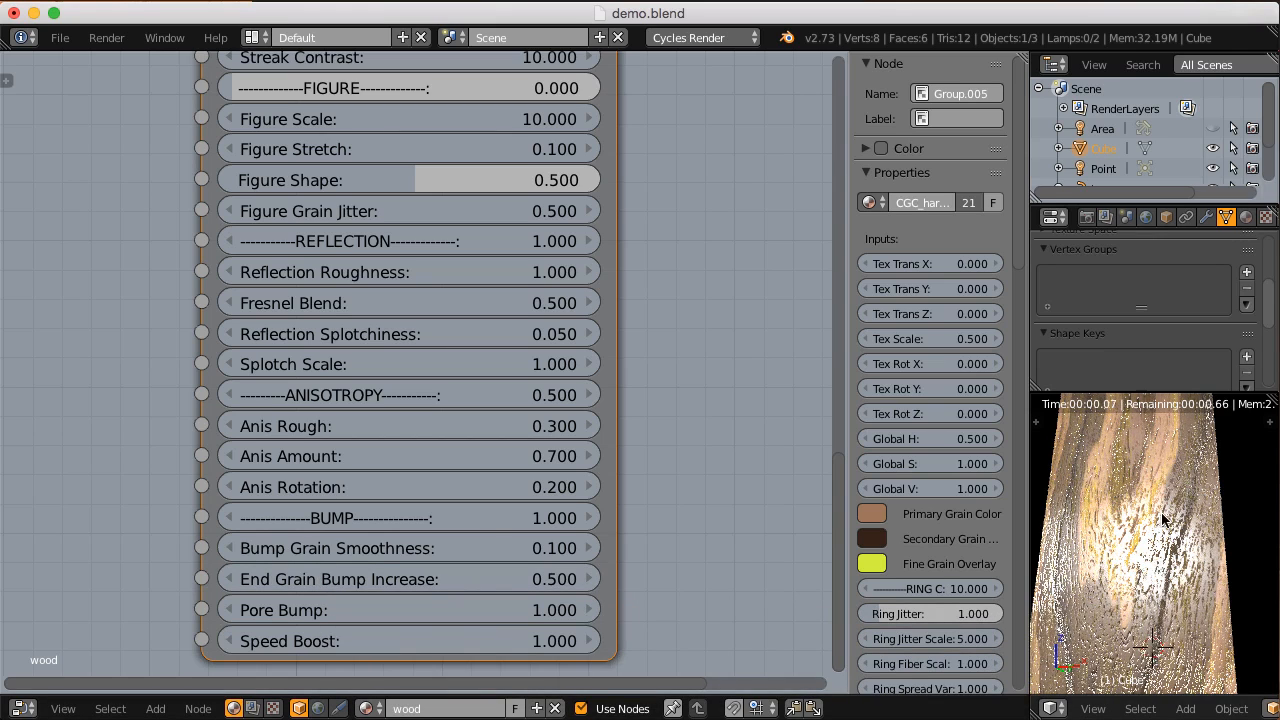
Step: Move the point lamp near the block's end grain and set its Strength to 10
scroll(1170, 580, down, 5)
middle_drag(1126, 609, 1117, 95)
click(1103, 168)
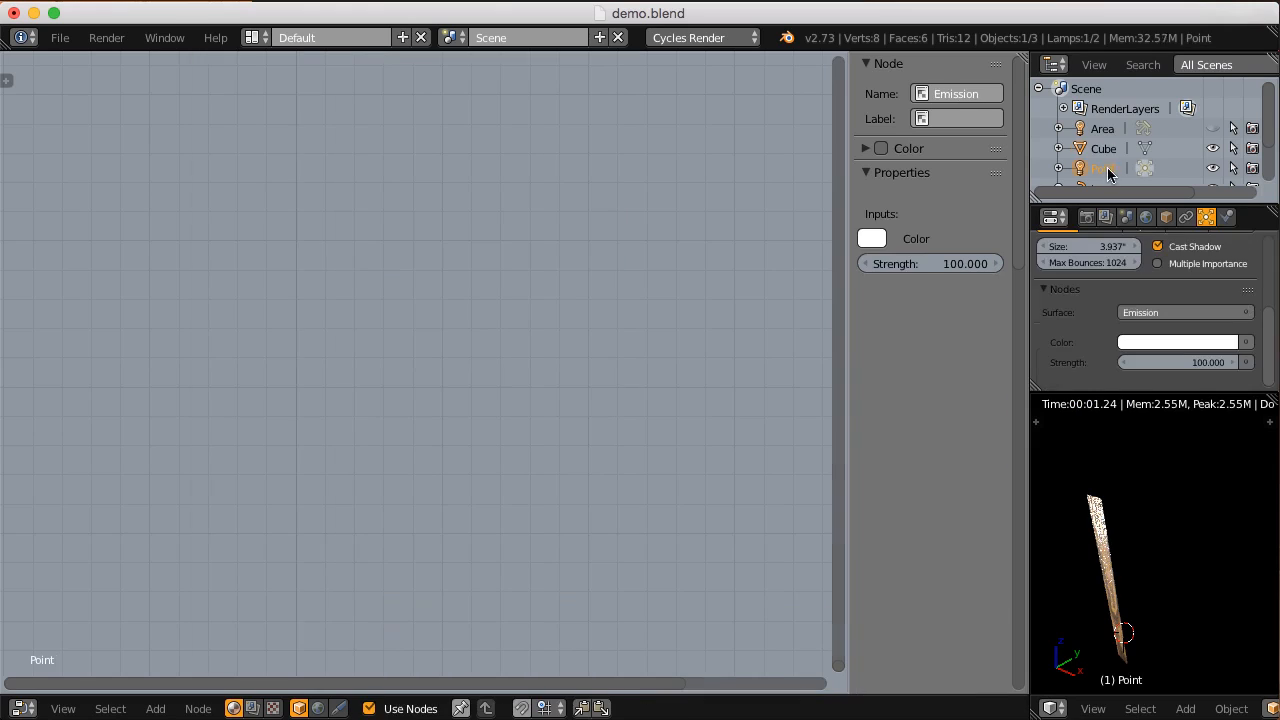
key(shift+z)
middle_drag(1120, 614, 1138, 590)
key(shift+z)
click(1192, 364)
text(10)
key(Return)
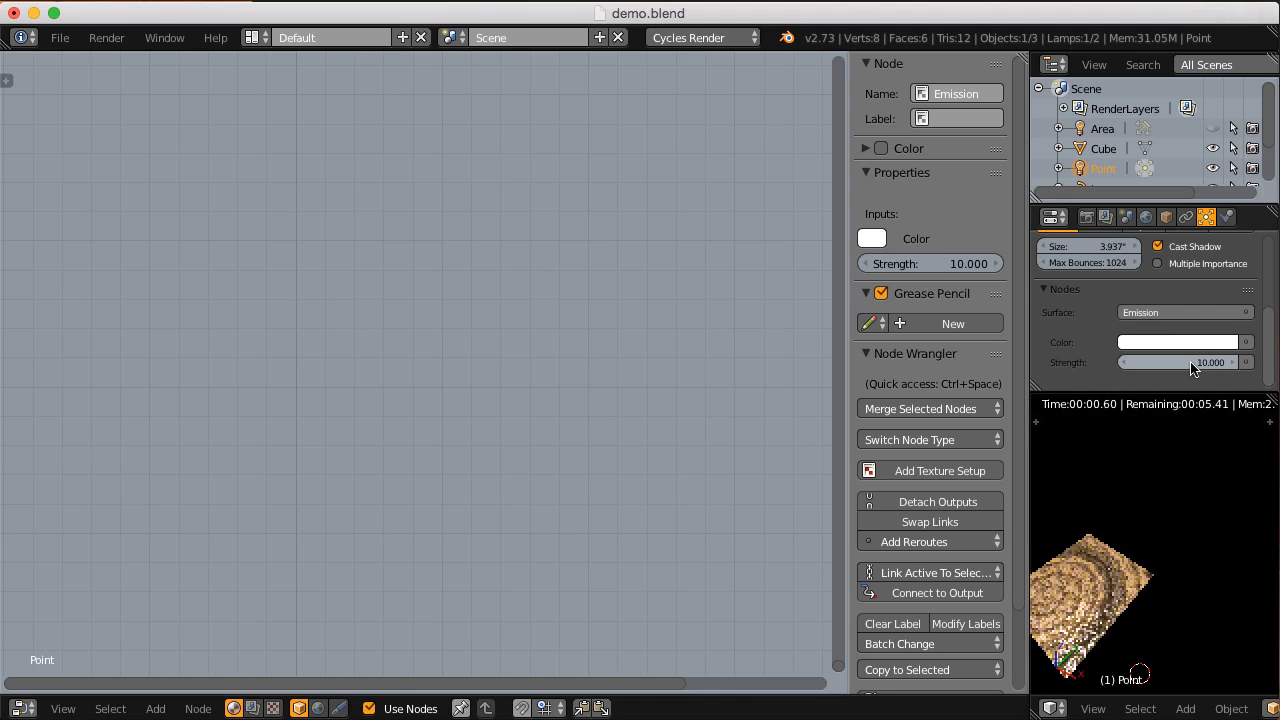
Step: Select the wooden block, set End Grain Bump Increase to 2, and view the rendered end grain
right_click(1144, 562)
mouse_move(1147, 553)
middle_down()
mouse_move(1189, 509)
mouse_move(1136, 541)
middle_up()
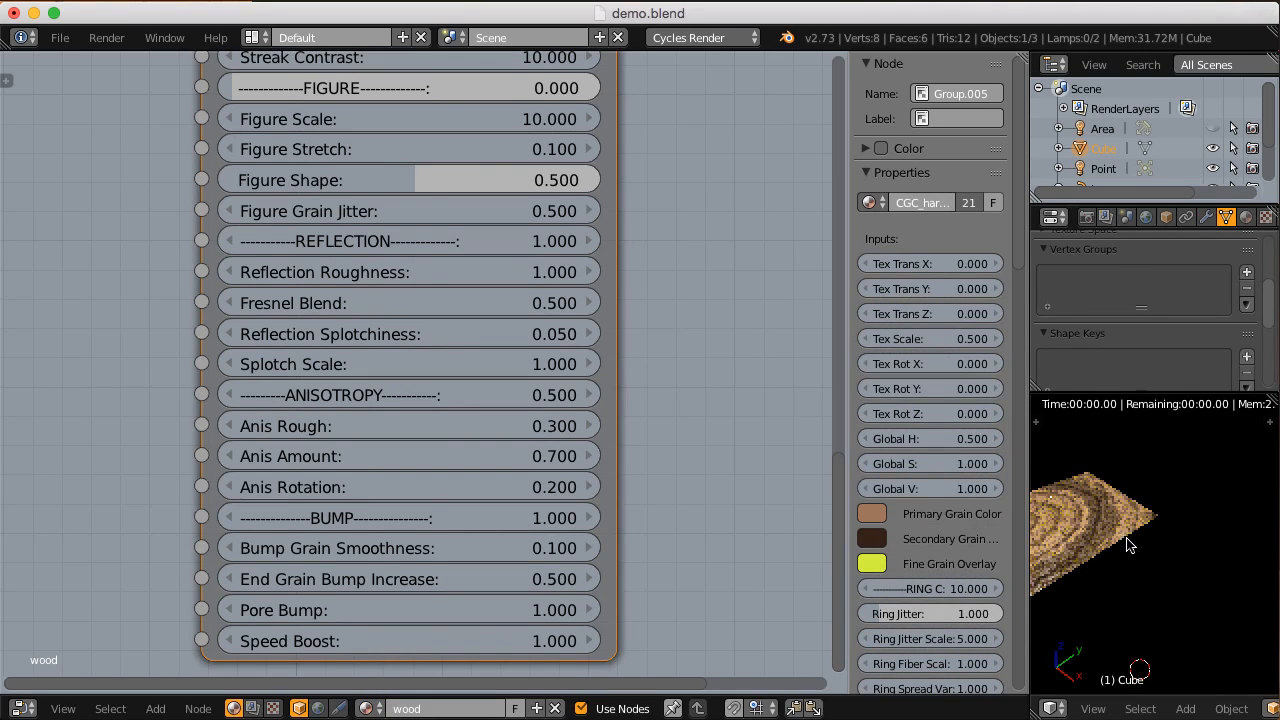
scroll(1127, 538, up, 2)
mouse_move(1129, 537)
middle_down()
mouse_move(1158, 560)
mouse_move(1148, 549)
middle_up()
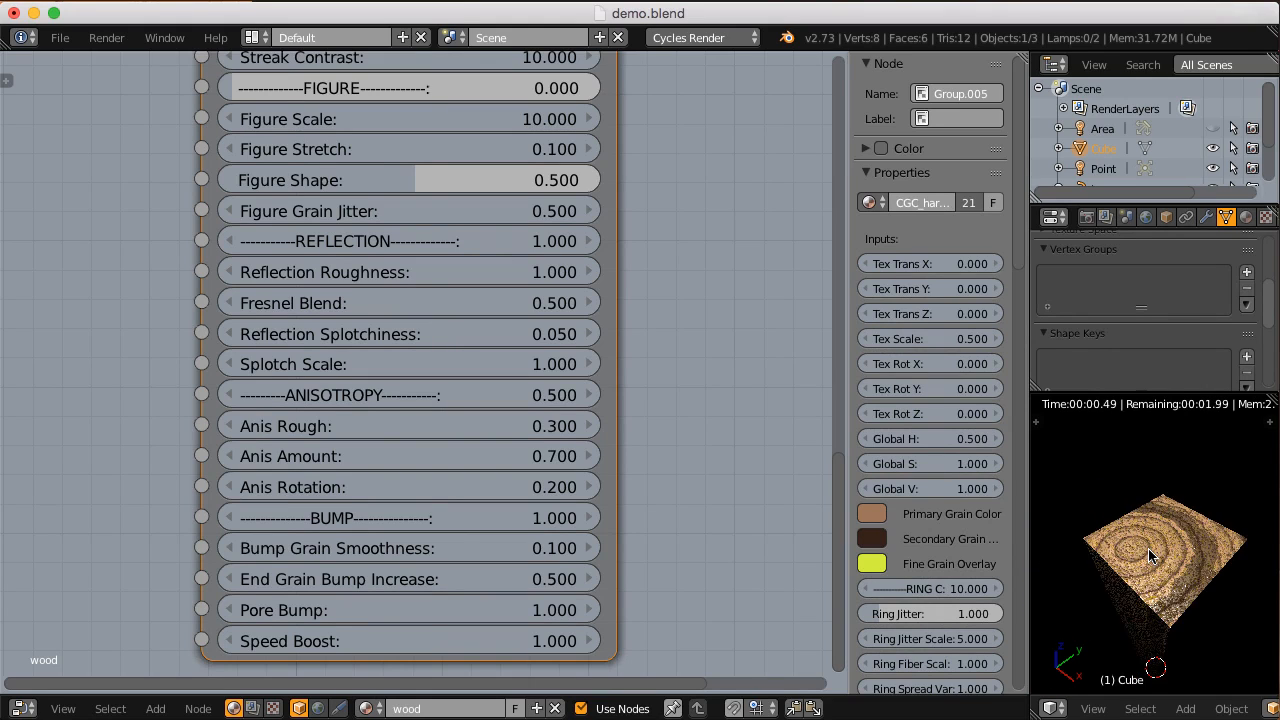
scroll(1148, 546, up, 3)
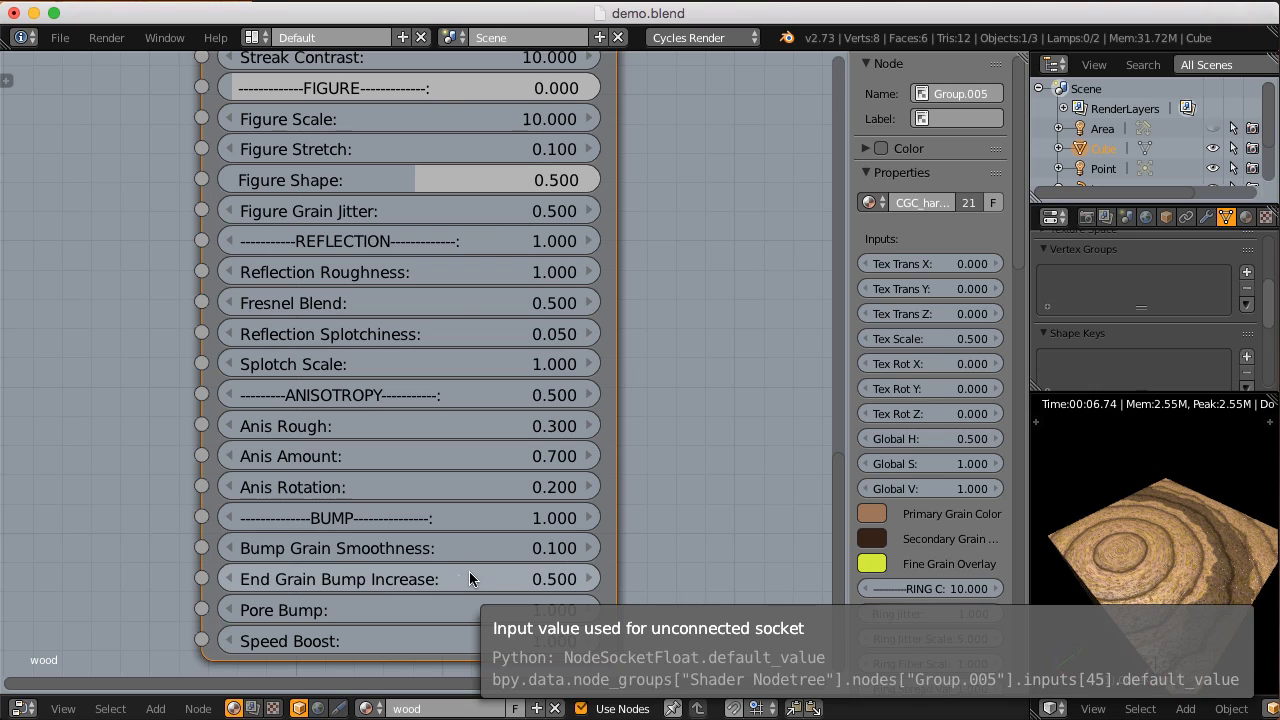
drag(469, 579, 718, 546)
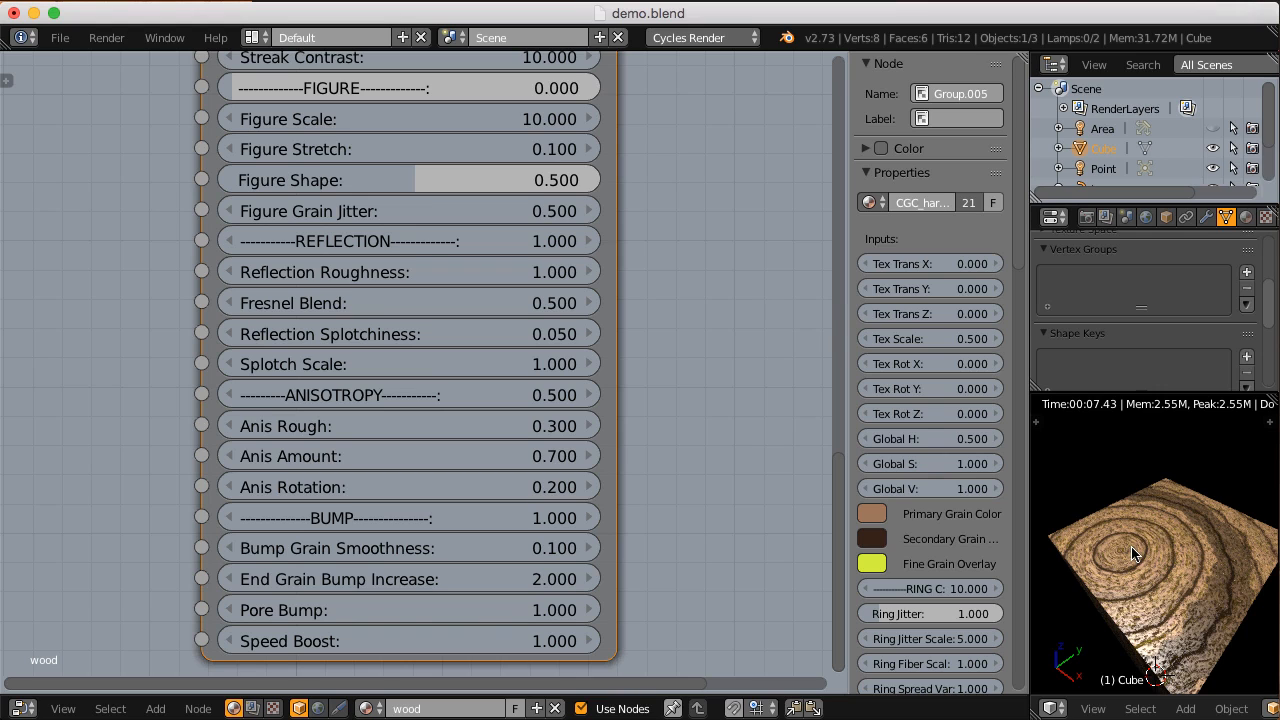
scroll(1131, 546, down, 5)
scroll(1117, 567, up, 3)
middle_drag(1114, 575, 1116, 562)
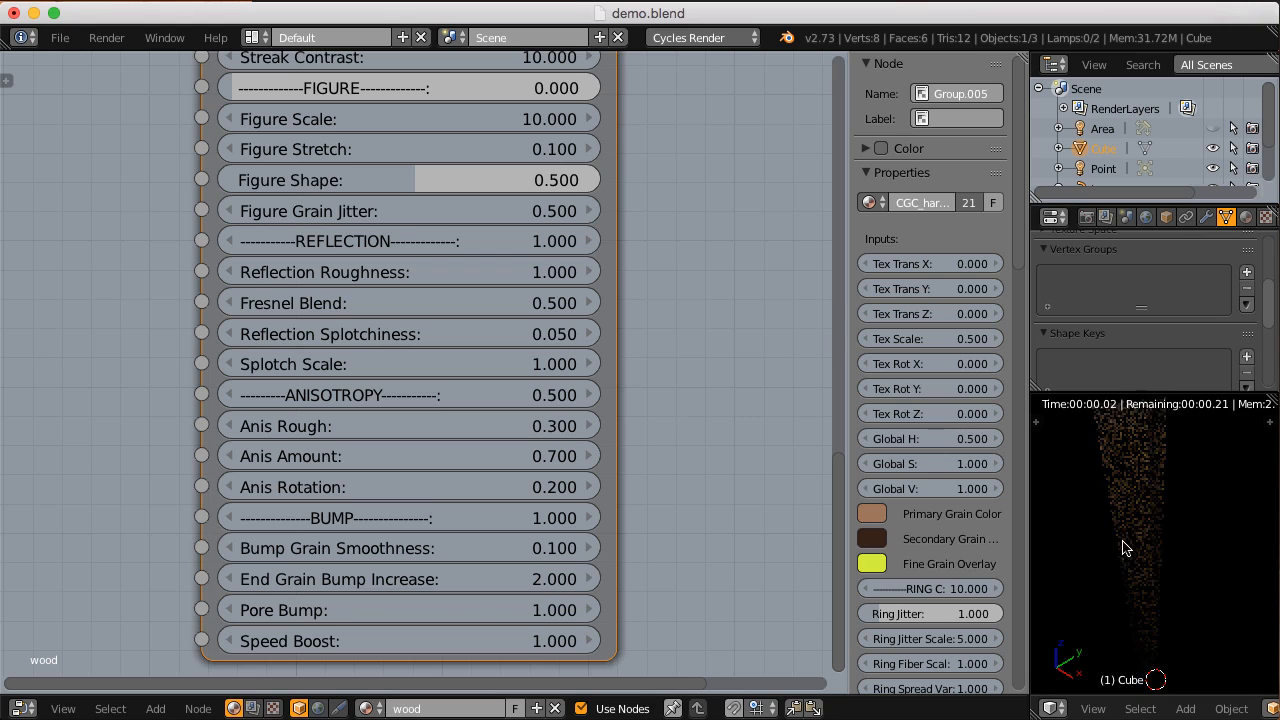
scroll(1122, 567, up, 1)
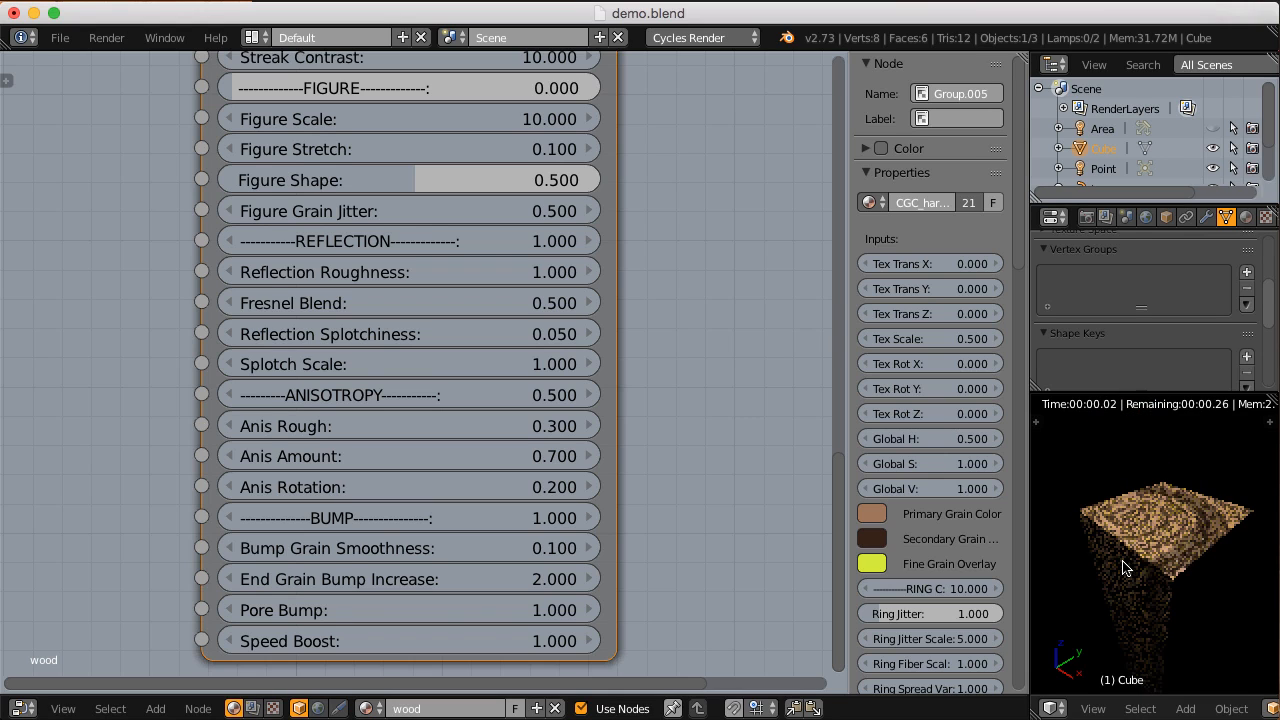
Step: Set the hardwood node's Speed Boost to 0
middle_drag(561, 520, 563, 484)
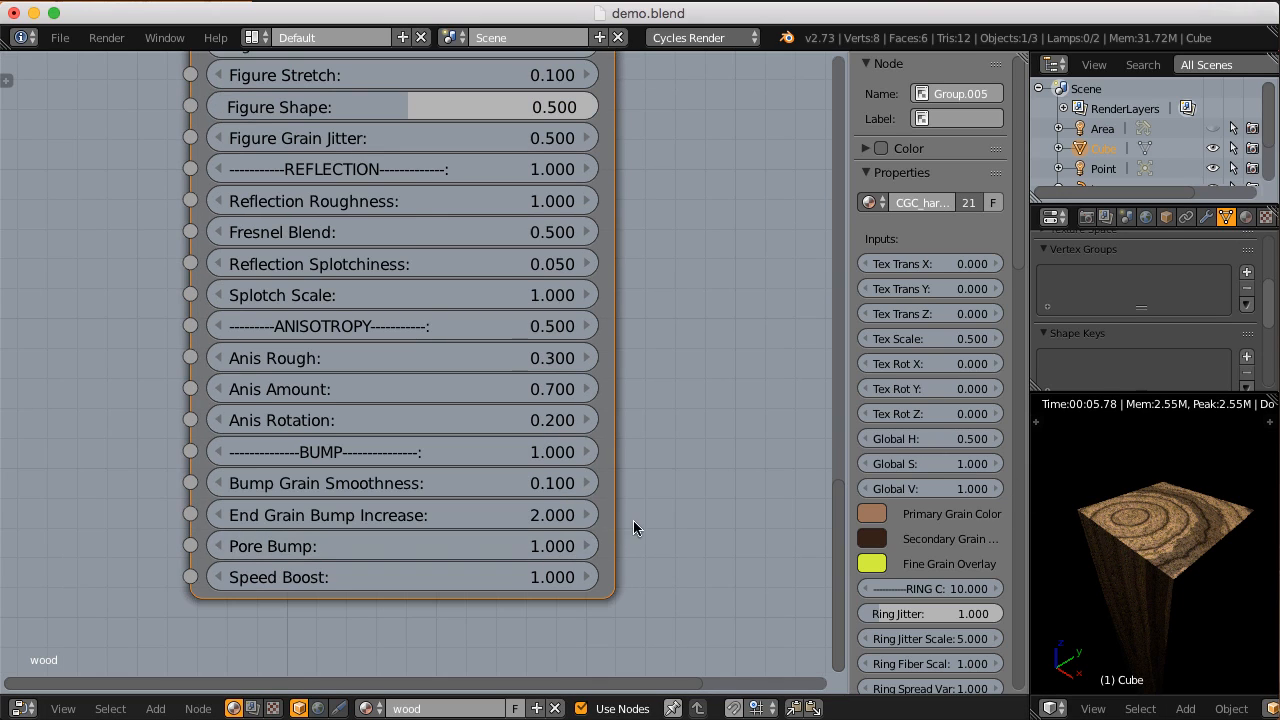
mouse_move(634, 520)
middle_down()
mouse_move(640, 540)
mouse_move(626, 500)
middle_up()
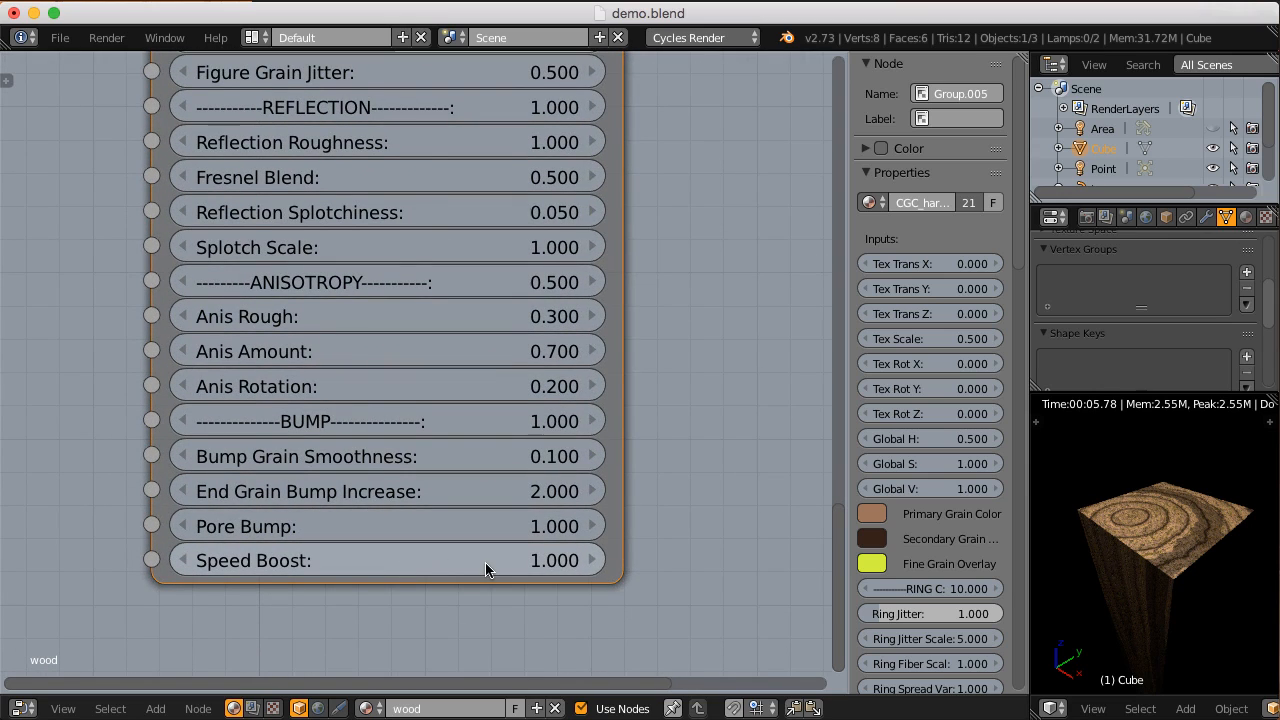
scroll(669, 516, up, 1)
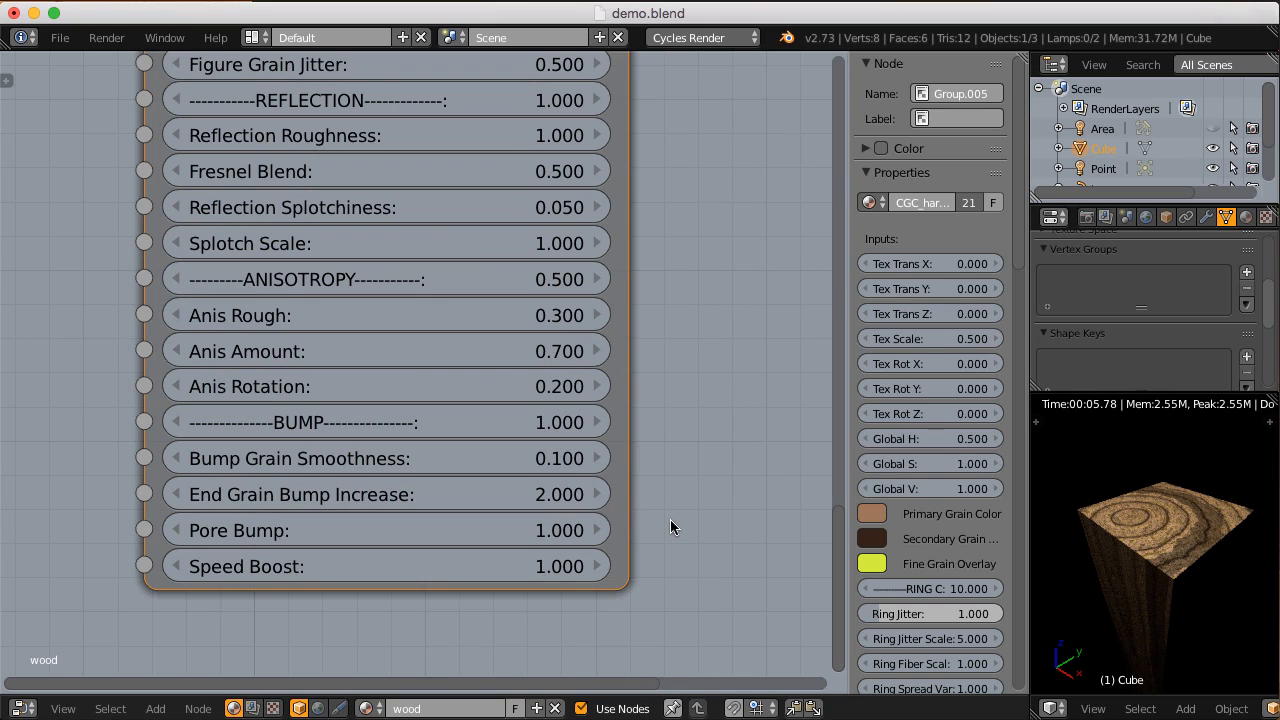
scroll(670, 527, down, 1)
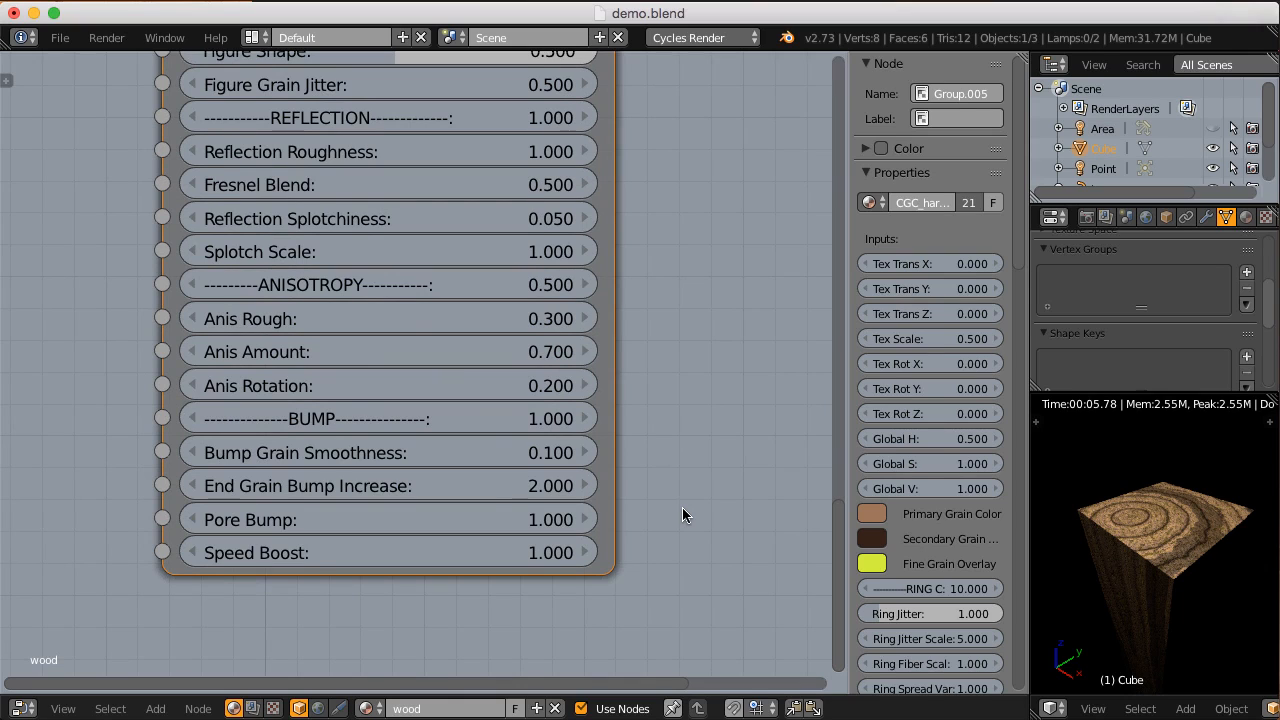
scroll(680, 503, up, 1)
click(429, 560)
text(0)
key(Return)
Step: Look over the complete CGC_hardwood node from its bump settings up to the Material Output connection
scroll(393, 535, down, 1)
scroll(393, 535, down, 5)
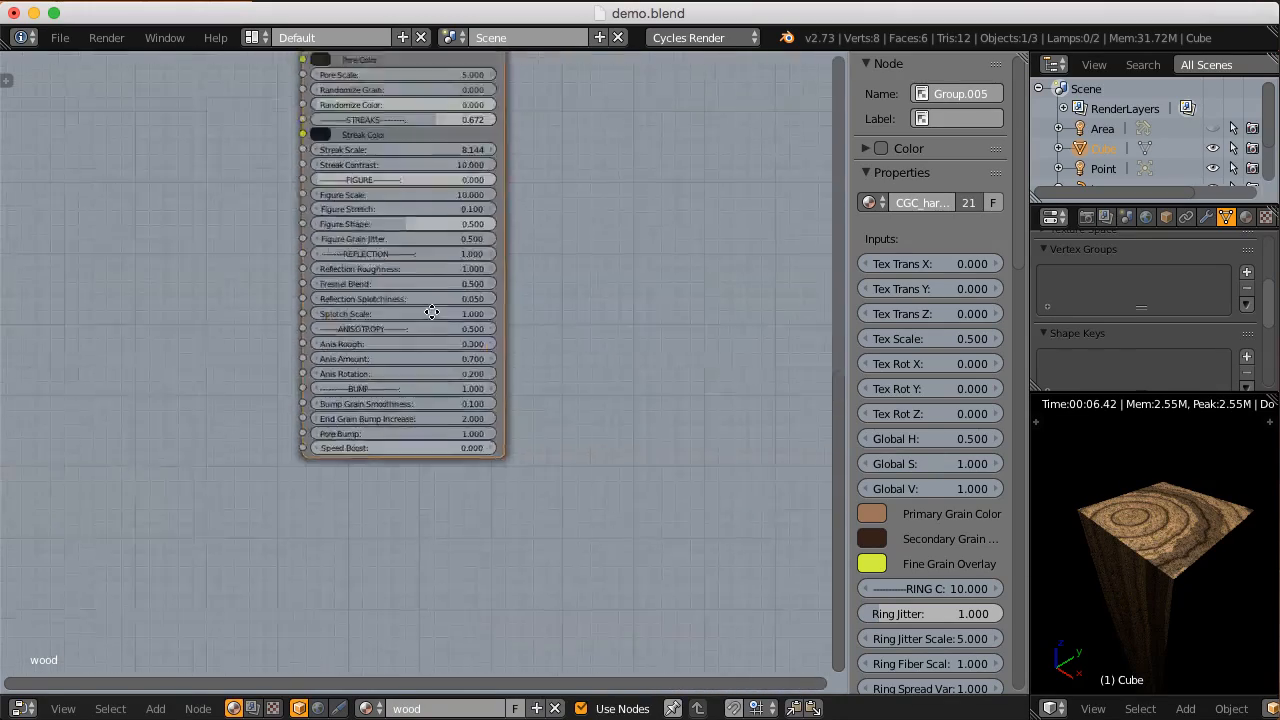
middle_drag(408, 183, 408, 430)
scroll(408, 428, down, 1)
middle_drag(410, 405, 409, 396)
middle_drag(393, 334, 419, 303)
scroll(396, 345, up, 2)
scroll(398, 379, down, 1)
scroll(417, 308, down, 1)
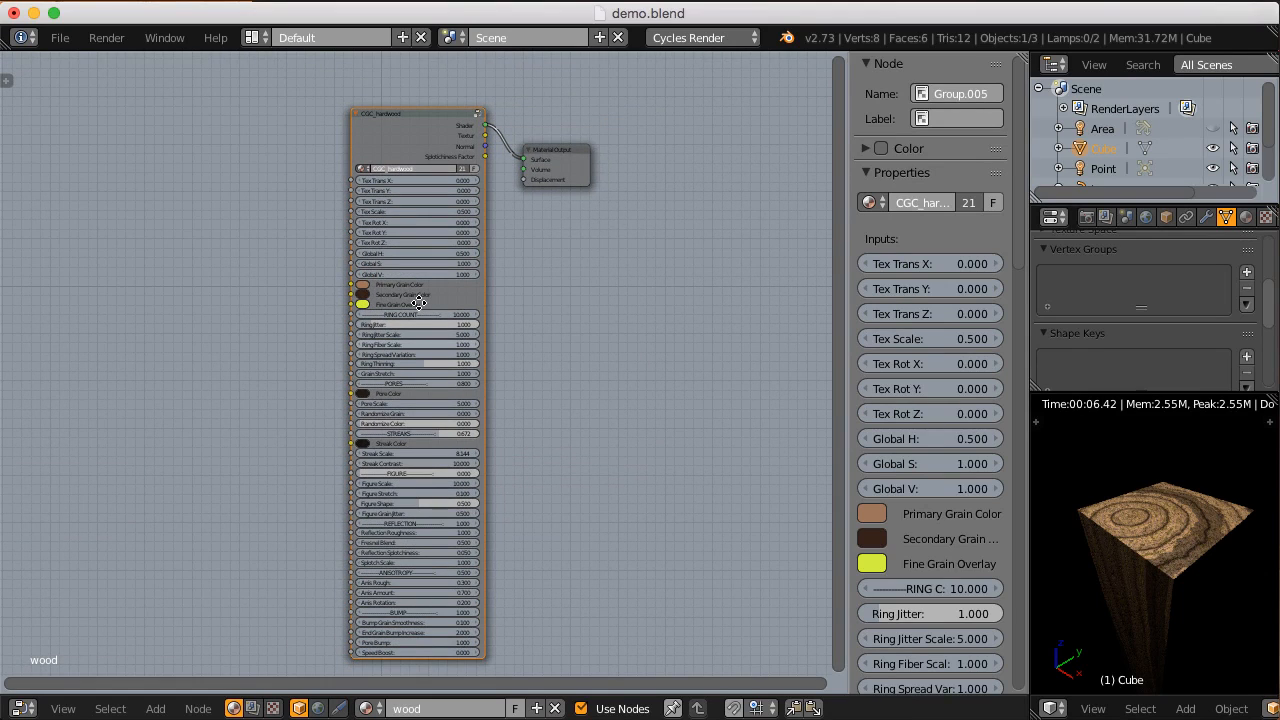